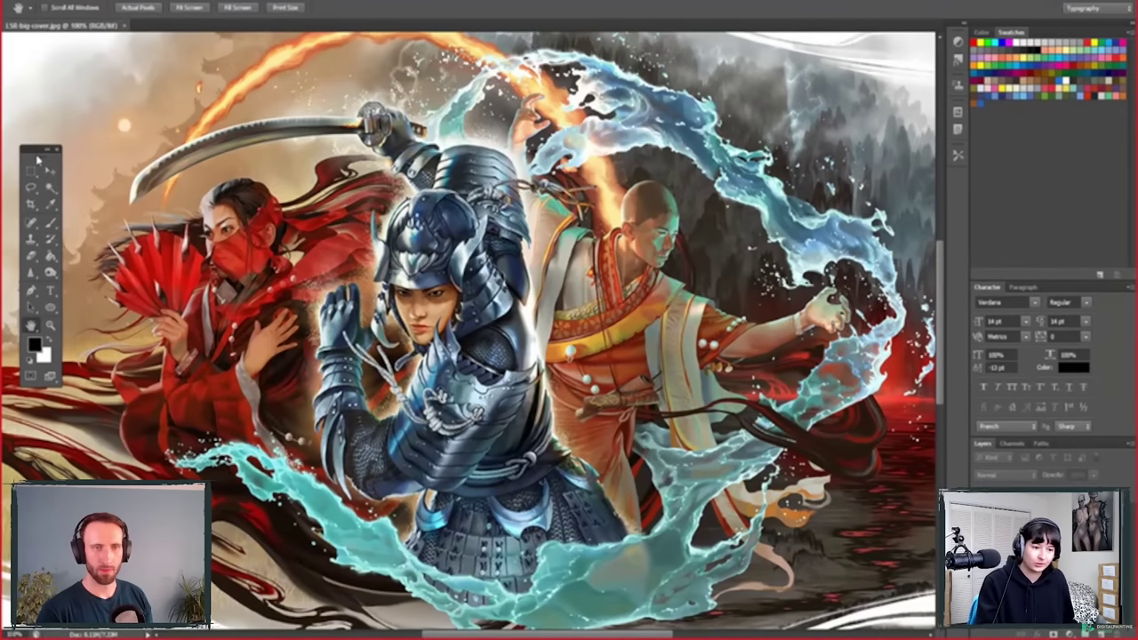
# Step: Switch to the browser's illustration gallery and view the Legend of the Five Rings graveyard pair and red-robed swordsman cover enlarged
pyautogui.moveTo(38, 159); pyautogui.dragTo(24, 49)
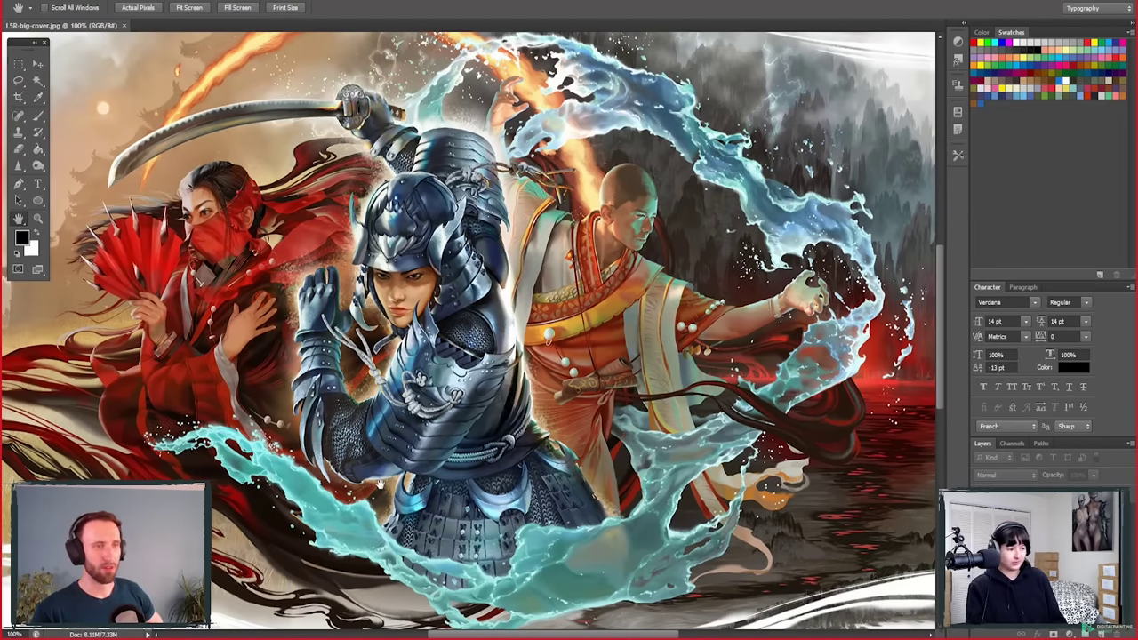
pyautogui.hotkey('alt', 'Tab')
pyautogui.scroll(1, 954, 386)
pyautogui.click(362, 291)
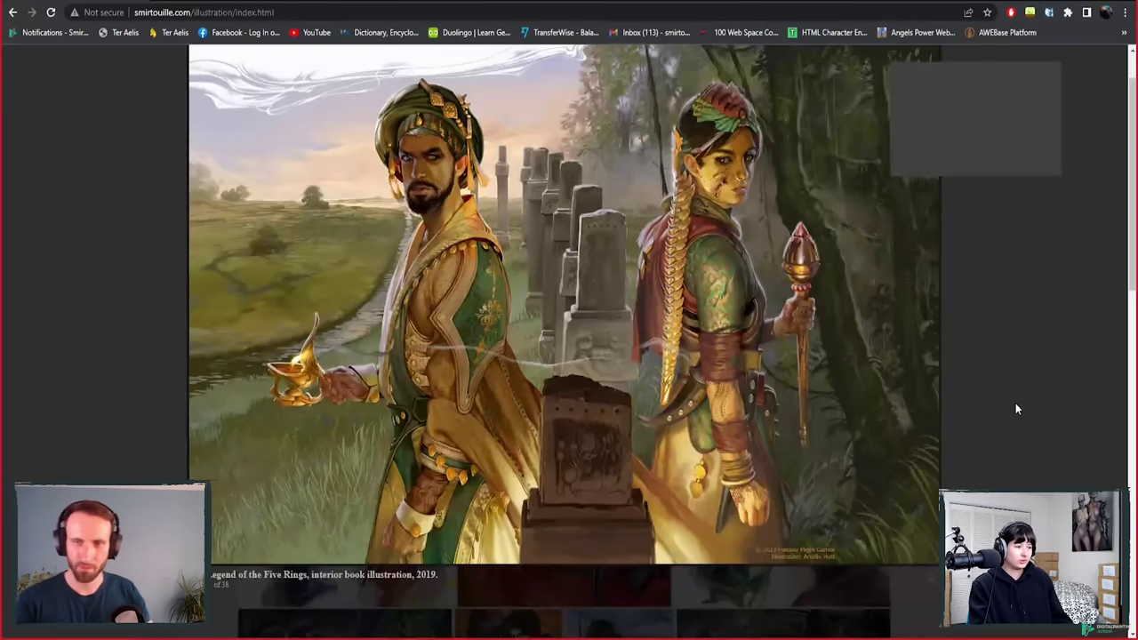
pyautogui.click(1015, 403)
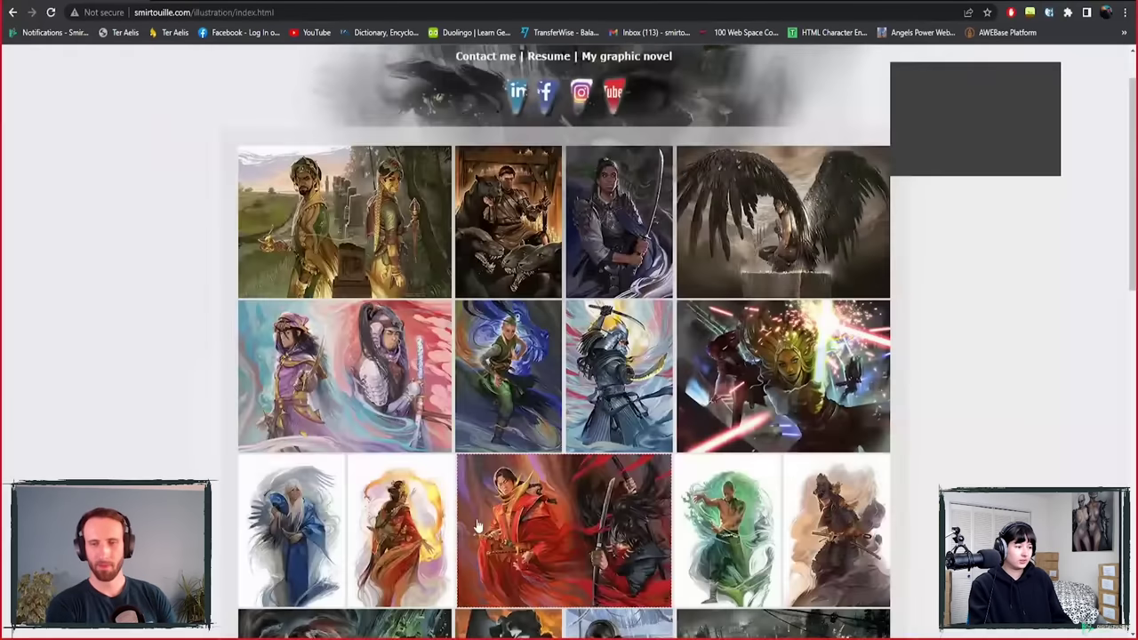
pyautogui.click(527, 511)
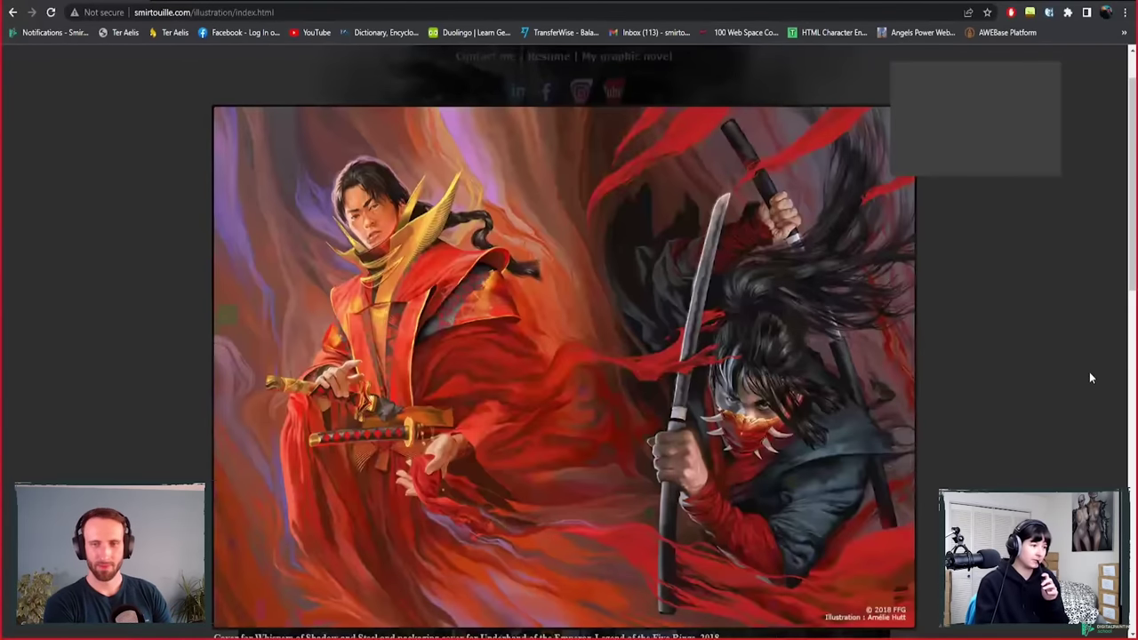
pyautogui.click(981, 351)
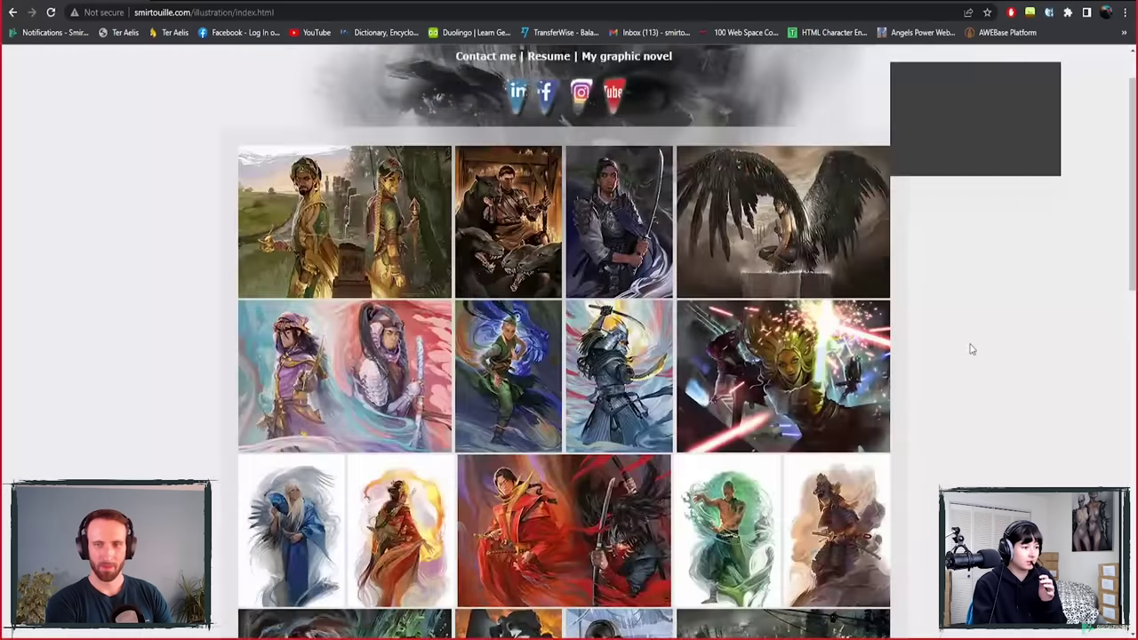
# Step: View the Star Wars Destiny, purple-robed and armoured warrior pair, and Crane Clan illustrations enlarged one after another
pyautogui.click(751, 354)
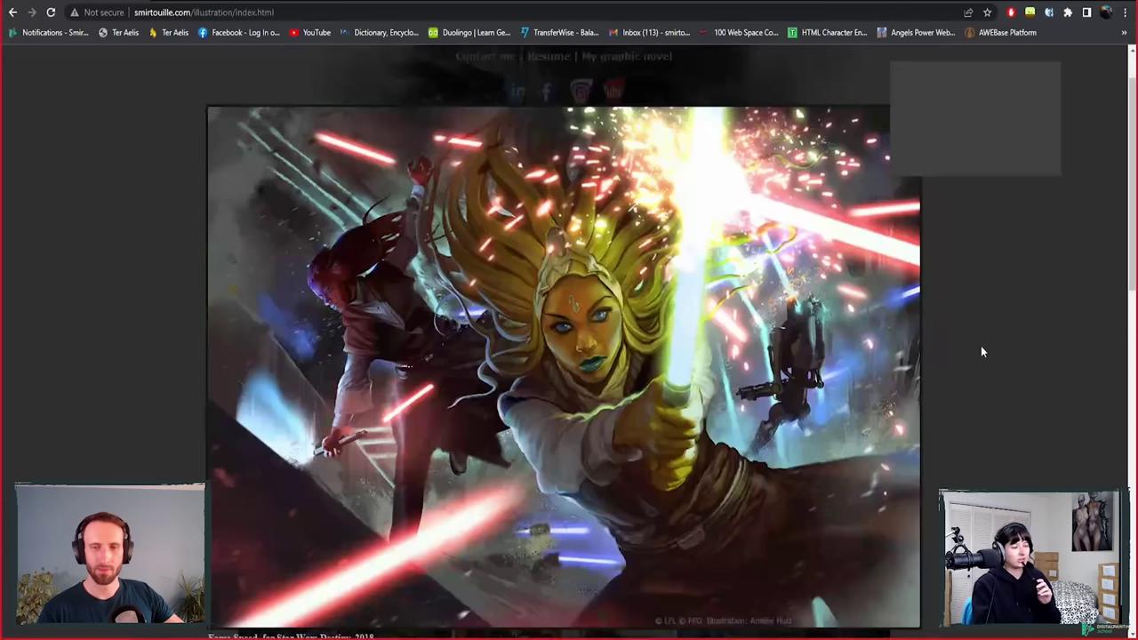
pyautogui.click(982, 351)
pyautogui.click(550, 376)
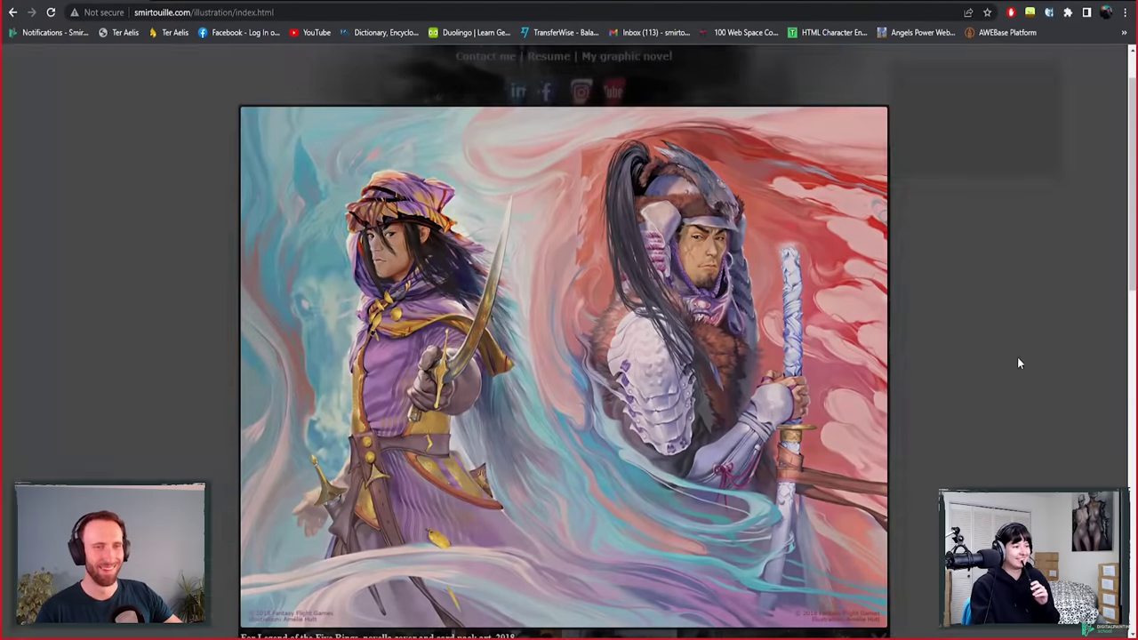
pyautogui.click(1019, 362)
pyautogui.click(618, 374)
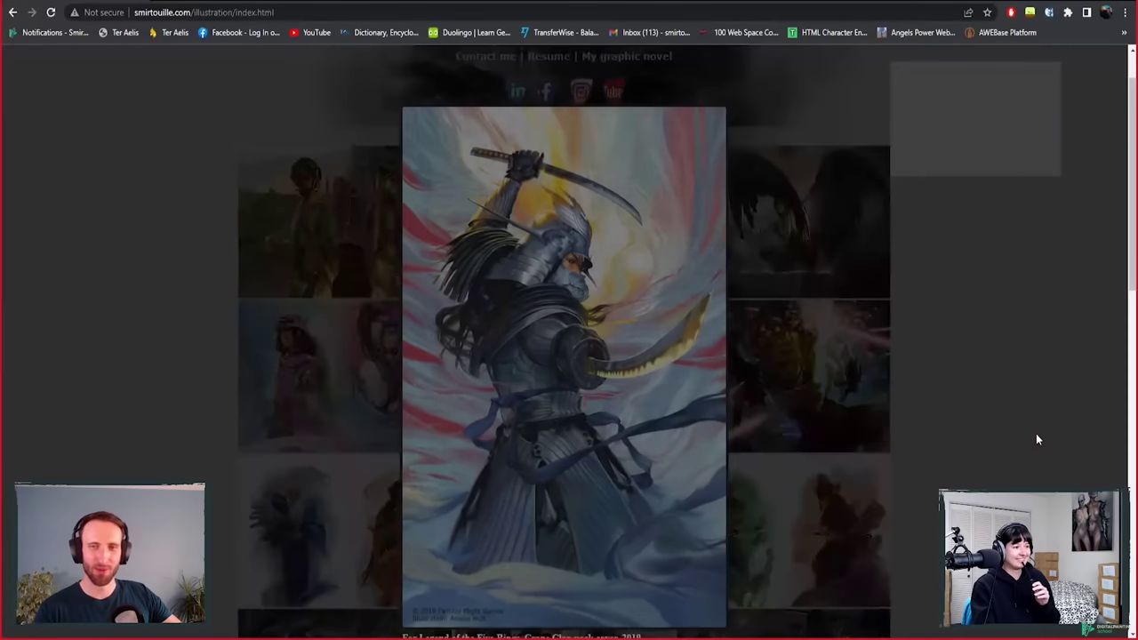
pyautogui.click(970, 363)
# Step: Browse further down the gallery and view the illustration of the armoured rider on a galloping horse
pyautogui.scroll(-5, 970, 362)
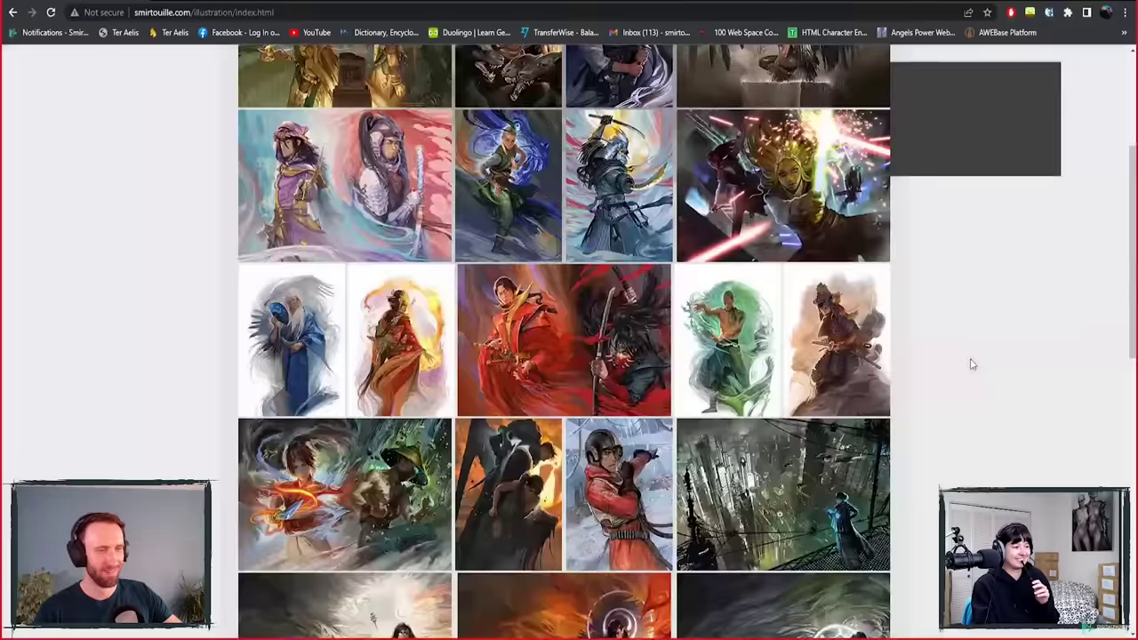
pyautogui.scroll(-2, 970, 363)
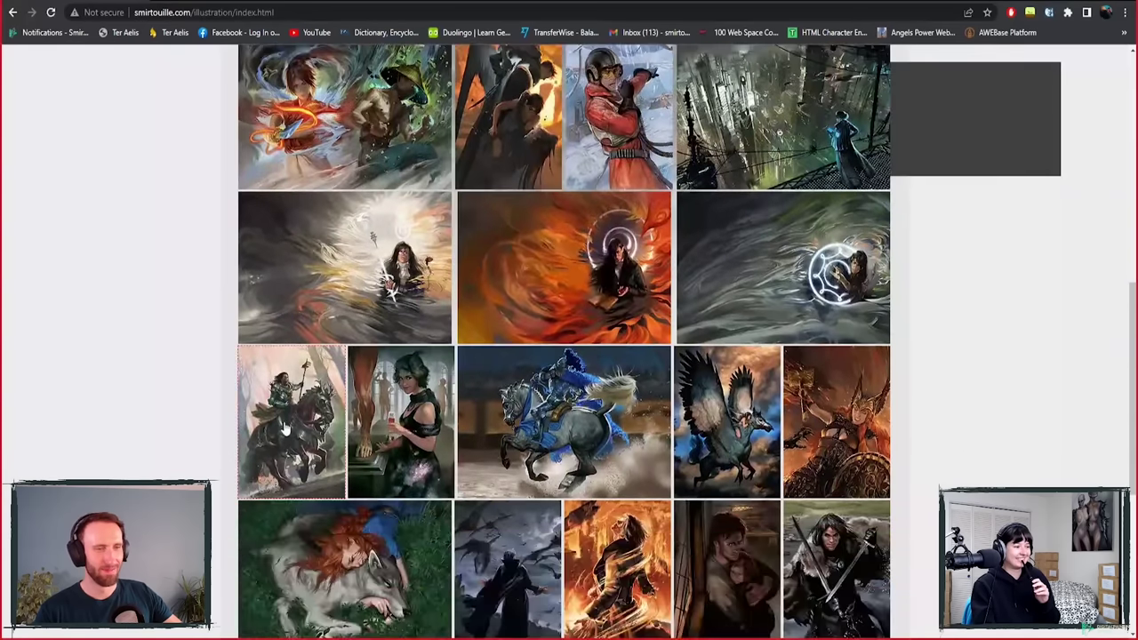
pyautogui.click(281, 429)
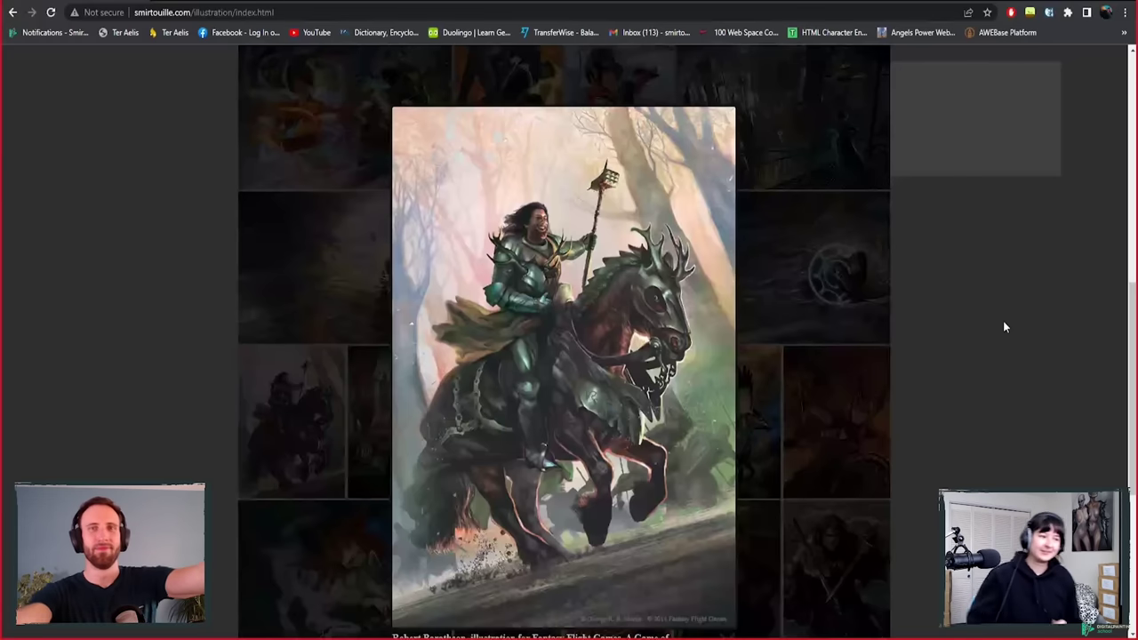
pyautogui.click(1012, 311)
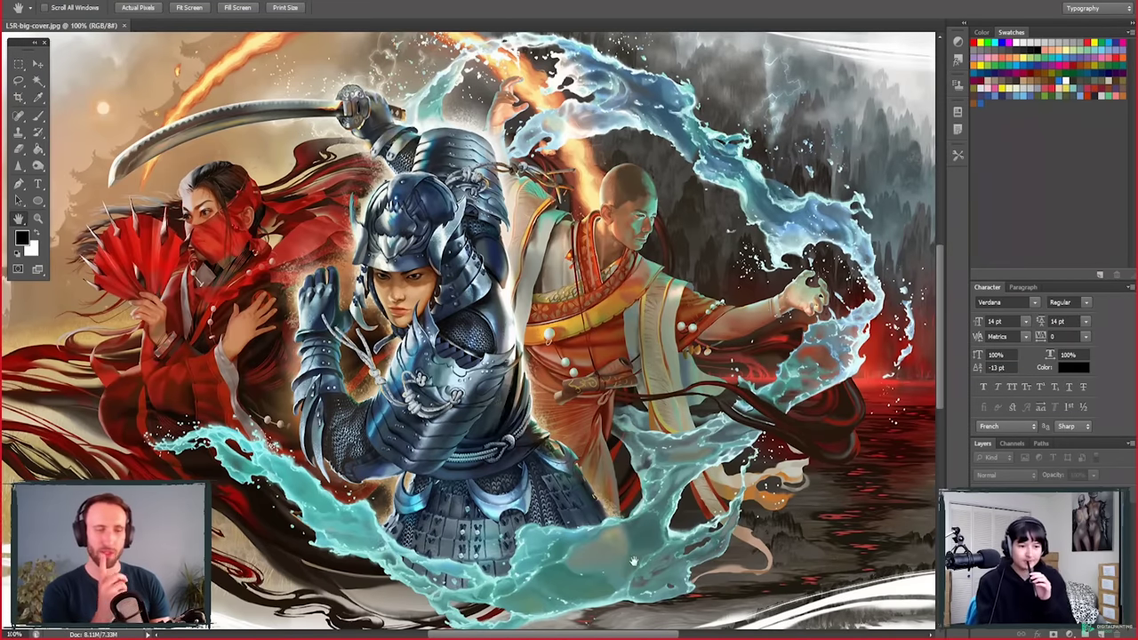
# Step: Close L5R-big-cover.jpg and show archange.png in full-screen mode with the side panels hidden and the tools palette kept beside it
pyautogui.click(125, 26)
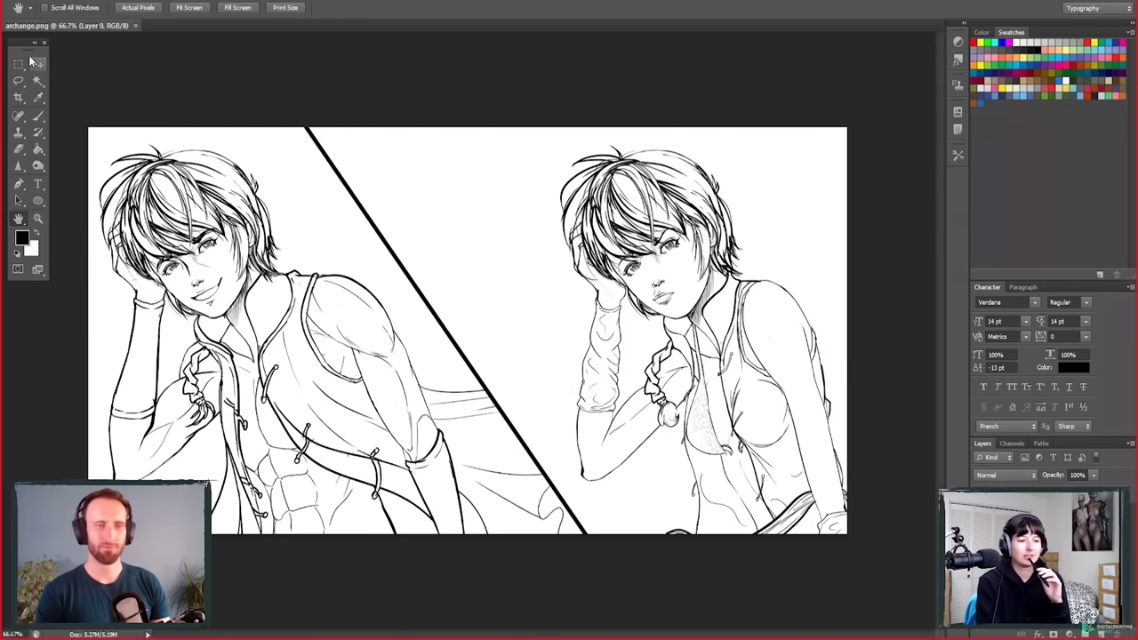
pyautogui.moveTo(19, 46); pyautogui.dragTo(18, 73)
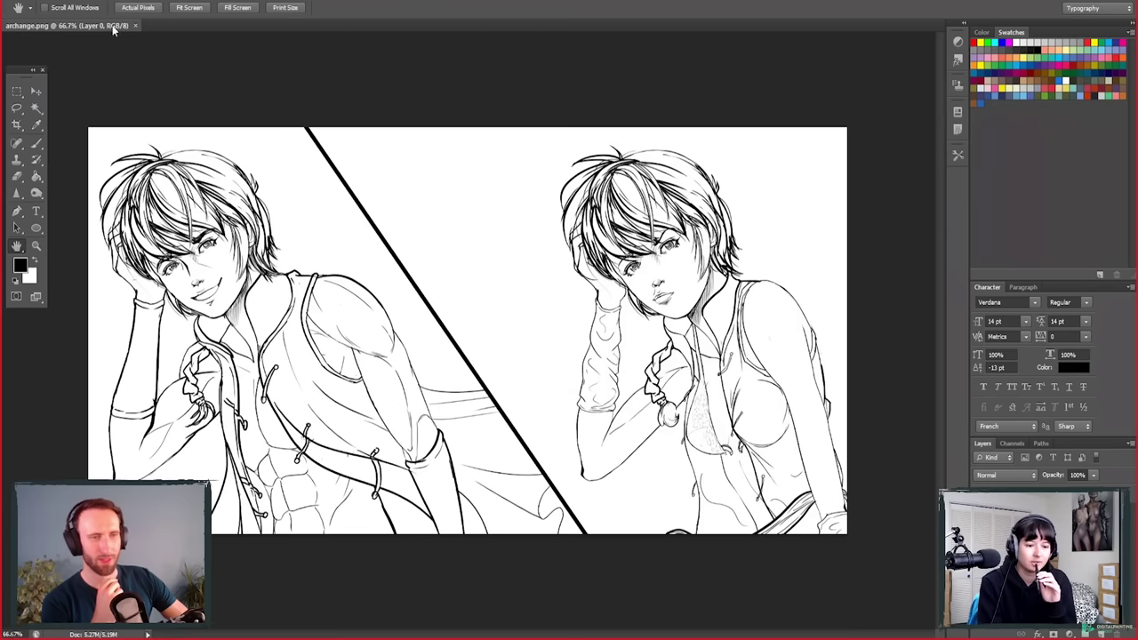
pyautogui.moveTo(60, 29); pyautogui.dragTo(115, 56)
pyautogui.moveTo(103, 47); pyautogui.dragTo(75, 56)
pyautogui.press('Tab')
pyautogui.press('f')
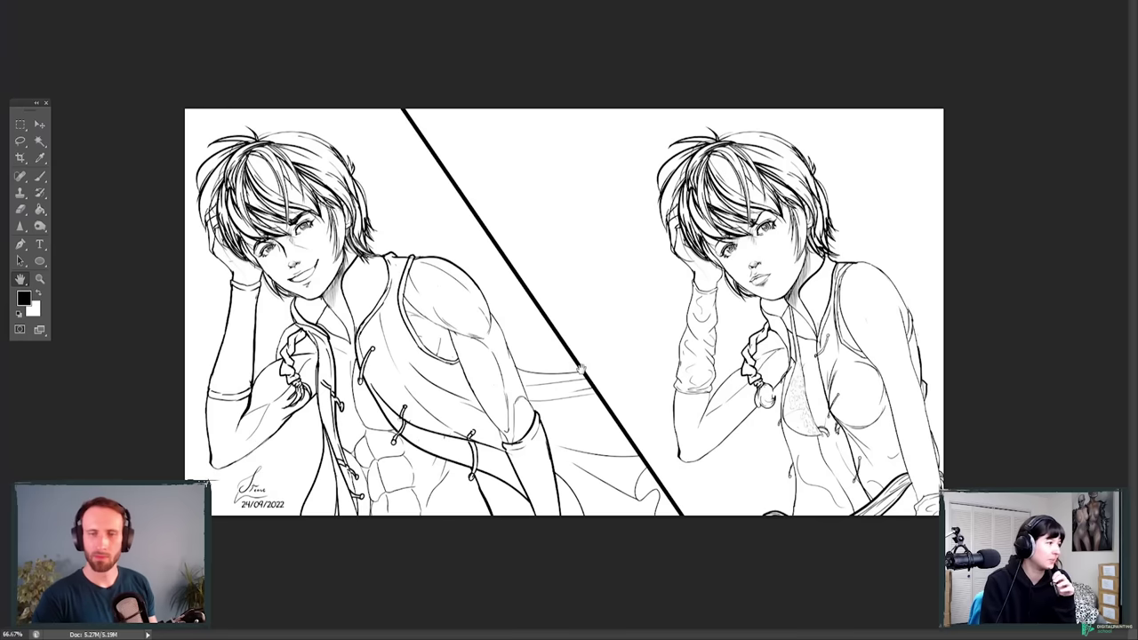
# Step: Bring up archange-paintover.jpg, show it at 100% and move the tools palette beside the drawing
pyautogui.hotkey('ctrl', 'v')
pyautogui.hotkey('ctrl', 'Tab')
pyautogui.click(41, 278)
pyautogui.click(460, 330)
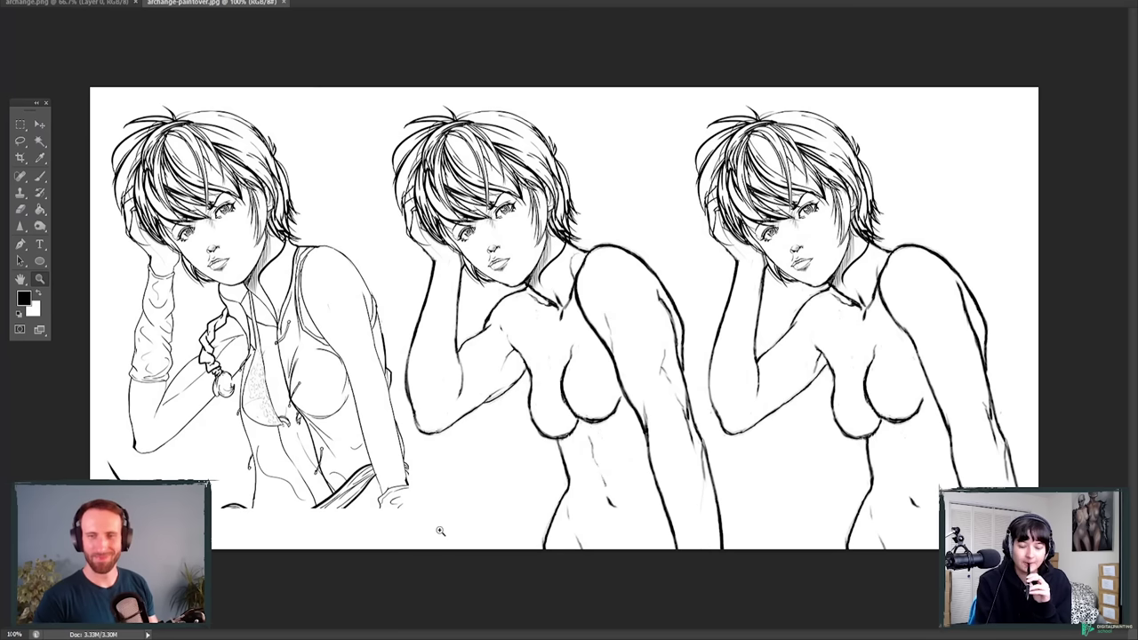
pyautogui.moveTo(19, 103); pyautogui.dragTo(39, 112)
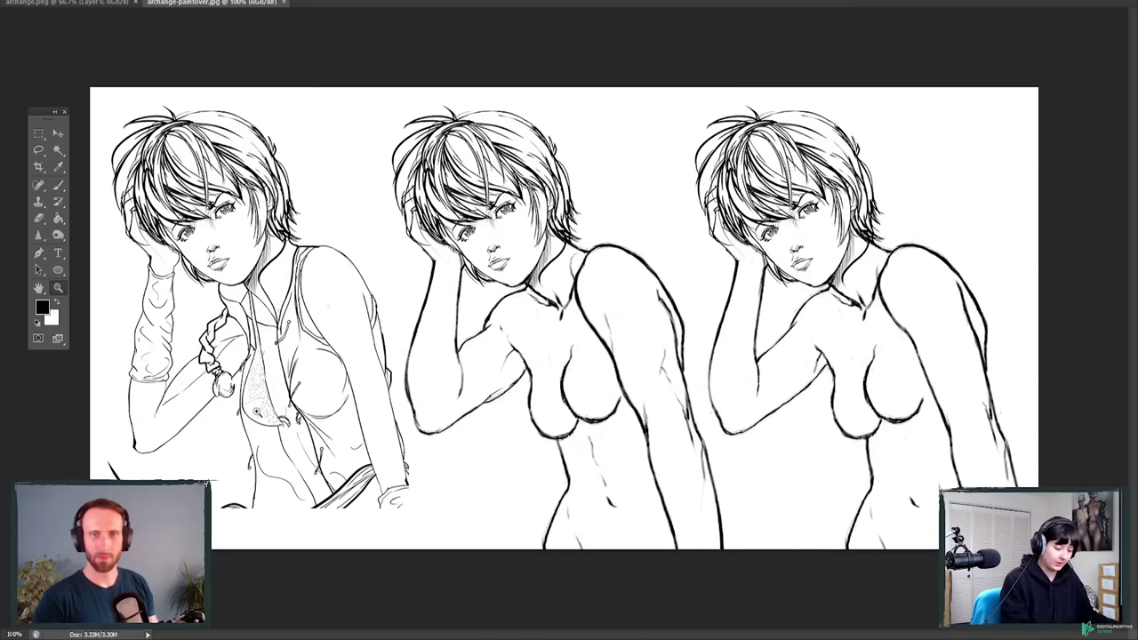
# Step: Inspect the middle figure's arms and torso at 200%, finishing back at 100% zoom
pyautogui.click(262, 413)
pyautogui.keyDown('alt'); pyautogui.click(275, 461); pyautogui.keyUp('alt')
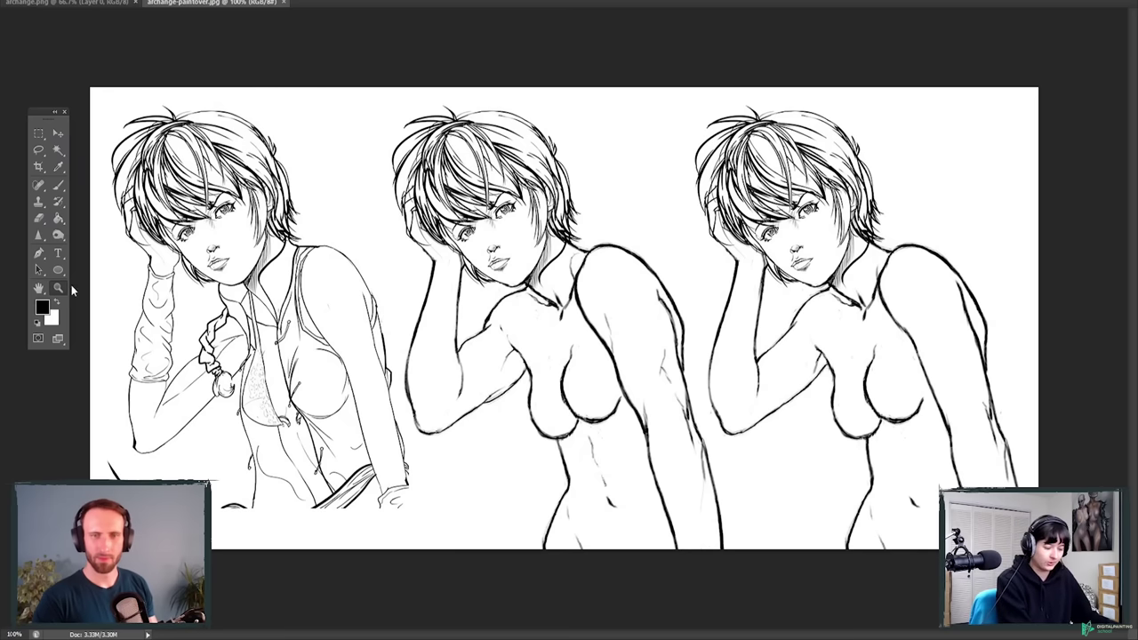
pyautogui.click(562, 492)
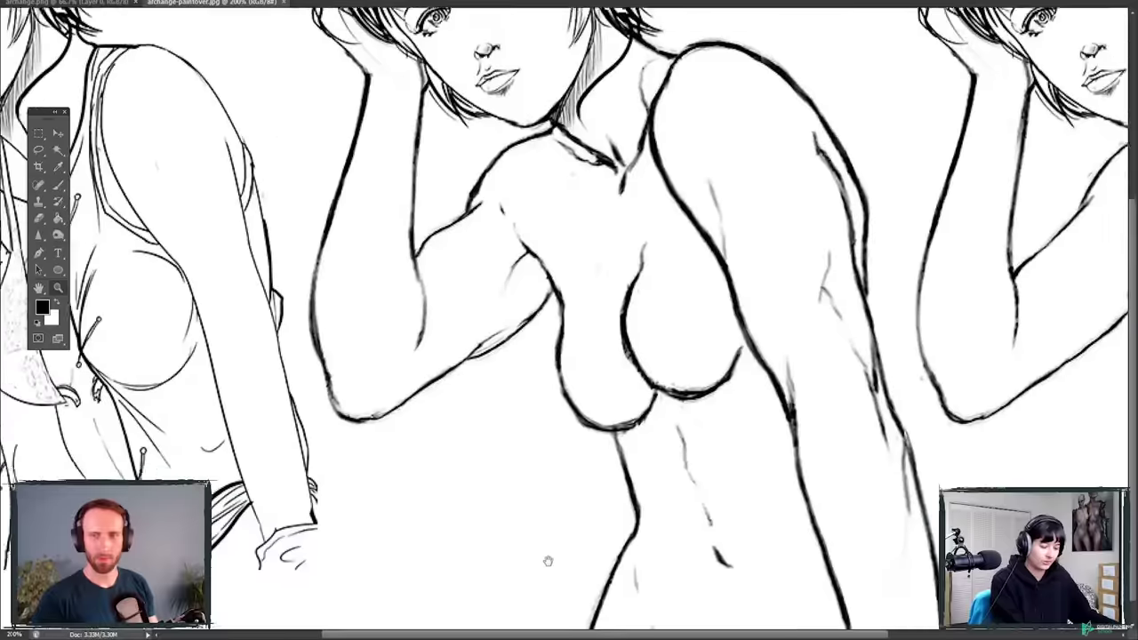
pyautogui.doubleClick(56, 287)
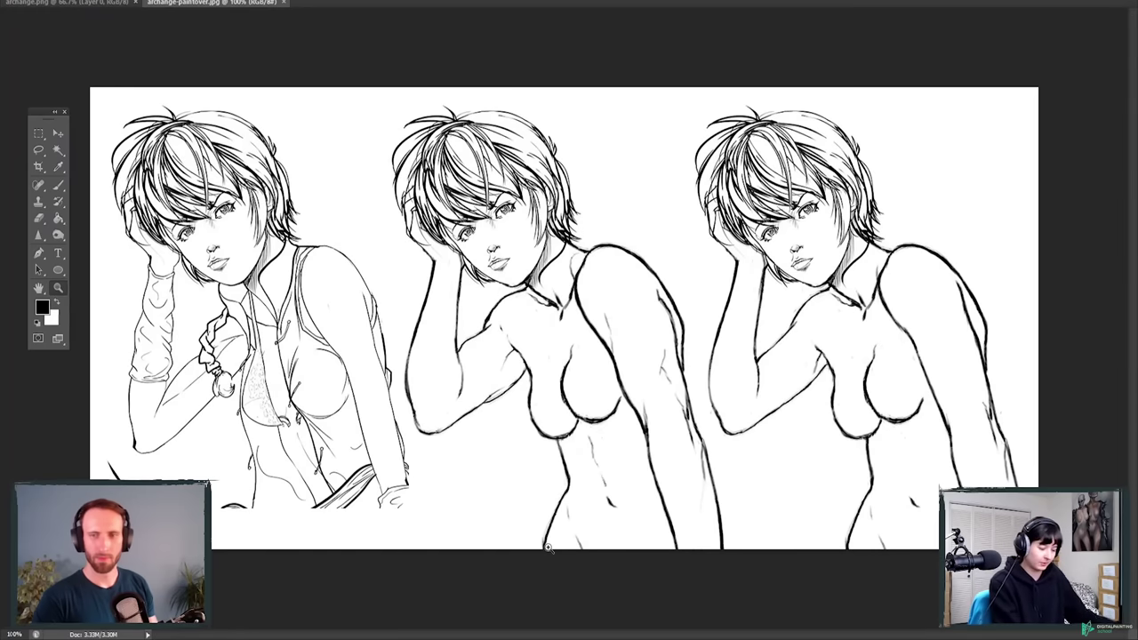
# Step: Paint out the inner elbow crease of the clothed figure's raised arm in white and redraw it in black with the Brush
pyautogui.click(59, 187)
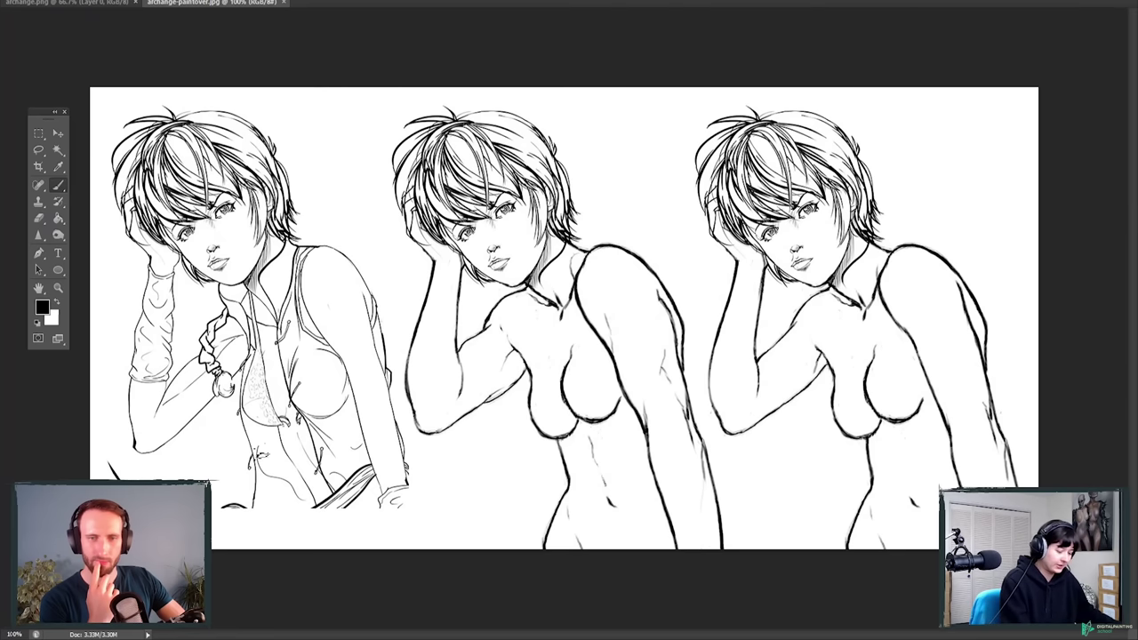
pyautogui.press('i')
pyautogui.click(200, 444)
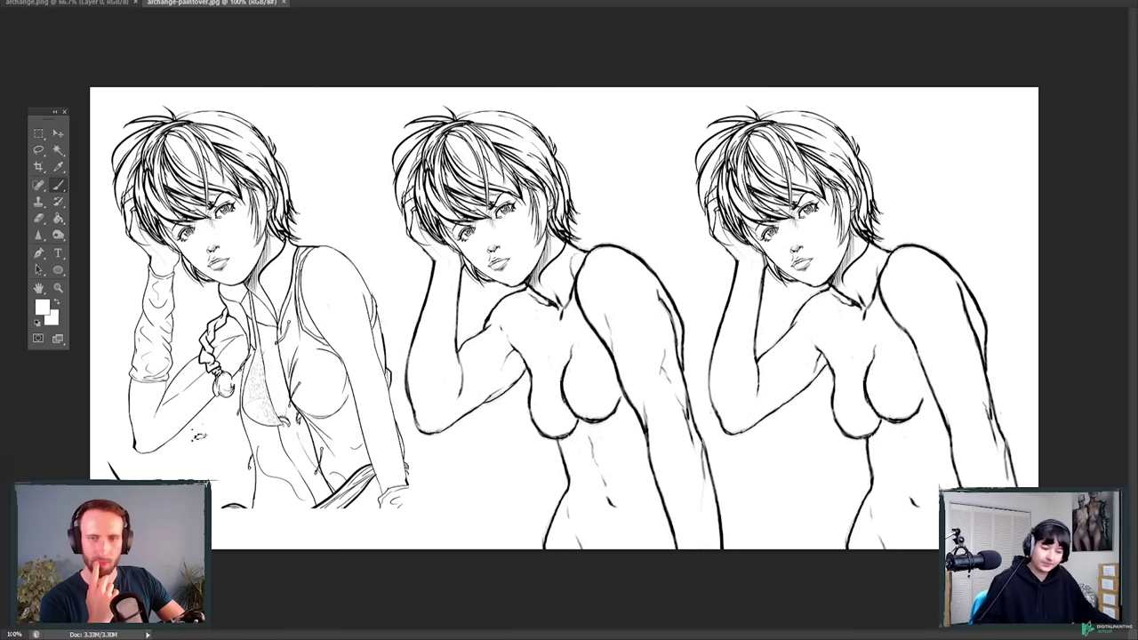
pyautogui.moveTo(160, 416); pyautogui.dragTo(173, 413)
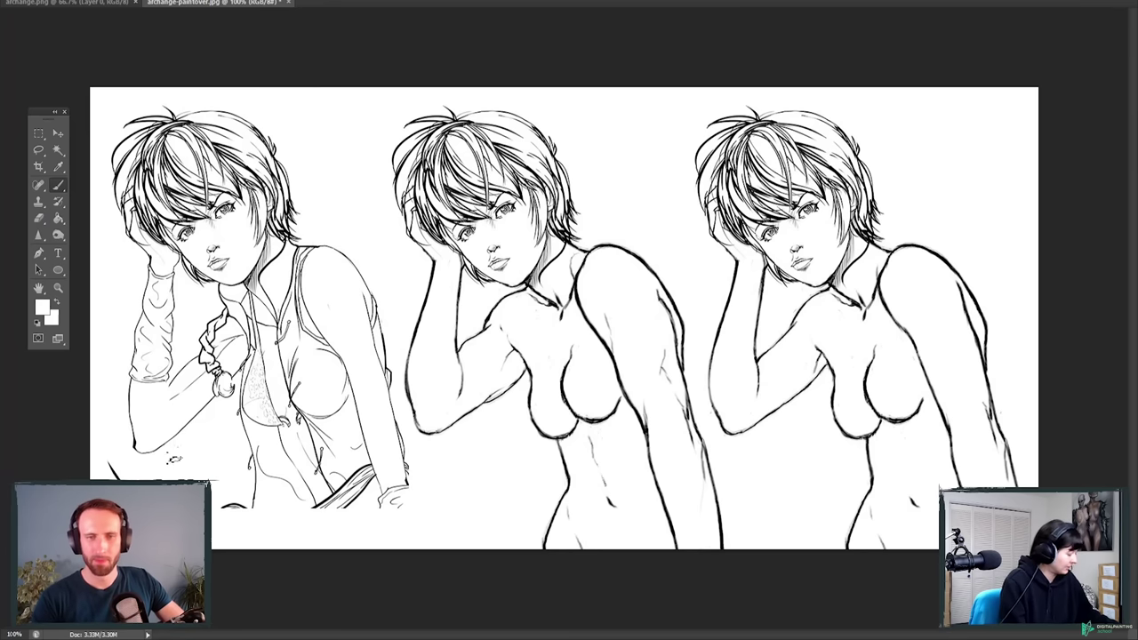
pyautogui.press('d')
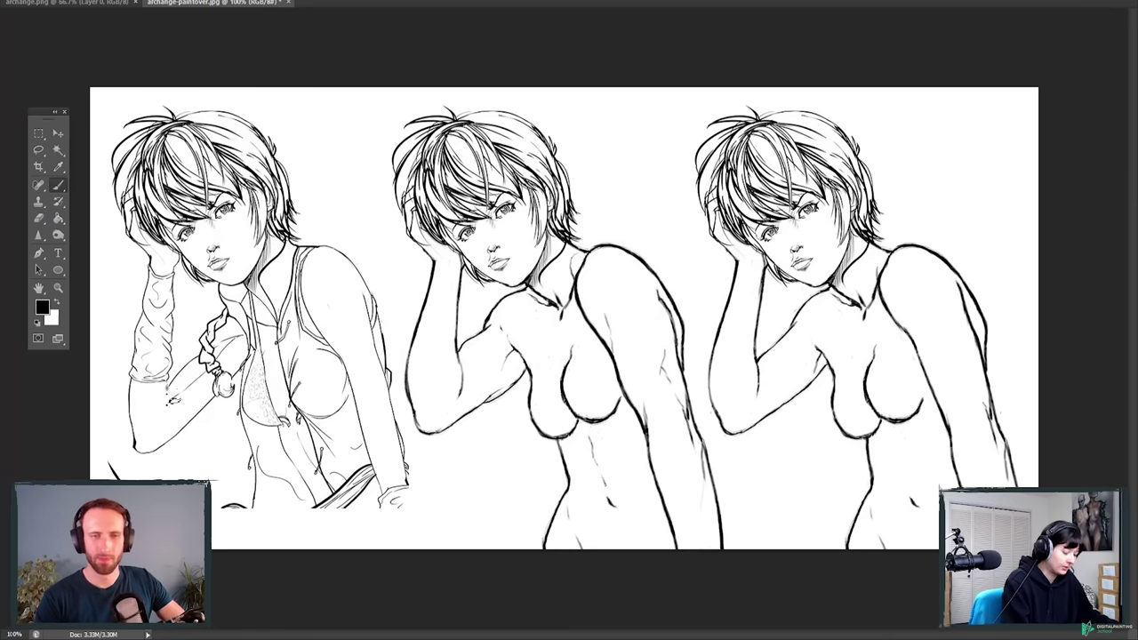
pyautogui.moveTo(175, 426); pyautogui.dragTo(181, 380)
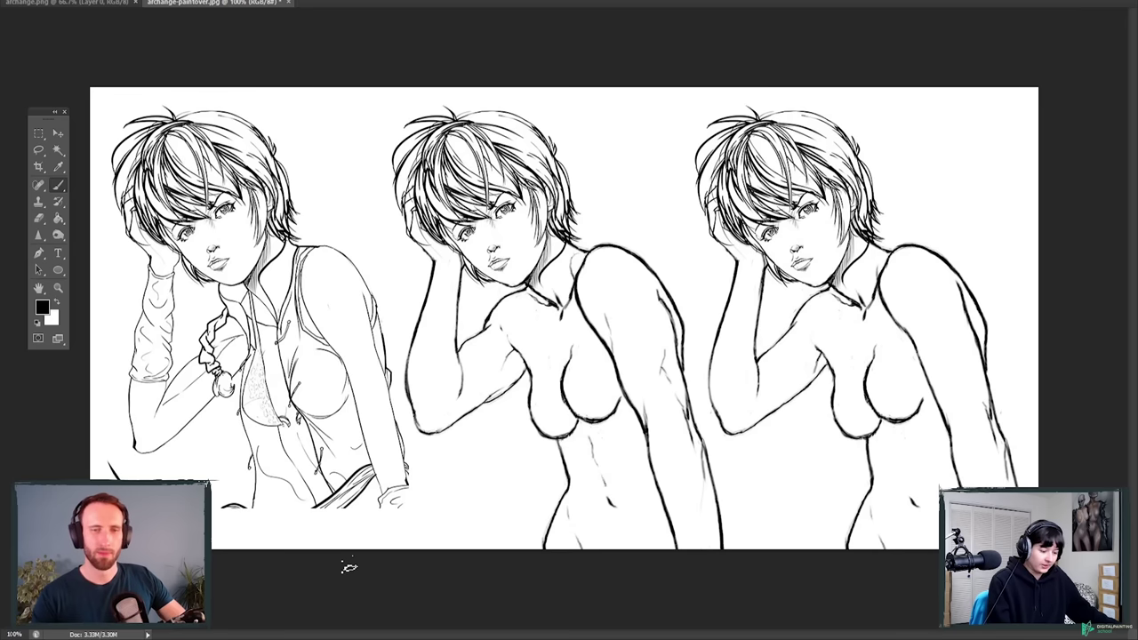
# Step: Brush a black frame line below and beside the clothed figure, plus a curve outside each hip of the middle figure
pyautogui.moveTo(218, 513)
pyautogui.mouseDown()
pyautogui.moveTo(414, 520)
pyautogui.moveTo(371, 107)
pyautogui.mouseUp()
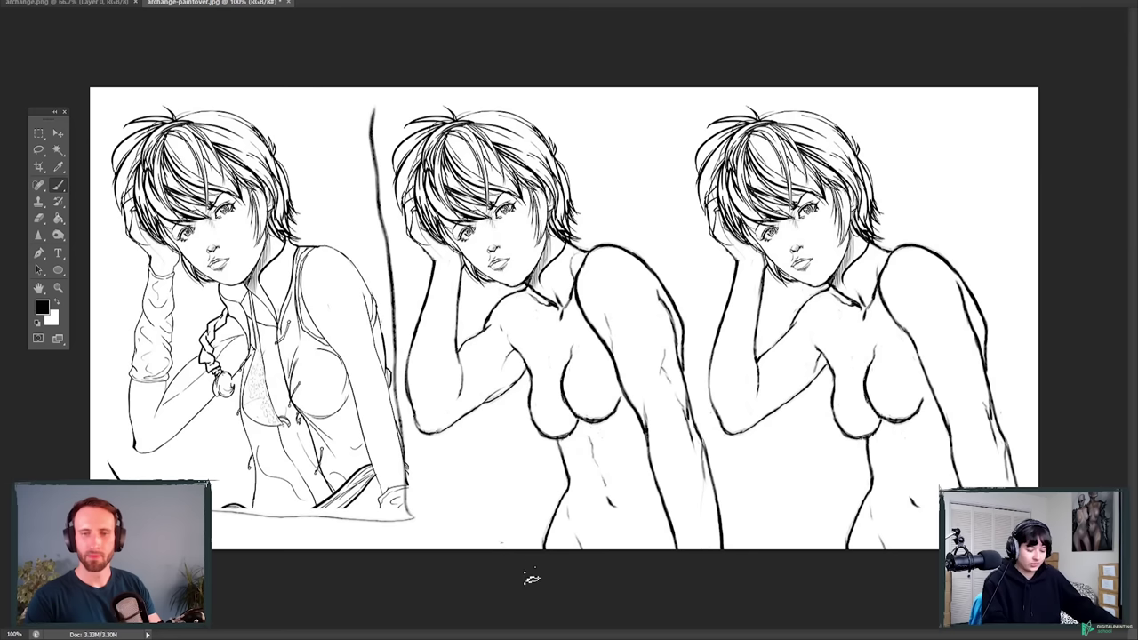
pyautogui.moveTo(546, 491); pyautogui.dragTo(524, 549)
pyautogui.moveTo(723, 462); pyautogui.dragTo(742, 548)
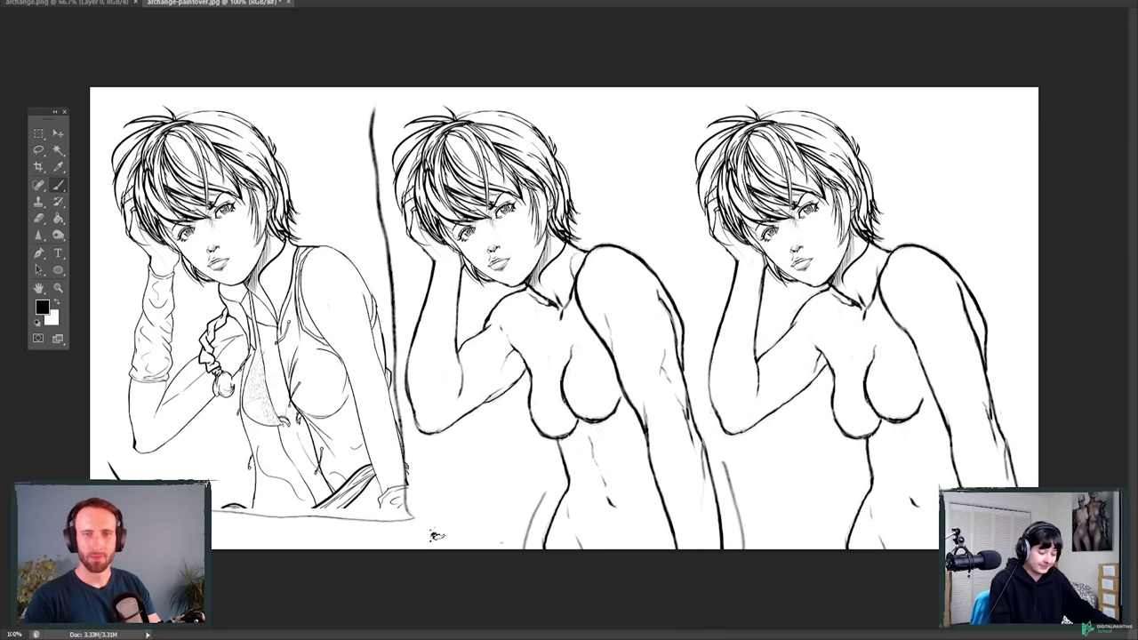
pyautogui.press('z')
pyautogui.press('e')
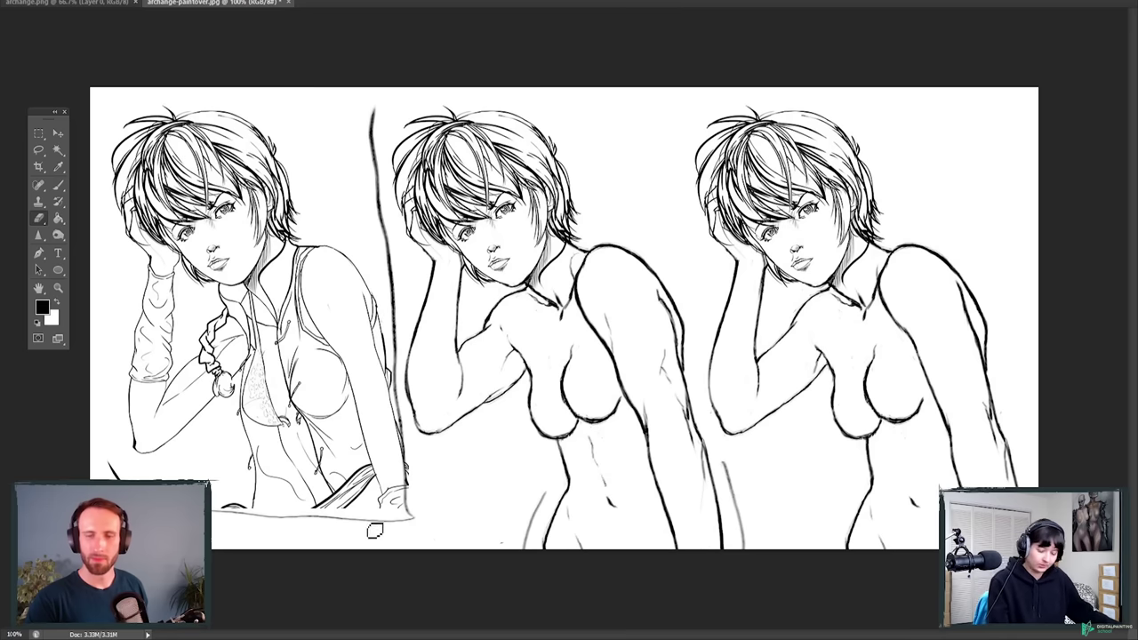
# Step: Brush a thick black line down the clothed figure's belly and a sweeping curve across the frame's lower corner near the hand
pyautogui.press('b')
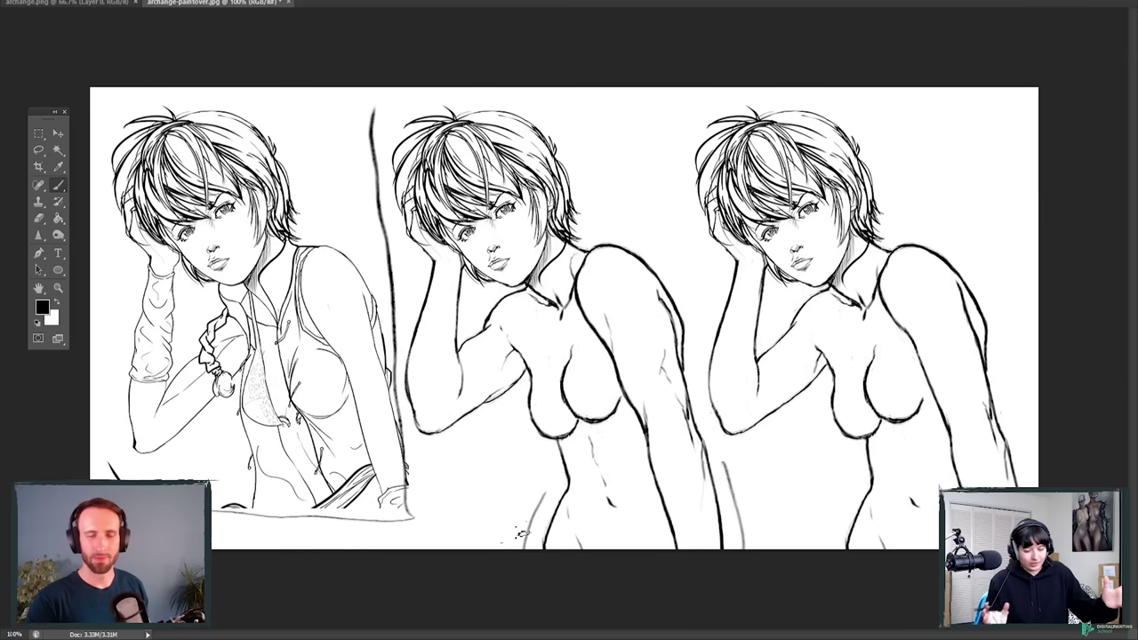
pyautogui.moveTo(274, 437); pyautogui.dragTo(304, 500)
pyautogui.hotkey('ctrl', 'z')
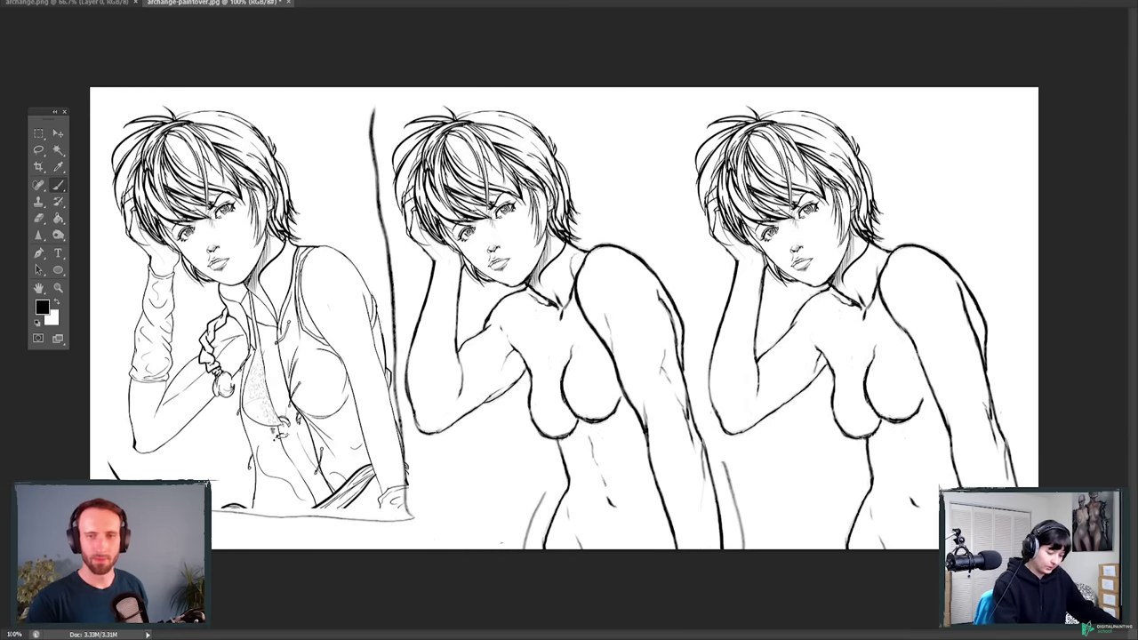
pyautogui.moveTo(278, 428); pyautogui.dragTo(316, 516)
pyautogui.moveTo(395, 402)
pyautogui.mouseDown()
pyautogui.moveTo(414, 485)
pyautogui.moveTo(418, 470)
pyautogui.moveTo(293, 538)
pyautogui.mouseUp()
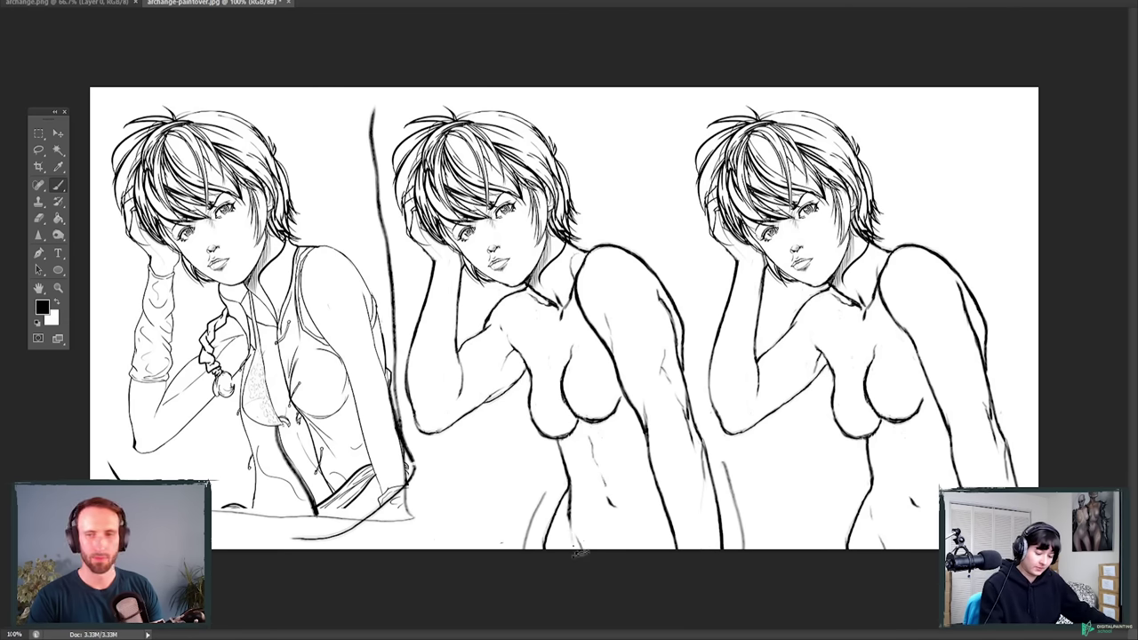
# Step: Erase the middle figure's outward-flaring hip line and the curve beside it, and rework the straighter hip line in sampled grey
pyautogui.press('e')
pyautogui.moveTo(565, 507); pyautogui.dragTo(523, 555)
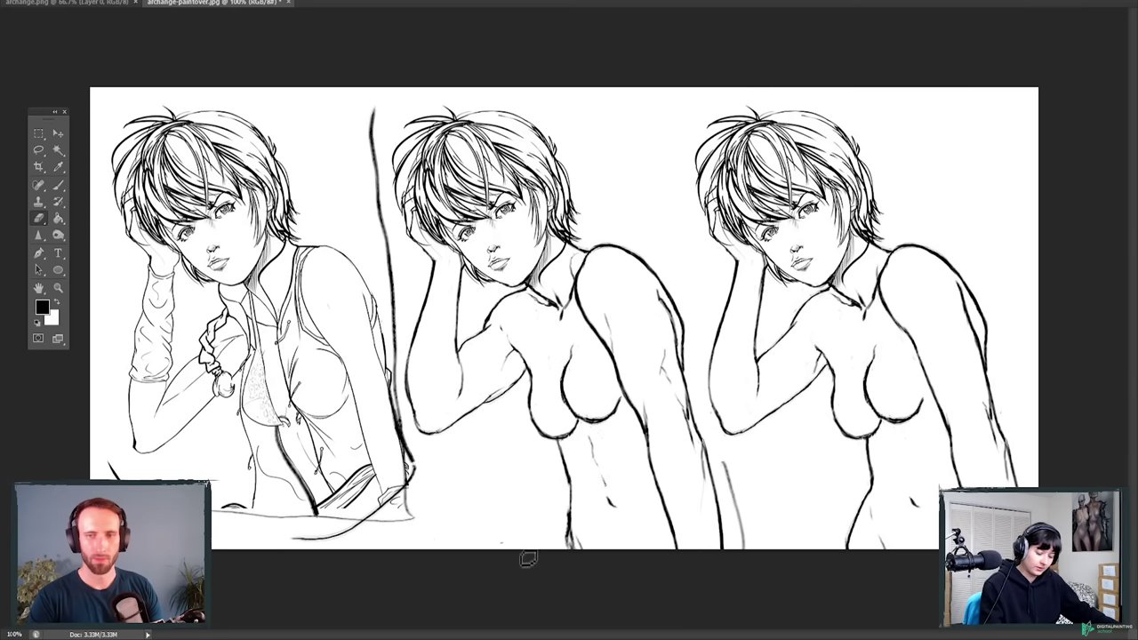
pyautogui.press('i')
pyautogui.click(572, 470)
pyautogui.press('b')
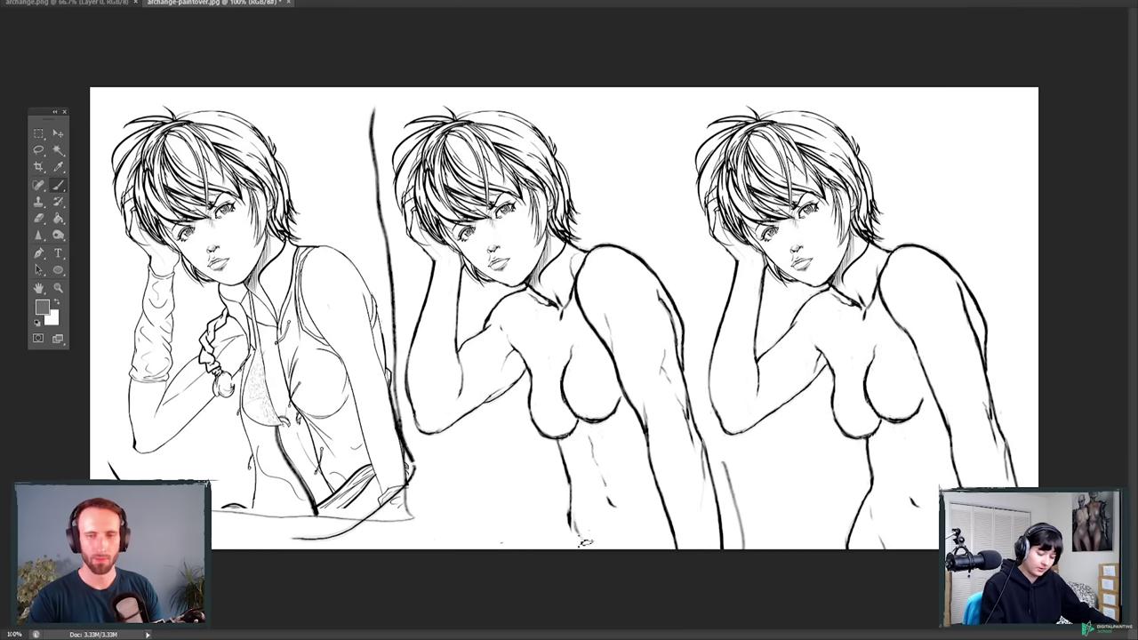
pyautogui.moveTo(578, 533)
pyautogui.mouseDown()
pyautogui.moveTo(574, 555)
pyautogui.moveTo(573, 493)
pyautogui.moveTo(576, 526)
pyautogui.mouseUp()
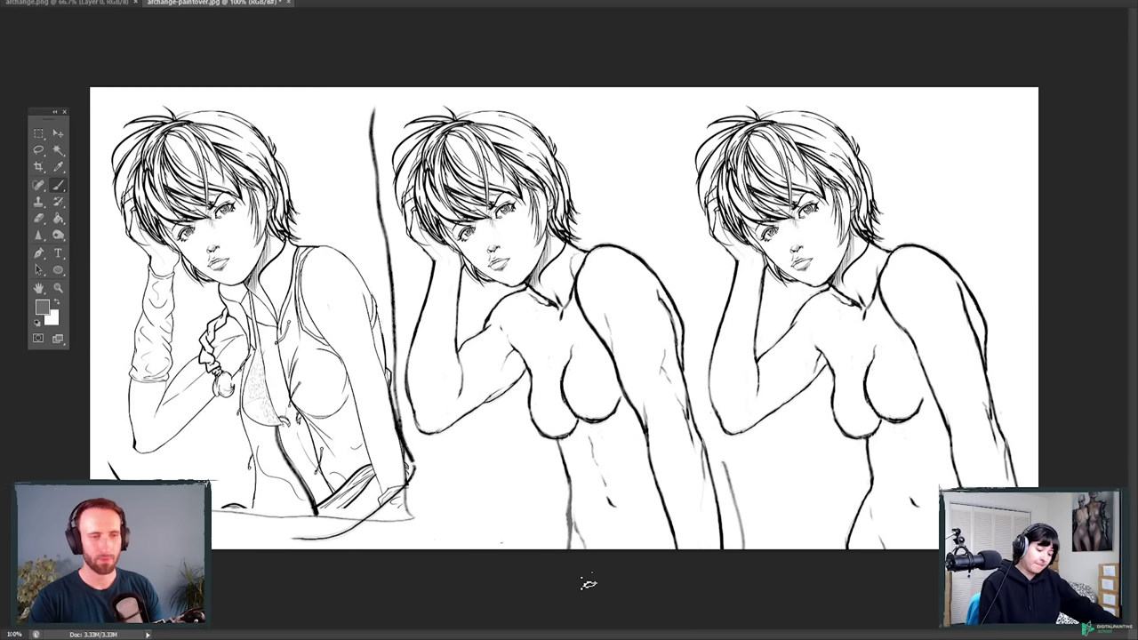
# Step: Undo the last few brush strokes on the middle figure's hip line
pyautogui.hotkey('ctrl', 'alt', 'z')
pyautogui.hotkey('ctrl', 'alt', 'z')
pyautogui.hotkey('ctrl', 'alt', 'z')
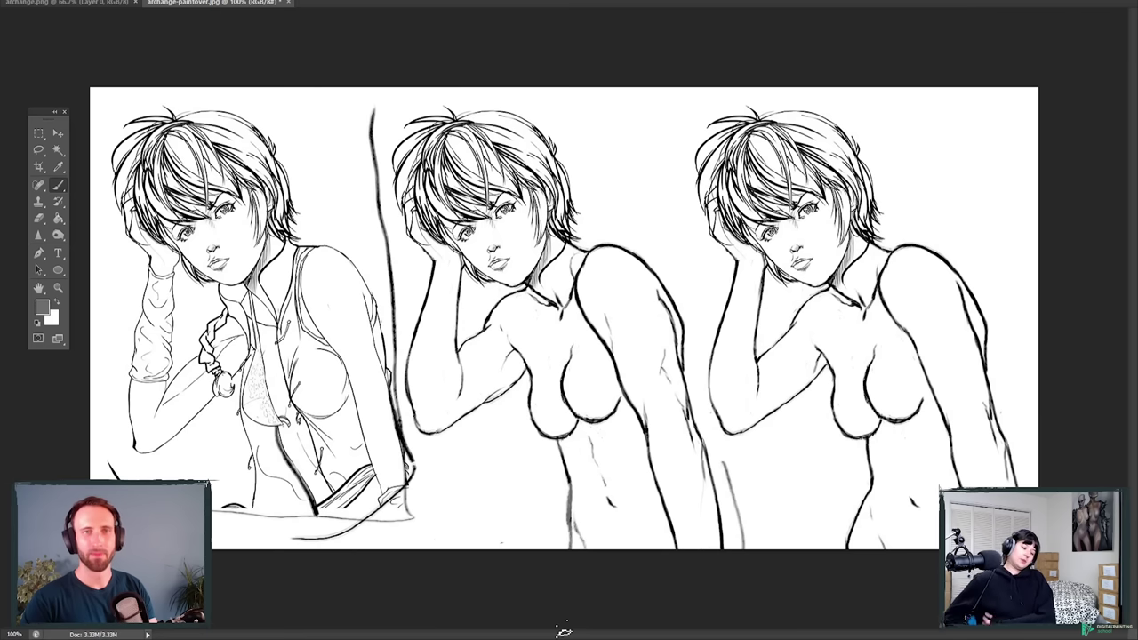
# Step: Convert the paintover's background into a regular, editable layer
pyautogui.moveTo(722, 428); pyautogui.dragTo(736, 430)
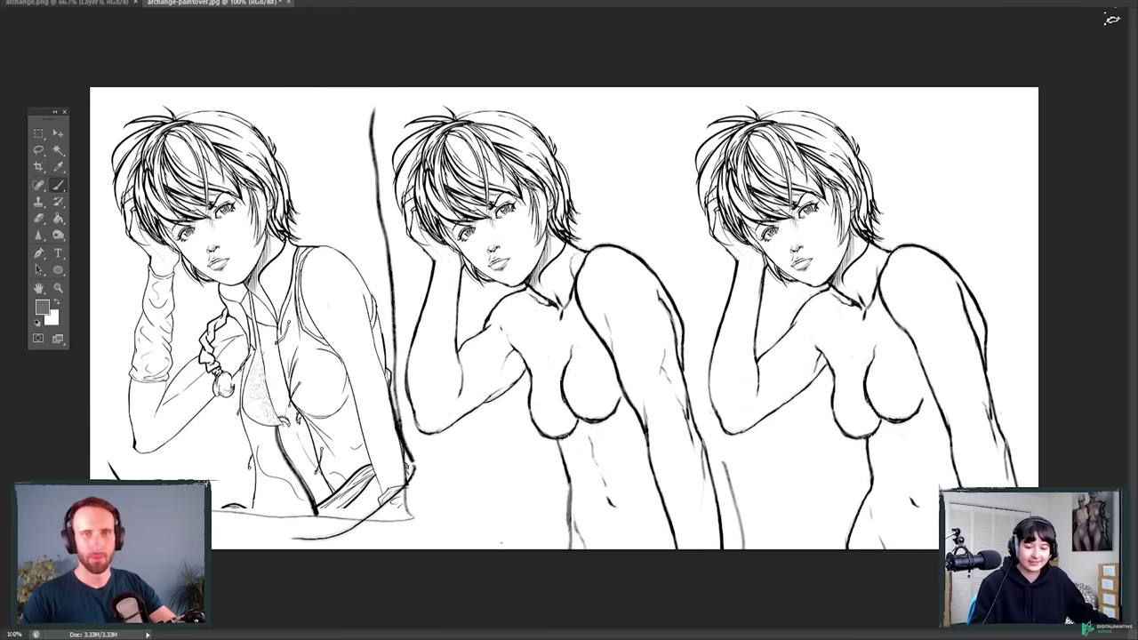
pyautogui.press('f')
pyautogui.moveTo(690, 110); pyautogui.dragTo(673, 26)
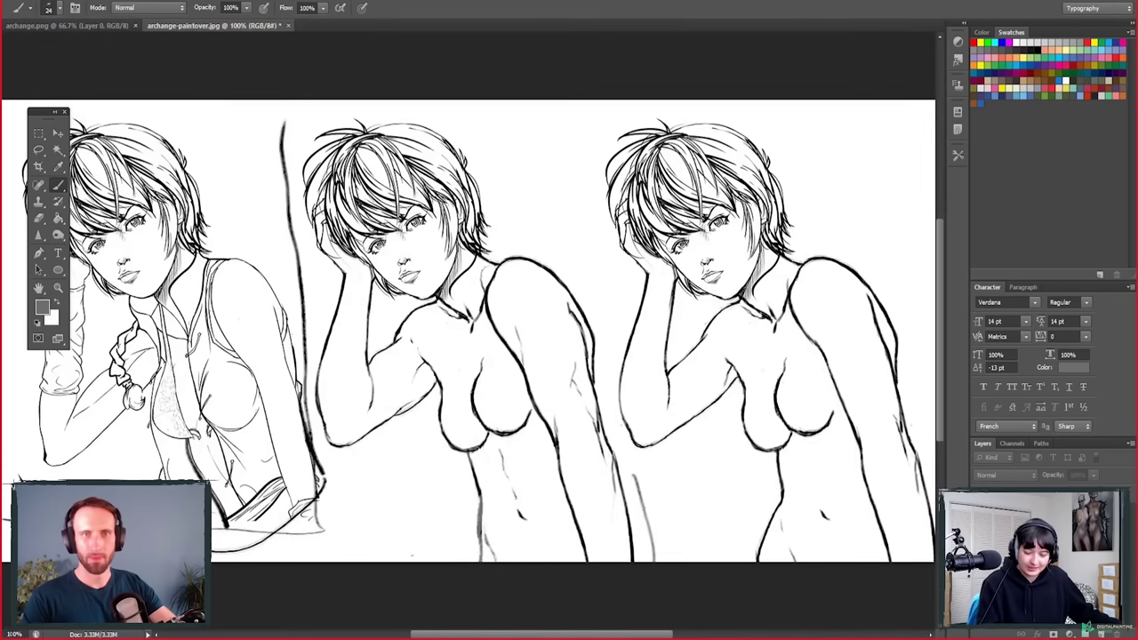
pyautogui.doubleClick(1023, 494)
pyautogui.press('Return')
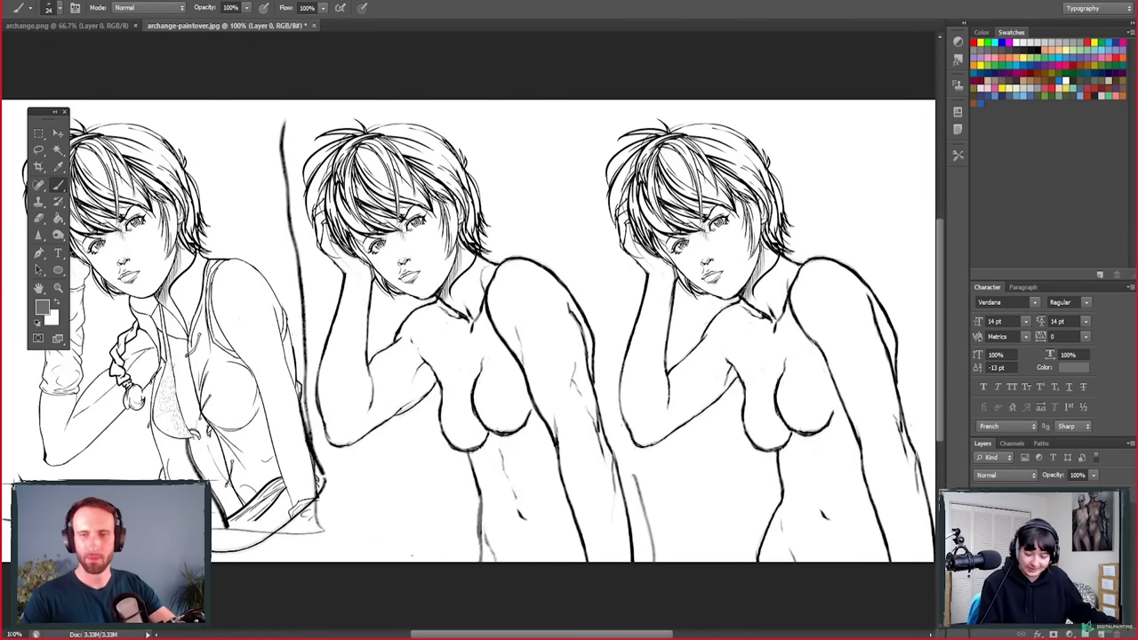
# Step: Extend the canvas on both sides with the Crop tool and shift the artwork so blank space opens beside the third figure
pyautogui.click(58, 287)
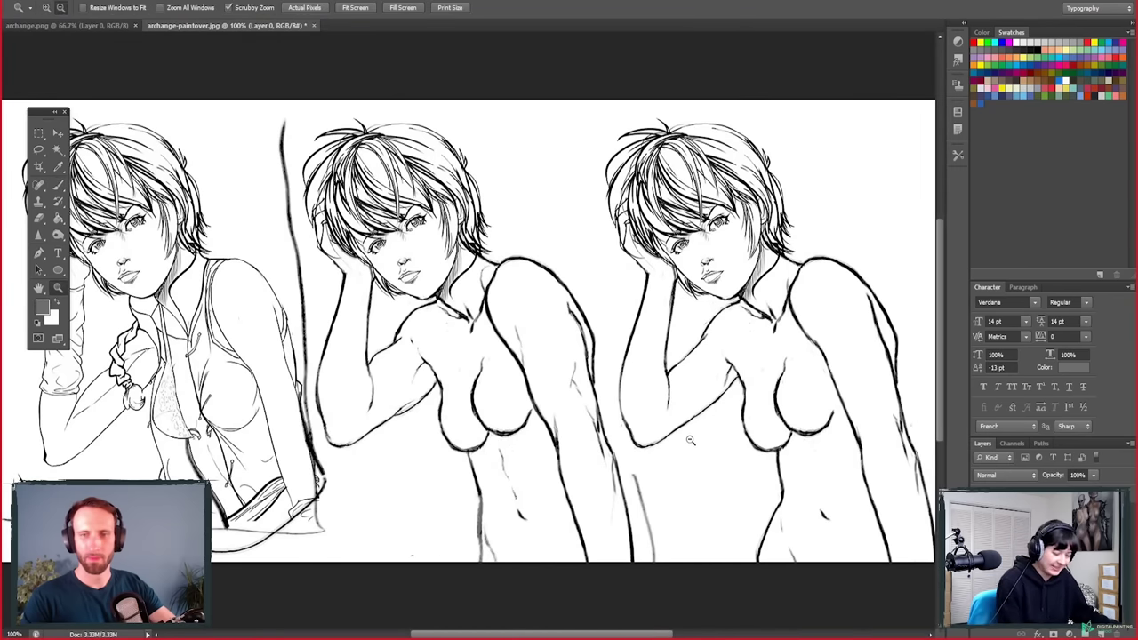
pyautogui.keyDown('alt'); pyautogui.click(691, 440); pyautogui.keyUp('alt')
pyautogui.click(38, 167)
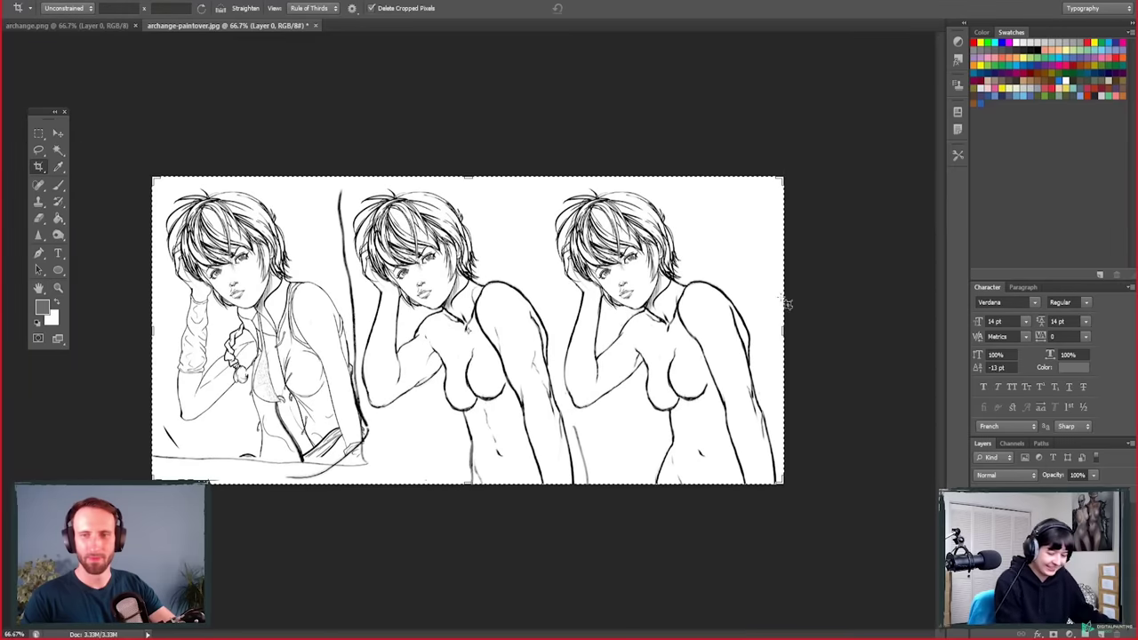
pyautogui.moveTo(784, 330); pyautogui.dragTo(878, 331)
pyautogui.press('Return')
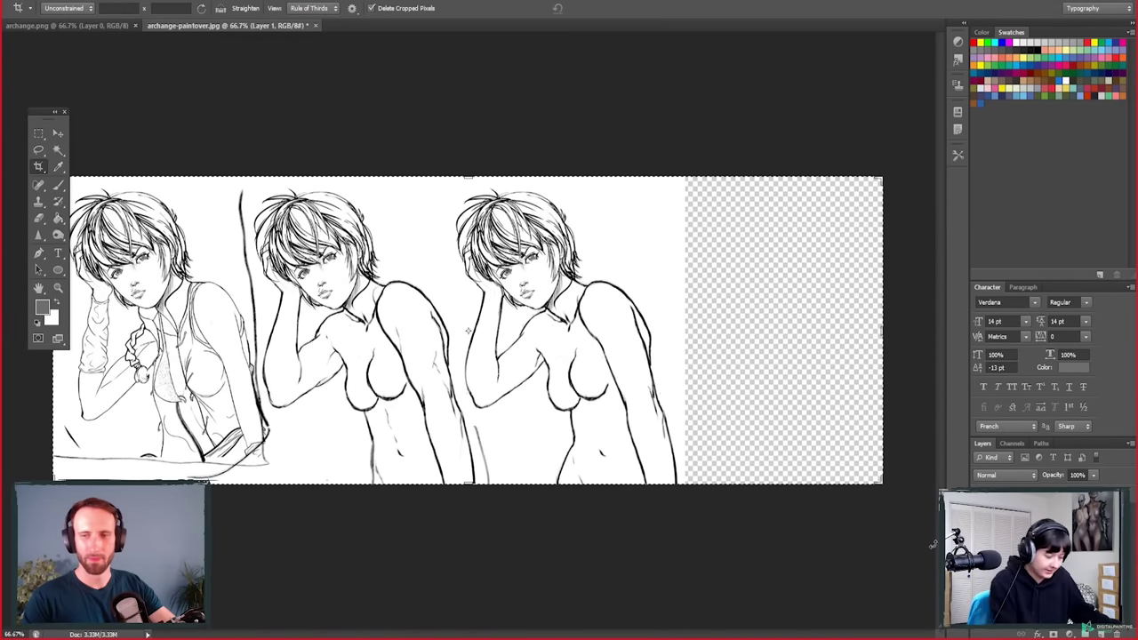
# Step: Fill the transparent area beside the third figure with white on a new layer
pyautogui.press('x')
pyautogui.hotkey('ctrl', 'shift', 'alt', 'n')
pyautogui.press('g')
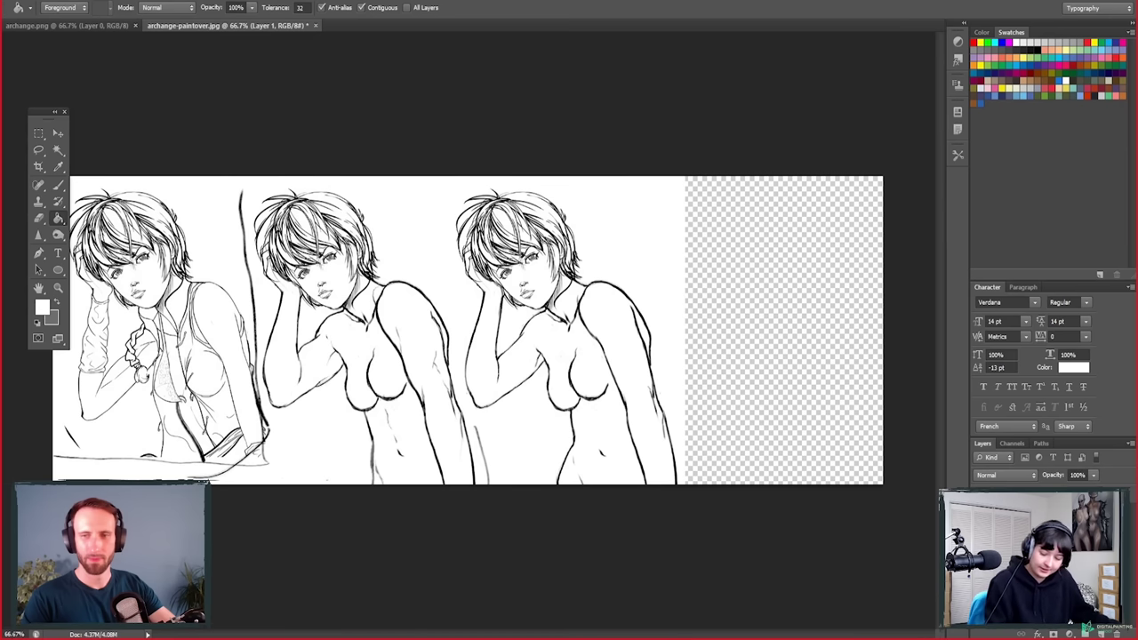
pyautogui.click(764, 425)
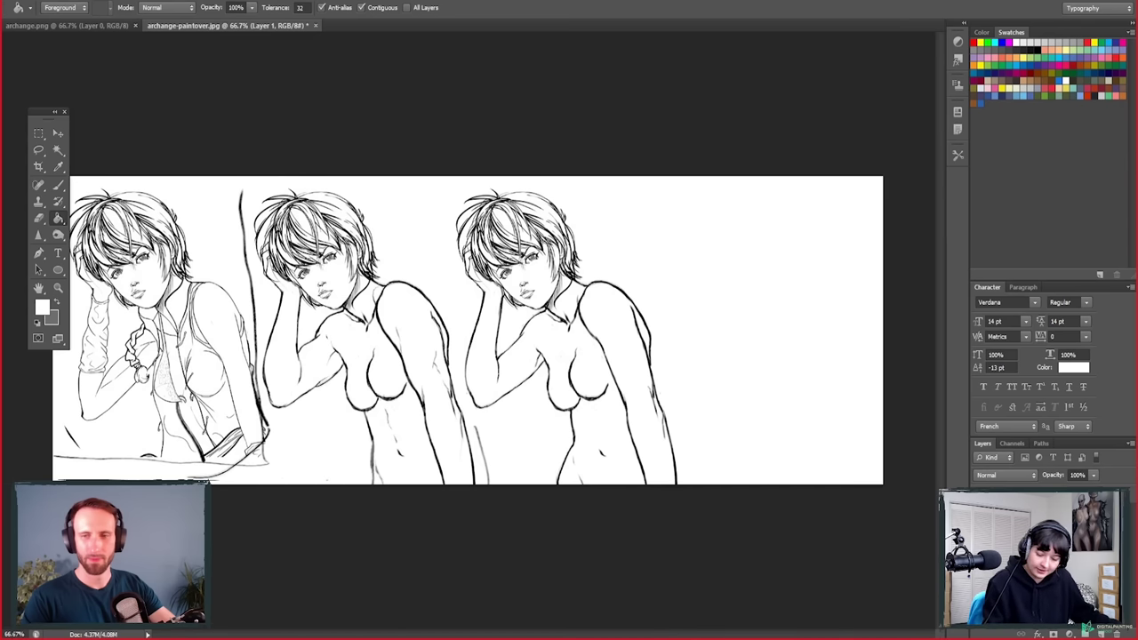
# Step: On another new layer, sketch a side-view head oval, neck and shoulder circle in black with the 24 px brush beside the third figure
pyautogui.press('x')
pyautogui.hotkey('ctrl', 'shift', 'alt', 'n')
pyautogui.press('z')
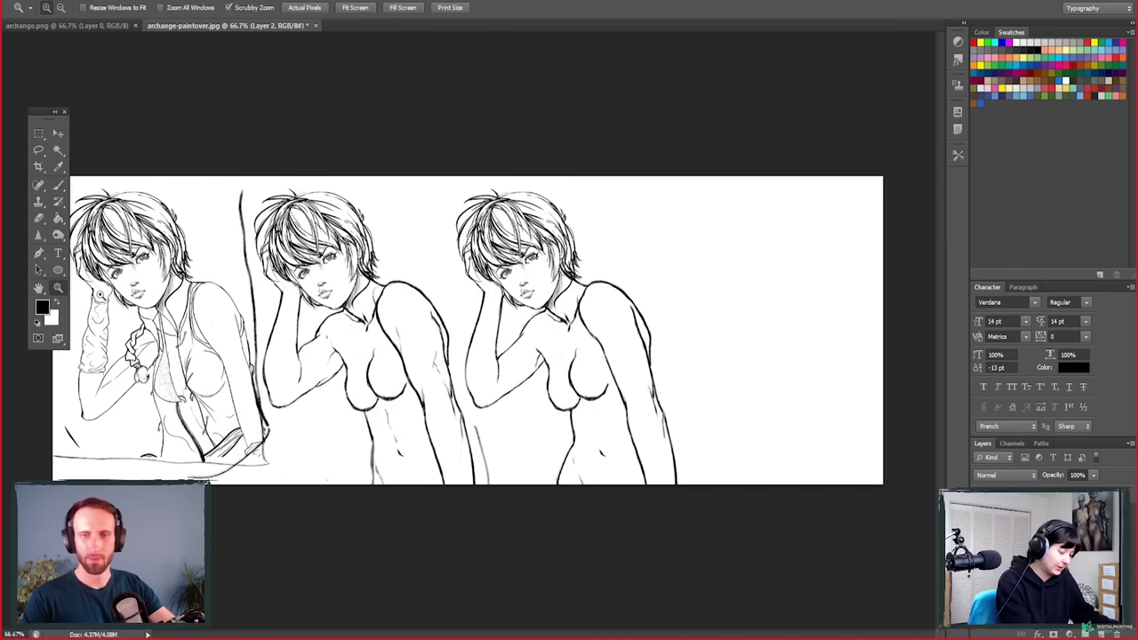
pyautogui.click(777, 310)
pyautogui.moveTo(630, 411); pyautogui.dragTo(617, 413)
pyautogui.rightClick(647, 217)
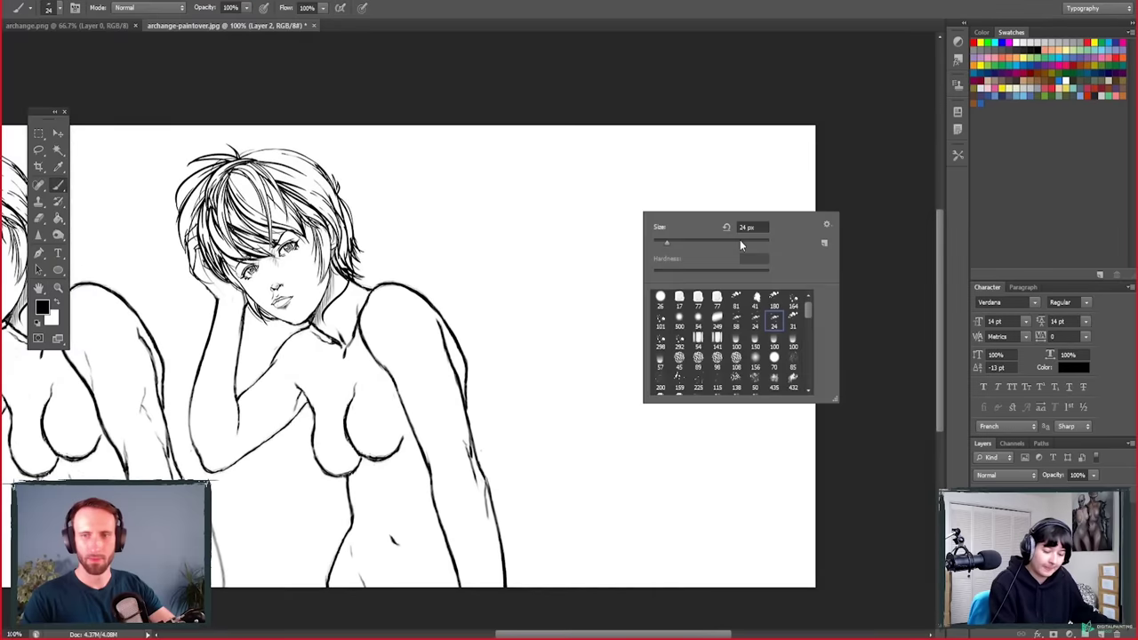
pyautogui.moveTo(616, 187)
pyautogui.mouseDown()
pyautogui.moveTo(679, 232)
pyautogui.moveTo(619, 183)
pyautogui.moveTo(660, 282)
pyautogui.moveTo(632, 171)
pyautogui.moveTo(669, 325)
pyautogui.mouseUp()
pyautogui.moveTo(680, 262)
pyautogui.mouseDown()
pyautogui.moveTo(709, 299)
pyautogui.moveTo(713, 368)
pyautogui.moveTo(738, 353)
pyautogui.moveTo(706, 374)
pyautogui.moveTo(702, 343)
pyautogui.mouseUp()
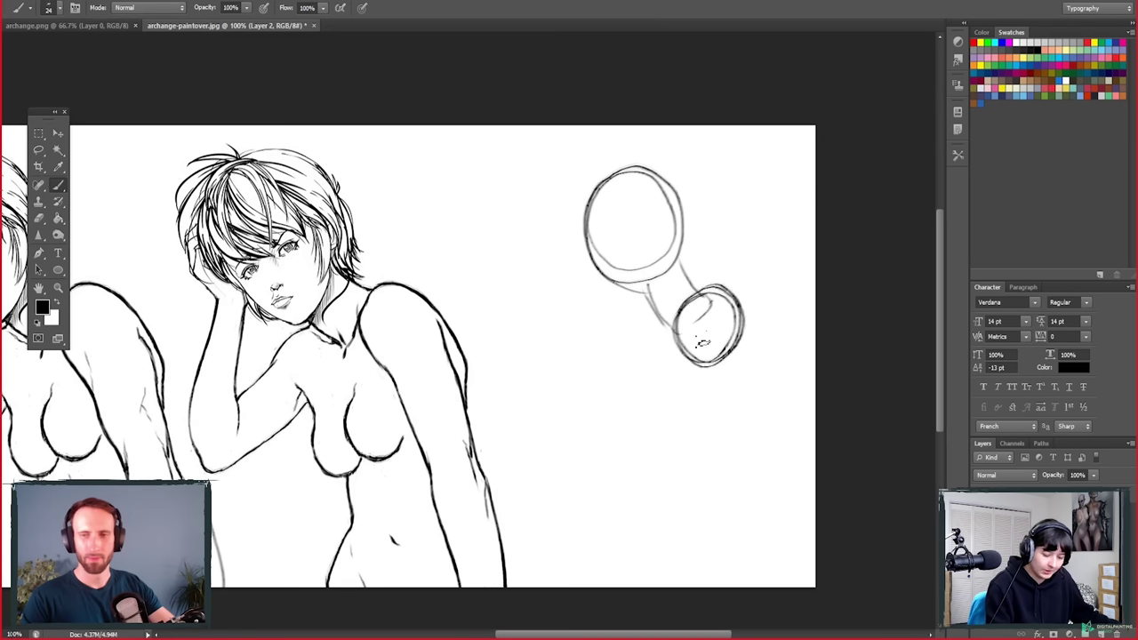
# Step: Brush the side-view figure's upper arm and back lines below the shoulder circle, and firm up the neck, jaw and head outline
pyautogui.moveTo(683, 304)
pyautogui.mouseDown()
pyautogui.moveTo(674, 360)
pyautogui.moveTo(711, 464)
pyautogui.mouseUp()
pyautogui.moveTo(699, 411); pyautogui.dragTo(722, 504)
pyautogui.moveTo(745, 325); pyautogui.dragTo(755, 462)
pyautogui.moveTo(725, 293)
pyautogui.mouseDown()
pyautogui.moveTo(790, 371)
pyautogui.moveTo(803, 440)
pyautogui.mouseUp()
pyautogui.moveTo(642, 293); pyautogui.dragTo(672, 339)
pyautogui.moveTo(681, 299)
pyautogui.mouseDown()
pyautogui.moveTo(703, 253)
pyautogui.moveTo(676, 174)
pyautogui.moveTo(587, 266)
pyautogui.mouseUp()
pyautogui.moveTo(597, 173)
pyautogui.mouseDown()
pyautogui.moveTo(626, 288)
pyautogui.moveTo(612, 299)
pyautogui.mouseUp()
pyautogui.moveTo(592, 262); pyautogui.dragTo(622, 290)
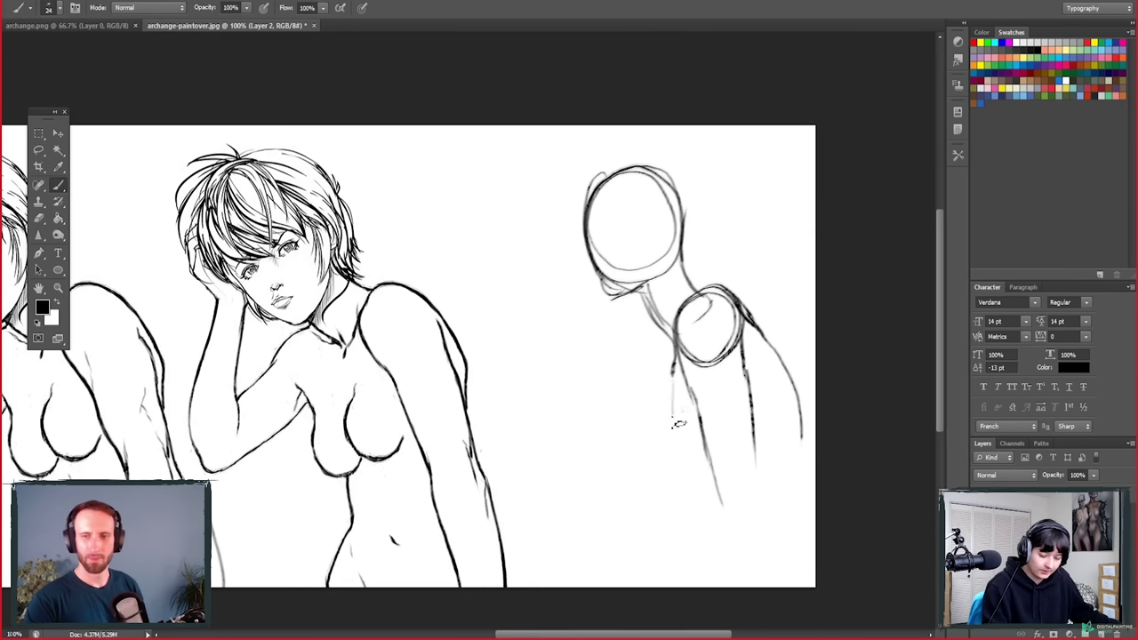
# Step: Brush the side-view figure's breast curve and extend the belly and lower back lines downward
pyautogui.moveTo(679, 395); pyautogui.dragTo(678, 471)
pyautogui.moveTo(672, 418)
pyautogui.mouseDown()
pyautogui.moveTo(685, 471)
pyautogui.moveTo(704, 477)
pyautogui.mouseUp()
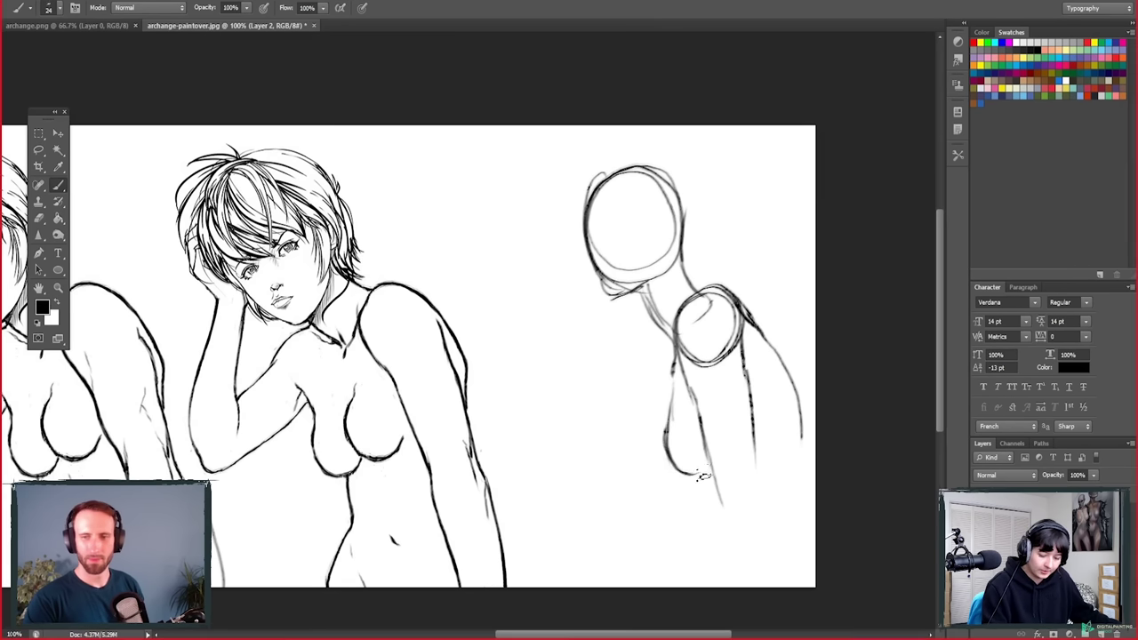
pyautogui.moveTo(803, 430); pyautogui.dragTo(798, 520)
pyautogui.moveTo(713, 493); pyautogui.dragTo(716, 533)
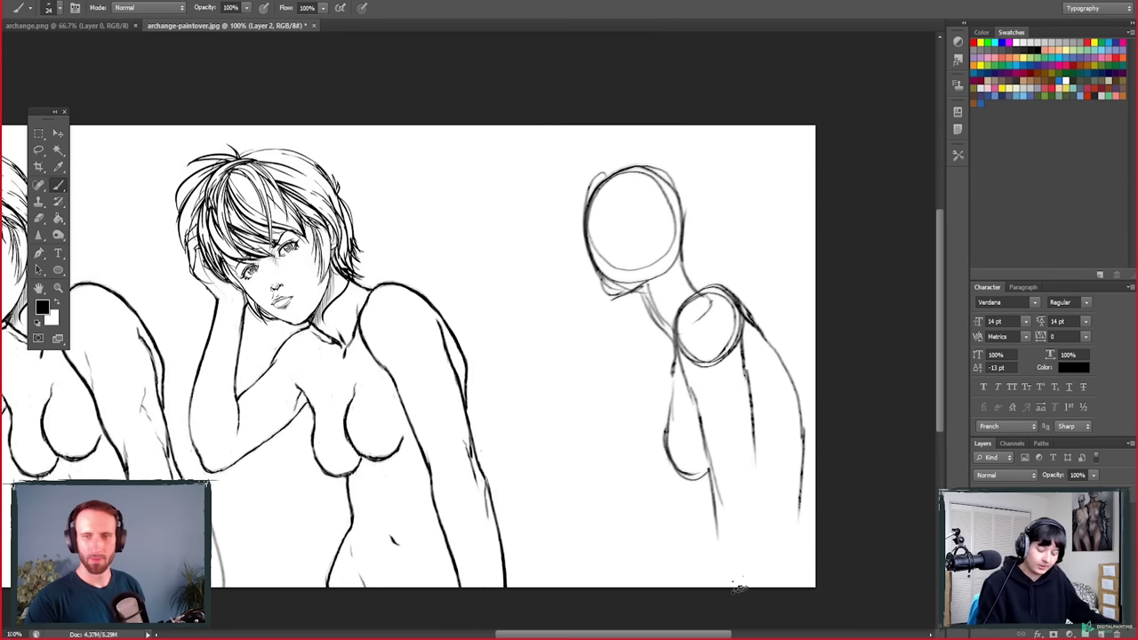
# Step: Erase the construction circle inside the side-view figure's shoulder, keeping the outer shoulder contour
pyautogui.press('e')
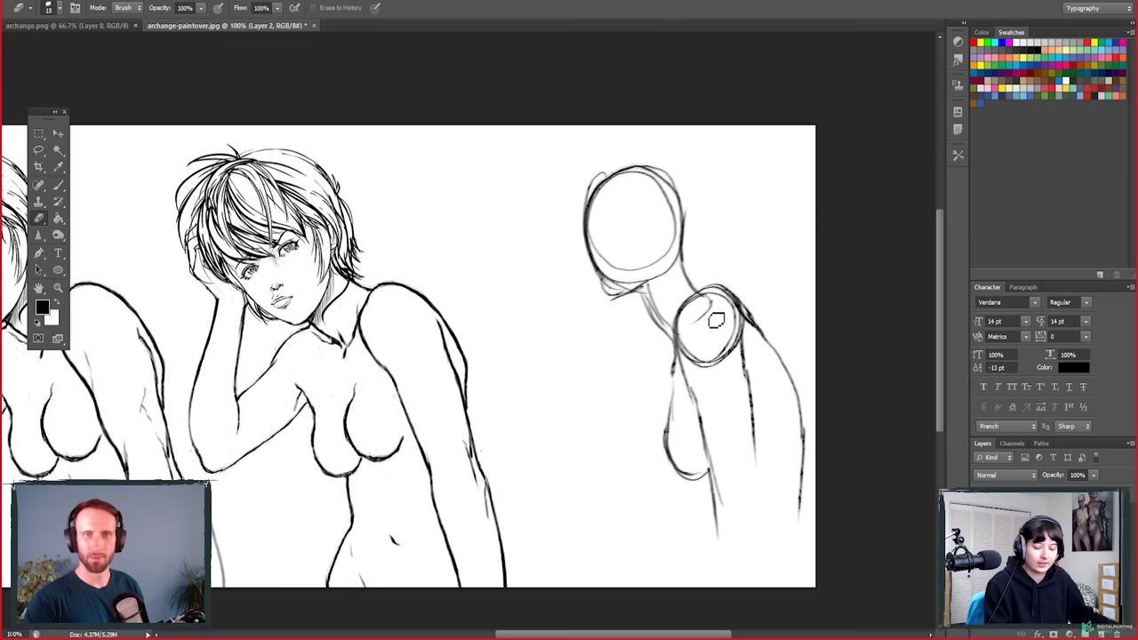
pyautogui.moveTo(716, 320)
pyautogui.mouseDown()
pyautogui.moveTo(768, 355)
pyautogui.moveTo(708, 292)
pyautogui.moveTo(742, 303)
pyautogui.moveTo(774, 340)
pyautogui.moveTo(745, 318)
pyautogui.moveTo(752, 338)
pyautogui.moveTo(701, 378)
pyautogui.mouseUp()
pyautogui.press('b')
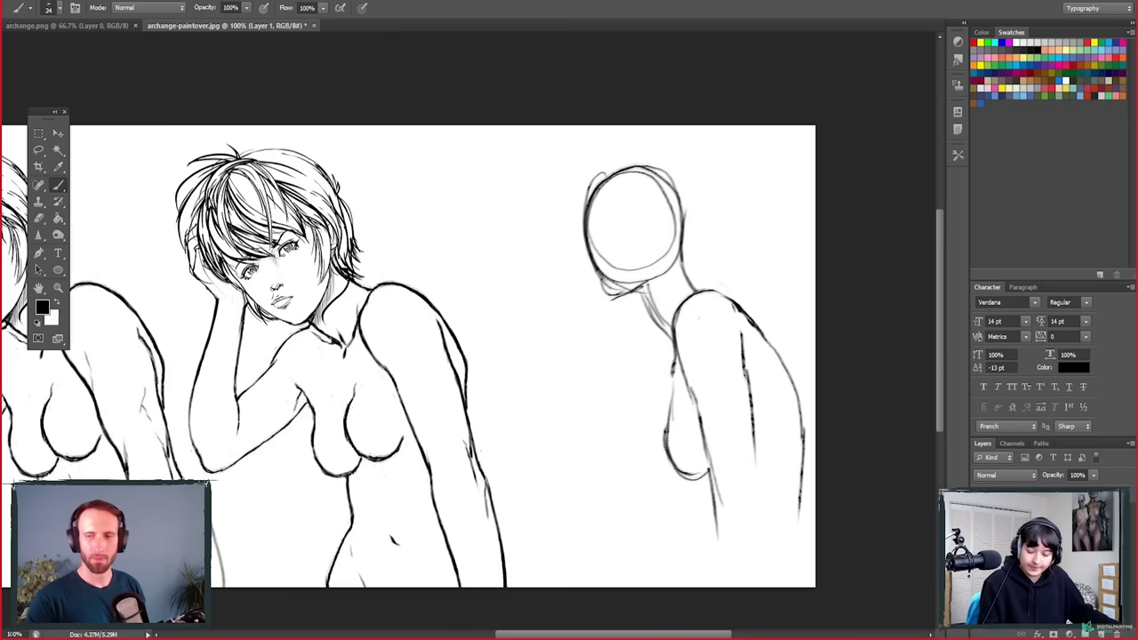
# Step: On a new layer, sketch a shoulder oval and two upper-arm lines reaching forward across the side-view figure's chest
pyautogui.click(1101, 633)
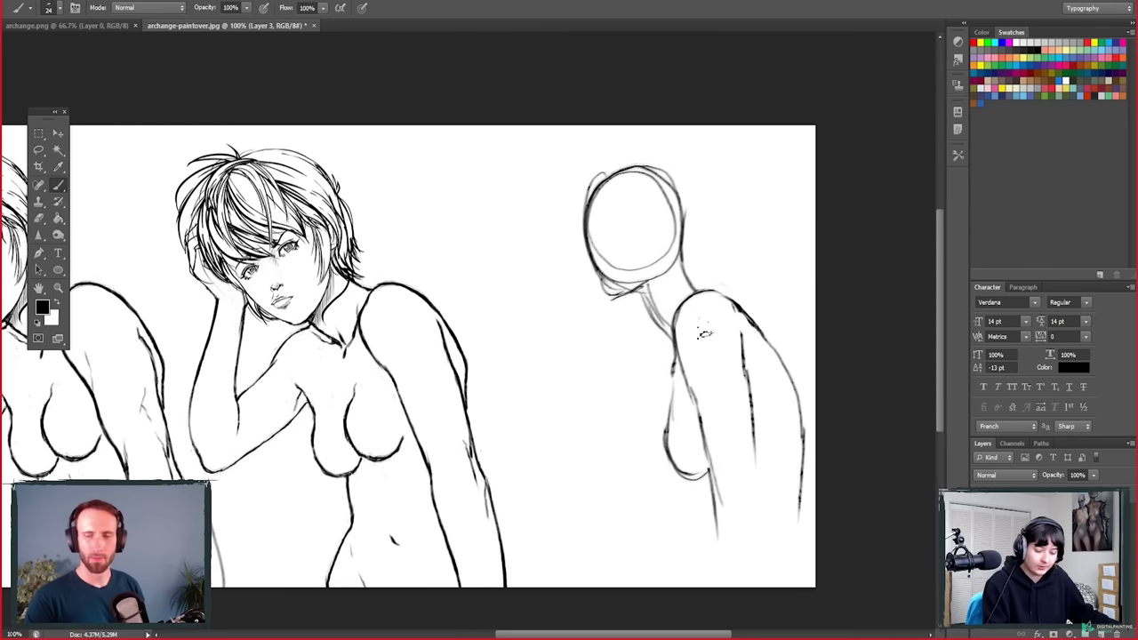
pyautogui.moveTo(706, 405)
pyautogui.mouseDown()
pyautogui.moveTo(742, 341)
pyautogui.moveTo(697, 338)
pyautogui.moveTo(728, 401)
pyautogui.moveTo(720, 323)
pyautogui.moveTo(708, 393)
pyautogui.moveTo(701, 337)
pyautogui.moveTo(735, 396)
pyautogui.moveTo(727, 323)
pyautogui.moveTo(728, 397)
pyautogui.moveTo(720, 326)
pyautogui.mouseUp()
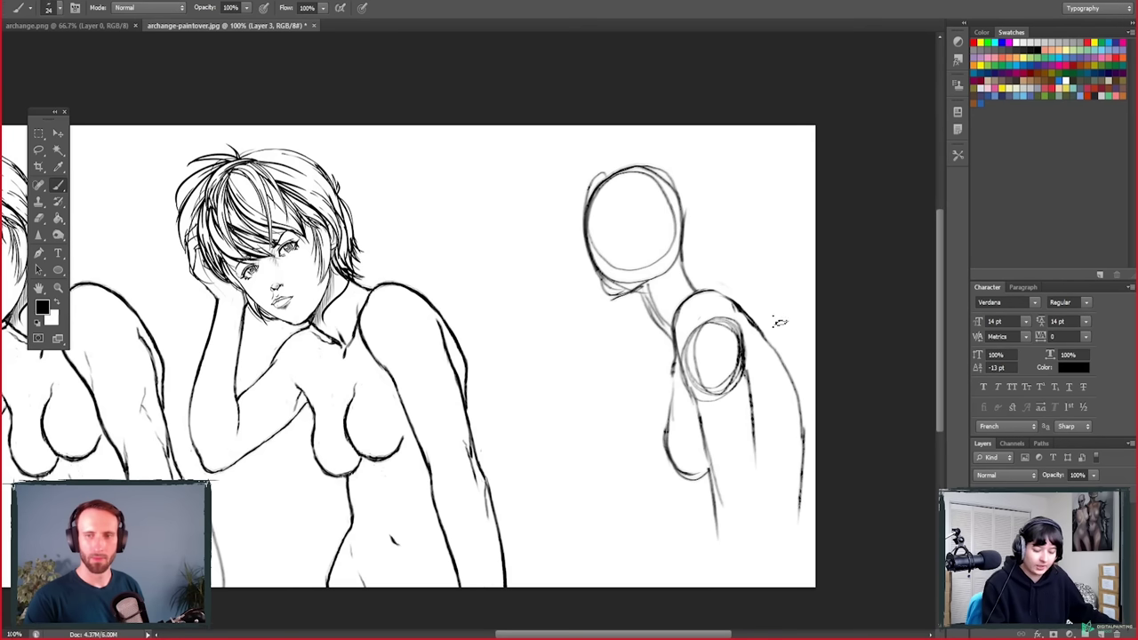
pyautogui.moveTo(688, 344)
pyautogui.mouseDown()
pyautogui.moveTo(657, 375)
pyautogui.moveTo(594, 377)
pyautogui.mouseUp()
pyautogui.moveTo(681, 393)
pyautogui.mouseDown()
pyautogui.moveTo(649, 377)
pyautogui.moveTo(658, 374)
pyautogui.mouseUp()
pyautogui.moveTo(658, 413); pyautogui.dragTo(612, 416)
pyautogui.moveTo(696, 409); pyautogui.dragTo(620, 426)
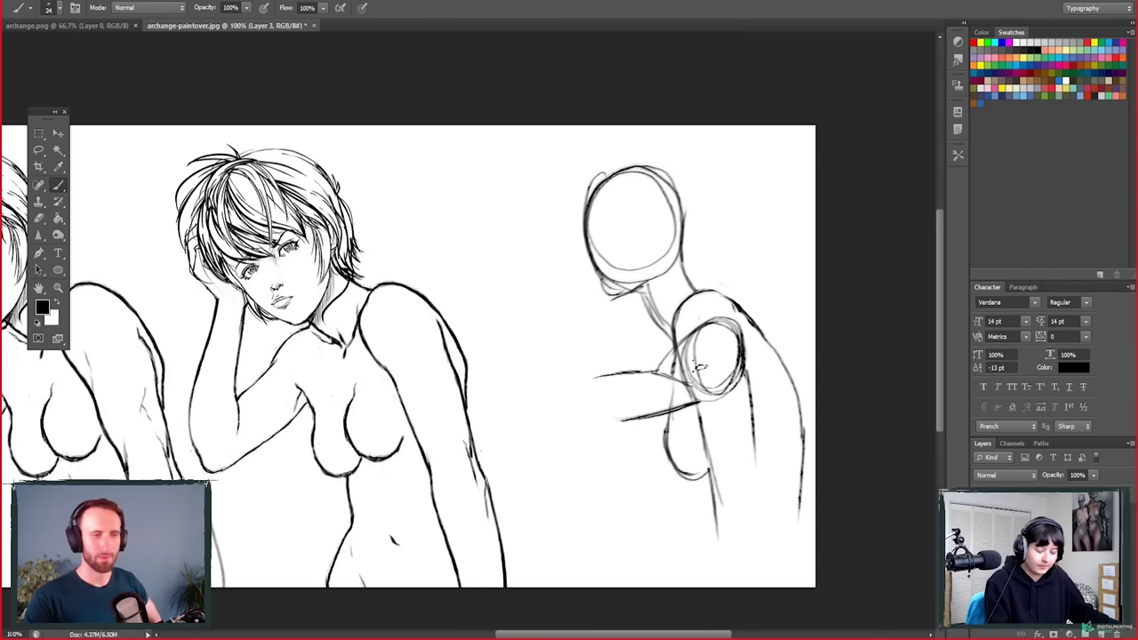
# Step: Move the forward-reaching arm sketch slightly up and toward the front of the side-view figure
pyautogui.click(57, 133)
pyautogui.moveTo(733, 380)
pyautogui.mouseDown()
pyautogui.moveTo(722, 359)
pyautogui.moveTo(709, 369)
pyautogui.mouseUp()
pyautogui.press('b')
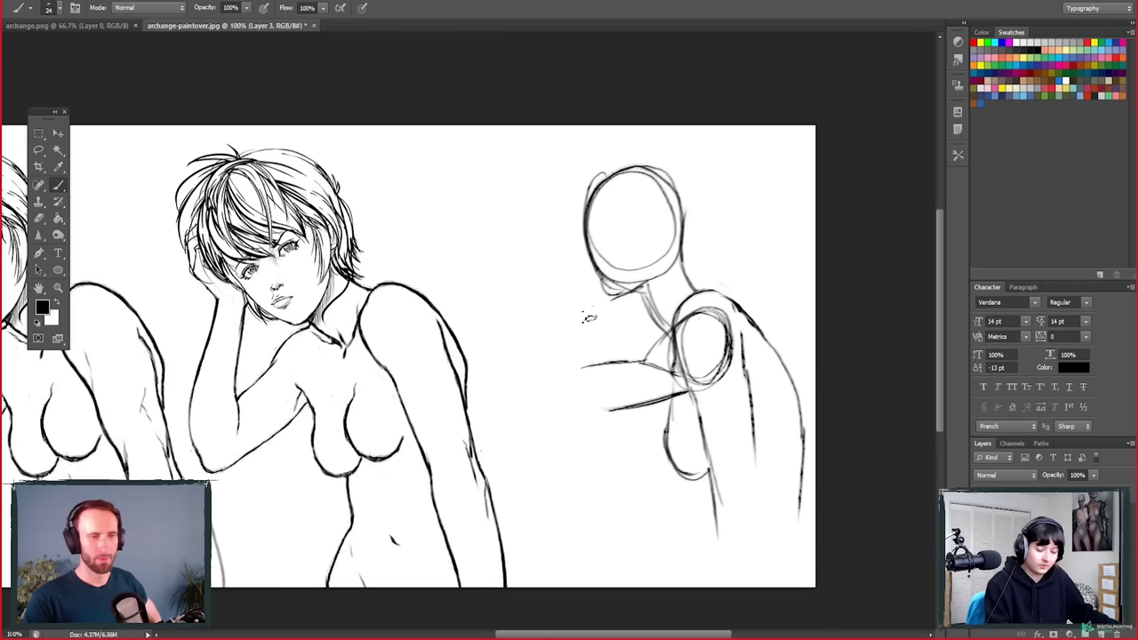
# Step: Sketch the raised forearm from below the head down to the elbow and join it to the upper arm's underside
pyautogui.moveTo(590, 272); pyautogui.dragTo(582, 388)
pyautogui.moveTo(574, 275)
pyautogui.mouseDown()
pyautogui.moveTo(544, 389)
pyautogui.moveTo(582, 389)
pyautogui.moveTo(584, 400)
pyautogui.mouseUp()
pyautogui.press('e')
pyautogui.press('b')
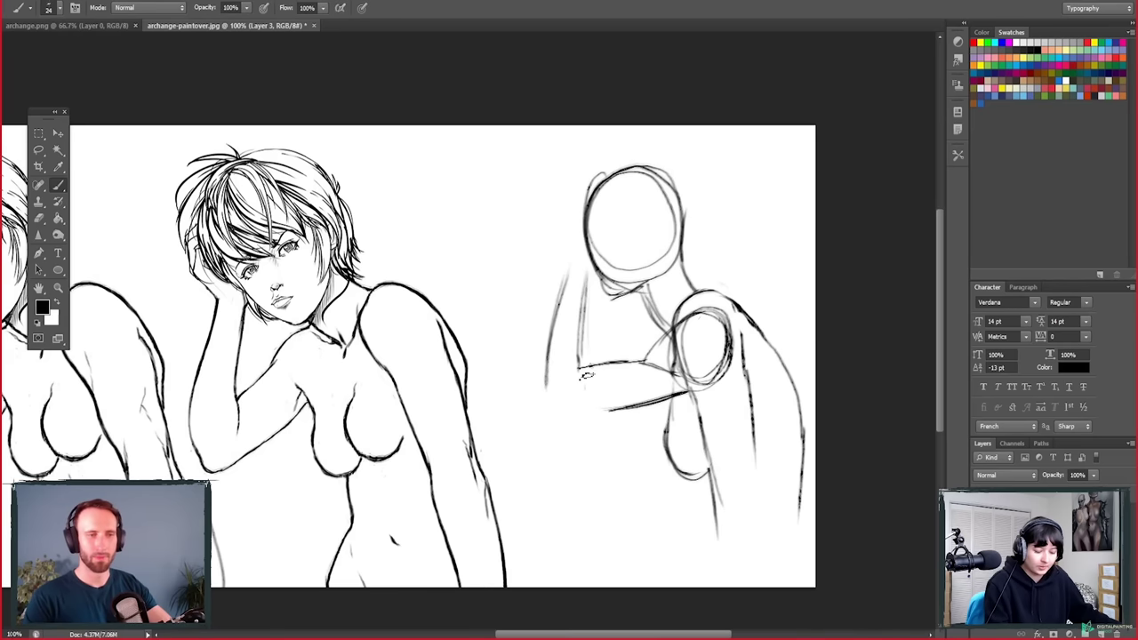
pyautogui.moveTo(592, 283); pyautogui.dragTo(585, 363)
pyautogui.moveTo(576, 263); pyautogui.dragTo(545, 381)
pyautogui.moveTo(578, 266)
pyautogui.mouseDown()
pyautogui.moveTo(583, 323)
pyautogui.moveTo(558, 412)
pyautogui.moveTo(545, 408)
pyautogui.moveTo(674, 407)
pyautogui.mouseUp()
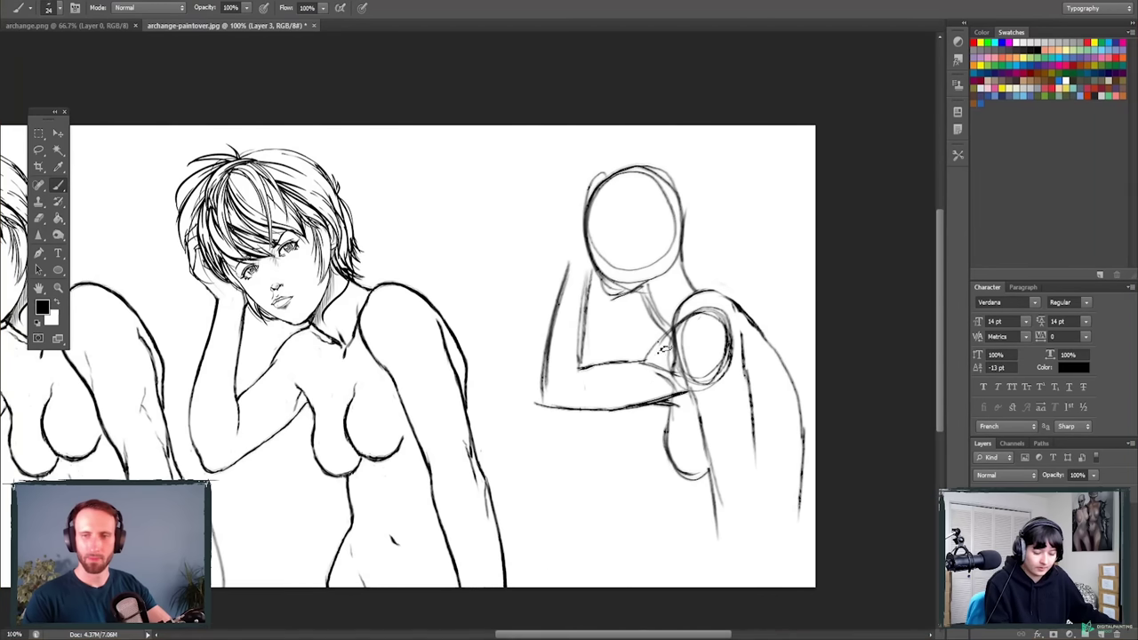
# Step: Erase the rough lines where the upper arm meets the chest and redraw its shoulder bulge and underside
pyautogui.press('e')
pyautogui.moveTo(652, 359)
pyautogui.mouseDown()
pyautogui.moveTo(679, 387)
pyautogui.moveTo(675, 408)
pyautogui.mouseUp()
pyautogui.press('b')
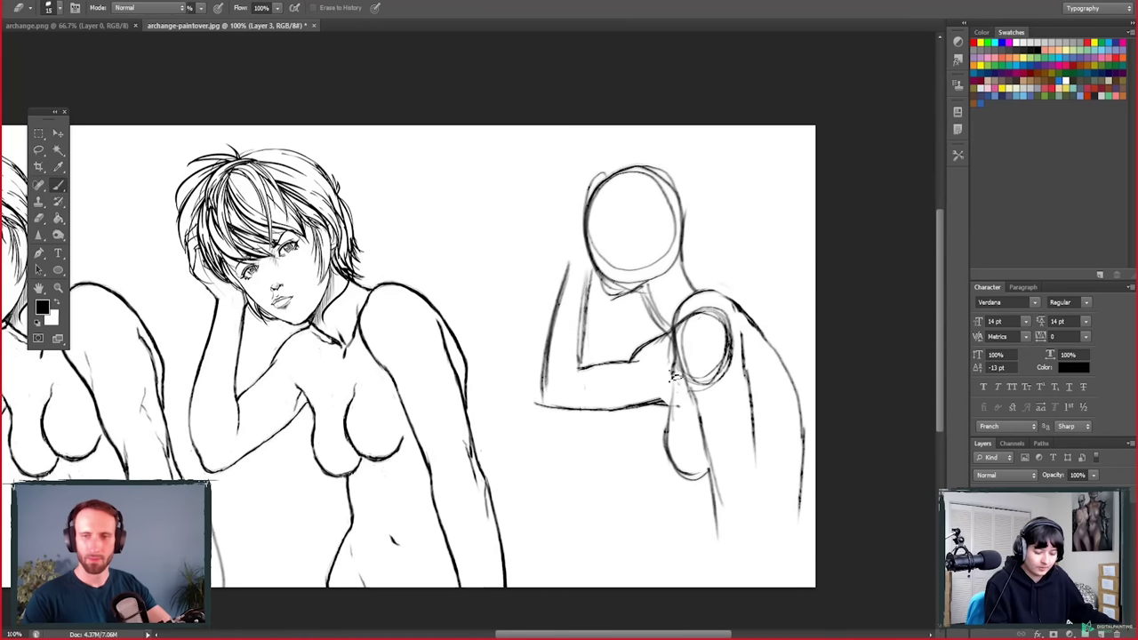
pyautogui.moveTo(646, 361)
pyautogui.mouseDown()
pyautogui.moveTo(680, 393)
pyautogui.moveTo(645, 411)
pyautogui.moveTo(672, 401)
pyautogui.moveTo(684, 374)
pyautogui.mouseUp()
pyautogui.press('e')
pyautogui.press('b')
pyautogui.moveTo(626, 407)
pyautogui.mouseDown()
pyautogui.moveTo(675, 400)
pyautogui.moveTo(669, 414)
pyautogui.mouseUp()
# Step: Enlarge the eraser to 81 px and remove the shoulder oval and overlapping arm lines inside the near shoulder
pyautogui.press('e')
pyautogui.rightClick(692, 355)
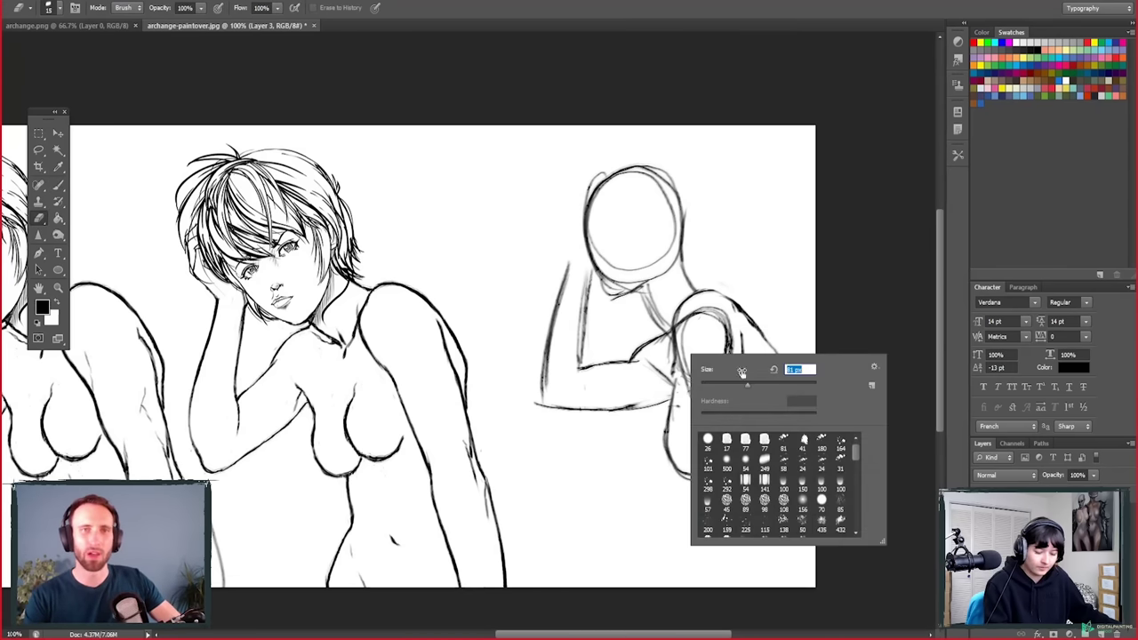
pyautogui.press('Return')
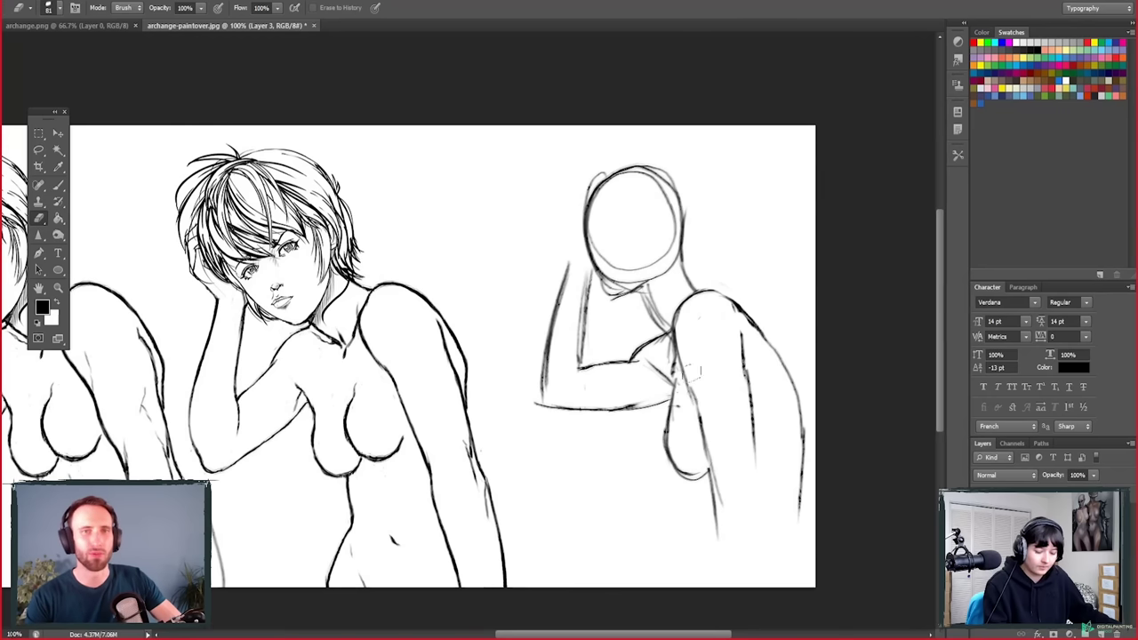
pyautogui.moveTo(683, 349)
pyautogui.mouseDown()
pyautogui.moveTo(665, 348)
pyautogui.moveTo(682, 327)
pyautogui.mouseUp()
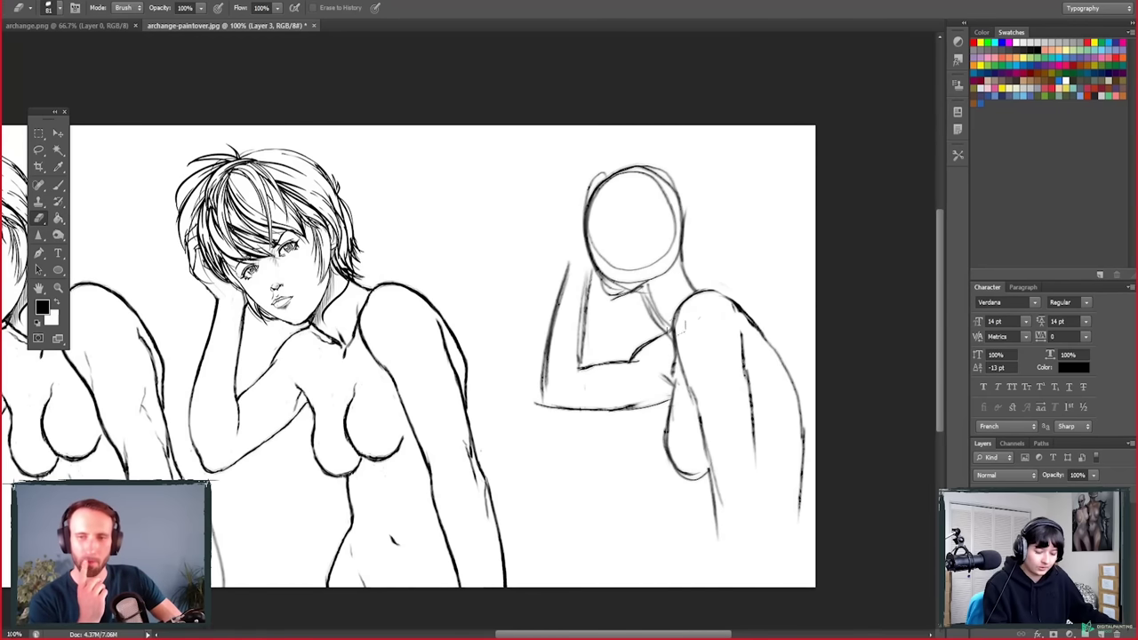
# Step: Refine the top contour of the raised upper arm into a thinner, smoother shoulder curve using brush and eraser
pyautogui.press('b')
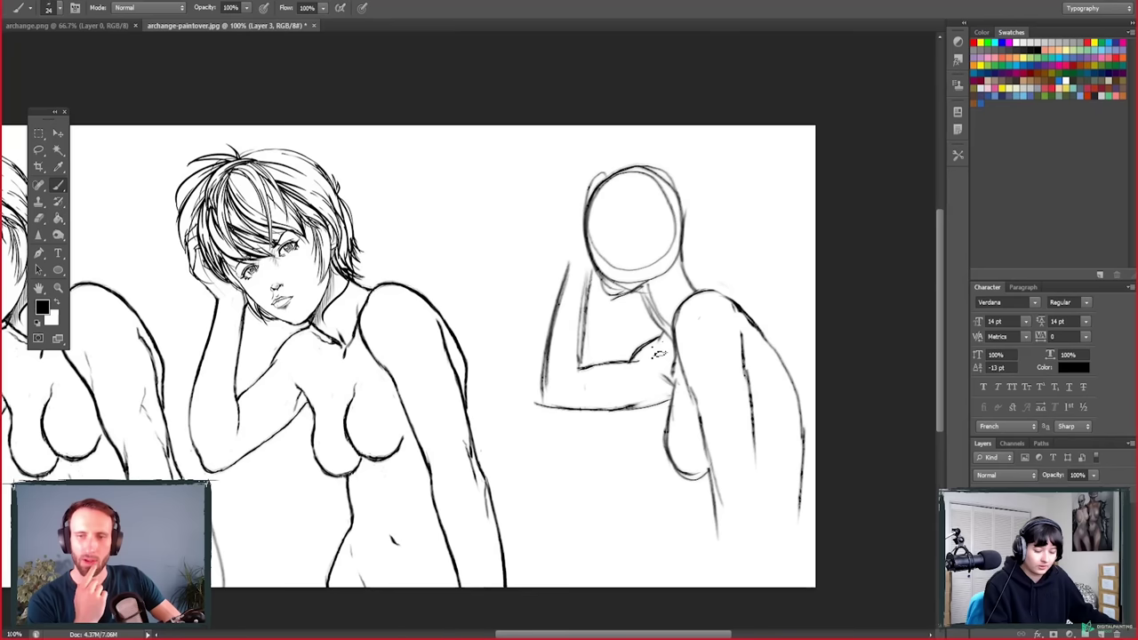
pyautogui.moveTo(662, 346)
pyautogui.mouseDown()
pyautogui.moveTo(653, 341)
pyautogui.moveTo(669, 338)
pyautogui.moveTo(626, 360)
pyautogui.moveTo(652, 349)
pyautogui.mouseUp()
pyautogui.press('e')
pyautogui.press('b')
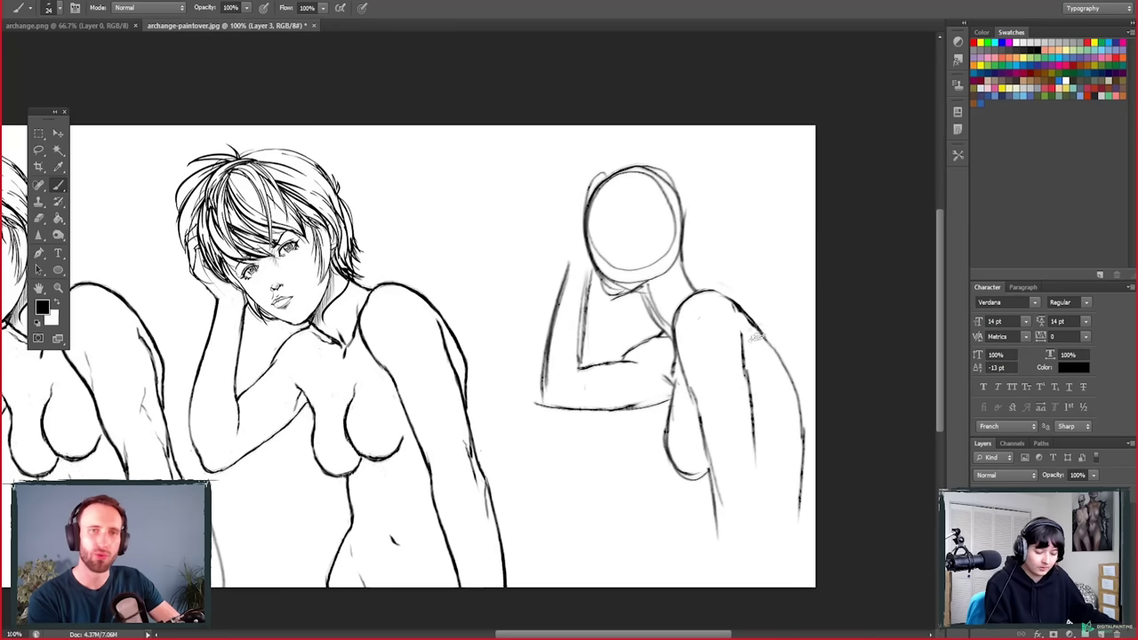
pyautogui.press('e')
pyautogui.moveTo(656, 369); pyautogui.dragTo(627, 360)
pyautogui.press('b')
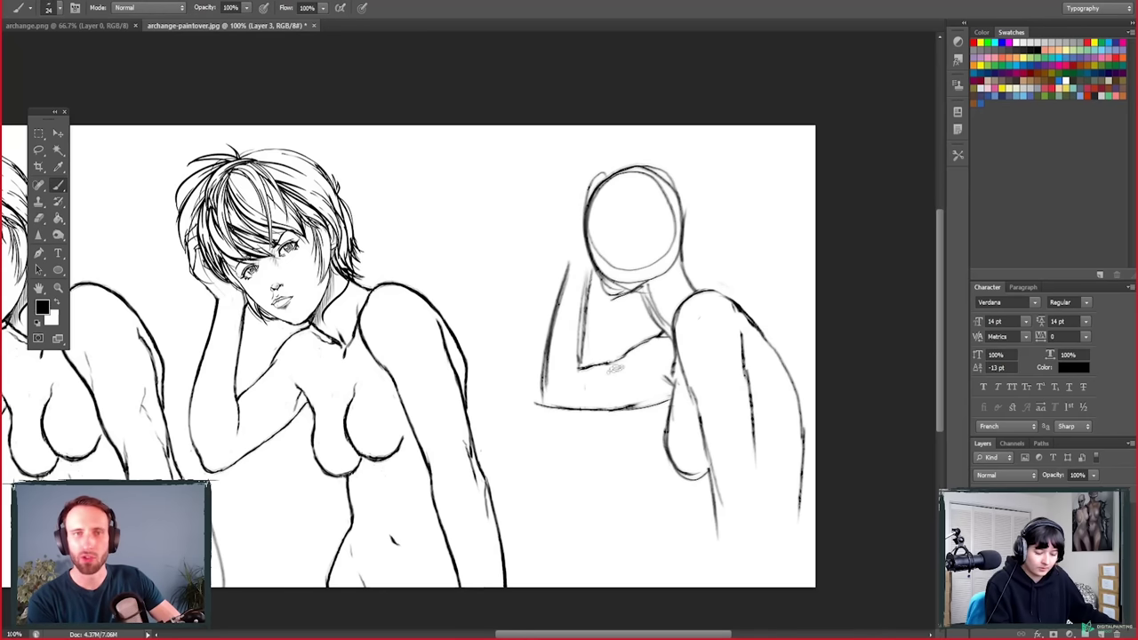
# Step: Redraw the raised forearm's inner line closer to the body and thin its outer line near the elbow with a smaller eraser
pyautogui.press('e')
pyautogui.press('b')
pyautogui.moveTo(588, 271)
pyautogui.mouseDown()
pyautogui.moveTo(579, 356)
pyautogui.moveTo(592, 338)
pyautogui.mouseUp()
pyautogui.press('e')
pyautogui.rightClick(552, 371)
pyautogui.click(577, 346)
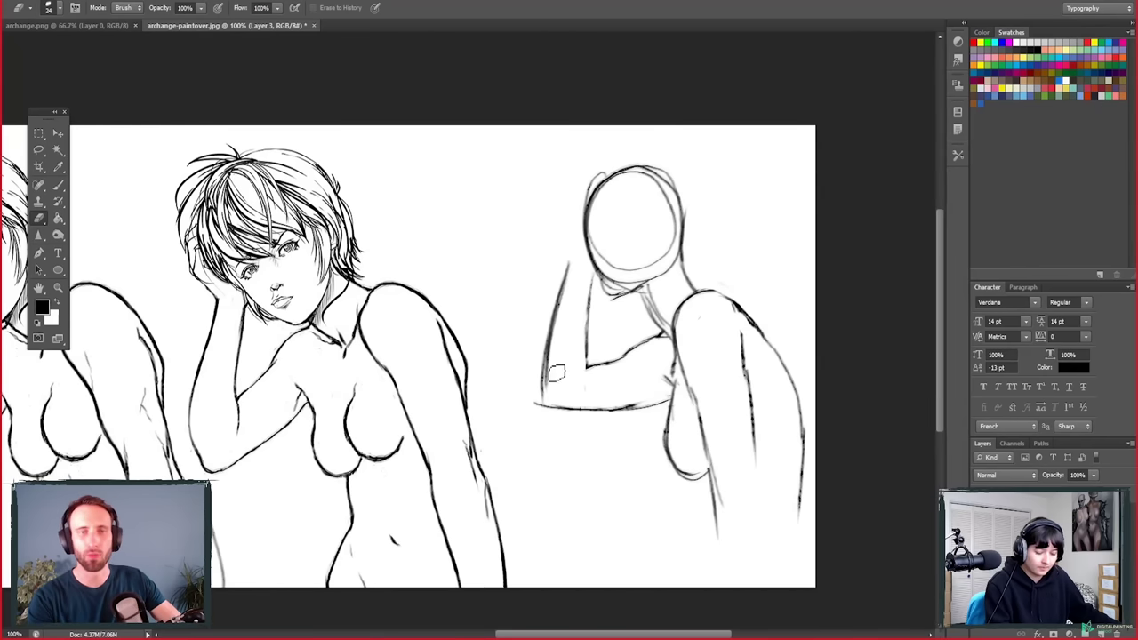
pyautogui.moveTo(561, 322); pyautogui.dragTo(546, 402)
pyautogui.press('b')
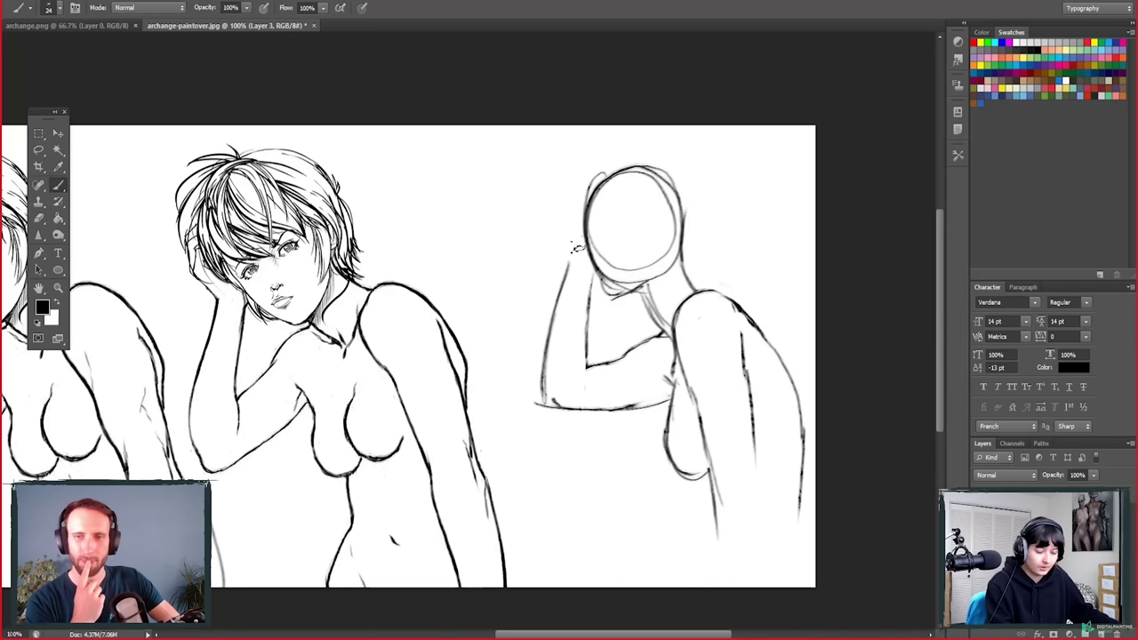
# Step: Sketch the raised hand supporting the head, with the palm's outer edge, fingertips and thumb lines over the face
pyautogui.moveTo(571, 210)
pyautogui.mouseDown()
pyautogui.moveTo(574, 238)
pyautogui.moveTo(574, 213)
pyautogui.moveTo(570, 285)
pyautogui.moveTo(576, 202)
pyautogui.mouseUp()
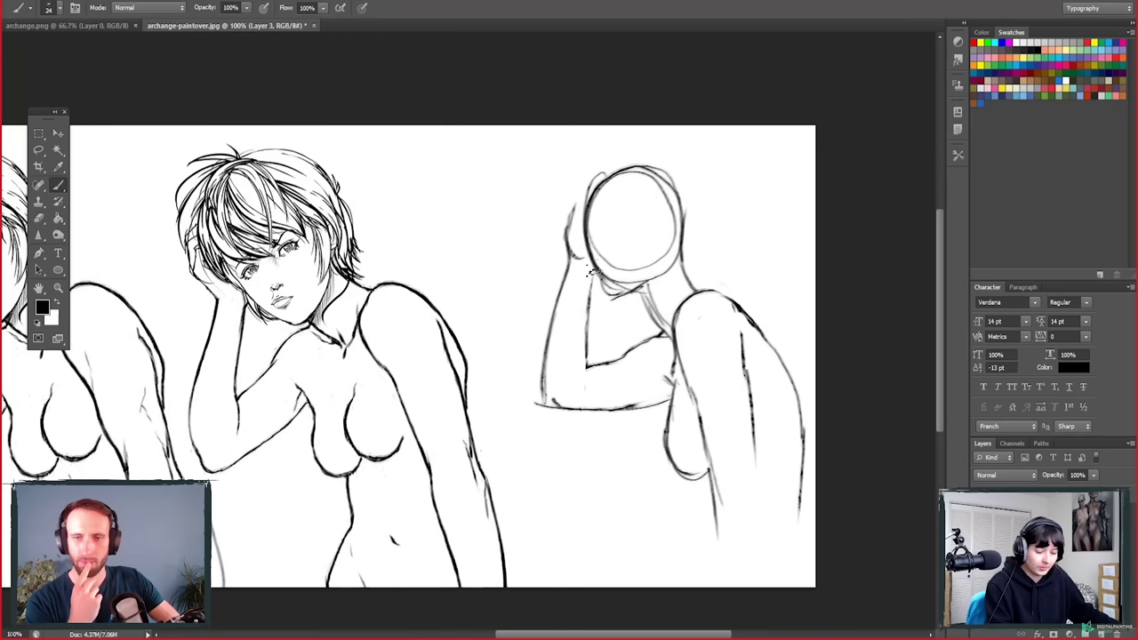
pyautogui.moveTo(578, 197); pyautogui.dragTo(594, 204)
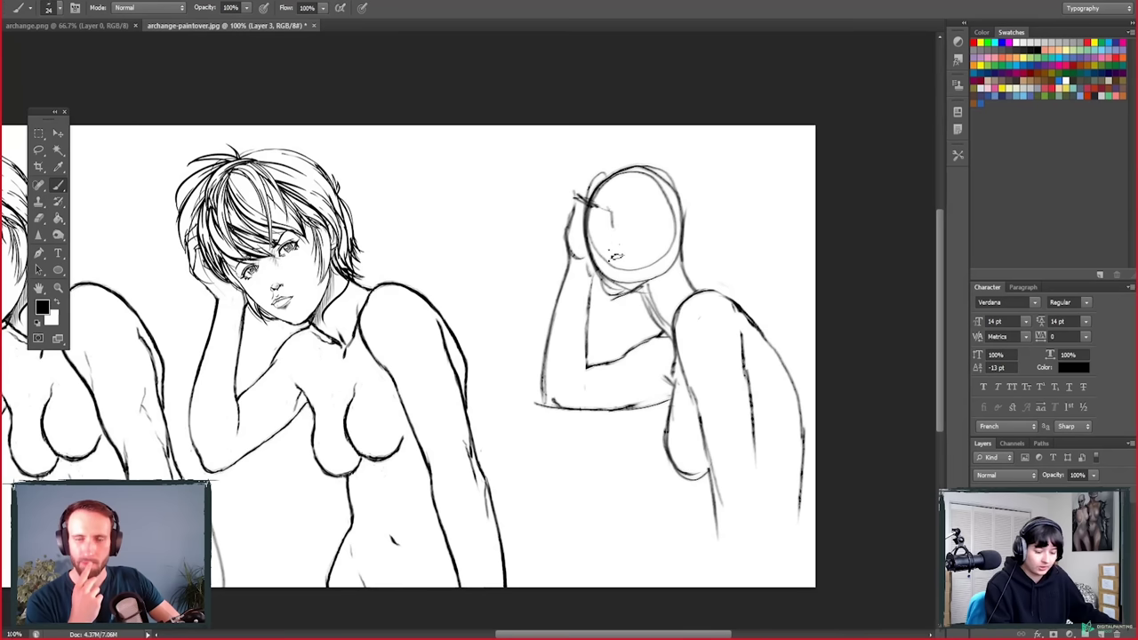
pyautogui.moveTo(613, 240); pyautogui.dragTo(609, 263)
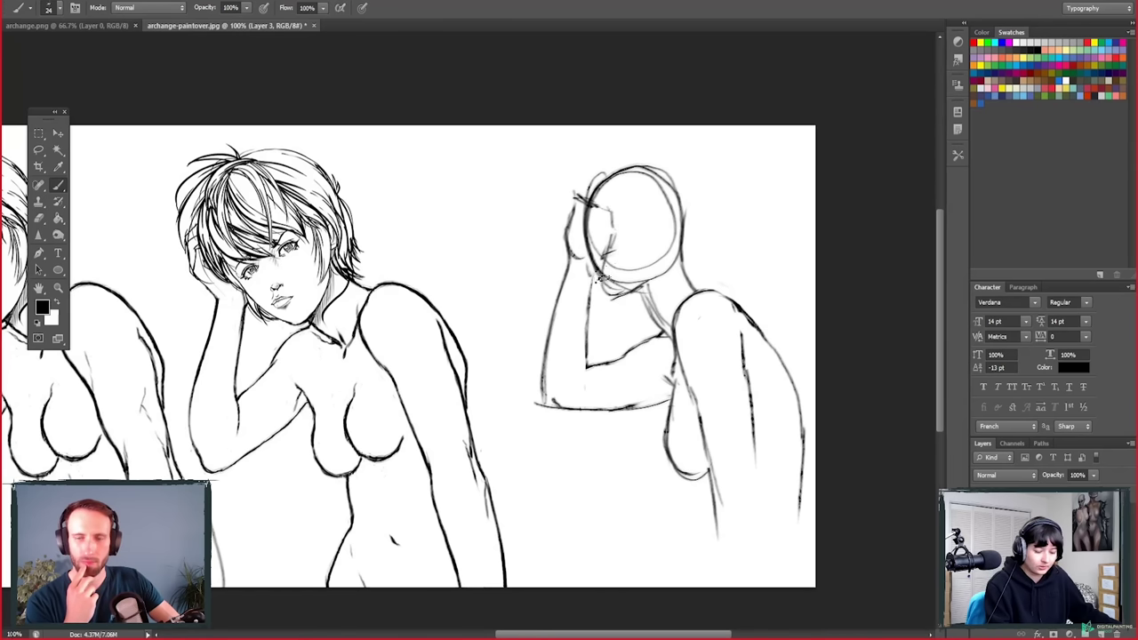
pyautogui.moveTo(639, 237)
pyautogui.mouseDown()
pyautogui.moveTo(619, 256)
pyautogui.moveTo(614, 209)
pyautogui.moveTo(610, 224)
pyautogui.mouseUp()
pyautogui.moveTo(601, 197); pyautogui.dragTo(588, 191)
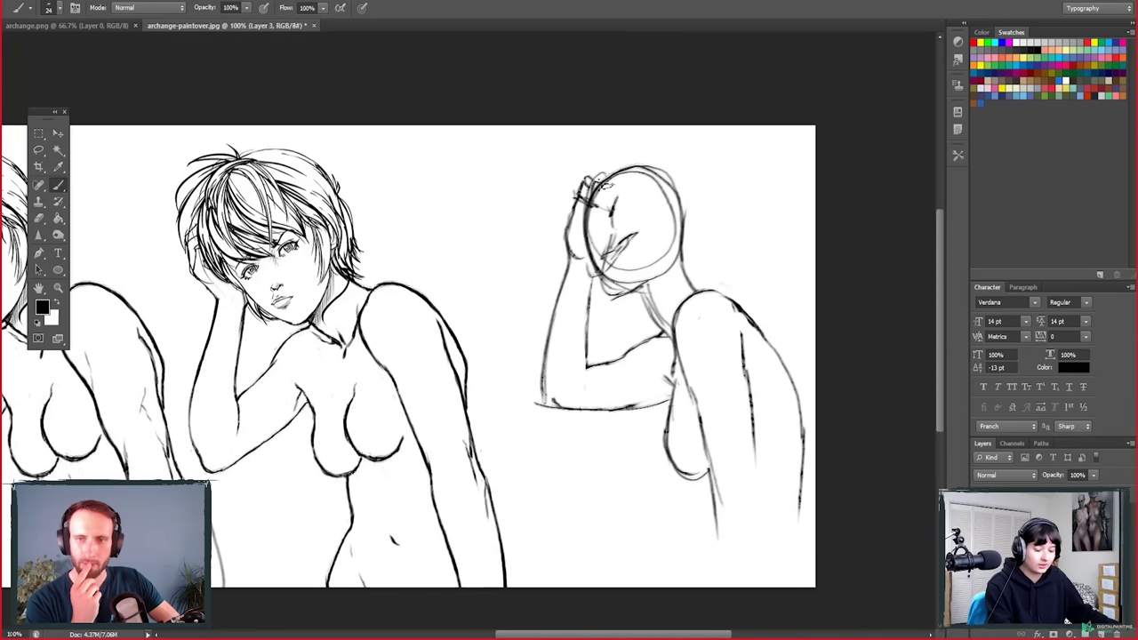
# Step: Undo the last strokes at the side-view figure's elbow and clean up the overshooting lines at its corner
pyautogui.hotkey('ctrl', 'z')
pyautogui.hotkey('ctrl', 'z')
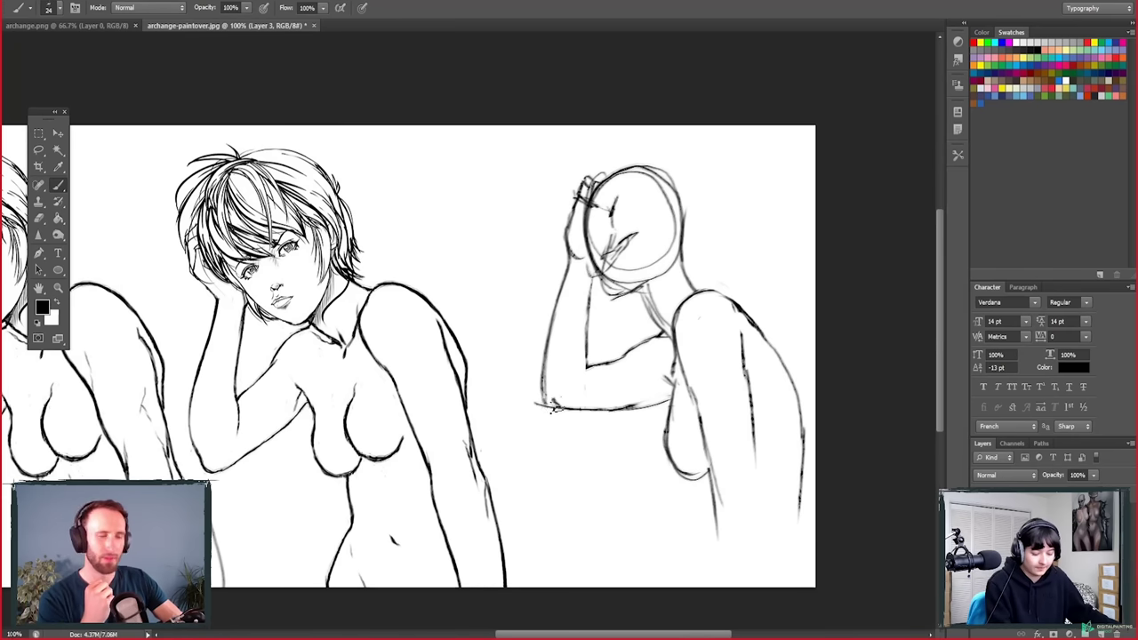
pyautogui.press('e')
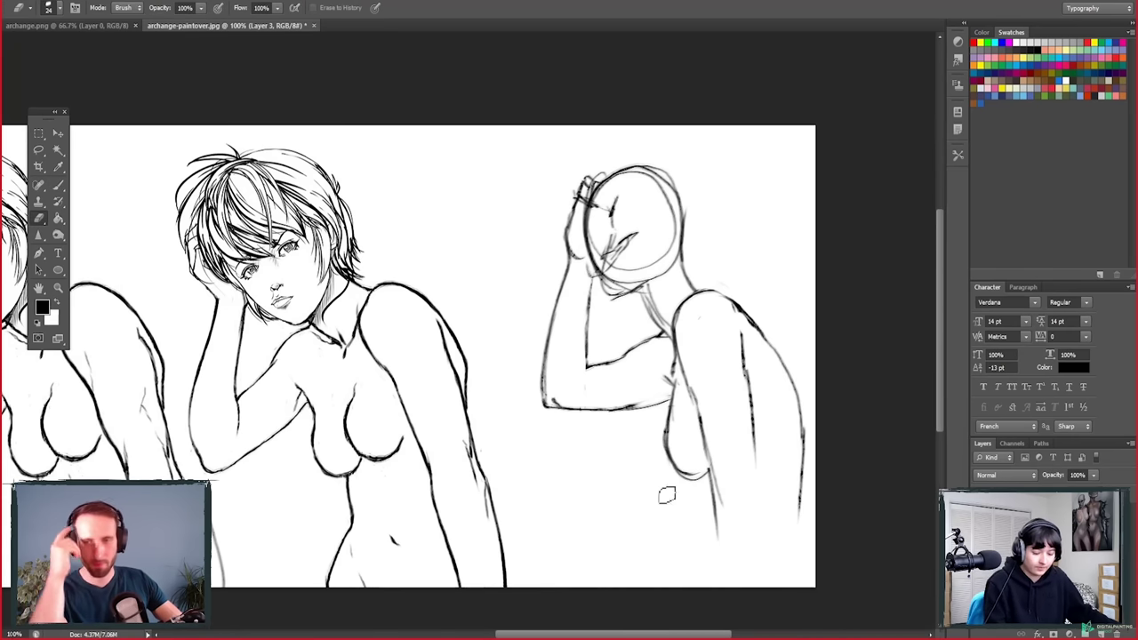
pyautogui.press('b')
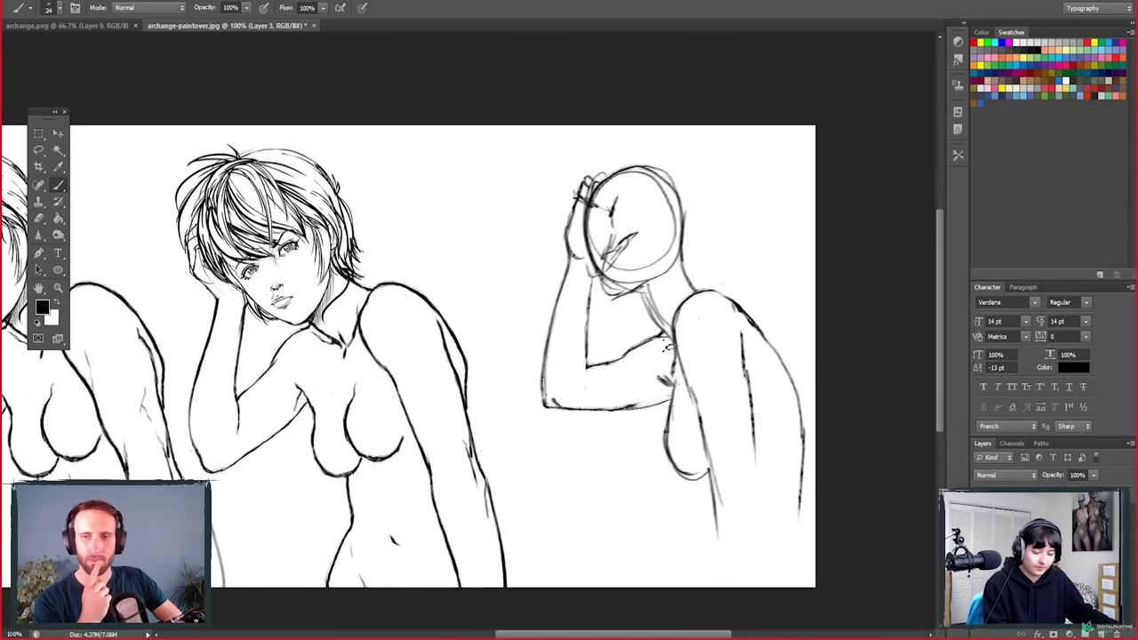
# Step: Sketch the armpit fold where the raised arm meets the chest and a second breast contour behind the near one
pyautogui.moveTo(655, 347); pyautogui.dragTo(668, 462)
pyautogui.moveTo(674, 404)
pyautogui.mouseDown()
pyautogui.moveTo(658, 469)
pyautogui.moveTo(683, 484)
pyautogui.mouseUp()
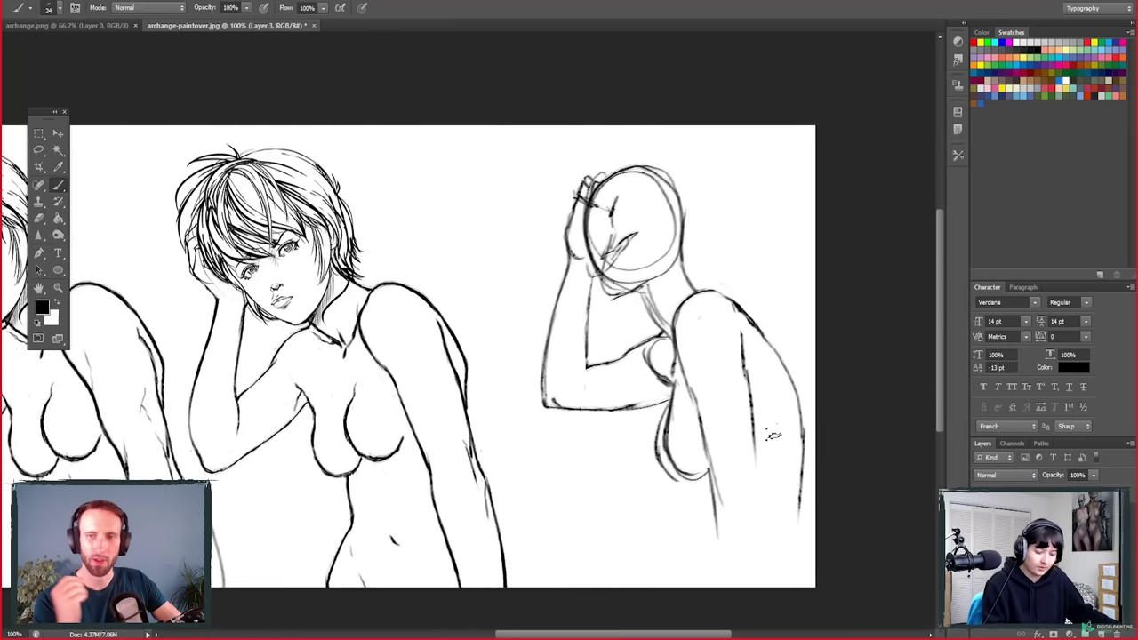
pyautogui.hotkey('ctrl', 'alt', 'z')
pyautogui.hotkey('ctrl', 'alt', 'z')
pyautogui.moveTo(675, 400)
pyautogui.mouseDown()
pyautogui.moveTo(657, 447)
pyautogui.moveTo(660, 469)
pyautogui.moveTo(678, 476)
pyautogui.mouseUp()
pyautogui.press('e')
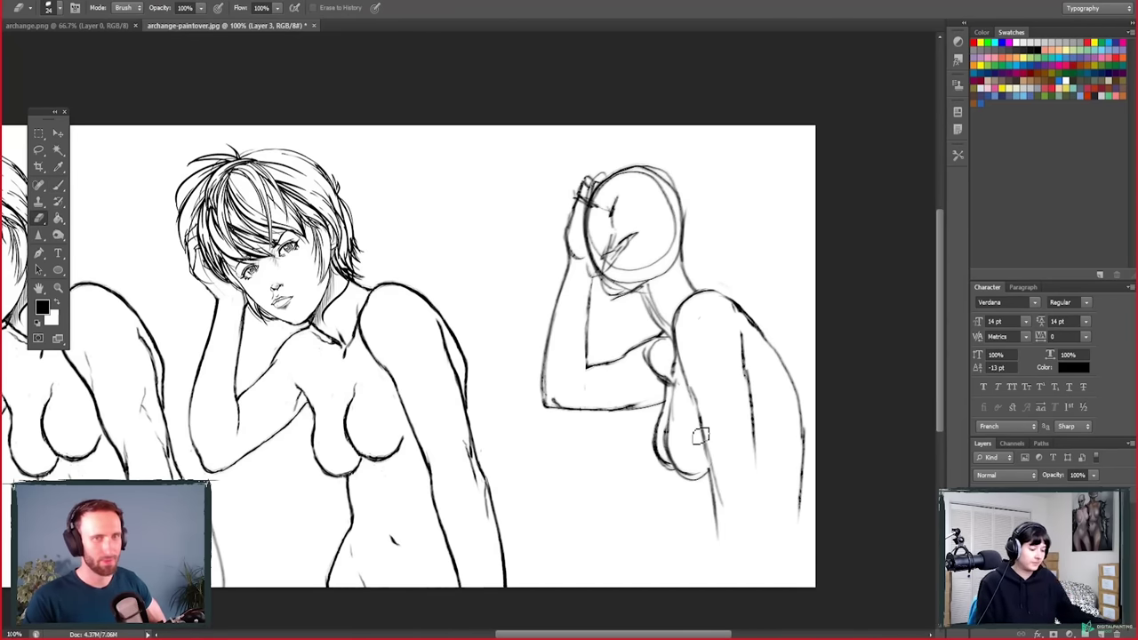
# Step: On Layer 2, erase and redraw the side-view figure's back contour more firmly and extend the front waist line downward
pyautogui.moveTo(302, 548)
pyautogui.mouseDown()
pyautogui.moveTo(604, 498)
pyautogui.moveTo(449, 511)
pyautogui.mouseUp()
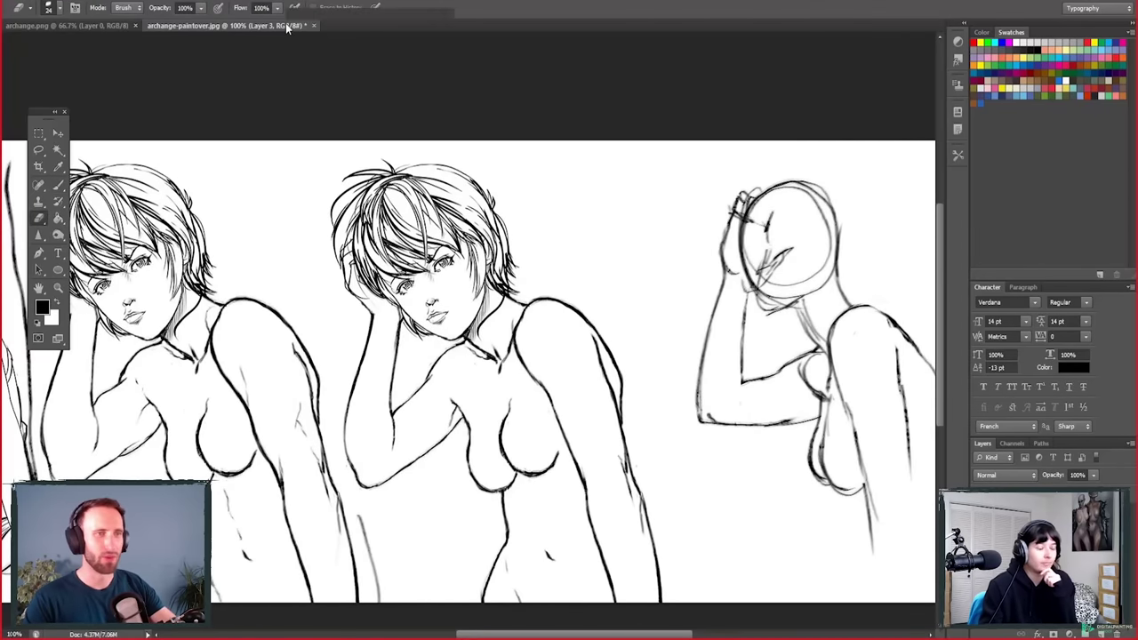
pyautogui.moveTo(709, 402)
pyautogui.mouseDown()
pyautogui.moveTo(622, 445)
pyautogui.moveTo(648, 465)
pyautogui.moveTo(628, 448)
pyautogui.mouseUp()
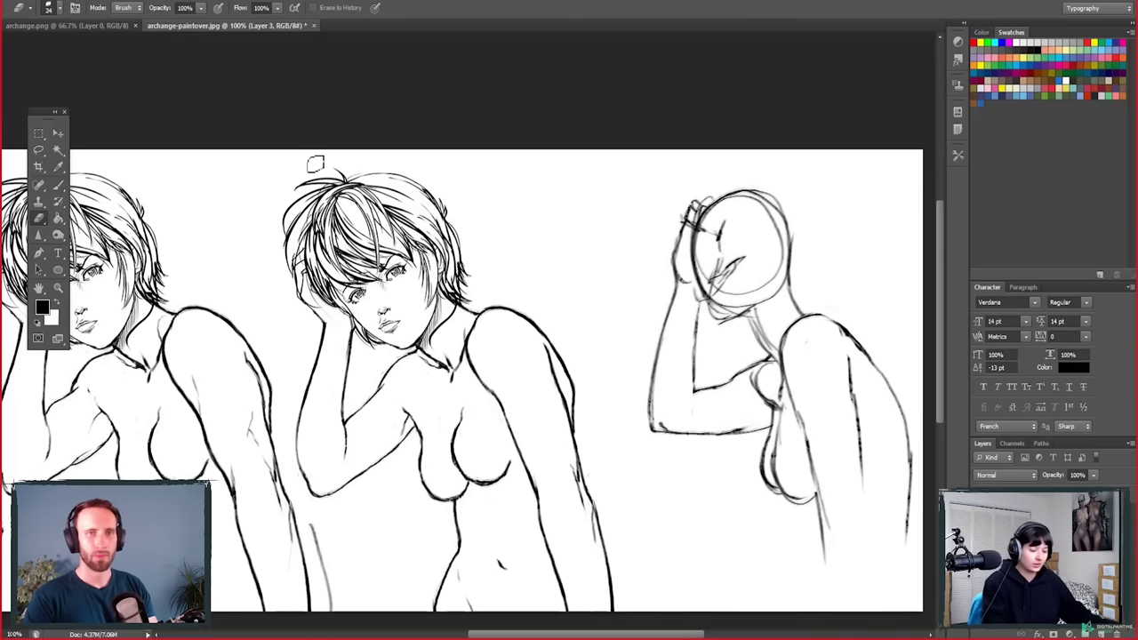
pyautogui.moveTo(534, 513)
pyautogui.mouseDown()
pyautogui.moveTo(504, 502)
pyautogui.moveTo(420, 513)
pyautogui.mouseUp()
pyautogui.hscroll(-3, 423, 514)
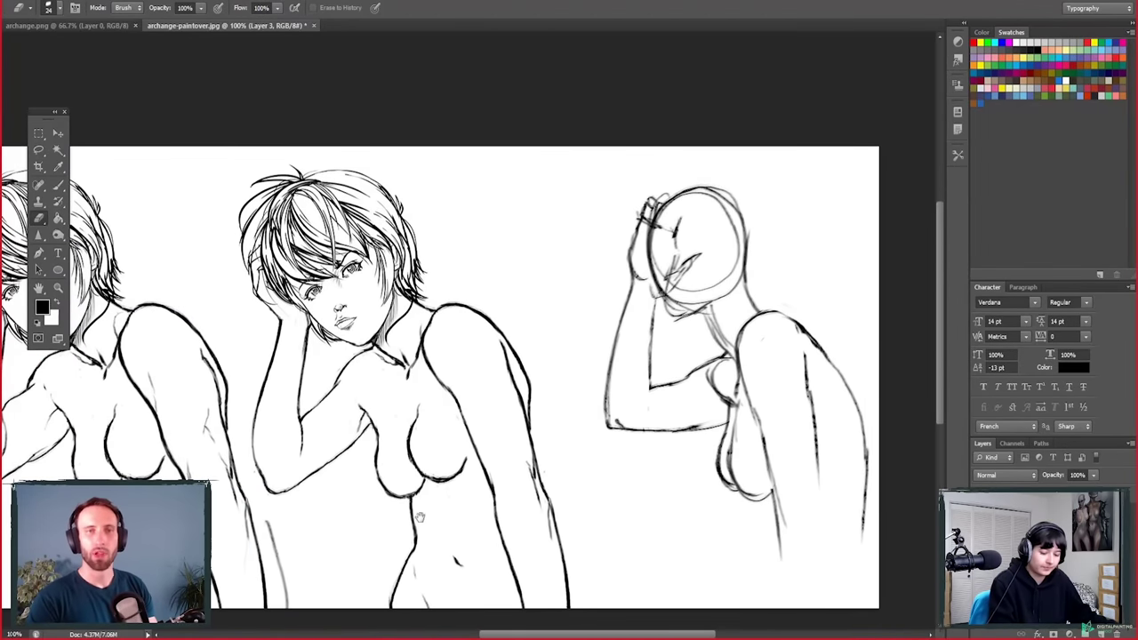
pyautogui.hotkey('alt', '[')
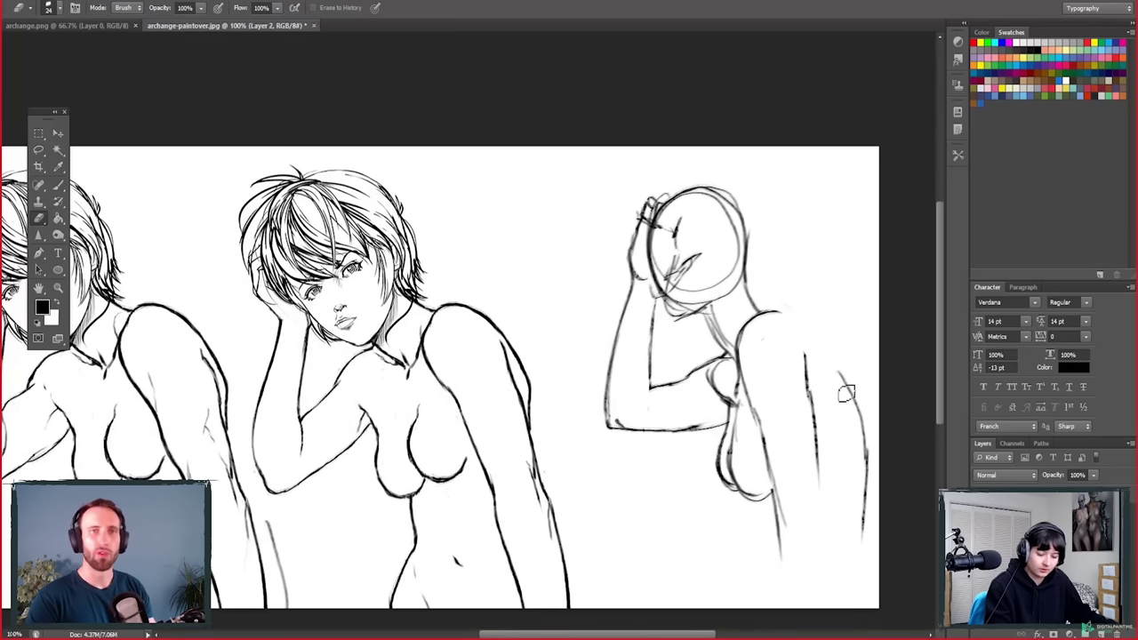
pyautogui.press('b')
pyautogui.moveTo(818, 336)
pyautogui.mouseDown()
pyautogui.moveTo(865, 412)
pyautogui.moveTo(842, 362)
pyautogui.moveTo(872, 449)
pyautogui.moveTo(867, 423)
pyautogui.moveTo(870, 557)
pyautogui.mouseUp()
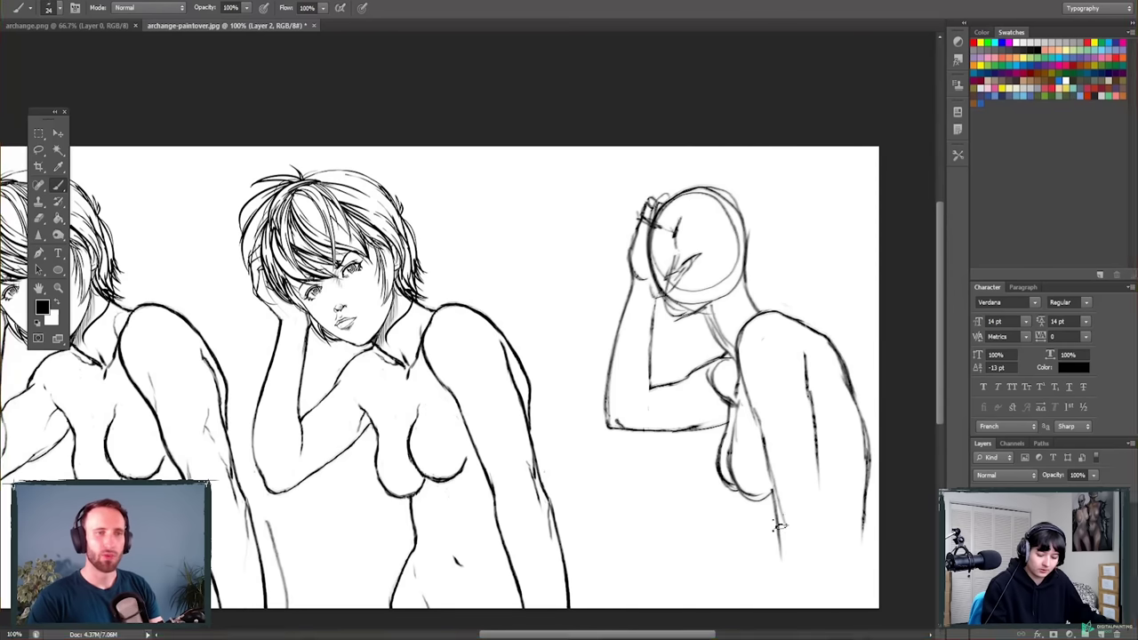
pyautogui.moveTo(762, 565); pyautogui.dragTo(783, 533)
pyautogui.moveTo(869, 494); pyautogui.dragTo(870, 544)
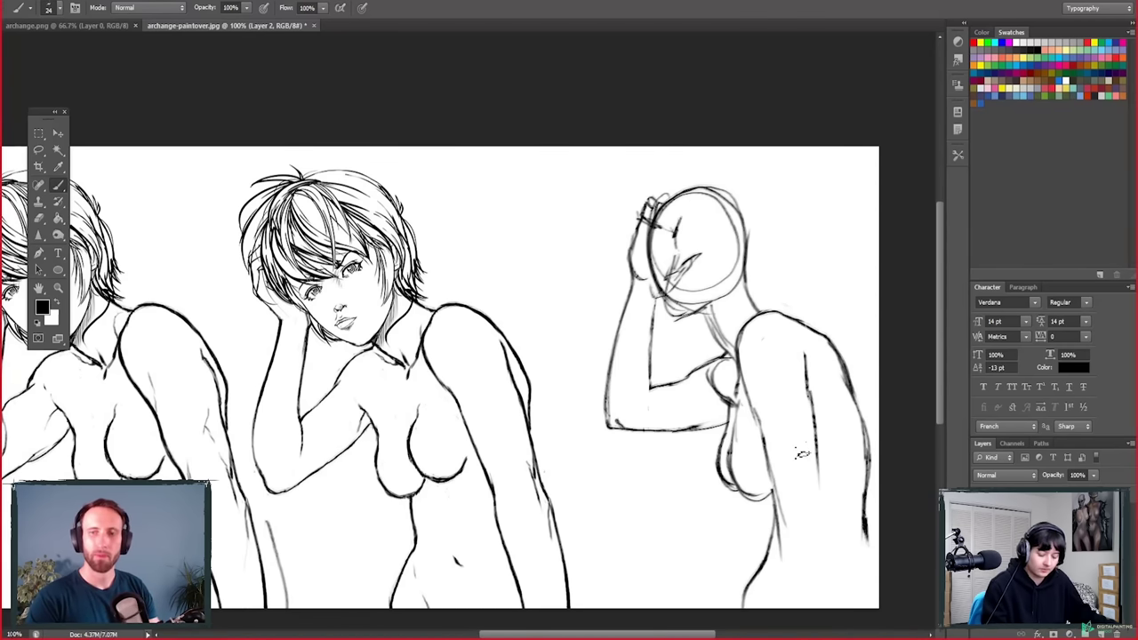
# Step: Close archange-paintover.jpg without saving the changes and close archange.png
pyautogui.moveTo(396, 547)
pyautogui.mouseDown()
pyautogui.moveTo(598, 527)
pyautogui.moveTo(374, 547)
pyautogui.mouseUp()
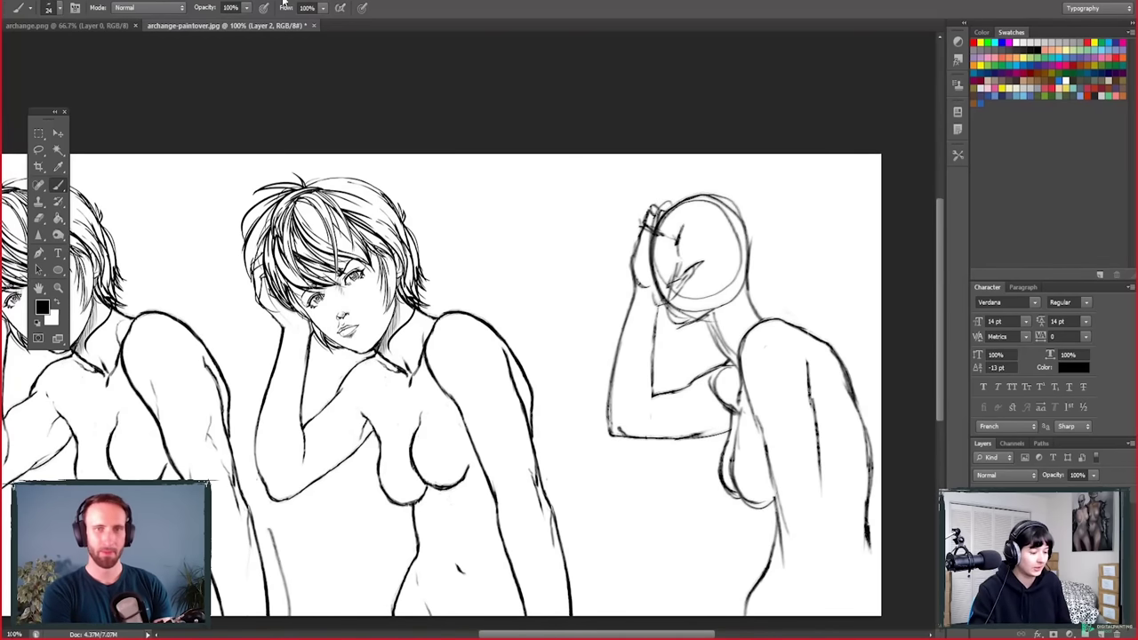
pyautogui.click(313, 25)
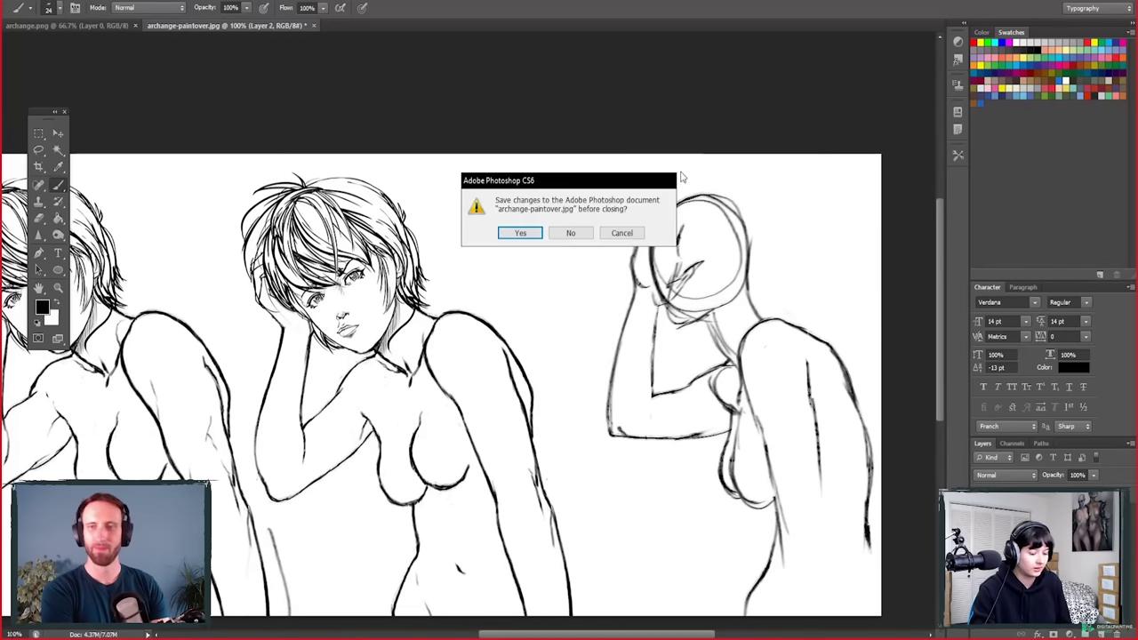
pyautogui.click(570, 233)
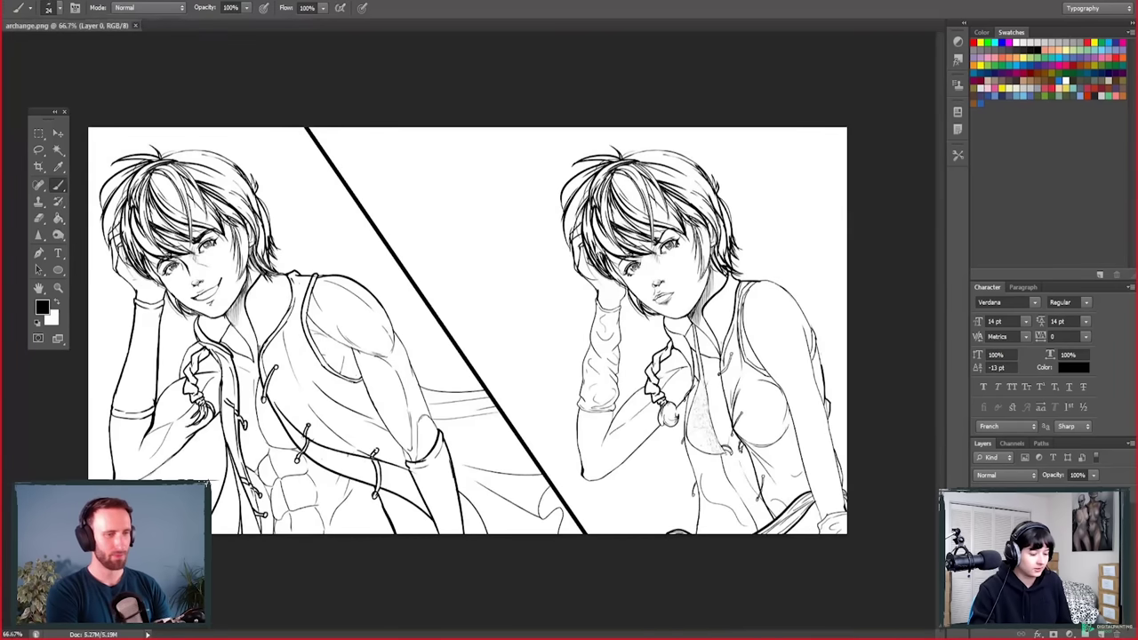
pyautogui.hotkey('ctrl', 'w')
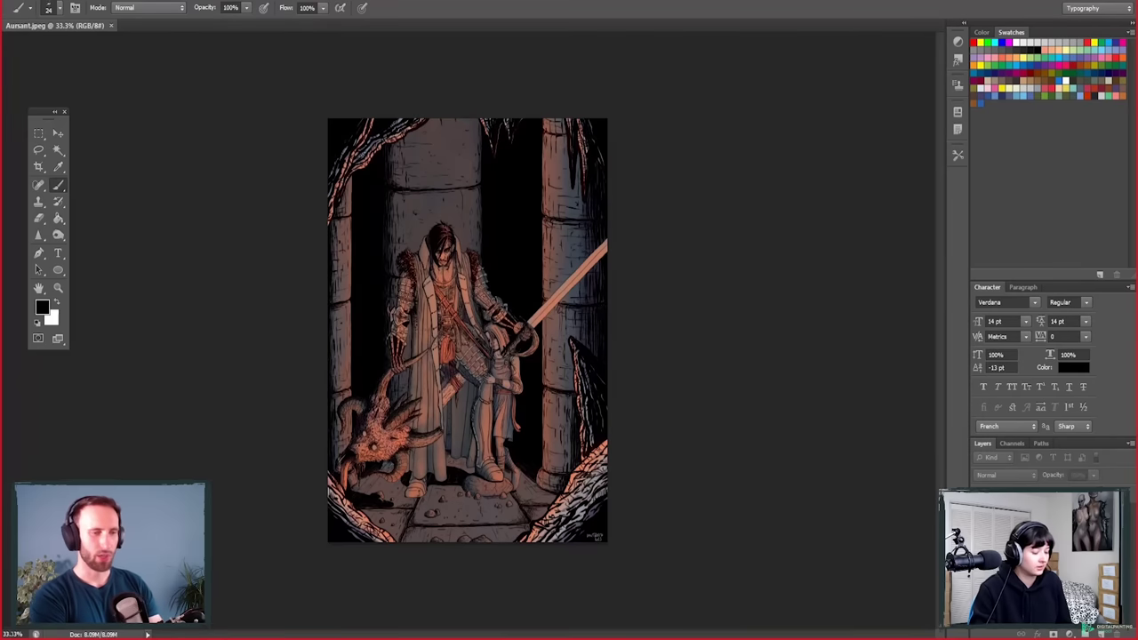
# Step: Enlarge Aursant.jpeg to 50% and examine the swordsman, the child, the beast head and the surrounding columns
pyautogui.click(58, 288)
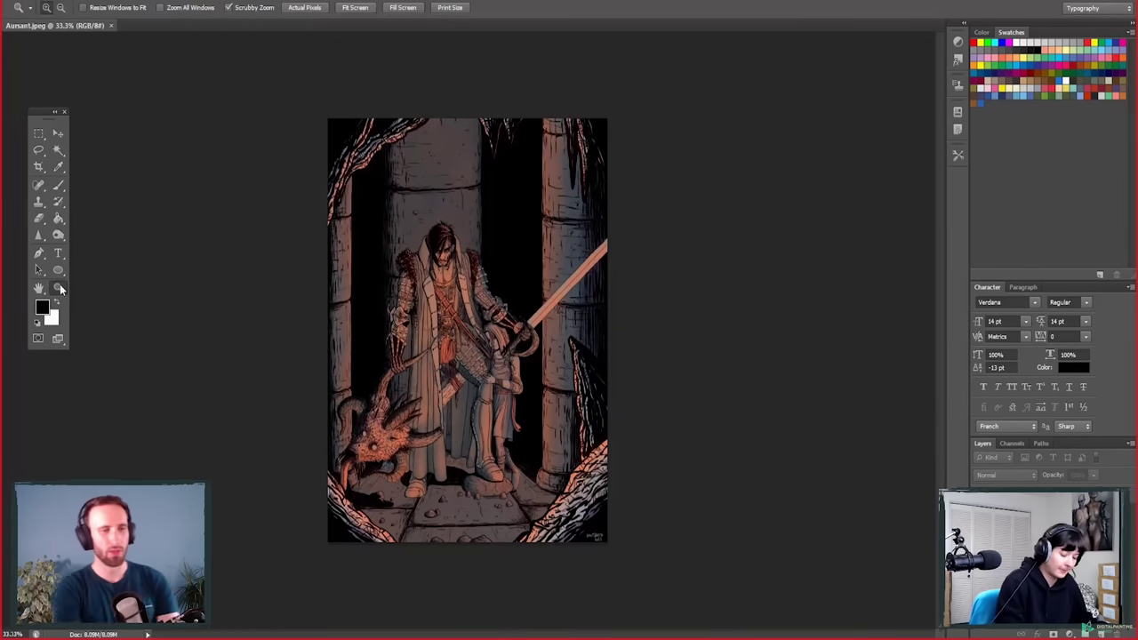
pyautogui.click(495, 366)
pyautogui.moveTo(513, 544); pyautogui.dragTo(525, 530)
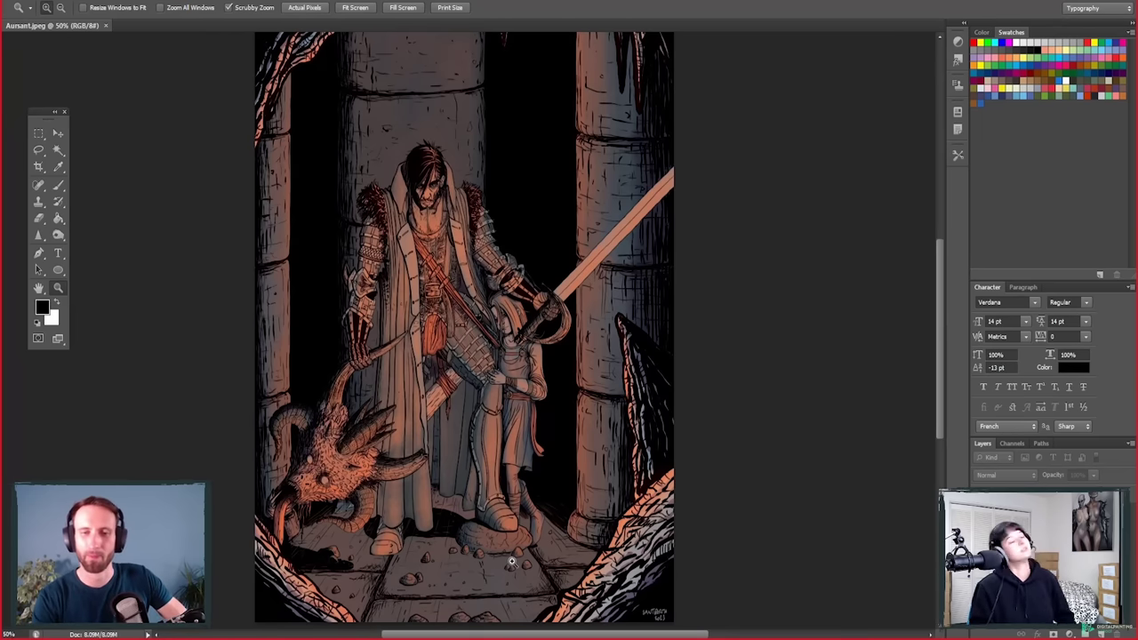
pyautogui.moveTo(550, 560); pyautogui.dragTo(534, 539)
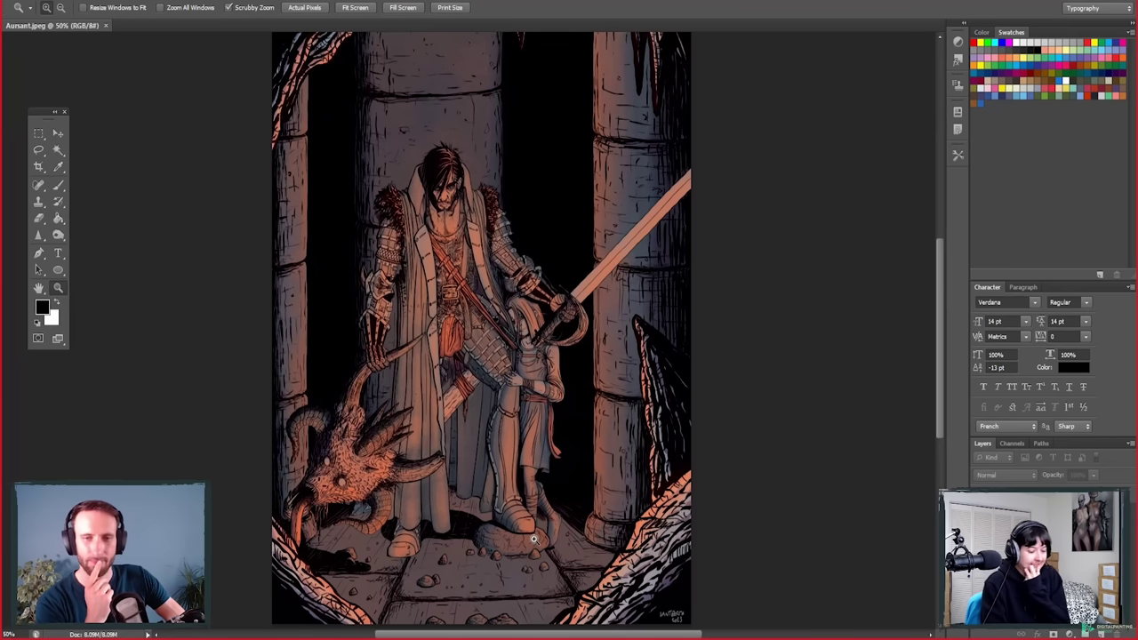
pyautogui.moveTo(518, 585); pyautogui.dragTo(560, 562)
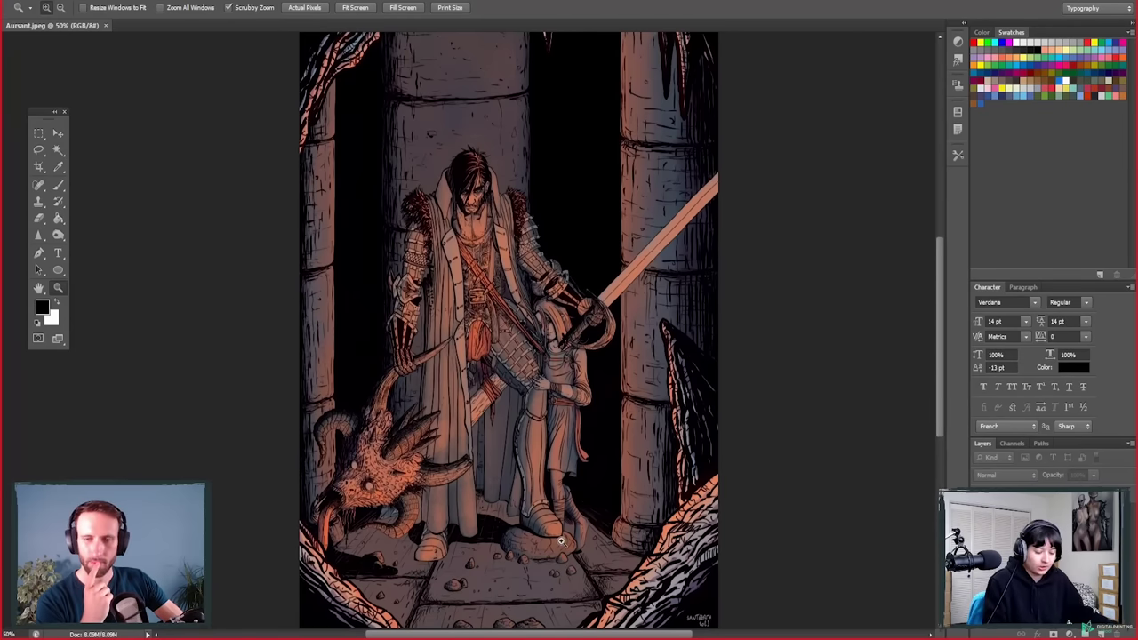
pyautogui.moveTo(561, 544); pyautogui.dragTo(576, 539)
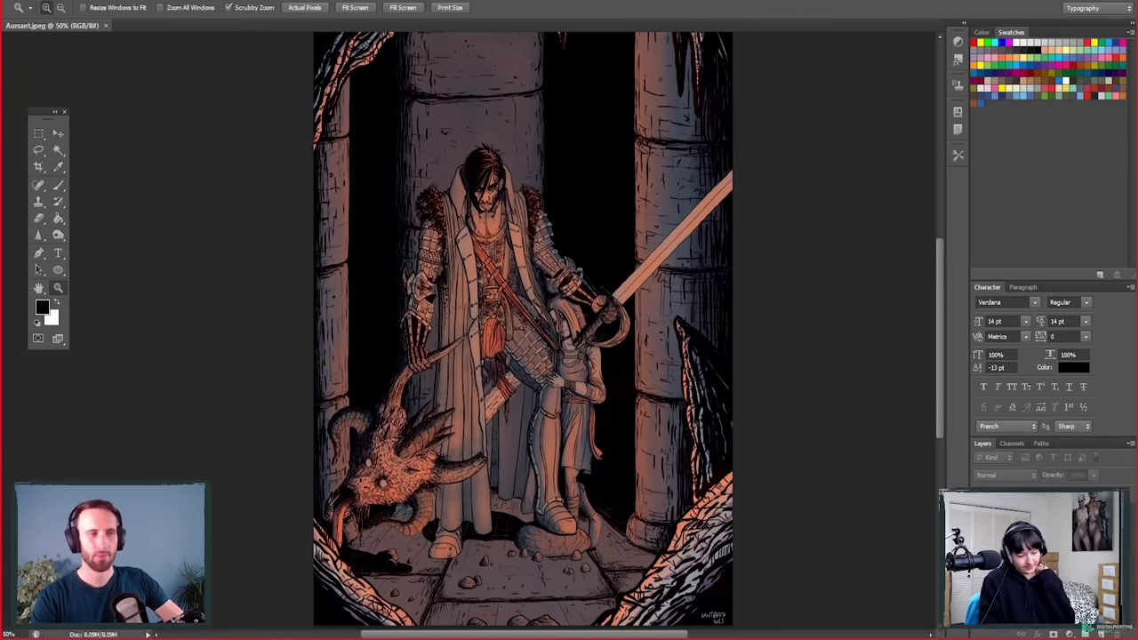
pyautogui.moveTo(615, 507); pyautogui.dragTo(624, 516)
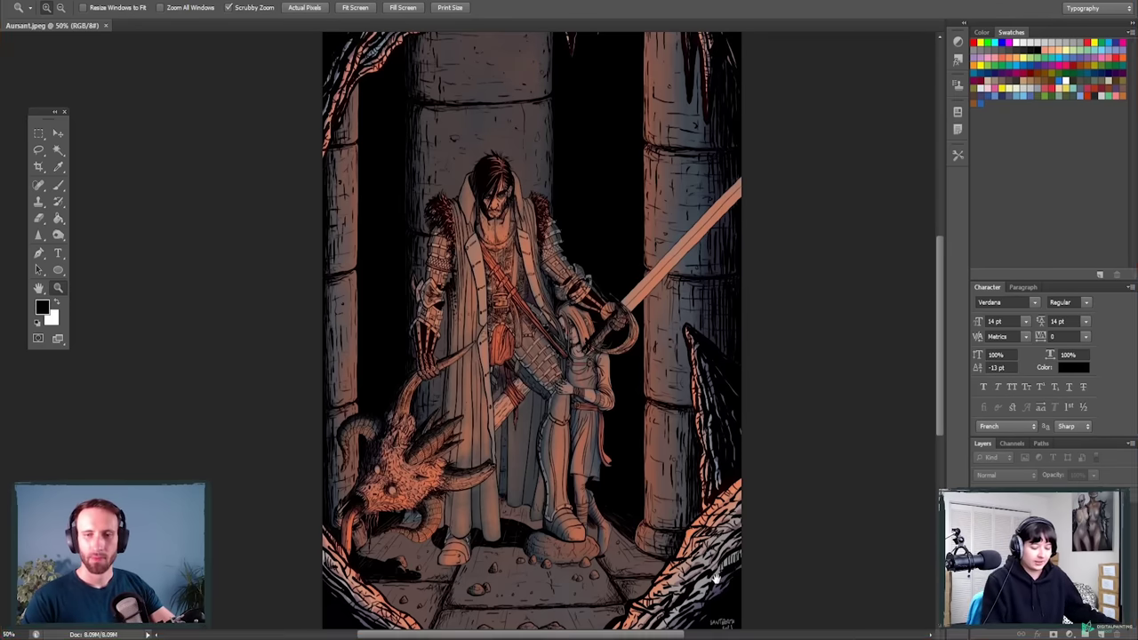
pyautogui.scroll(-2, 712, 547)
pyautogui.scroll(2, 711, 538)
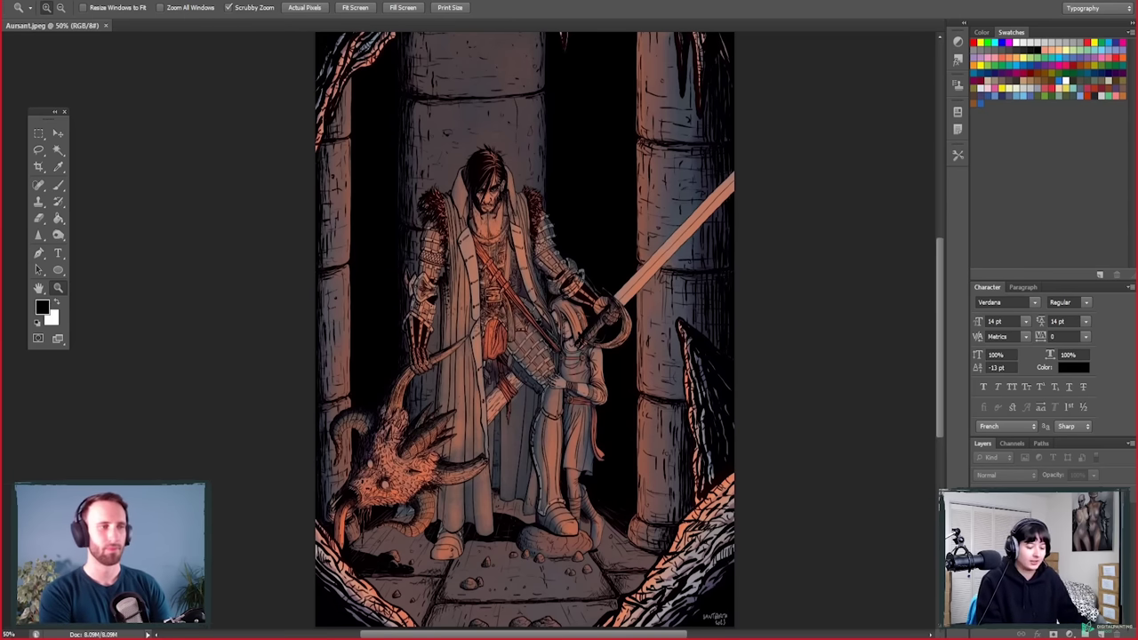
pyautogui.scroll(3, 637, 472)
pyautogui.scroll(-2, 654, 437)
pyautogui.scroll(-3, 564, 546)
pyautogui.moveTo(577, 570)
pyautogui.mouseDown()
pyautogui.moveTo(583, 579)
pyautogui.moveTo(569, 578)
pyautogui.mouseUp()
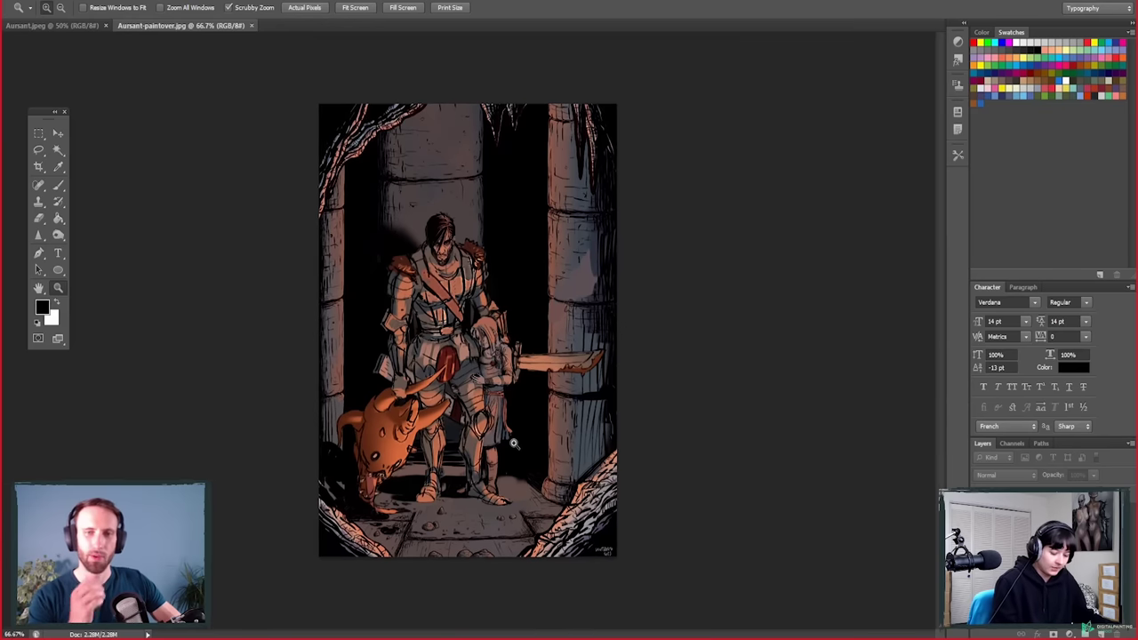
# Step: Enlarge Aursant-paintover.jpg to 100% and examine the redrawn armored knight, child and horned head
pyautogui.click(512, 442)
pyautogui.moveTo(516, 579); pyautogui.dragTo(593, 587)
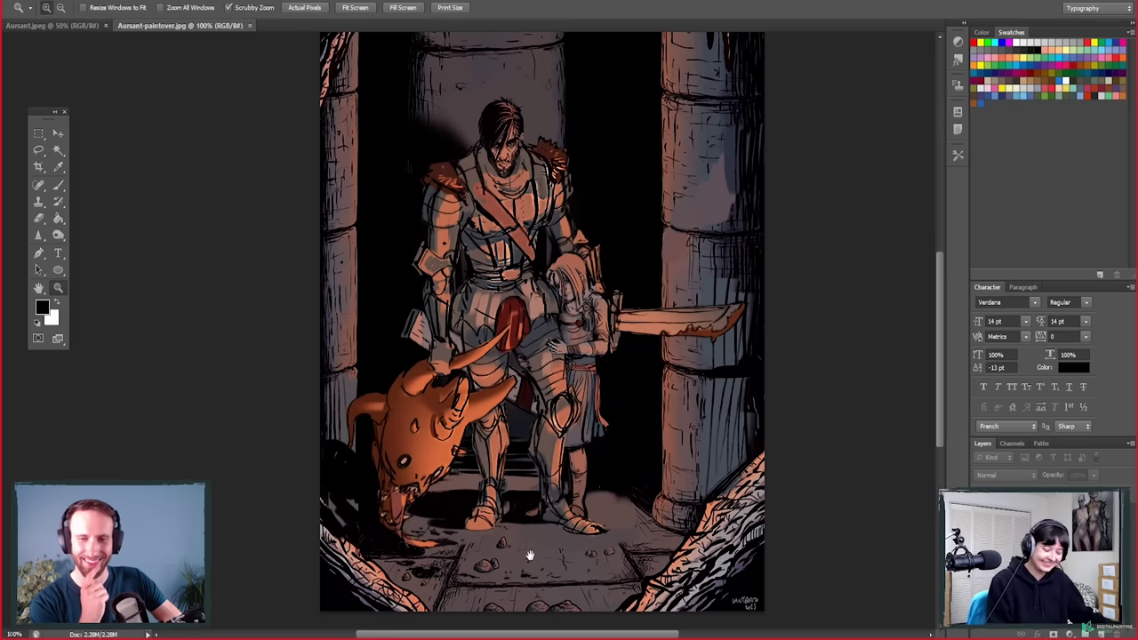
pyautogui.hscroll(-1, 538, 569)
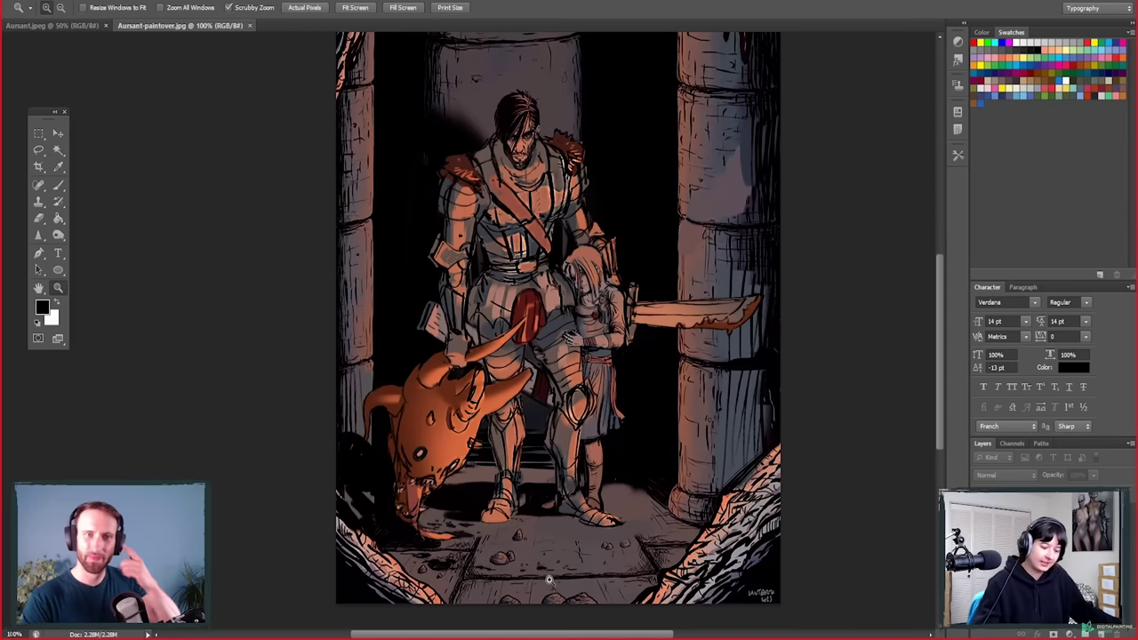
# Step: Compare the original Aursant.jpeg at 66.7% with Aursant-paintover.jpg, examining pose, armor, sword and the child's placement
pyautogui.click(90, 27)
pyautogui.moveTo(542, 433); pyautogui.dragTo(670, 436)
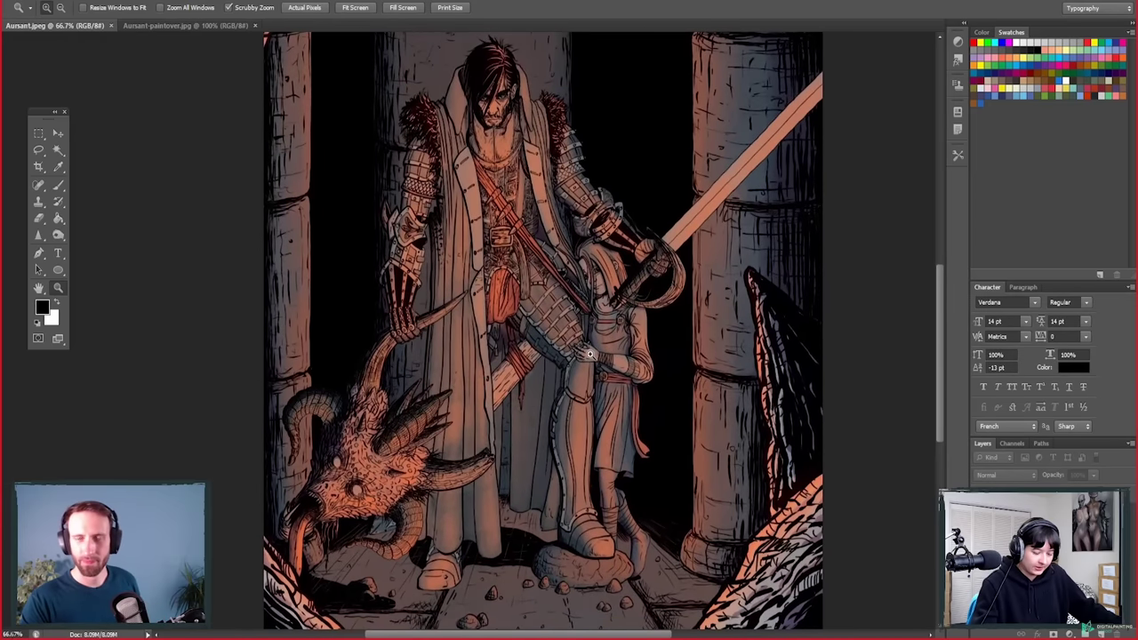
pyautogui.click(209, 25)
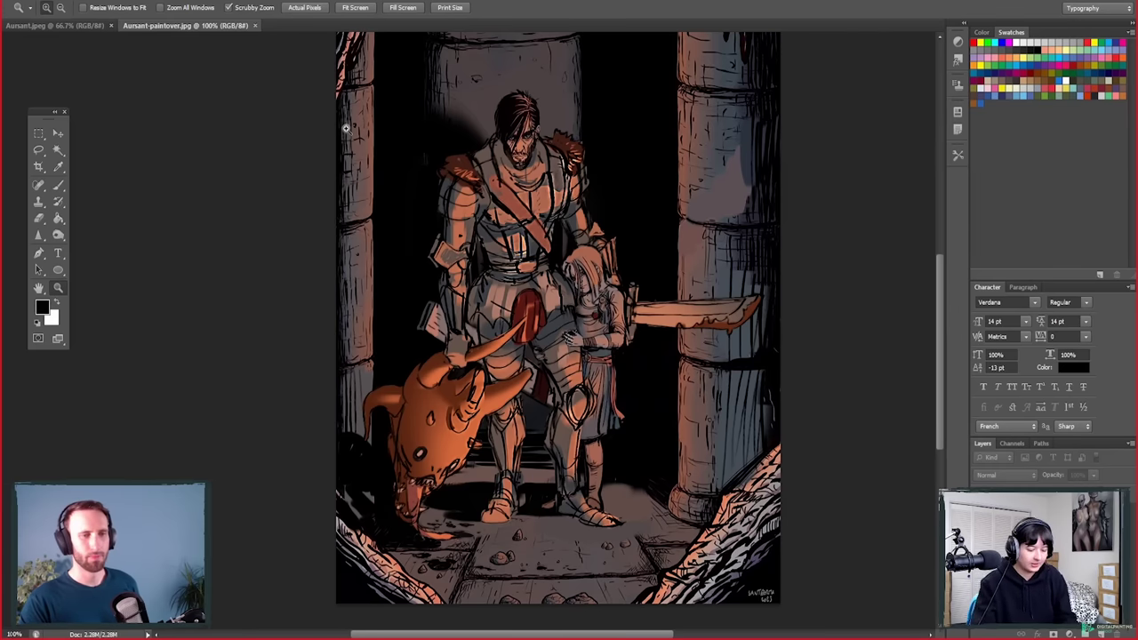
pyautogui.click(95, 27)
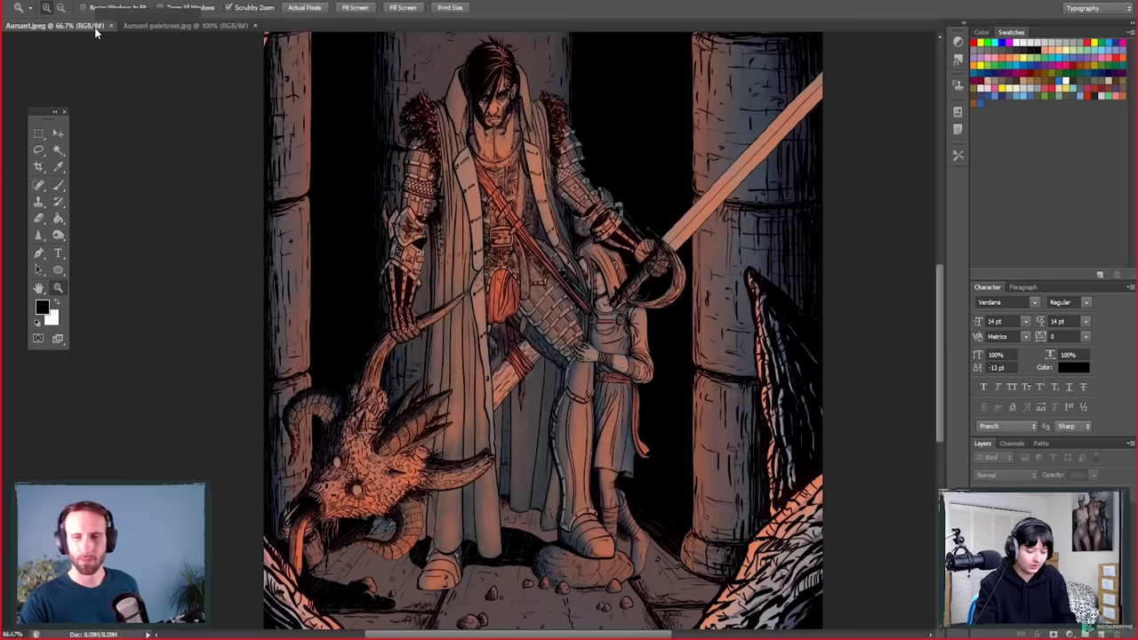
pyautogui.click(186, 27)
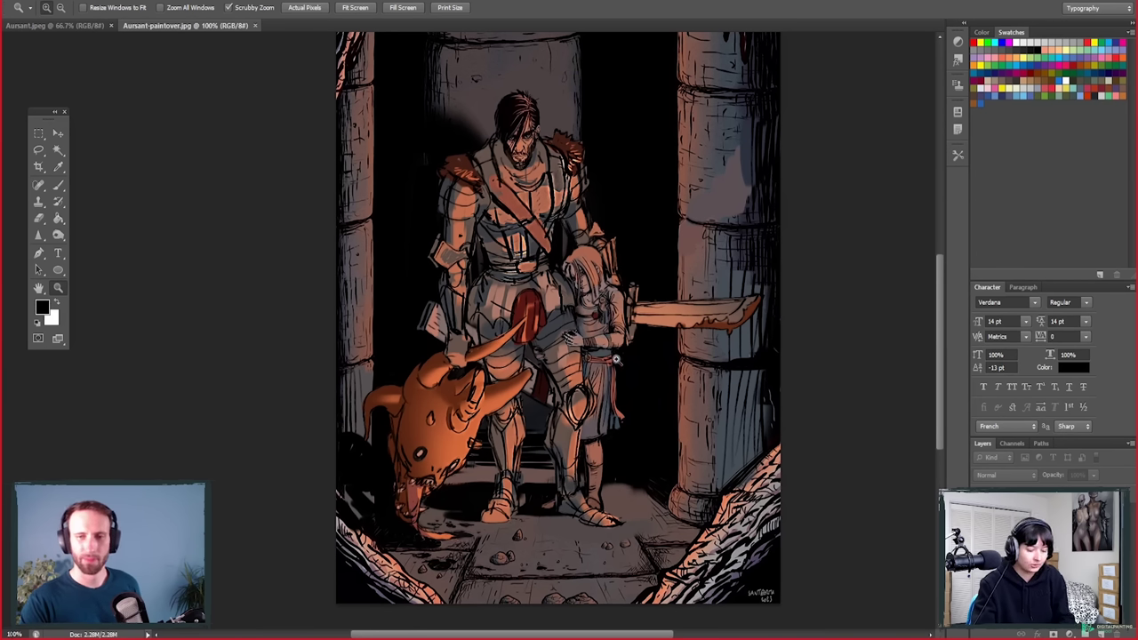
pyautogui.press('b')
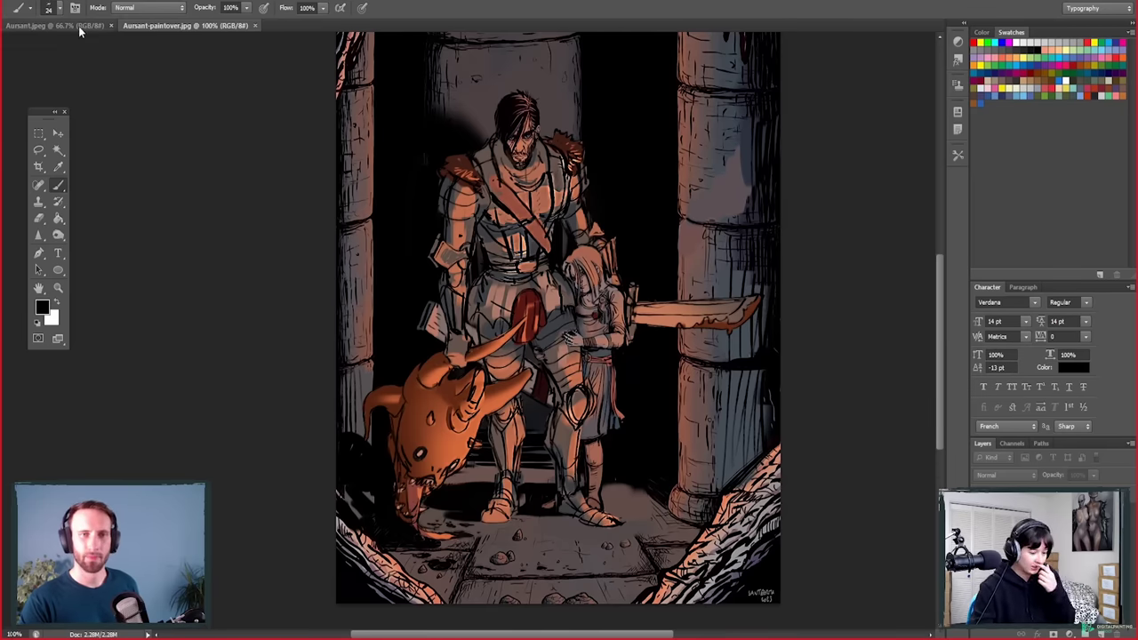
pyautogui.hotkey('ctrl', 'Tab')
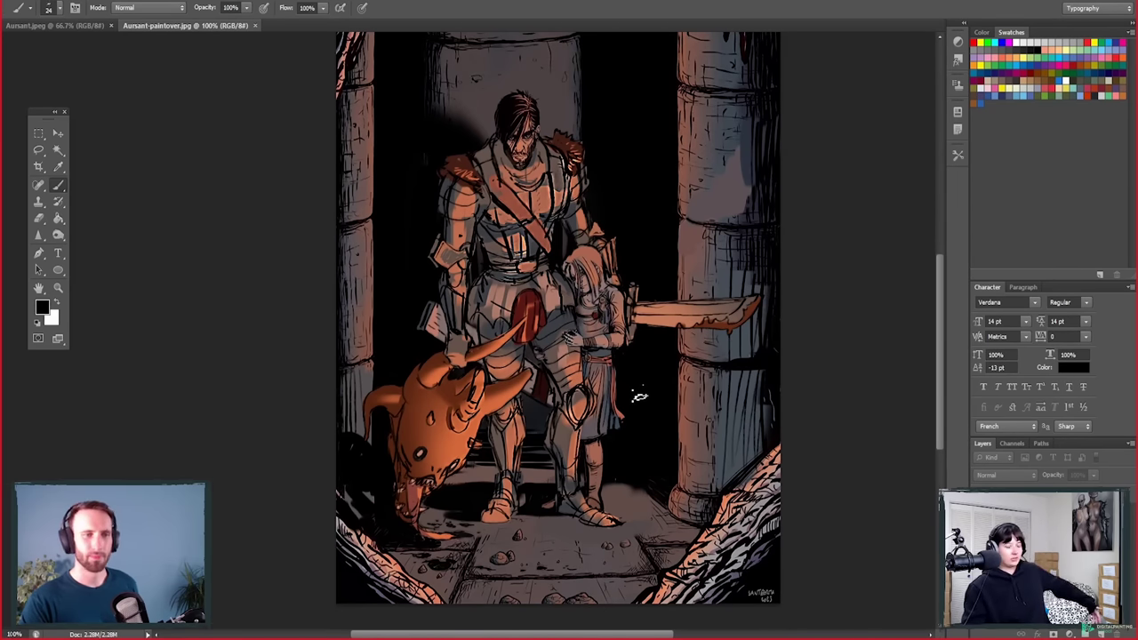
pyautogui.click(82, 27)
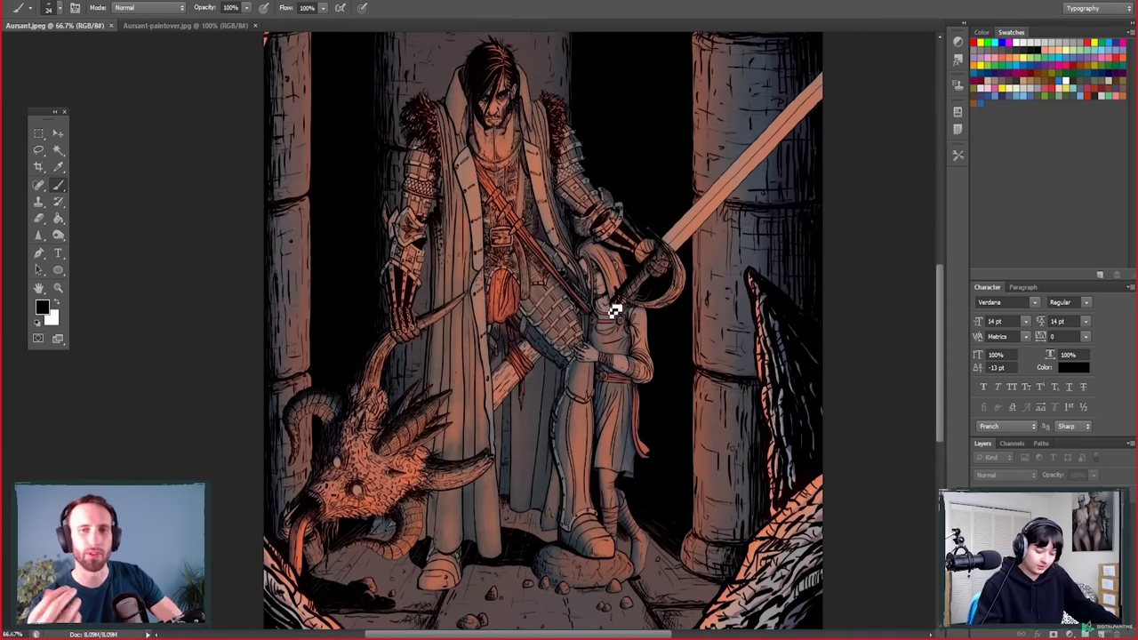
pyautogui.moveTo(599, 498); pyautogui.dragTo(599, 449)
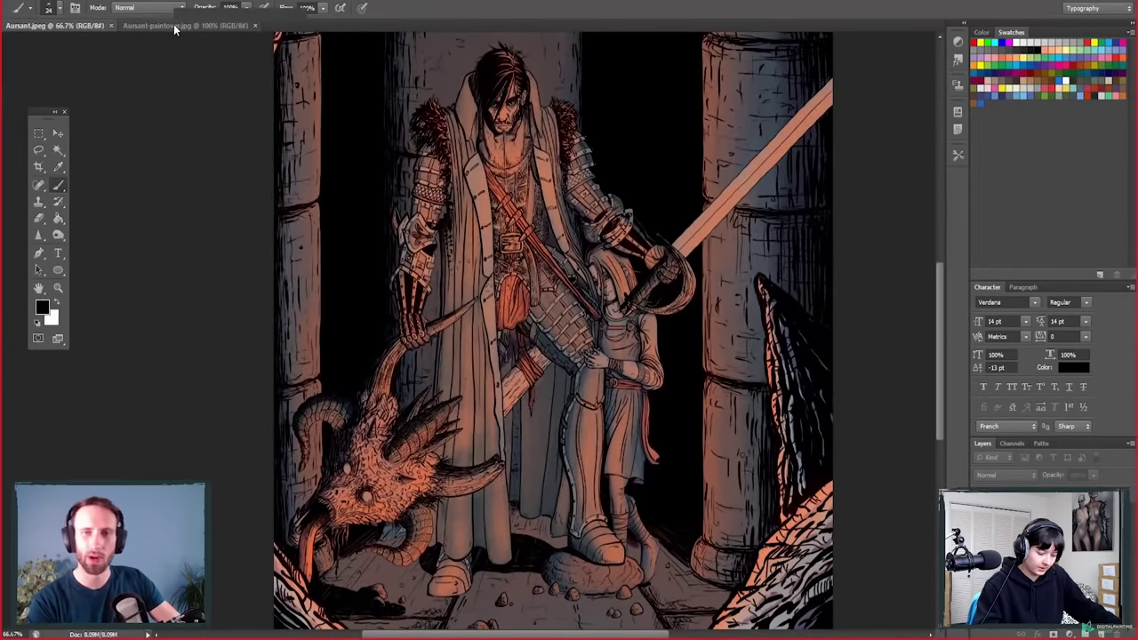
pyautogui.click(175, 26)
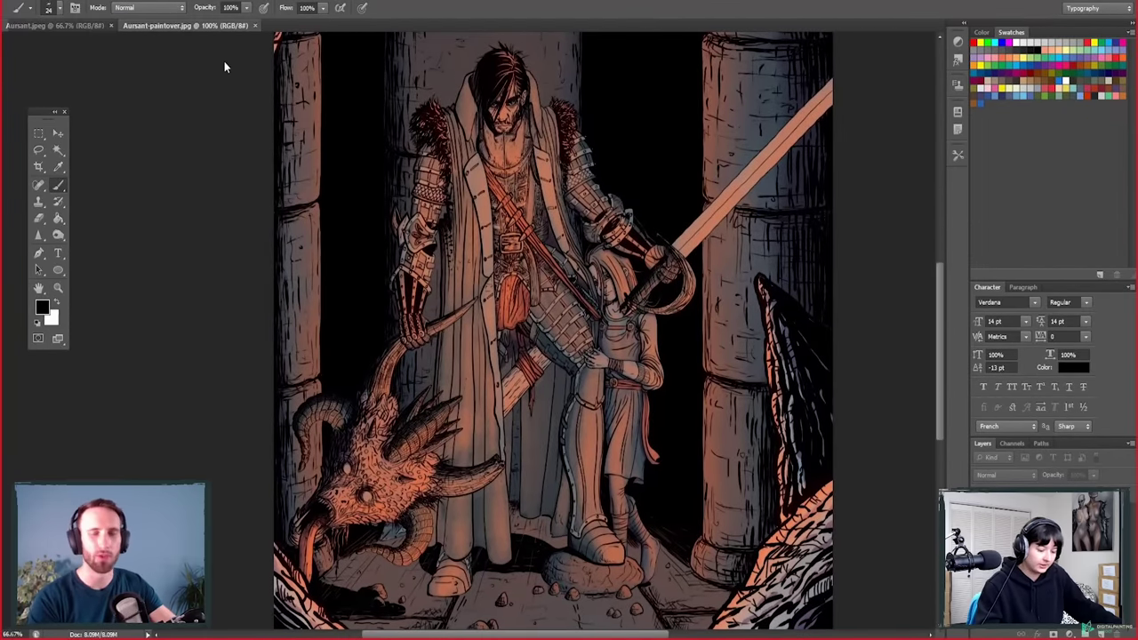
pyautogui.moveTo(447, 251); pyautogui.dragTo(481, 313)
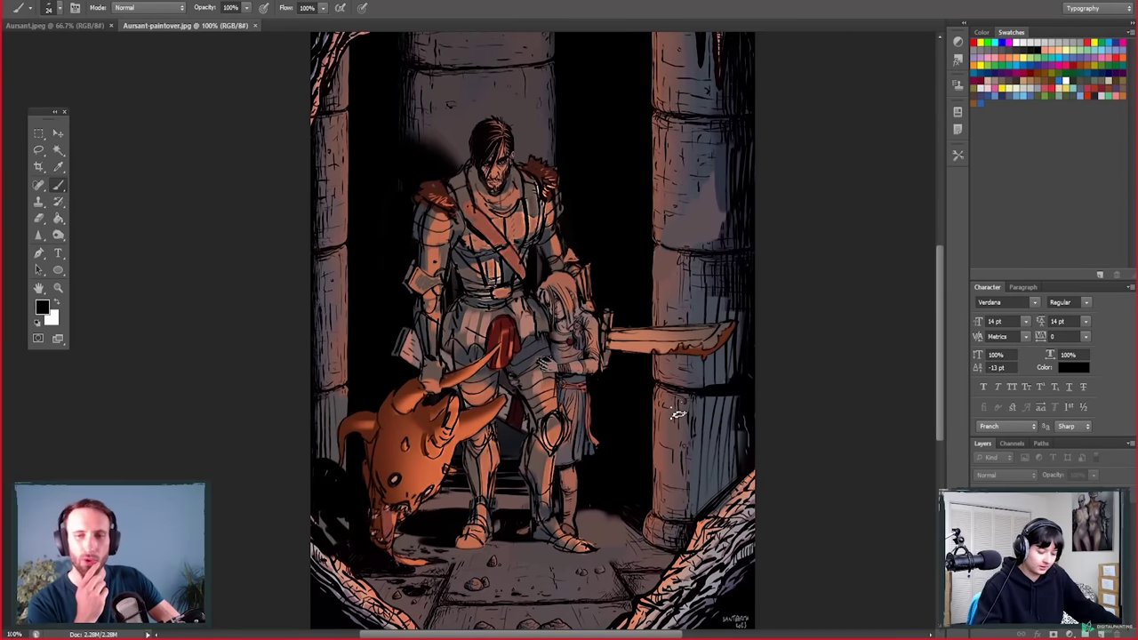
# Step: Compare Aursant-paintover.jpg with the original Aursant.jpeg, examining the swordsman's stance, the outfit, the weapon and the beast head
pyautogui.moveTo(631, 437); pyautogui.dragTo(674, 440)
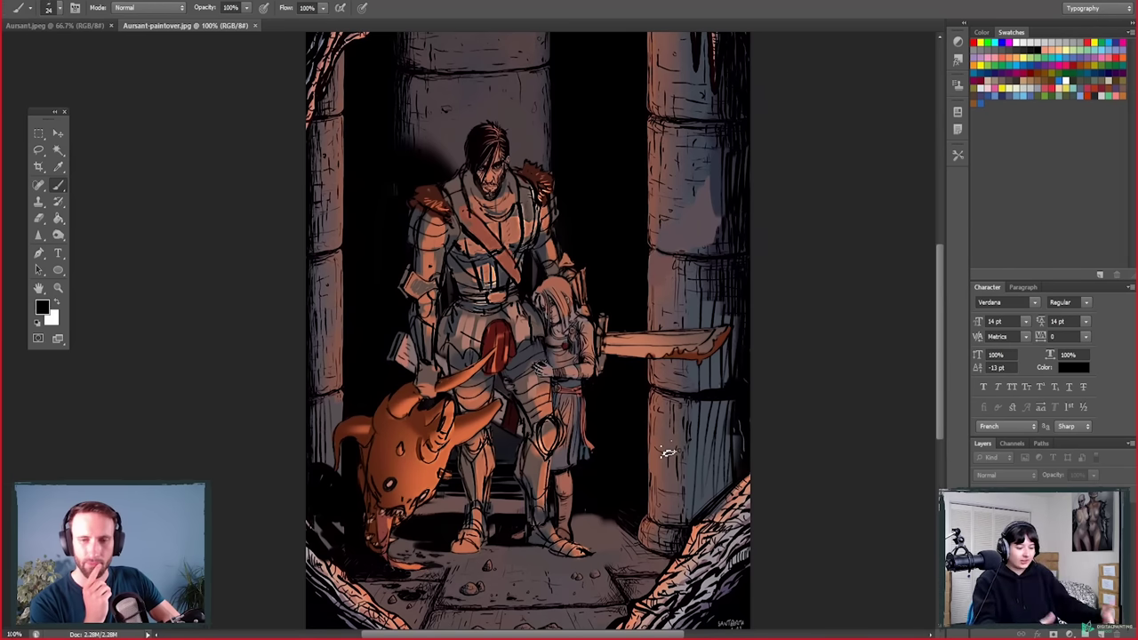
pyautogui.moveTo(580, 384); pyautogui.dragTo(580, 415)
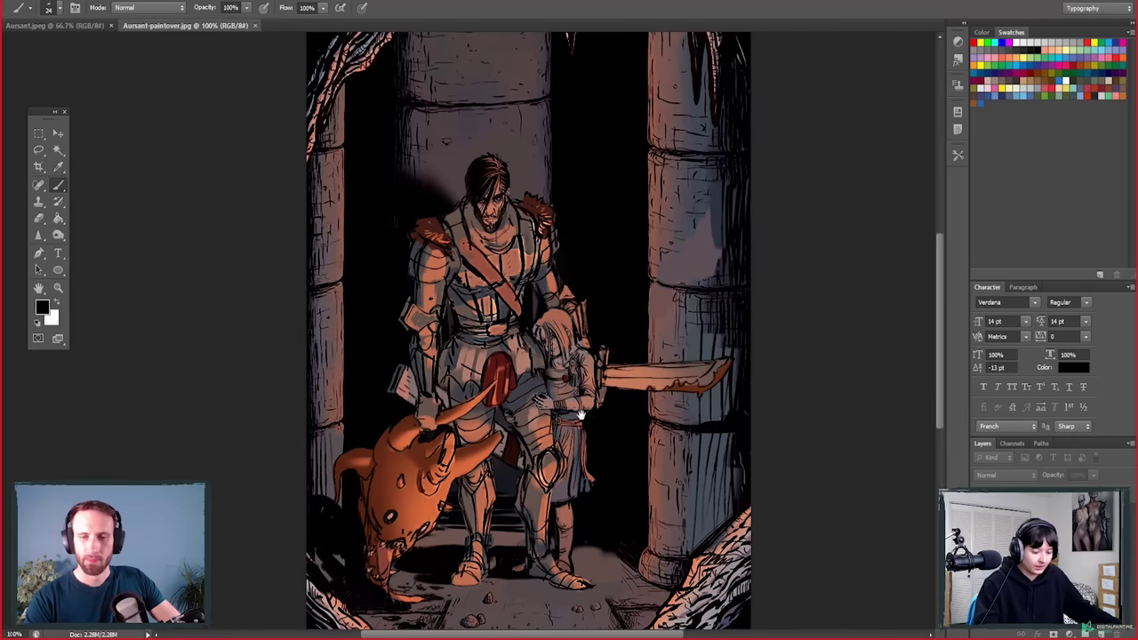
pyautogui.click(54, 25)
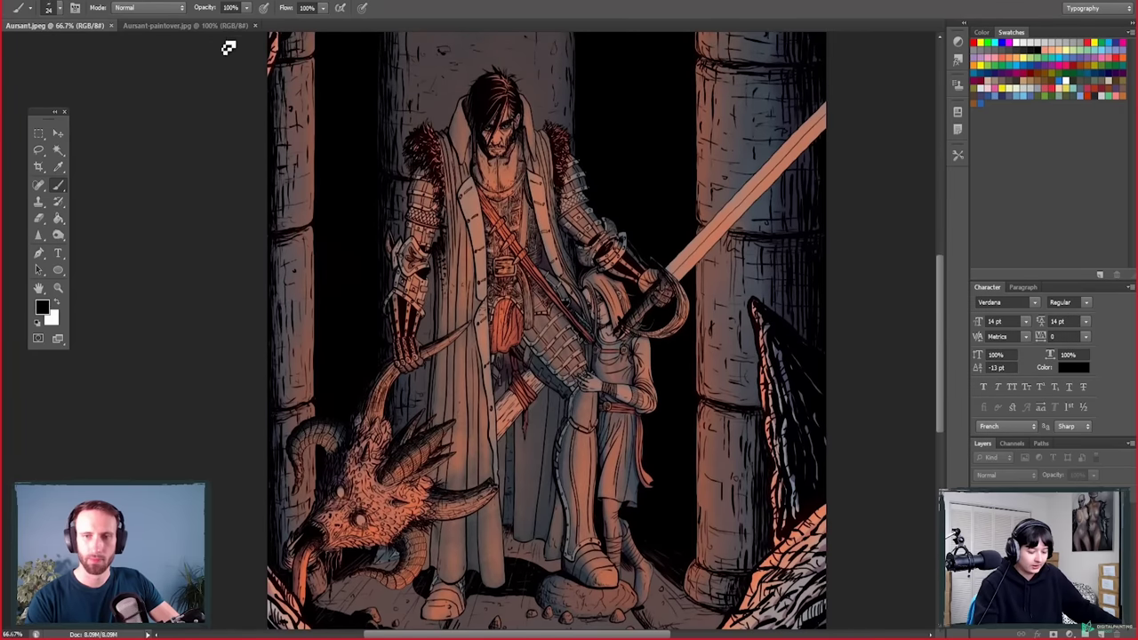
pyautogui.scroll(-2, 229, 48)
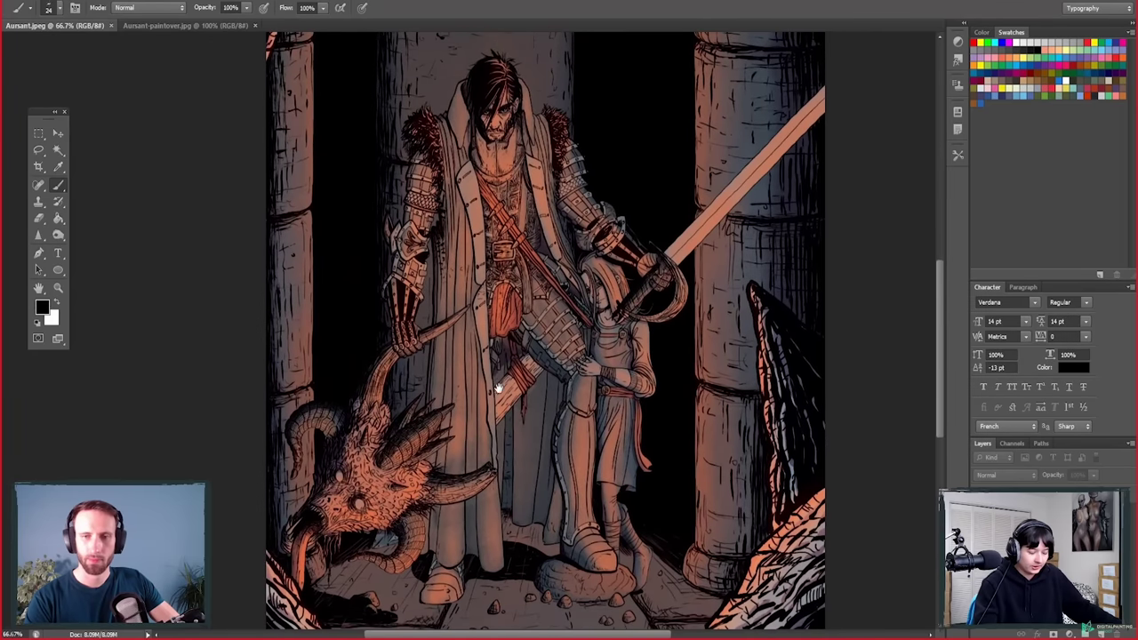
pyautogui.click(180, 25)
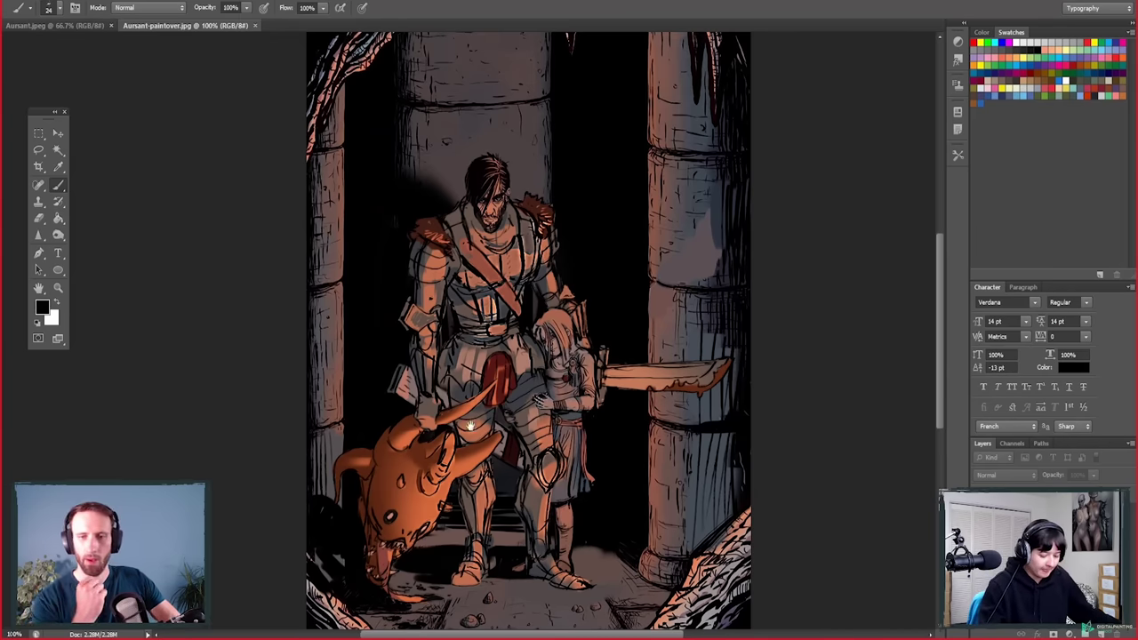
pyautogui.scroll(-2, 471, 426)
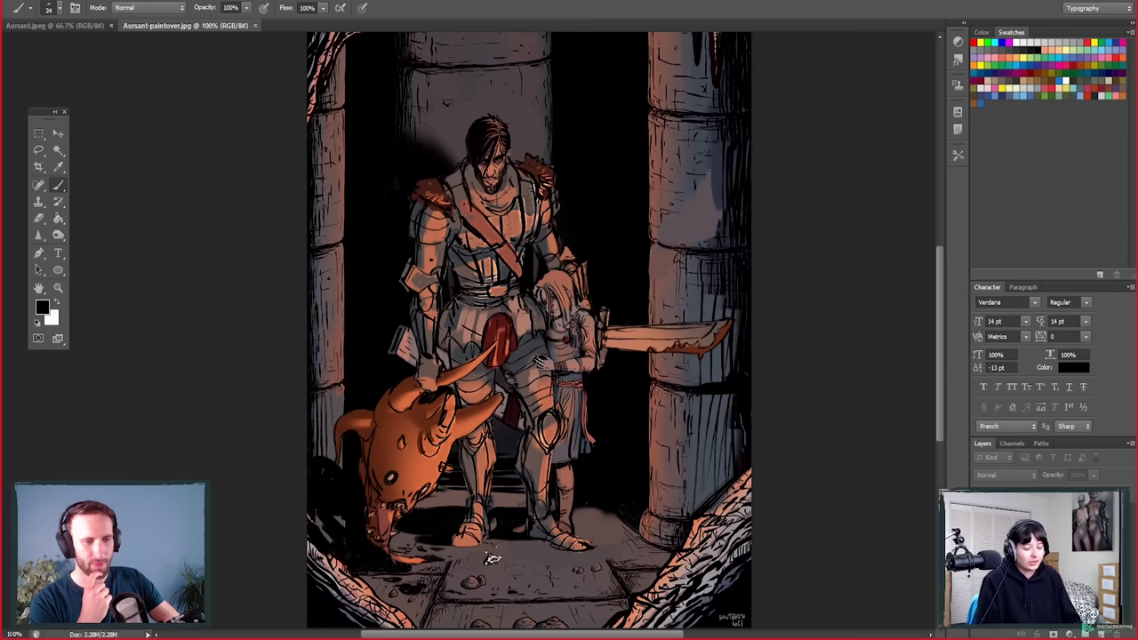
# Step: Examine the paintover's lower half and surroundings, including the feet, stone floor, cast shadows, foreground rocks and framing columns
pyautogui.moveTo(441, 520); pyautogui.dragTo(443, 546)
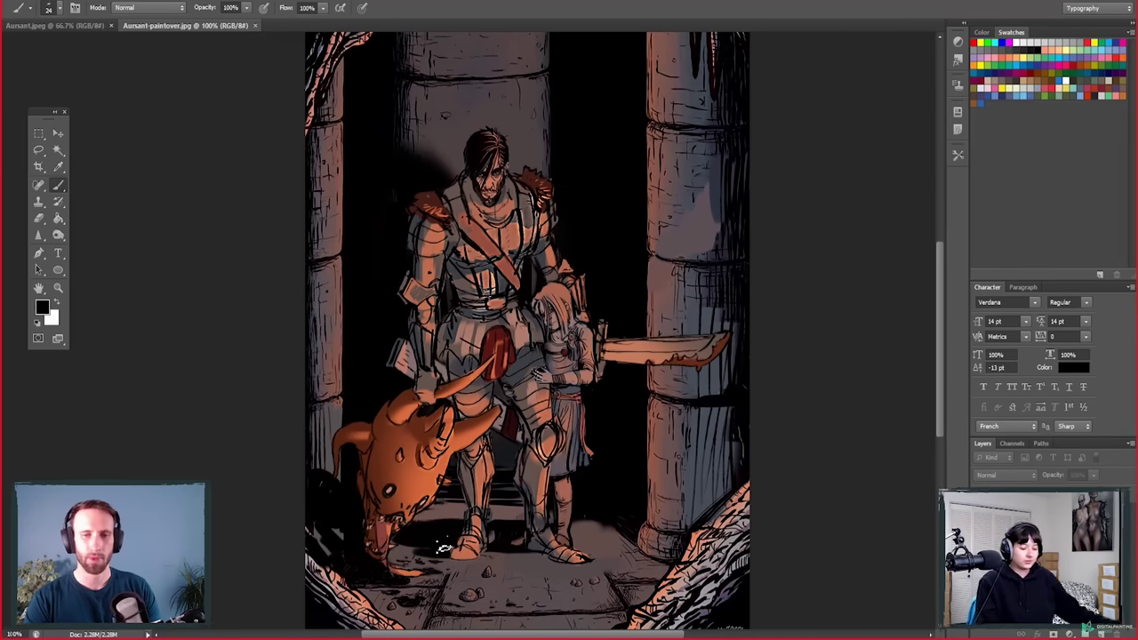
pyautogui.scroll(-2, 518, 532)
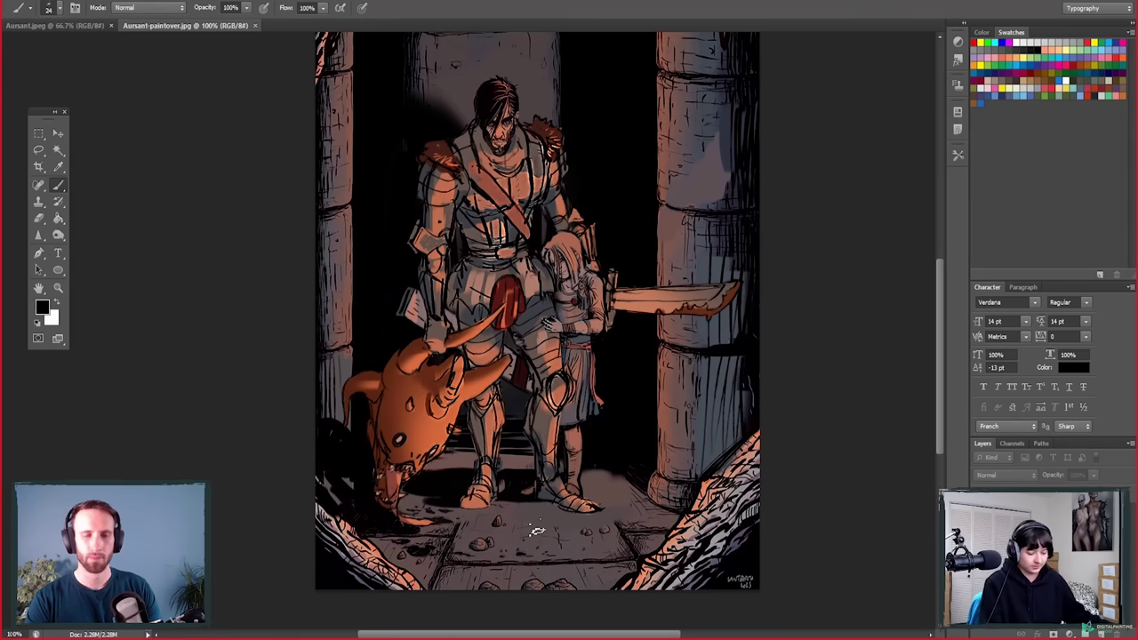
pyautogui.scroll(2, 736, 507)
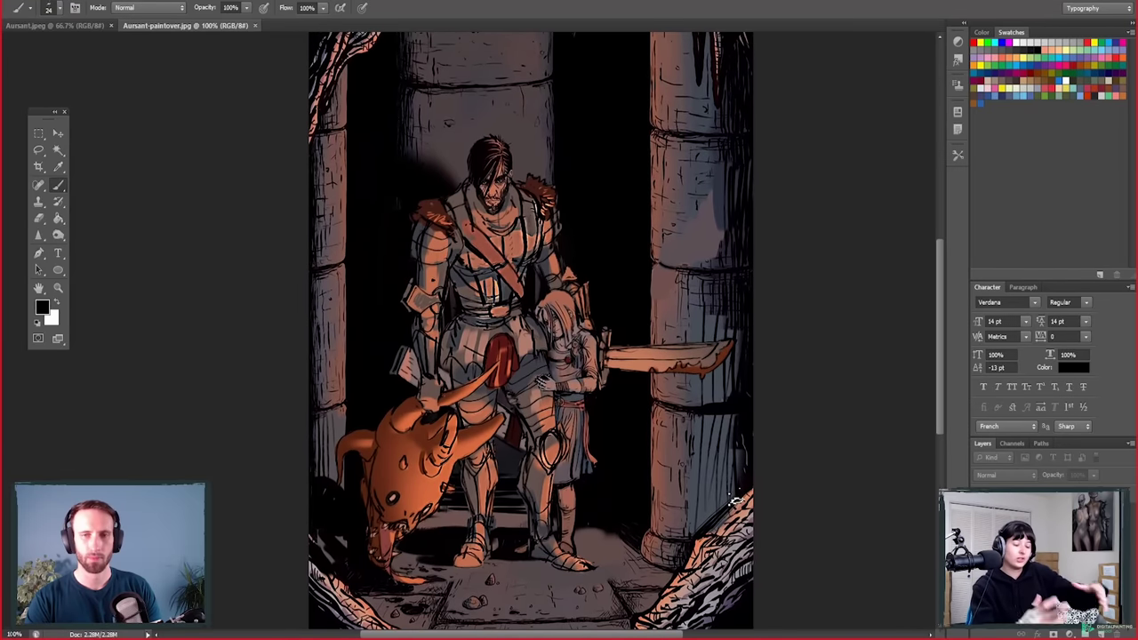
pyautogui.moveTo(605, 545)
pyautogui.mouseDown()
pyautogui.moveTo(617, 489)
pyautogui.moveTo(561, 528)
pyautogui.moveTo(622, 520)
pyautogui.moveTo(611, 546)
pyautogui.moveTo(650, 531)
pyautogui.mouseUp()
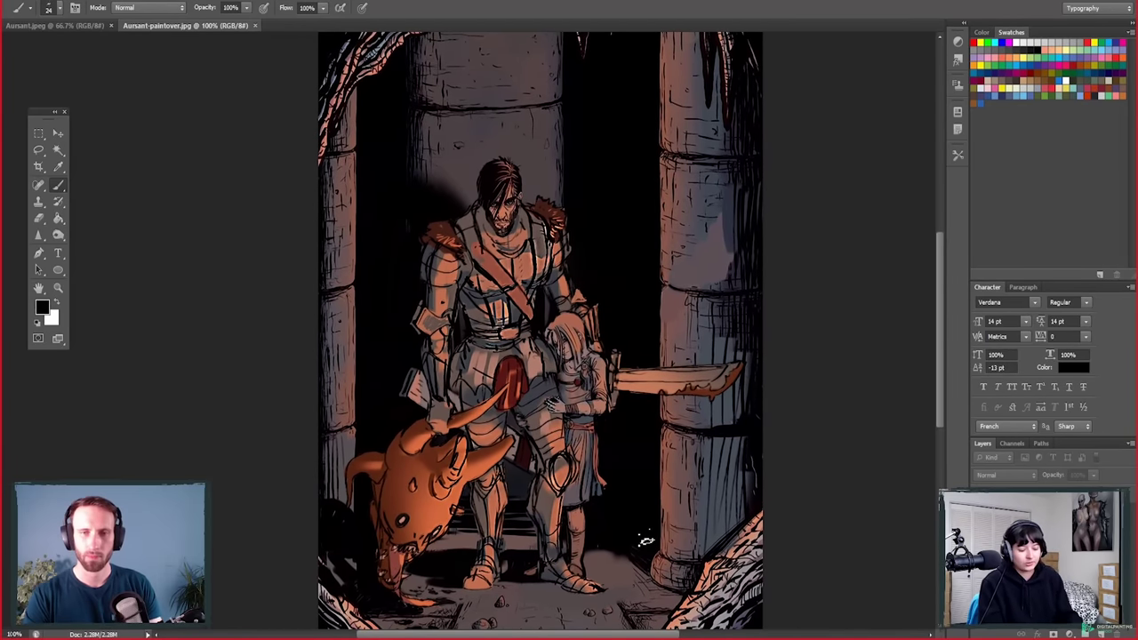
pyautogui.moveTo(633, 543)
pyautogui.mouseDown()
pyautogui.moveTo(654, 529)
pyautogui.moveTo(628, 533)
pyautogui.mouseUp()
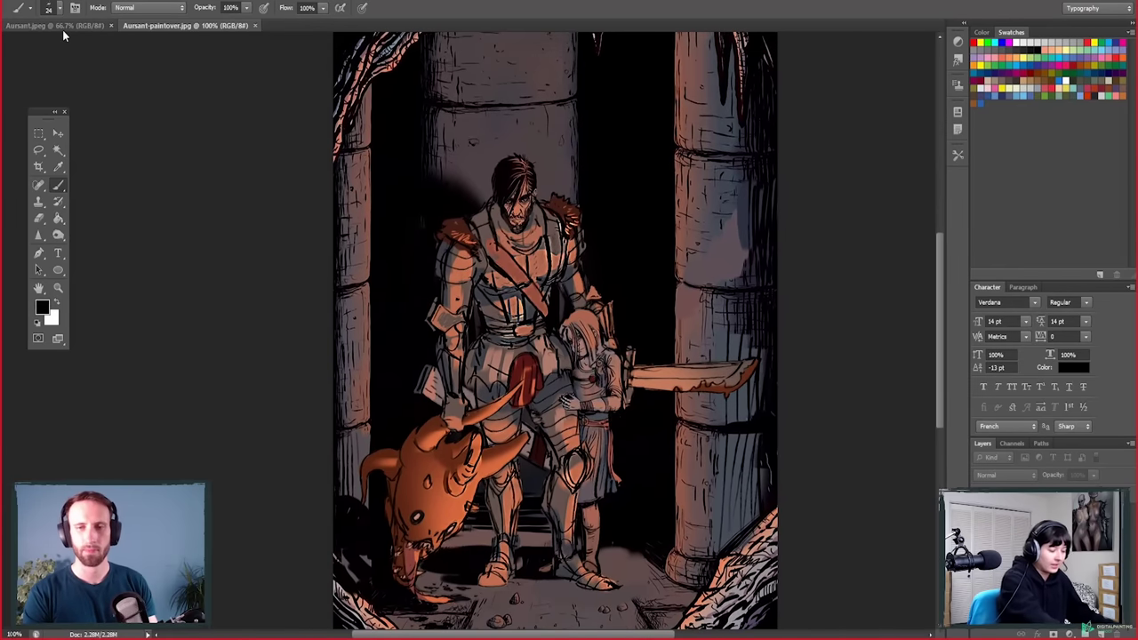
# Step: Examine the original Aursant.jpeg against the paintover, focusing on the long coat, the raised foot on the rock and the child
pyautogui.click(62, 25)
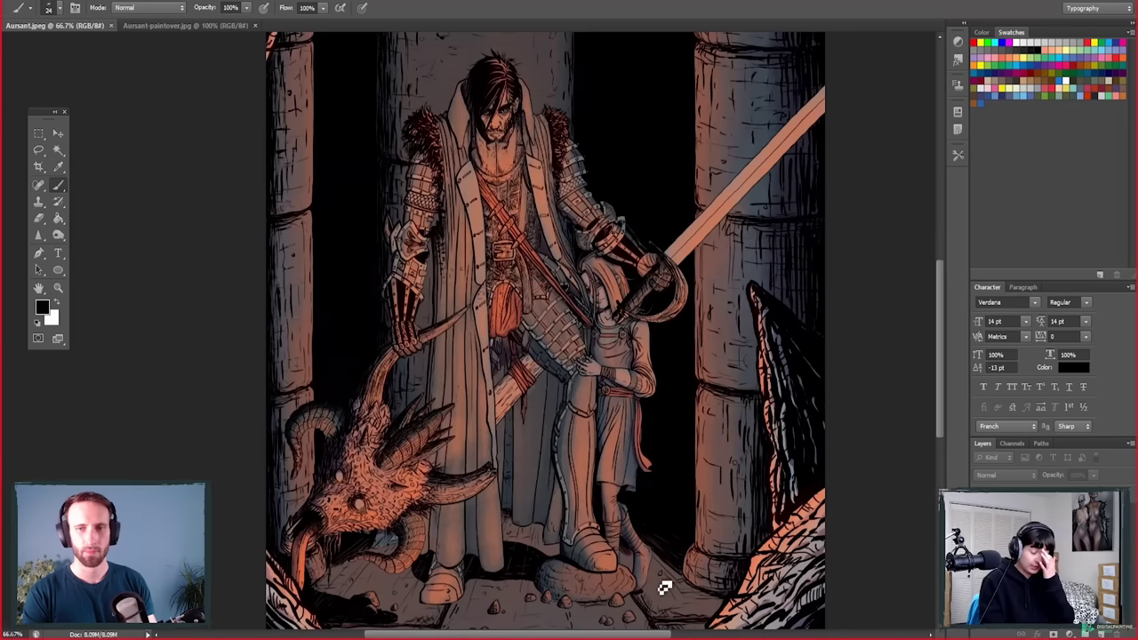
pyautogui.moveTo(582, 520)
pyautogui.mouseDown()
pyautogui.moveTo(581, 552)
pyautogui.moveTo(605, 567)
pyautogui.mouseUp()
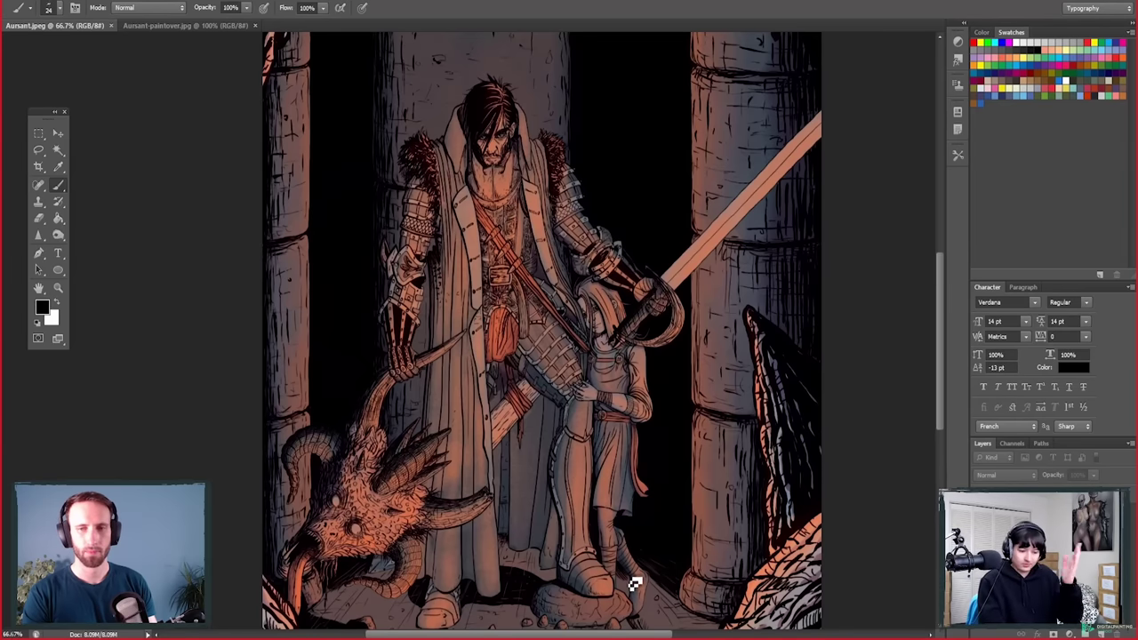
pyautogui.moveTo(644, 560); pyautogui.dragTo(654, 573)
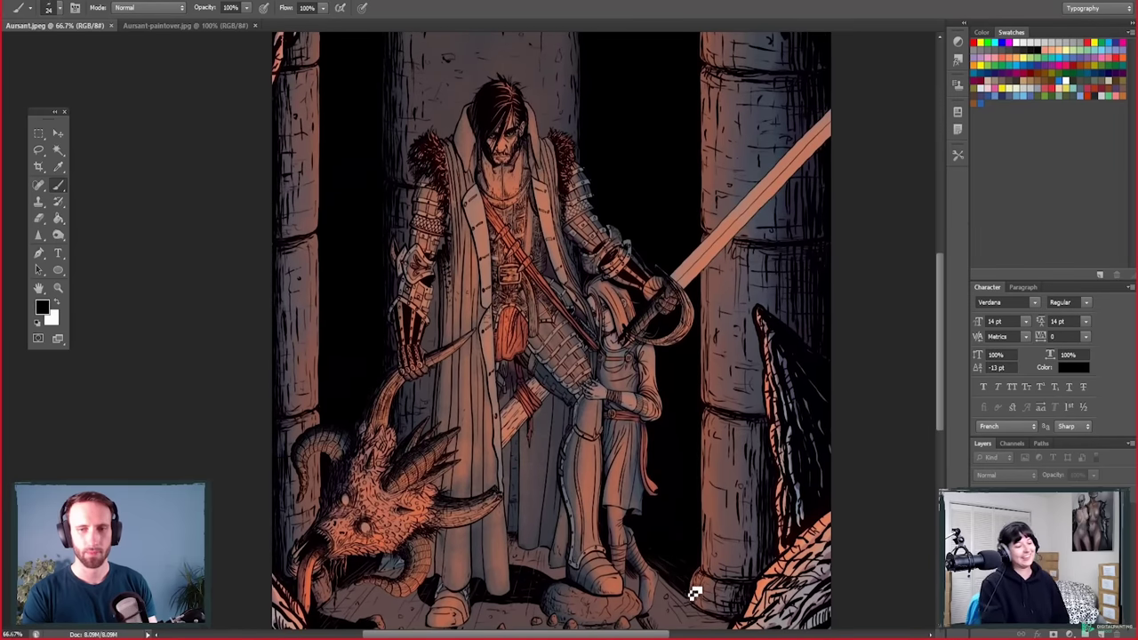
pyautogui.click(149, 24)
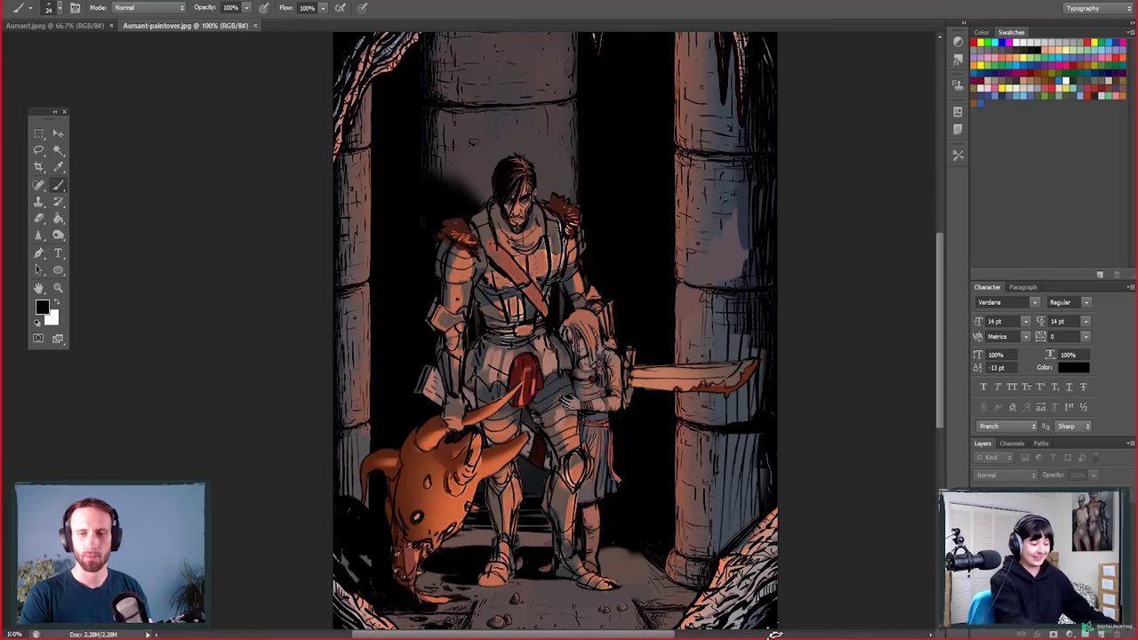
pyautogui.click(73, 29)
pyautogui.moveTo(592, 579); pyautogui.dragTo(607, 560)
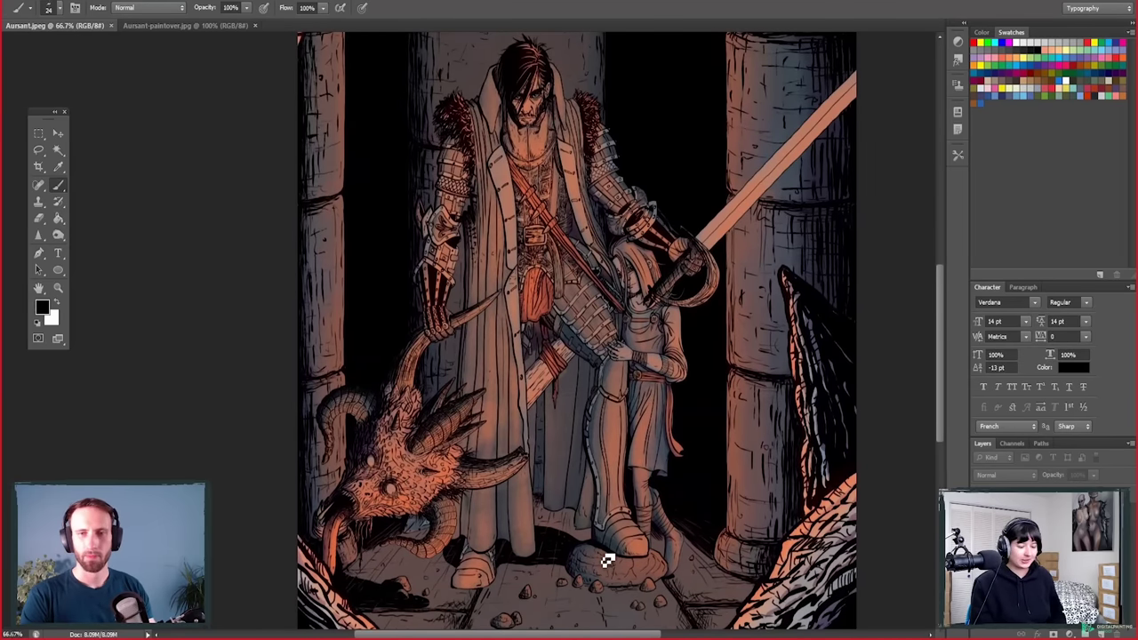
pyautogui.moveTo(638, 546); pyautogui.dragTo(633, 567)
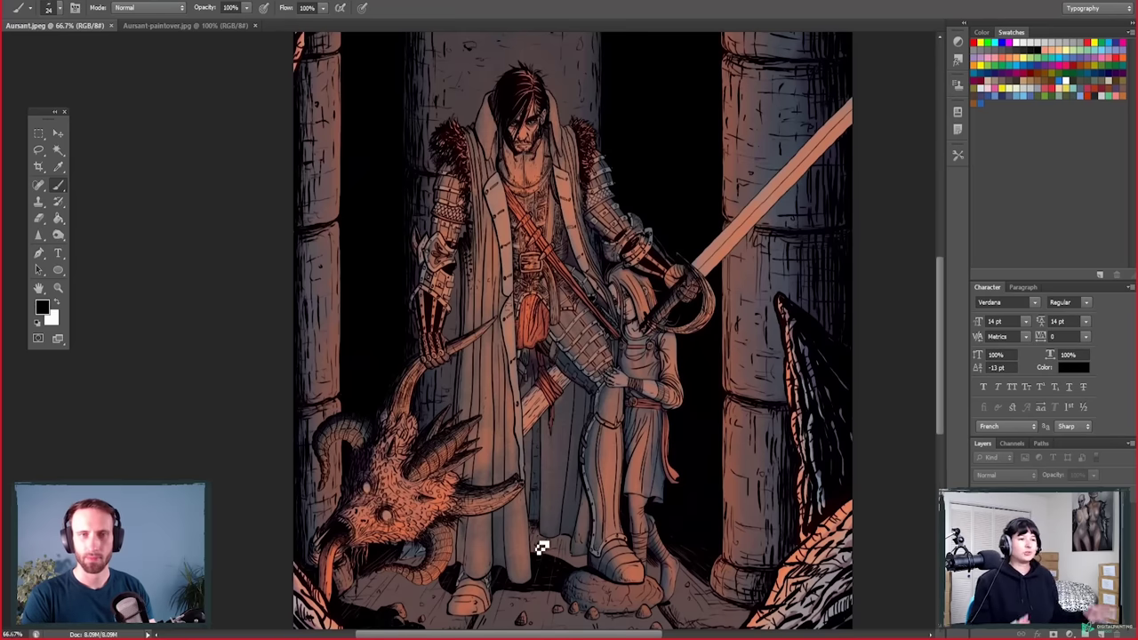
pyautogui.moveTo(639, 575); pyautogui.dragTo(668, 528)
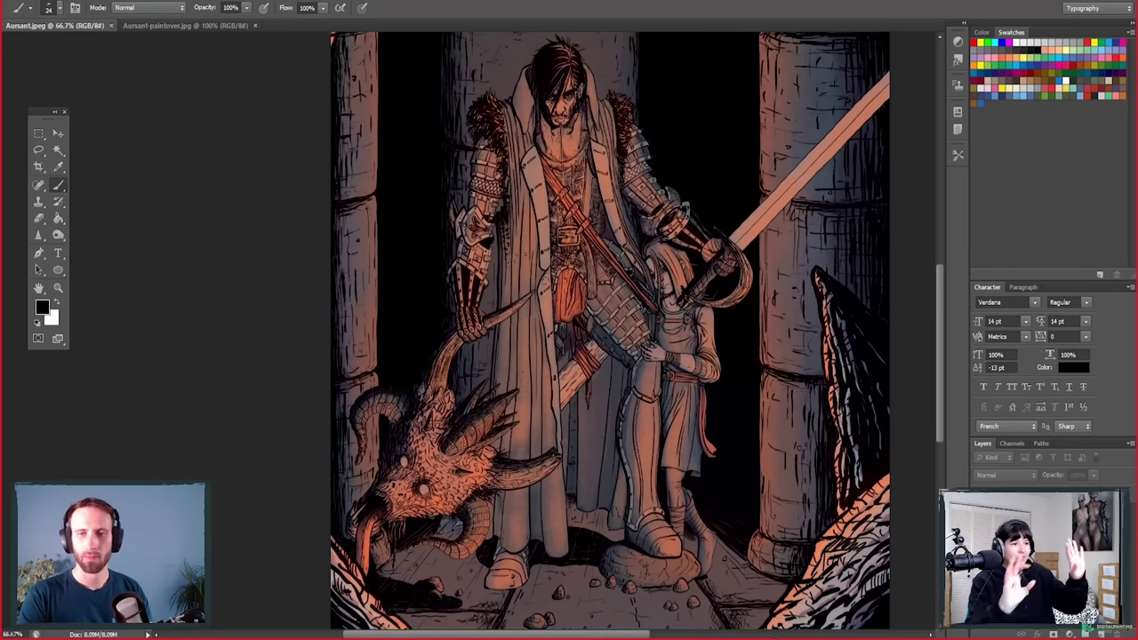
# Step: Compare the original Aursant.jpeg and Aursant-paintover.jpg once more, checking the overall composition, figure scale and lighting
pyautogui.hotkey('ctrl', 'Tab')
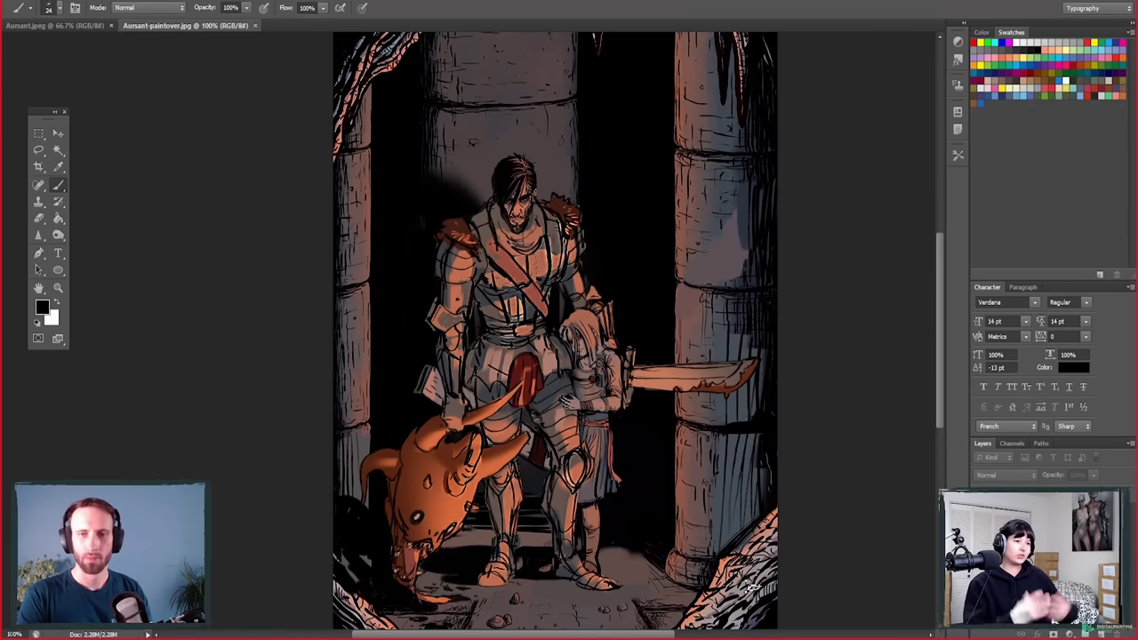
pyautogui.click(69, 26)
pyautogui.moveTo(587, 538); pyautogui.dragTo(601, 561)
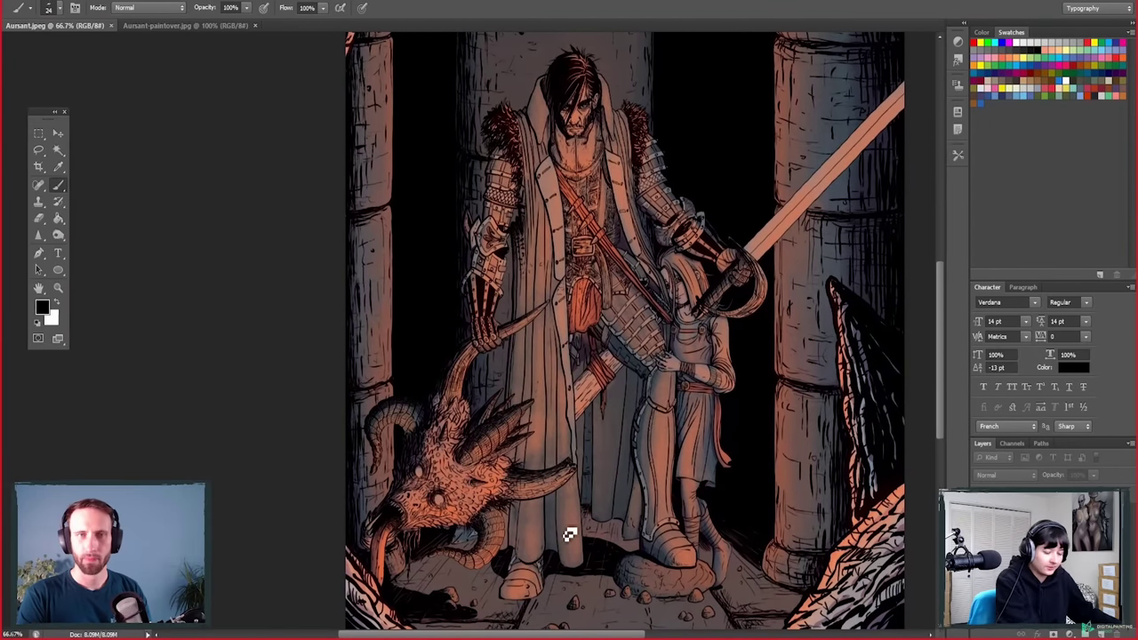
pyautogui.click(147, 26)
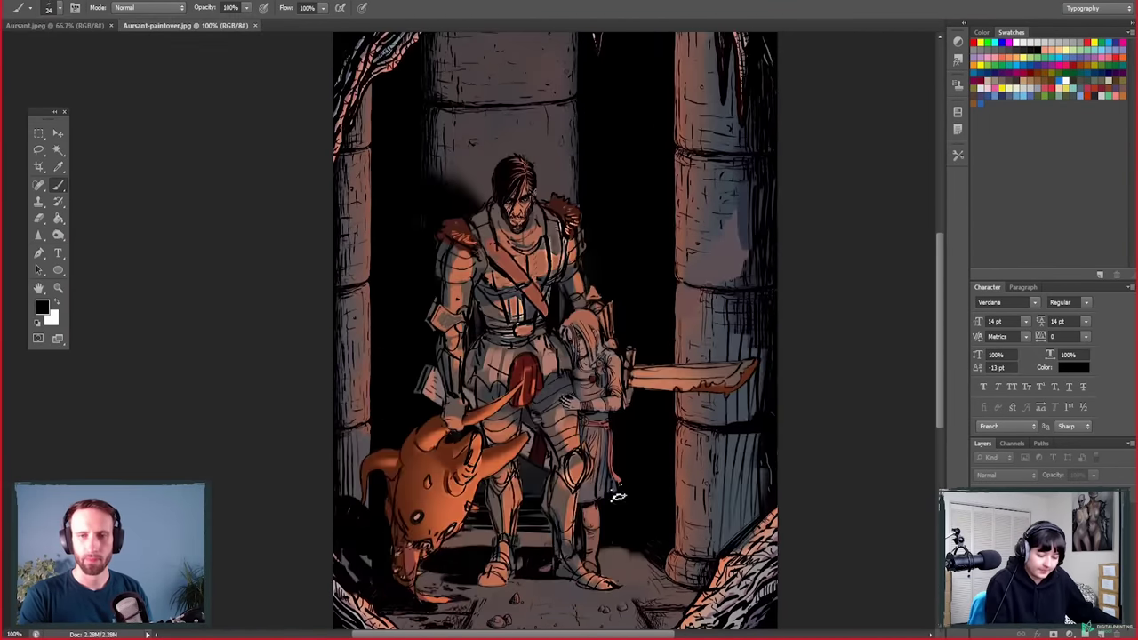
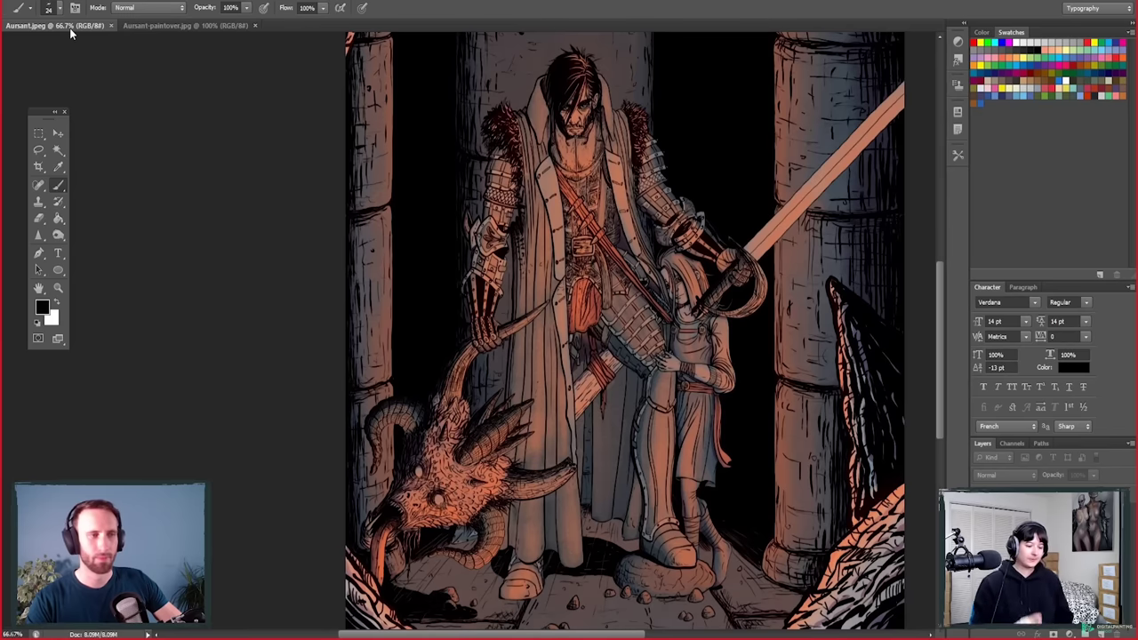
pyautogui.click(173, 27)
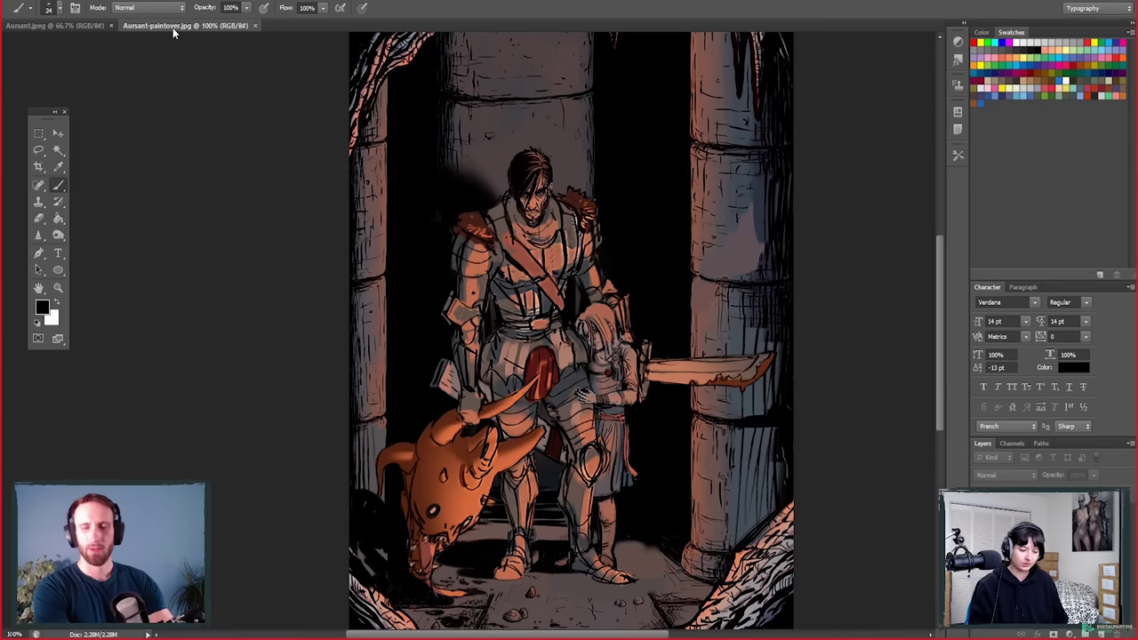
pyautogui.moveTo(594, 633)
pyautogui.mouseDown()
pyautogui.moveTo(623, 583)
pyautogui.moveTo(615, 566)
pyautogui.mouseUp()
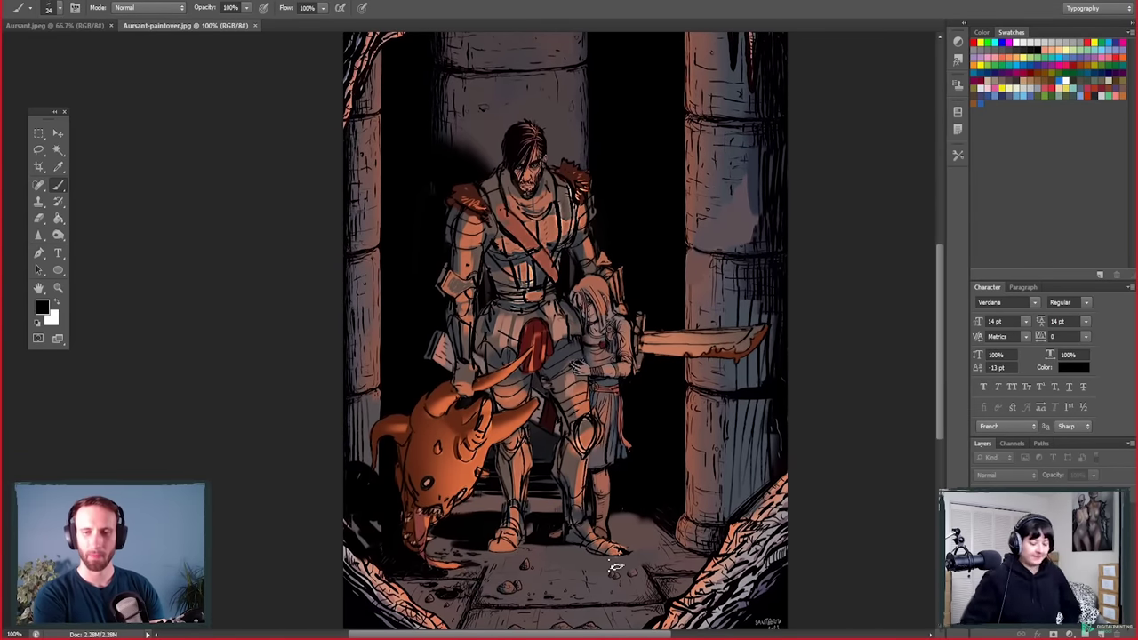
# Step: Close Aursant-paintover.jpg, look over the original a last time and close Aursant.jpeg
pyautogui.click(254, 26)
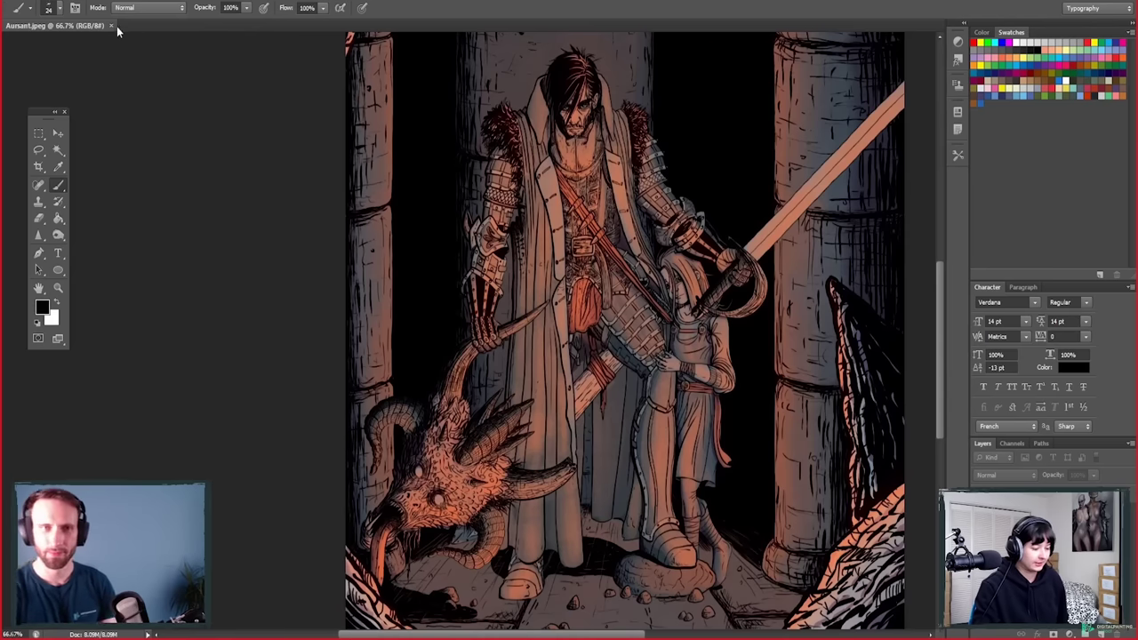
pyautogui.moveTo(495, 483); pyautogui.dragTo(461, 377)
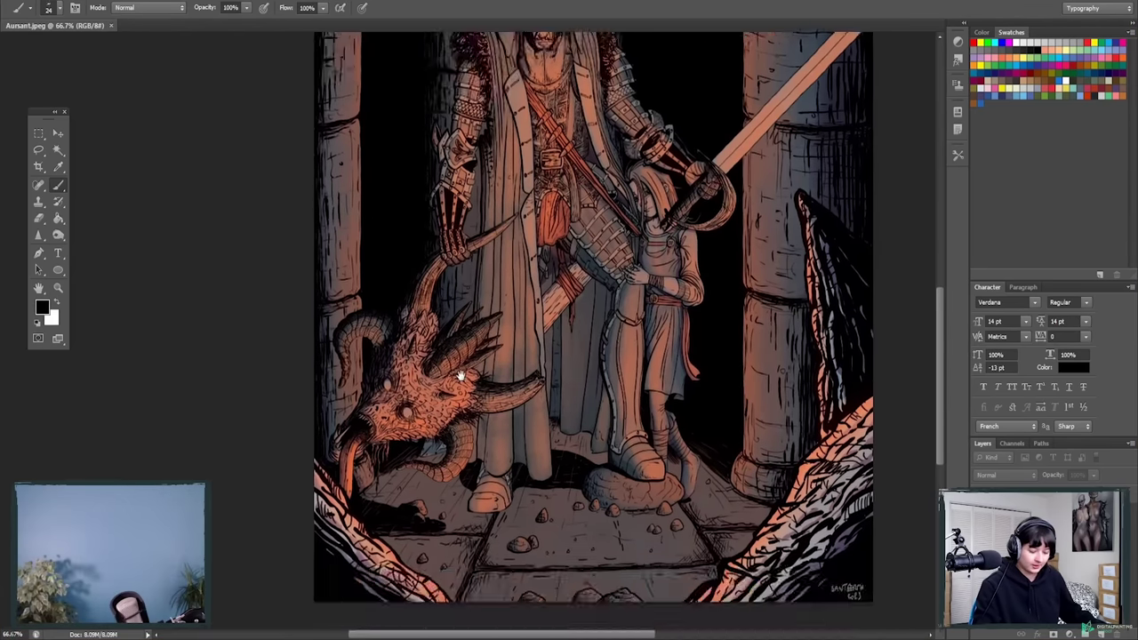
pyautogui.scroll(5, 462, 377)
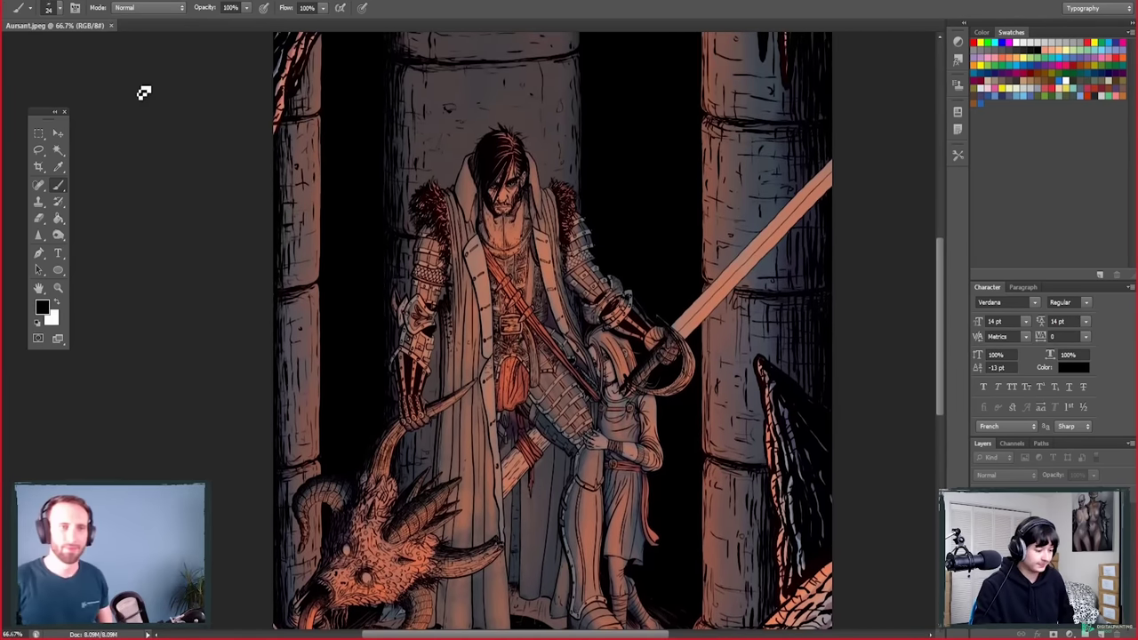
pyautogui.click(111, 25)
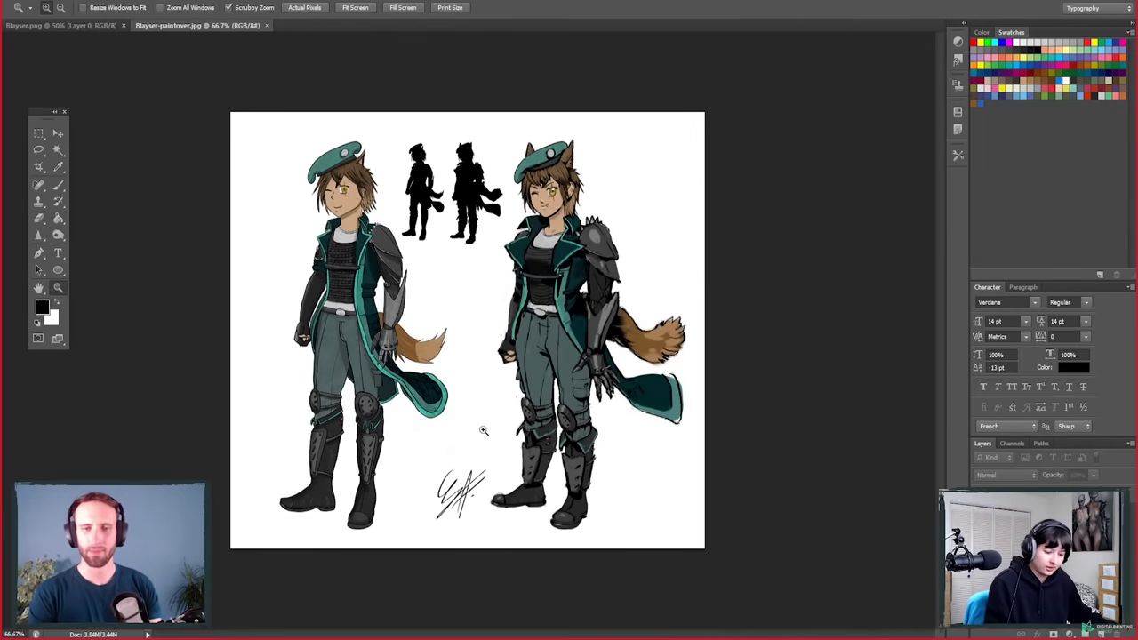
# Step: Enlarge Blayser-paintover.jpg to 100% and examine the original and repainted beret characters side by side
pyautogui.click(483, 431)
pyautogui.moveTo(482, 430); pyautogui.dragTo(409, 591)
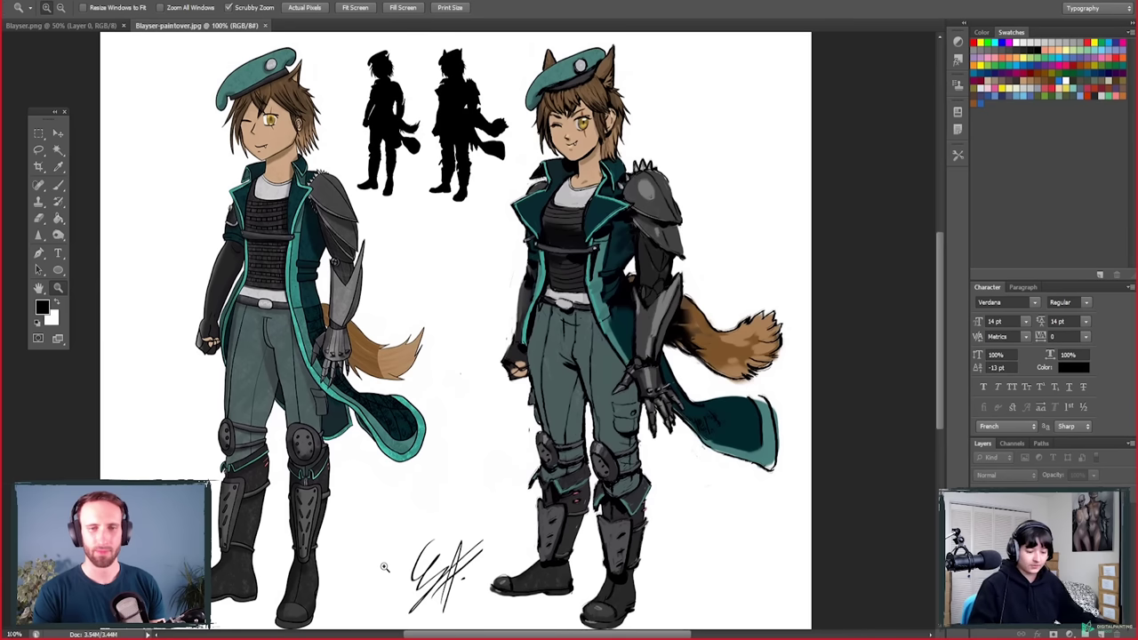
pyautogui.moveTo(680, 531); pyautogui.dragTo(711, 531)
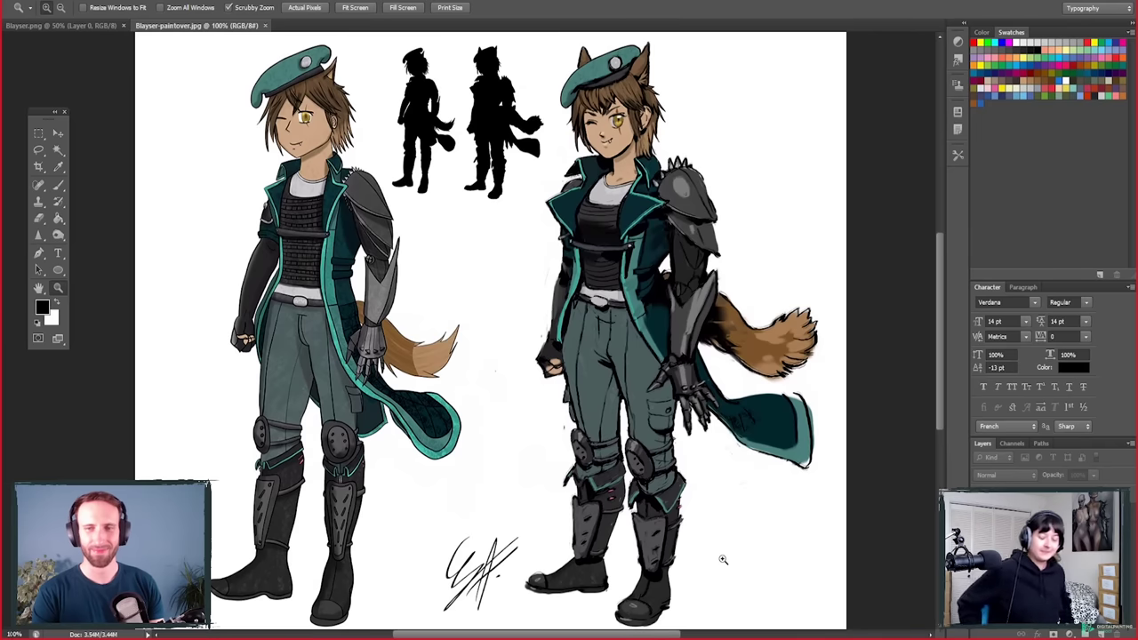
pyautogui.scroll(2, 497, 497)
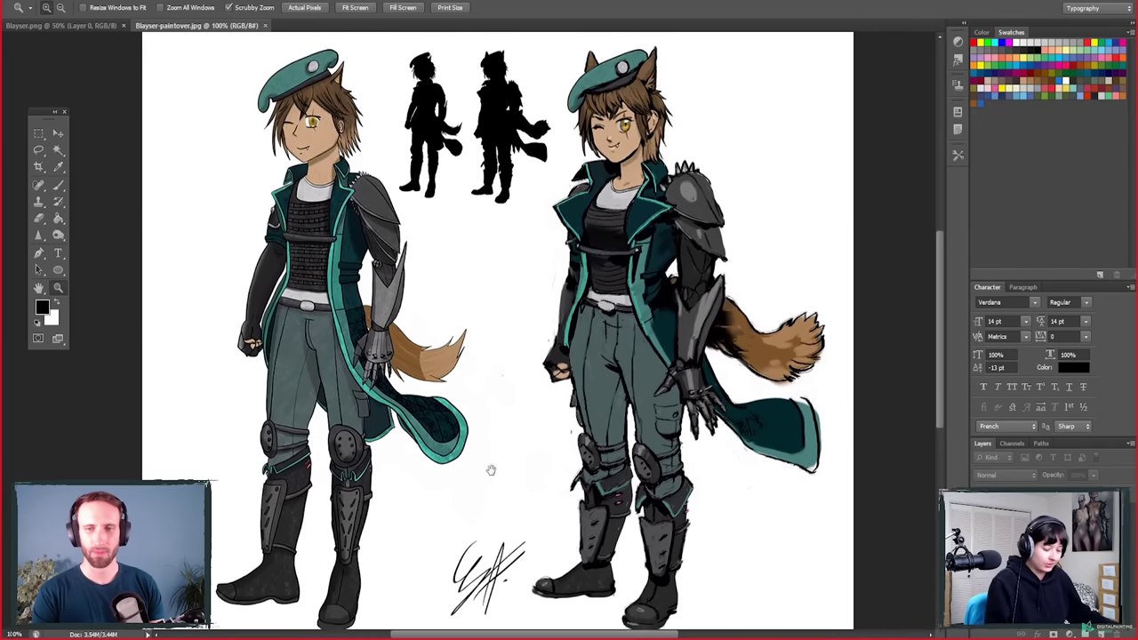
# Step: Enlarge Blayser-paintover.jpg to 200%, move the floating toolbox aside and compare the two silhouettes, faces, berets and shoulder armor
pyautogui.click(427, 158)
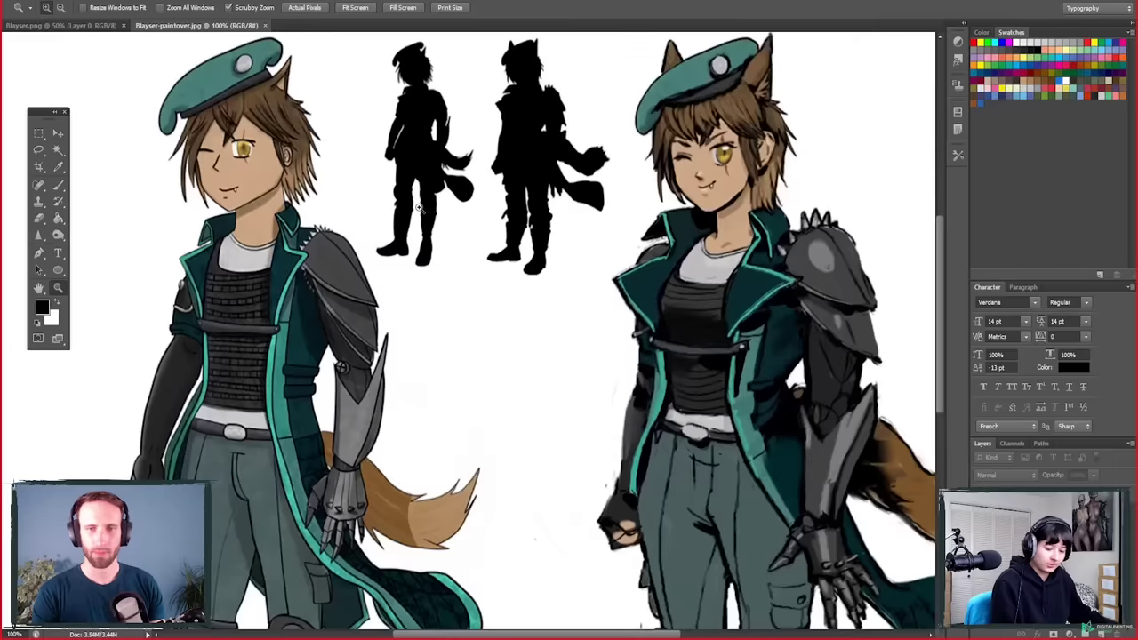
pyautogui.scroll(2, 434, 459)
pyautogui.moveTo(35, 120); pyautogui.dragTo(17, 102)
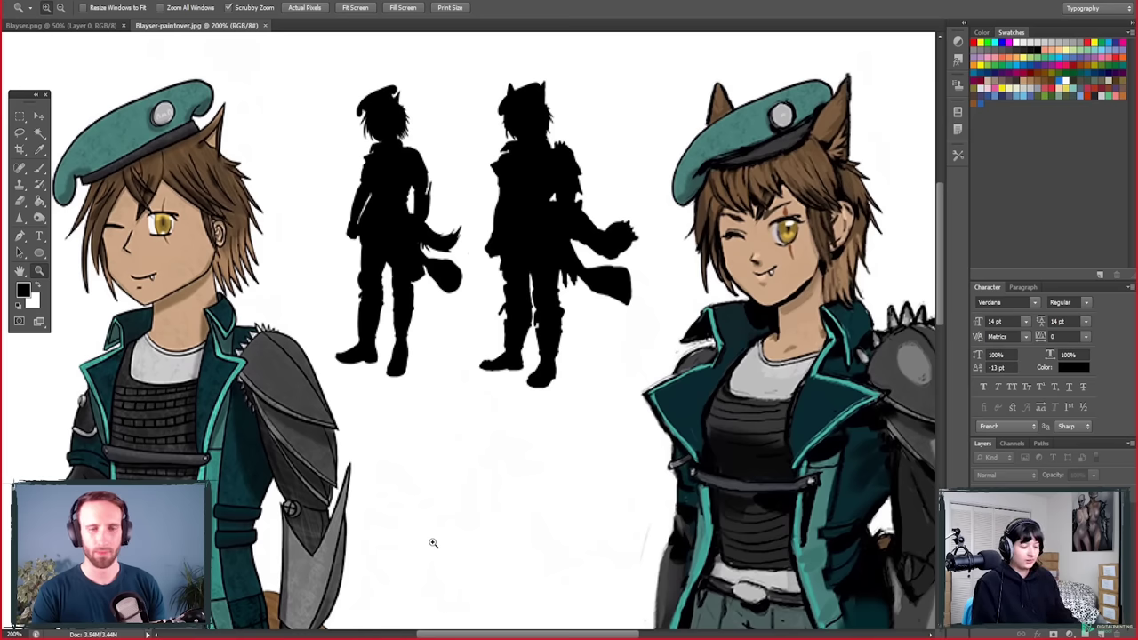
pyautogui.moveTo(263, 236); pyautogui.dragTo(278, 267)
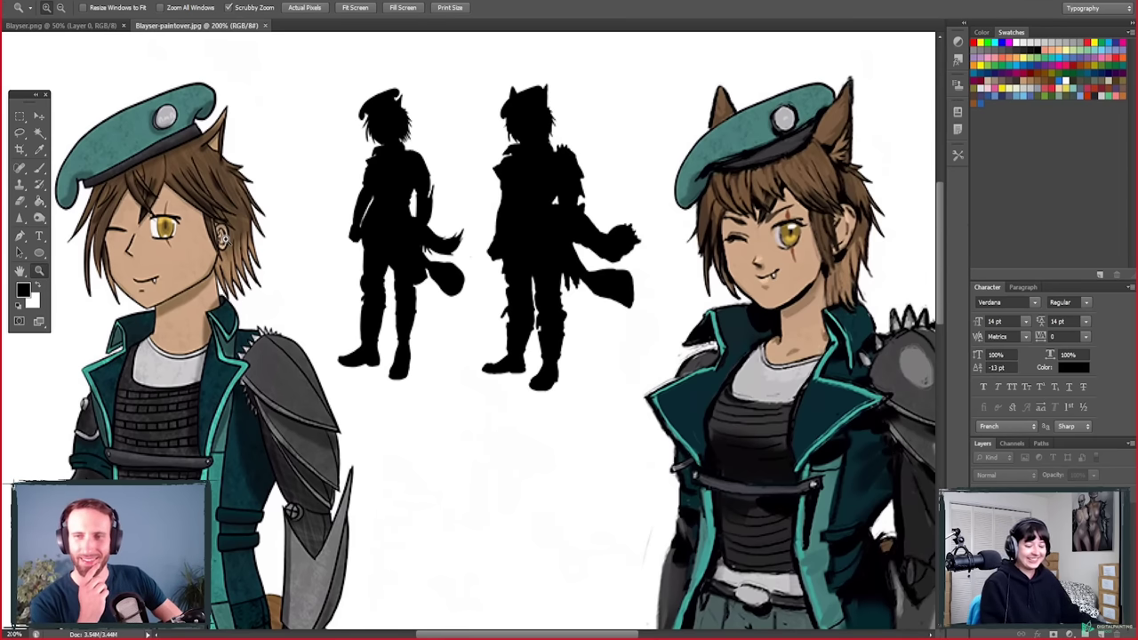
pyautogui.moveTo(322, 513); pyautogui.dragTo(353, 501)
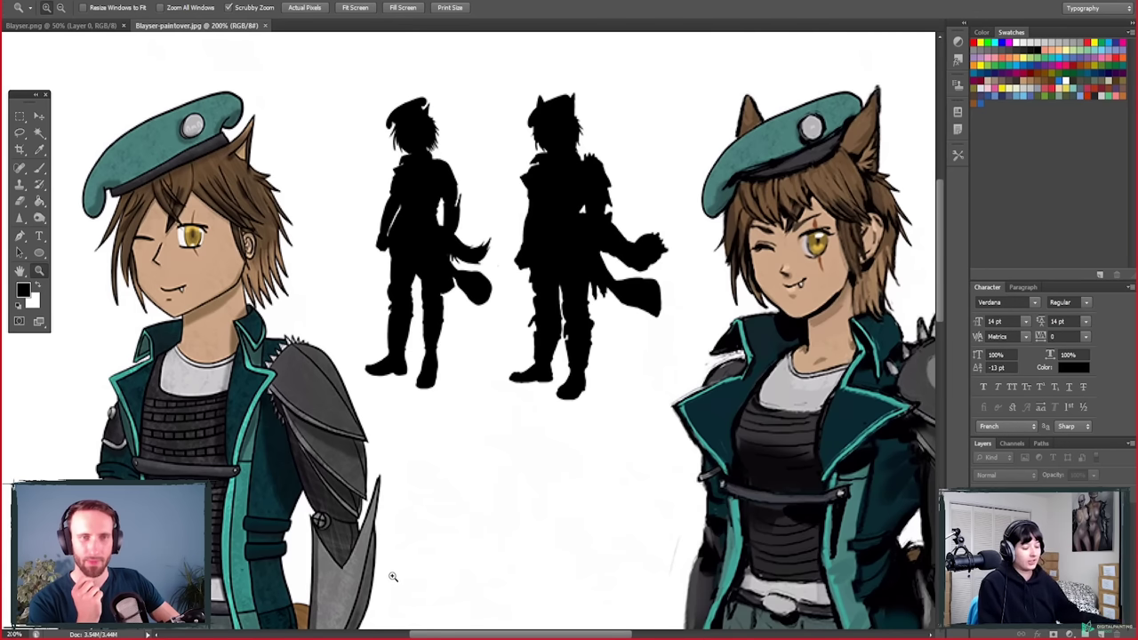
# Step: Examine the original and repainted characters' upper bodies once more, comparing faces, berets, collars, chest armor and the two silhouettes
pyautogui.moveTo(399, 531); pyautogui.dragTo(405, 555)
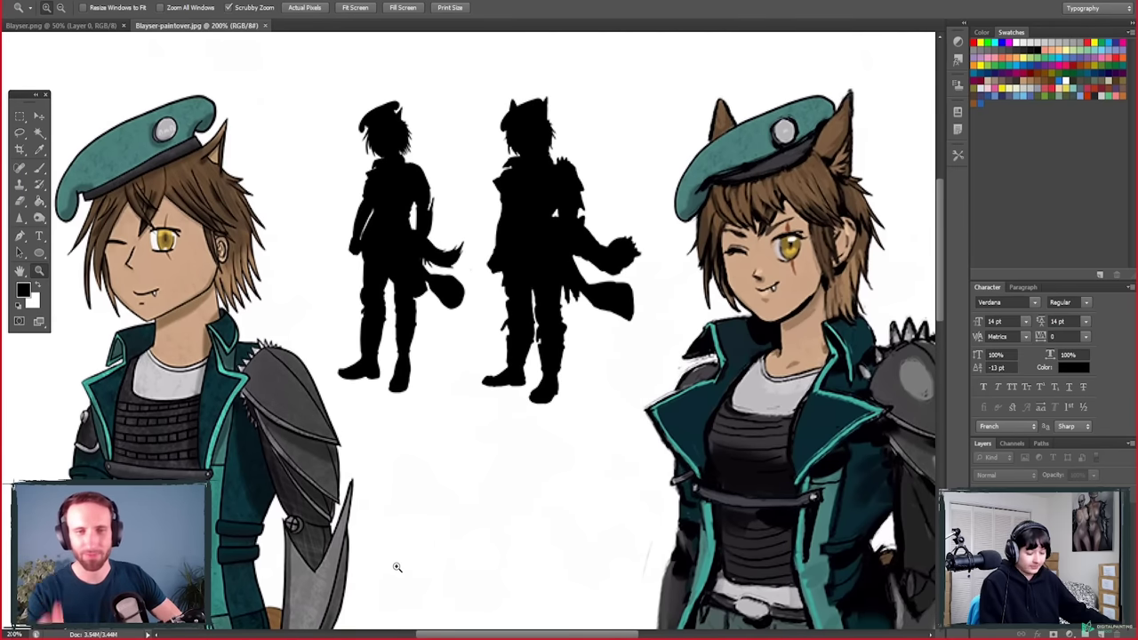
pyautogui.moveTo(426, 569)
pyautogui.mouseDown()
pyautogui.moveTo(412, 563)
pyautogui.moveTo(418, 580)
pyautogui.mouseUp()
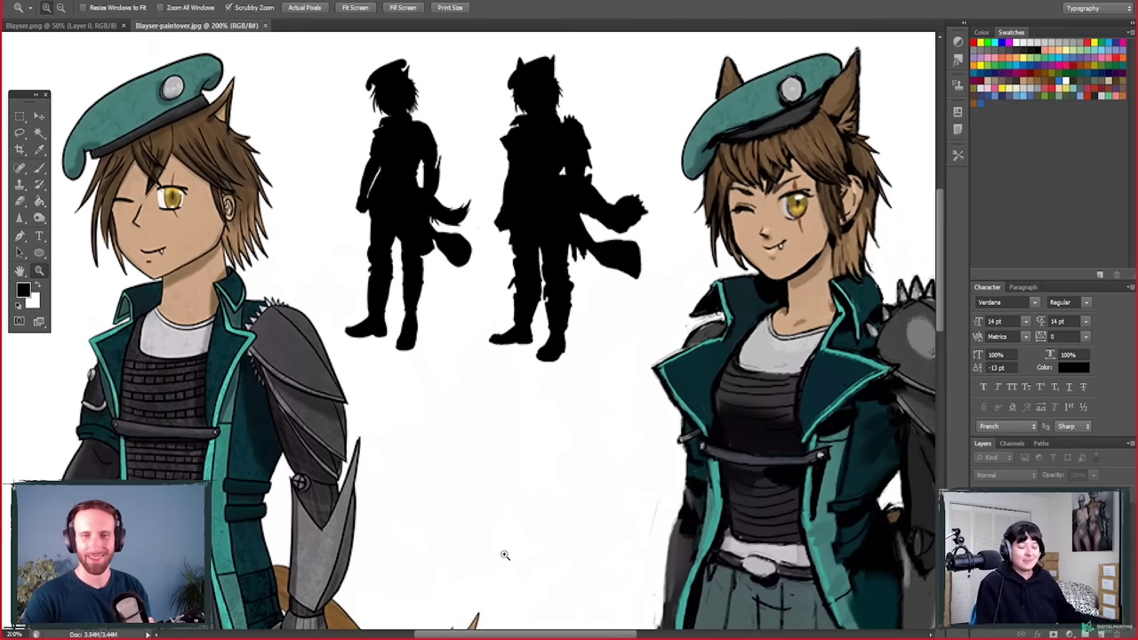
pyautogui.moveTo(495, 589); pyautogui.dragTo(479, 559)
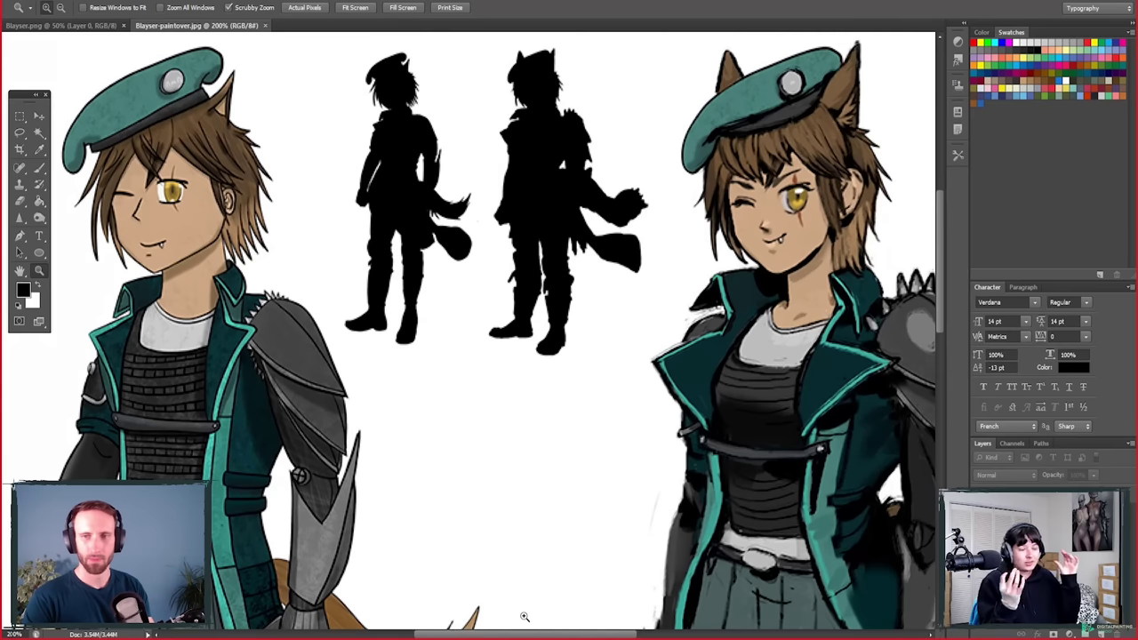
pyautogui.moveTo(487, 547); pyautogui.dragTo(499, 590)
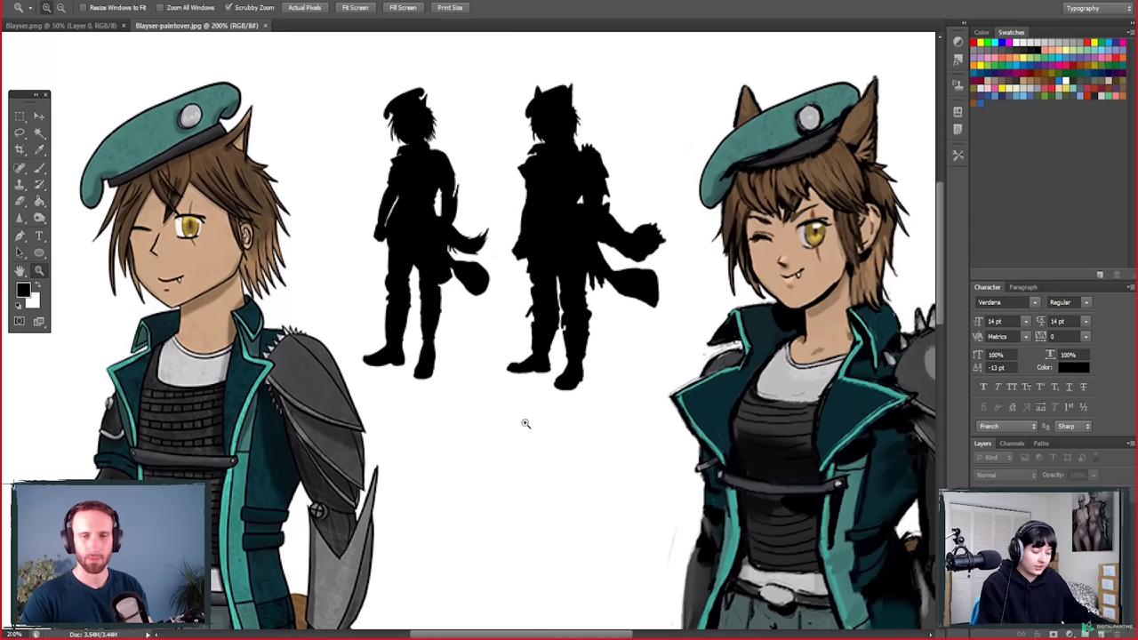
pyautogui.scroll(1, 436, 437)
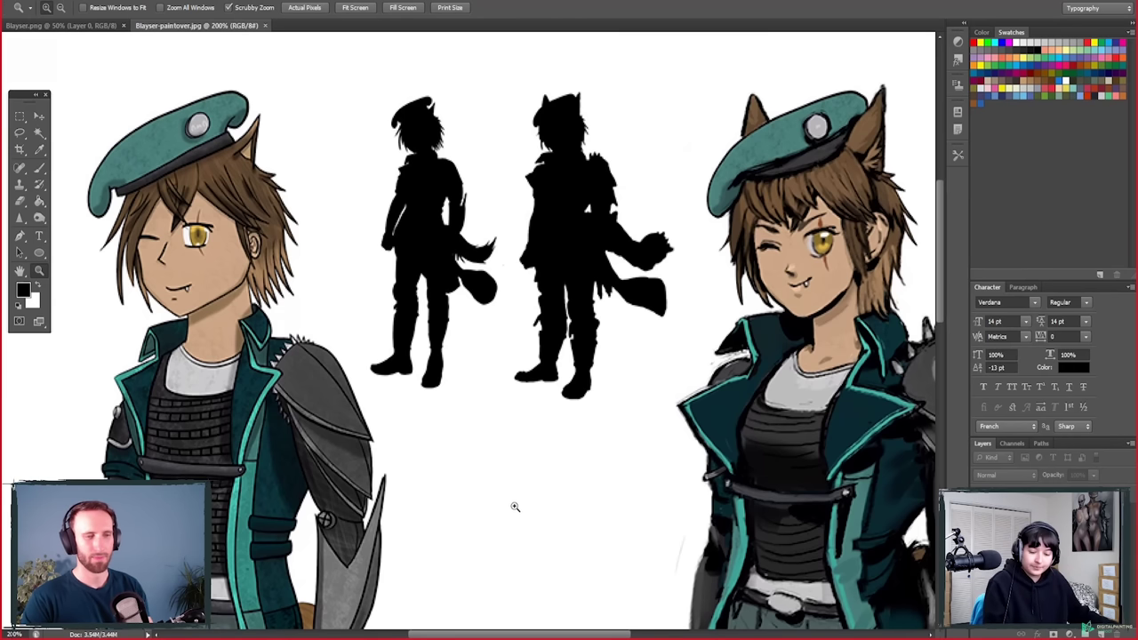
pyautogui.moveTo(571, 483); pyautogui.dragTo(504, 495)
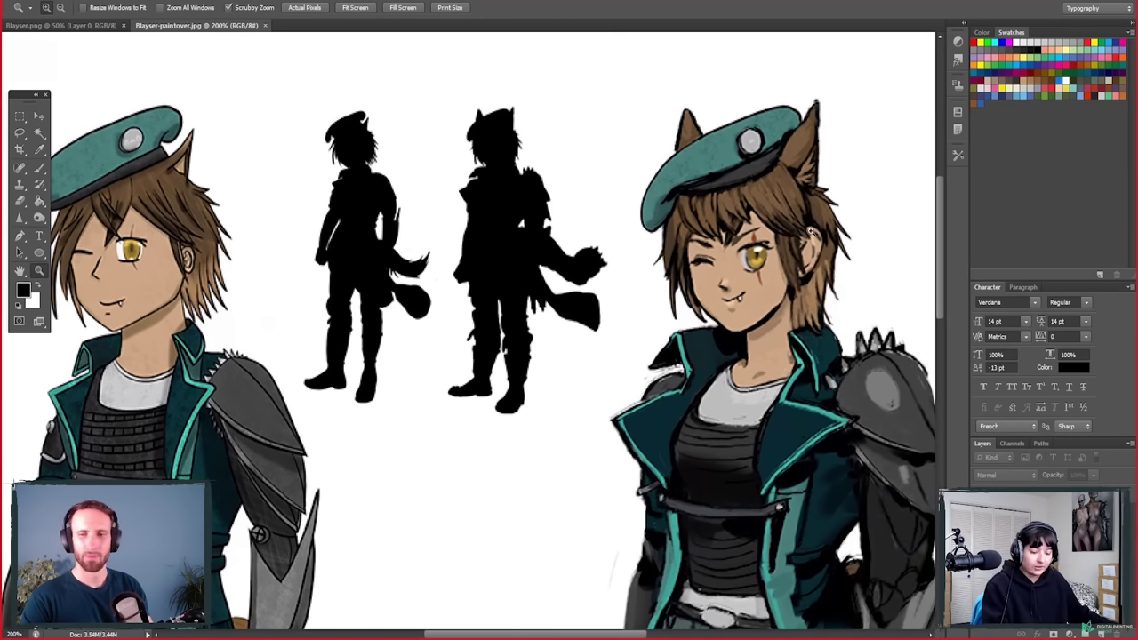
pyautogui.moveTo(564, 432); pyautogui.dragTo(644, 423)
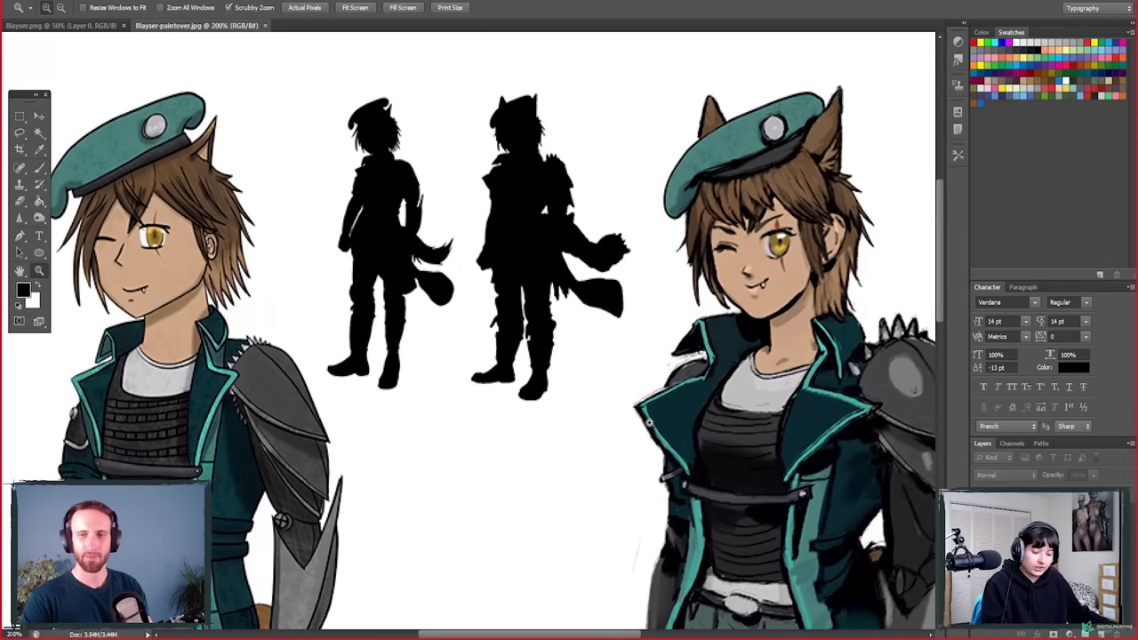
pyautogui.moveTo(376, 482)
pyautogui.mouseDown()
pyautogui.moveTo(356, 493)
pyautogui.moveTo(377, 474)
pyautogui.mouseUp()
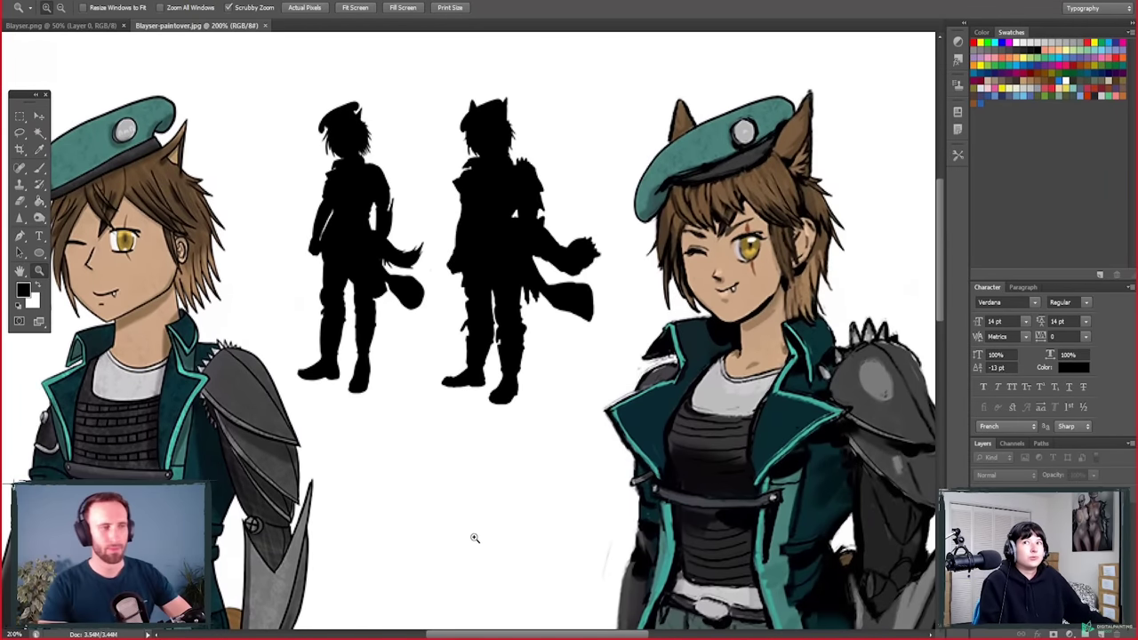
pyautogui.moveTo(477, 554); pyautogui.dragTo(501, 555)
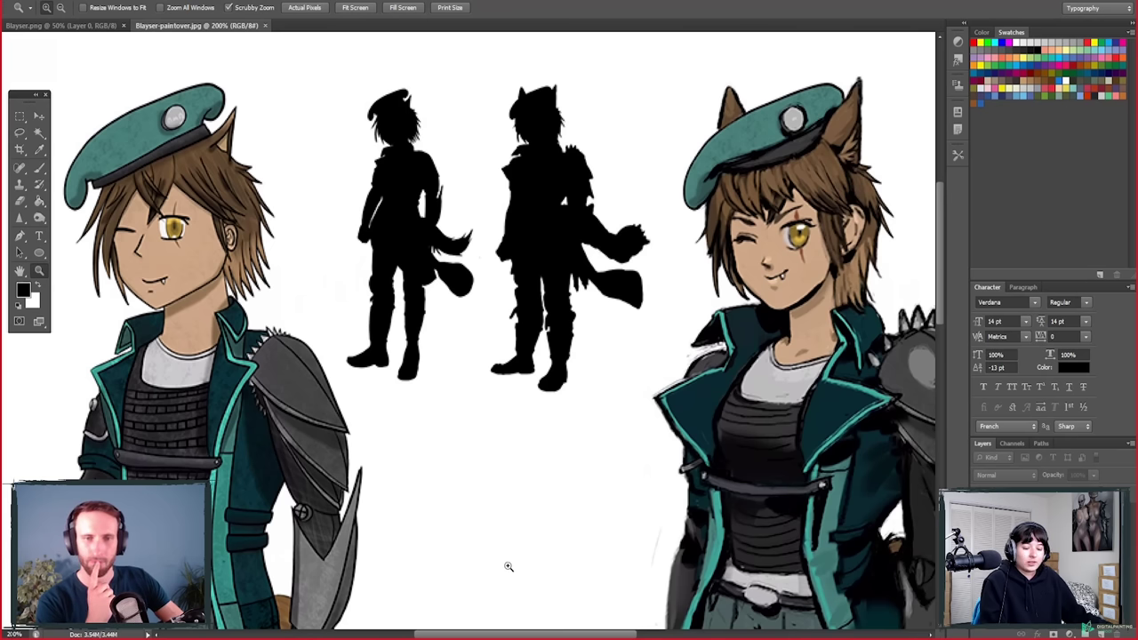
pyautogui.moveTo(510, 536)
pyautogui.mouseDown()
pyautogui.moveTo(511, 525)
pyautogui.moveTo(531, 528)
pyautogui.moveTo(518, 535)
pyautogui.mouseUp()
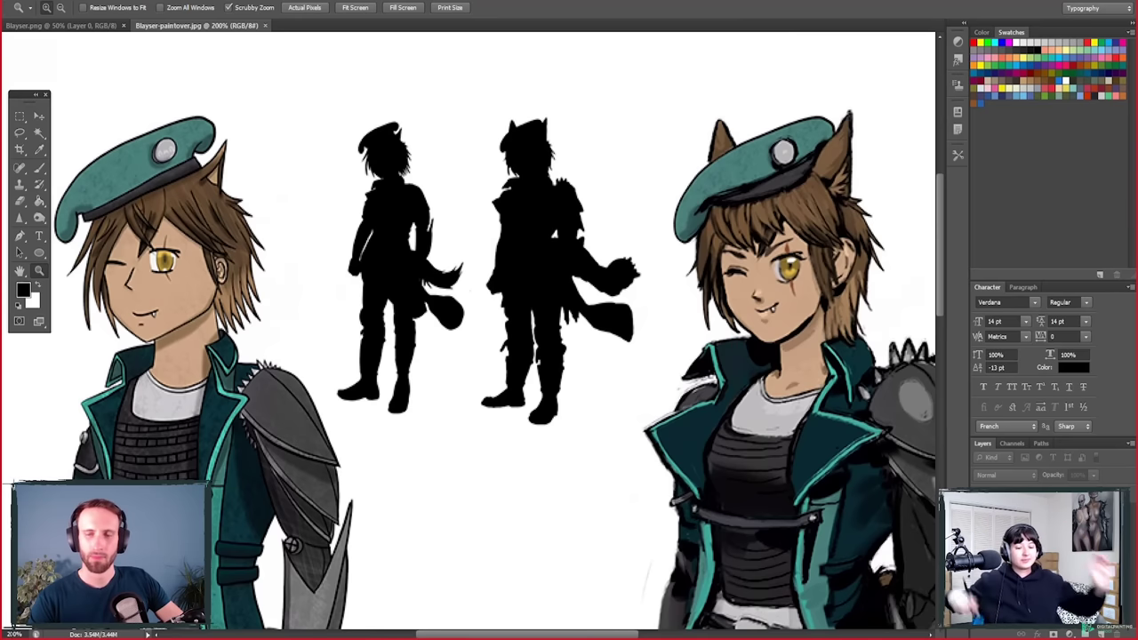
# Step: Add a new layer and try a red brush arc on the repainted beret at the base of the ear
pyautogui.click(1100, 629)
pyautogui.click(1094, 91)
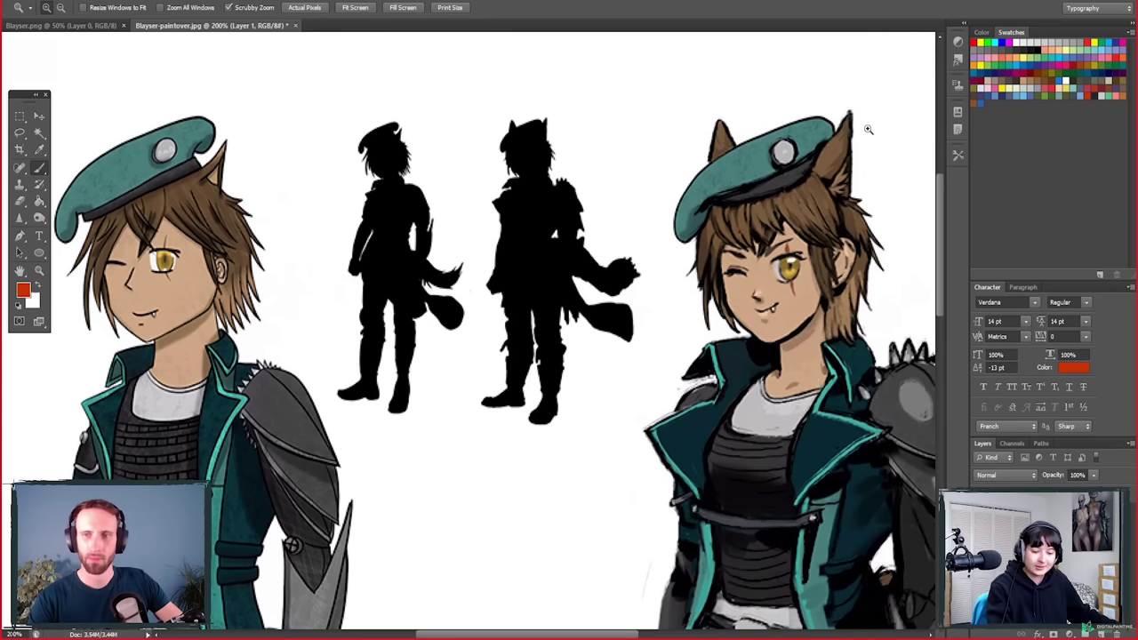
pyautogui.press('b')
pyautogui.moveTo(831, 131); pyautogui.dragTo(809, 149)
pyautogui.hotkey('ctrl', 'z')
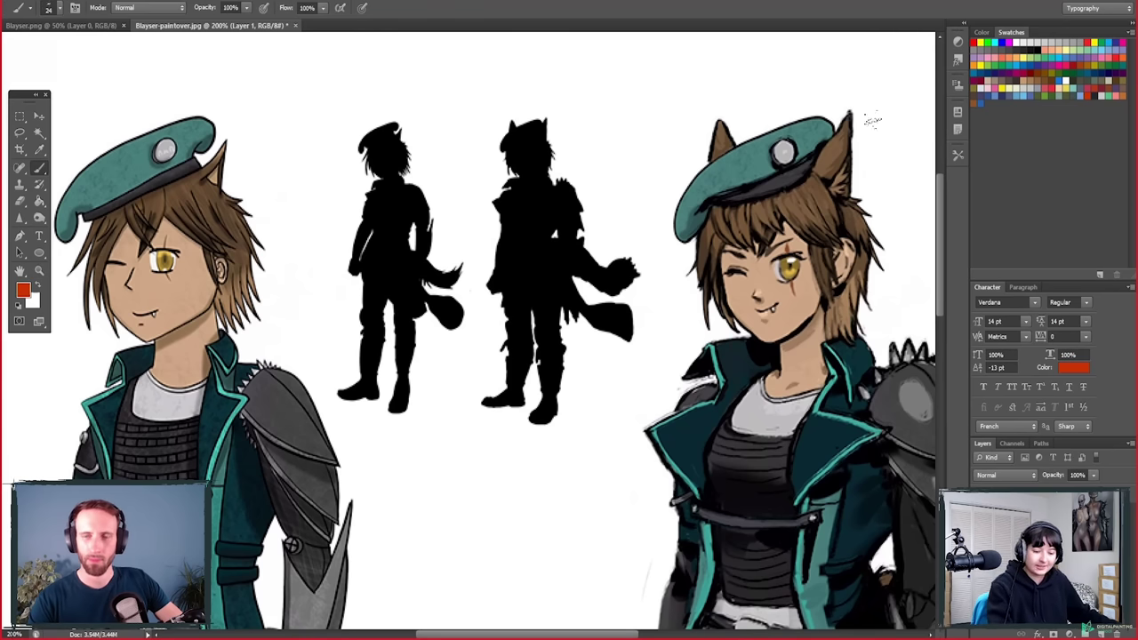
pyautogui.moveTo(824, 130)
pyautogui.mouseDown()
pyautogui.moveTo(809, 151)
pyautogui.moveTo(816, 138)
pyautogui.mouseUp()
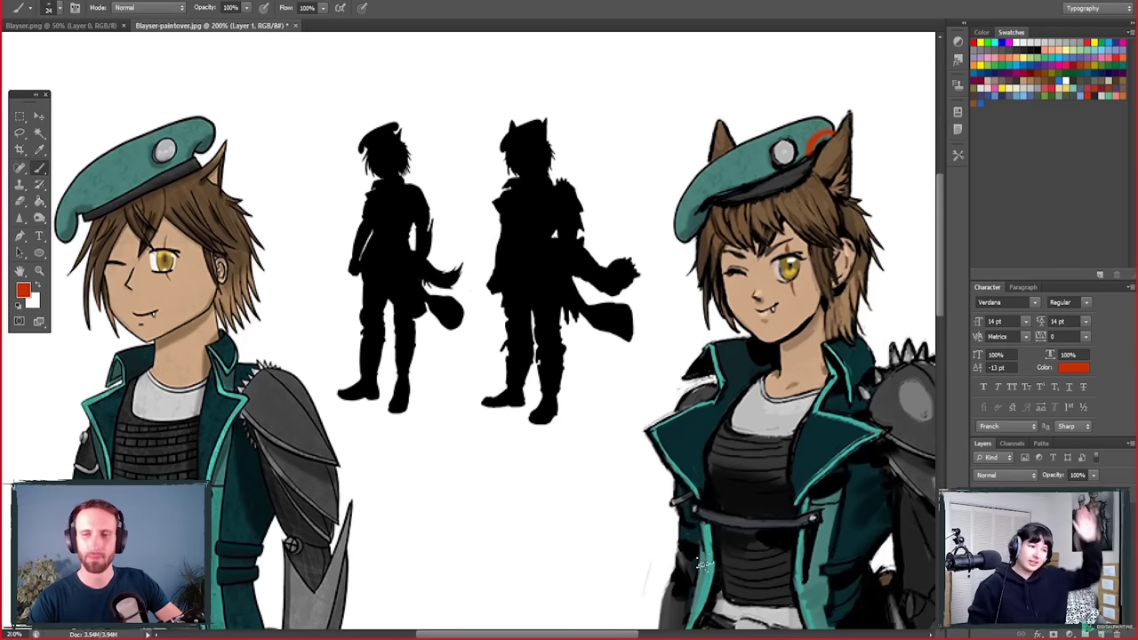
pyautogui.hotkey('ctrl', 'z')
# Step: Paint magenta curves along the original character's shirt neckline and the upper edge of the chest armor
pyautogui.moveTo(604, 553)
pyautogui.mouseDown()
pyautogui.moveTo(578, 529)
pyautogui.moveTo(569, 546)
pyautogui.mouseUp()
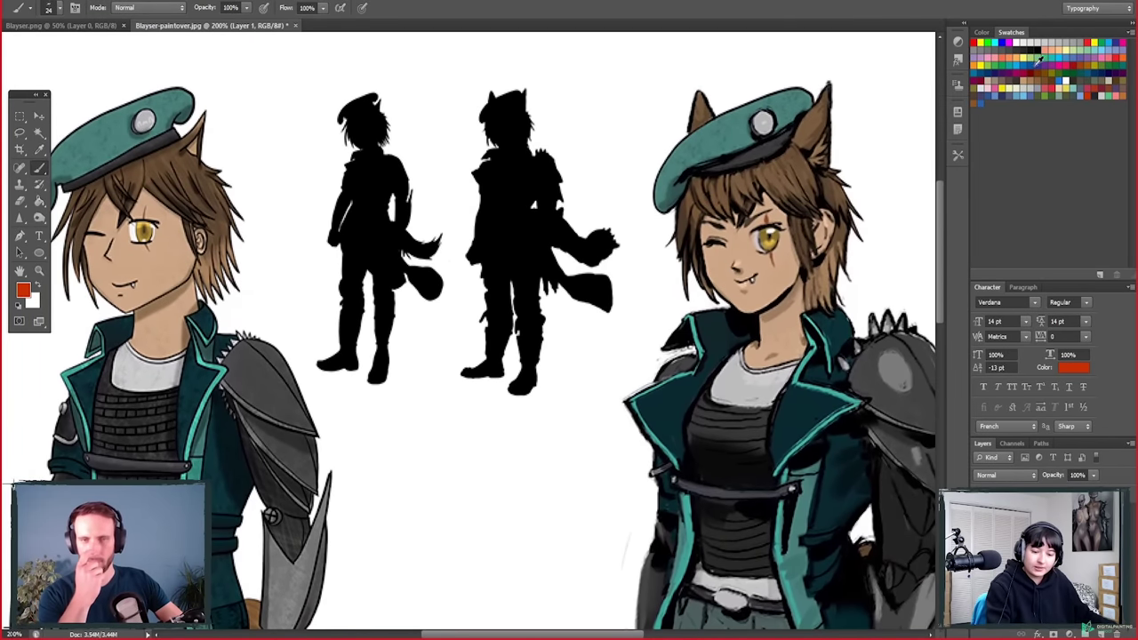
pyautogui.click(1009, 41)
pyautogui.moveTo(467, 500); pyautogui.dragTo(561, 485)
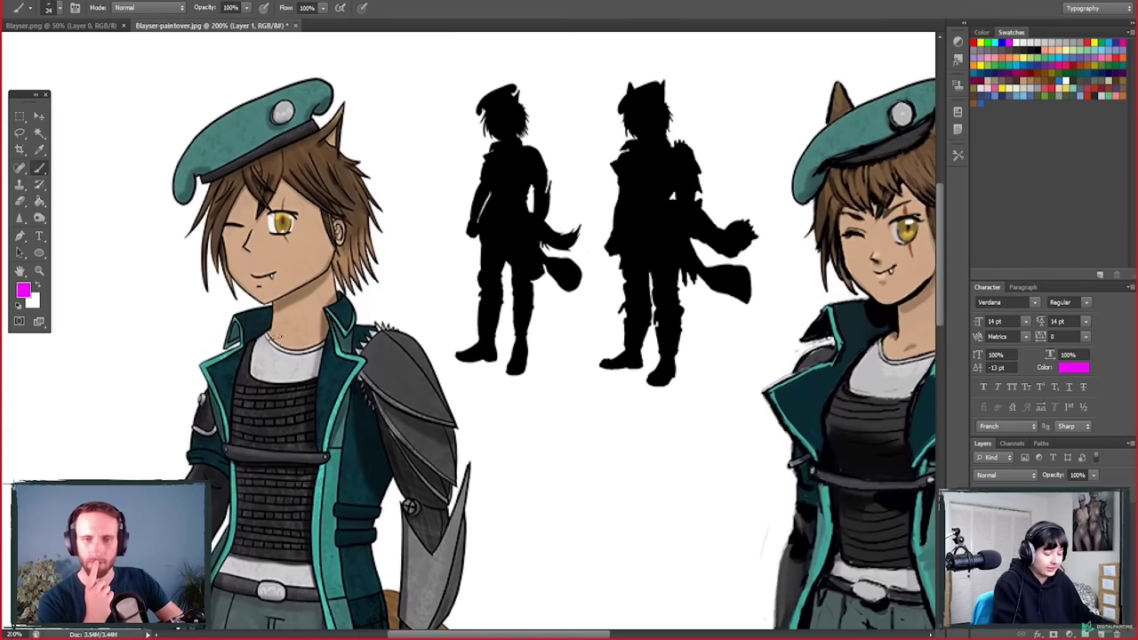
pyautogui.moveTo(263, 332)
pyautogui.mouseDown()
pyautogui.moveTo(316, 350)
pyautogui.moveTo(336, 338)
pyautogui.mouseUp()
pyautogui.moveTo(329, 544); pyautogui.dragTo(436, 491)
pyautogui.moveTo(357, 312)
pyautogui.mouseDown()
pyautogui.moveTo(377, 331)
pyautogui.moveTo(436, 324)
pyautogui.mouseUp()
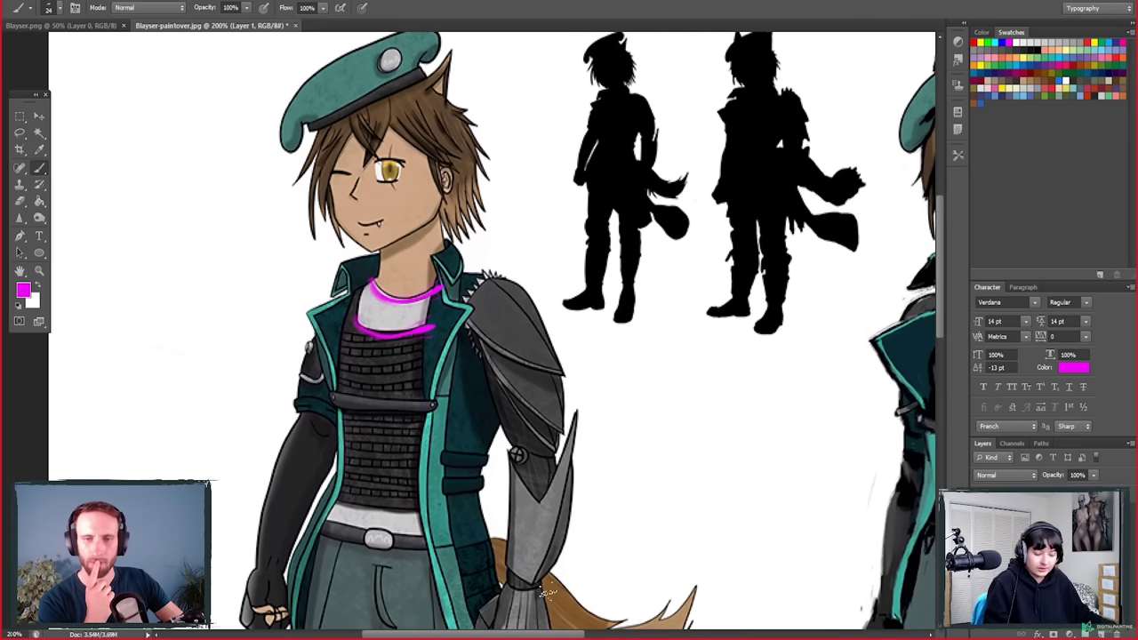
# Step: Paint magenta lines along the original character's lower armor edge and the upper and lower edges of the belt
pyautogui.moveTo(692, 556)
pyautogui.mouseDown()
pyautogui.moveTo(607, 559)
pyautogui.moveTo(622, 498)
pyautogui.mouseUp()
pyautogui.moveTo(263, 449); pyautogui.dragTo(366, 455)
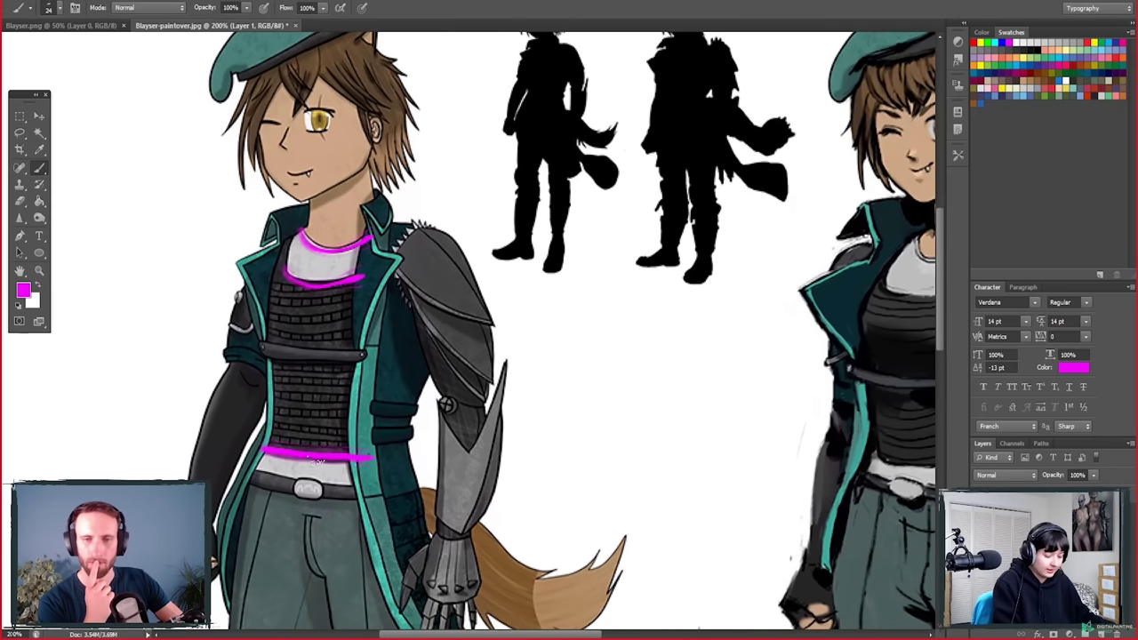
pyautogui.moveTo(252, 465); pyautogui.dragTo(373, 474)
pyautogui.moveTo(245, 488); pyautogui.dragTo(378, 498)
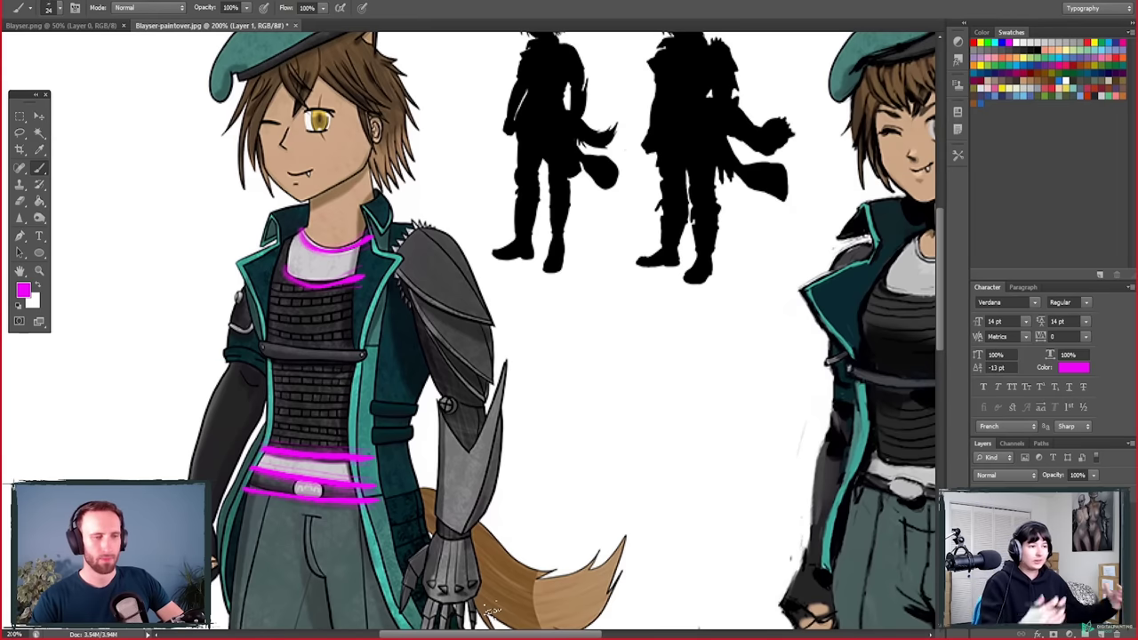
# Step: Sketch a boxy upper torso in black between the two characters, with a neck opening and a side plane
pyautogui.moveTo(655, 503); pyautogui.dragTo(584, 525)
pyautogui.press('d')
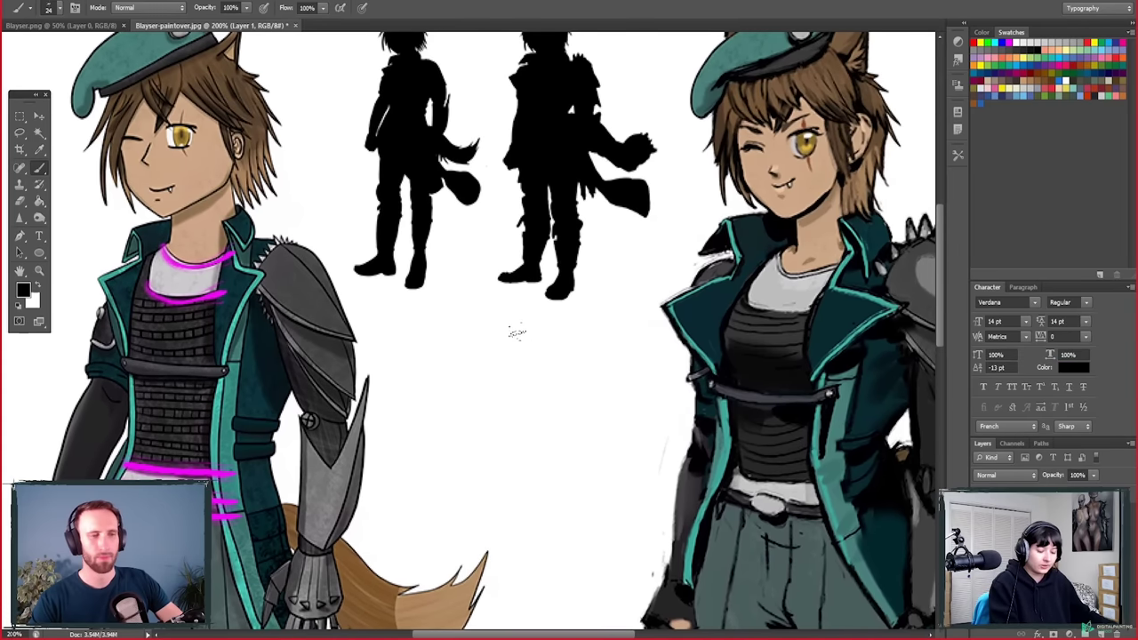
pyautogui.moveTo(508, 335)
pyautogui.mouseDown()
pyautogui.moveTo(490, 338)
pyautogui.moveTo(503, 336)
pyautogui.moveTo(462, 404)
pyautogui.moveTo(460, 468)
pyautogui.moveTo(558, 446)
pyautogui.moveTo(580, 357)
pyautogui.moveTo(594, 432)
pyautogui.mouseUp()
pyautogui.moveTo(562, 341)
pyautogui.mouseDown()
pyautogui.moveTo(593, 365)
pyautogui.moveTo(596, 350)
pyautogui.moveTo(560, 444)
pyautogui.mouseUp()
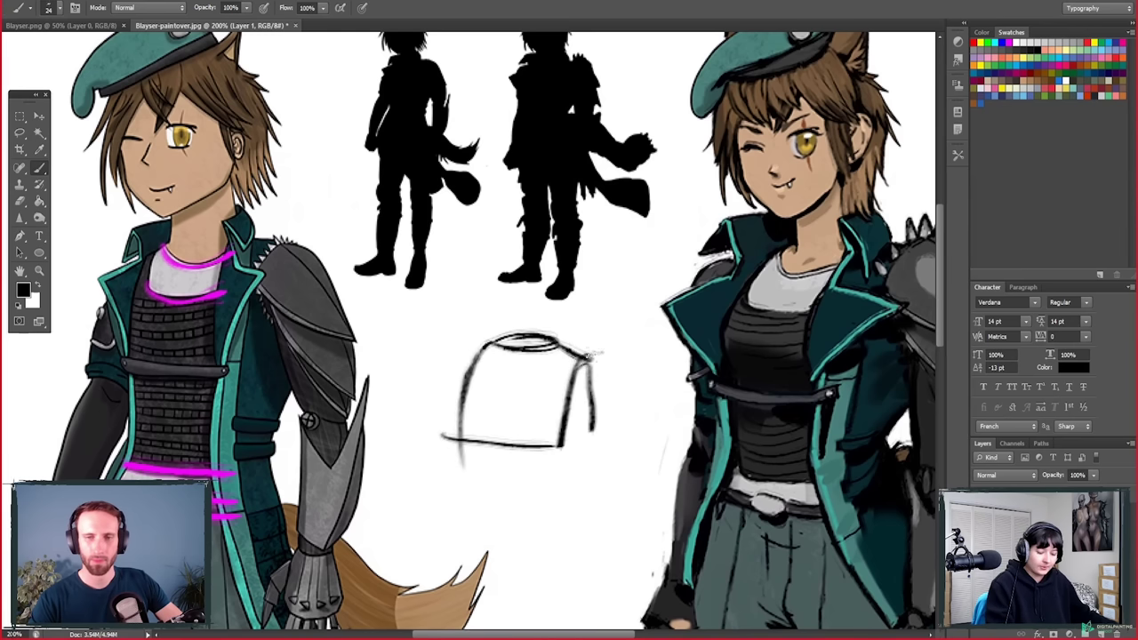
pyautogui.moveTo(594, 349); pyautogui.dragTo(594, 432)
pyautogui.moveTo(594, 426); pyautogui.dragTo(576, 443)
# Step: Sketch a boxy lower torso with a side plane beneath the upper torso block
pyautogui.moveTo(467, 444)
pyautogui.mouseDown()
pyautogui.moveTo(483, 530)
pyautogui.moveTo(474, 516)
pyautogui.moveTo(547, 536)
pyautogui.mouseUp()
pyautogui.moveTo(476, 527); pyautogui.dragTo(548, 538)
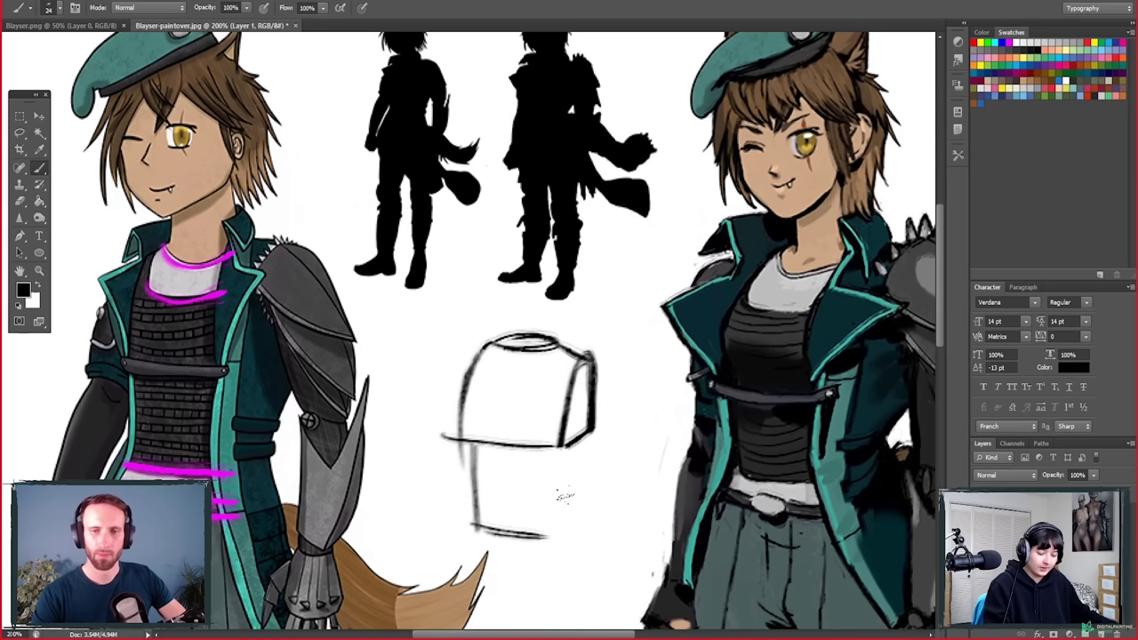
pyautogui.moveTo(565, 449); pyautogui.dragTo(567, 530)
pyautogui.moveTo(590, 438)
pyautogui.mouseDown()
pyautogui.moveTo(584, 513)
pyautogui.moveTo(565, 536)
pyautogui.mouseUp()
pyautogui.moveTo(468, 525)
pyautogui.mouseDown()
pyautogui.moveTo(610, 541)
pyautogui.moveTo(559, 503)
pyautogui.moveTo(442, 508)
pyautogui.moveTo(608, 507)
pyautogui.mouseUp()
# Step: Duplicate the torso sketch so two copies stand side by side, and erase the duplicated magenta marks over the original character
pyautogui.press('v')
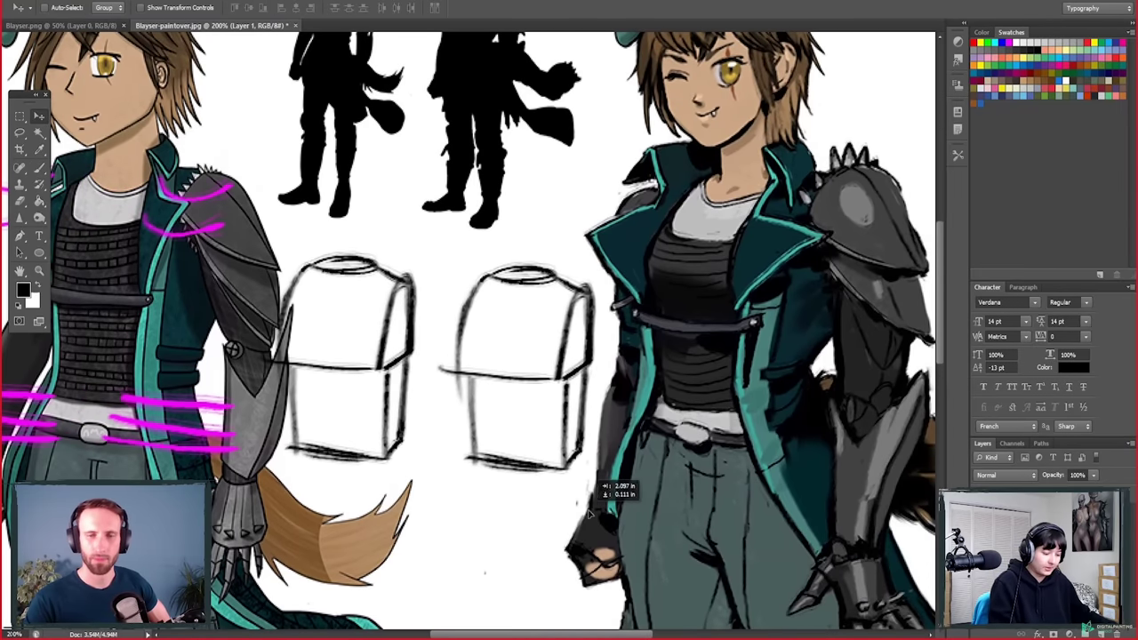
pyautogui.press('e')
pyautogui.moveTo(222, 186); pyautogui.dragTo(178, 227)
pyautogui.moveTo(164, 182); pyautogui.dragTo(147, 222)
pyautogui.moveTo(142, 391)
pyautogui.mouseDown()
pyautogui.moveTo(124, 426)
pyautogui.moveTo(205, 427)
pyautogui.moveTo(146, 449)
pyautogui.mouseUp()
# Step: Rework the second torso sketch with a rounded bottom edge, a curved waist line, a darker neck opening and a curved shirt neckline
pyautogui.press('b')
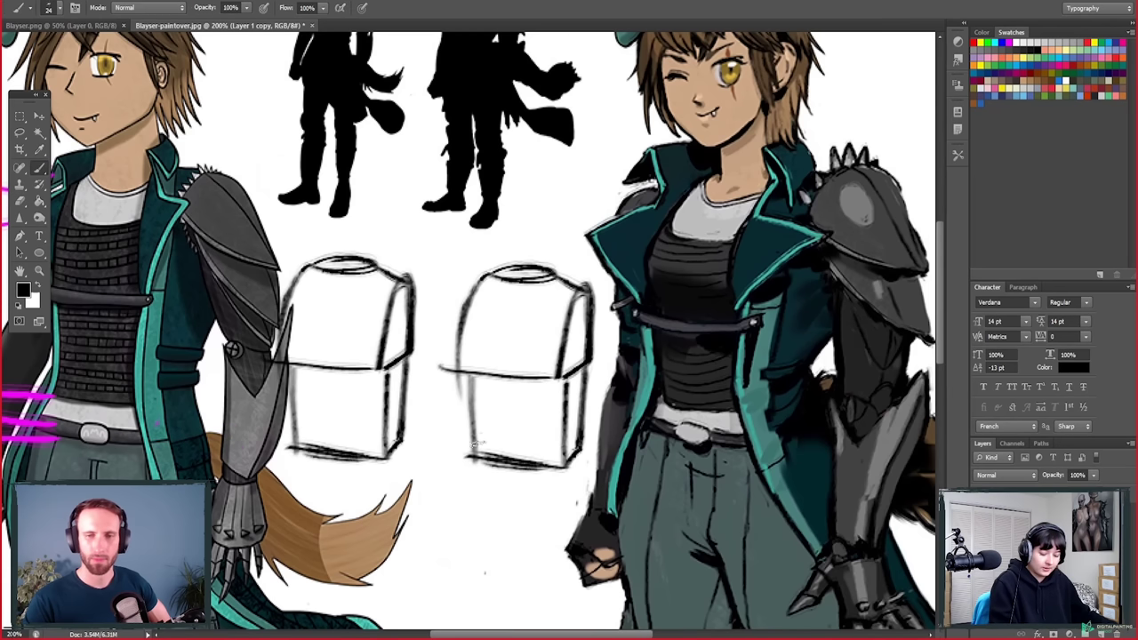
pyautogui.moveTo(496, 456)
pyautogui.mouseDown()
pyautogui.moveTo(565, 455)
pyautogui.moveTo(560, 464)
pyautogui.moveTo(493, 456)
pyautogui.mouseUp()
pyautogui.press('e')
pyautogui.moveTo(489, 358)
pyautogui.mouseDown()
pyautogui.moveTo(467, 365)
pyautogui.moveTo(551, 373)
pyautogui.mouseUp()
pyautogui.press('b')
pyautogui.moveTo(455, 357)
pyautogui.mouseDown()
pyautogui.moveTo(583, 369)
pyautogui.moveTo(455, 364)
pyautogui.moveTo(568, 372)
pyautogui.mouseUp()
pyautogui.moveTo(508, 263)
pyautogui.mouseDown()
pyautogui.moveTo(560, 271)
pyautogui.moveTo(498, 266)
pyautogui.moveTo(562, 272)
pyautogui.moveTo(549, 289)
pyautogui.mouseUp()
pyautogui.moveTo(473, 301)
pyautogui.mouseDown()
pyautogui.moveTo(489, 323)
pyautogui.moveTo(558, 311)
pyautogui.mouseUp()
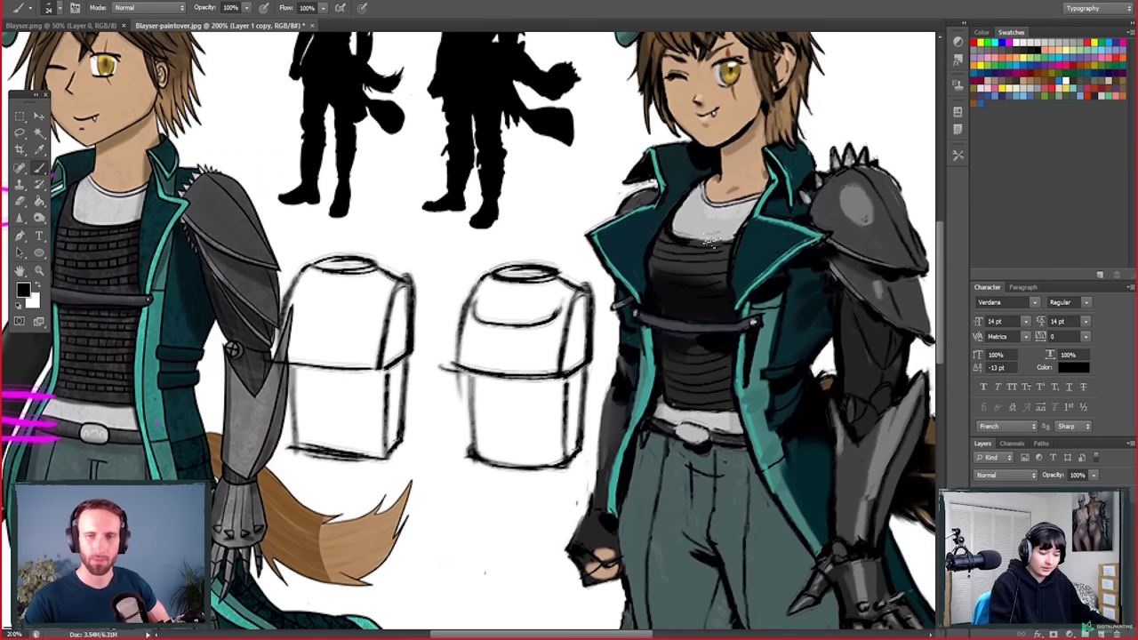
# Step: Draw a curved belt with an oval buckle below the second torso sketch and start the leg's outer line
pyautogui.moveTo(563, 526); pyautogui.dragTo(566, 512)
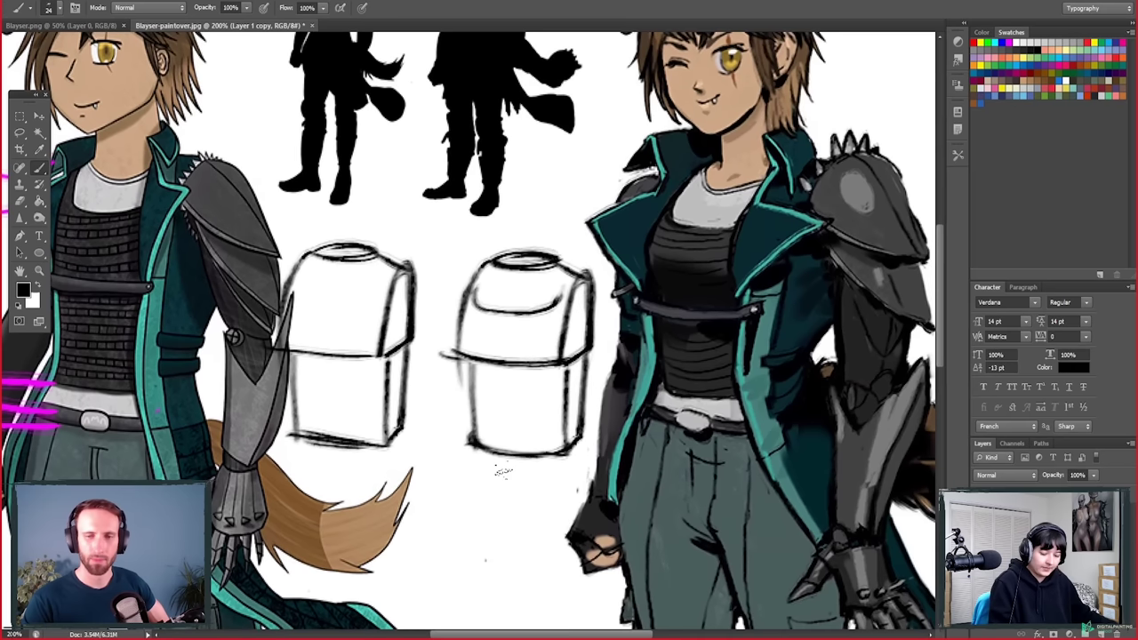
pyautogui.moveTo(508, 452)
pyautogui.mouseDown()
pyautogui.moveTo(498, 457)
pyautogui.moveTo(520, 463)
pyautogui.moveTo(507, 459)
pyautogui.mouseUp()
pyautogui.scroll(-2, 427, 534)
pyautogui.scroll(2, 480, 538)
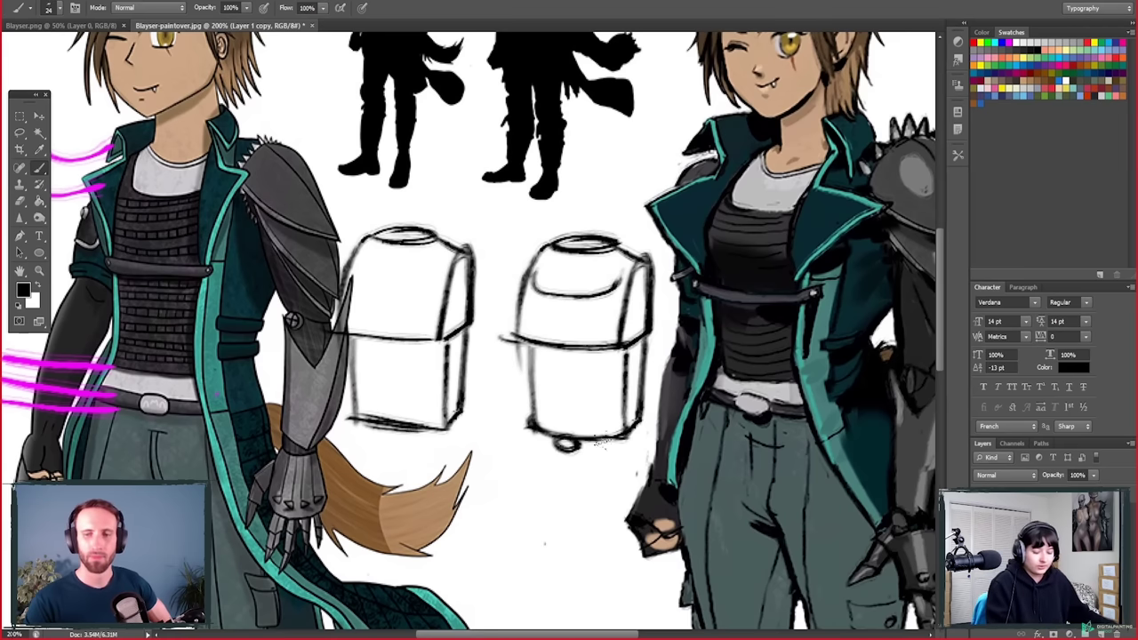
pyautogui.moveTo(531, 433)
pyautogui.mouseDown()
pyautogui.moveTo(643, 438)
pyautogui.moveTo(573, 445)
pyautogui.moveTo(642, 442)
pyautogui.moveTo(583, 458)
pyautogui.mouseUp()
pyautogui.moveTo(520, 440); pyautogui.dragTo(519, 490)
# Step: Erase the remaining magenta marks beside the original character on Layer 1
pyautogui.moveTo(442, 568); pyautogui.dragTo(639, 573)
pyautogui.press('e')
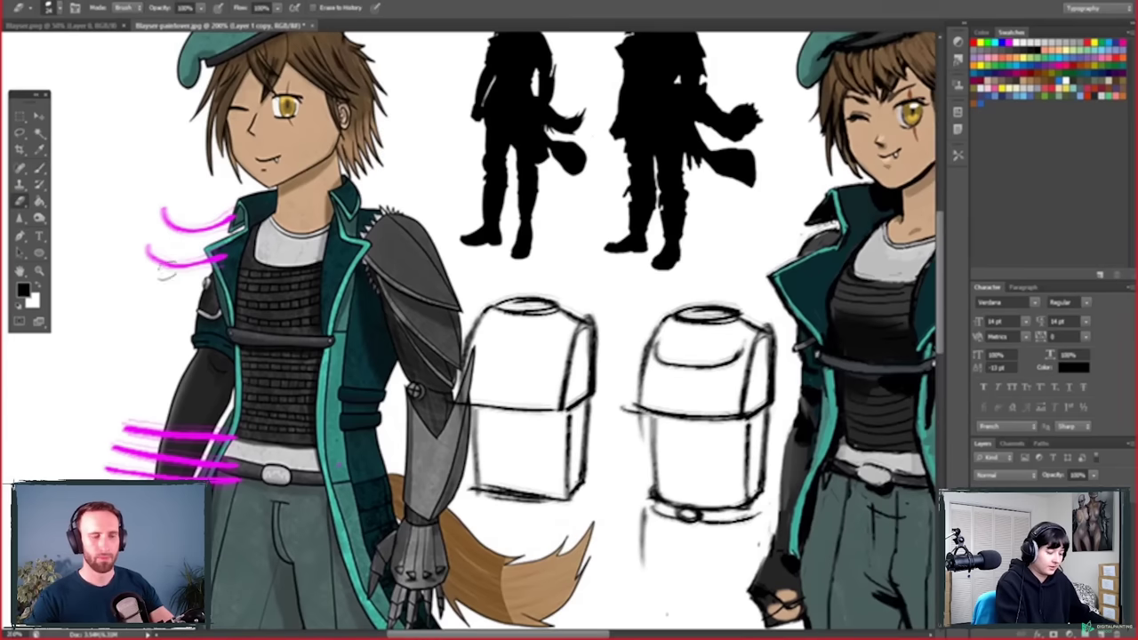
pyautogui.moveTo(229, 218)
pyautogui.mouseDown()
pyautogui.moveTo(215, 259)
pyautogui.moveTo(119, 295)
pyautogui.moveTo(114, 466)
pyautogui.mouseUp()
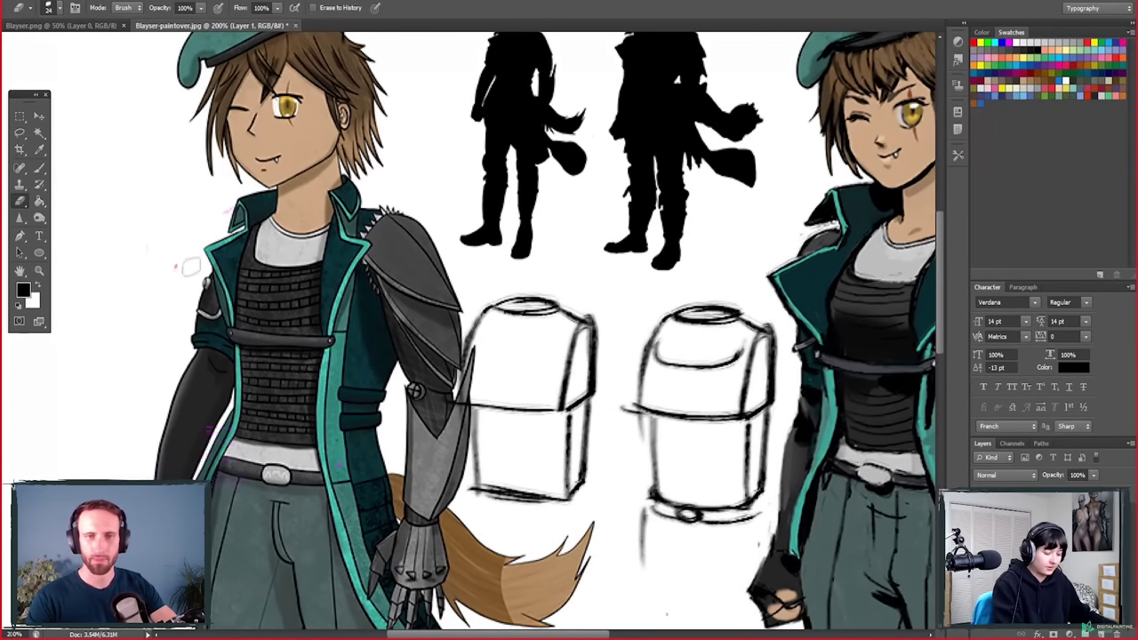
# Step: Paint magenta curves along the repainted character's shirt neckline, upper armor edge, chest strap and two chest armor bands
pyautogui.moveTo(659, 491)
pyautogui.mouseDown()
pyautogui.moveTo(499, 534)
pyautogui.moveTo(598, 540)
pyautogui.mouseUp()
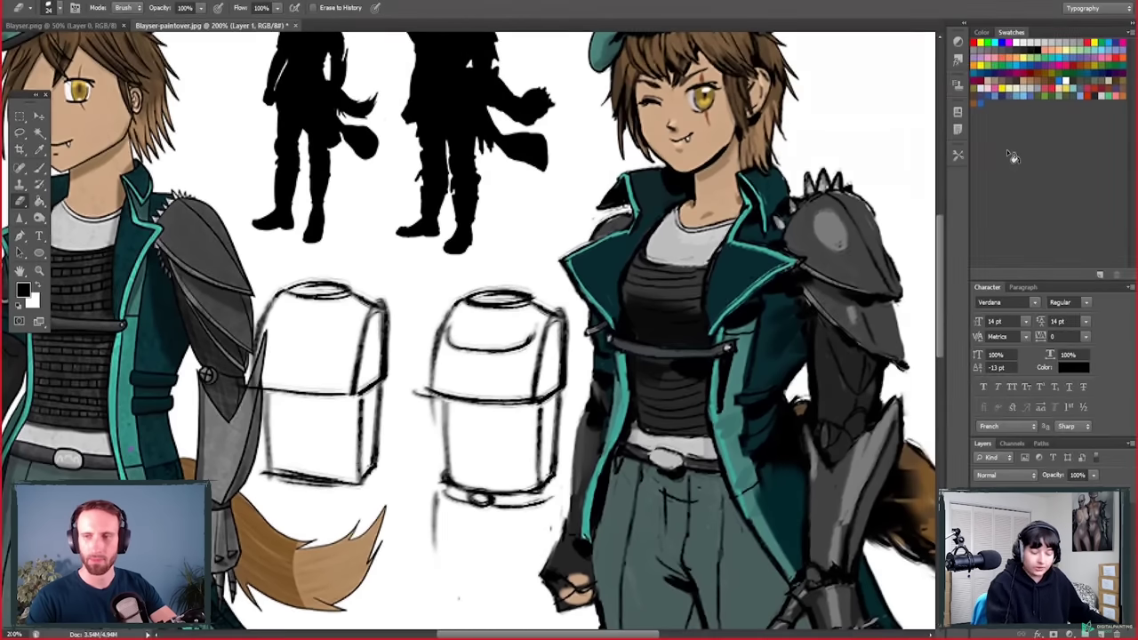
pyautogui.click(1013, 44)
pyautogui.press('b')
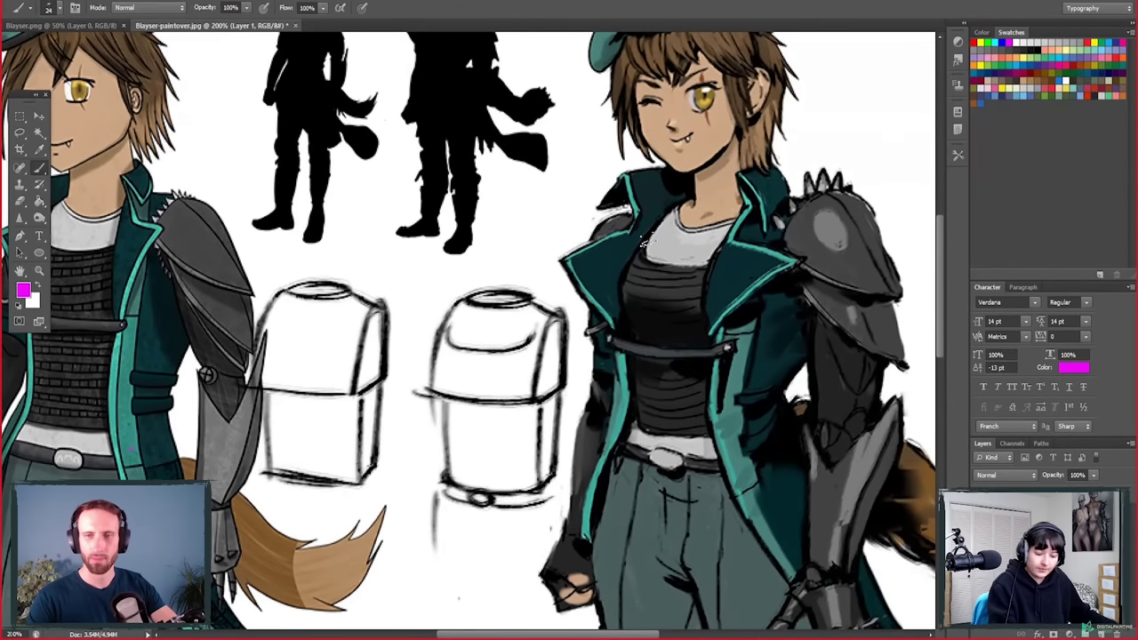
pyautogui.moveTo(659, 257); pyautogui.dragTo(711, 261)
pyautogui.moveTo(680, 205)
pyautogui.mouseDown()
pyautogui.moveTo(711, 228)
pyautogui.moveTo(756, 216)
pyautogui.mouseUp()
pyautogui.moveTo(626, 339); pyautogui.dragTo(729, 346)
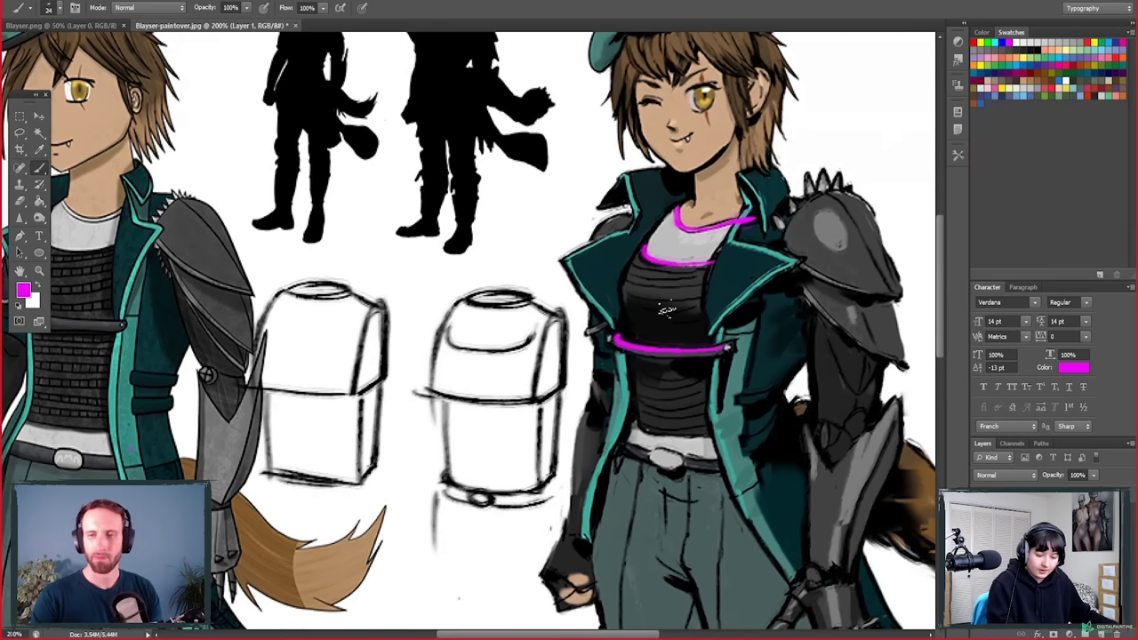
pyautogui.moveTo(625, 282); pyautogui.dragTo(706, 284)
pyautogui.moveTo(626, 296); pyautogui.dragTo(708, 298)
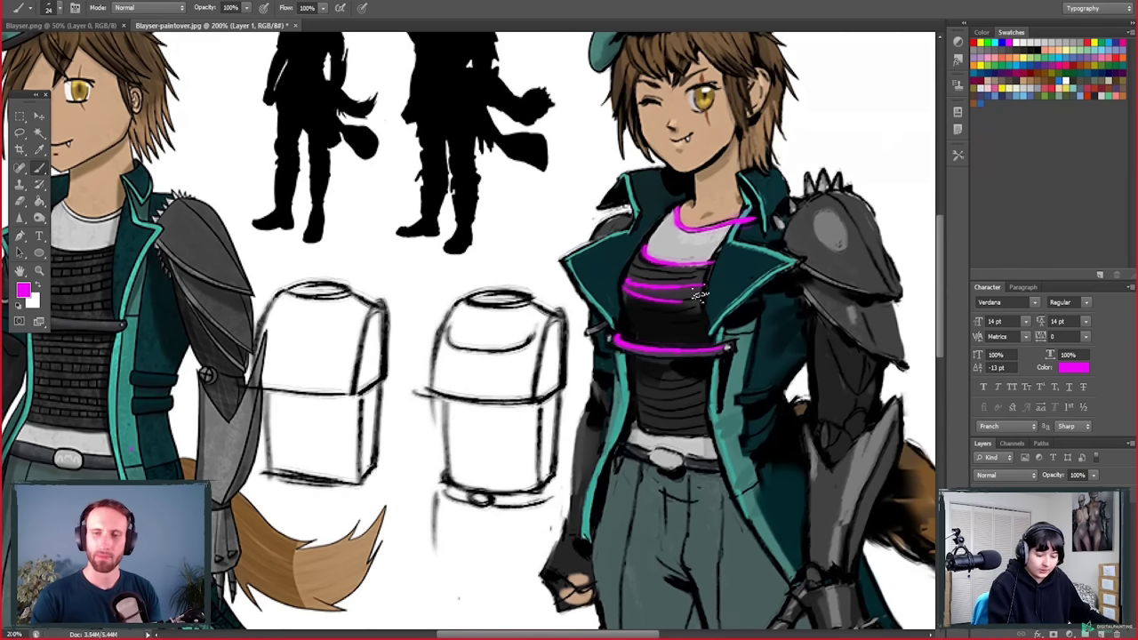
# Step: Mark the rows of the original character's chest armor with magenta lines, and erase those marks
pyautogui.moveTo(417, 436); pyautogui.dragTo(577, 454)
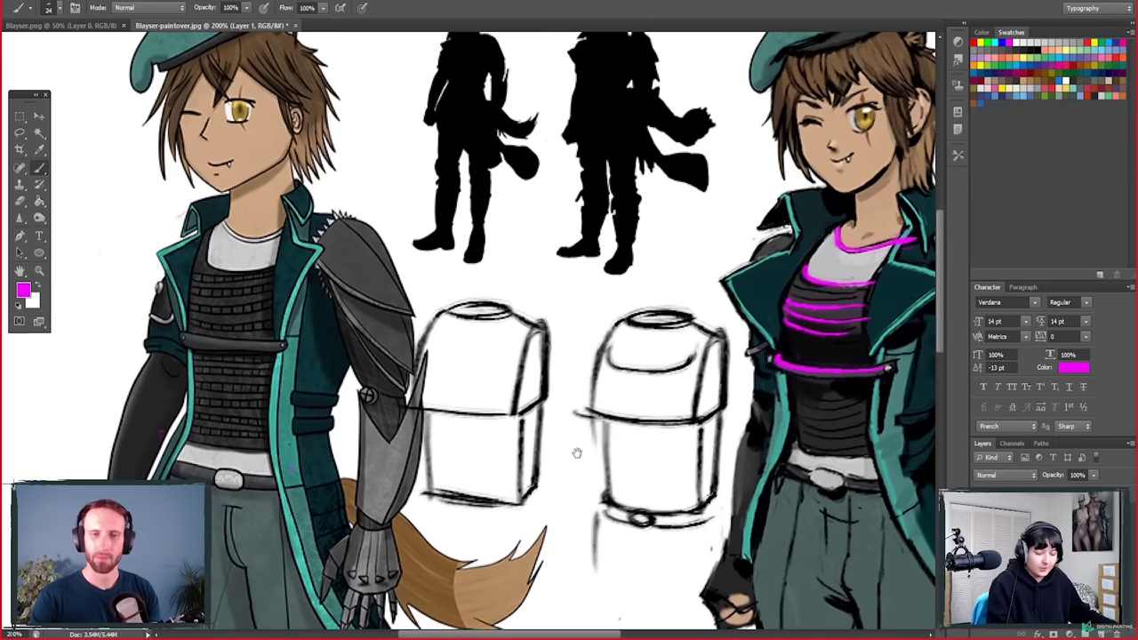
pyautogui.moveTo(203, 304)
pyautogui.mouseDown()
pyautogui.moveTo(281, 297)
pyautogui.moveTo(283, 307)
pyautogui.mouseUp()
pyautogui.moveTo(201, 329); pyautogui.dragTo(258, 325)
pyautogui.press('e')
pyautogui.moveTo(191, 297)
pyautogui.mouseDown()
pyautogui.moveTo(213, 328)
pyautogui.moveTo(280, 299)
pyautogui.mouseUp()
# Step: Paint magenta curves across the repainted character's lower armor, its bottom edge and the belt
pyautogui.moveTo(787, 520)
pyautogui.mouseDown()
pyautogui.moveTo(741, 516)
pyautogui.moveTo(634, 471)
pyautogui.mouseUp()
pyautogui.press('b')
pyautogui.moveTo(643, 359); pyautogui.dragTo(721, 363)
pyautogui.moveTo(650, 407); pyautogui.dragTo(723, 411)
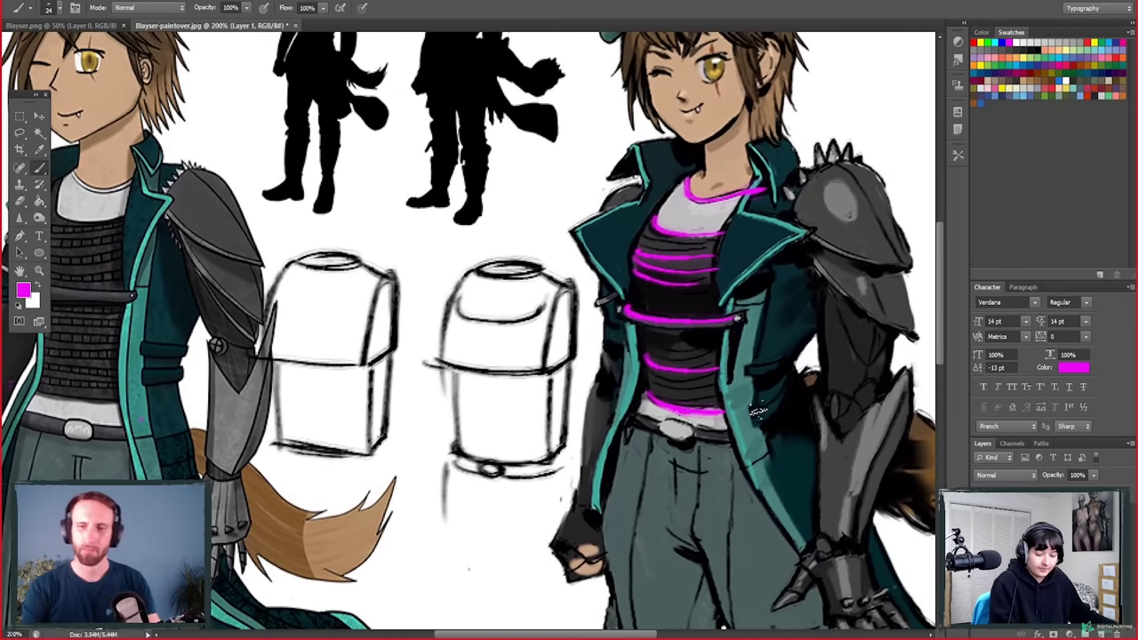
pyautogui.moveTo(636, 422)
pyautogui.mouseDown()
pyautogui.moveTo(668, 418)
pyautogui.moveTo(734, 427)
pyautogui.mouseUp()
pyautogui.moveTo(652, 428)
pyautogui.mouseDown()
pyautogui.moveTo(753, 411)
pyautogui.moveTo(698, 440)
pyautogui.moveTo(787, 449)
pyautogui.mouseUp()
# Step: Erase the magenta curves at the repainted character's waist and belt
pyautogui.press('e')
pyautogui.moveTo(599, 551)
pyautogui.mouseDown()
pyautogui.moveTo(613, 582)
pyautogui.moveTo(605, 543)
pyautogui.moveTo(480, 364)
pyautogui.moveTo(531, 329)
pyautogui.moveTo(485, 450)
pyautogui.moveTo(504, 436)
pyautogui.moveTo(411, 542)
pyautogui.moveTo(440, 536)
pyautogui.mouseUp()
pyautogui.press('b')
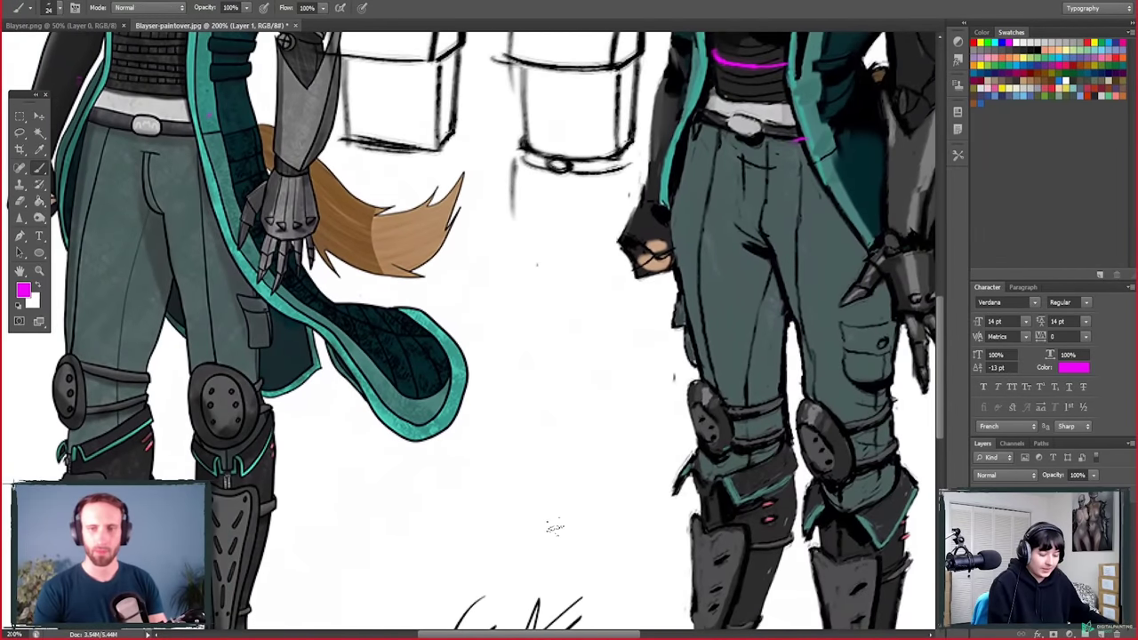
# Step: Mark horizontal magenta lines above and below the original character's knee pads, and erase both lines
pyautogui.moveTo(69, 351); pyautogui.dragTo(239, 356)
pyautogui.moveTo(63, 430); pyautogui.dragTo(257, 430)
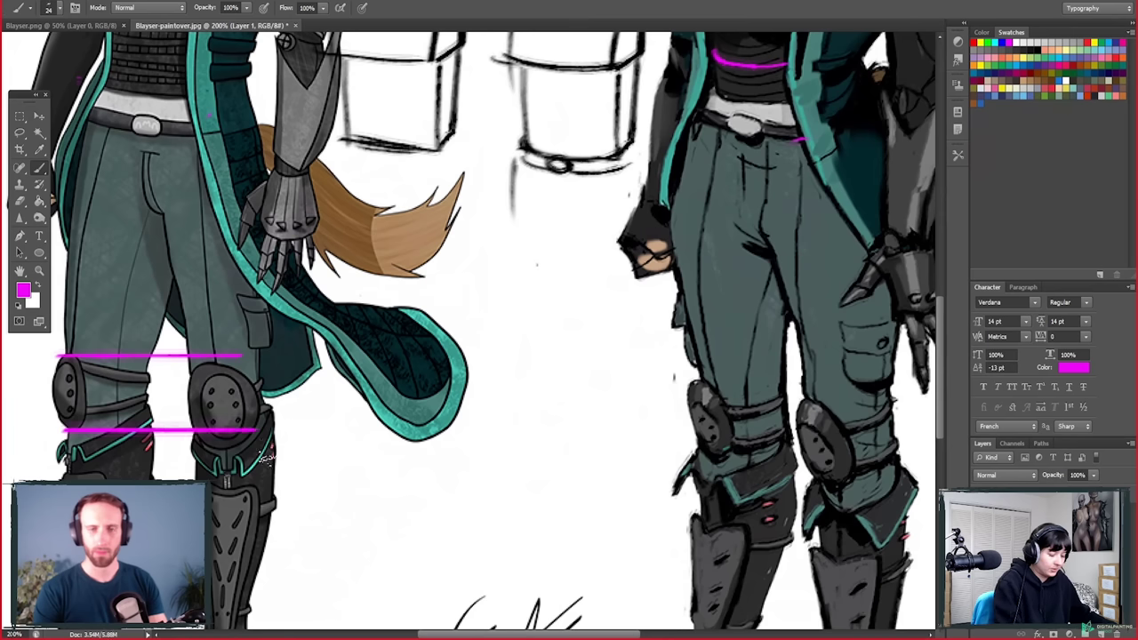
pyautogui.press('e')
pyautogui.moveTo(67, 353)
pyautogui.mouseDown()
pyautogui.moveTo(59, 446)
pyautogui.moveTo(93, 381)
pyautogui.moveTo(156, 377)
pyautogui.moveTo(198, 419)
pyautogui.moveTo(233, 360)
pyautogui.moveTo(266, 438)
pyautogui.mouseUp()
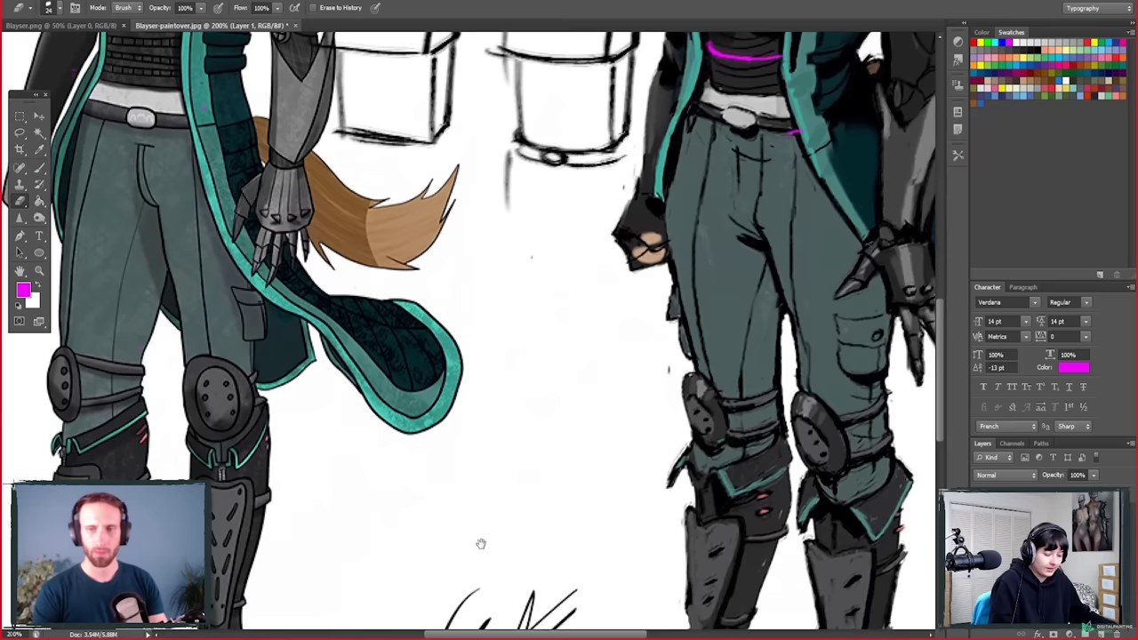
# Step: Paint a short magenta mark on the original character's boot cuff below the front knee pad, and erase it
pyautogui.moveTo(483, 541); pyautogui.dragTo(528, 549)
pyautogui.press('b')
pyautogui.moveTo(271, 349)
pyautogui.mouseDown()
pyautogui.moveTo(238, 429)
pyautogui.moveTo(271, 347)
pyautogui.mouseUp()
pyautogui.moveTo(448, 555)
pyautogui.mouseDown()
pyautogui.moveTo(472, 415)
pyautogui.moveTo(419, 496)
pyautogui.moveTo(417, 538)
pyautogui.mouseUp()
pyautogui.press('e')
pyautogui.moveTo(259, 313)
pyautogui.mouseDown()
pyautogui.moveTo(269, 343)
pyautogui.moveTo(293, 251)
pyautogui.moveTo(334, 330)
pyautogui.mouseUp()
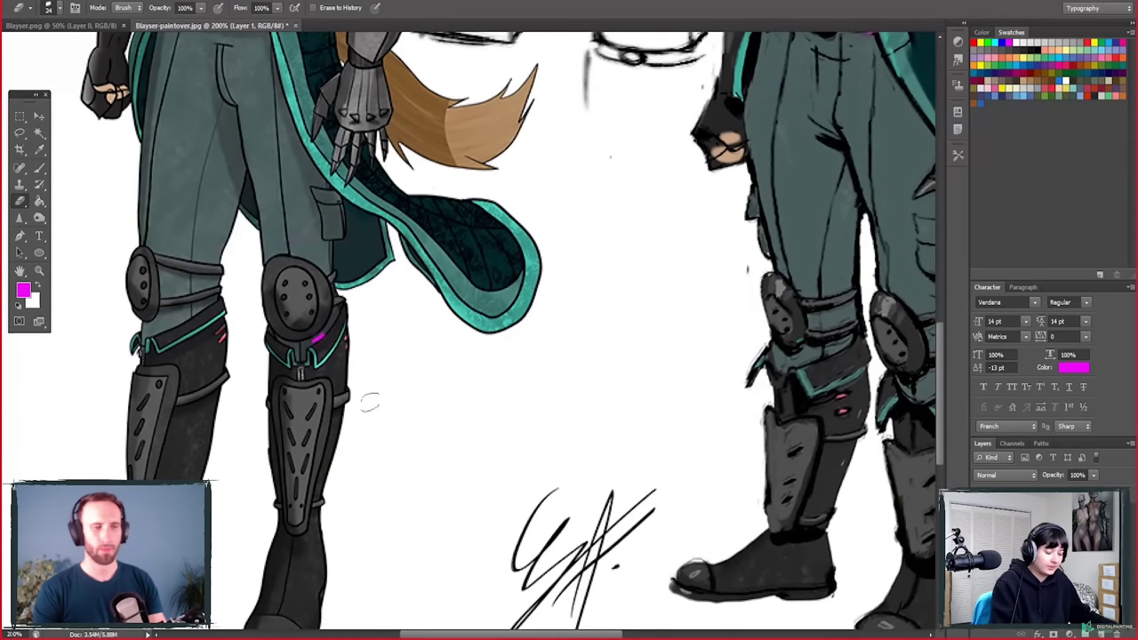
# Step: Circle both knee pads of the repainted character in magenta
pyautogui.moveTo(493, 575); pyautogui.dragTo(467, 488)
pyautogui.moveTo(558, 520); pyautogui.dragTo(520, 536)
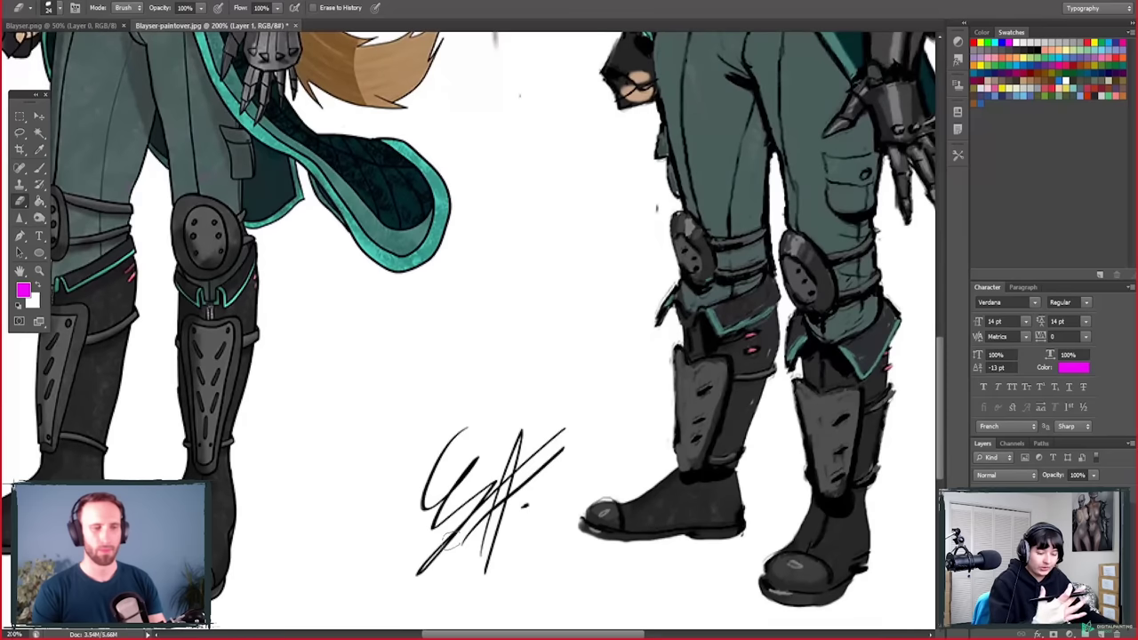
pyautogui.moveTo(636, 540); pyautogui.dragTo(436, 553)
pyautogui.press('b')
pyautogui.moveTo(588, 240)
pyautogui.mouseDown()
pyautogui.moveTo(617, 330)
pyautogui.moveTo(595, 234)
pyautogui.mouseUp()
pyautogui.moveTo(483, 224)
pyautogui.mouseDown()
pyautogui.moveTo(497, 286)
pyautogui.moveTo(522, 278)
pyautogui.moveTo(488, 202)
pyautogui.mouseUp()
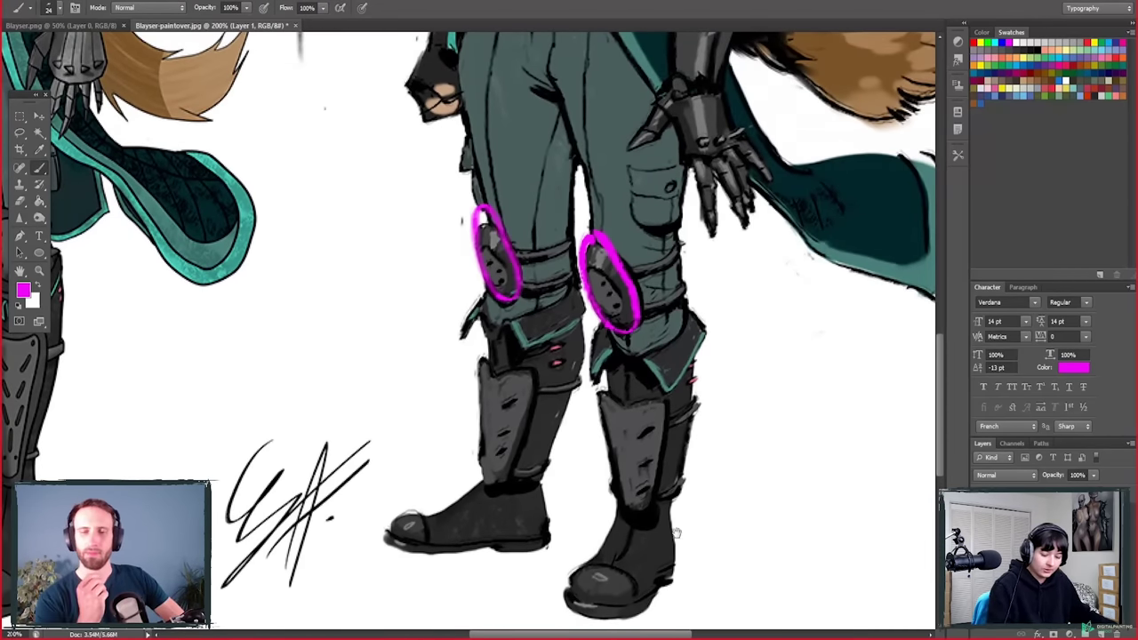
# Step: Draw magenta arrows along both of the repainted character's boots, running from the ankles to the toes
pyautogui.moveTo(703, 547); pyautogui.dragTo(708, 528)
pyautogui.moveTo(513, 474)
pyautogui.mouseDown()
pyautogui.moveTo(460, 508)
pyautogui.moveTo(398, 522)
pyautogui.mouseUp()
pyautogui.moveTo(638, 497)
pyautogui.mouseDown()
pyautogui.moveTo(594, 582)
pyautogui.moveTo(622, 576)
pyautogui.mouseUp()
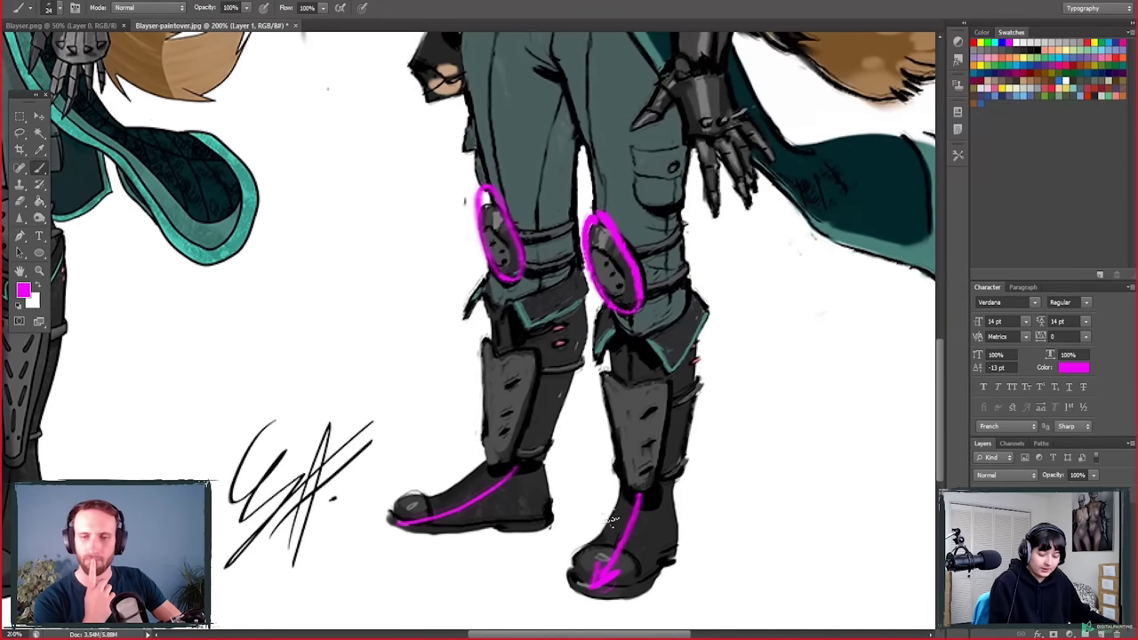
pyautogui.moveTo(411, 510); pyautogui.dragTo(382, 528)
pyautogui.moveTo(383, 528); pyautogui.dragTo(416, 532)
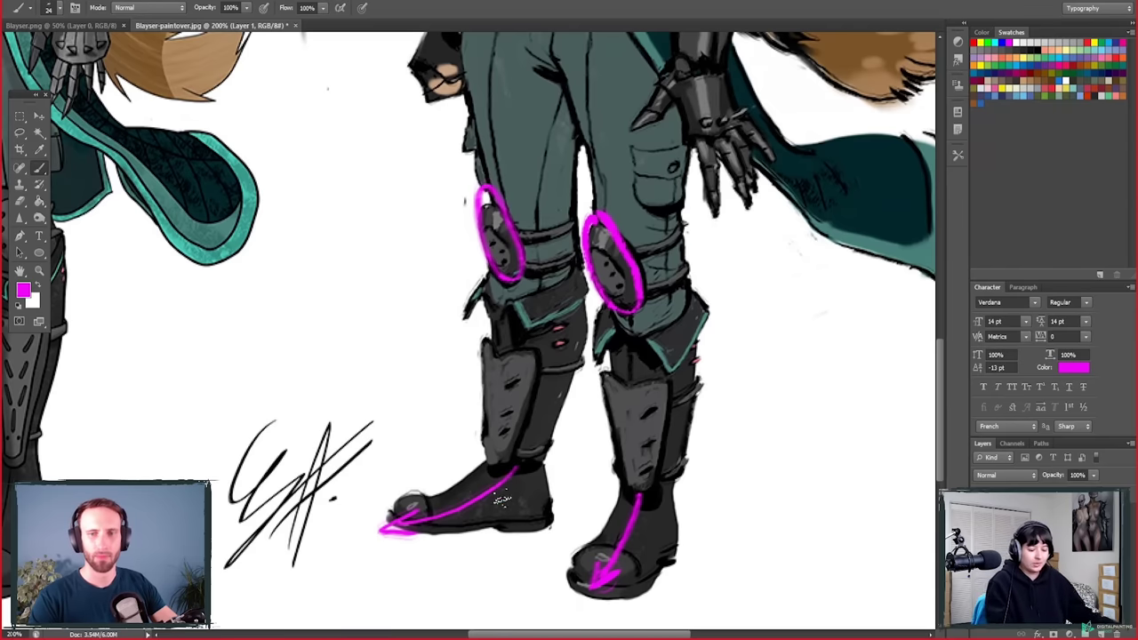
# Step: Erase the magenta direction arrows from the repainted character's boots
pyautogui.moveTo(679, 572); pyautogui.dragTo(765, 527)
pyautogui.press('e')
pyautogui.moveTo(605, 425); pyautogui.dragTo(480, 471)
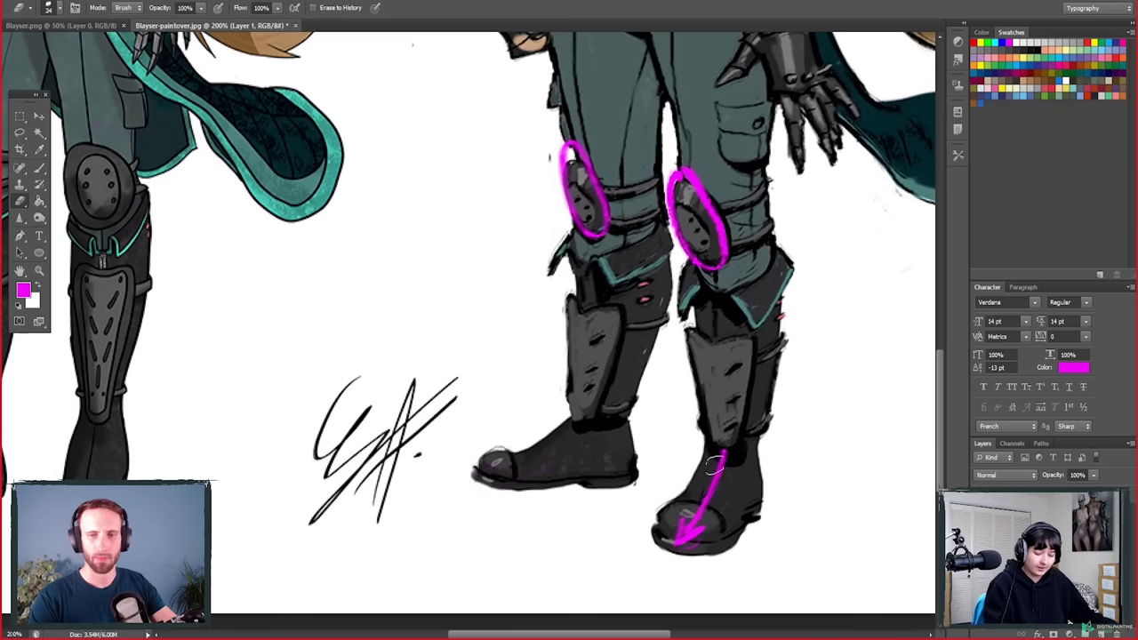
pyautogui.moveTo(725, 449); pyautogui.dragTo(680, 522)
# Step: Hatch the gaps between the knee pads and boot cuffs on both of the original character's legs in magenta
pyautogui.moveTo(472, 548); pyautogui.dragTo(622, 582)
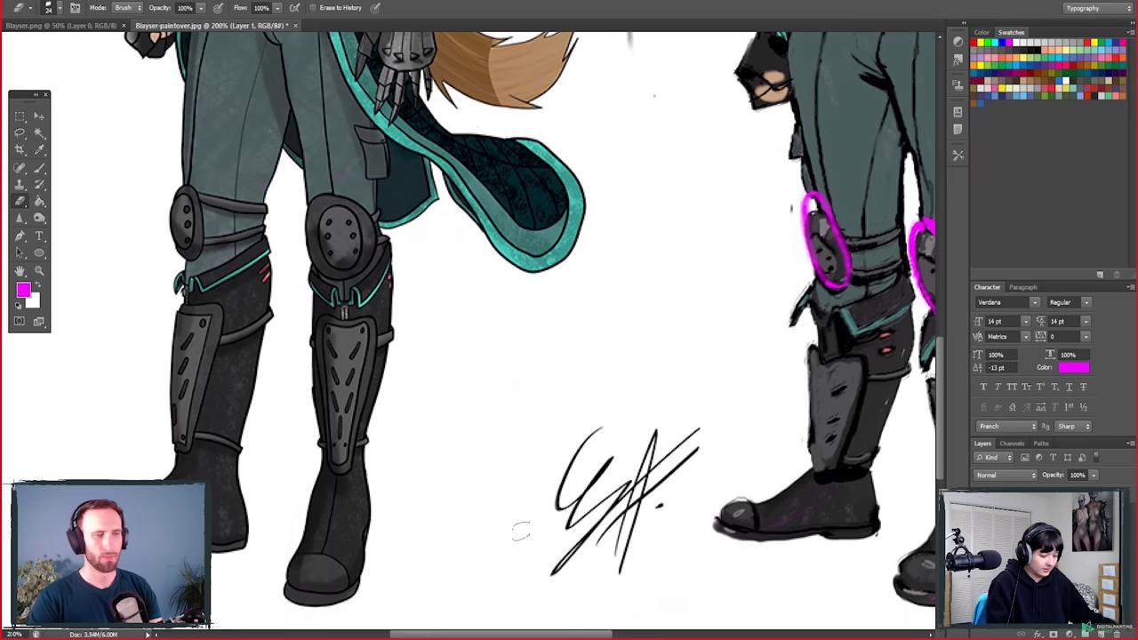
pyautogui.press('b')
pyautogui.moveTo(209, 247)
pyautogui.mouseDown()
pyautogui.moveTo(218, 262)
pyautogui.moveTo(247, 239)
pyautogui.mouseUp()
pyautogui.moveTo(346, 276)
pyautogui.mouseDown()
pyautogui.moveTo(381, 242)
pyautogui.moveTo(345, 283)
pyautogui.mouseUp()
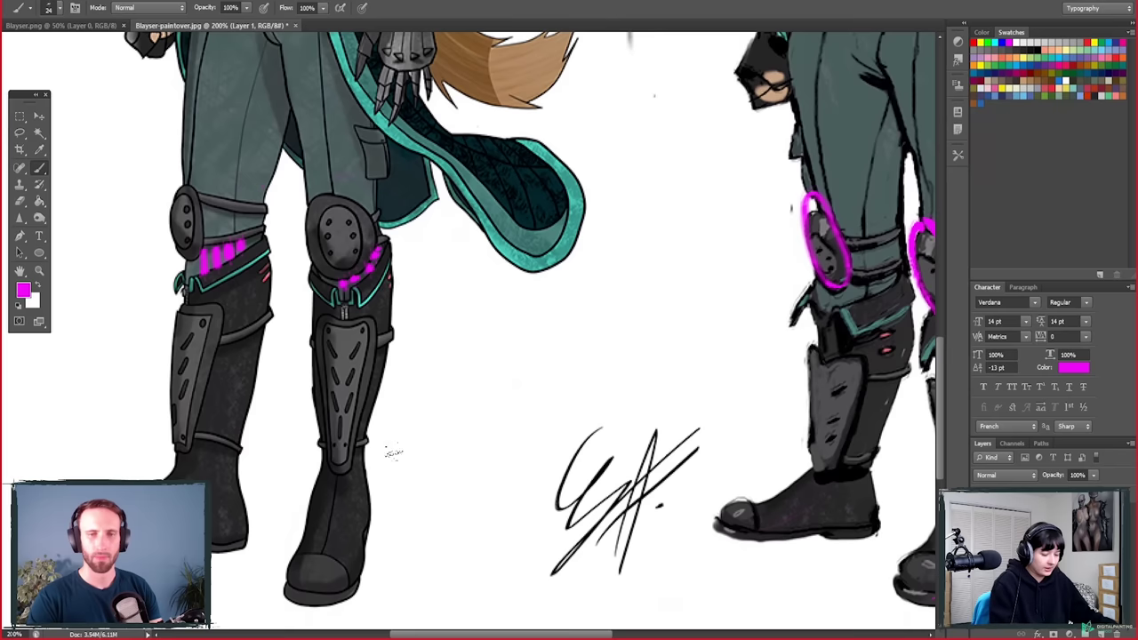
# Step: Erase the magenta hatching above the original character's boot cuffs
pyautogui.moveTo(394, 452); pyautogui.dragTo(463, 439)
pyautogui.press('e')
pyautogui.moveTo(443, 233); pyautogui.dragTo(404, 282)
pyautogui.moveTo(312, 233); pyautogui.dragTo(258, 240)
# Step: Outline and hatch in magenta the trouser areas between the repainted character's knee straps and boot cuffs
pyautogui.moveTo(806, 486); pyautogui.dragTo(438, 495)
pyautogui.press('b')
pyautogui.moveTo(714, 305)
pyautogui.mouseDown()
pyautogui.moveTo(668, 336)
pyautogui.moveTo(698, 292)
pyautogui.moveTo(680, 324)
pyautogui.moveTo(702, 296)
pyautogui.moveTo(693, 320)
pyautogui.mouseUp()
pyautogui.moveTo(538, 290)
pyautogui.mouseDown()
pyautogui.moveTo(565, 272)
pyautogui.moveTo(601, 274)
pyautogui.moveTo(542, 291)
pyautogui.mouseUp()
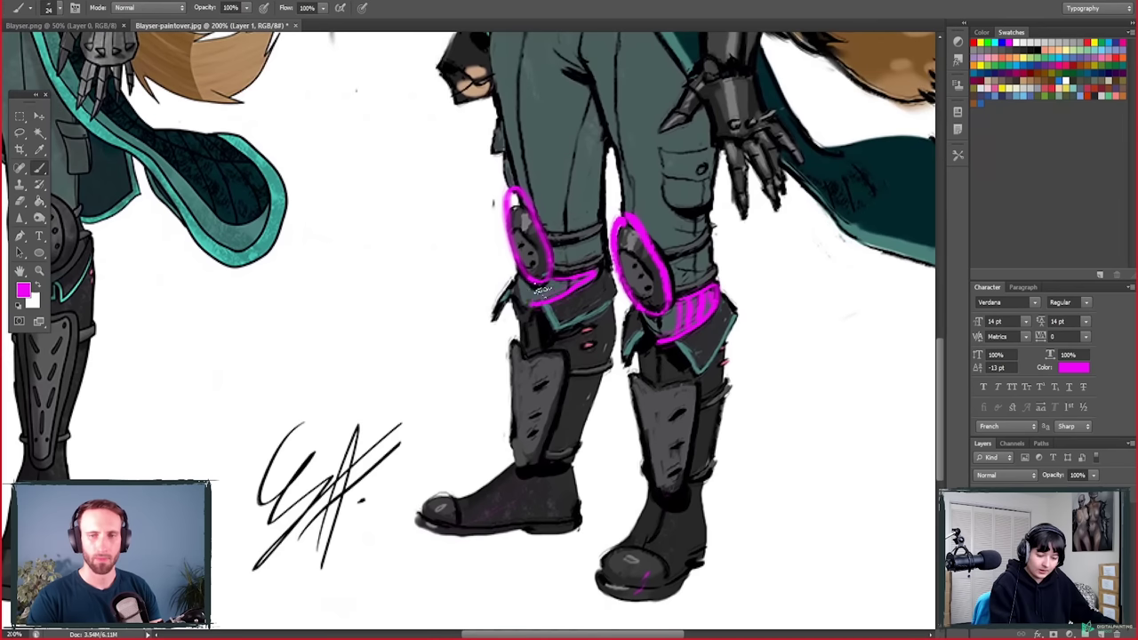
# Step: Erase the magenta outlines and hatching above the repainted character's boot cuffs
pyautogui.moveTo(354, 524)
pyautogui.mouseDown()
pyautogui.moveTo(631, 523)
pyautogui.moveTo(323, 554)
pyautogui.mouseUp()
pyautogui.moveTo(538, 293); pyautogui.dragTo(569, 280)
pyautogui.moveTo(635, 354); pyautogui.dragTo(689, 322)
# Step: Hatch the trouser area below the repainted character's front knee pad in magenta, and undo those strokes
pyautogui.moveTo(380, 499)
pyautogui.mouseDown()
pyautogui.moveTo(680, 450)
pyautogui.moveTo(388, 490)
pyautogui.mouseUp()
pyautogui.press('b')
pyautogui.moveTo(666, 313)
pyautogui.mouseDown()
pyautogui.moveTo(674, 307)
pyautogui.moveTo(680, 322)
pyautogui.moveTo(707, 307)
pyautogui.mouseUp()
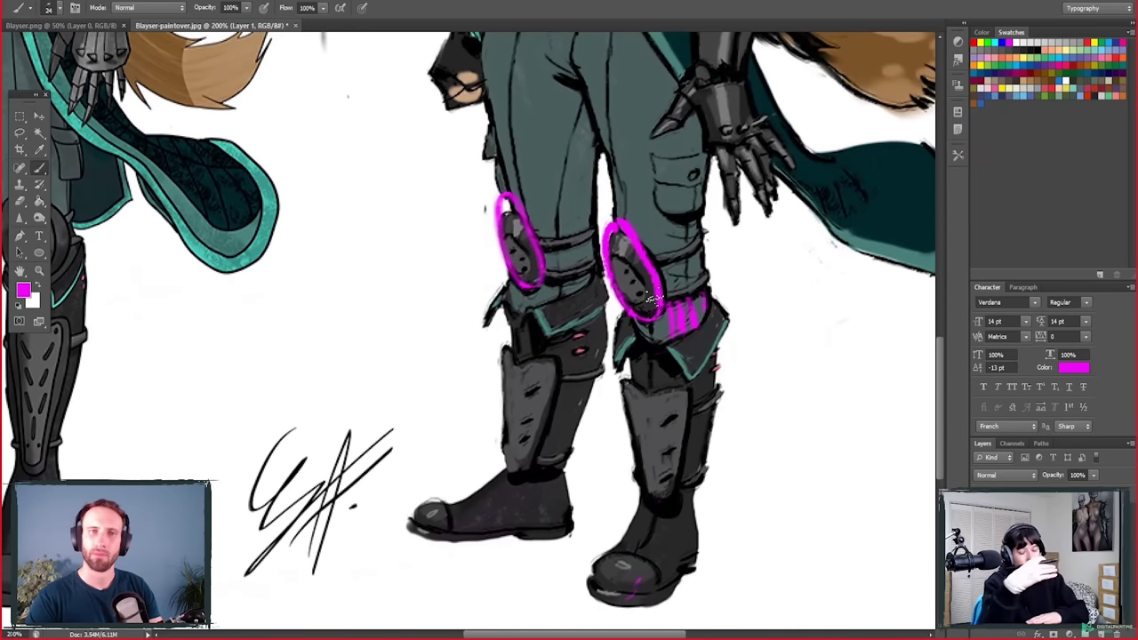
pyautogui.hotkey('ctrl', 'alt', 'z')
pyautogui.hotkey('ctrl', 'alt', 'z')
pyautogui.hotkey('ctrl', 'alt', 'z')
pyautogui.hotkey('ctrl', 'alt', 'z')
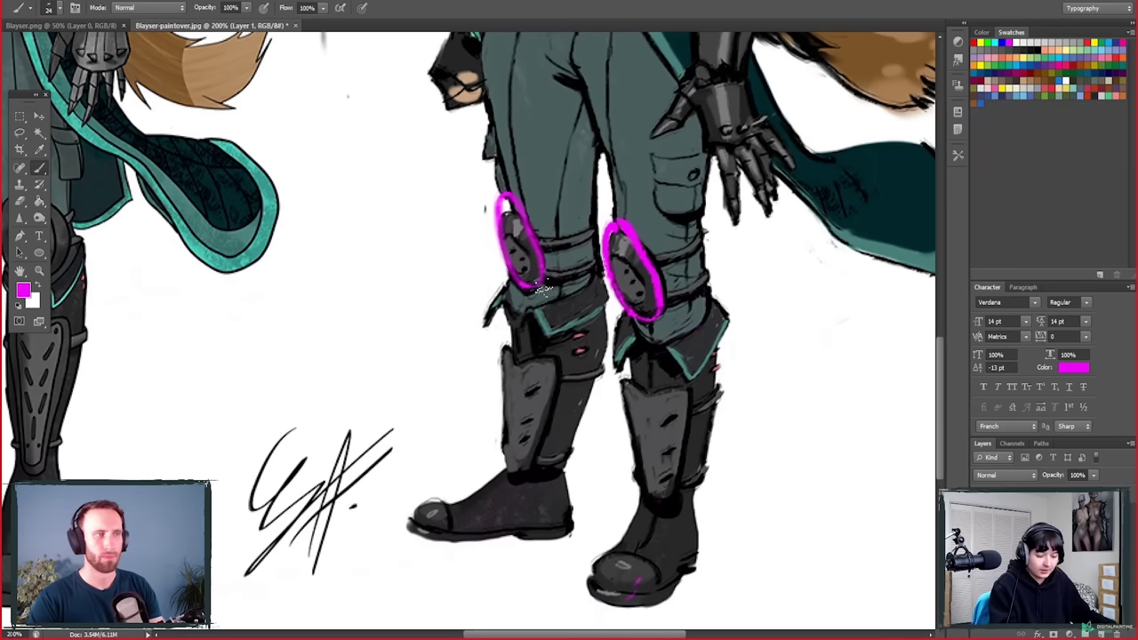
# Step: Hatch the trouser gap on the repainted character's rear leg and trace the original's matching boot cuff edges in magenta
pyautogui.moveTo(538, 299); pyautogui.dragTo(587, 286)
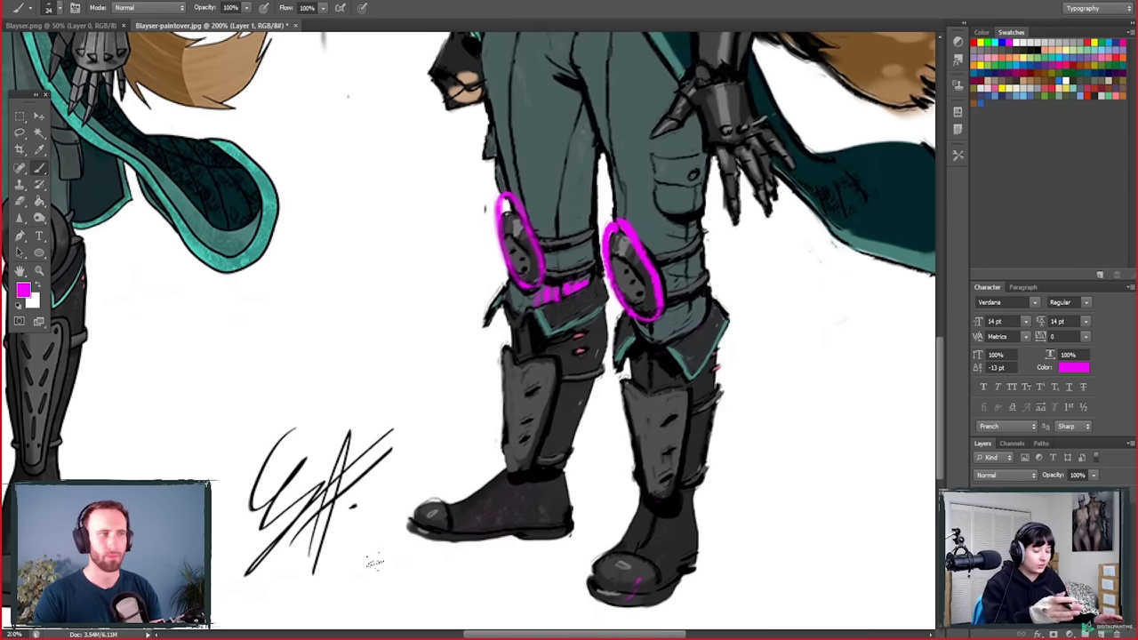
pyautogui.hscroll(-5, 337, 485)
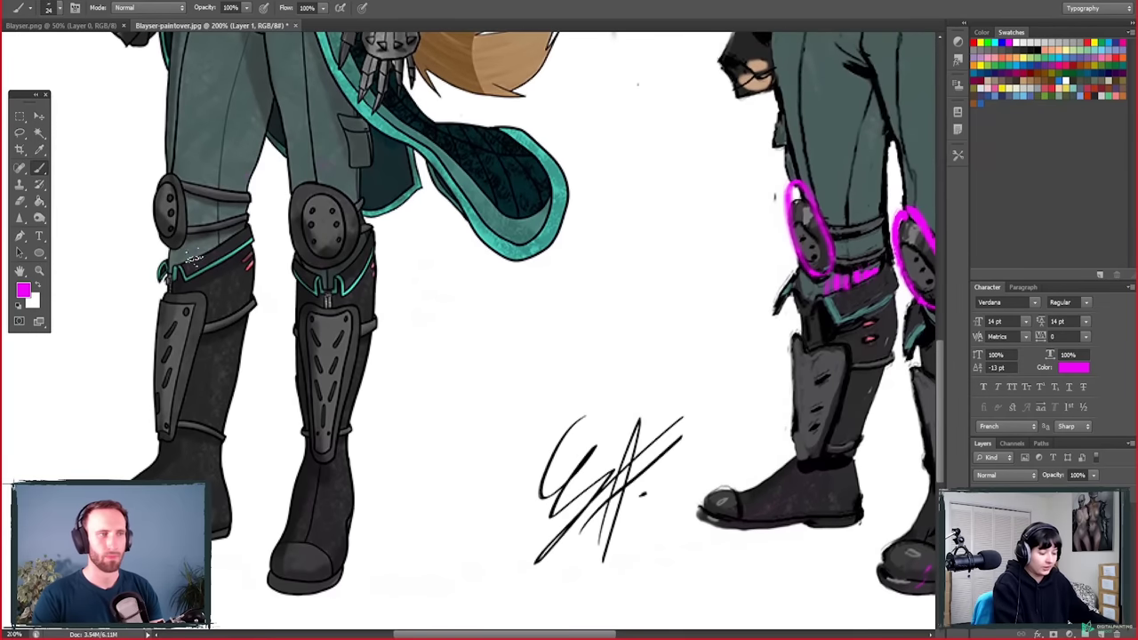
pyautogui.moveTo(176, 263); pyautogui.dragTo(248, 228)
pyautogui.moveTo(175, 277); pyautogui.dragTo(254, 247)
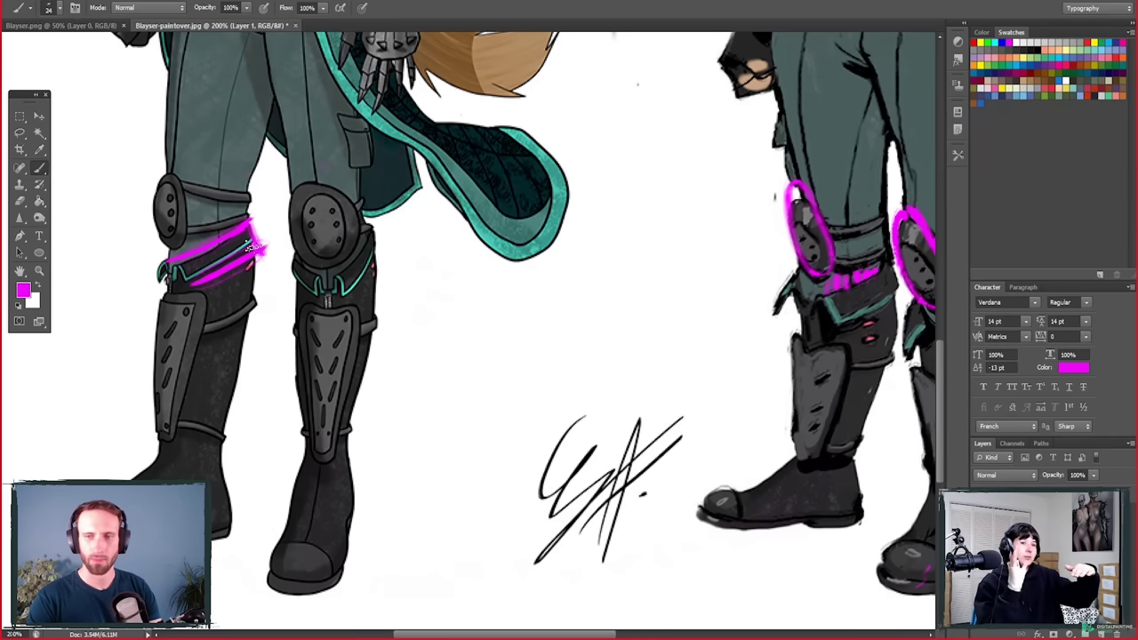
# Step: Erase the magenta marks around the rear boot cuffs of both characters
pyautogui.press('e')
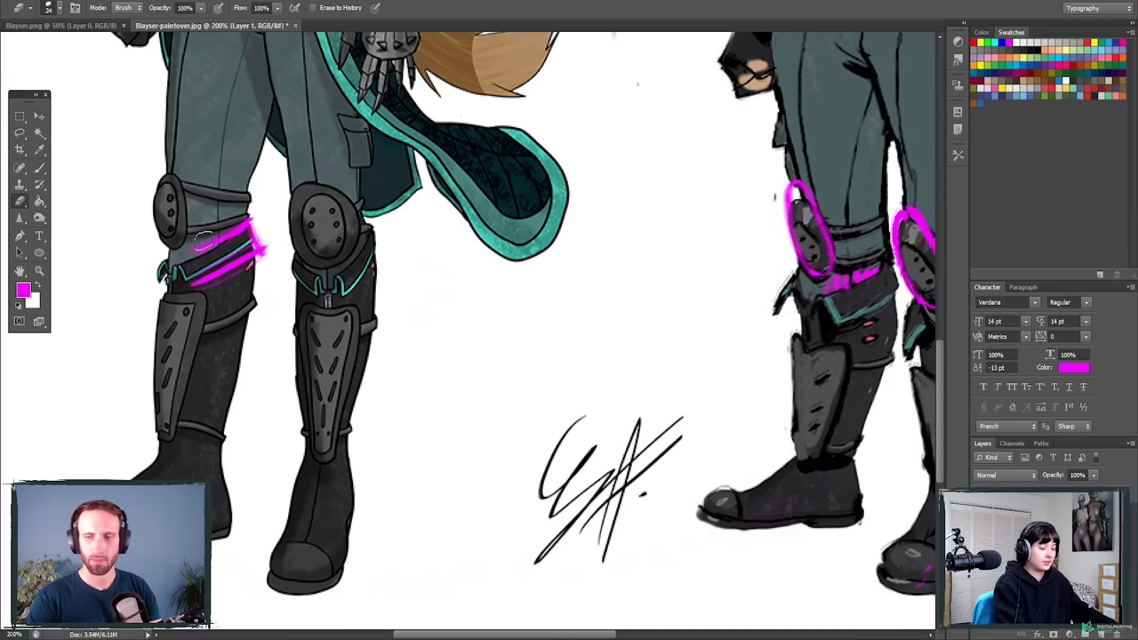
pyautogui.moveTo(238, 256); pyautogui.dragTo(260, 233)
pyautogui.moveTo(669, 501)
pyautogui.mouseDown()
pyautogui.moveTo(655, 534)
pyautogui.moveTo(455, 513)
pyautogui.mouseUp()
pyautogui.moveTo(558, 370)
pyautogui.mouseDown()
pyautogui.moveTo(723, 383)
pyautogui.moveTo(736, 407)
pyautogui.mouseUp()
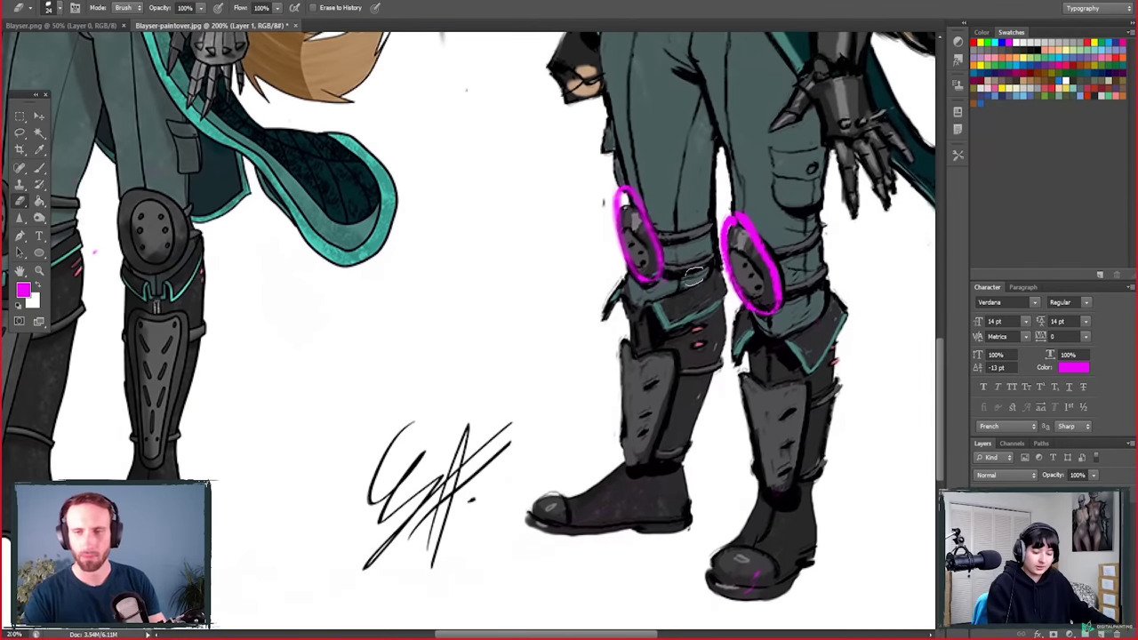
# Step: Paint magenta curves across the ankle straps of both of the original character's boots
pyautogui.moveTo(528, 590)
pyautogui.mouseDown()
pyautogui.moveTo(501, 569)
pyautogui.moveTo(684, 575)
pyautogui.moveTo(447, 569)
pyautogui.moveTo(617, 564)
pyautogui.mouseUp()
pyautogui.moveTo(351, 551); pyautogui.dragTo(618, 548)
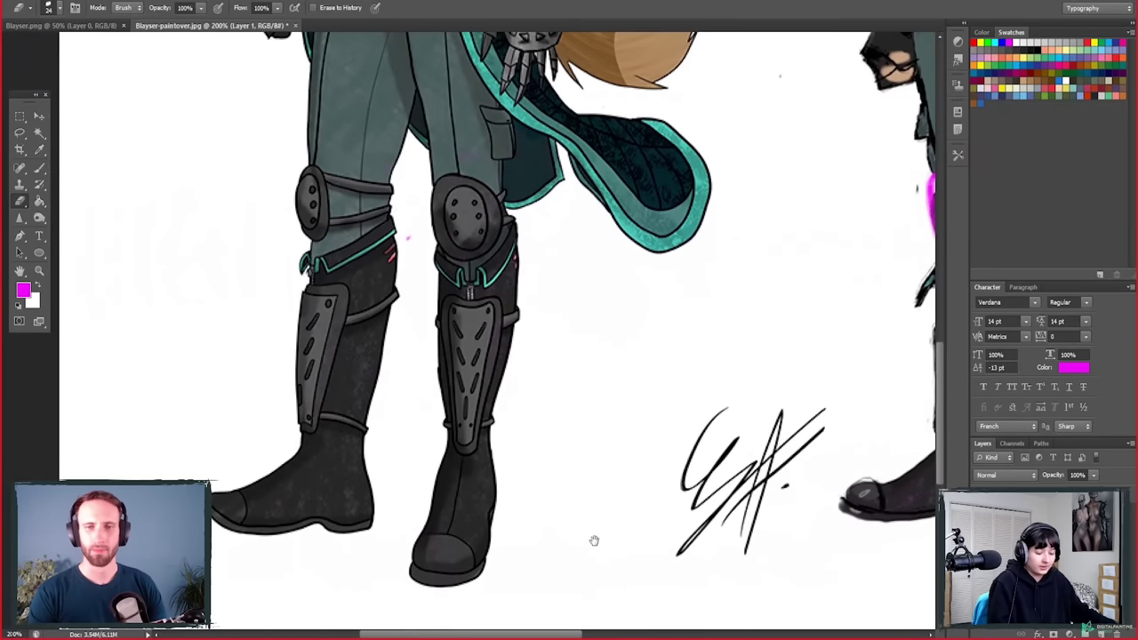
pyautogui.press('b')
pyautogui.moveTo(309, 413)
pyautogui.mouseDown()
pyautogui.moveTo(381, 429)
pyautogui.moveTo(502, 420)
pyautogui.mouseUp()
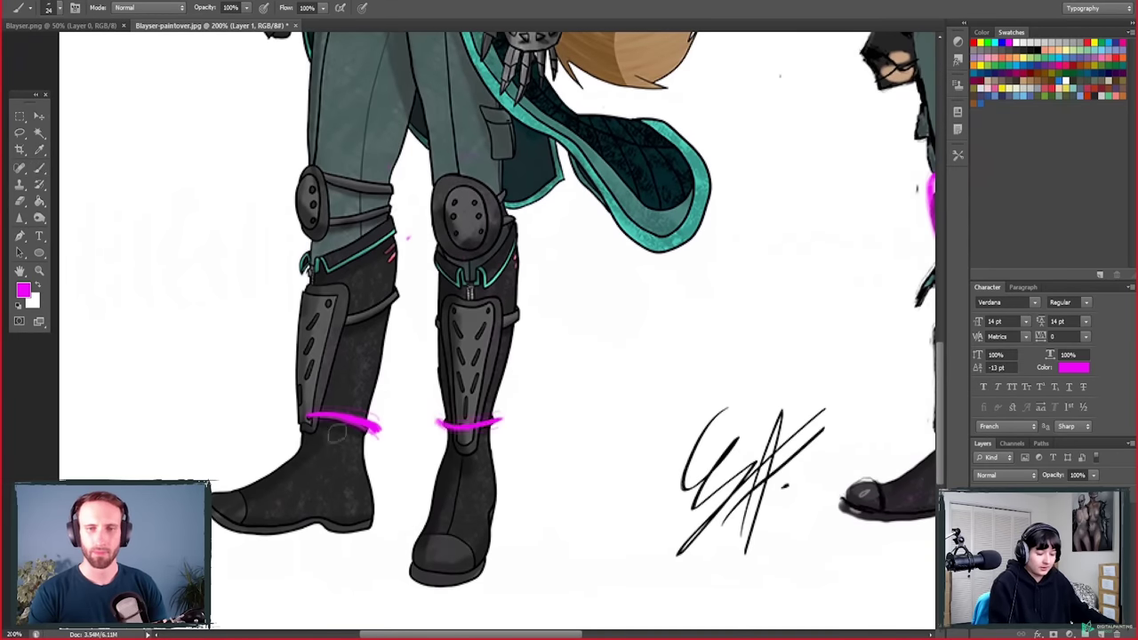
# Step: Sketch a tapered black cylinder with an elliptical top and curved base beside the original character's boots
pyautogui.press('e')
pyautogui.moveTo(491, 516); pyautogui.dragTo(592, 495)
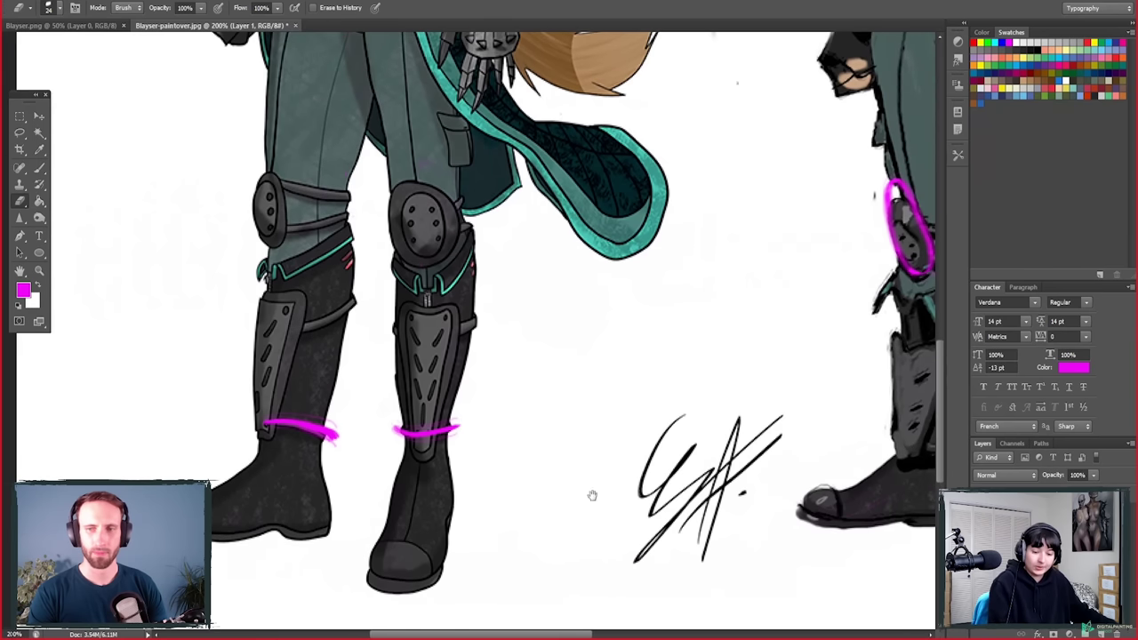
pyautogui.press('d')
pyautogui.press('b')
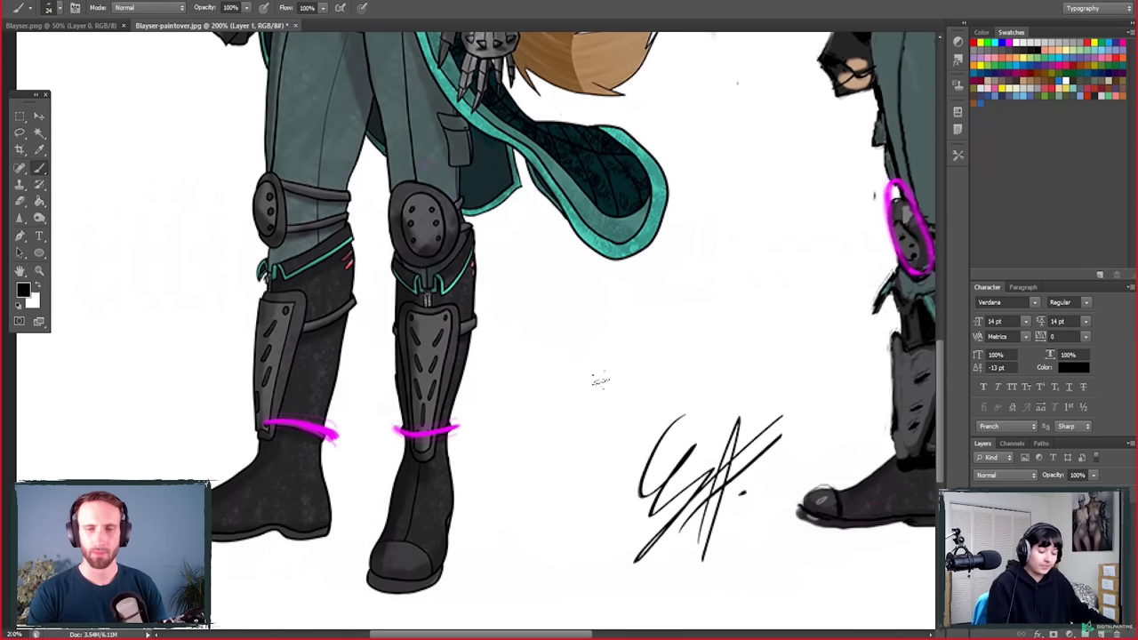
pyautogui.moveTo(593, 279)
pyautogui.mouseDown()
pyautogui.moveTo(597, 297)
pyautogui.moveTo(597, 269)
pyautogui.moveTo(560, 397)
pyautogui.moveTo(564, 435)
pyautogui.mouseUp()
pyautogui.moveTo(631, 281); pyautogui.dragTo(620, 442)
pyautogui.moveTo(558, 357)
pyautogui.mouseDown()
pyautogui.moveTo(567, 458)
pyautogui.moveTo(624, 440)
pyautogui.moveTo(597, 451)
pyautogui.mouseUp()
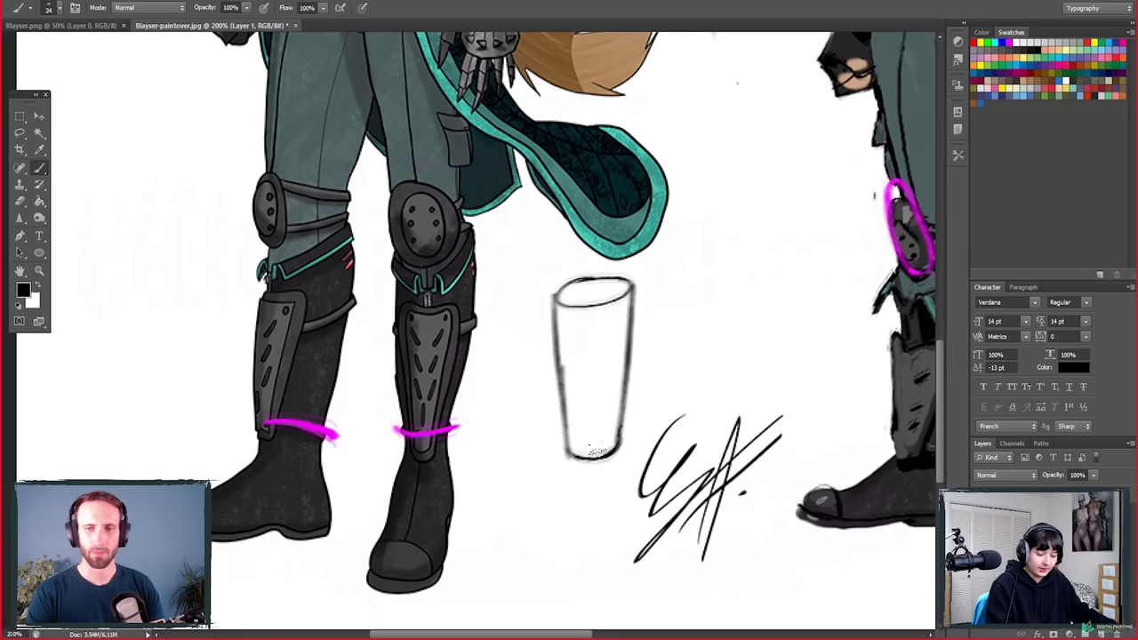
pyautogui.moveTo(556, 285)
pyautogui.mouseDown()
pyautogui.moveTo(611, 270)
pyautogui.moveTo(633, 287)
pyautogui.moveTo(551, 287)
pyautogui.moveTo(633, 287)
pyautogui.moveTo(549, 316)
pyautogui.moveTo(574, 463)
pyautogui.moveTo(565, 457)
pyautogui.moveTo(597, 466)
pyautogui.moveTo(622, 452)
pyautogui.mouseUp()
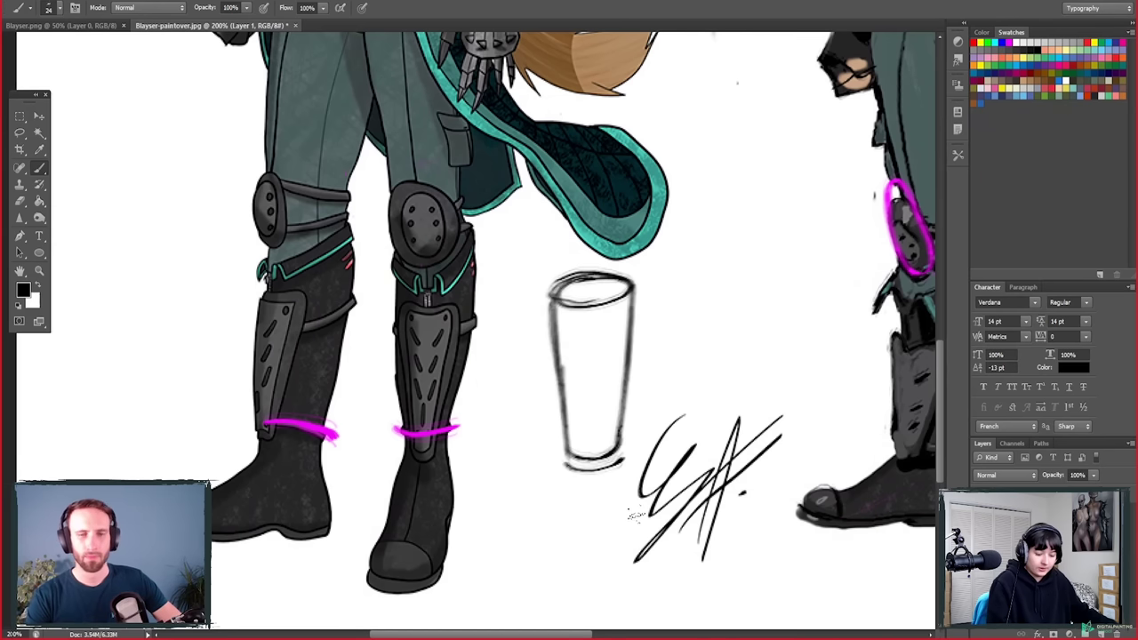
# Step: Erase the magenta curves from the original character's ankle straps
pyautogui.press('e')
pyautogui.moveTo(267, 420)
pyautogui.mouseDown()
pyautogui.moveTo(336, 434)
pyautogui.moveTo(458, 431)
pyautogui.mouseUp()
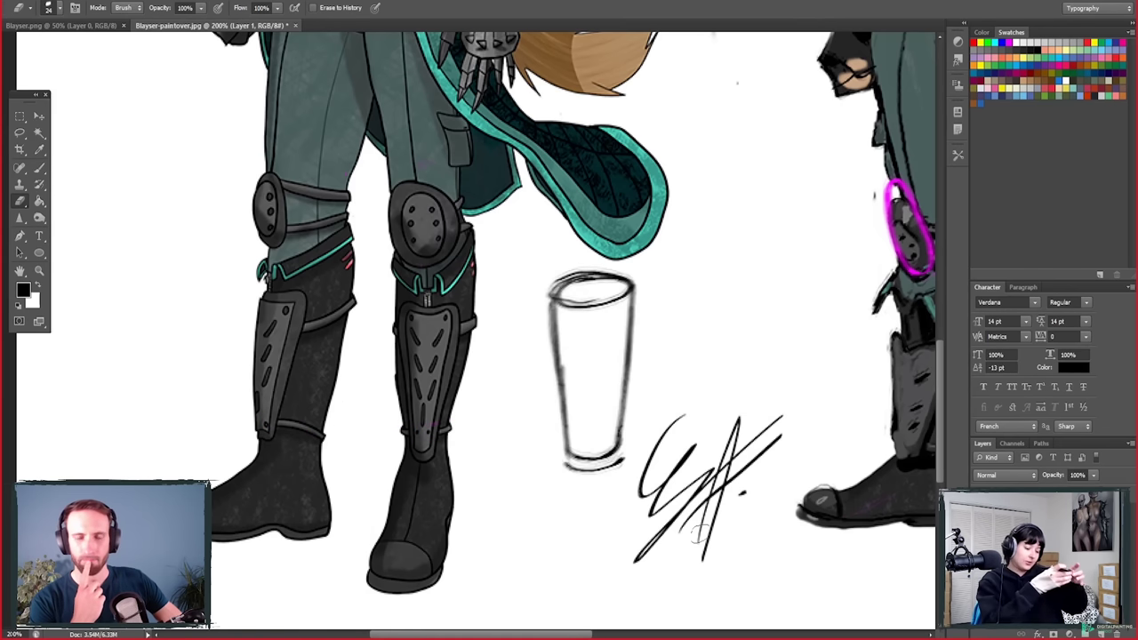
pyautogui.scroll(3, 451, 528)
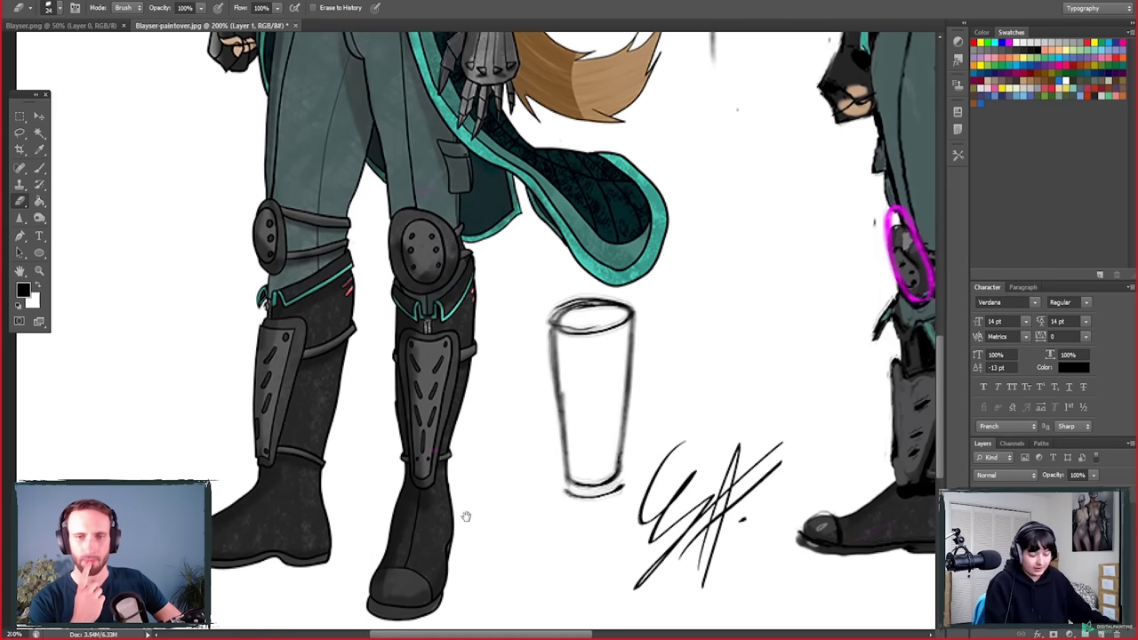
pyautogui.moveTo(532, 581); pyautogui.dragTo(529, 561)
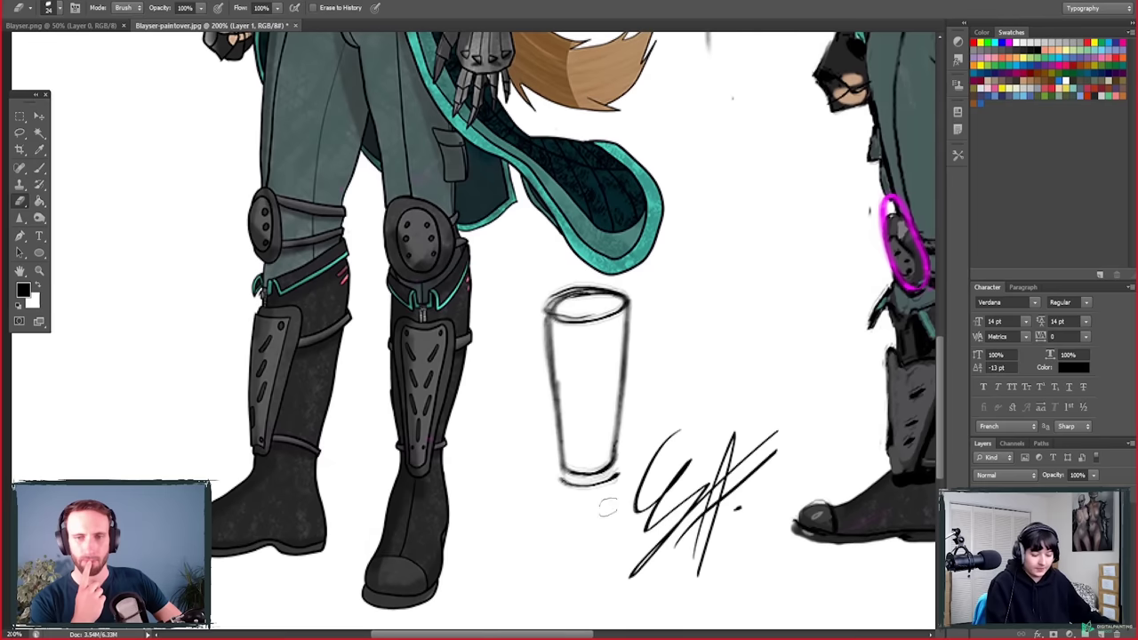
# Step: Draw a black downward arrow inside the cylinder's base, erase it, and redraw it just below the cylinder
pyautogui.press('b')
pyautogui.moveTo(555, 480); pyautogui.dragTo(631, 471)
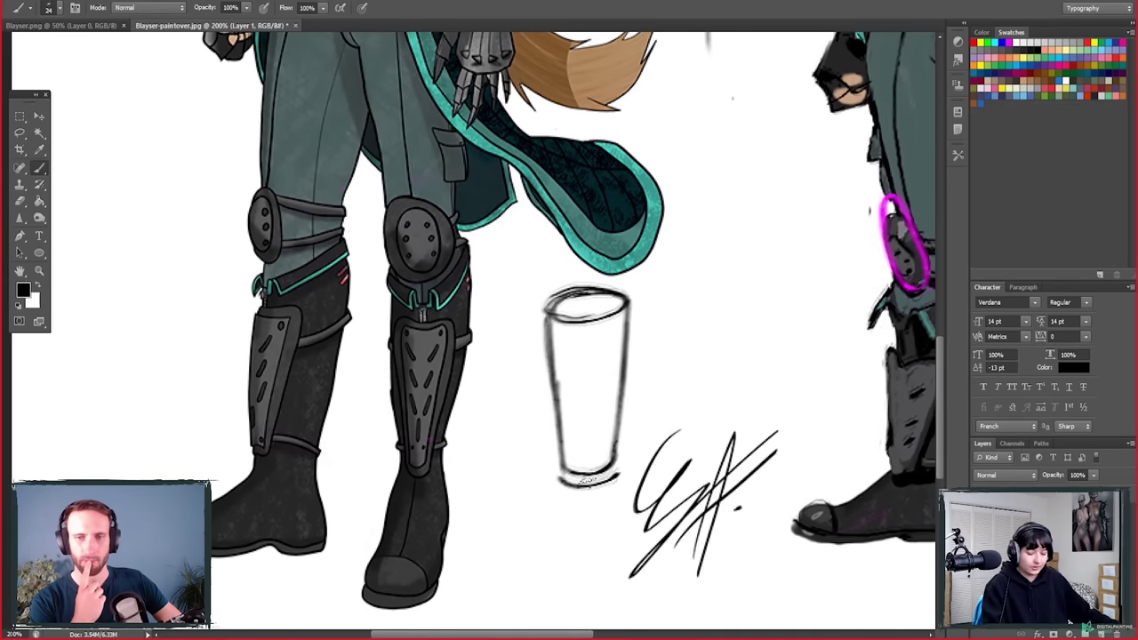
pyautogui.moveTo(591, 413); pyautogui.dragTo(594, 461)
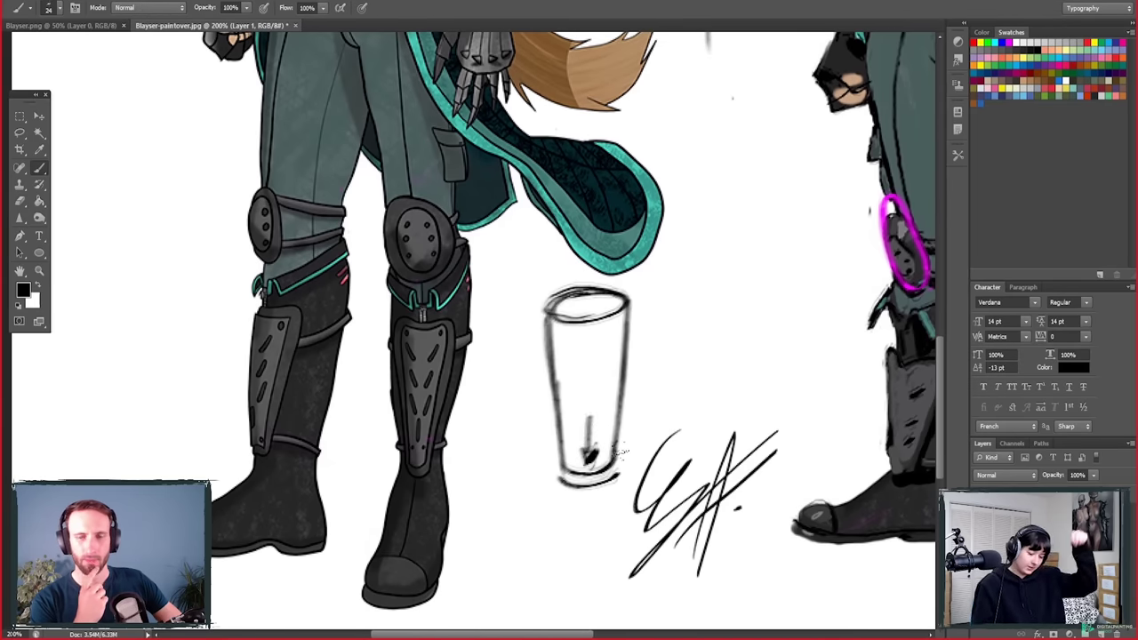
pyautogui.press('e')
pyautogui.moveTo(587, 416)
pyautogui.mouseDown()
pyautogui.moveTo(588, 452)
pyautogui.moveTo(600, 459)
pyautogui.mouseUp()
pyautogui.press('b')
pyautogui.moveTo(587, 507); pyautogui.dragTo(588, 533)
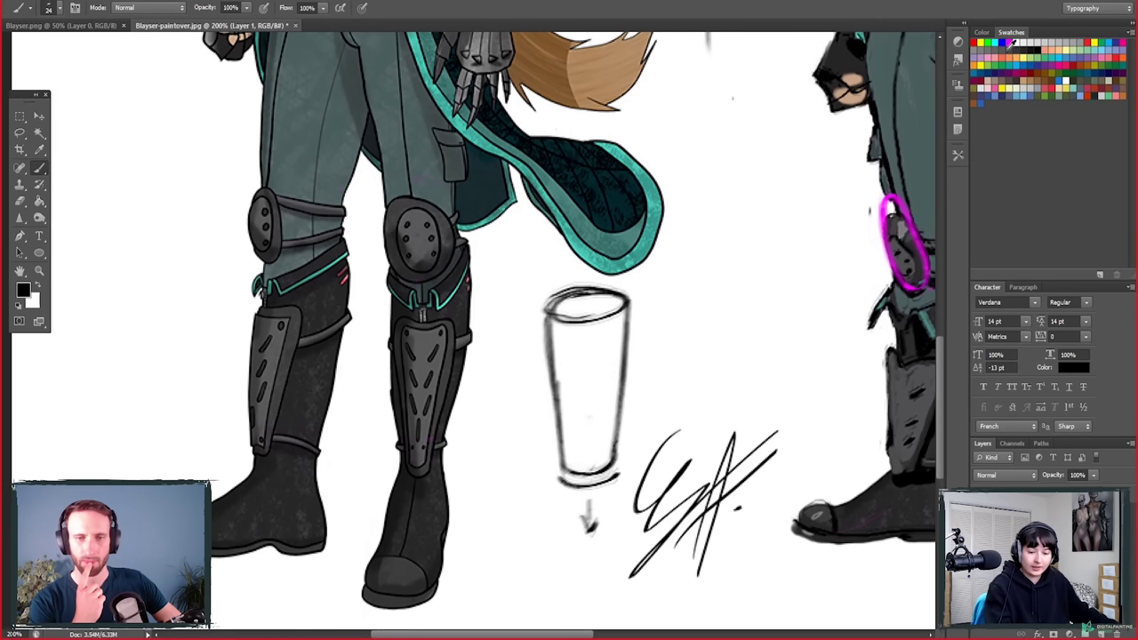
# Step: Switch to magenta and retrace the curved ankle straps on both of the original character's boots
pyautogui.click(1013, 43)
pyautogui.moveTo(317, 452)
pyautogui.mouseDown()
pyautogui.moveTo(268, 436)
pyautogui.moveTo(325, 445)
pyautogui.mouseUp()
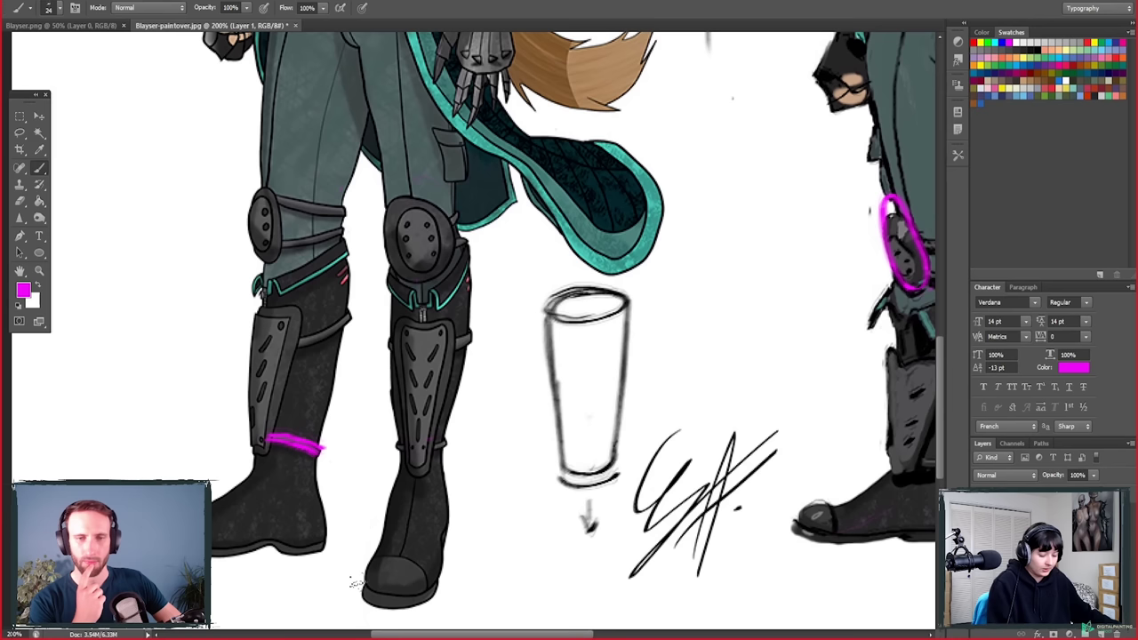
pyautogui.moveTo(398, 444); pyautogui.dragTo(448, 446)
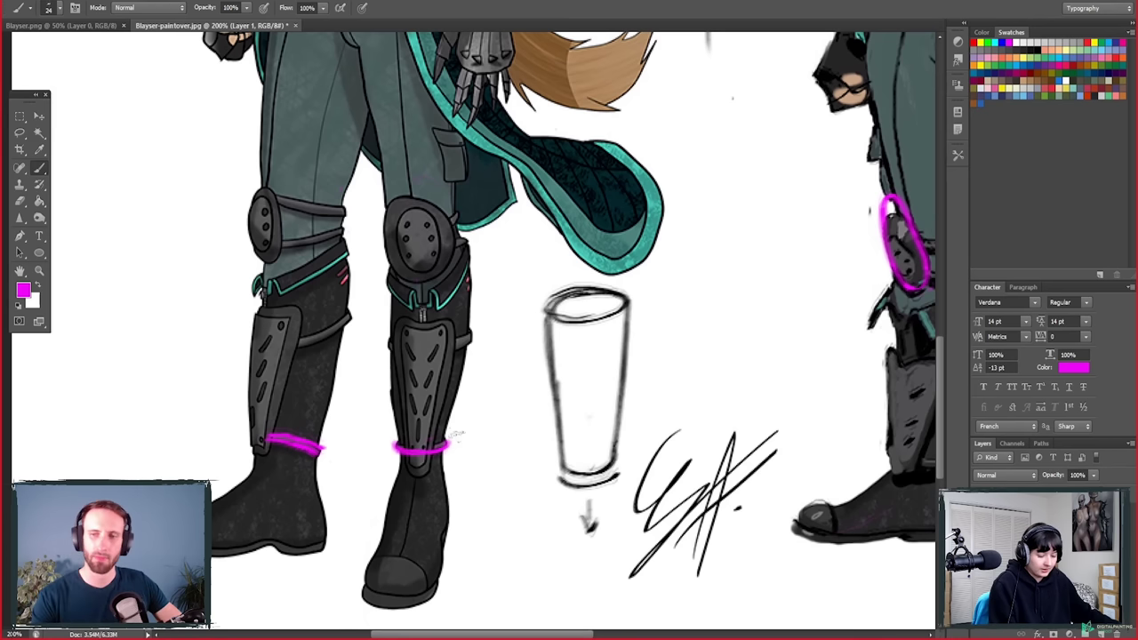
pyautogui.moveTo(384, 341)
pyautogui.mouseDown()
pyautogui.moveTo(451, 350)
pyautogui.moveTo(416, 355)
pyautogui.mouseUp()
# Step: Erase the retraced magenta strap marks from both of the original character's boots
pyautogui.press('e')
pyautogui.moveTo(391, 449); pyautogui.dragTo(439, 449)
pyautogui.moveTo(449, 329); pyautogui.dragTo(471, 349)
pyautogui.moveTo(439, 444); pyautogui.dragTo(450, 448)
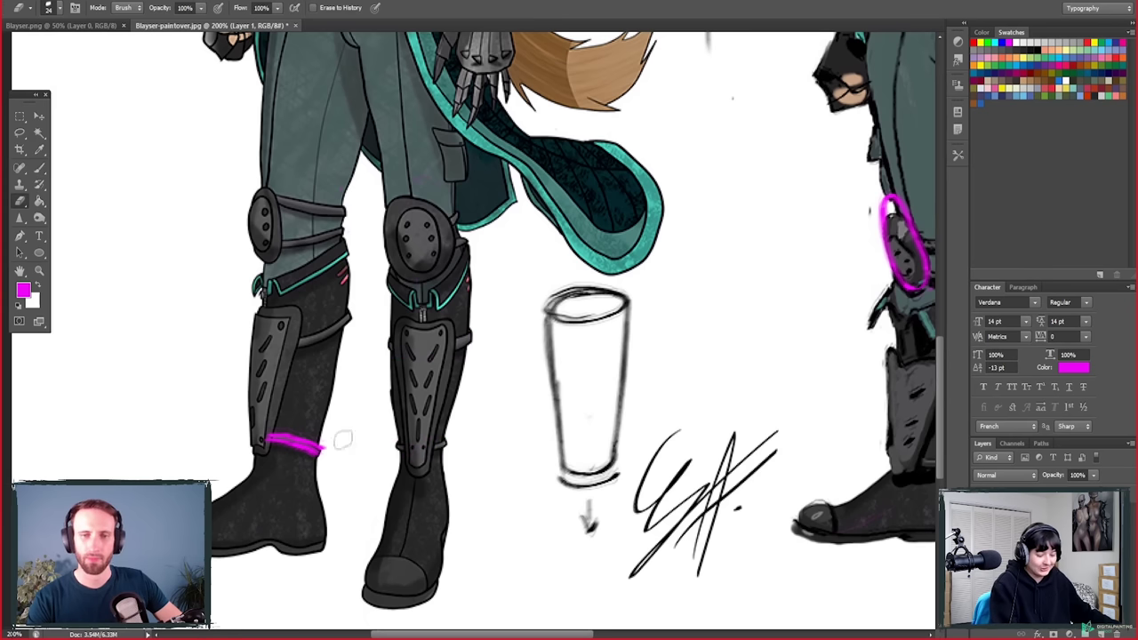
pyautogui.moveTo(326, 447); pyautogui.dragTo(266, 438)
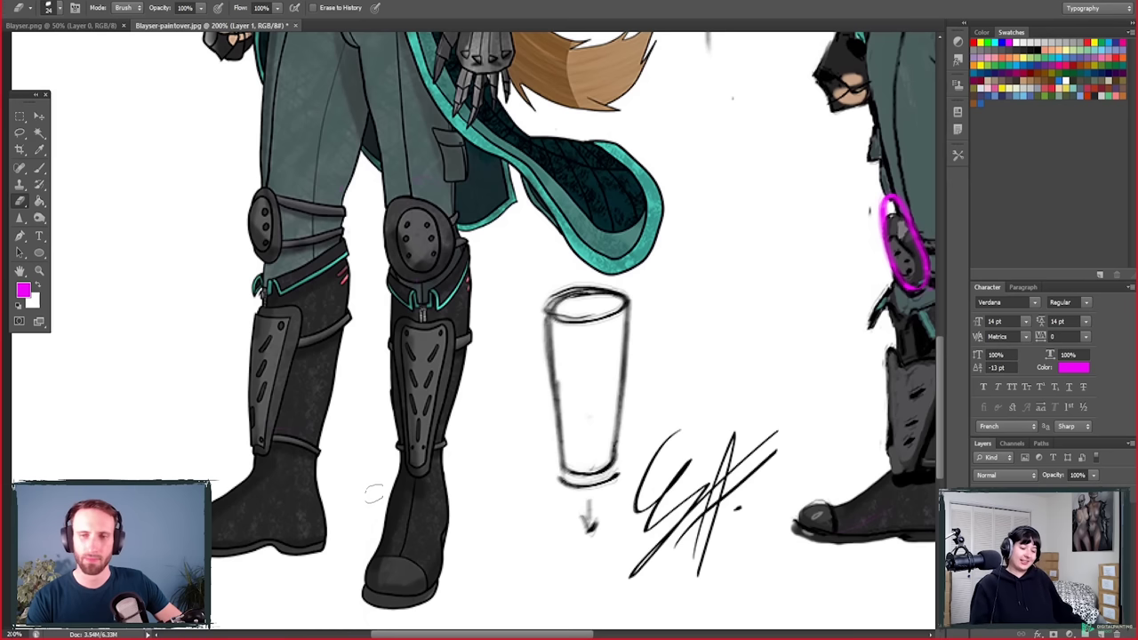
# Step: Trace the upper strap of the paintover character's rear boot in magenta, and draw matching curves across the cylinder's upper part and base
pyautogui.moveTo(880, 607); pyautogui.dragTo(577, 580)
pyautogui.hscroll(2, 569, 581)
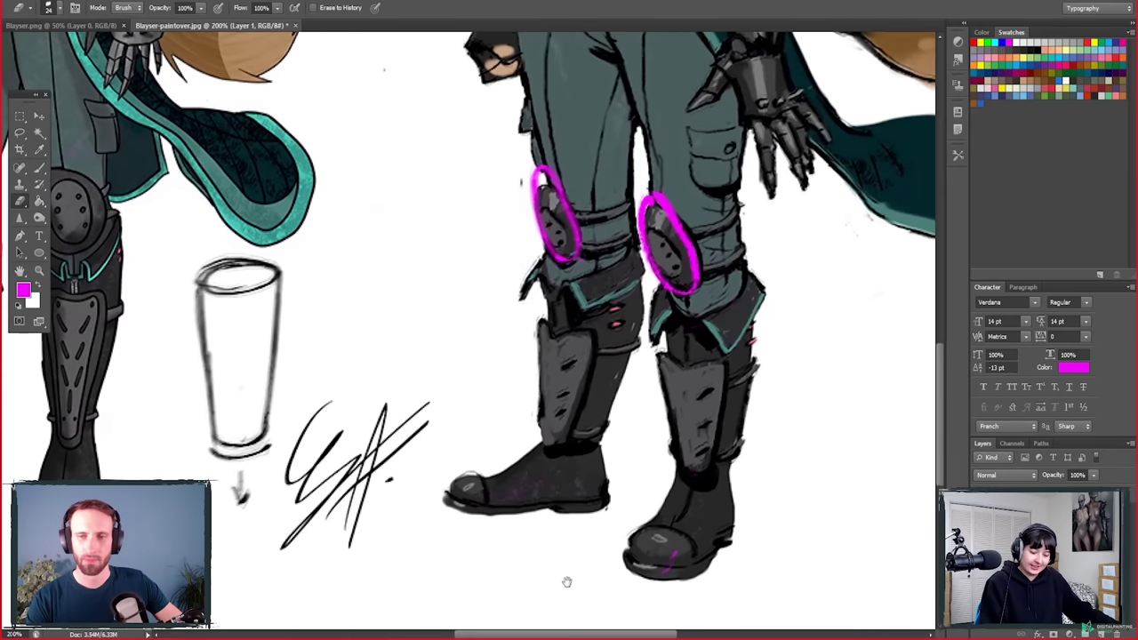
pyautogui.hscroll(3, 578, 579)
pyautogui.press('b')
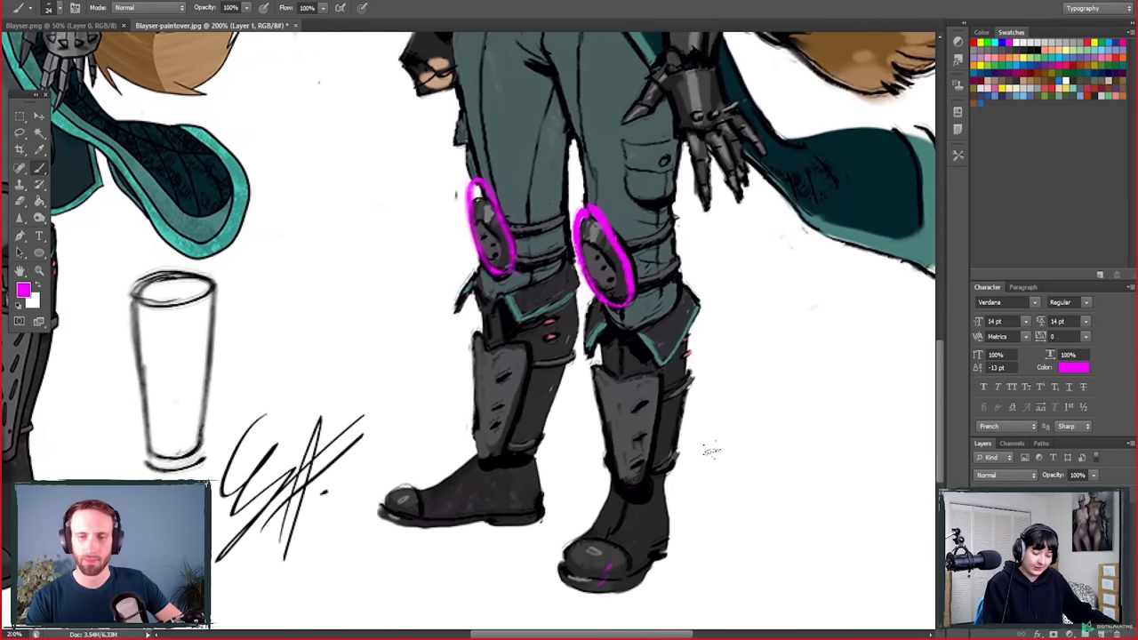
pyautogui.moveTo(511, 361); pyautogui.dragTo(576, 360)
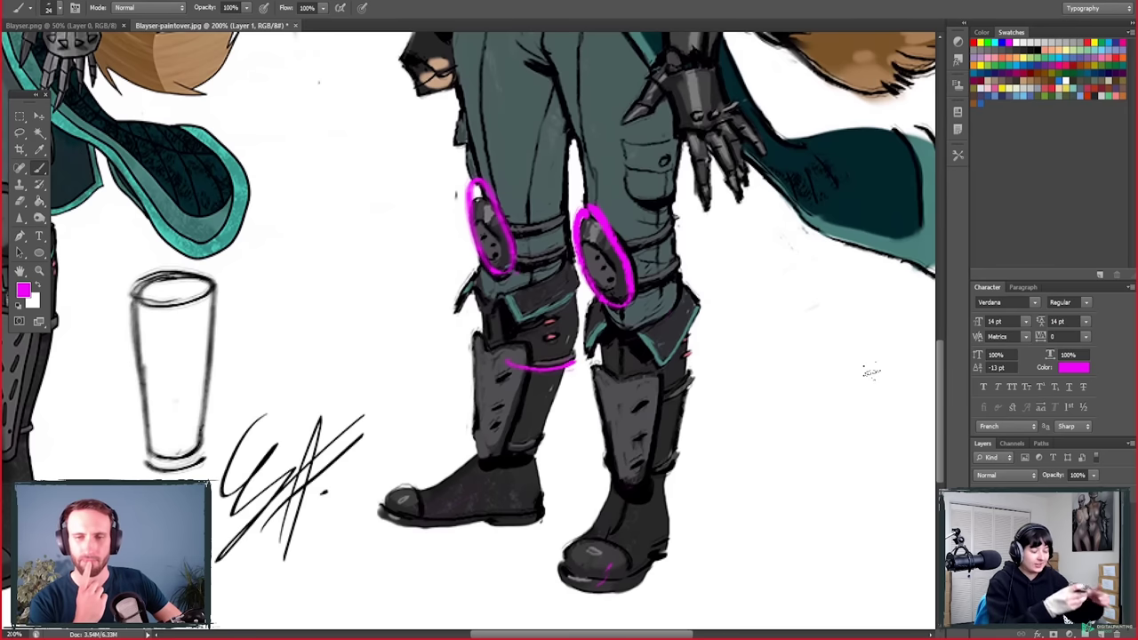
pyautogui.moveTo(130, 343)
pyautogui.mouseDown()
pyautogui.moveTo(210, 345)
pyautogui.moveTo(220, 330)
pyautogui.mouseUp()
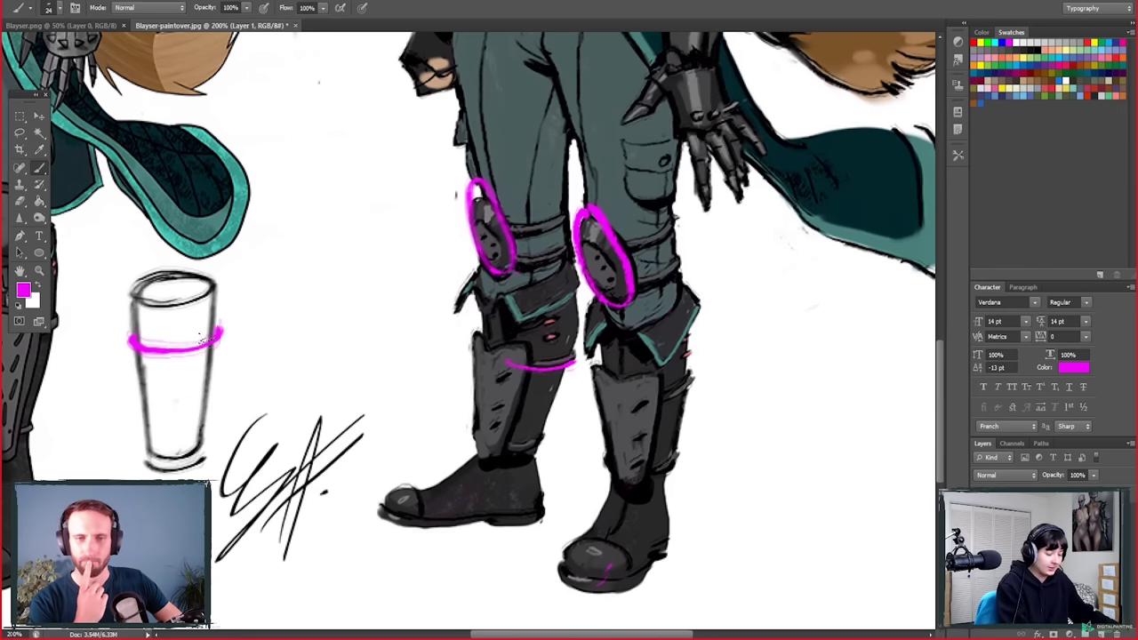
pyautogui.moveTo(145, 455); pyautogui.dragTo(209, 447)
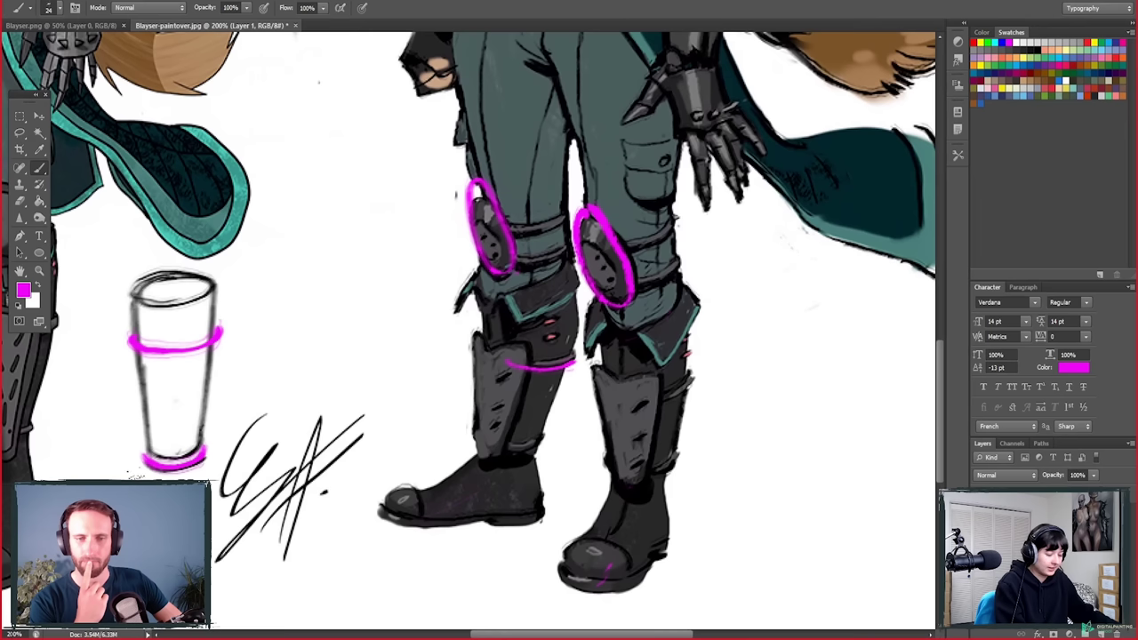
# Step: Trace the front boot's upper strap and the lower straps of both paintover boots with curved magenta strokes
pyautogui.moveTo(651, 396); pyautogui.dragTo(694, 376)
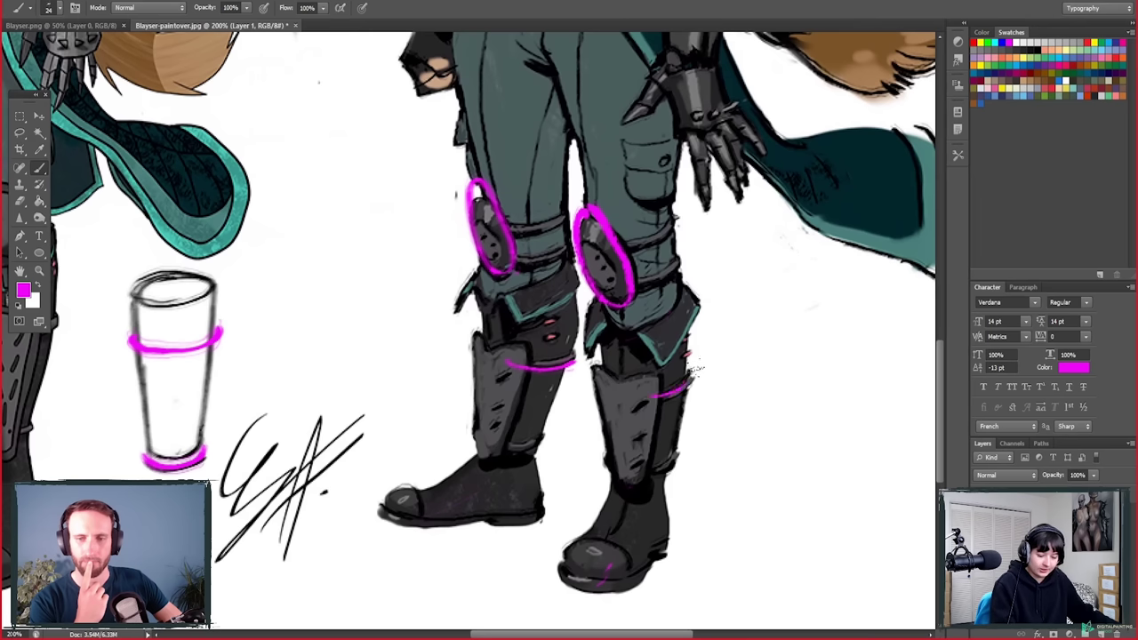
pyautogui.moveTo(500, 445); pyautogui.dragTo(546, 442)
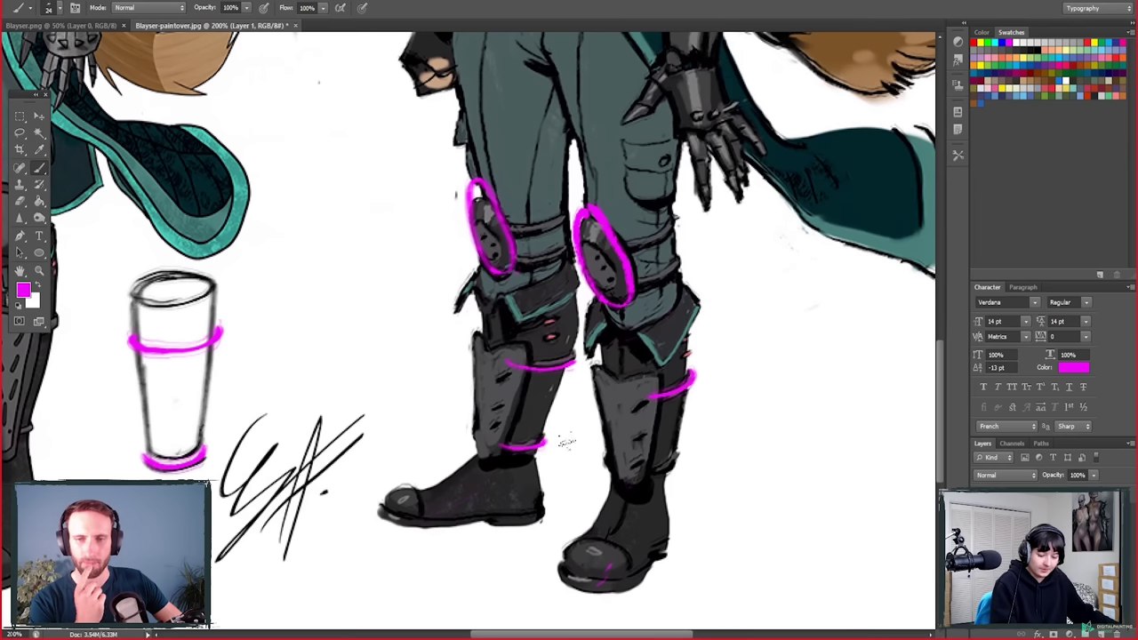
pyautogui.moveTo(644, 472); pyautogui.dragTo(686, 455)
# Step: Compare the original and paintover characters side by side at 100%, from the head and torso down to the knees
pyautogui.moveTo(348, 541)
pyautogui.mouseDown()
pyautogui.moveTo(600, 492)
pyautogui.moveTo(328, 521)
pyautogui.moveTo(394, 533)
pyautogui.moveTo(383, 496)
pyautogui.mouseUp()
pyautogui.press('z')
pyautogui.keyDown('alt'); pyautogui.click(538, 484); pyautogui.keyUp('alt')
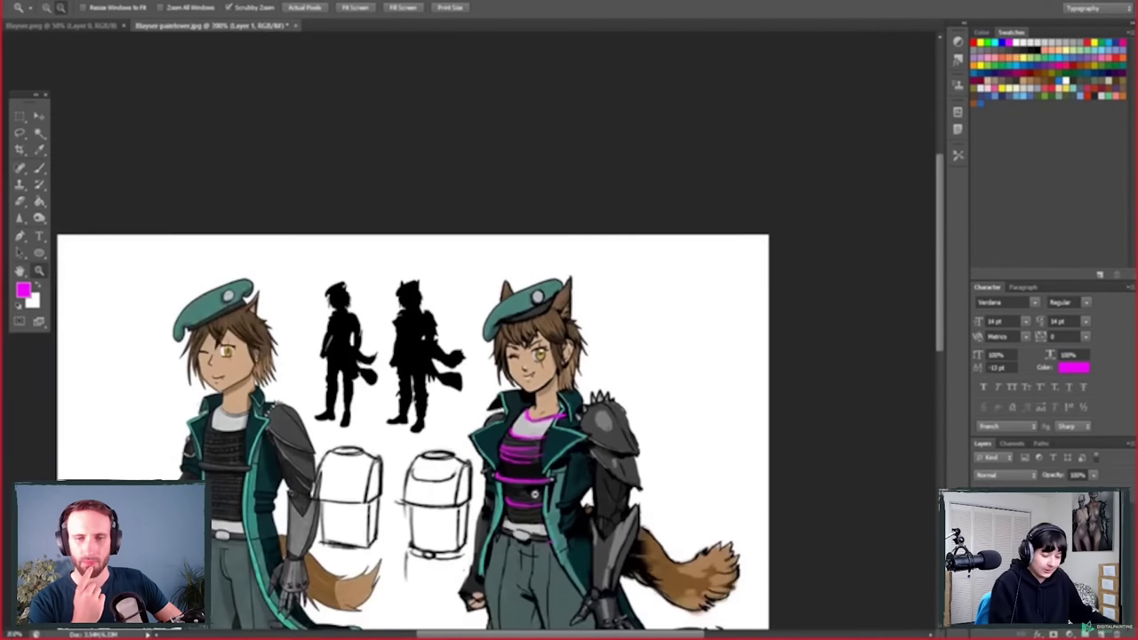
pyautogui.click(477, 486)
pyautogui.moveTo(304, 511); pyautogui.dragTo(507, 427)
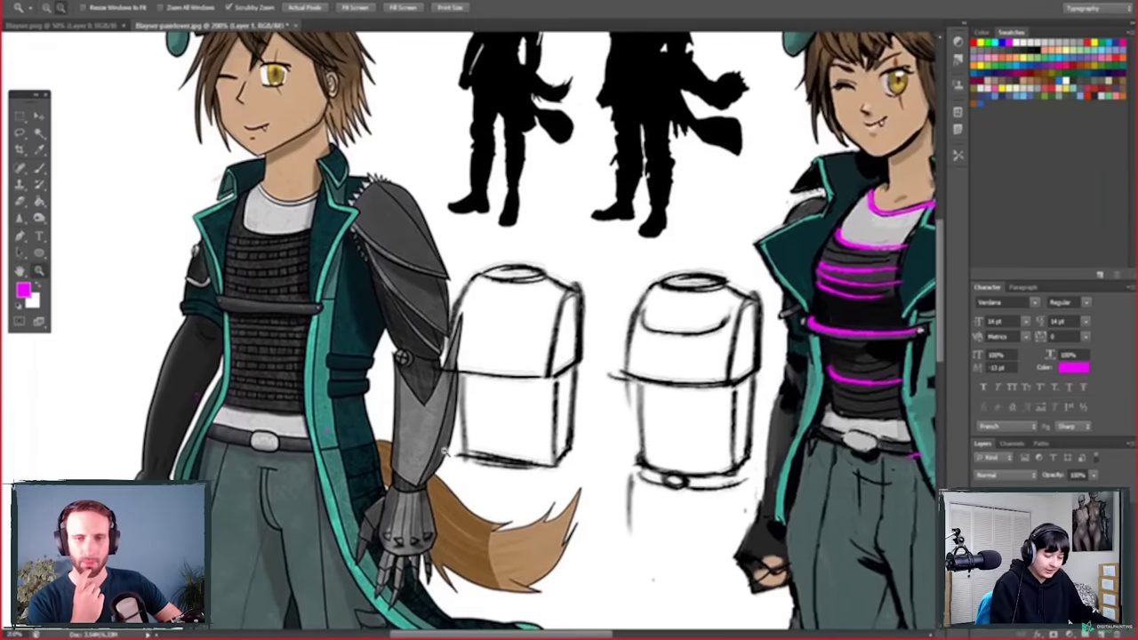
pyautogui.keyDown('alt'); pyautogui.click(461, 449); pyautogui.keyUp('alt')
pyautogui.keyDown('alt'); pyautogui.click(461, 449); pyautogui.keyUp('alt')
pyautogui.click(418, 436)
pyautogui.moveTo(419, 436); pyautogui.dragTo(365, 480)
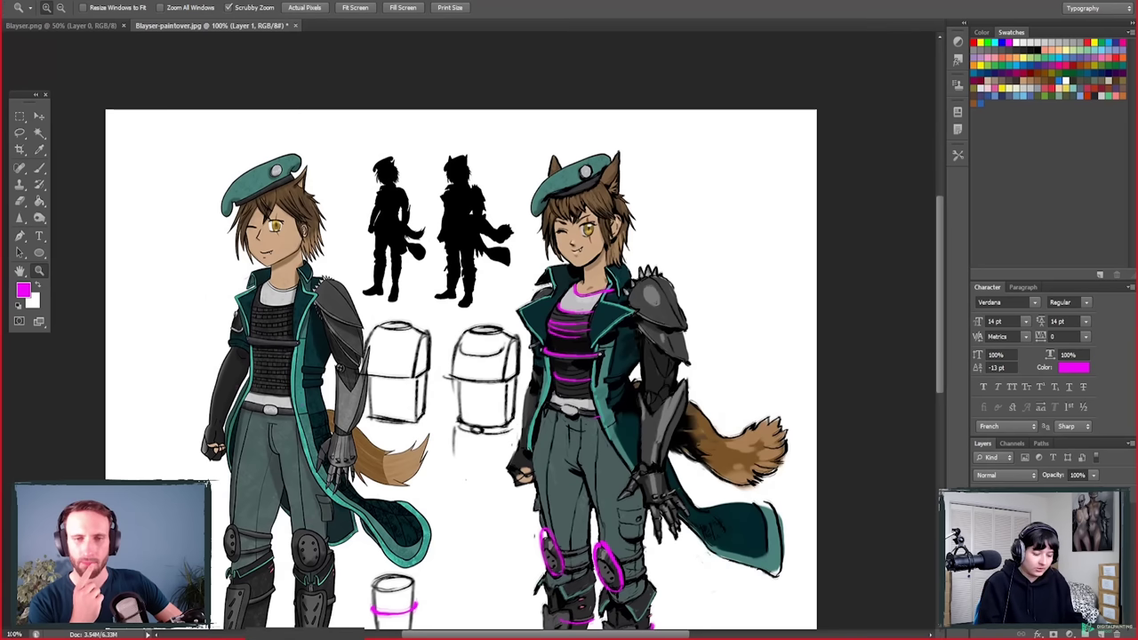
pyautogui.moveTo(683, 520); pyautogui.dragTo(679, 536)
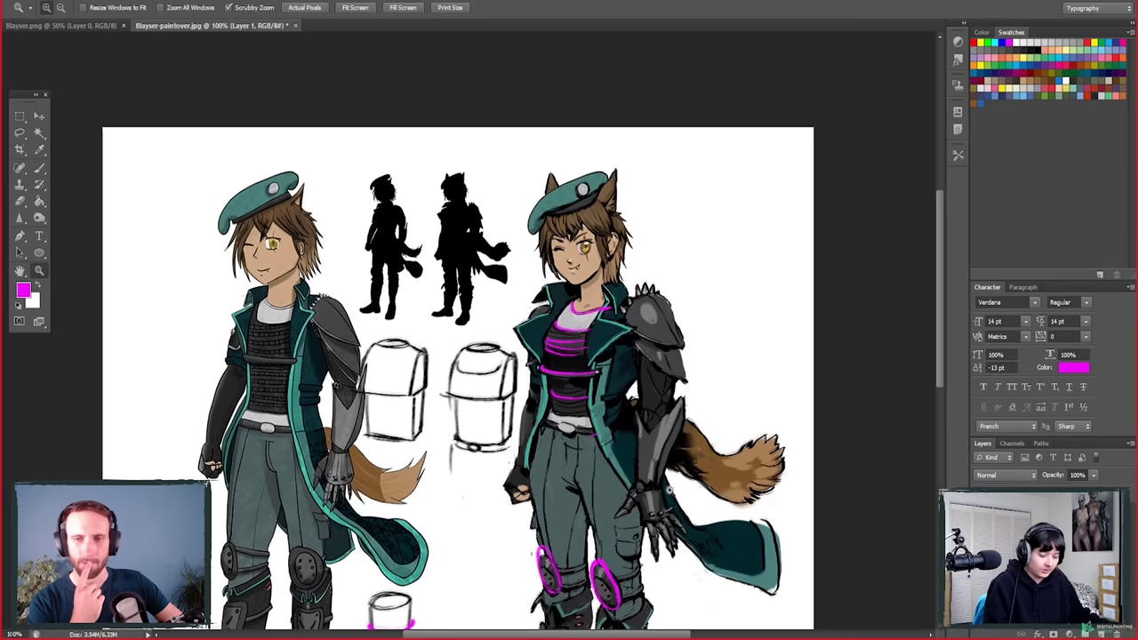
# Step: Draw magenta arrows along the outer contour of the paintover's shoulder armor and short marks above its spikes
pyautogui.press('b')
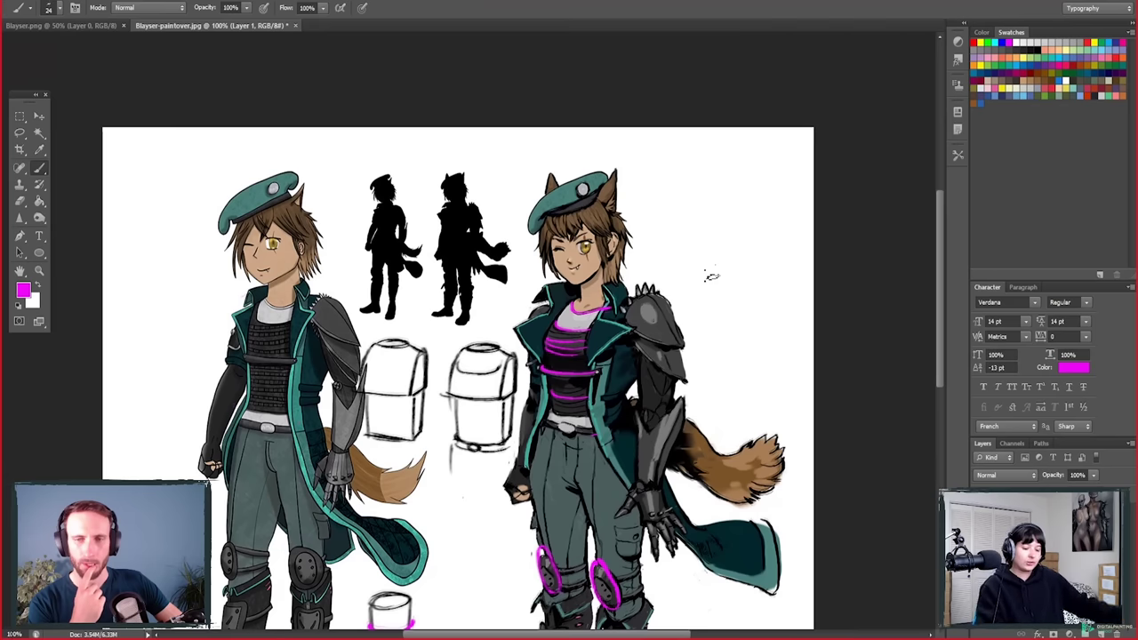
pyautogui.moveTo(660, 281); pyautogui.dragTo(716, 359)
pyautogui.moveTo(633, 272); pyautogui.dragTo(635, 283)
pyautogui.moveTo(654, 263); pyautogui.dragTo(655, 272)
pyautogui.moveTo(667, 267); pyautogui.dragTo(668, 273)
pyautogui.moveTo(702, 375); pyautogui.dragTo(707, 391)
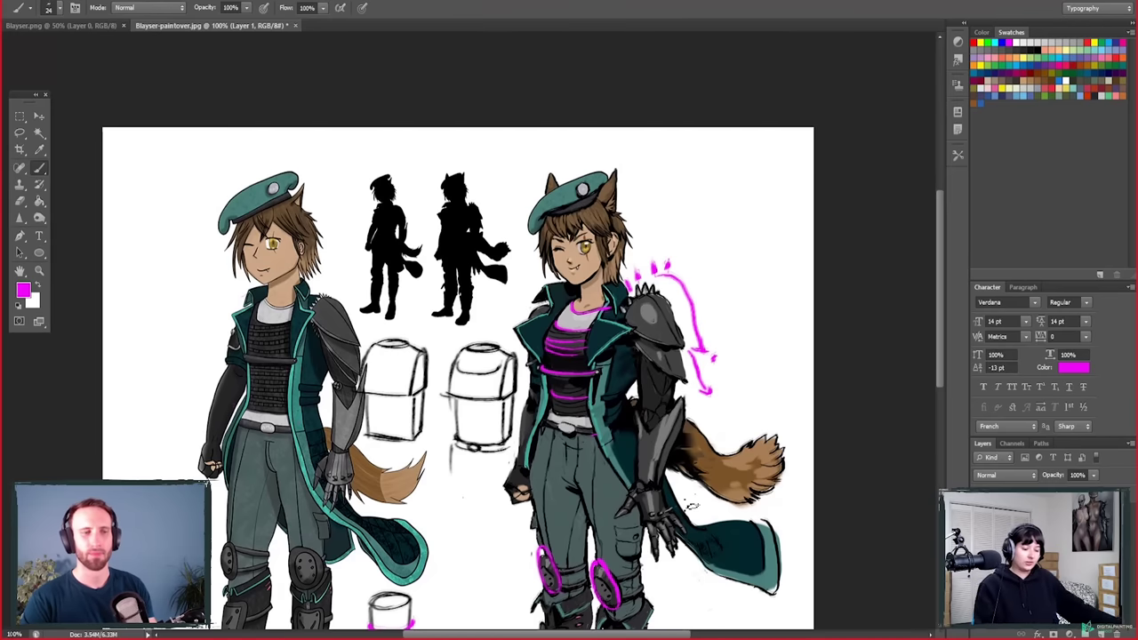
# Step: Mark the shoulder and arm contours of both black silhouettes in magenta, smooth on the original and jagged on the paintover
pyautogui.click(39, 270)
pyautogui.click(415, 252)
pyautogui.moveTo(414, 253); pyautogui.dragTo(415, 503)
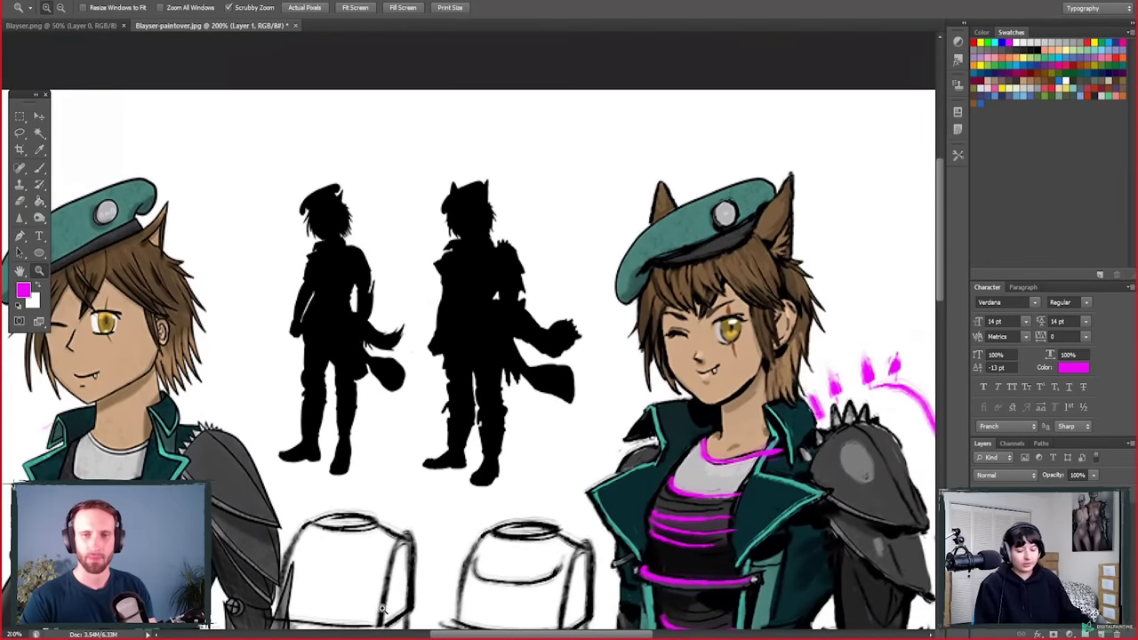
pyautogui.press('b')
pyautogui.moveTo(353, 235)
pyautogui.mouseDown()
pyautogui.moveTo(380, 259)
pyautogui.moveTo(382, 318)
pyautogui.mouseUp()
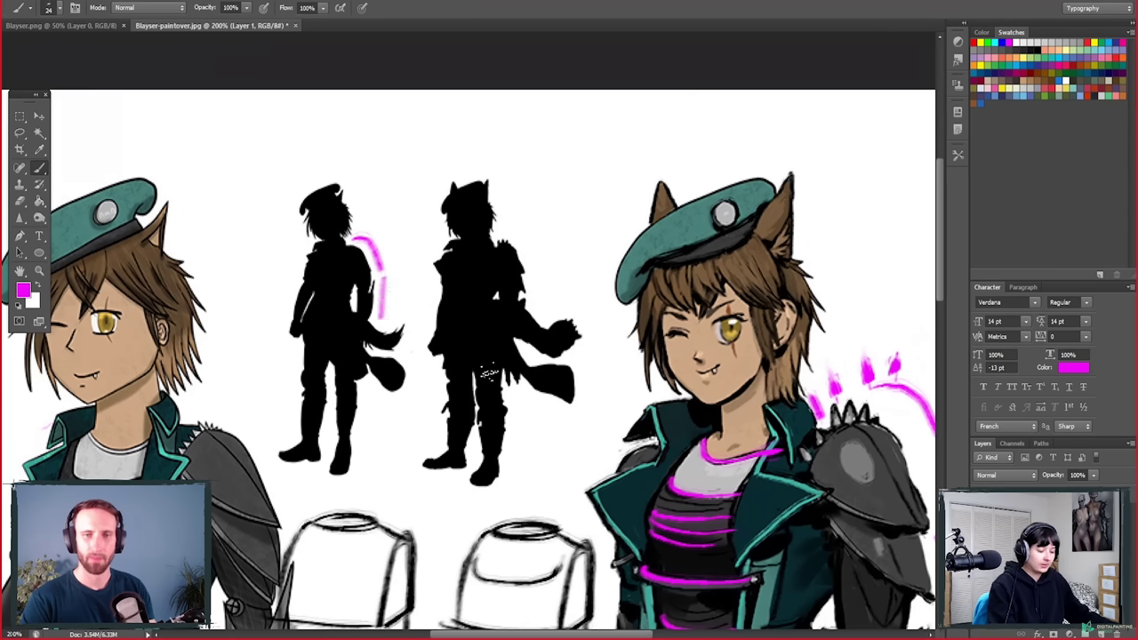
pyautogui.moveTo(512, 233)
pyautogui.mouseDown()
pyautogui.moveTo(541, 222)
pyautogui.moveTo(519, 217)
pyautogui.moveTo(539, 302)
pyautogui.mouseUp()
pyautogui.press('e')
pyautogui.press('b')
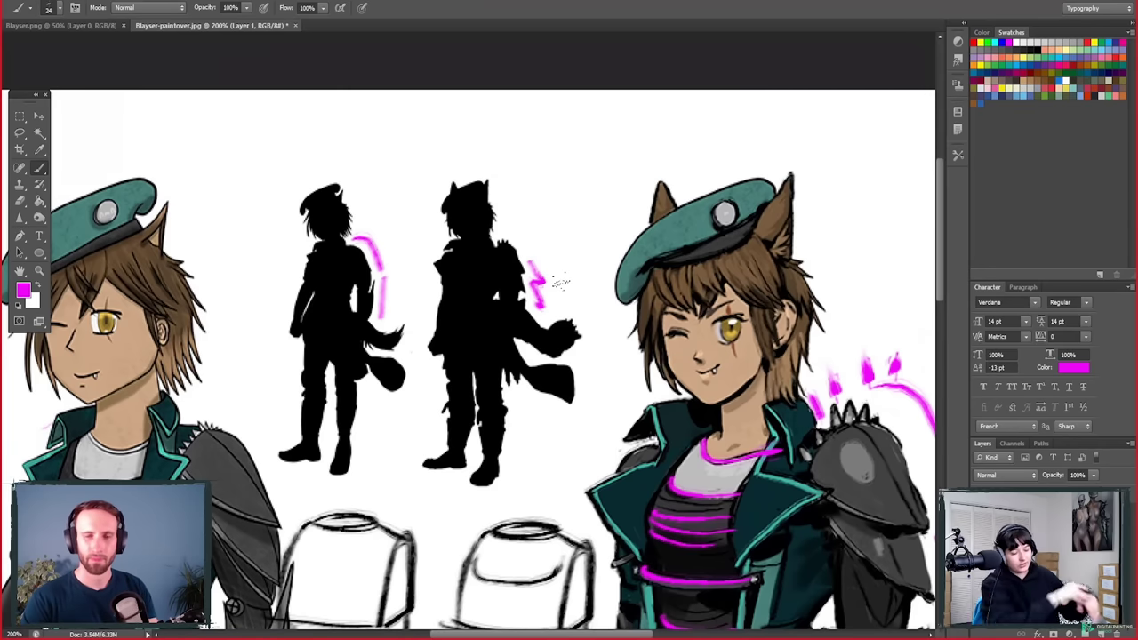
# Step: Erase the magenta contour marks beside both black silhouettes
pyautogui.press('e')
pyautogui.moveTo(533, 258); pyautogui.dragTo(542, 316)
pyautogui.moveTo(364, 242); pyautogui.dragTo(381, 324)
# Step: Examine the paintover character's torso, shoulder armor and legs up close, and compare both figures at 100%
pyautogui.moveTo(482, 529); pyautogui.dragTo(521, 495)
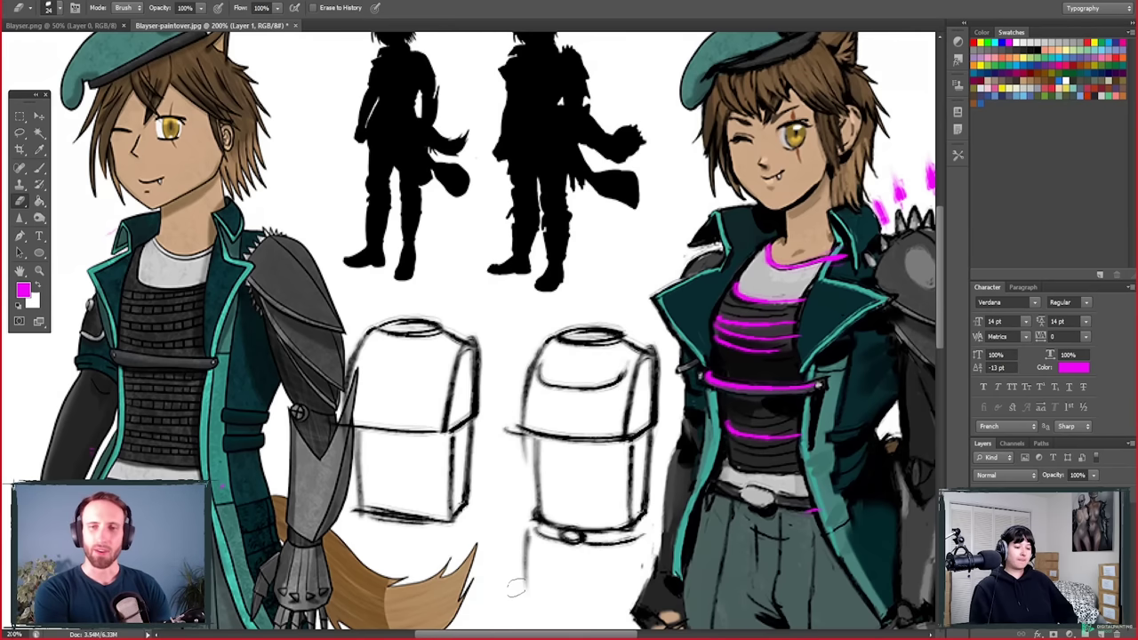
pyautogui.scroll(-1, 515, 586)
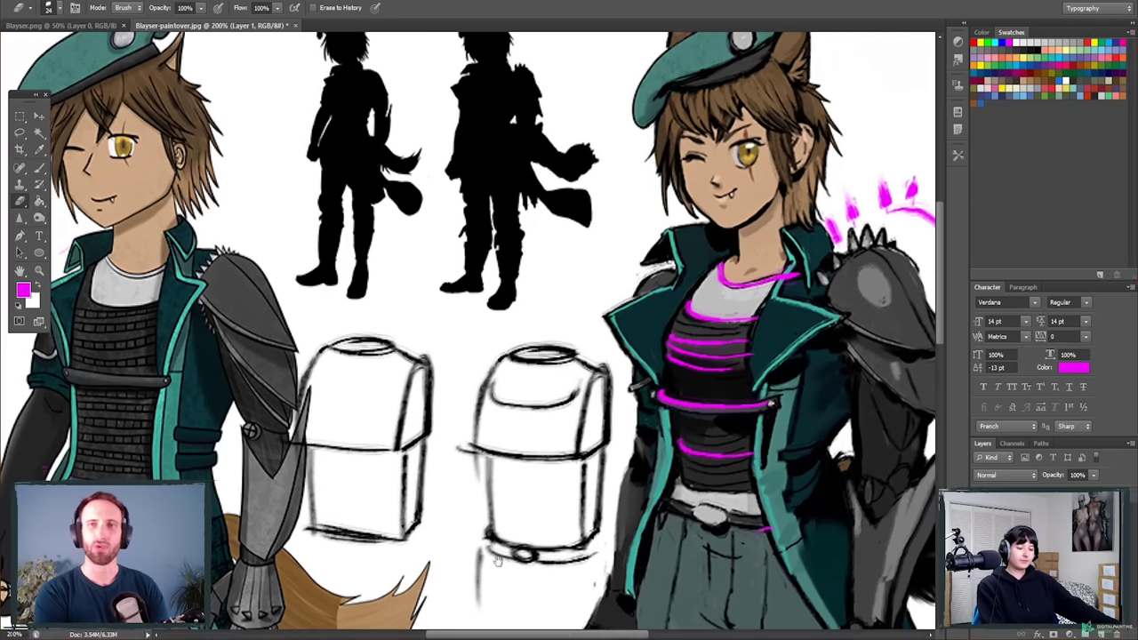
pyautogui.scroll(1, 496, 542)
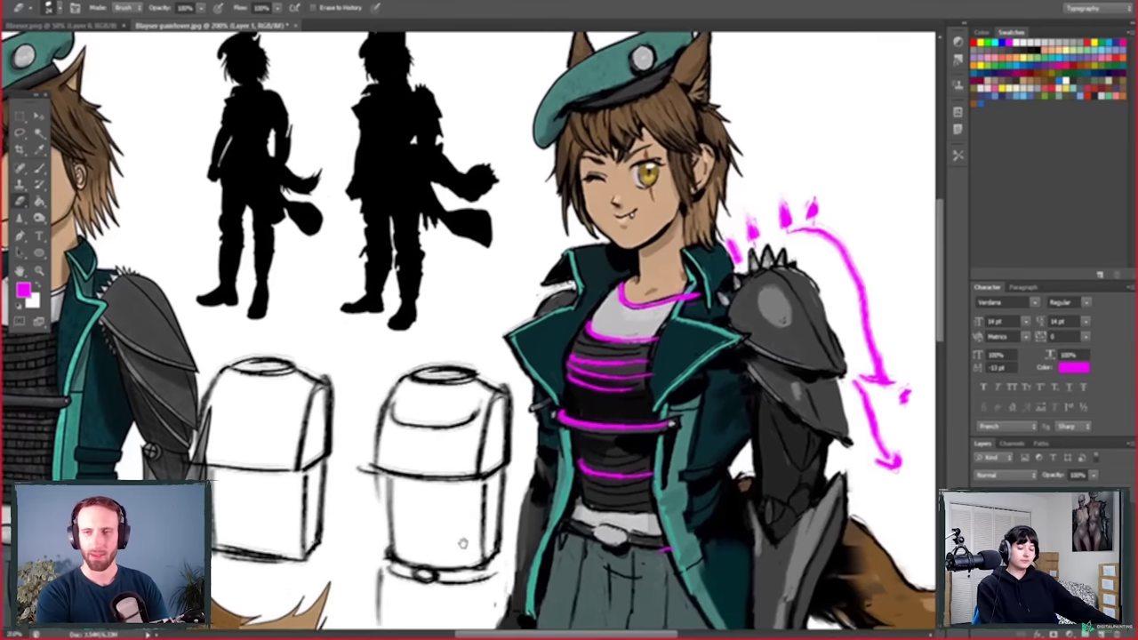
pyautogui.moveTo(469, 541); pyautogui.dragTo(438, 562)
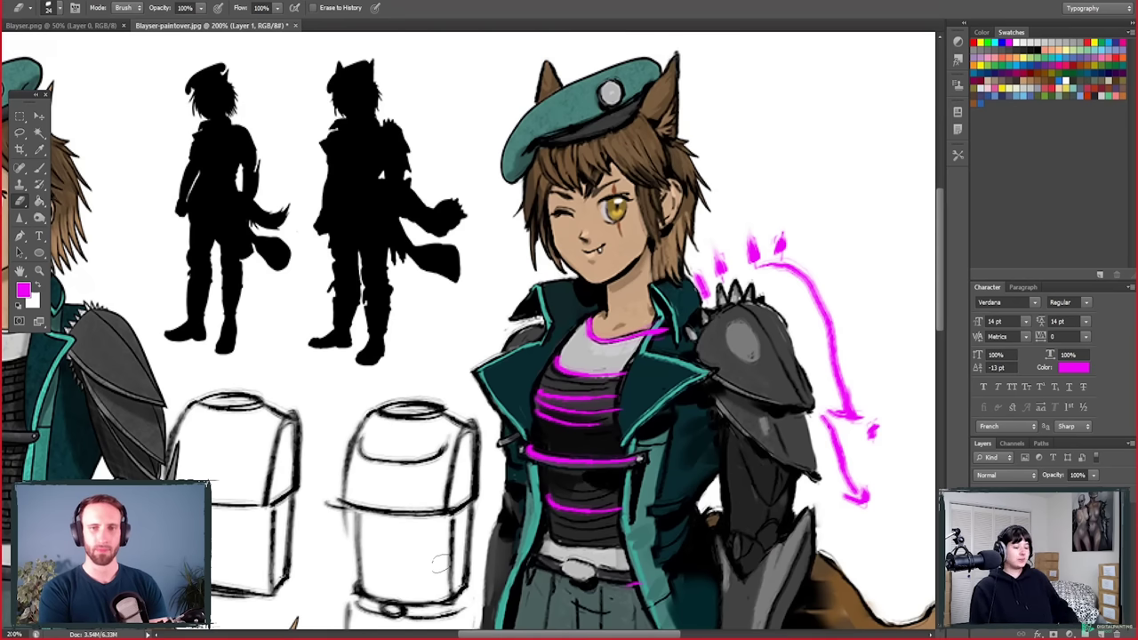
pyautogui.moveTo(440, 562); pyautogui.dragTo(500, 287)
pyautogui.press('z')
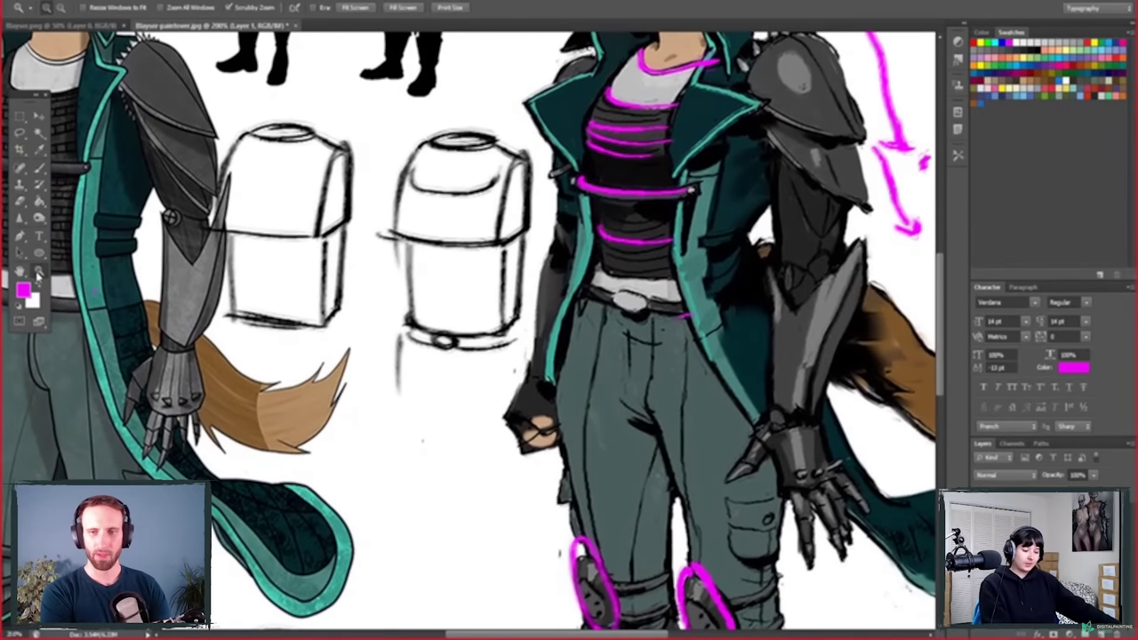
pyautogui.keyDown('alt'); pyautogui.click(550, 535); pyautogui.keyUp('alt')
pyautogui.moveTo(550, 534)
pyautogui.mouseDown()
pyautogui.moveTo(498, 578)
pyautogui.moveTo(471, 418)
pyautogui.moveTo(460, 548)
pyautogui.mouseUp()
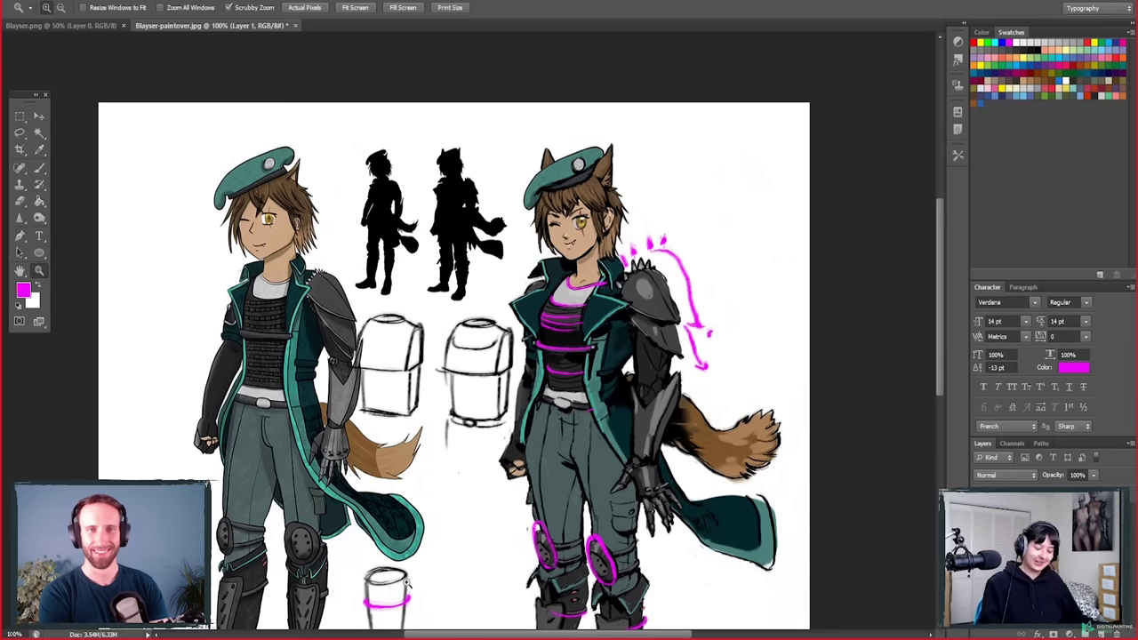
pyautogui.moveTo(713, 498); pyautogui.dragTo(722, 469)
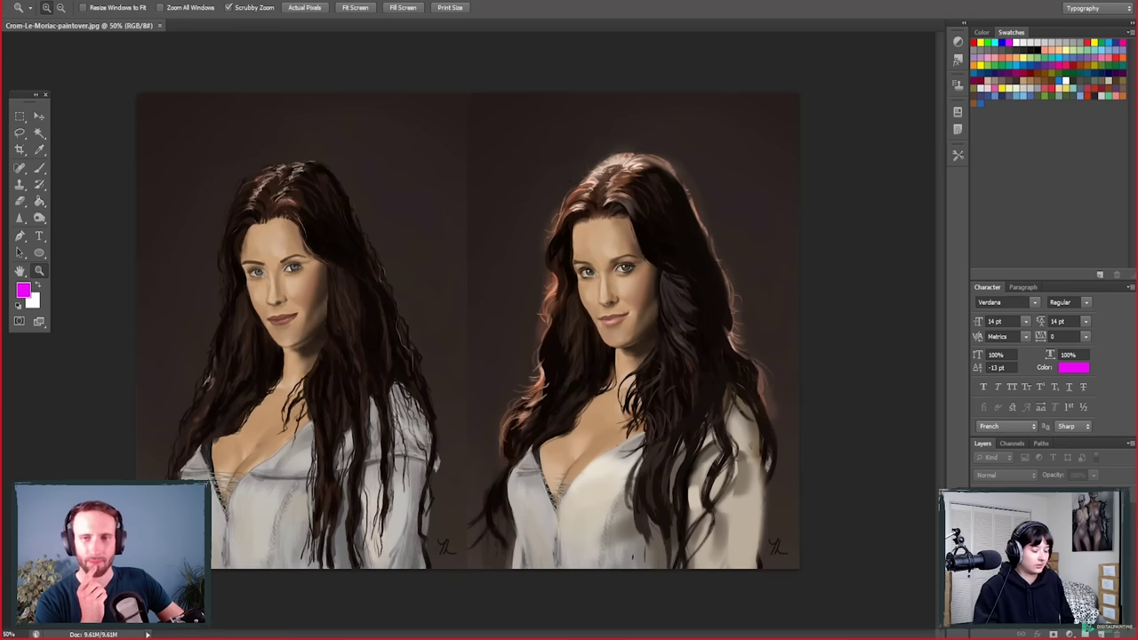
# Step: Float Crom ref.jpeg in its own window beside the original portrait and inspect the photo's hair and clothing at 100%
pyautogui.moveTo(255, 25)
pyautogui.mouseDown()
pyautogui.moveTo(432, 201)
pyautogui.moveTo(738, 143)
pyautogui.moveTo(404, 141)
pyautogui.moveTo(613, 106)
pyautogui.moveTo(594, 126)
pyautogui.mouseUp()
pyautogui.moveTo(730, 556); pyautogui.dragTo(773, 587)
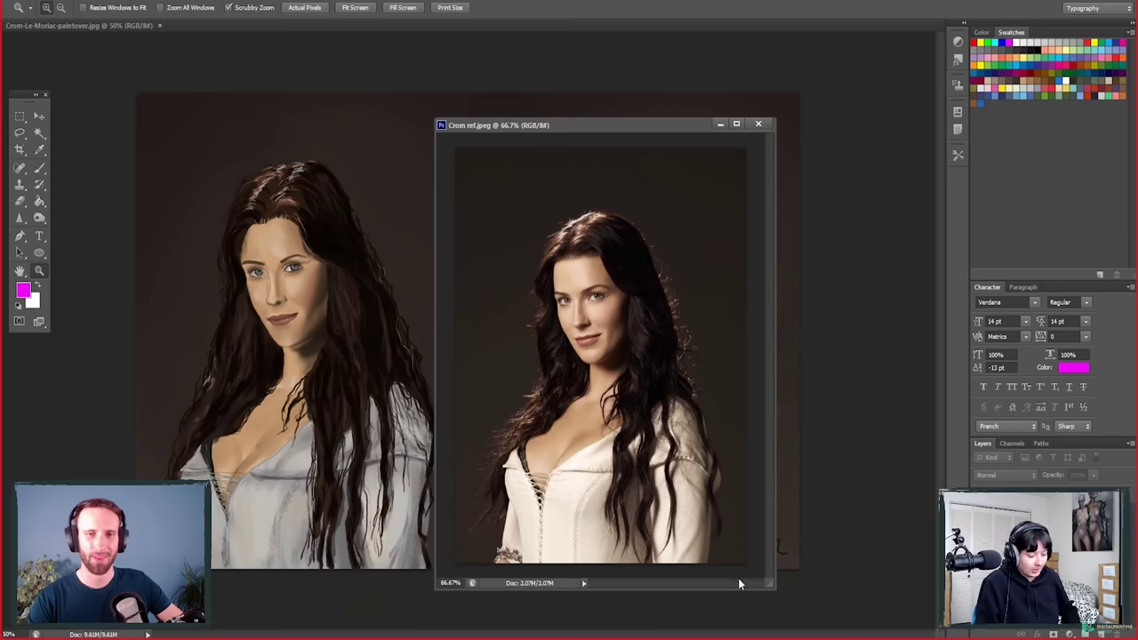
pyautogui.click(724, 542)
pyautogui.moveTo(608, 544); pyautogui.dragTo(594, 578)
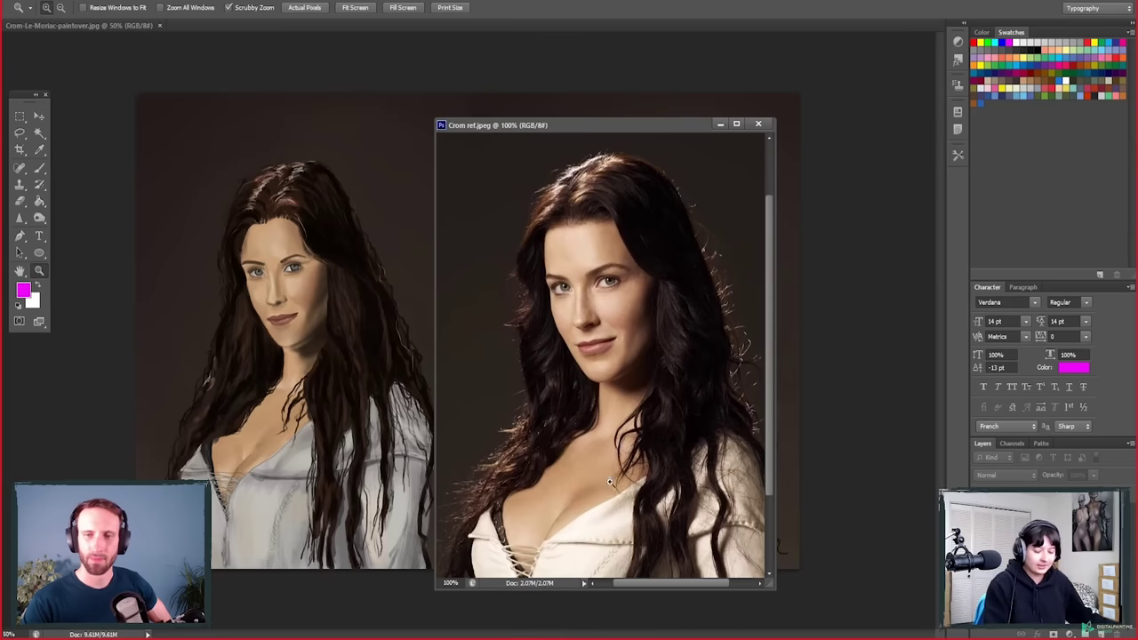
pyautogui.moveTo(595, 525)
pyautogui.mouseDown()
pyautogui.moveTo(580, 514)
pyautogui.moveTo(573, 522)
pyautogui.mouseUp()
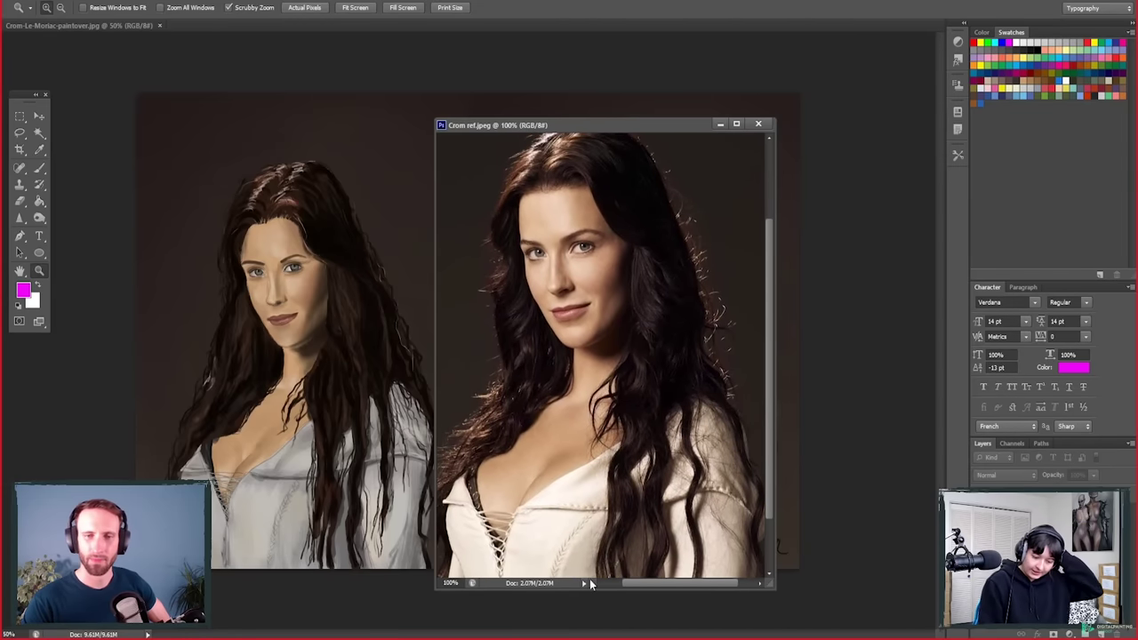
pyautogui.scroll(-3, 633, 540)
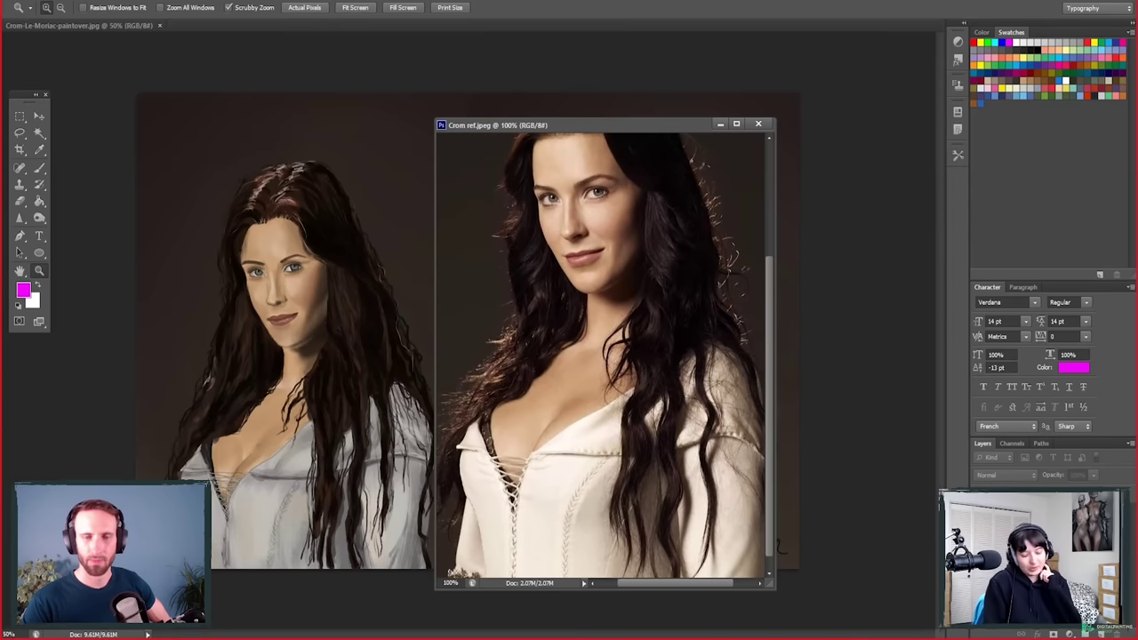
# Step: Enlarge Crom-Le-Moriac-paintover.jpg to 66.7% and minimize the floating reference photo
pyautogui.click(352, 496)
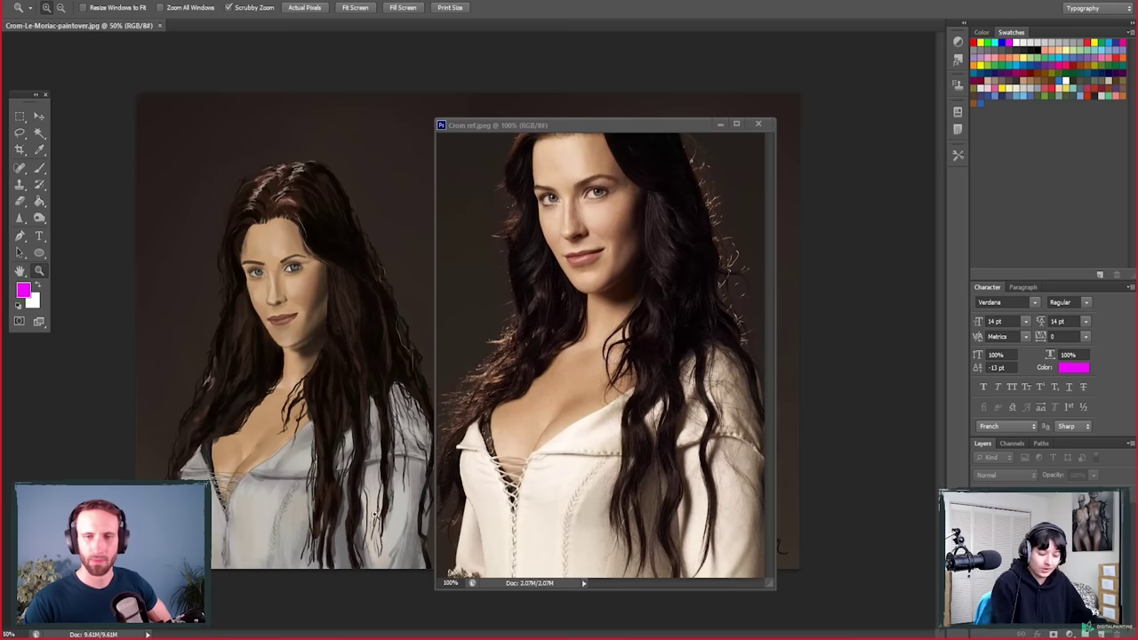
pyautogui.click(374, 514)
pyautogui.click(722, 144)
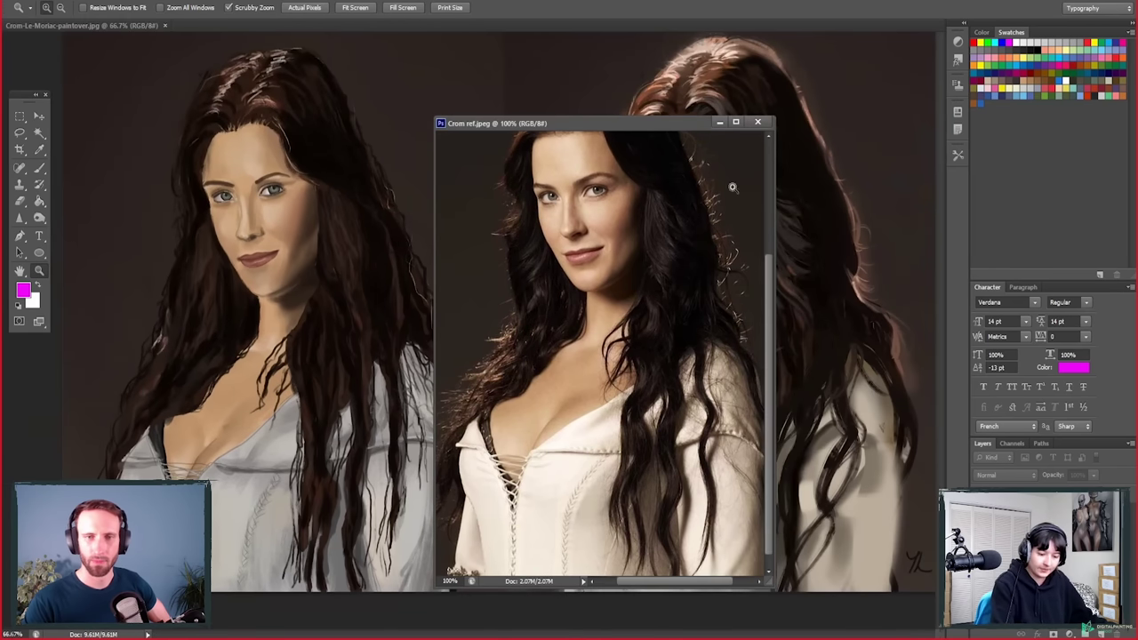
pyautogui.click(720, 122)
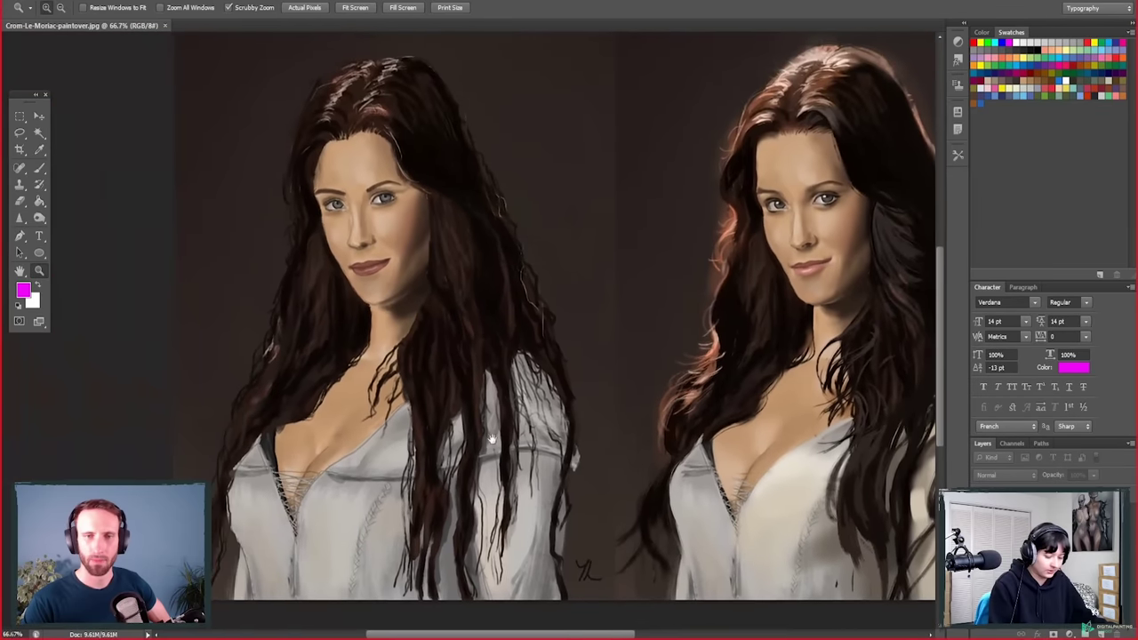
# Step: Add a new layer and outline the main hair mass over the original portrait's shoulder in magenta
pyautogui.click(492, 440)
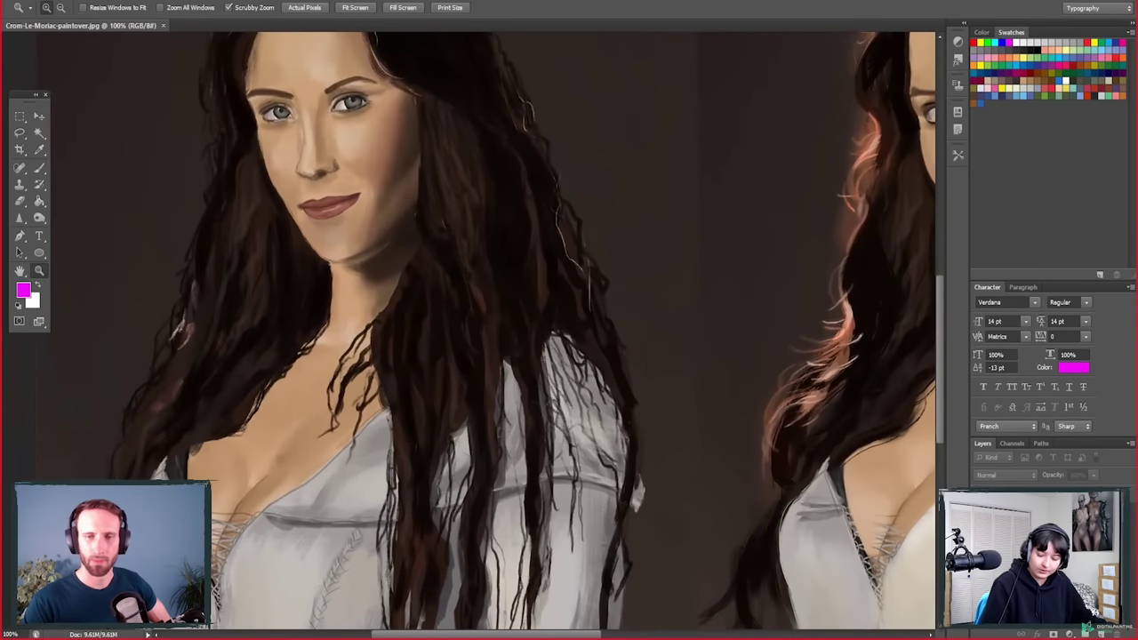
pyautogui.click(1100, 633)
pyautogui.press('b')
pyautogui.scroll(-3, 515, 369)
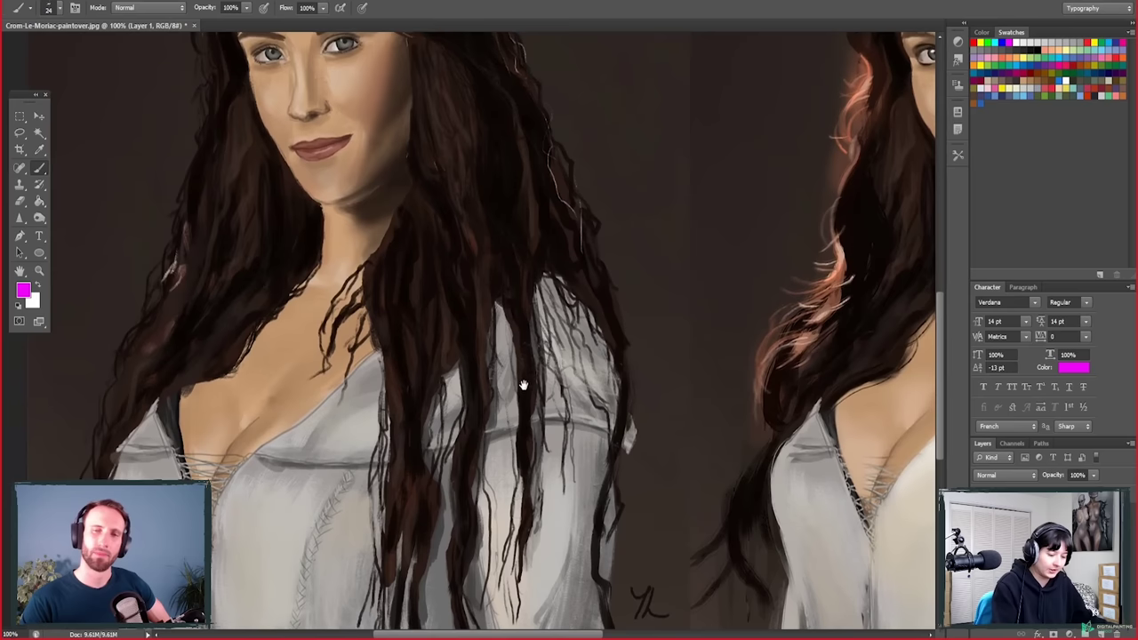
pyautogui.moveTo(422, 100)
pyautogui.mouseDown()
pyautogui.moveTo(370, 333)
pyautogui.moveTo(392, 473)
pyautogui.moveTo(390, 589)
pyautogui.moveTo(432, 559)
pyautogui.moveTo(440, 405)
pyautogui.moveTo(464, 453)
pyautogui.moveTo(491, 377)
pyautogui.mouseUp()
pyautogui.moveTo(494, 332)
pyautogui.mouseDown()
pyautogui.moveTo(510, 309)
pyautogui.moveTo(521, 450)
pyautogui.moveTo(535, 430)
pyautogui.moveTo(542, 288)
pyautogui.moveTo(578, 300)
pyautogui.moveTo(624, 397)
pyautogui.moveTo(619, 327)
pyautogui.moveTo(572, 178)
pyautogui.moveTo(494, 63)
pyautogui.moveTo(422, 89)
pyautogui.moveTo(418, 130)
pyautogui.mouseUp()
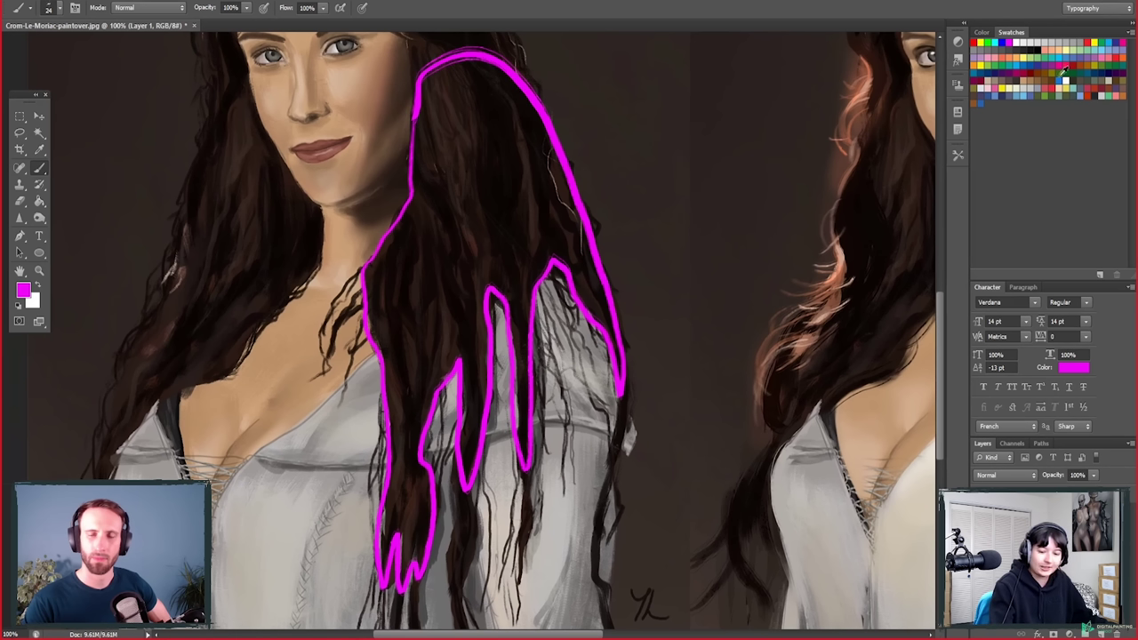
# Step: Trace the thin loose strands around the original portrait's outlined hair mass in green
pyautogui.moveTo(357, 289)
pyautogui.mouseDown()
pyautogui.moveTo(324, 333)
pyautogui.moveTo(339, 359)
pyautogui.mouseUp()
pyautogui.moveTo(389, 455)
pyautogui.mouseDown()
pyautogui.moveTo(443, 439)
pyautogui.moveTo(431, 481)
pyautogui.moveTo(445, 403)
pyautogui.moveTo(442, 475)
pyautogui.mouseUp()
pyautogui.moveTo(566, 320)
pyautogui.mouseDown()
pyautogui.moveTo(535, 319)
pyautogui.moveTo(562, 384)
pyautogui.moveTo(551, 336)
pyautogui.moveTo(558, 387)
pyautogui.moveTo(556, 296)
pyautogui.mouseUp()
pyautogui.moveTo(540, 466); pyautogui.dragTo(514, 523)
pyautogui.moveTo(551, 387); pyautogui.dragTo(538, 469)
pyautogui.moveTo(489, 434); pyautogui.dragTo(487, 521)
pyautogui.moveTo(442, 455); pyautogui.dragTo(445, 493)
pyautogui.moveTo(579, 418)
pyautogui.mouseDown()
pyautogui.moveTo(601, 364)
pyautogui.moveTo(631, 372)
pyautogui.moveTo(642, 499)
pyautogui.mouseUp()
pyautogui.moveTo(567, 556); pyautogui.dragTo(533, 514)
# Step: Outline the main hair mass over the paintover portrait's shoulder in green on a new layer
pyautogui.moveTo(686, 507); pyautogui.dragTo(263, 508)
pyautogui.press('z')
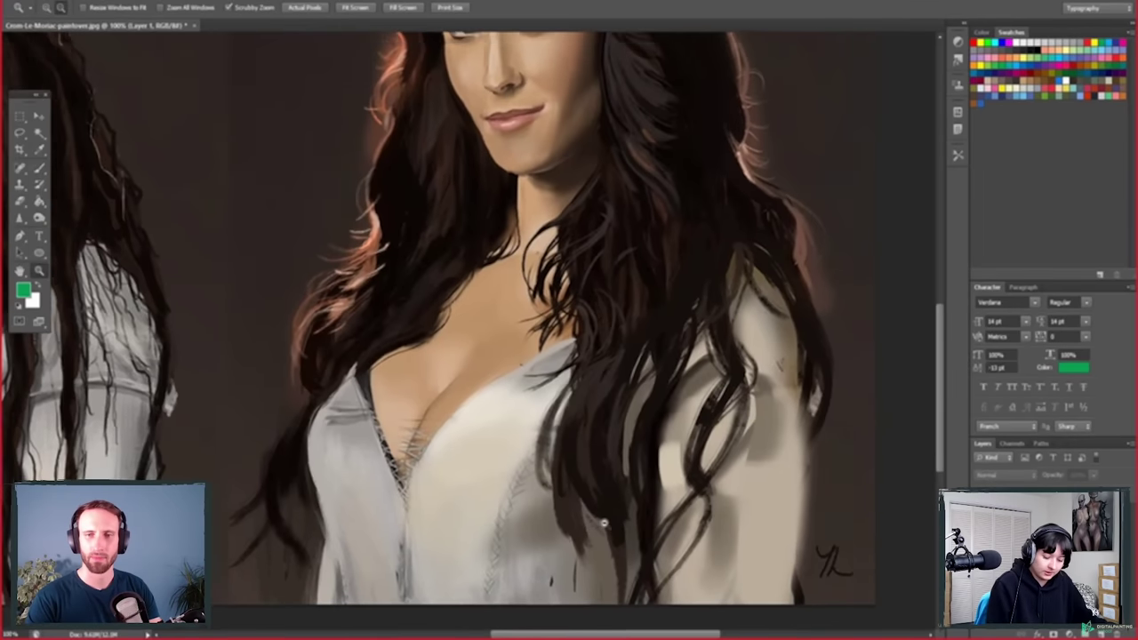
pyautogui.keyDown('alt'); pyautogui.click(578, 509); pyautogui.keyUp('alt')
pyautogui.moveTo(515, 614); pyautogui.dragTo(576, 548)
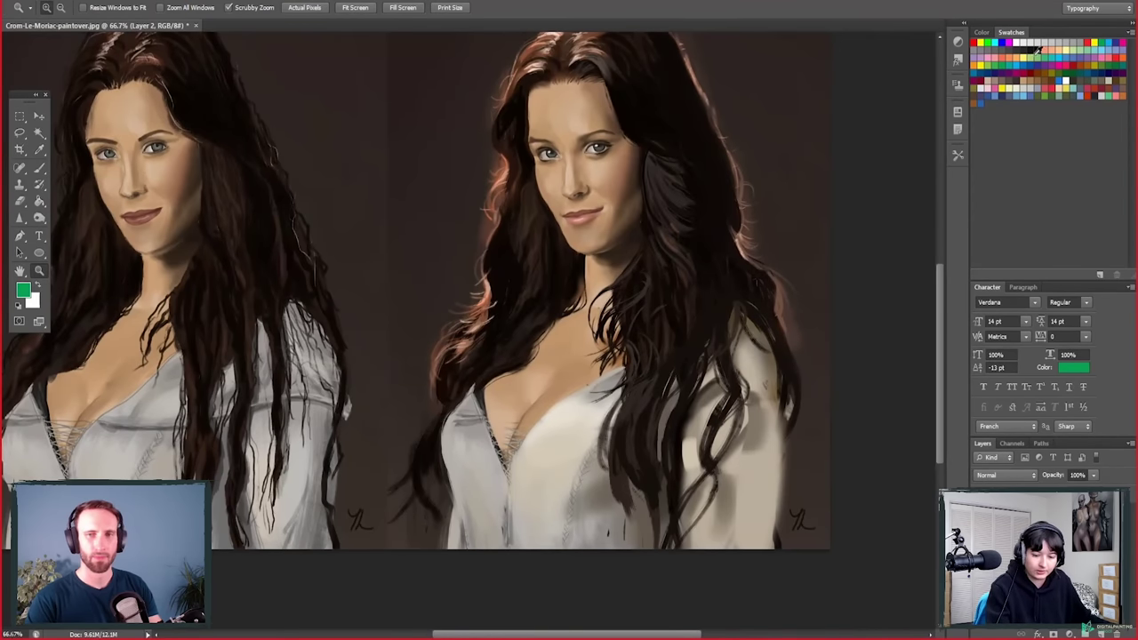
pyautogui.press('b')
pyautogui.moveTo(650, 236)
pyautogui.mouseDown()
pyautogui.moveTo(617, 305)
pyautogui.moveTo(630, 353)
pyautogui.moveTo(617, 432)
pyautogui.moveTo(656, 505)
pyautogui.moveTo(678, 364)
pyautogui.moveTo(672, 452)
pyautogui.moveTo(707, 357)
pyautogui.moveTo(733, 390)
pyautogui.moveTo(732, 336)
pyautogui.moveTo(762, 323)
pyautogui.moveTo(762, 291)
pyautogui.moveTo(735, 241)
pyautogui.moveTo(744, 195)
pyautogui.moveTo(703, 87)
pyautogui.moveTo(647, 37)
pyautogui.moveTo(587, 85)
pyautogui.moveTo(650, 161)
pyautogui.moveTo(646, 238)
pyautogui.mouseUp()
# Step: Outline the secondary hair clumps branching off the paintover's green-outlined mass in blue
pyautogui.click(1063, 77)
pyautogui.moveTo(627, 378); pyautogui.dragTo(597, 391)
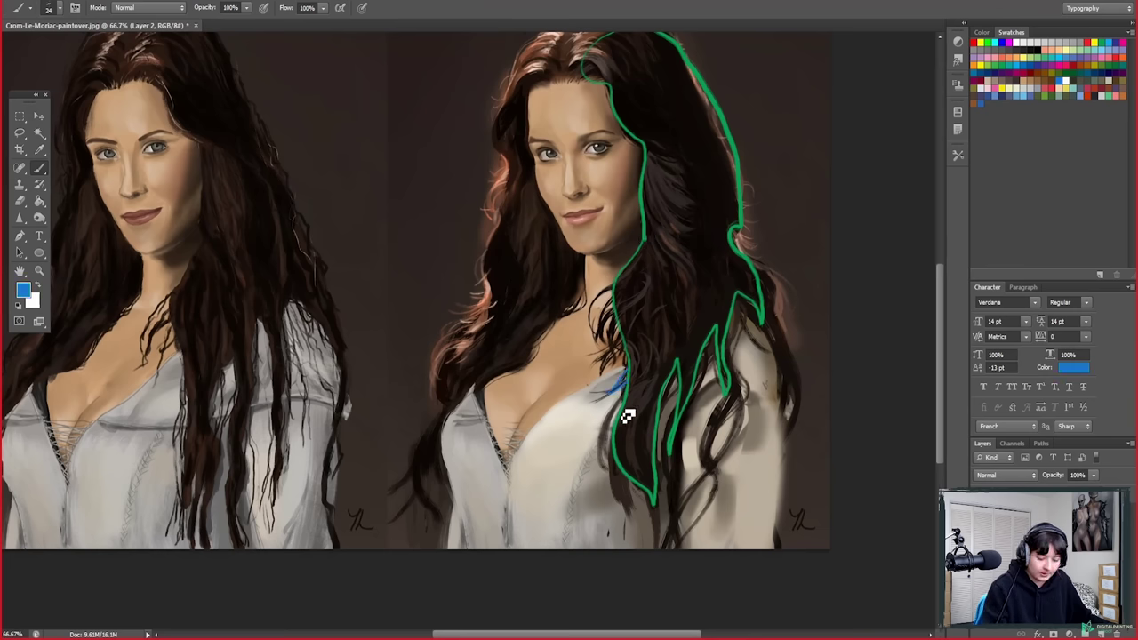
pyautogui.moveTo(610, 432)
pyautogui.mouseDown()
pyautogui.moveTo(630, 515)
pyautogui.moveTo(635, 471)
pyautogui.moveTo(659, 548)
pyautogui.moveTo(675, 419)
pyautogui.moveTo(667, 472)
pyautogui.moveTo(677, 511)
pyautogui.moveTo(696, 400)
pyautogui.moveTo(726, 407)
pyautogui.moveTo(719, 482)
pyautogui.moveTo(747, 407)
pyautogui.moveTo(741, 373)
pyautogui.mouseUp()
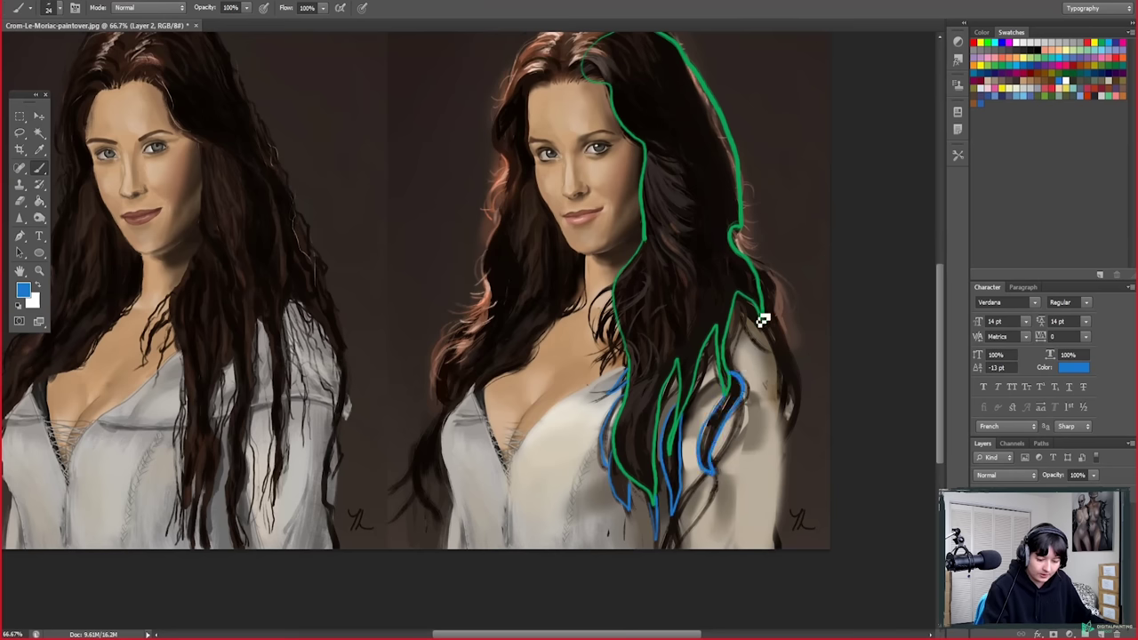
pyautogui.moveTo(752, 310)
pyautogui.mouseDown()
pyautogui.moveTo(786, 373)
pyautogui.moveTo(787, 406)
pyautogui.moveTo(782, 330)
pyautogui.mouseUp()
pyautogui.moveTo(609, 333)
pyautogui.mouseDown()
pyautogui.moveTo(617, 323)
pyautogui.moveTo(597, 286)
pyautogui.mouseUp()
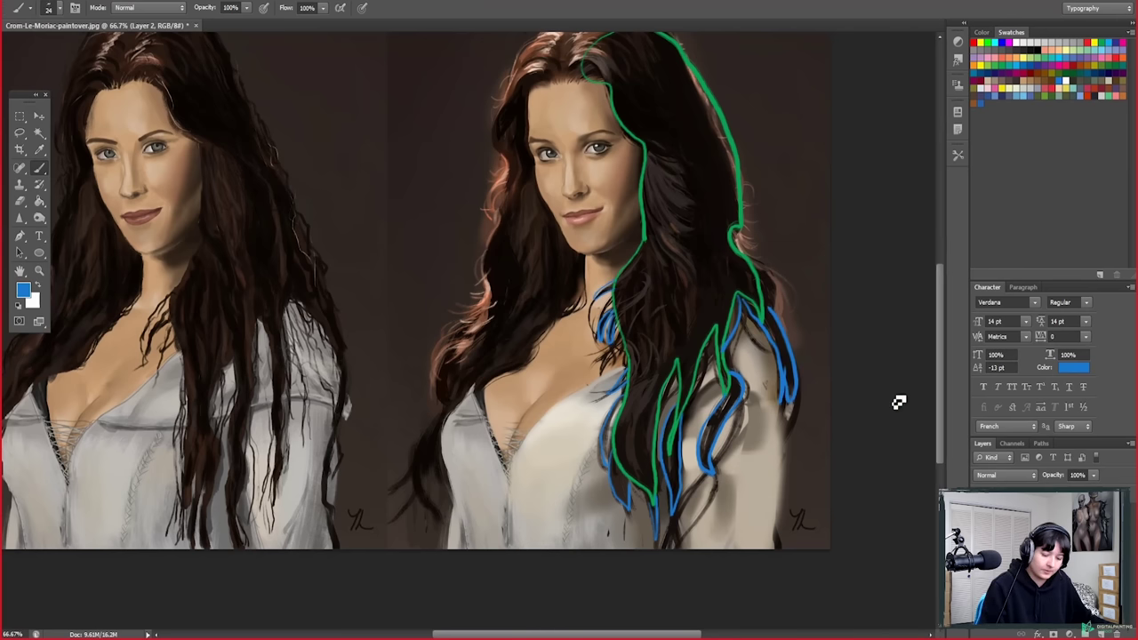
# Step: Trace the fine loose strands around the paintover's shoulder, neck and hair tips in magenta
pyautogui.moveTo(770, 559); pyautogui.dragTo(770, 571)
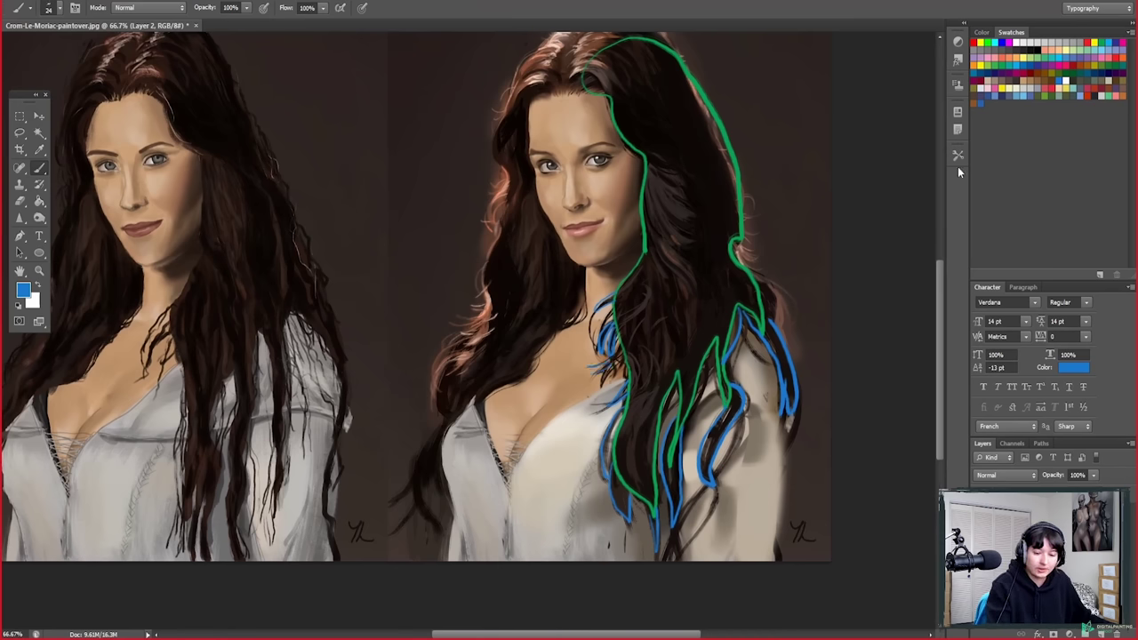
pyautogui.click(1012, 42)
pyautogui.moveTo(623, 351)
pyautogui.mouseDown()
pyautogui.moveTo(599, 363)
pyautogui.moveTo(612, 382)
pyautogui.moveTo(600, 345)
pyautogui.moveTo(597, 360)
pyautogui.moveTo(606, 353)
pyautogui.mouseUp()
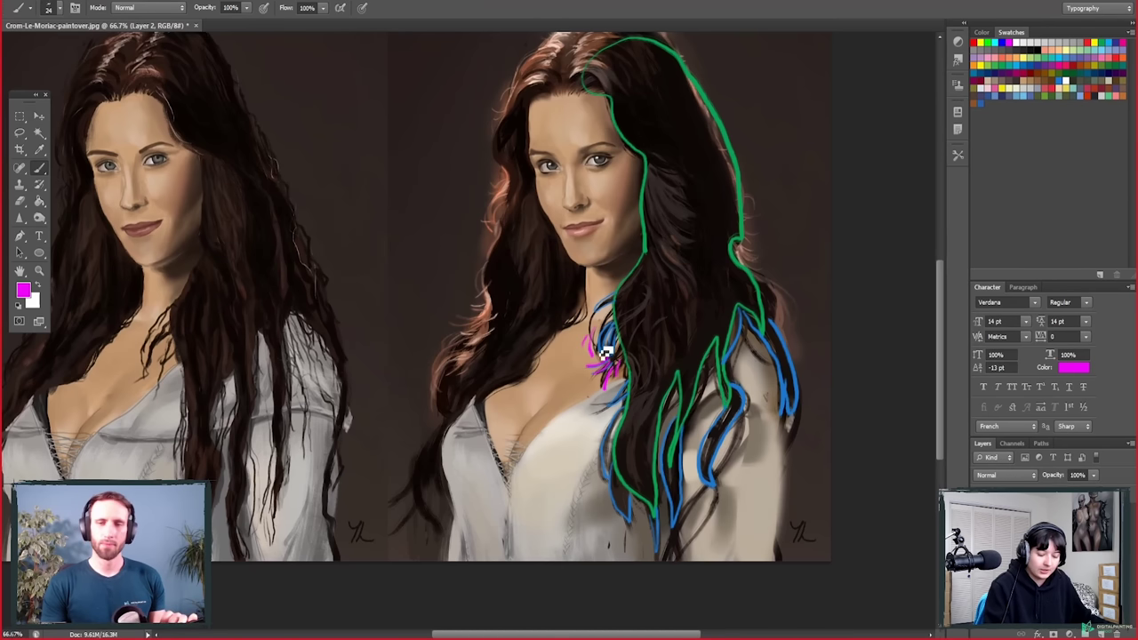
pyautogui.moveTo(615, 396); pyautogui.dragTo(591, 412)
pyautogui.moveTo(629, 542); pyautogui.dragTo(625, 528)
pyautogui.moveTo(716, 495); pyautogui.dragTo(713, 507)
pyautogui.moveTo(751, 407)
pyautogui.mouseDown()
pyautogui.moveTo(751, 349)
pyautogui.moveTo(740, 382)
pyautogui.moveTo(748, 331)
pyautogui.mouseUp()
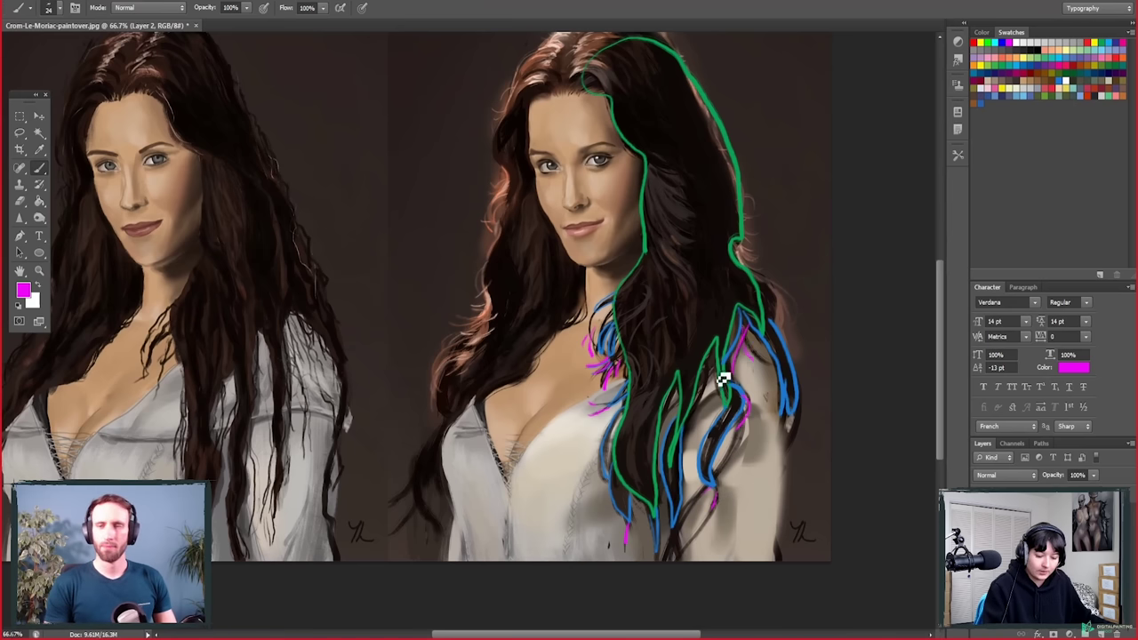
pyautogui.moveTo(754, 269)
pyautogui.mouseDown()
pyautogui.moveTo(782, 307)
pyautogui.moveTo(780, 327)
pyautogui.mouseUp()
pyautogui.moveTo(588, 300)
pyautogui.mouseDown()
pyautogui.moveTo(592, 322)
pyautogui.moveTo(580, 313)
pyautogui.moveTo(574, 332)
pyautogui.mouseUp()
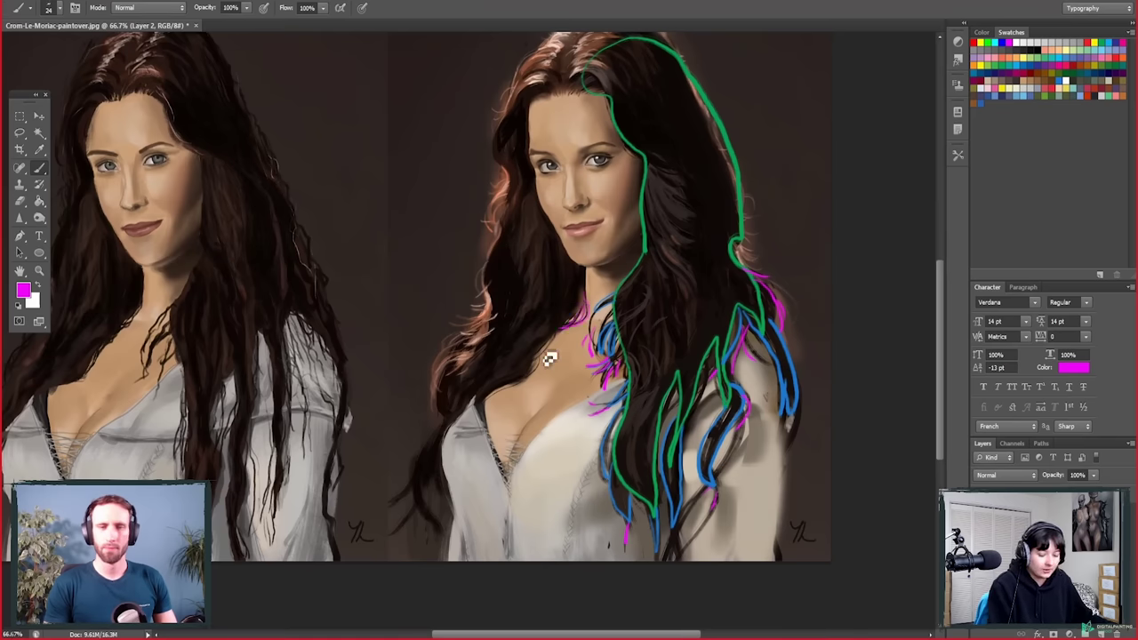
# Step: Examine the original portrait's hair strands over the shoulder at 200%, then compare both full portraits at 25%
pyautogui.hscroll(-5, 549, 357)
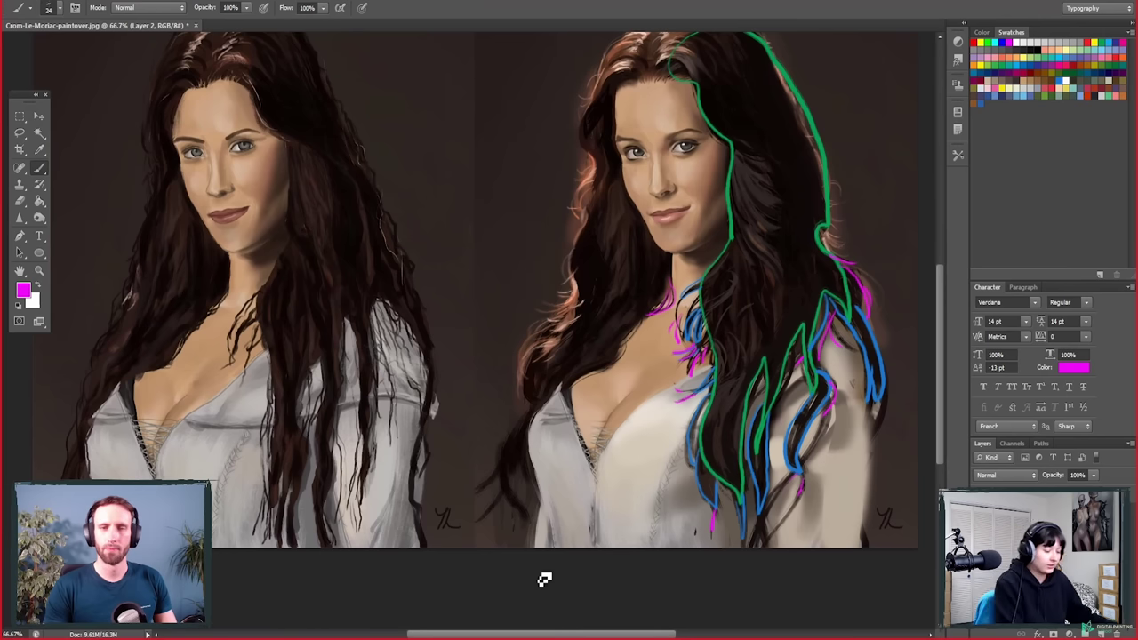
pyautogui.click(39, 270)
pyautogui.moveTo(244, 345); pyautogui.dragTo(274, 370)
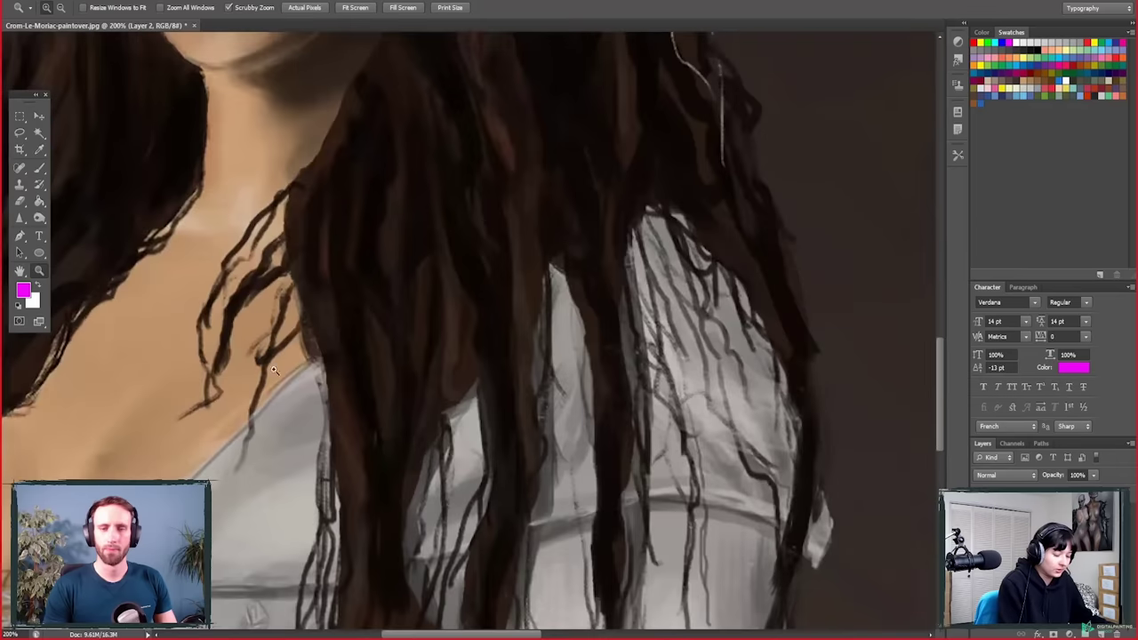
pyautogui.scroll(-5, 341, 562)
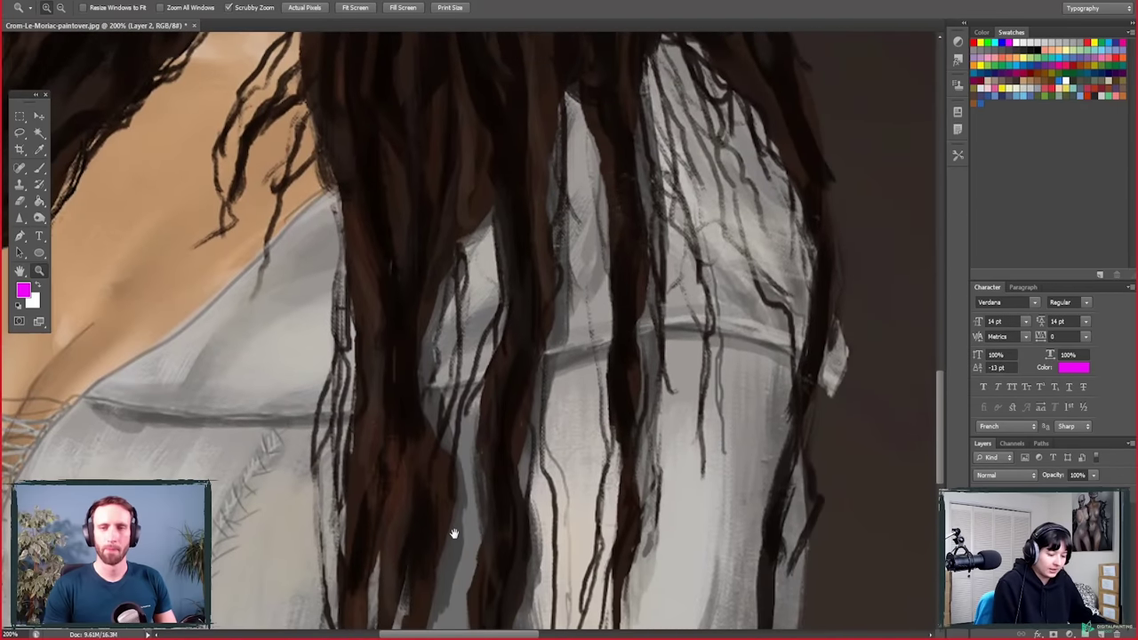
pyautogui.keyDown('alt'); pyautogui.click(449, 430); pyautogui.keyUp('alt')
pyautogui.keyDown('alt'); pyautogui.click(477, 447); pyautogui.keyUp('alt')
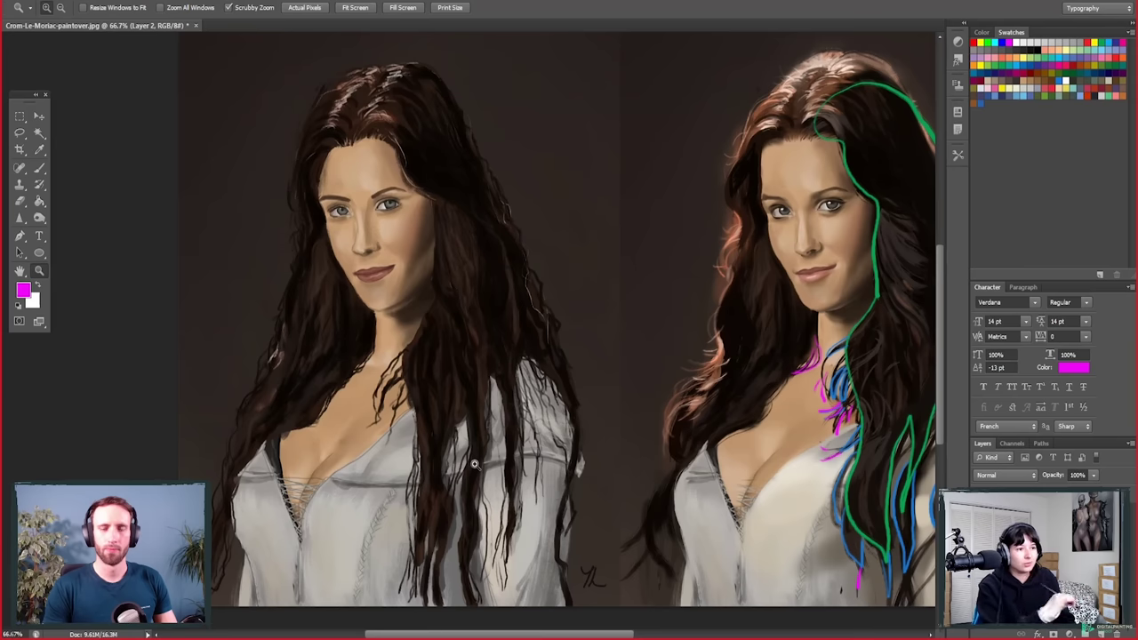
pyautogui.moveTo(640, 428); pyautogui.dragTo(531, 335)
pyautogui.scroll(-6, 531, 335)
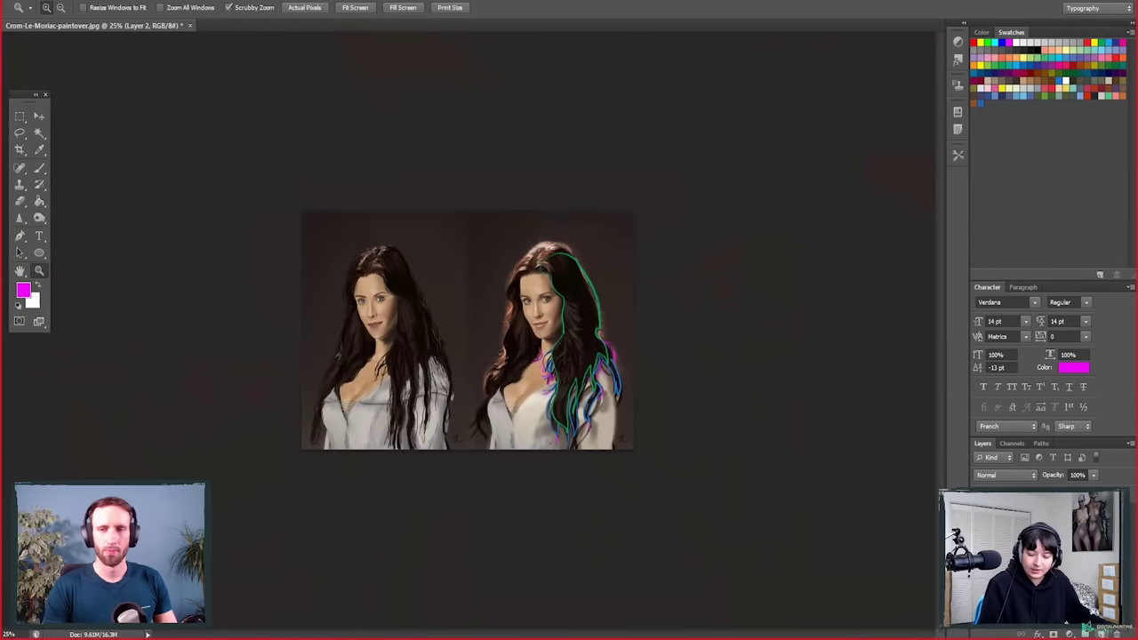
# Step: Add a new layer, sample the reddish-brown of the paintover's rim-lit hair and brush demonstration strands between the portraits
pyautogui.hotkey('ctrl', 'shift', 'alt', 'n')
pyautogui.press('i')
pyautogui.click(511, 306)
pyautogui.press('b')
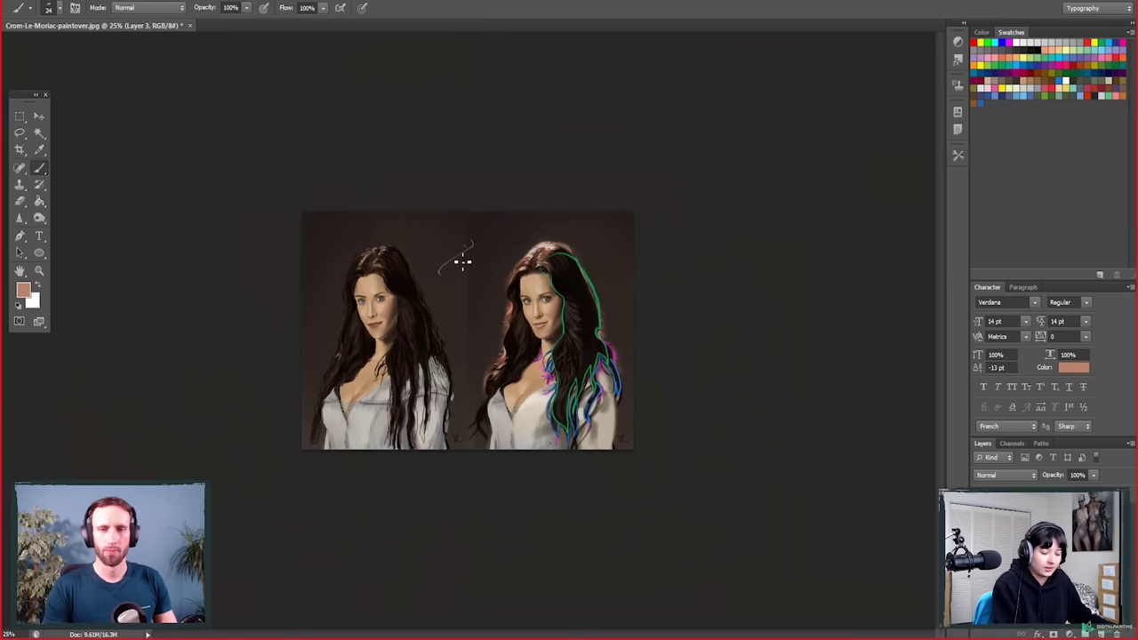
# Step: Paint a cluster of thin, overlapping curved hair strokes on the dark background beside the paintover's head
pyautogui.press('z')
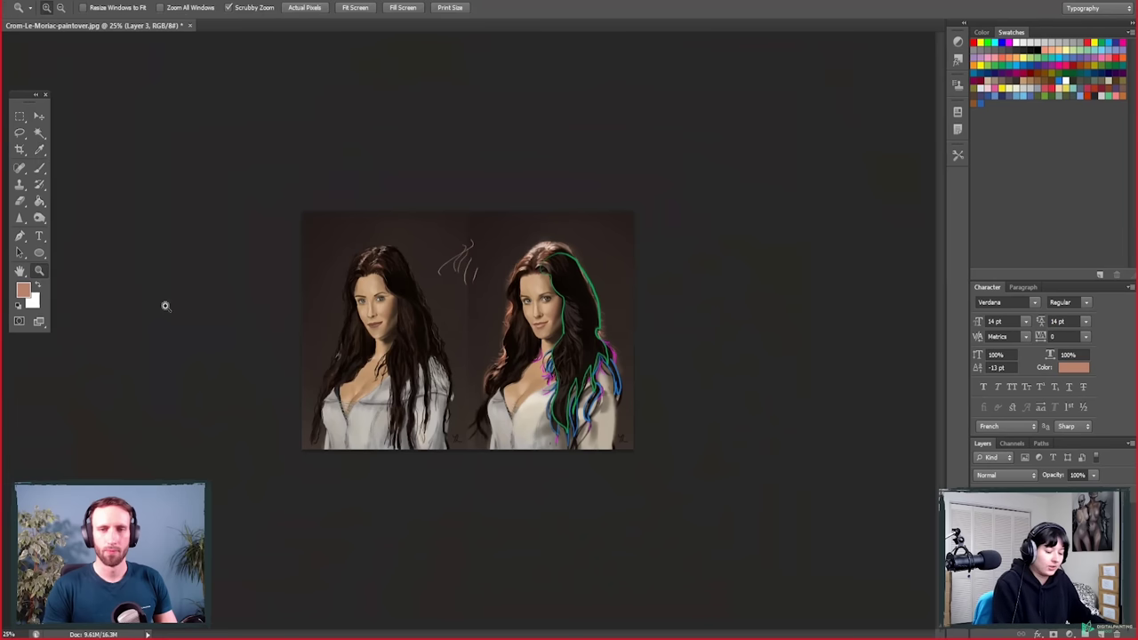
pyautogui.moveTo(478, 253)
pyautogui.mouseDown()
pyautogui.moveTo(483, 236)
pyautogui.moveTo(457, 454)
pyautogui.moveTo(482, 520)
pyautogui.mouseUp()
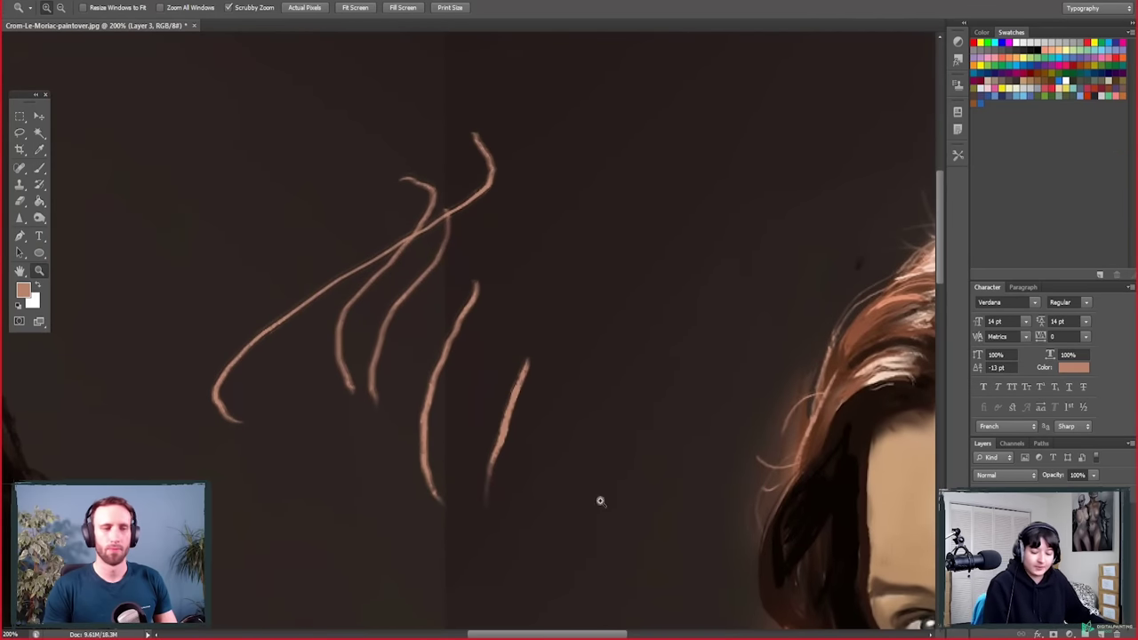
pyautogui.scroll(-3, 604, 500)
pyautogui.hscroll(3, 605, 500)
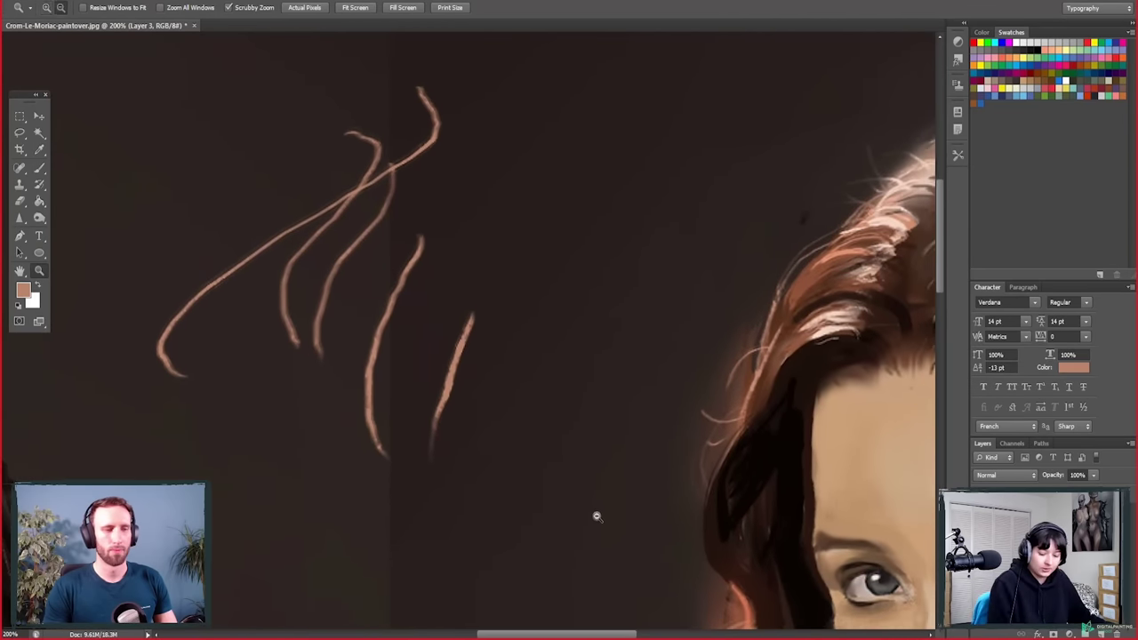
pyautogui.moveTo(632, 531); pyautogui.dragTo(495, 470)
pyautogui.press('b')
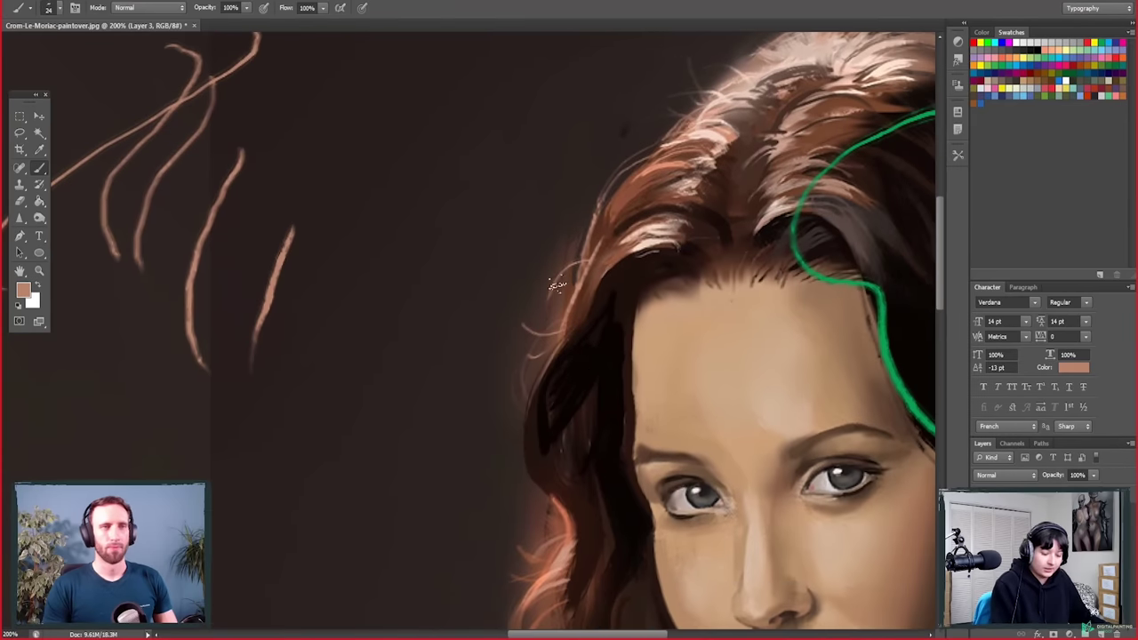
pyautogui.moveTo(442, 196)
pyautogui.mouseDown()
pyautogui.moveTo(420, 214)
pyautogui.moveTo(310, 359)
pyautogui.mouseUp()
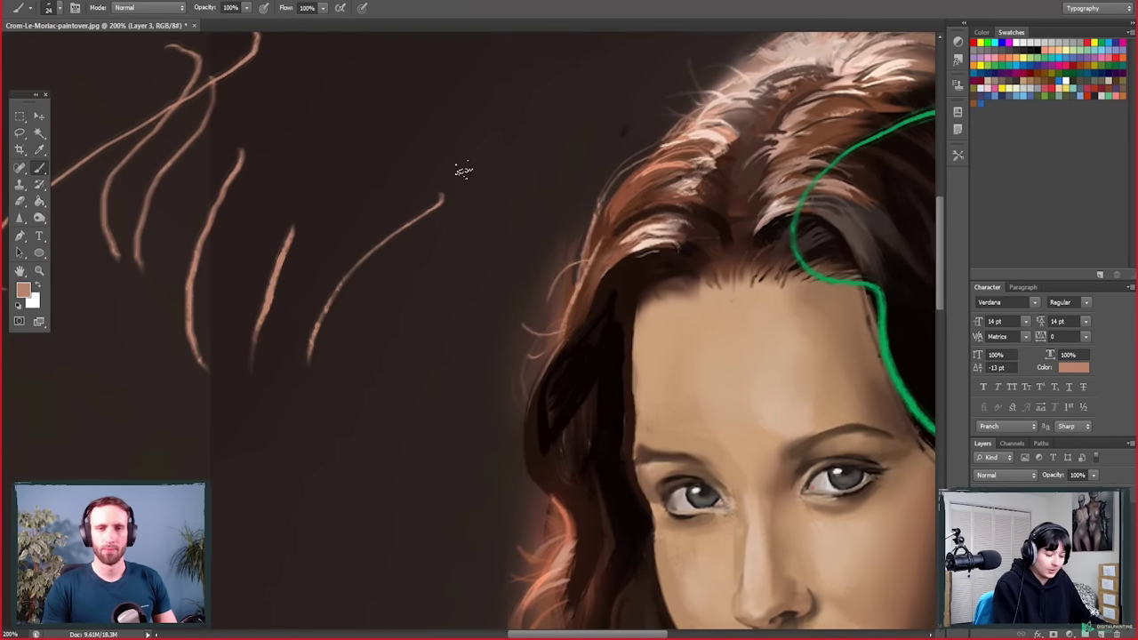
pyautogui.moveTo(466, 172); pyautogui.dragTo(356, 336)
pyautogui.moveTo(457, 242)
pyautogui.mouseDown()
pyautogui.moveTo(352, 449)
pyautogui.moveTo(395, 380)
pyautogui.mouseUp()
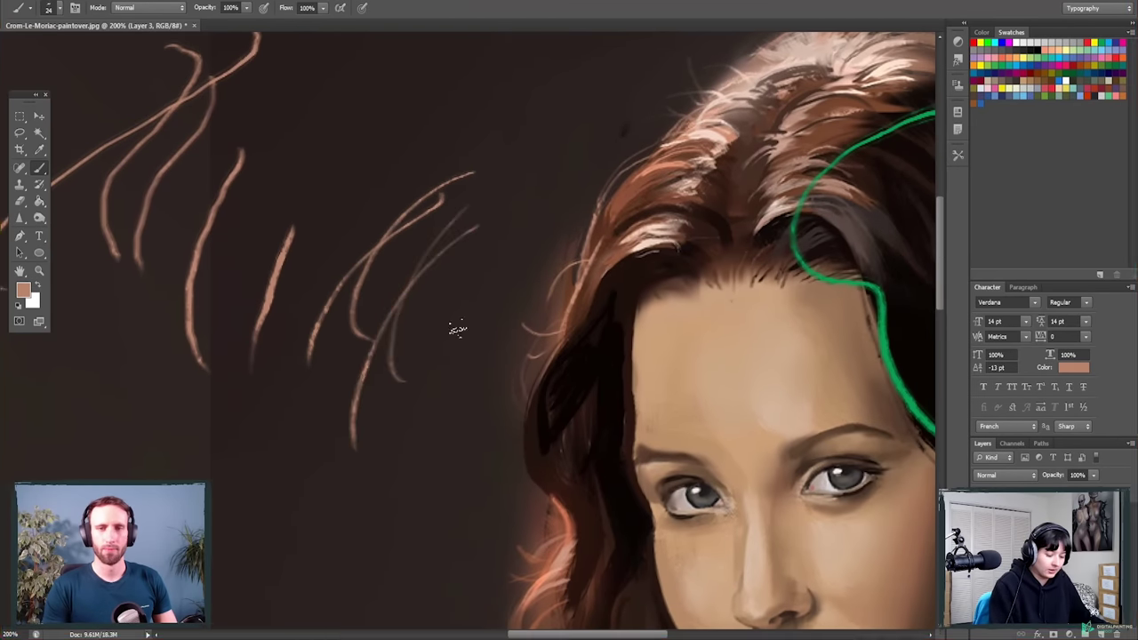
pyautogui.moveTo(512, 208); pyautogui.dragTo(411, 363)
pyautogui.moveTo(478, 283); pyautogui.dragTo(289, 479)
pyautogui.moveTo(468, 343)
pyautogui.mouseDown()
pyautogui.moveTo(253, 585)
pyautogui.moveTo(331, 578)
pyautogui.mouseUp()
pyautogui.moveTo(439, 388)
pyautogui.mouseDown()
pyautogui.moveTo(267, 586)
pyautogui.moveTo(374, 502)
pyautogui.mouseUp()
pyautogui.moveTo(436, 437)
pyautogui.mouseDown()
pyautogui.moveTo(333, 534)
pyautogui.moveTo(384, 524)
pyautogui.mouseUp()
pyautogui.moveTo(445, 476); pyautogui.dragTo(391, 569)
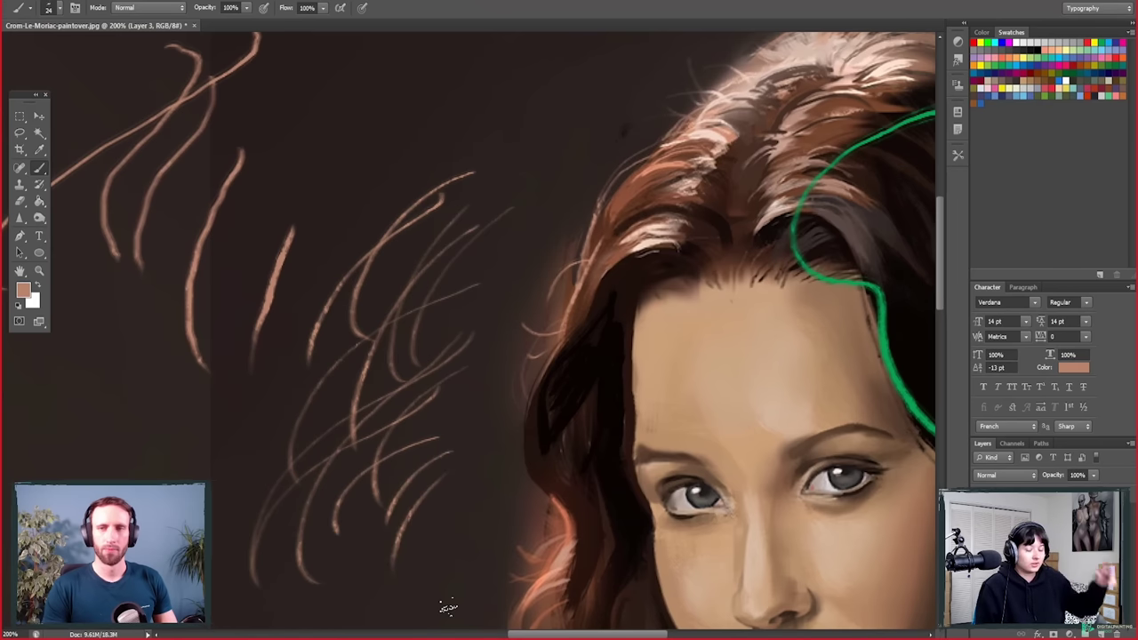
# Step: Examine the demonstration hair strokes against the paintover's flyaway hairs at several zoom levels, ending at 66.7%
pyautogui.click(40, 270)
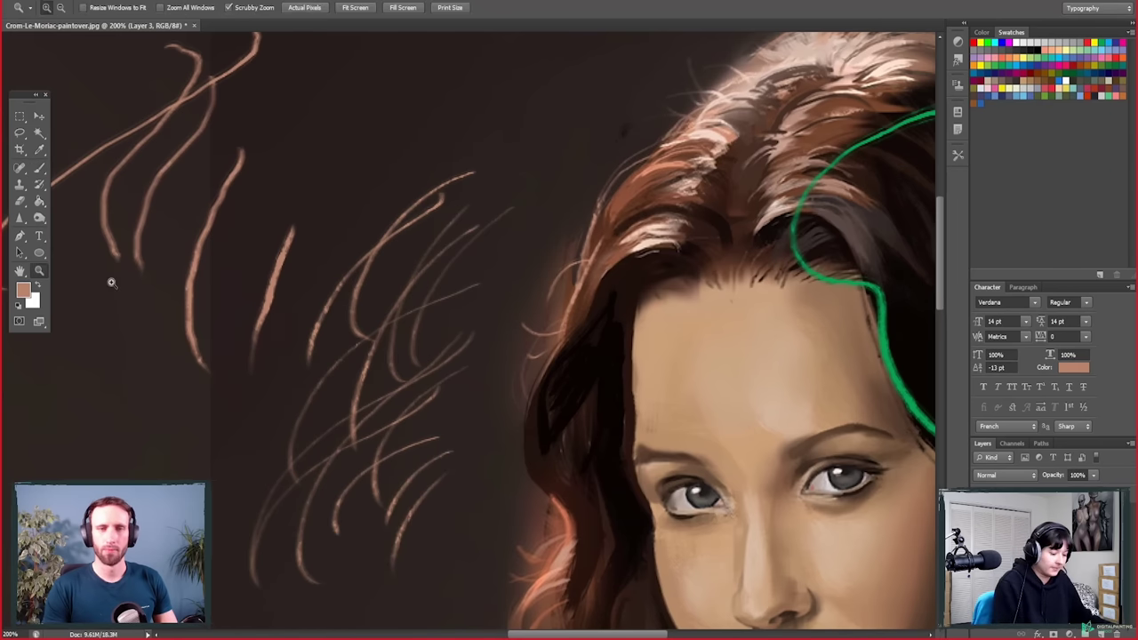
pyautogui.keyDown('alt'); pyautogui.click(533, 458); pyautogui.keyUp('alt')
pyautogui.click(400, 453)
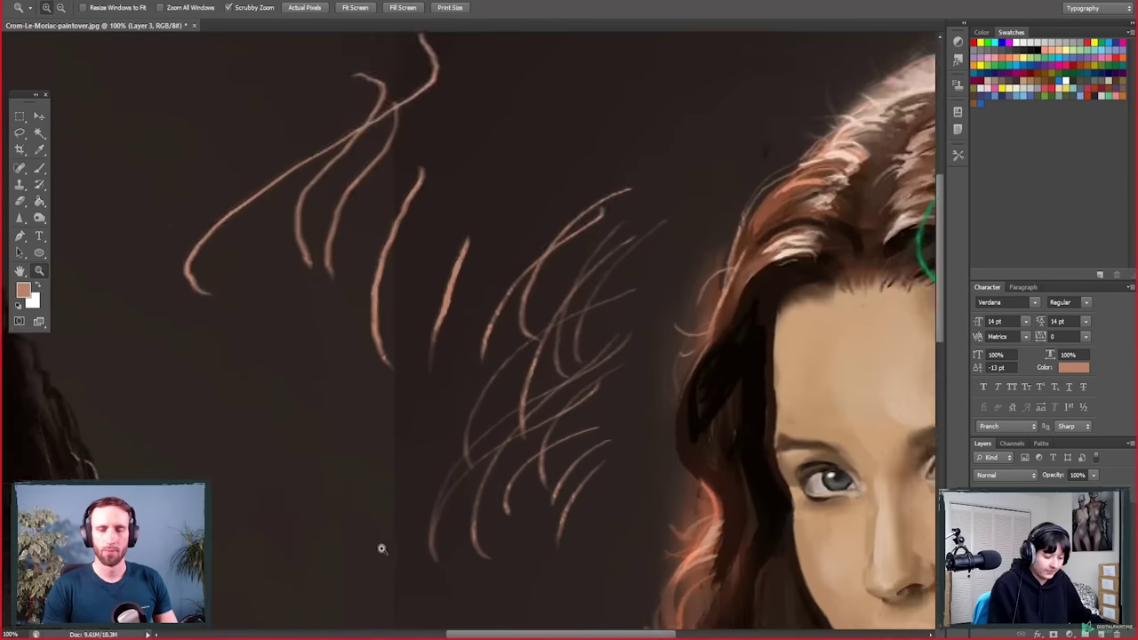
pyautogui.keyDown('alt'); pyautogui.click(352, 526); pyautogui.keyUp('alt')
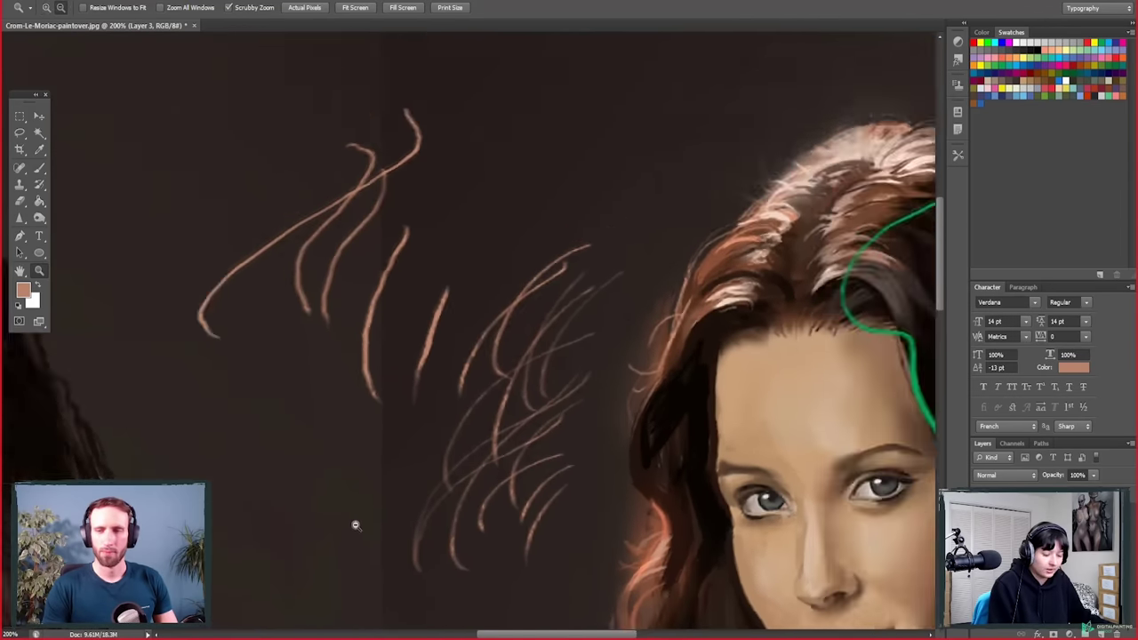
pyautogui.keyDown('alt'); pyautogui.click(353, 525); pyautogui.keyUp('alt')
pyautogui.click(343, 498)
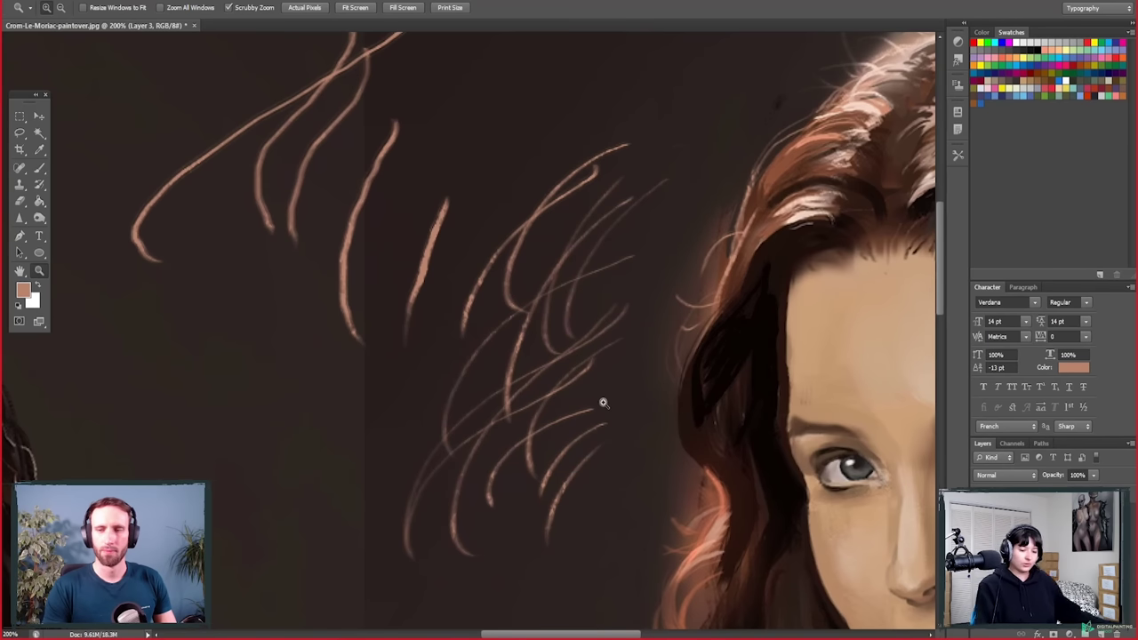
pyautogui.keyDown('alt'); pyautogui.click(646, 376); pyautogui.keyUp('alt')
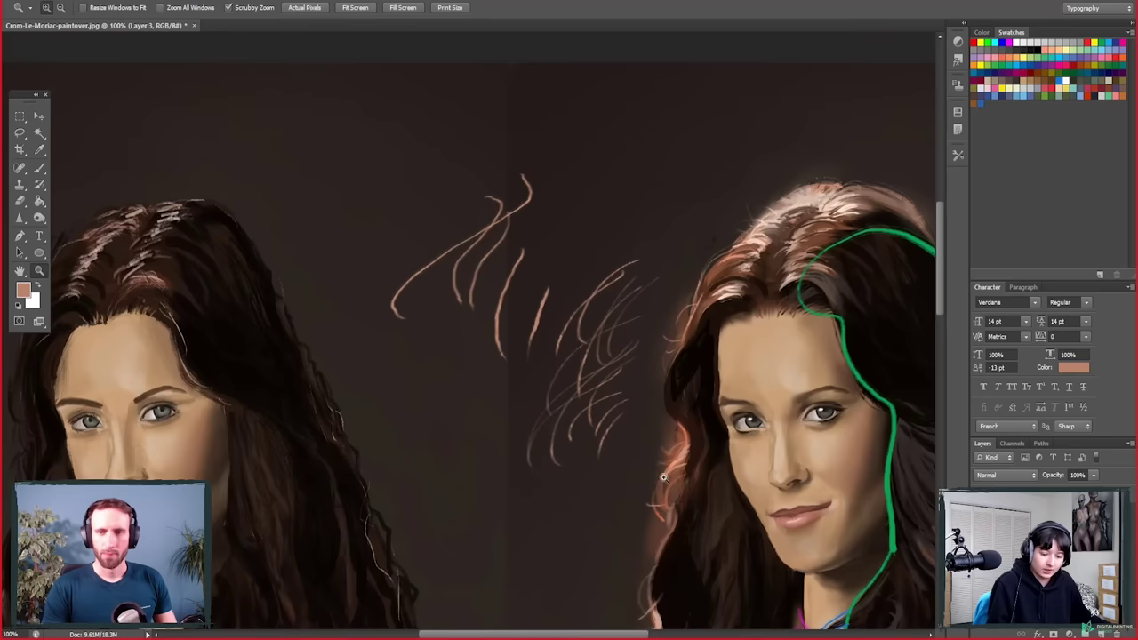
pyautogui.keyDown('alt'); pyautogui.click(662, 477); pyautogui.keyUp('alt')
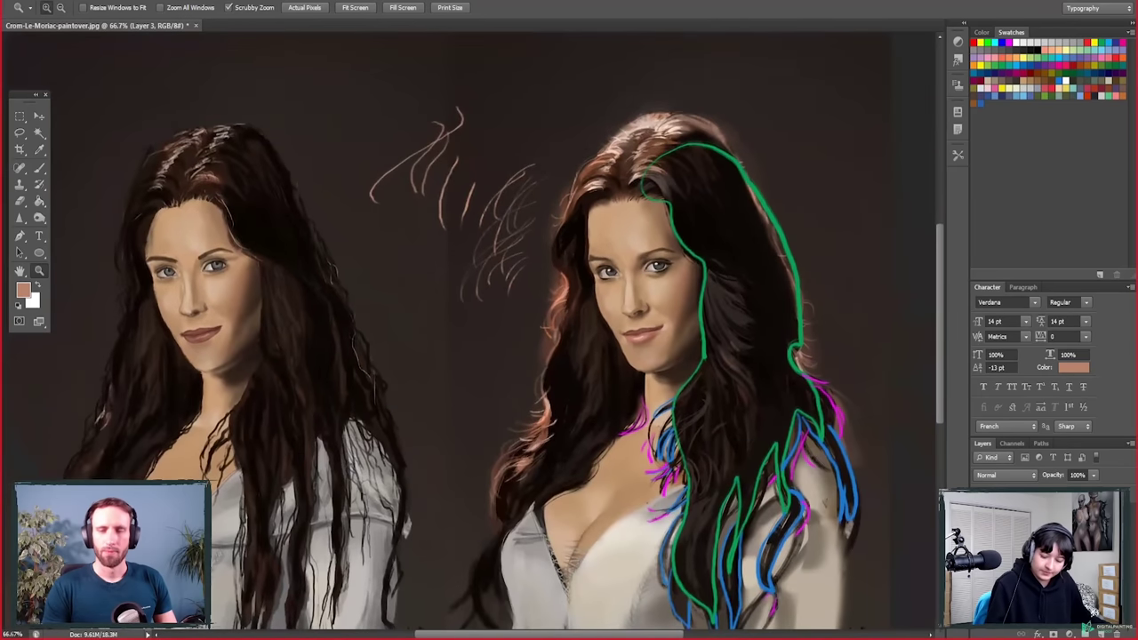
# Step: Hide the hair outlines and demonstration strokes and compare the clean original and paintover portraits side by side
pyautogui.moveTo(446, 637)
pyautogui.mouseDown()
pyautogui.moveTo(461, 545)
pyautogui.moveTo(494, 522)
pyautogui.moveTo(505, 531)
pyautogui.moveTo(474, 554)
pyautogui.mouseUp()
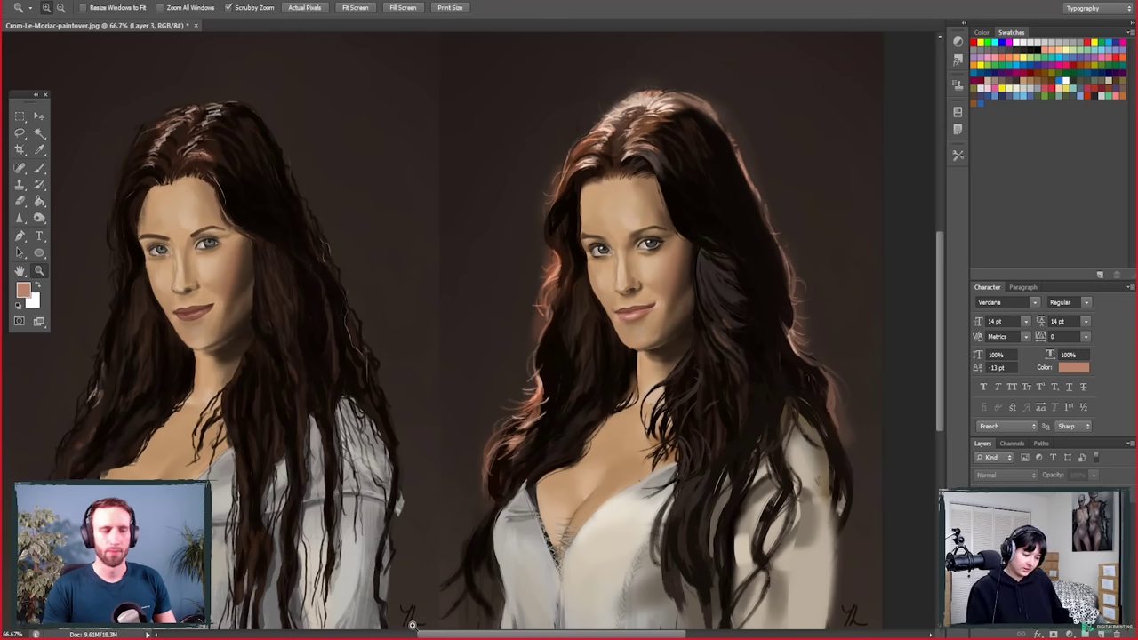
pyautogui.moveTo(390, 521); pyautogui.dragTo(439, 539)
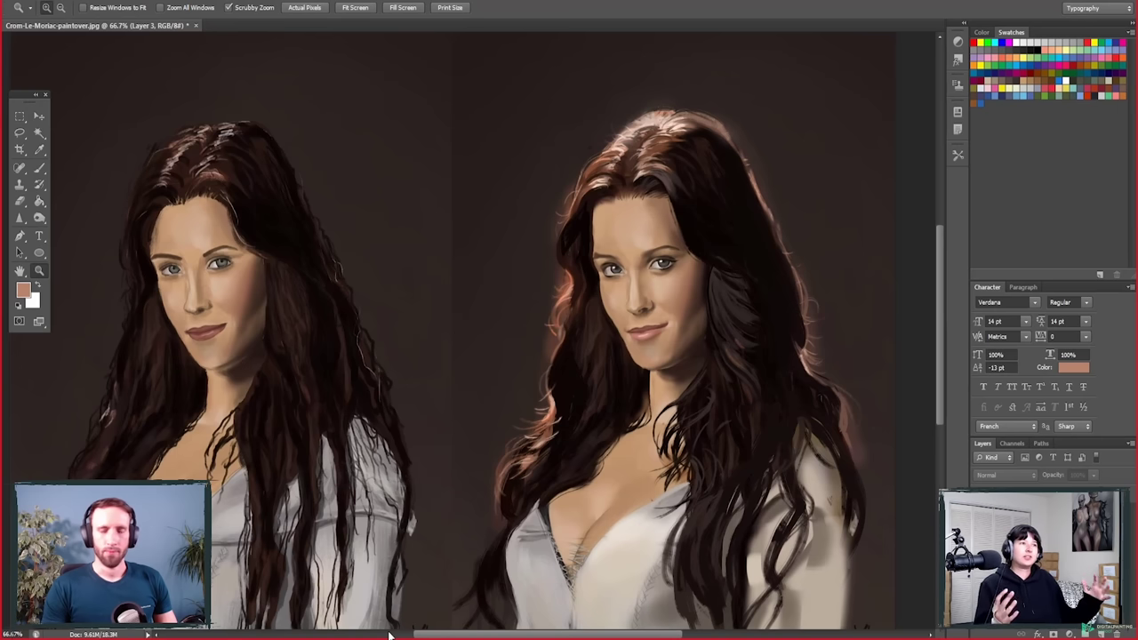
pyautogui.moveTo(535, 510); pyautogui.dragTo(505, 523)
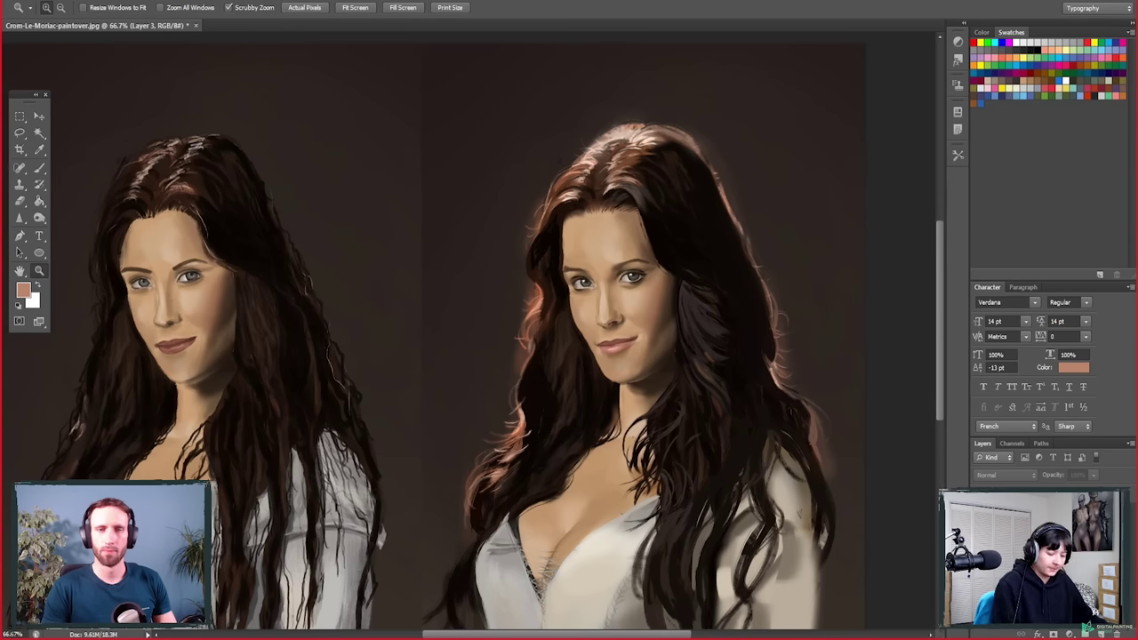
# Step: Bring the Crom ref.jpeg window beside the paintover and examine the photo's hair and face at 200%
pyautogui.hotkey('ctrl', 'Tab')
pyautogui.moveTo(585, 113); pyautogui.dragTo(294, 101)
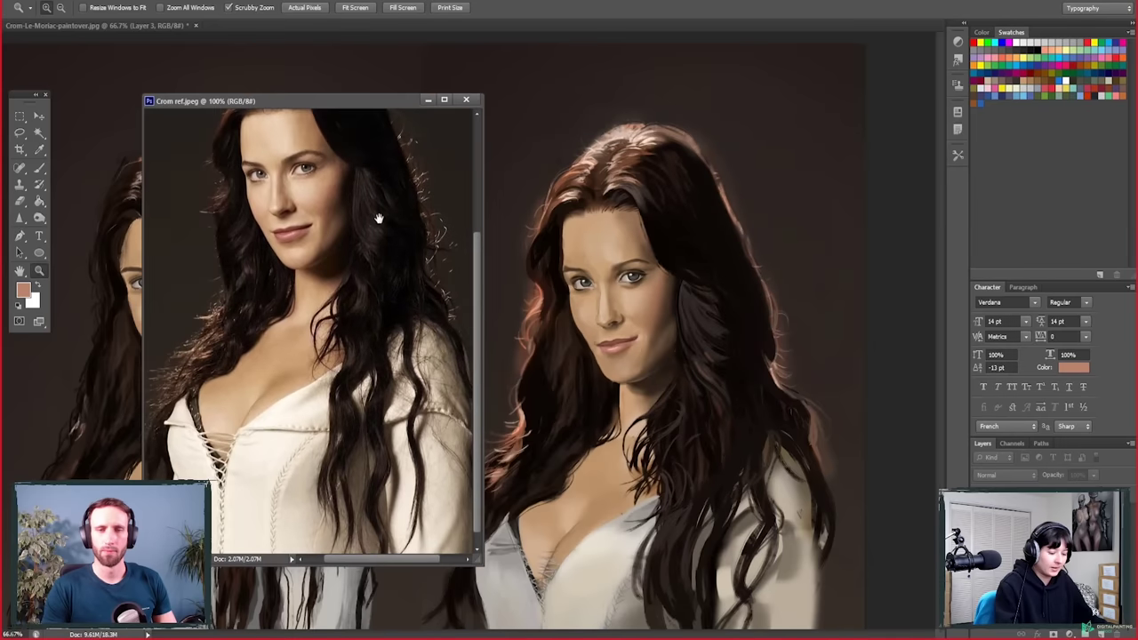
pyautogui.moveTo(377, 218); pyautogui.dragTo(381, 325)
pyautogui.moveTo(359, 103); pyautogui.dragTo(389, 150)
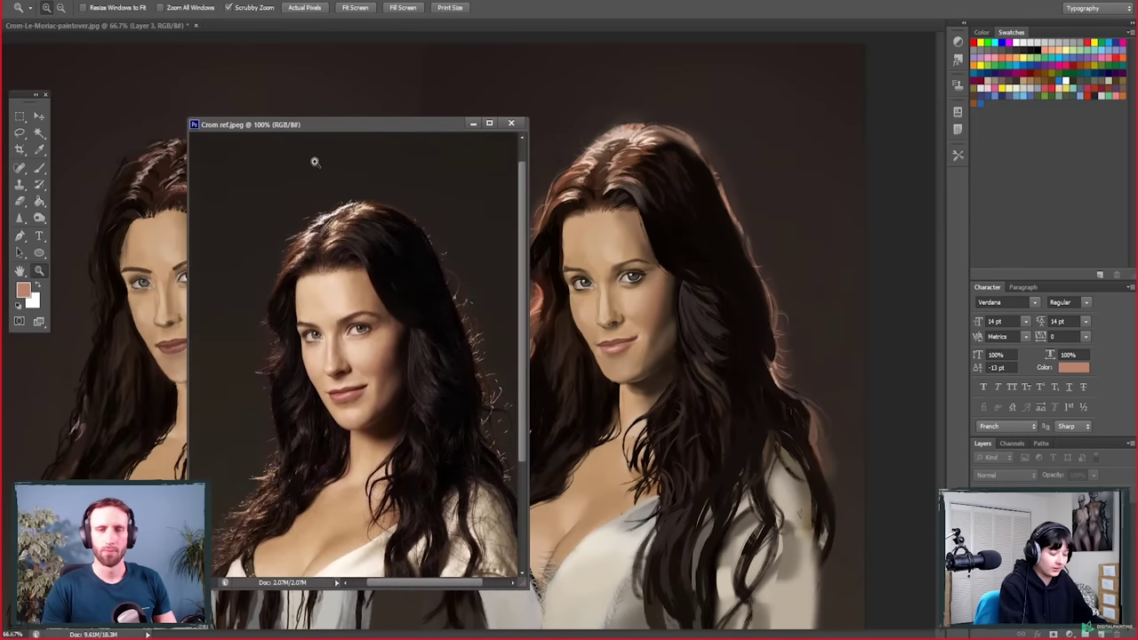
pyautogui.click(399, 295)
pyautogui.moveTo(383, 364); pyautogui.dragTo(427, 467)
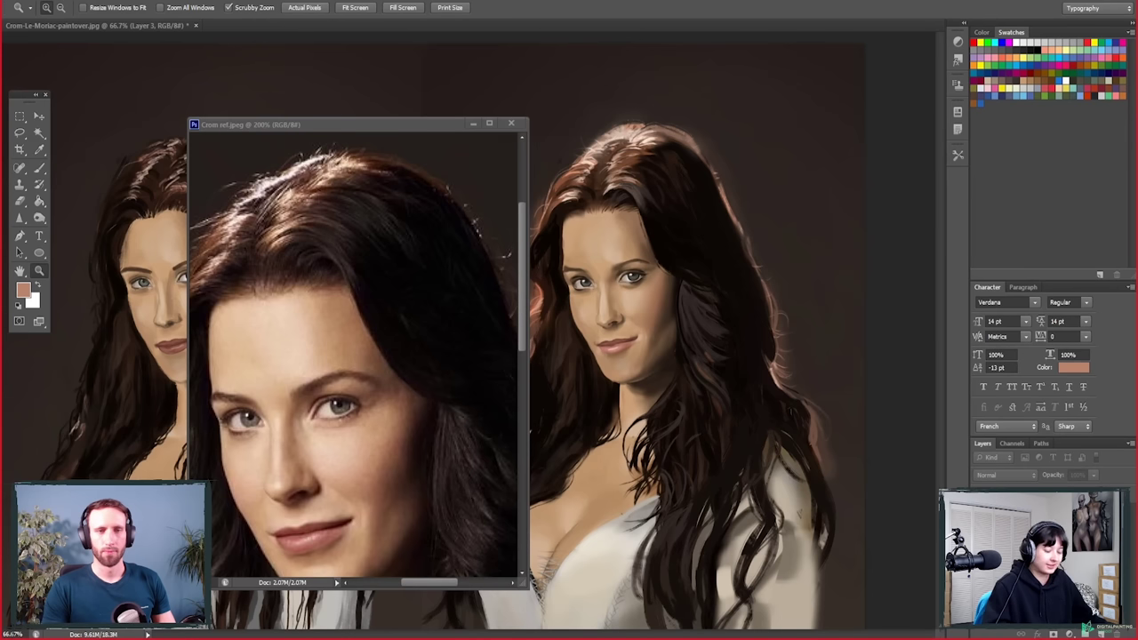
pyautogui.moveTo(436, 435); pyautogui.dragTo(446, 536)
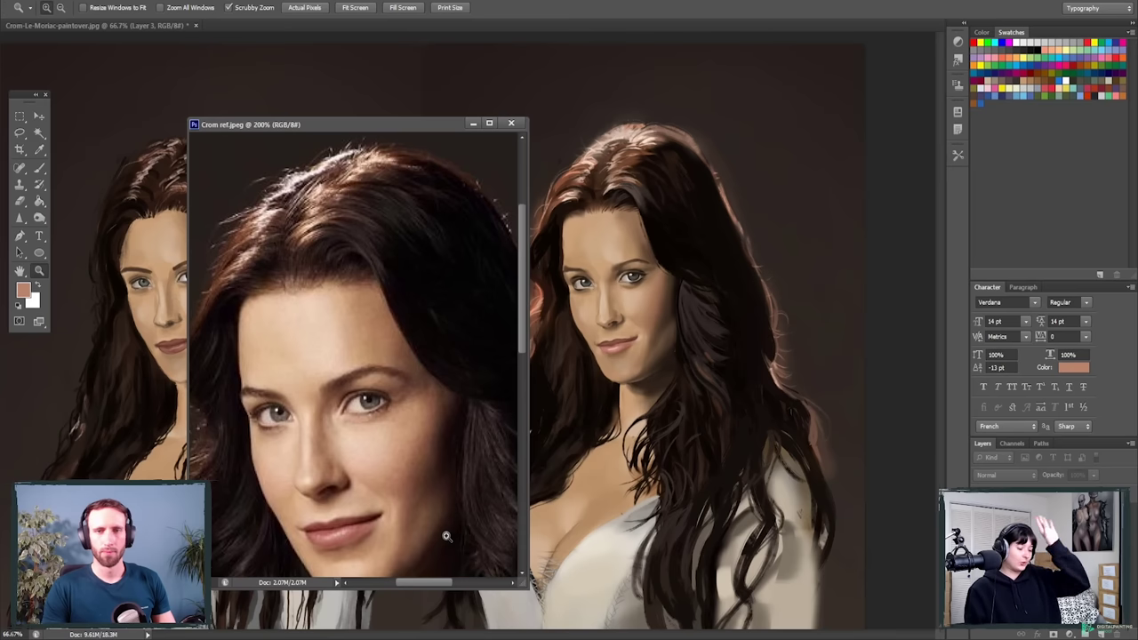
# Step: Reposition the Crom ref.jpeg window between the two portraits and examine the photo's hair and face at 200%
pyautogui.moveTo(323, 126); pyautogui.dragTo(365, 81)
pyautogui.moveTo(389, 410); pyautogui.dragTo(389, 421)
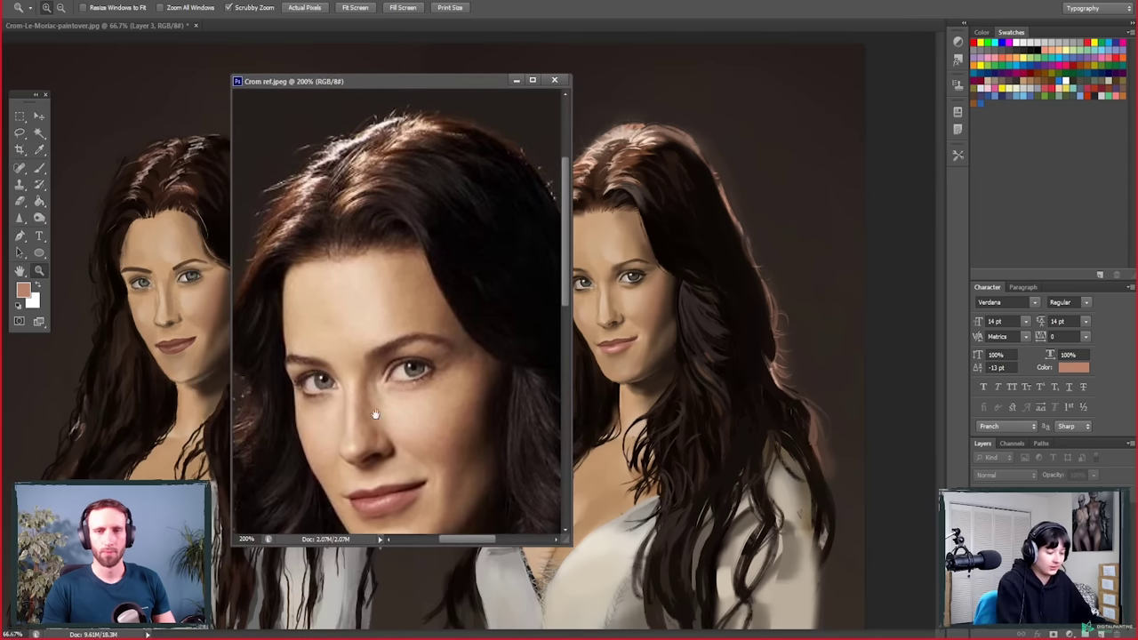
pyautogui.moveTo(321, 80); pyautogui.dragTo(336, 79)
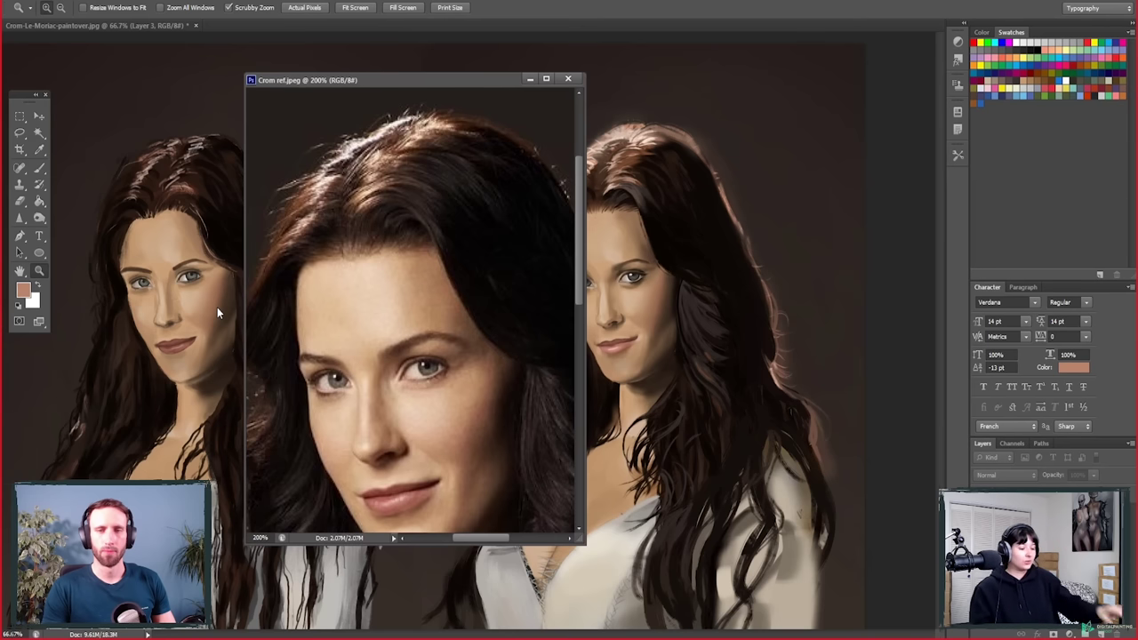
# Step: Circle the front hair mass on the original portrait with a magenta brush stroke on a new layer
pyautogui.moveTo(208, 253); pyautogui.dragTo(205, 273)
pyautogui.click(1098, 633)
pyautogui.press('b')
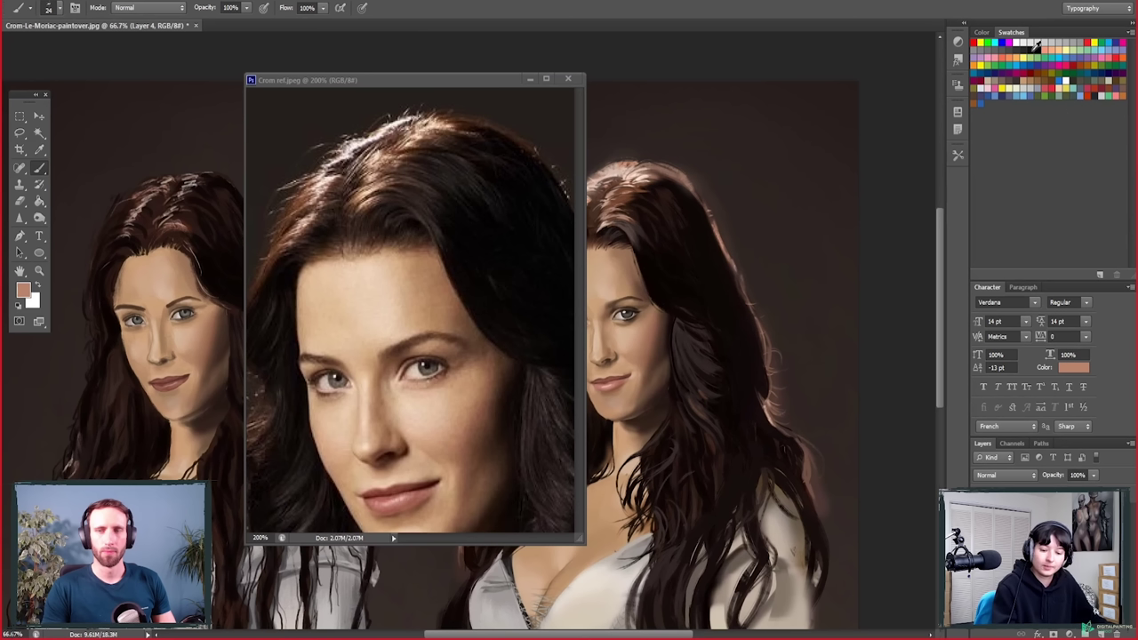
pyautogui.click(1012, 43)
pyautogui.moveTo(174, 201)
pyautogui.mouseDown()
pyautogui.moveTo(145, 242)
pyautogui.moveTo(164, 303)
pyautogui.moveTo(232, 320)
pyautogui.moveTo(235, 254)
pyautogui.moveTo(177, 197)
pyautogui.mouseUp()
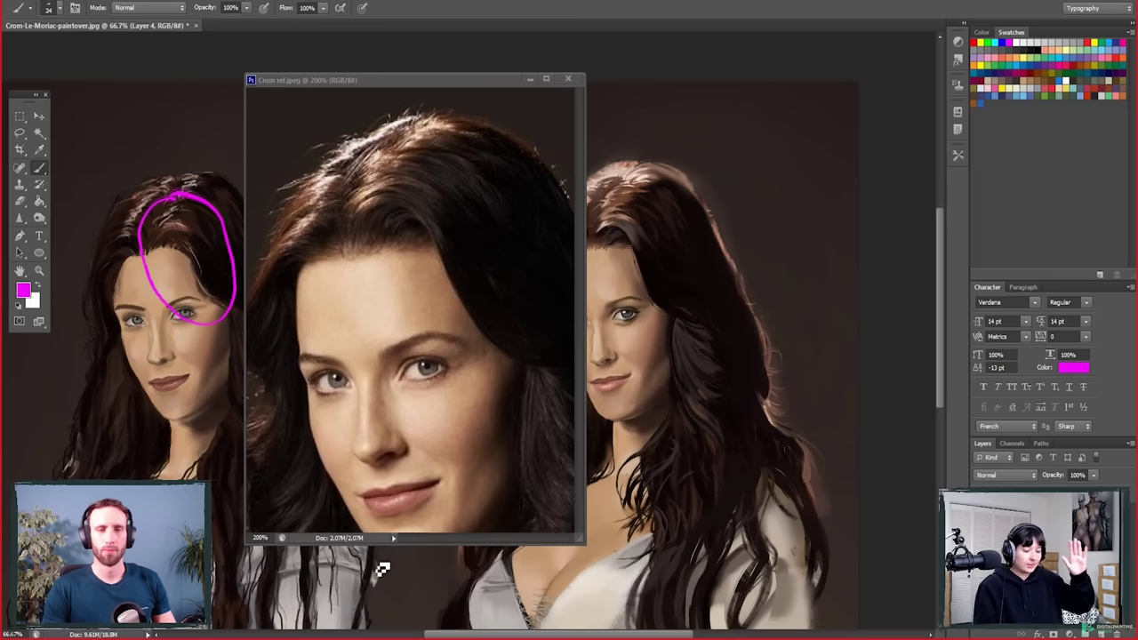
# Step: Outline the matching front hair mass on the Crom ref.jpeg photo in magenta on a new layer
pyautogui.moveTo(457, 437)
pyautogui.mouseDown()
pyautogui.moveTo(483, 412)
pyautogui.moveTo(459, 427)
pyautogui.mouseUp()
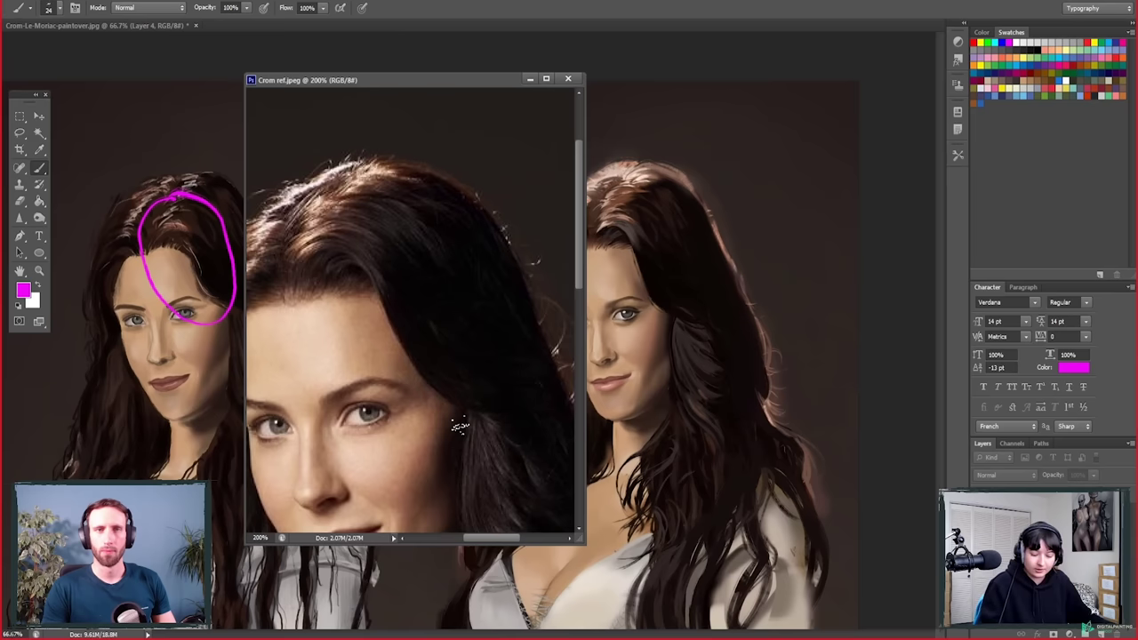
pyautogui.click(498, 430)
pyautogui.click(1100, 633)
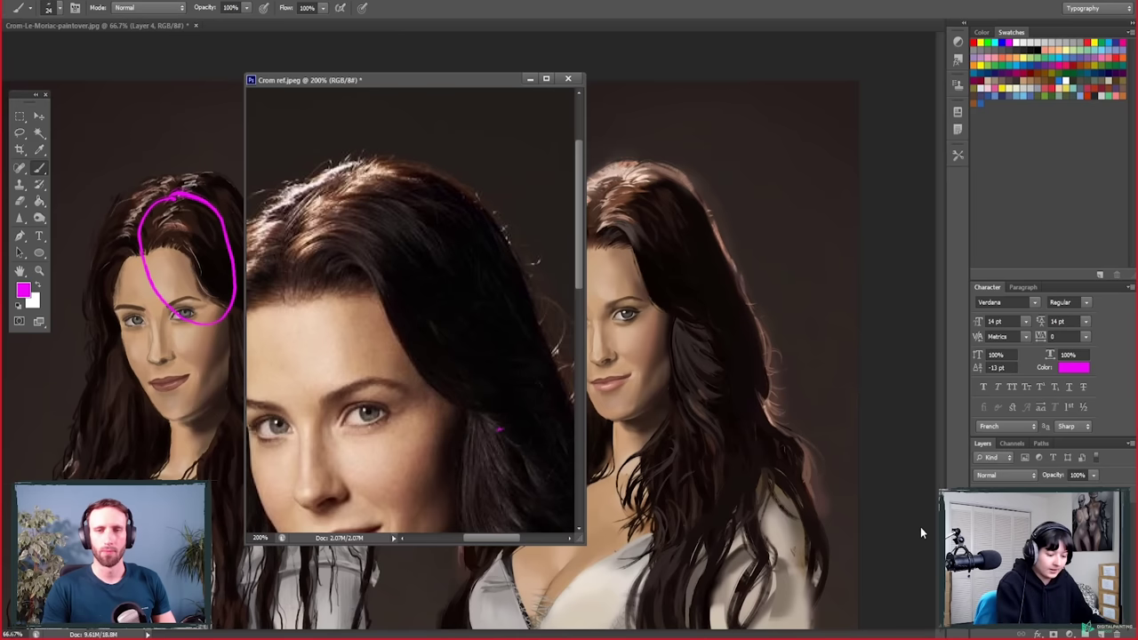
pyautogui.moveTo(447, 201)
pyautogui.mouseDown()
pyautogui.moveTo(329, 188)
pyautogui.moveTo(299, 222)
pyautogui.moveTo(288, 300)
pyautogui.moveTo(370, 302)
pyautogui.moveTo(432, 380)
pyautogui.moveTo(461, 214)
pyautogui.moveTo(490, 291)
pyautogui.moveTo(478, 409)
pyautogui.mouseUp()
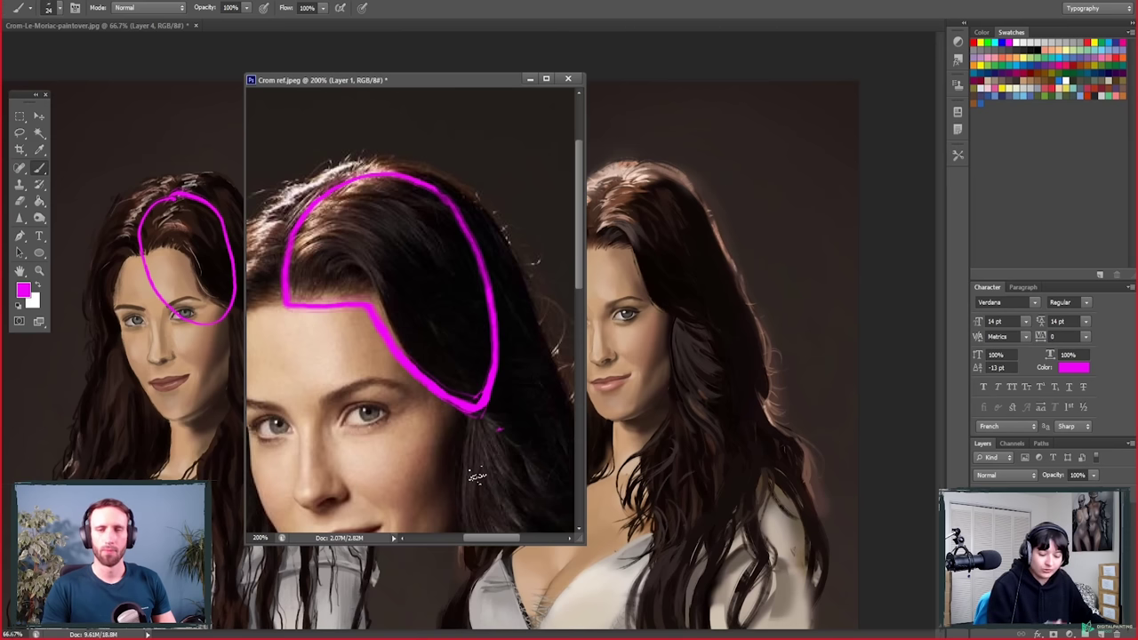
# Step: Fill a tall rectangular selection over the paintover portrait with white on a new layer as a demonstration area
pyautogui.click(727, 354)
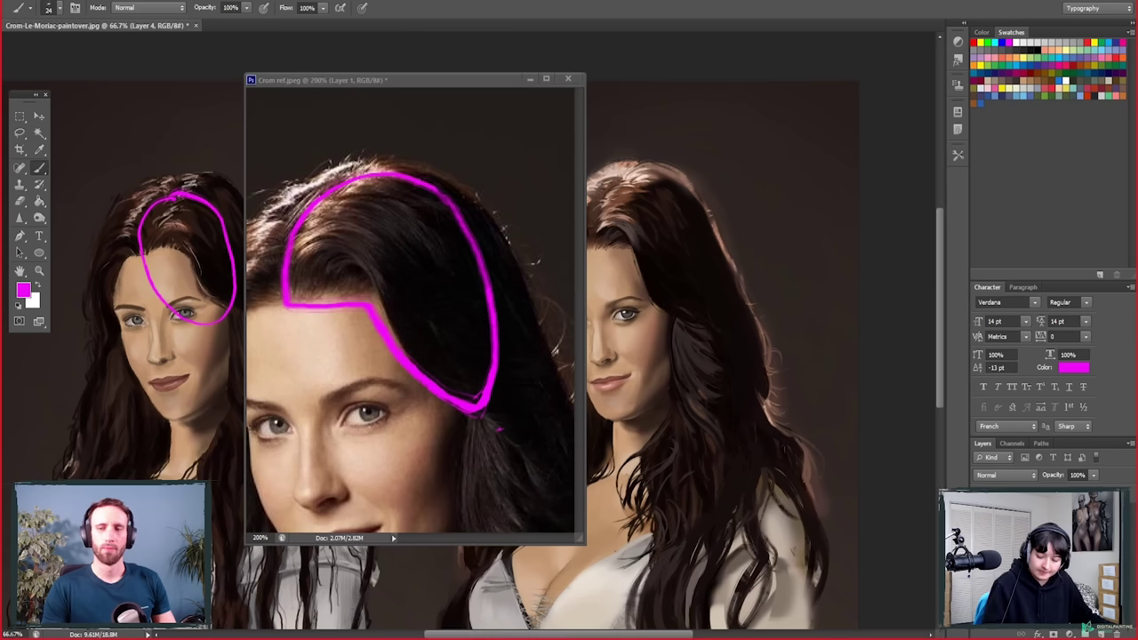
pyautogui.click(1100, 633)
pyautogui.press('m')
pyautogui.moveTo(605, 81); pyautogui.dragTo(858, 613)
pyautogui.click(39, 285)
pyautogui.click(39, 202)
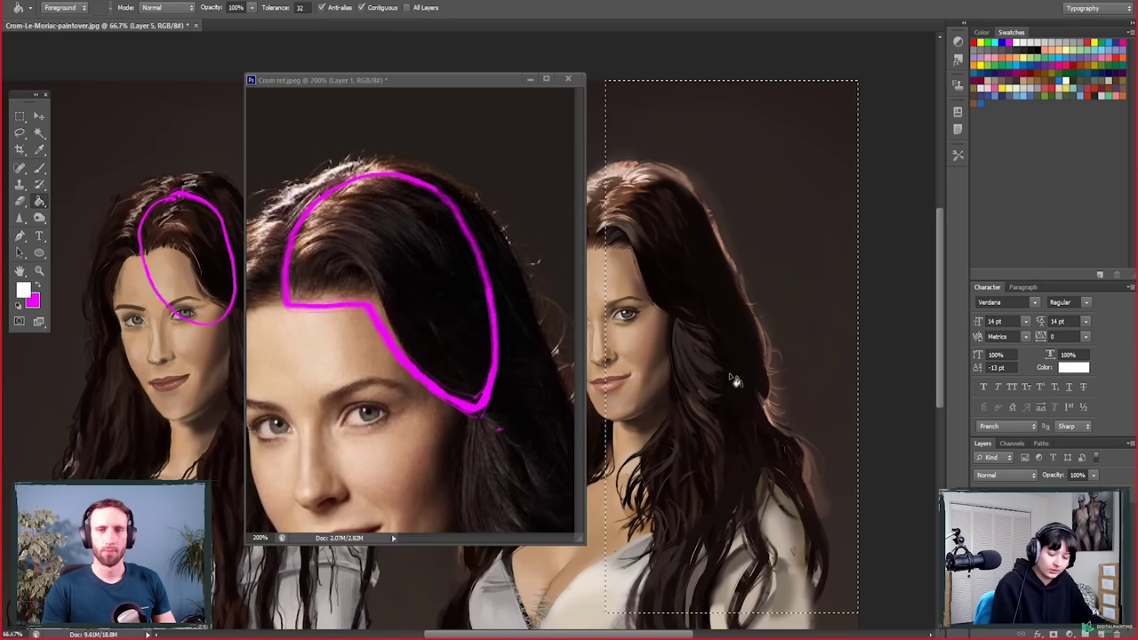
pyautogui.click(769, 455)
# Step: Paint the front hair mass as a solid near-black silhouette on a new layer, using the dark hair color sampled from the photo
pyautogui.hotkey('ctrl', 'shift', 'alt', 'n')
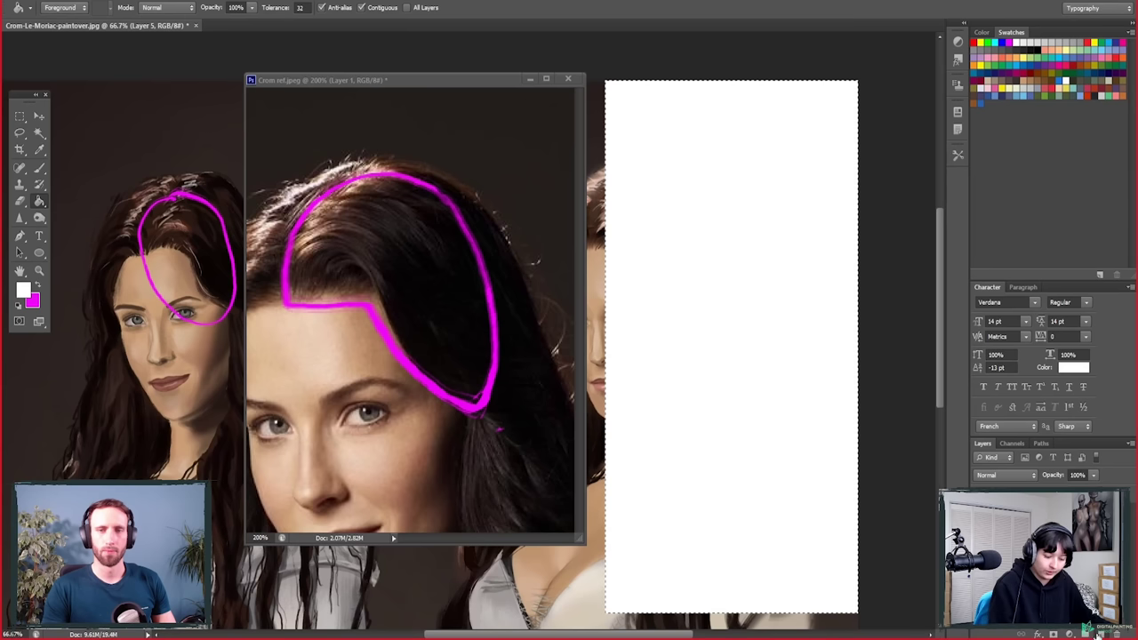
pyautogui.press('b')
pyautogui.keyDown('alt'); pyautogui.click(427, 299); pyautogui.keyUp('alt')
pyautogui.rightClick(703, 300)
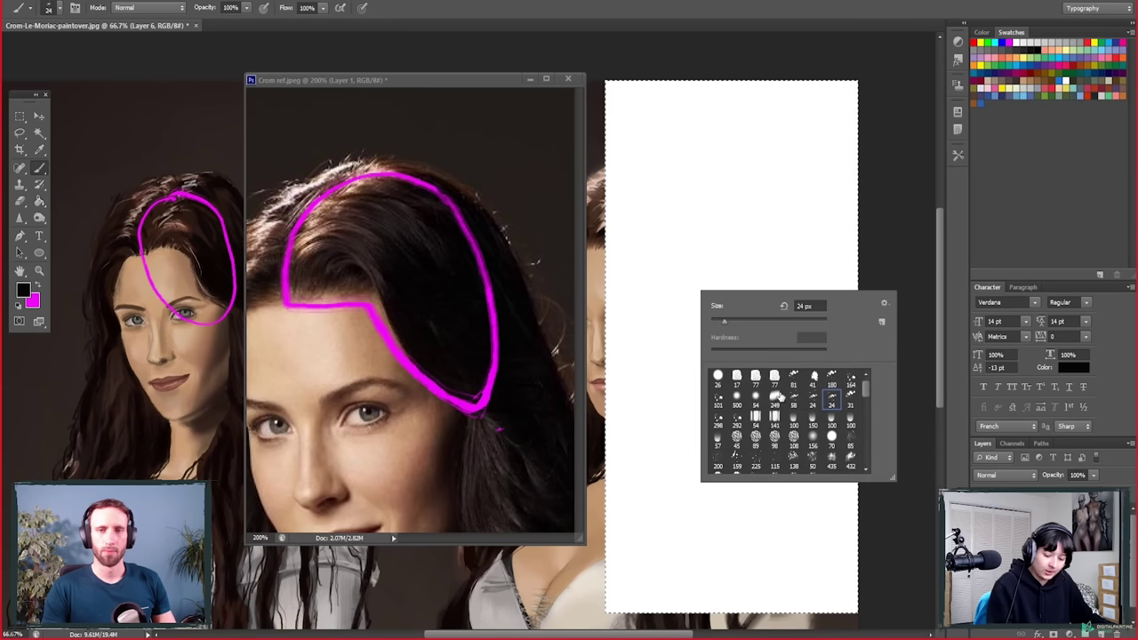
pyautogui.click(735, 323)
pyautogui.moveTo(630, 258)
pyautogui.mouseDown()
pyautogui.moveTo(747, 196)
pyautogui.moveTo(783, 218)
pyautogui.moveTo(734, 274)
pyautogui.moveTo(791, 440)
pyautogui.mouseUp()
pyautogui.moveTo(731, 185)
pyautogui.mouseDown()
pyautogui.moveTo(774, 210)
pyautogui.moveTo(805, 285)
pyautogui.moveTo(791, 394)
pyautogui.moveTo(743, 262)
pyautogui.mouseUp()
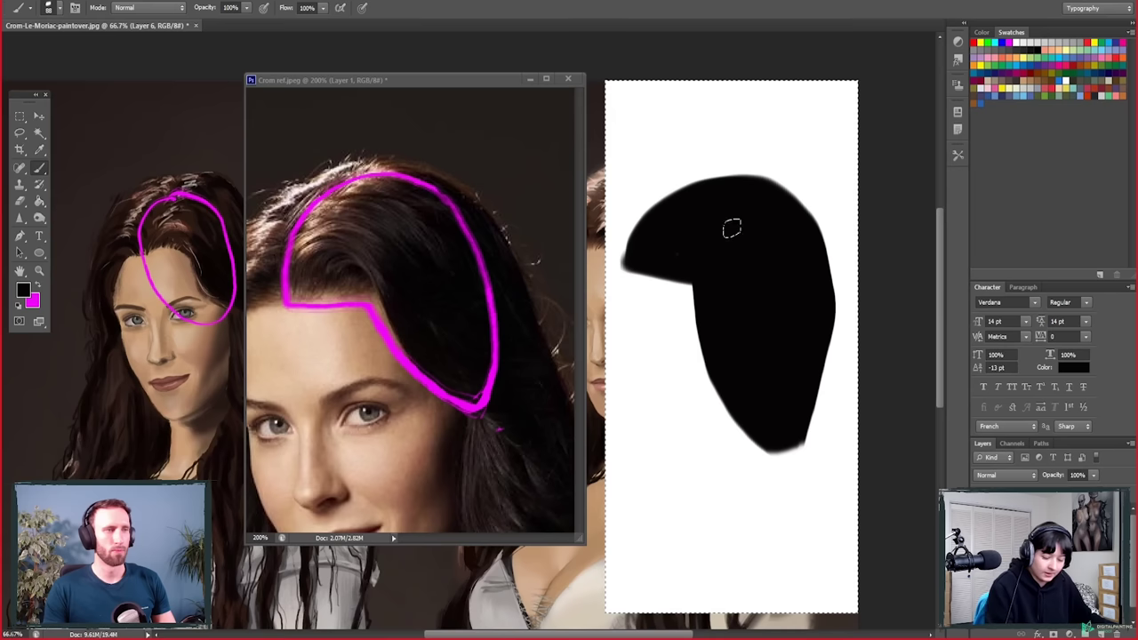
# Step: Fade the silhouette's fringe edge with a 150 px brush and extend its lower tip with a small hard-edged brush
pyautogui.click(826, 380)
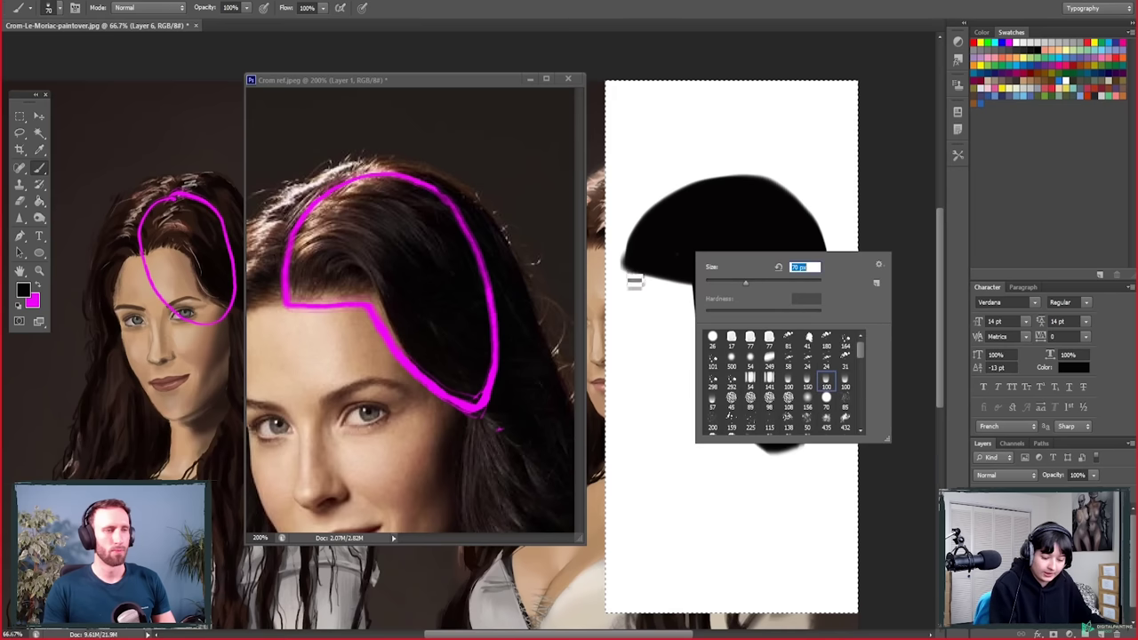
pyautogui.click(807, 381)
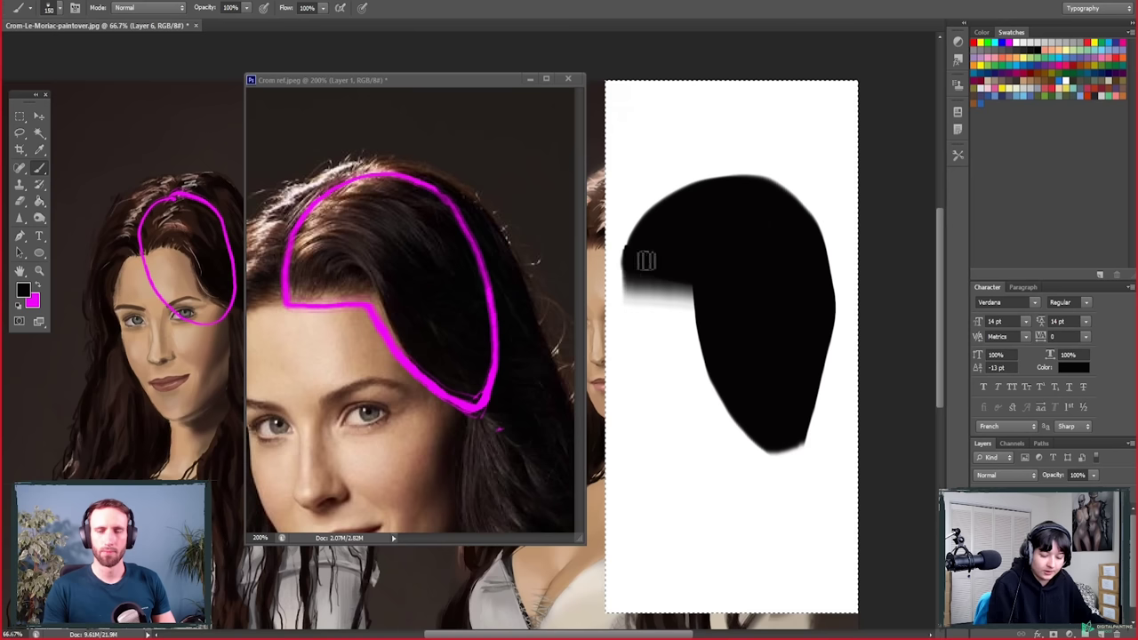
pyautogui.rightClick(823, 382)
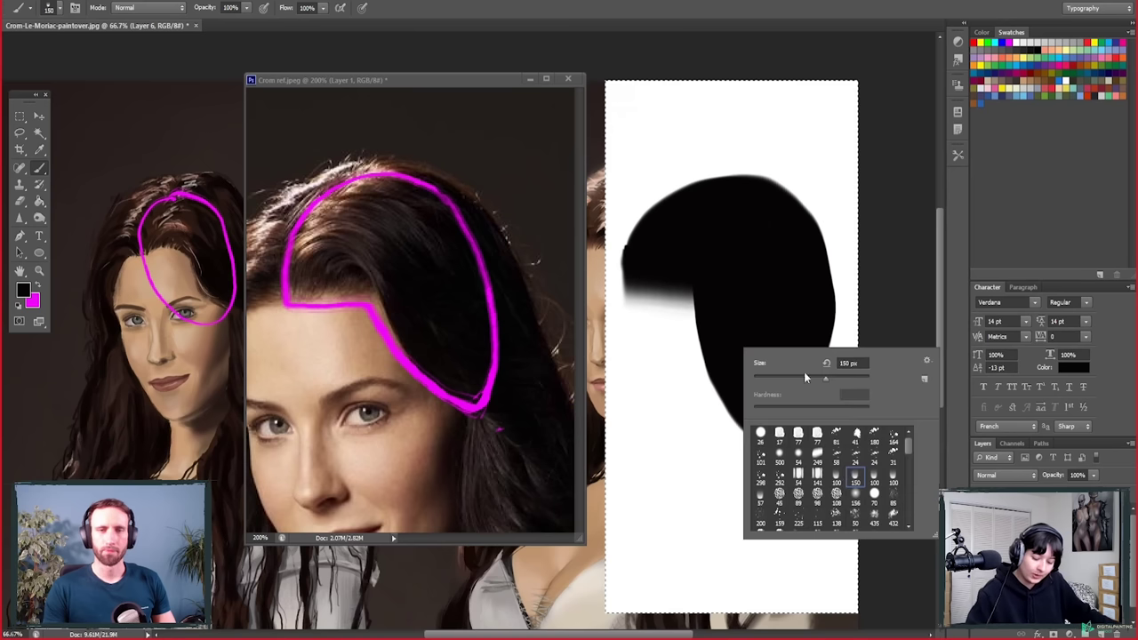
pyautogui.press('Return')
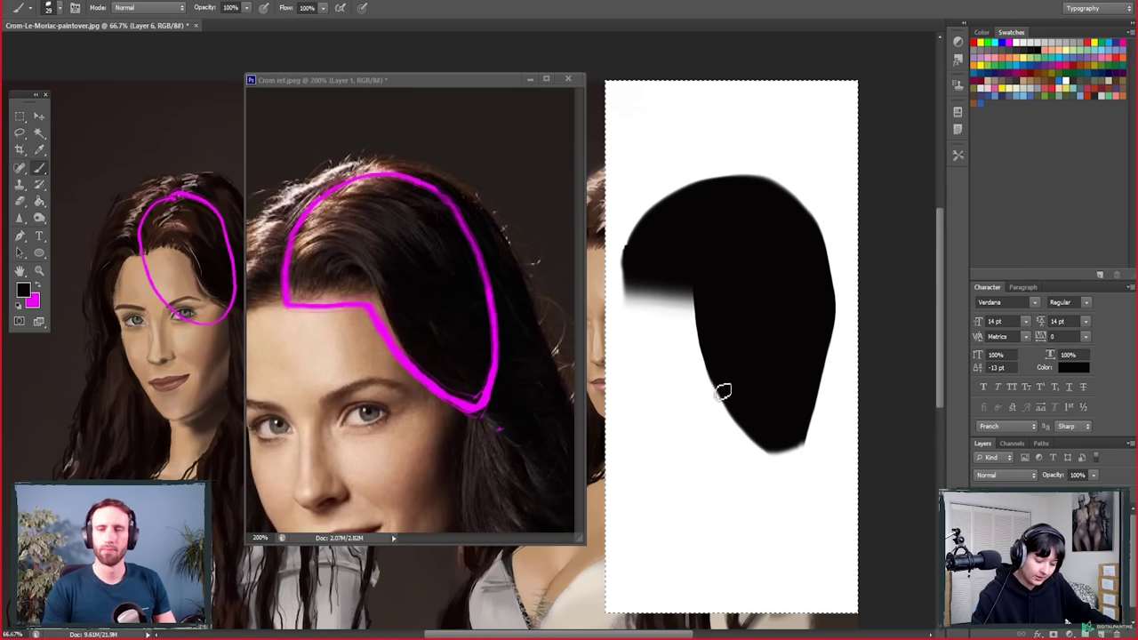
pyautogui.moveTo(780, 463)
pyautogui.mouseDown()
pyautogui.moveTo(774, 416)
pyautogui.moveTo(795, 455)
pyautogui.mouseUp()
pyautogui.moveTo(806, 416); pyautogui.dragTo(805, 443)
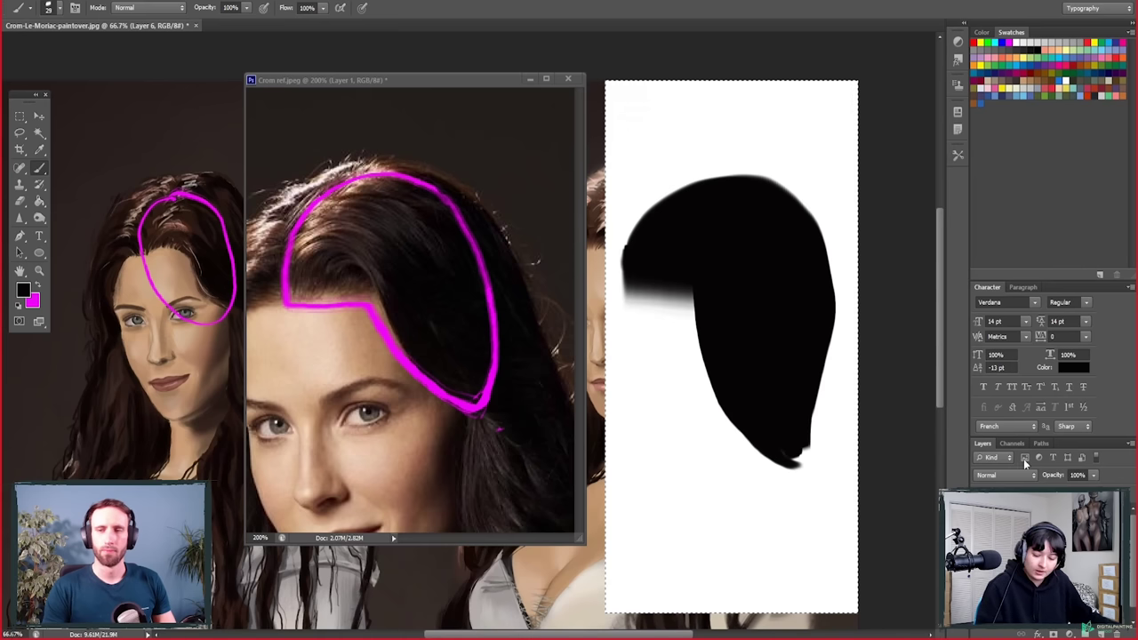
# Step: Paint a curved highlight band above the silhouette's fringe in brown sampled from the photo, with the 249 brush preset reduced to 31 px
pyautogui.press('i')
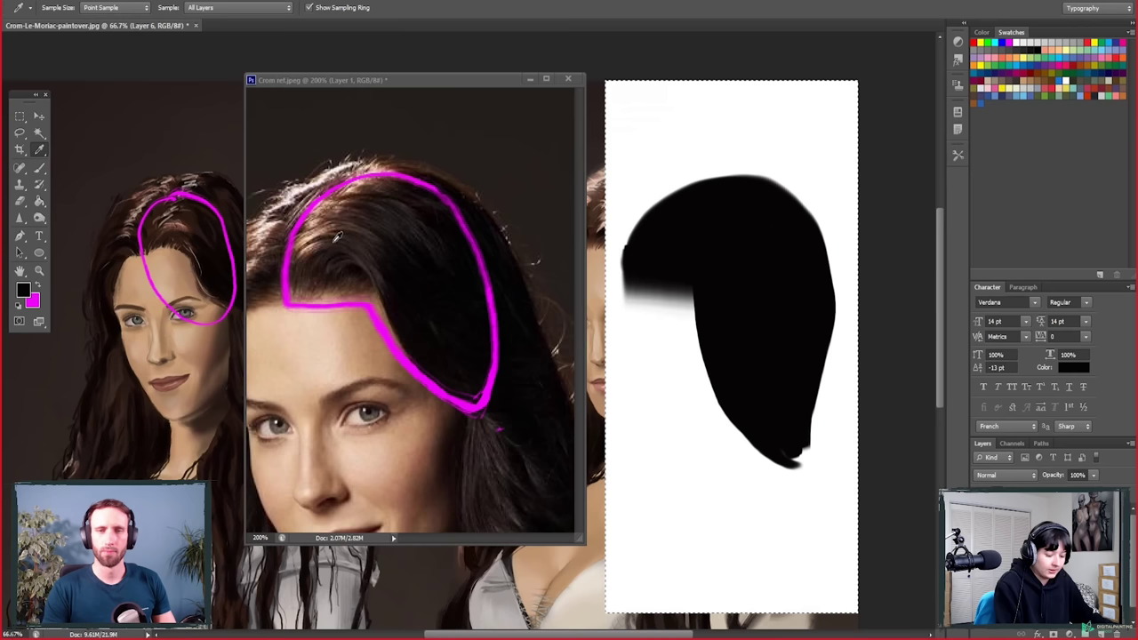
pyautogui.click(351, 209)
pyautogui.press('b')
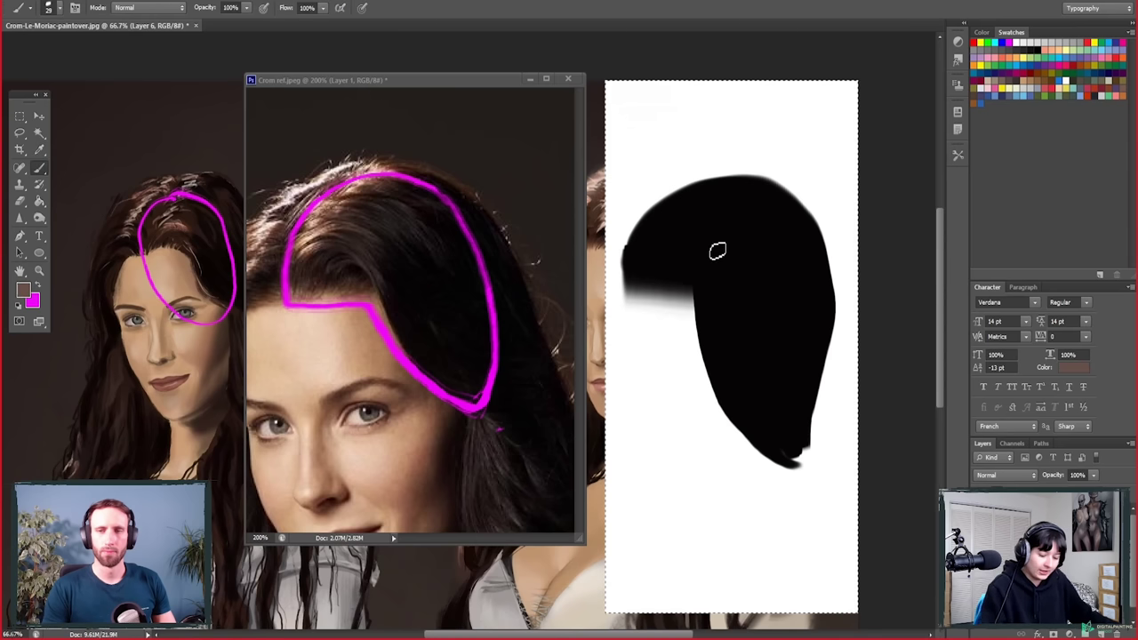
pyautogui.rightClick(716, 251)
pyautogui.click(799, 354)
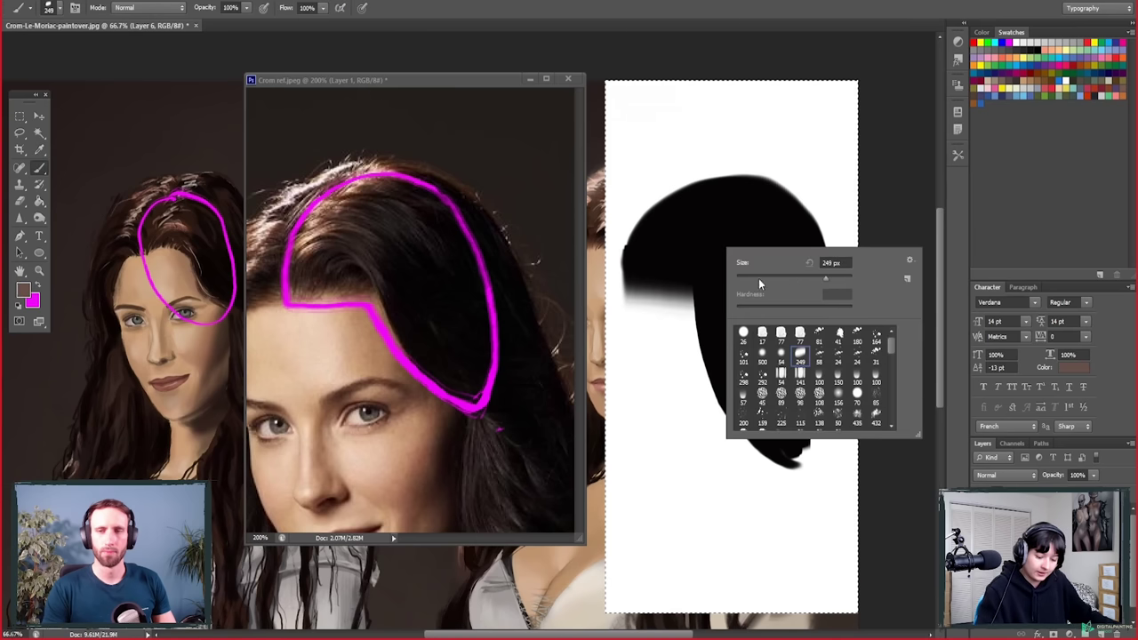
pyautogui.press('Return')
pyautogui.moveTo(624, 260)
pyautogui.mouseDown()
pyautogui.moveTo(657, 248)
pyautogui.moveTo(668, 264)
pyautogui.moveTo(653, 267)
pyautogui.moveTo(660, 252)
pyautogui.moveTo(694, 258)
pyautogui.moveTo(704, 278)
pyautogui.moveTo(680, 254)
pyautogui.moveTo(702, 295)
pyautogui.mouseUp()
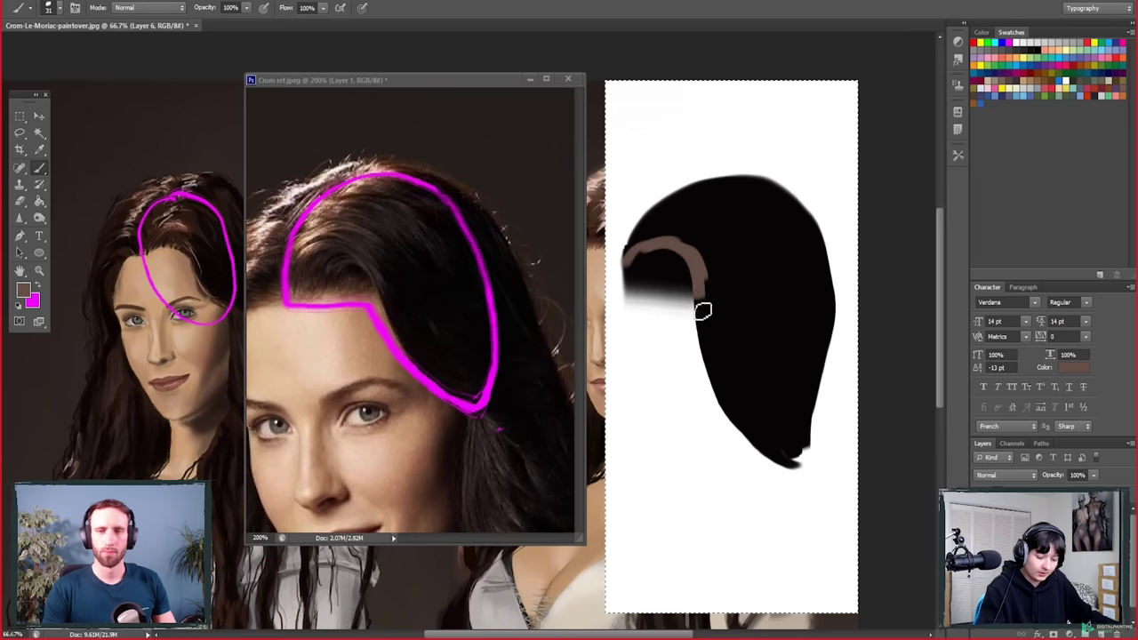
# Step: Add thin curved brown hair strands along the highlight band with the 58 strand brush preset
pyautogui.rightClick(735, 261)
pyautogui.click(815, 366)
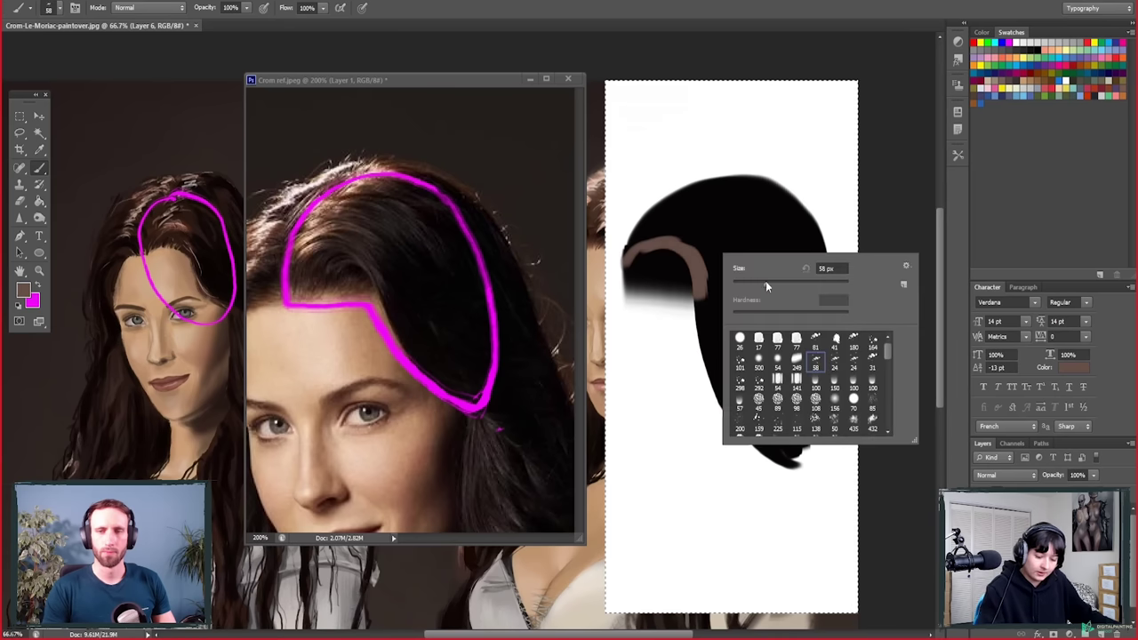
pyautogui.press('Return')
pyautogui.moveTo(627, 253)
pyautogui.mouseDown()
pyautogui.moveTo(710, 267)
pyautogui.moveTo(711, 293)
pyautogui.mouseUp()
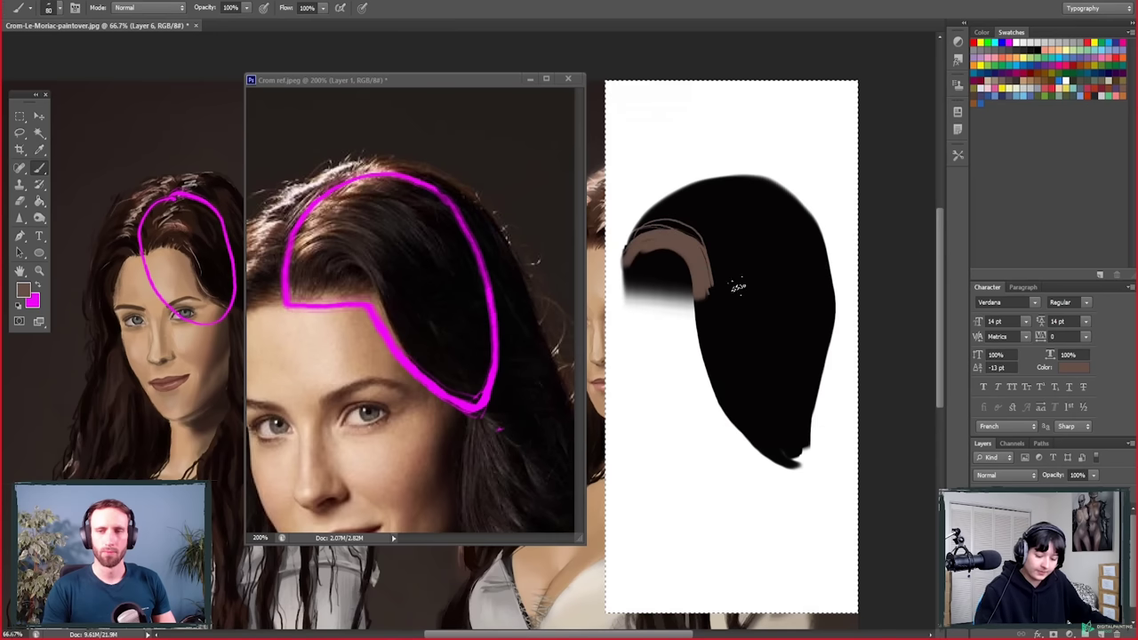
# Step: Shade the upper part of the hair silhouette with soft brown using the 500 soft brush preset at 110 px
pyautogui.rightClick(745, 290)
pyautogui.click(778, 407)
pyautogui.moveTo(798, 323); pyautogui.dragTo(784, 322)
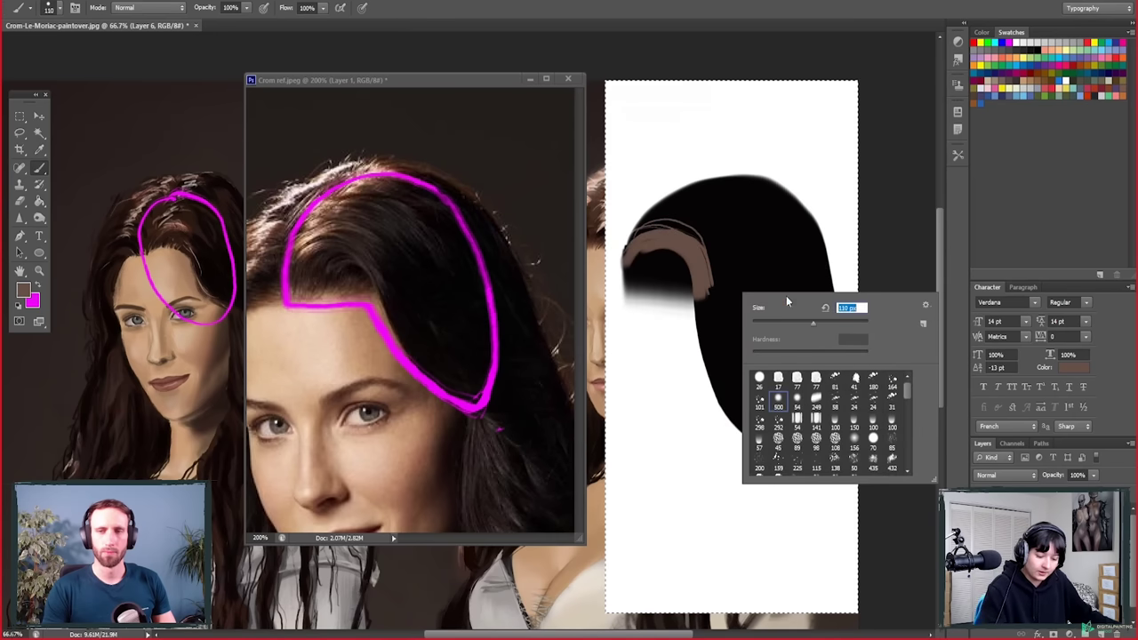
pyautogui.press('Return')
pyautogui.moveTo(626, 232); pyautogui.dragTo(662, 222)
pyautogui.moveTo(726, 200)
pyautogui.mouseDown()
pyautogui.moveTo(754, 199)
pyautogui.moveTo(722, 238)
pyautogui.moveTo(731, 251)
pyautogui.moveTo(717, 271)
pyautogui.moveTo(786, 200)
pyautogui.moveTo(716, 205)
pyautogui.mouseUp()
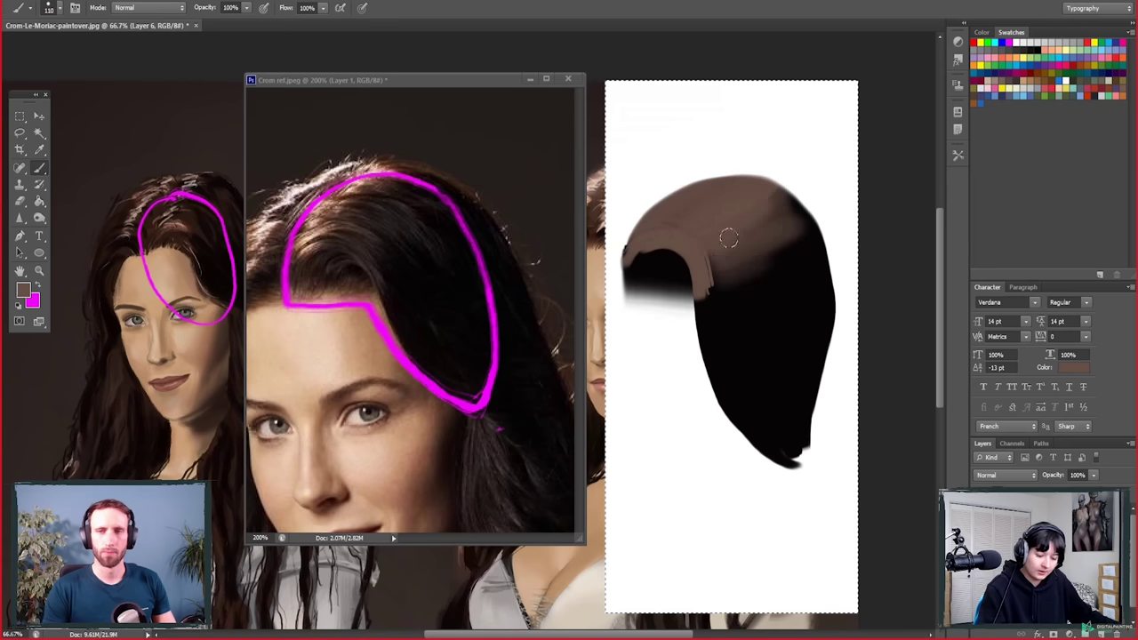
pyautogui.rightClick(722, 265)
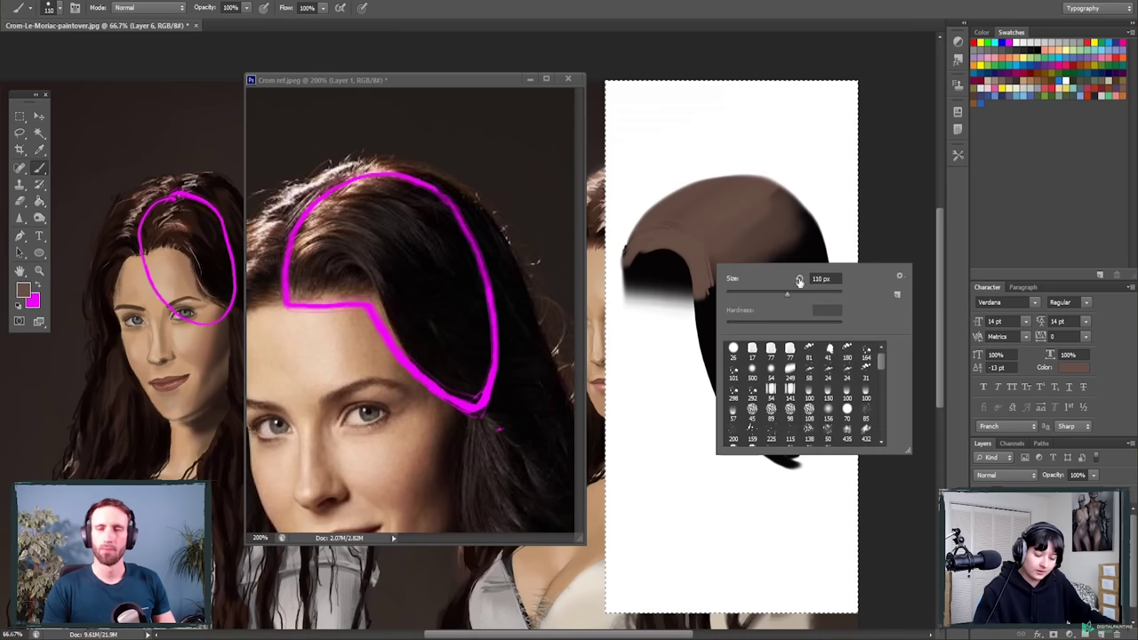
# Step: Reduce the brush to 58 px and paint dark brown strokes blending the hair's brown crown into the black side
pyautogui.moveTo(799, 280); pyautogui.dragTo(753, 280)
pyautogui.click(709, 246)
pyautogui.moveTo(684, 242)
pyautogui.mouseDown()
pyautogui.moveTo(718, 294)
pyautogui.moveTo(729, 255)
pyautogui.mouseUp()
pyautogui.moveTo(757, 303)
pyautogui.mouseDown()
pyautogui.moveTo(729, 226)
pyautogui.moveTo(765, 268)
pyautogui.moveTo(757, 211)
pyautogui.moveTo(794, 278)
pyautogui.moveTo(743, 192)
pyautogui.moveTo(789, 218)
pyautogui.mouseUp()
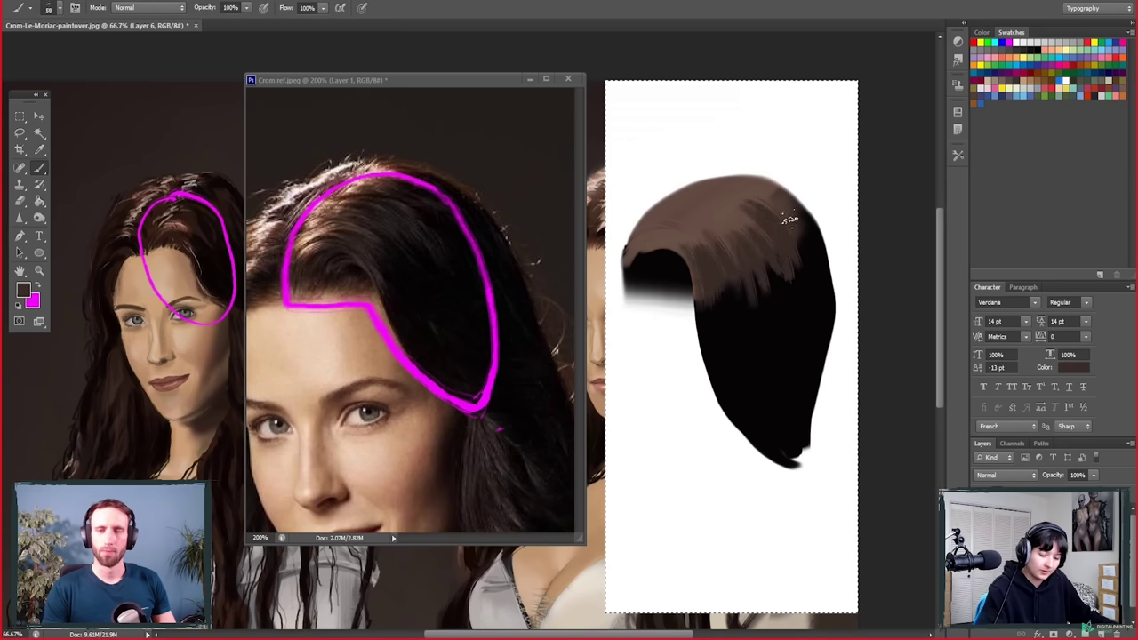
# Step: Refine the edge of the hairline arch with sampled black and brown strokes, using a 37 px brush
pyautogui.keyDown('alt'); pyautogui.click(671, 240); pyautogui.keyUp('alt')
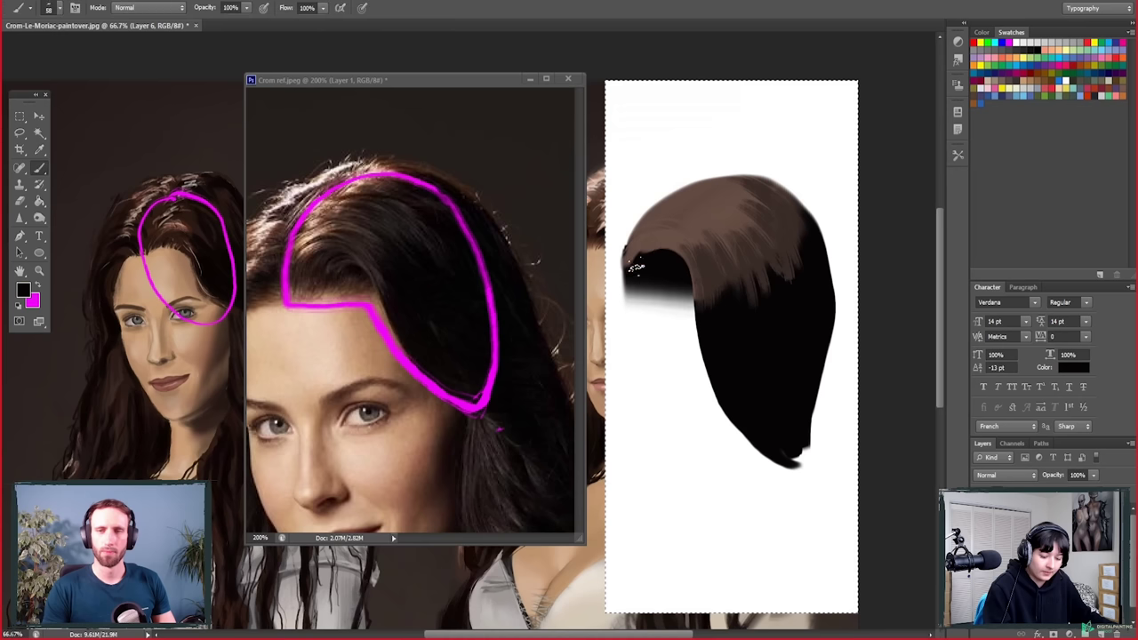
pyautogui.keyDown('alt'); pyautogui.click(669, 228); pyautogui.keyUp('alt')
pyautogui.rightClick(660, 252)
pyautogui.press('Escape')
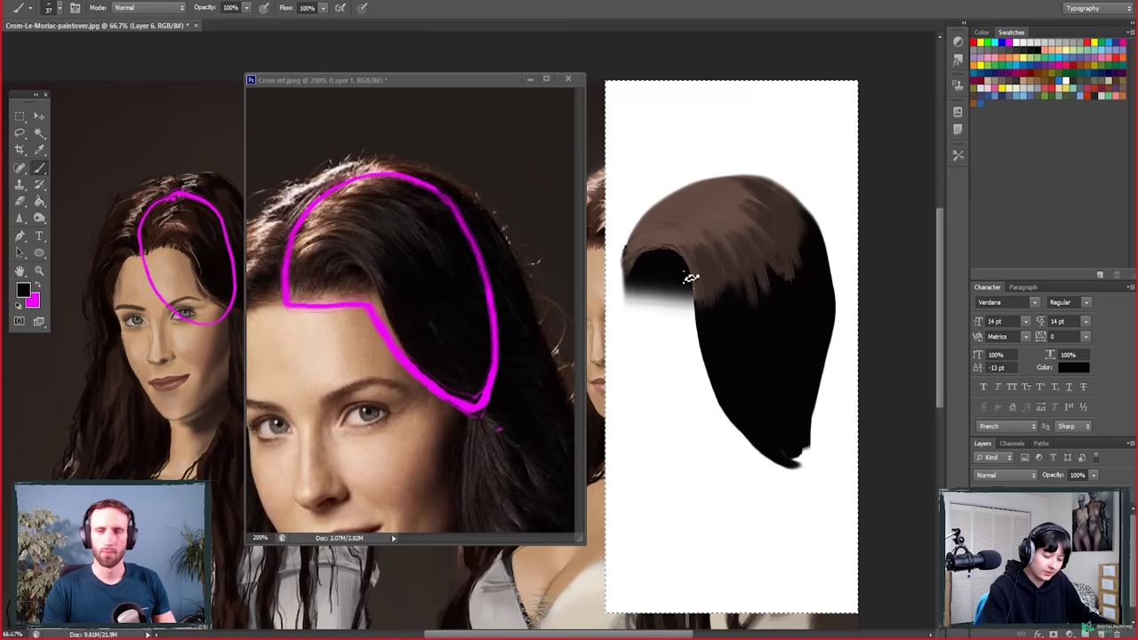
pyautogui.keyDown('alt'); pyautogui.click(660, 250); pyautogui.keyUp('alt')
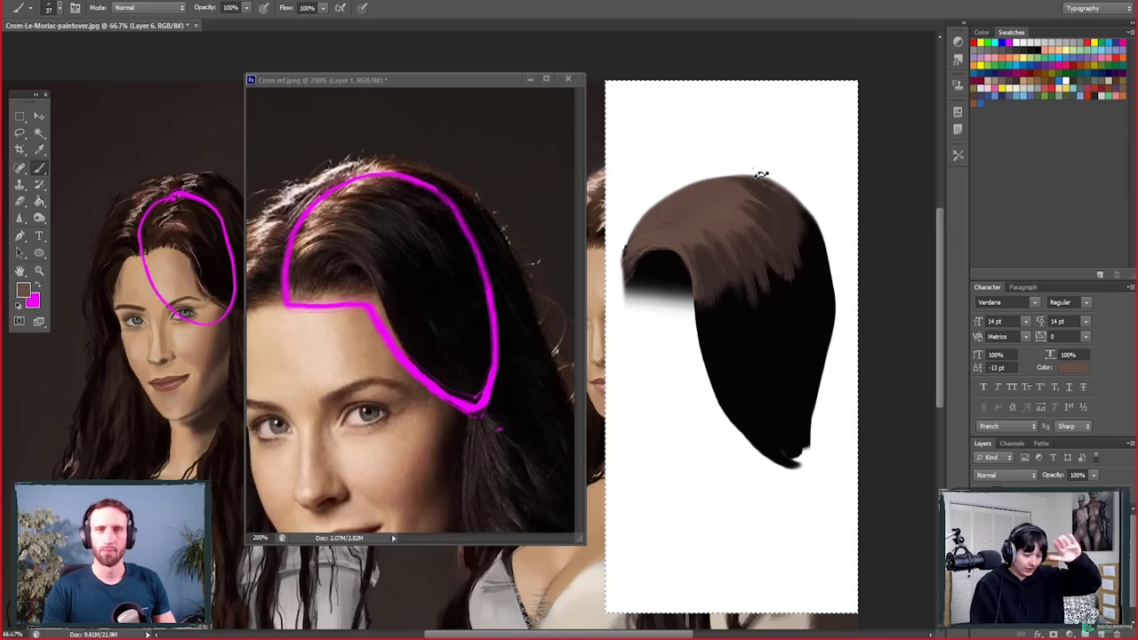
# Step: Sample a light tan from the reference photo's hair and paint a highlight along the study's crown with a 59 px brush
pyautogui.press('i')
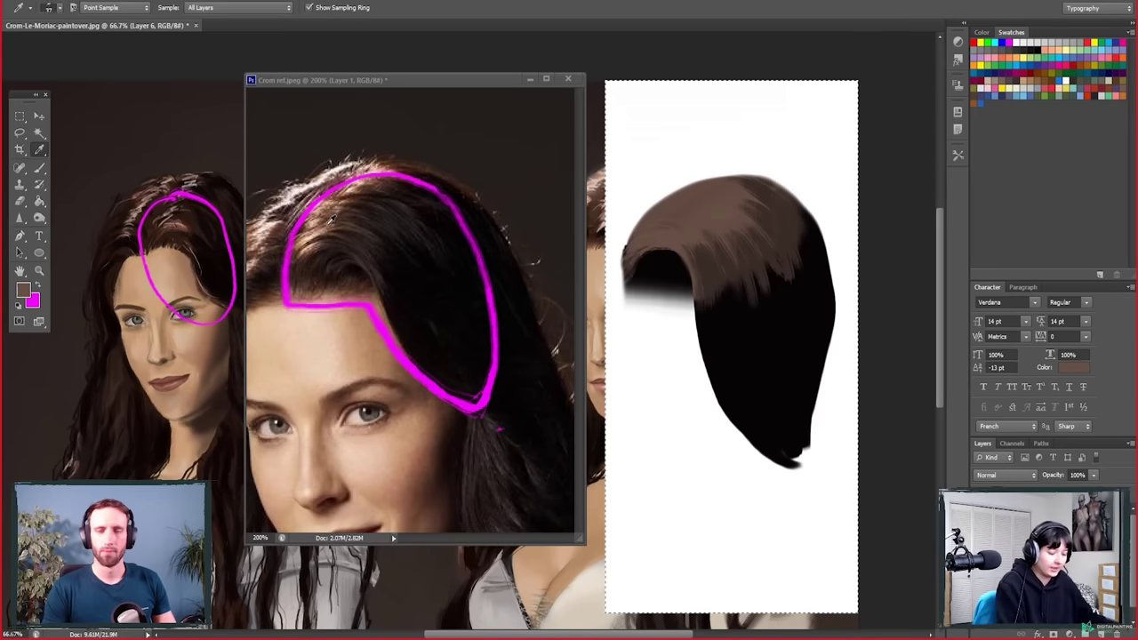
pyautogui.click(327, 224)
pyautogui.press('b')
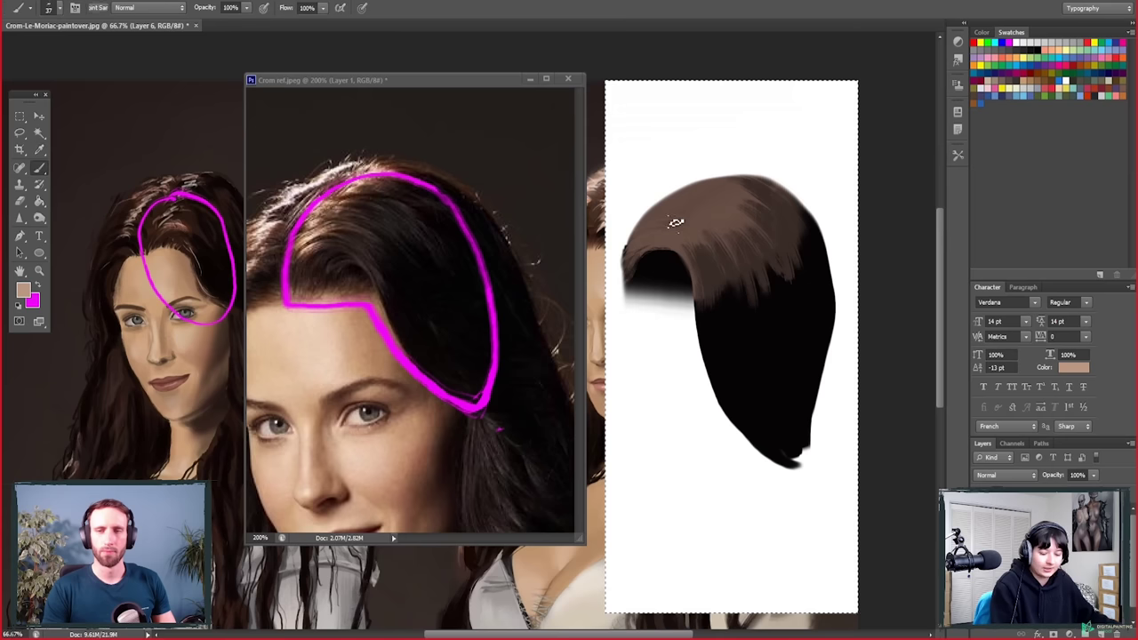
pyautogui.rightClick(673, 224)
pyautogui.moveTo(704, 254); pyautogui.dragTo(693, 253)
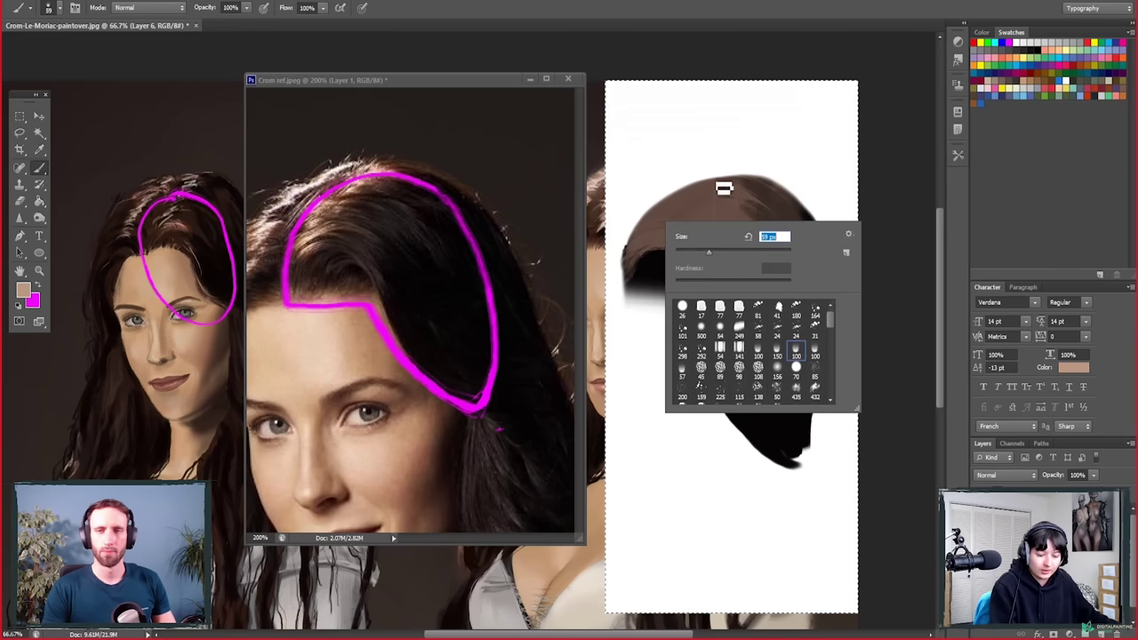
pyautogui.press('Return')
pyautogui.moveTo(655, 219)
pyautogui.mouseDown()
pyautogui.moveTo(635, 253)
pyautogui.moveTo(742, 179)
pyautogui.moveTo(664, 220)
pyautogui.mouseUp()
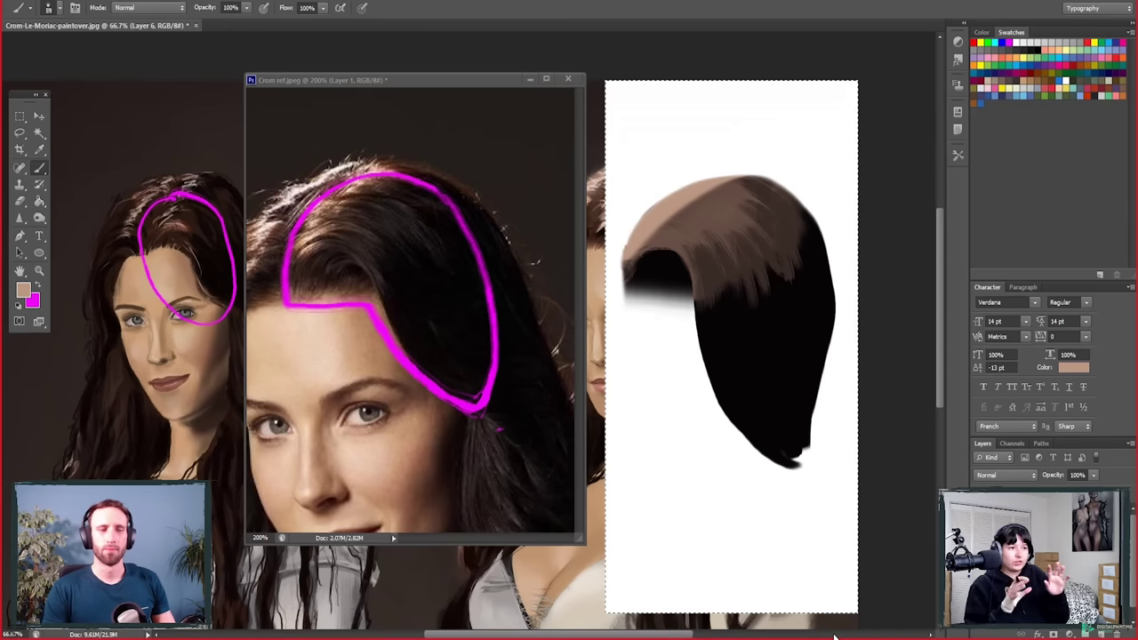
# Step: Reduce the brush to 32 px and paint tan strands from the hairline arch up toward the crown
pyautogui.press('i')
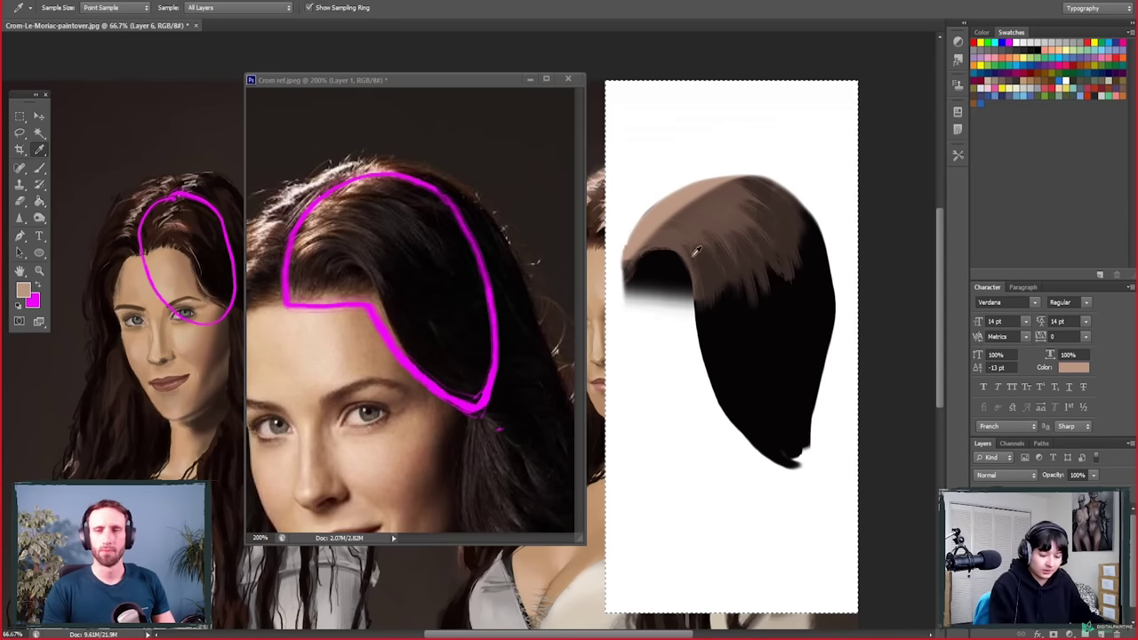
pyautogui.press('b')
pyautogui.rightClick(674, 228)
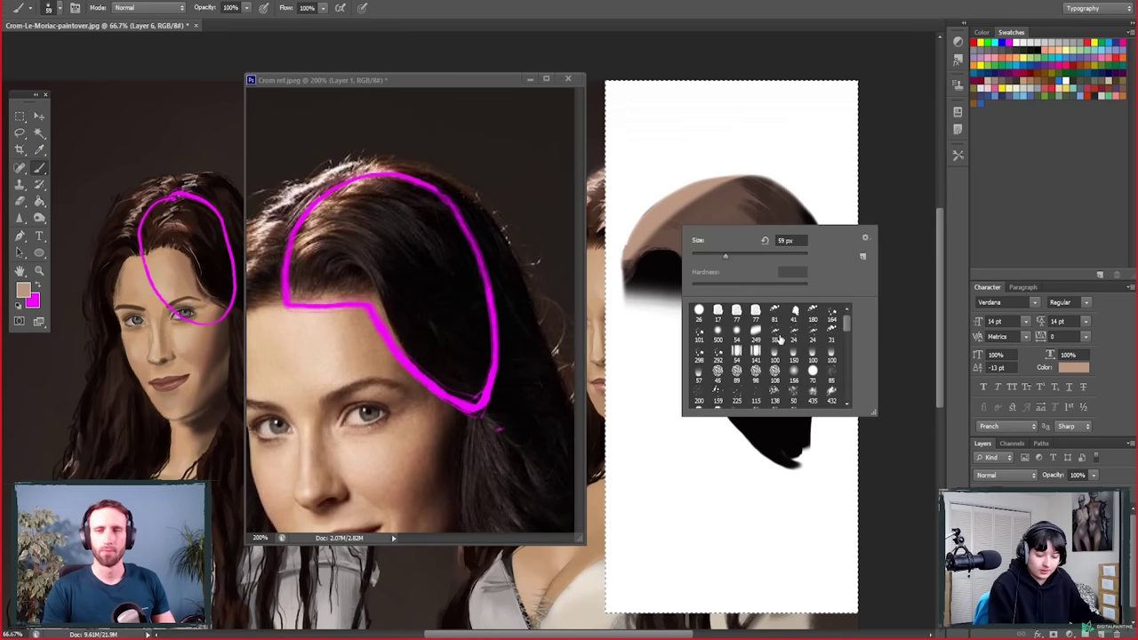
pyautogui.click(706, 254)
pyautogui.click(669, 238)
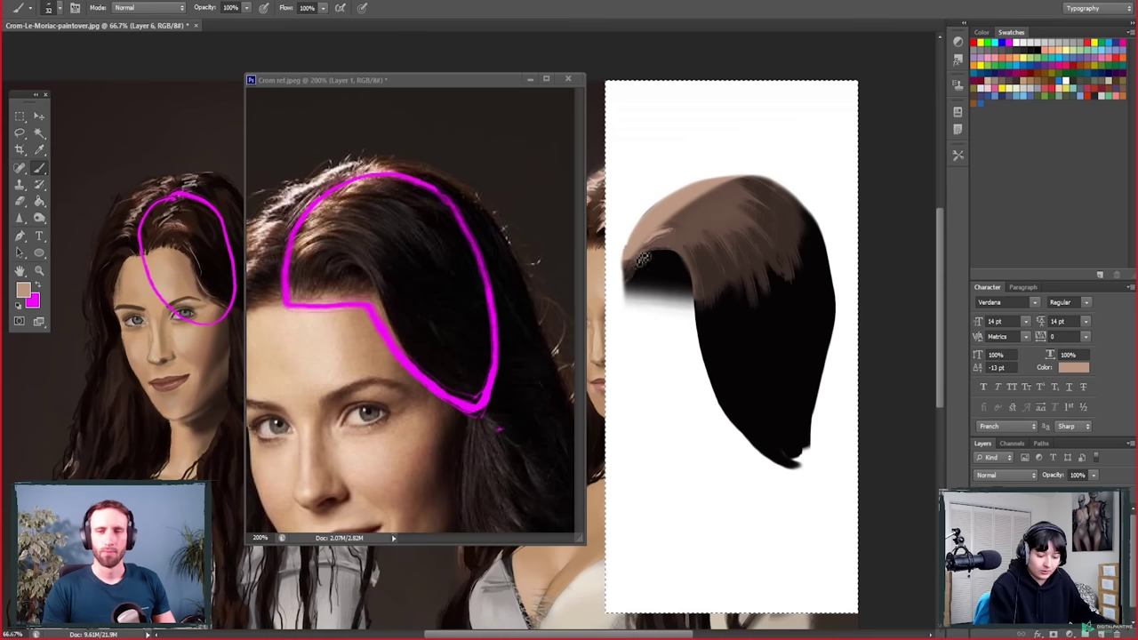
pyautogui.moveTo(662, 233)
pyautogui.mouseDown()
pyautogui.moveTo(699, 223)
pyautogui.moveTo(728, 196)
pyautogui.moveTo(725, 208)
pyautogui.mouseUp()
# Step: Sample black from the hair's dark area and paint dark strands through the crown highlight
pyautogui.press('i')
pyautogui.click(749, 320)
pyautogui.press('b')
pyautogui.moveTo(705, 198)
pyautogui.mouseDown()
pyautogui.moveTo(759, 207)
pyautogui.moveTo(730, 190)
pyautogui.moveTo(708, 213)
pyautogui.moveTo(678, 216)
pyautogui.moveTo(728, 220)
pyautogui.moveTo(681, 228)
pyautogui.moveTo(692, 224)
pyautogui.moveTo(680, 213)
pyautogui.moveTo(663, 226)
pyautogui.moveTo(700, 214)
pyautogui.mouseUp()
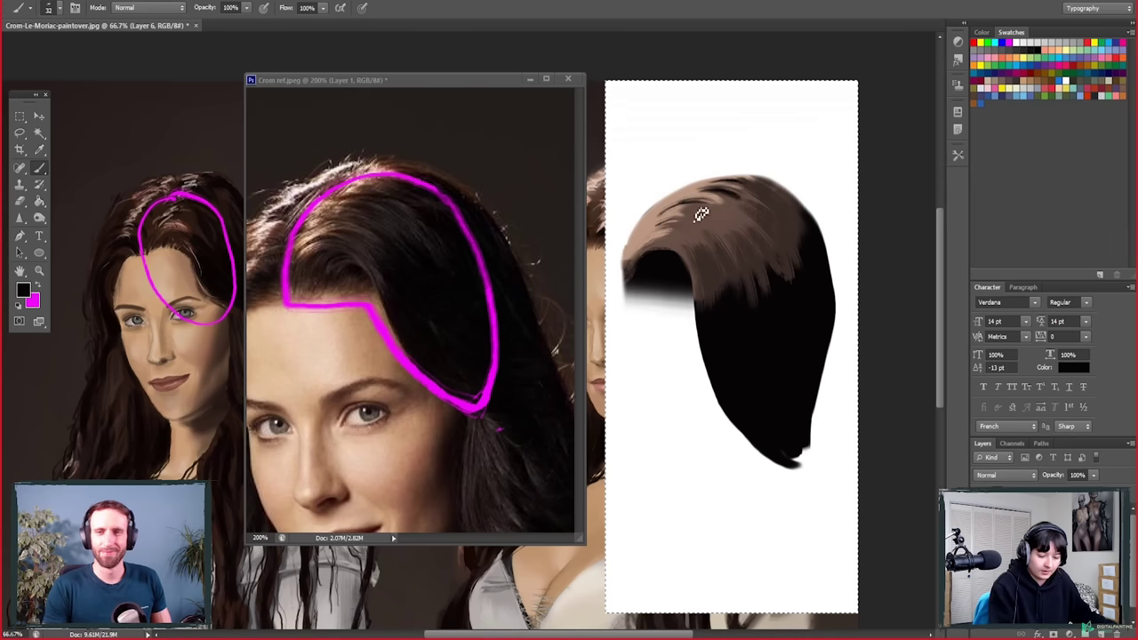
# Step: Paint strands in sampled brown and black inside the shadowed arch under the hairline
pyautogui.keyDown('alt'); pyautogui.click(667, 257); pyautogui.keyUp('alt')
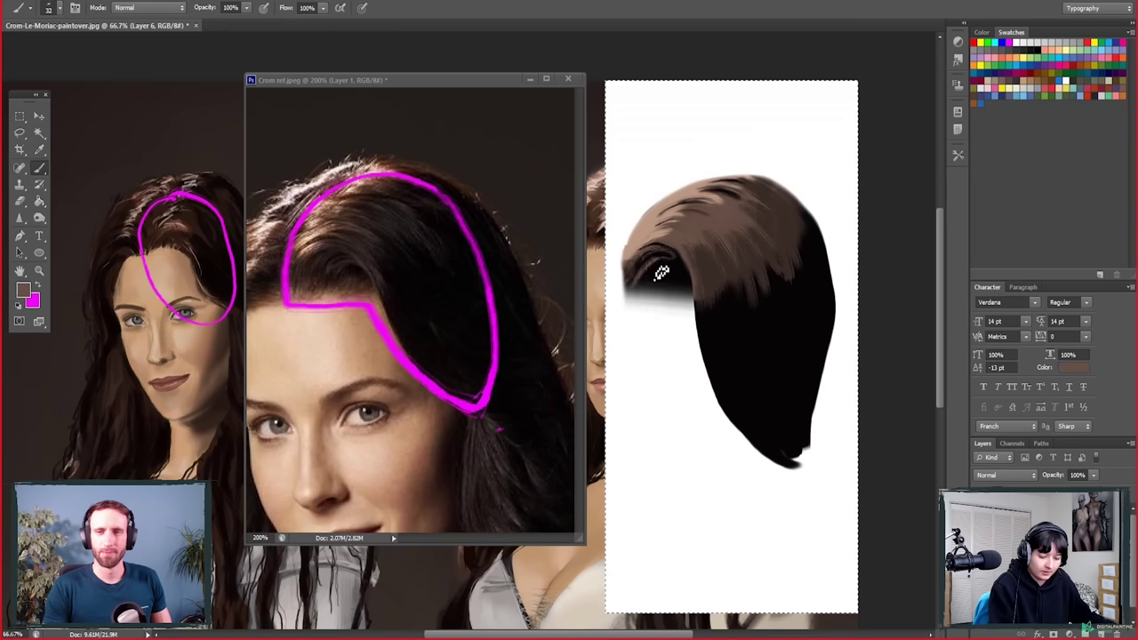
pyautogui.keyDown('alt'); pyautogui.click(644, 265); pyautogui.keyUp('alt')
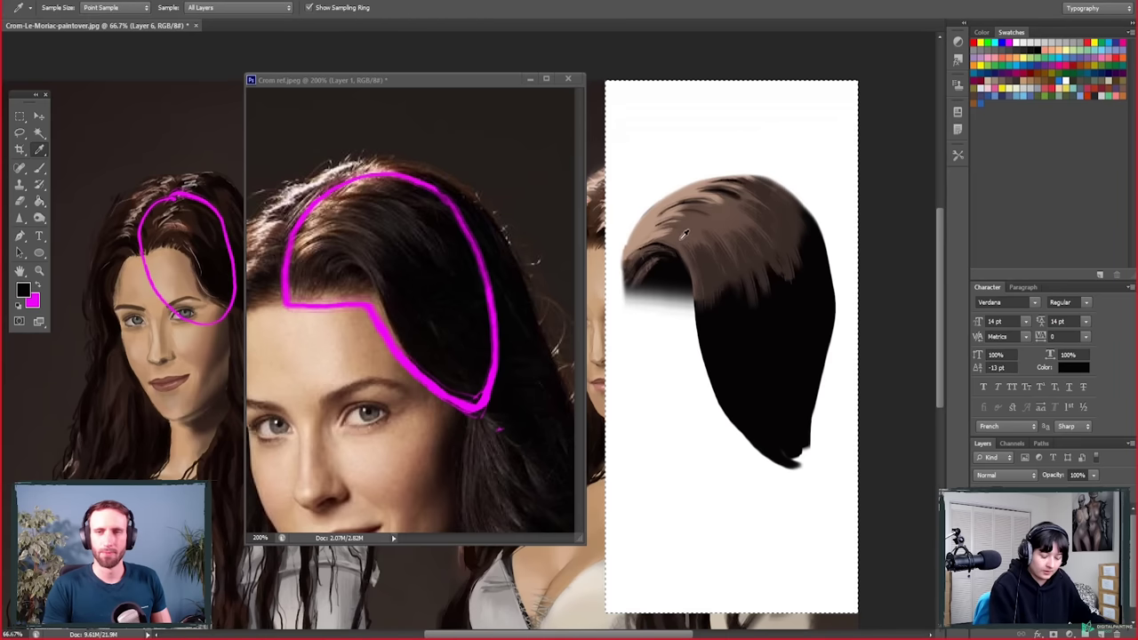
# Step: Blend the crown into the dark side of the hair with alternating sampled brown and black strands
pyautogui.keyDown('alt'); pyautogui.click(675, 242); pyautogui.keyUp('alt')
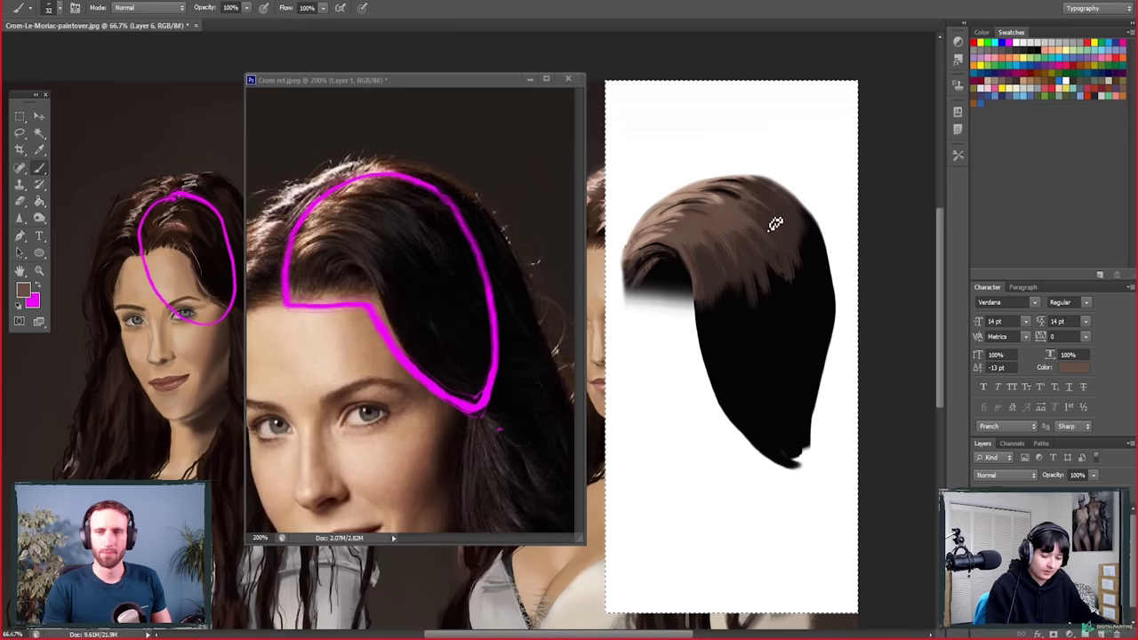
pyautogui.keyDown('alt'); pyautogui.click(745, 287); pyautogui.keyUp('alt')
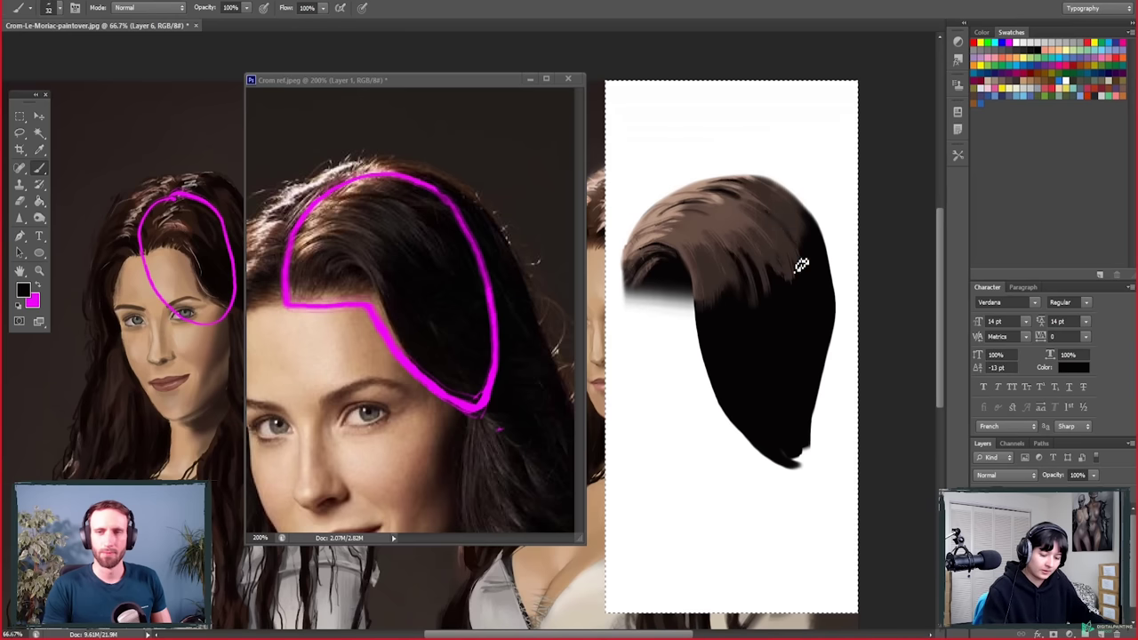
pyautogui.keyDown('alt'); pyautogui.click(704, 210); pyautogui.keyUp('alt')
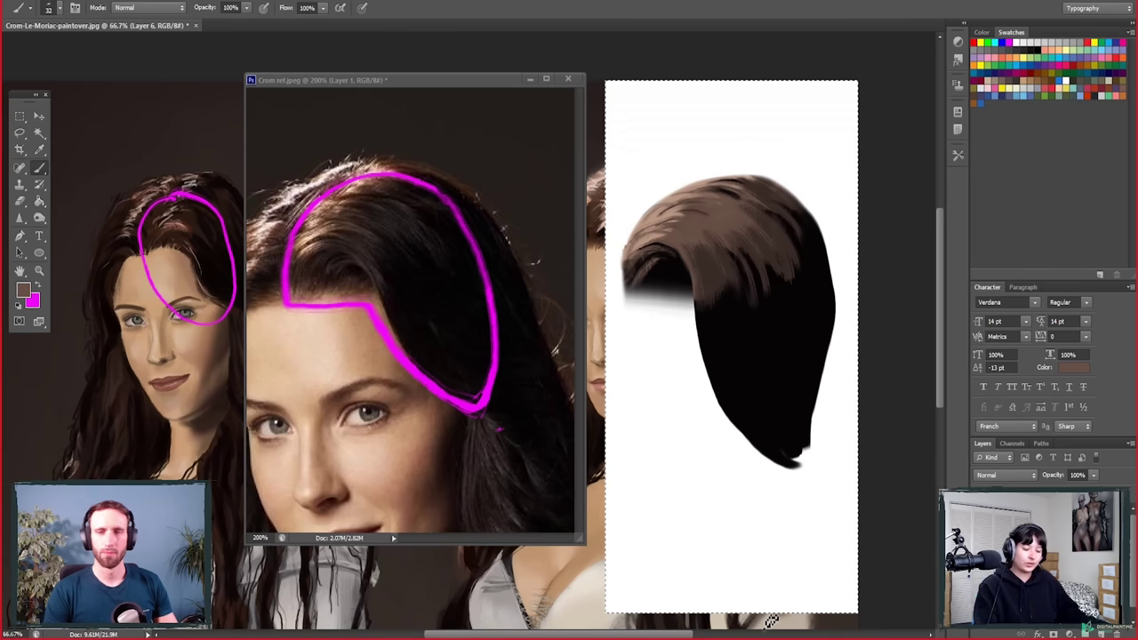
# Step: Sample the light tan and paint thin highlight strands across the crown with a 24 px brush
pyautogui.keyDown('alt'); pyautogui.click(686, 245); pyautogui.keyUp('alt')
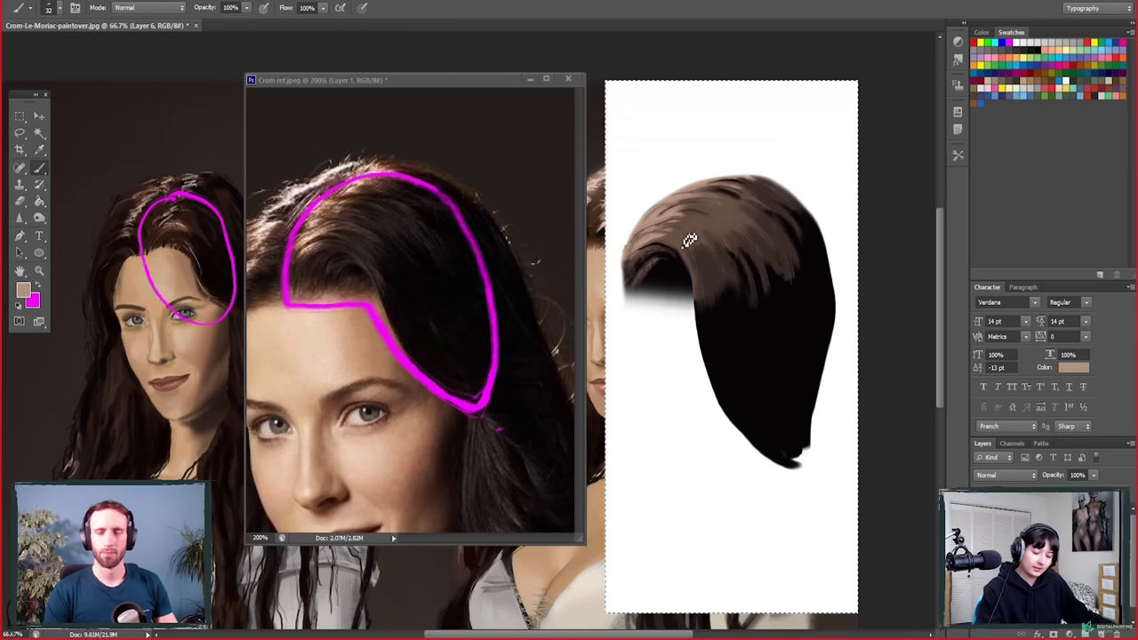
pyautogui.press('z')
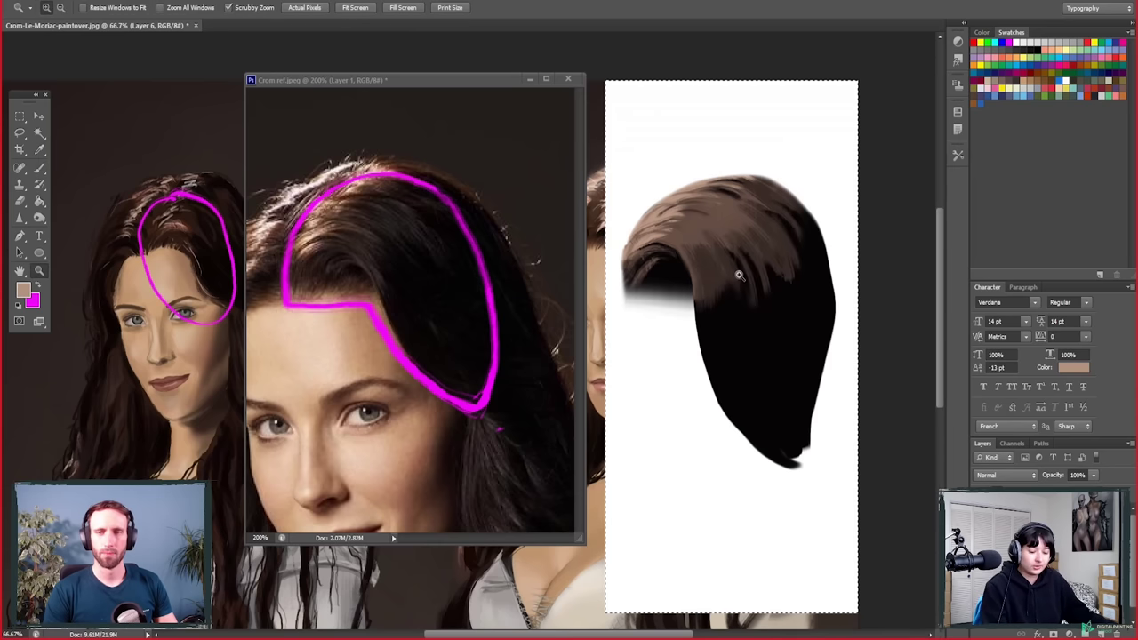
pyautogui.click(738, 276)
pyautogui.press('b')
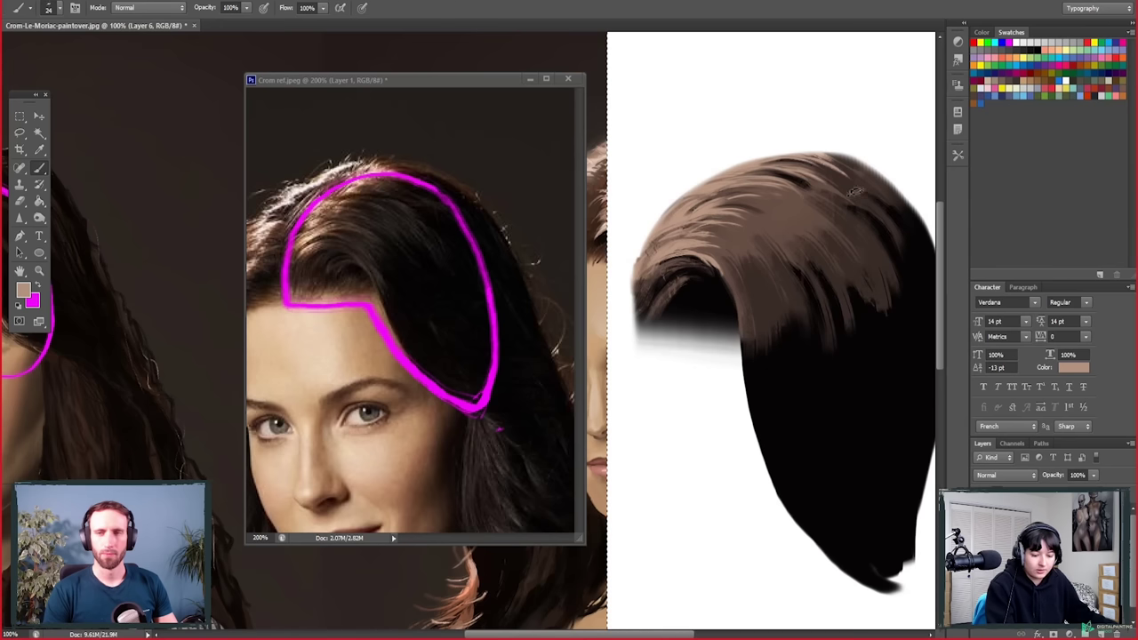
pyautogui.moveTo(828, 453)
pyautogui.mouseDown()
pyautogui.moveTo(807, 480)
pyautogui.moveTo(818, 465)
pyautogui.mouseUp()
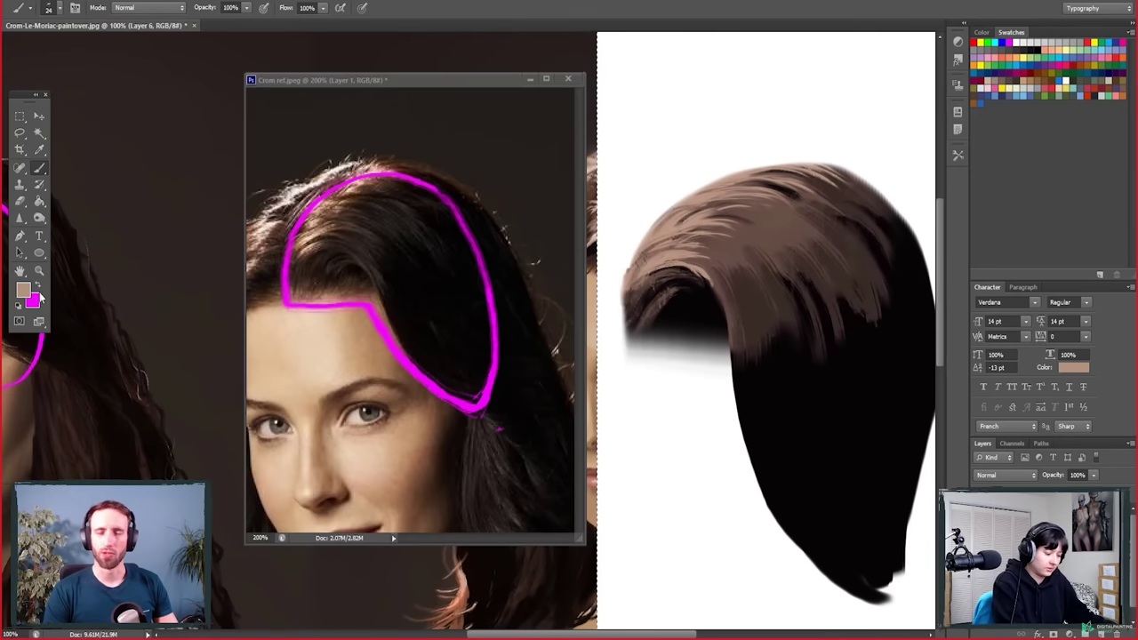
# Step: Sample black and paint thin curved dark strands from the hairline arch across the crown toward the dark side
pyautogui.keyDown('alt'); pyautogui.click(690, 313); pyautogui.keyUp('alt')
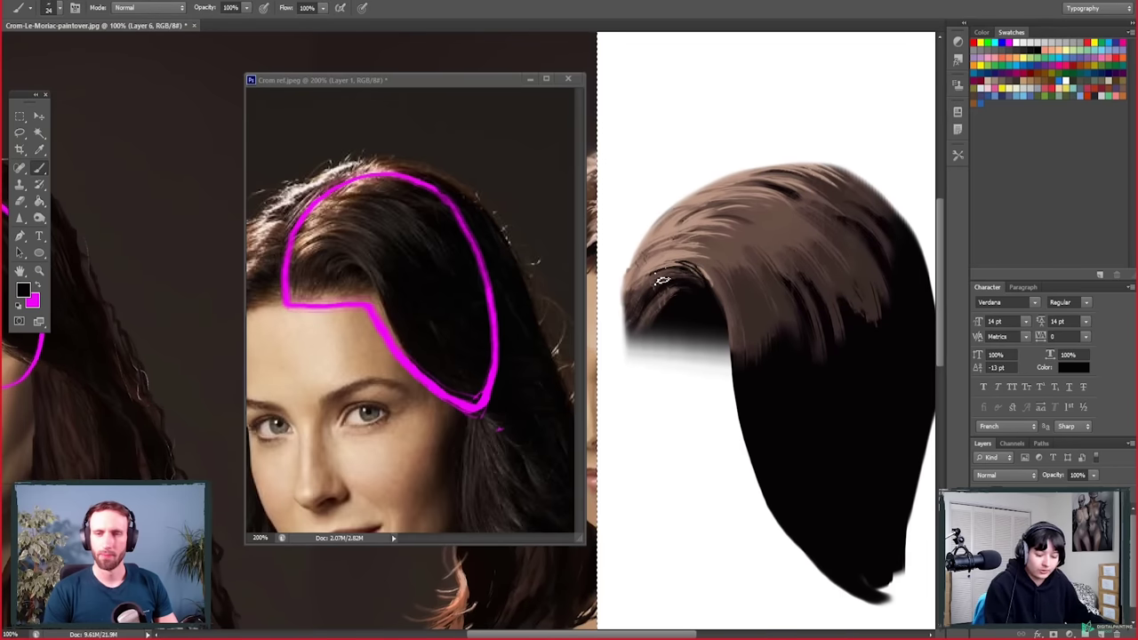
pyautogui.moveTo(727, 307); pyautogui.dragTo(686, 260)
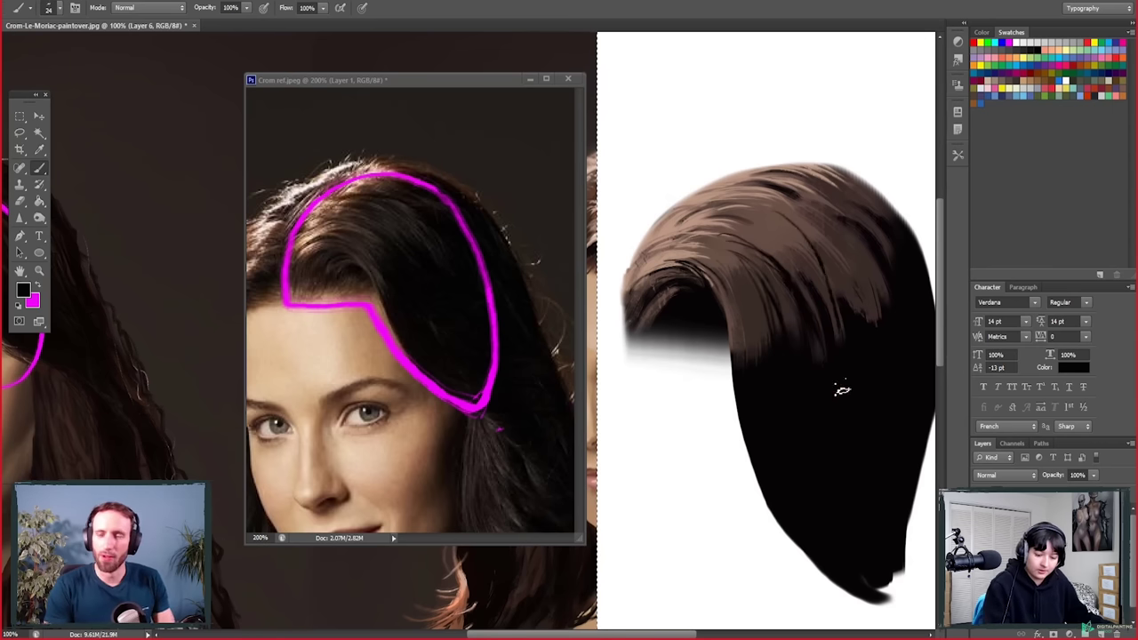
pyautogui.moveTo(788, 217); pyautogui.dragTo(840, 295)
pyautogui.moveTo(811, 231); pyautogui.dragTo(832, 272)
pyautogui.moveTo(800, 208)
pyautogui.mouseDown()
pyautogui.moveTo(871, 320)
pyautogui.moveTo(887, 320)
pyautogui.mouseUp()
pyautogui.moveTo(823, 218)
pyautogui.mouseDown()
pyautogui.moveTo(897, 374)
pyautogui.moveTo(871, 266)
pyautogui.moveTo(888, 338)
pyautogui.moveTo(883, 251)
pyautogui.mouseUp()
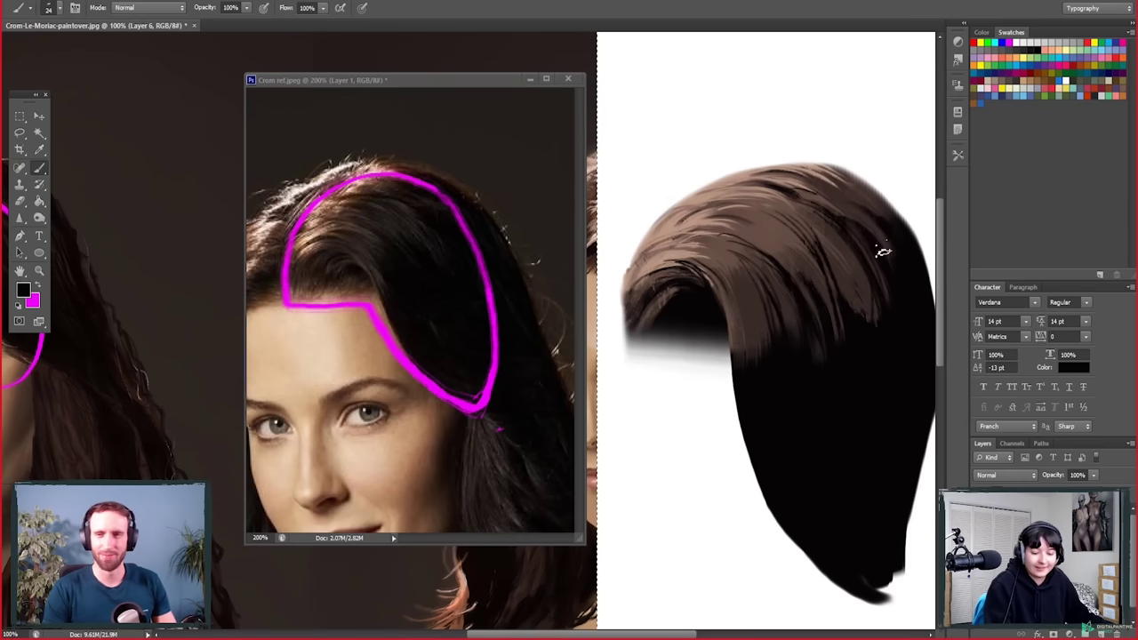
pyautogui.moveTo(807, 186); pyautogui.dragTo(898, 307)
pyautogui.moveTo(836, 187)
pyautogui.mouseDown()
pyautogui.moveTo(904, 267)
pyautogui.moveTo(894, 224)
pyautogui.mouseUp()
pyautogui.moveTo(839, 189); pyautogui.dragTo(911, 254)
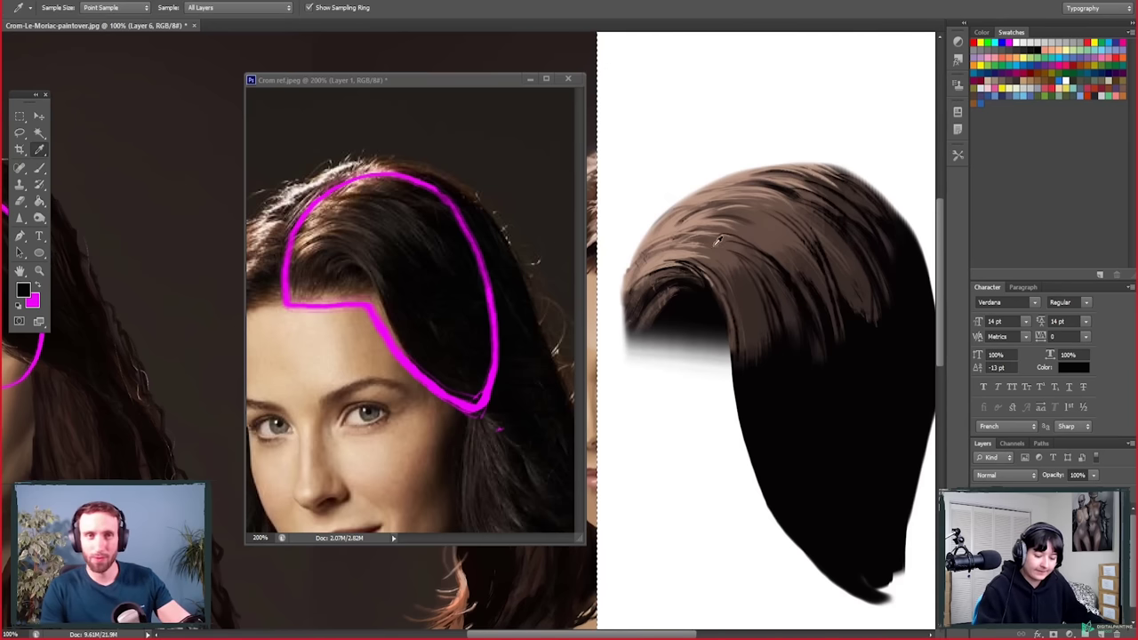
# Step: Sample brown from the painted hair, minimize the reference photo window and hide the hair study layer
pyautogui.keyDown('alt'); pyautogui.click(721, 253); pyautogui.keyUp('alt')
pyautogui.press('z')
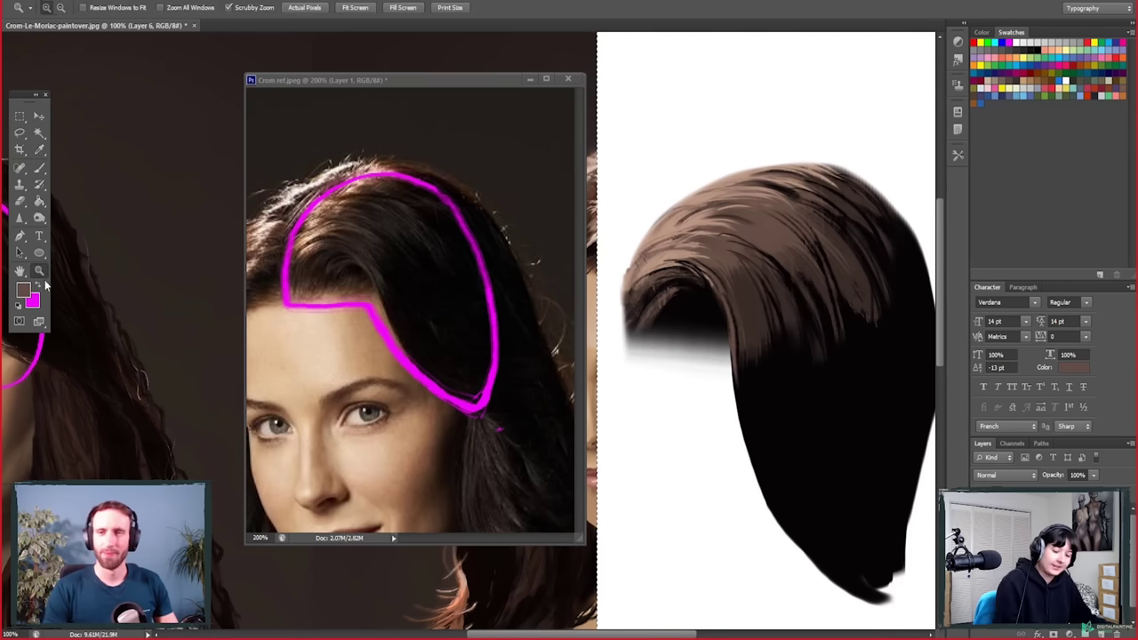
pyautogui.keyDown('alt'); pyautogui.click(746, 427); pyautogui.keyUp('alt')
pyautogui.keyDown('alt'); pyautogui.click(762, 474); pyautogui.keyUp('alt')
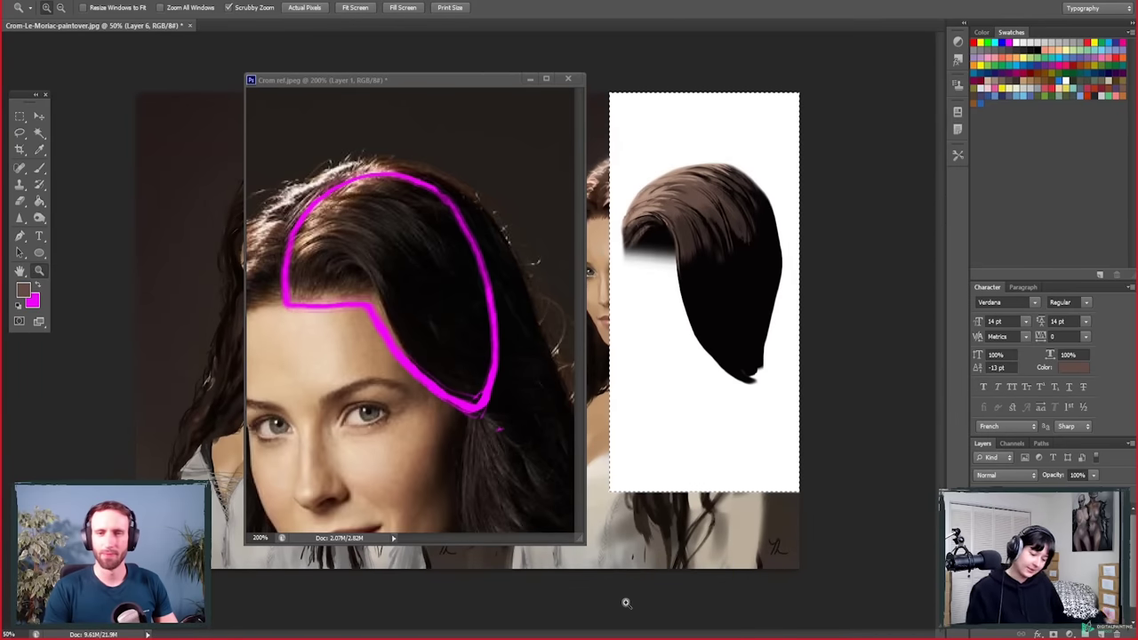
pyautogui.click(530, 78)
pyautogui.click(980, 502)
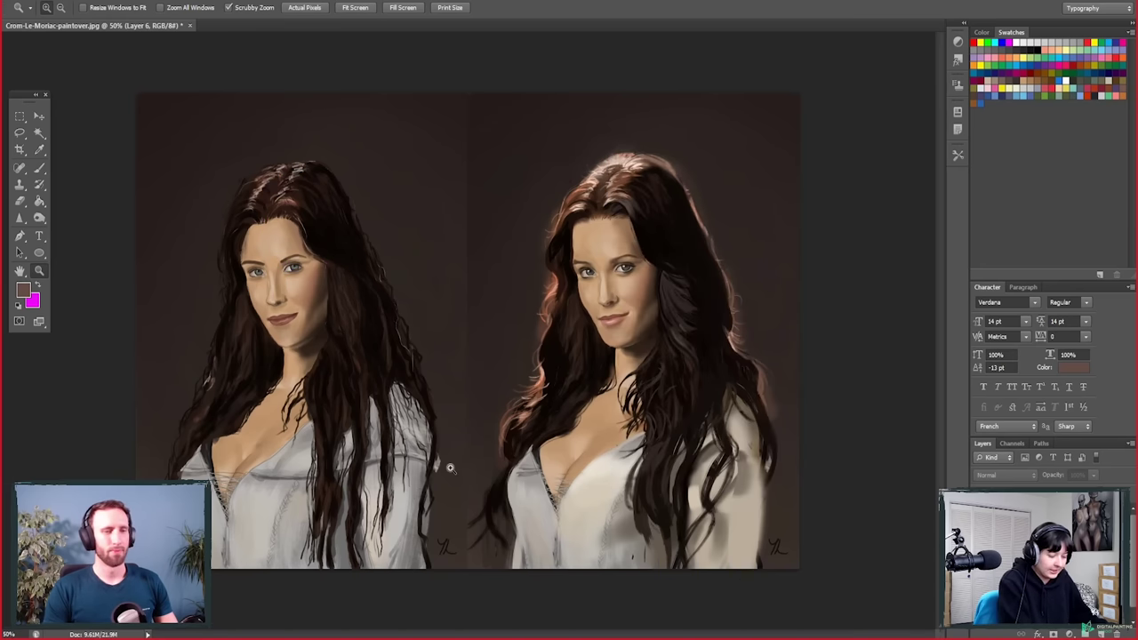
# Step: Bring both portraits' heads into view and add a new empty layer for annotations
pyautogui.click(519, 337)
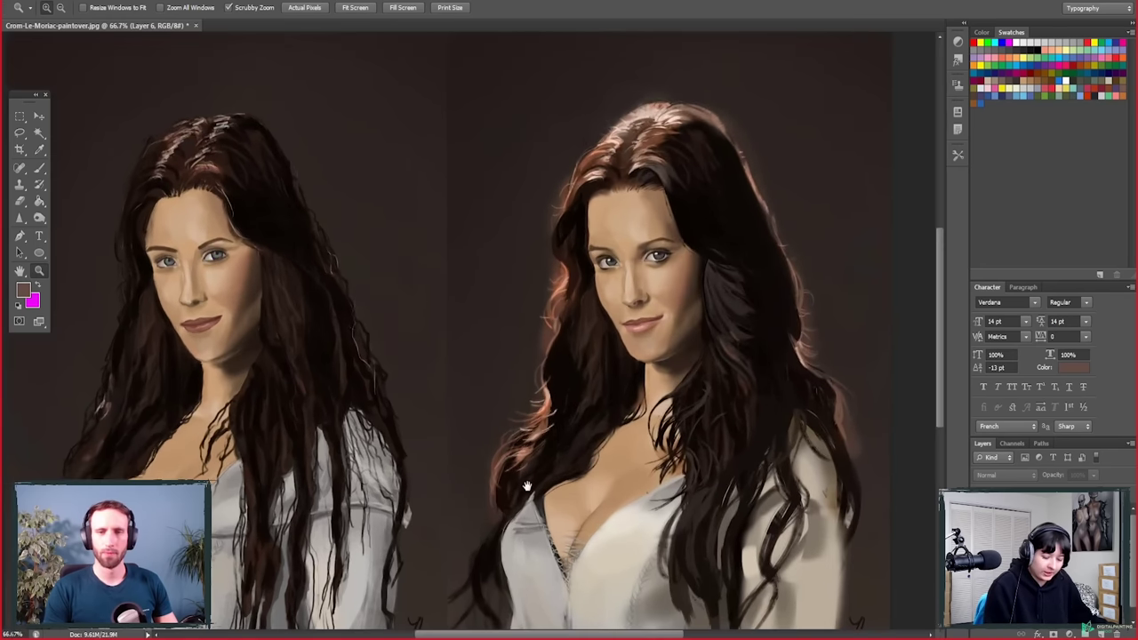
pyautogui.moveTo(699, 614); pyautogui.dragTo(683, 581)
pyautogui.moveTo(601, 559); pyautogui.dragTo(575, 603)
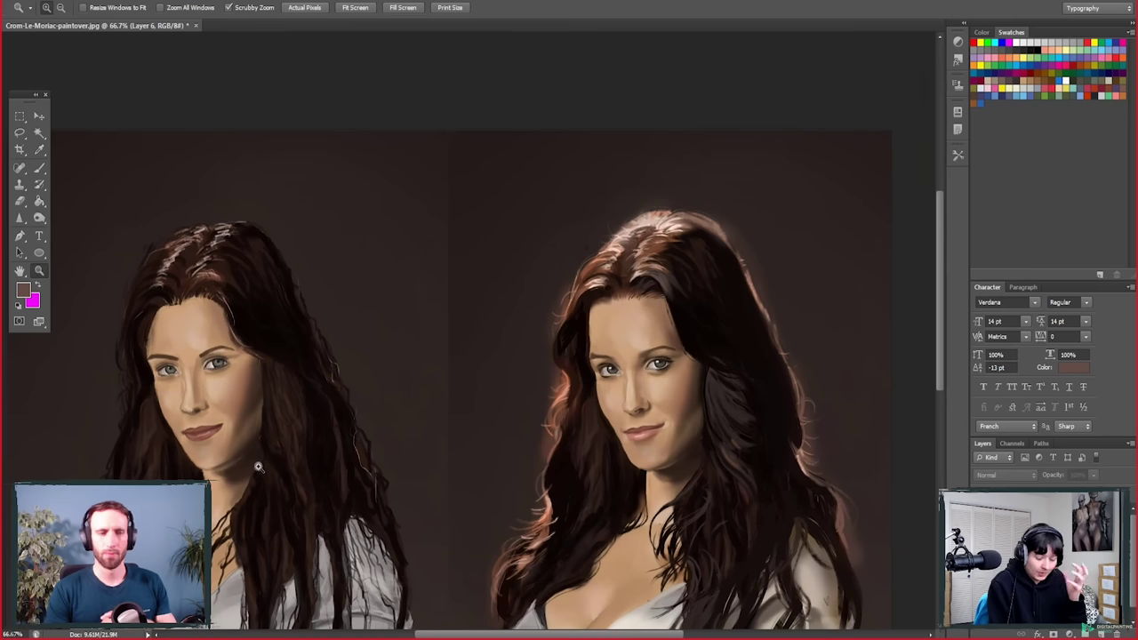
pyautogui.hscroll(2, 668, 441)
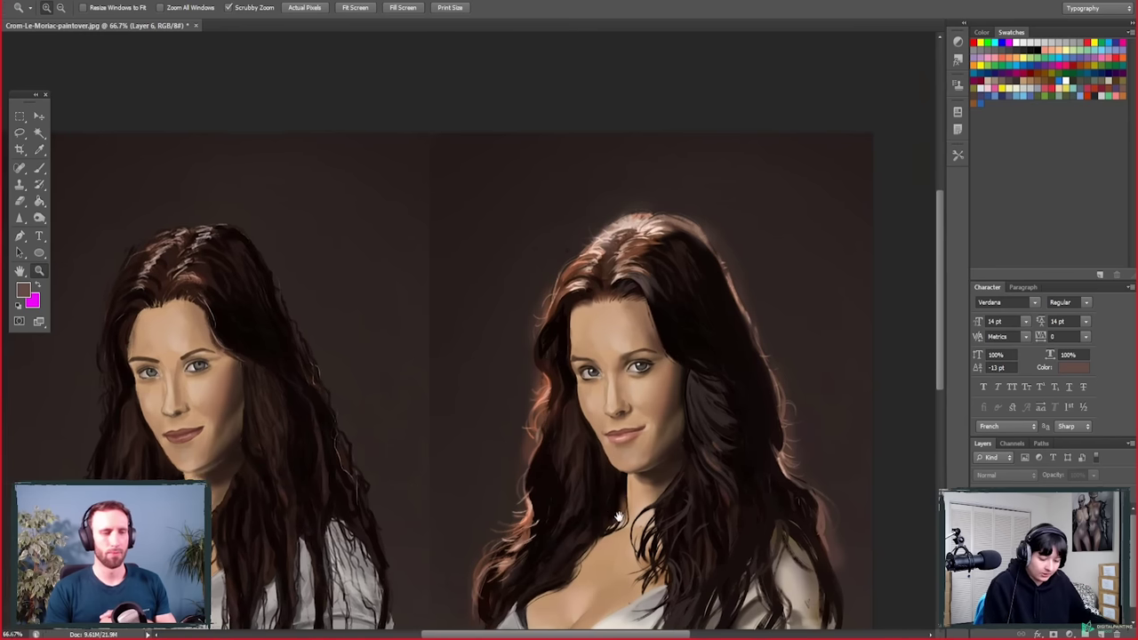
pyautogui.press('b')
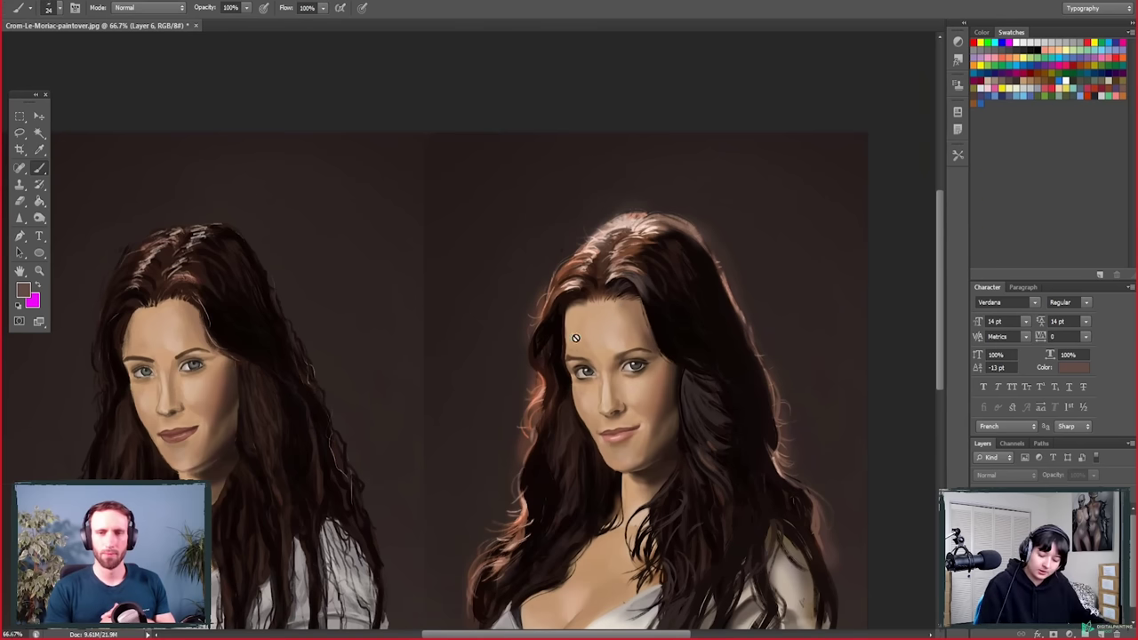
pyautogui.click(1100, 634)
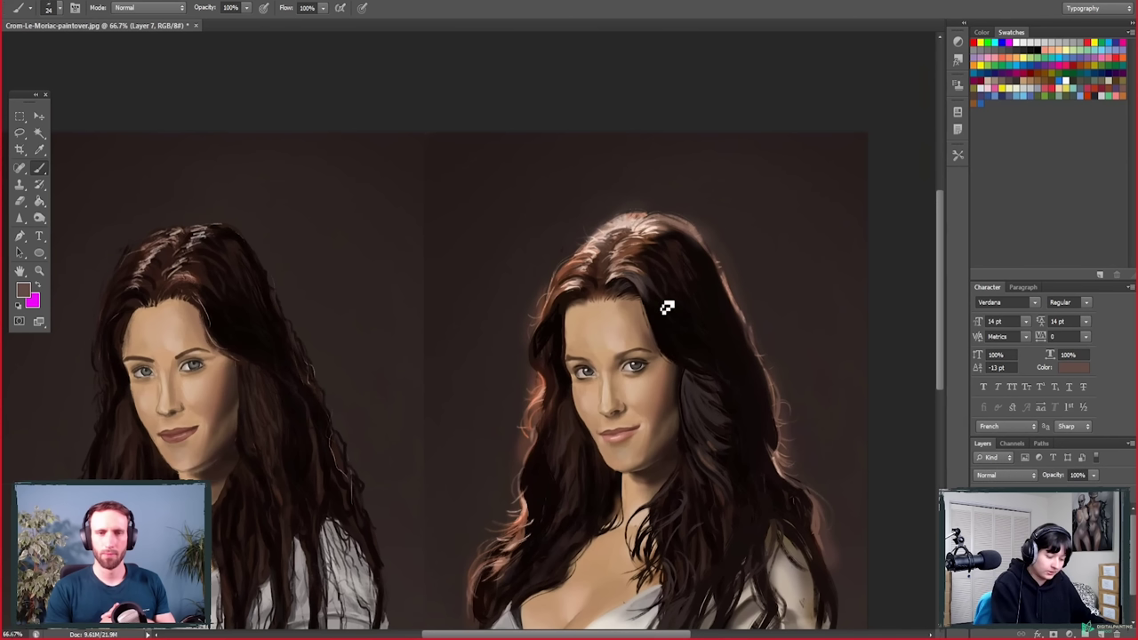
# Step: Make magenta the brush color and draw guide lines along the temple hairline on both portraits
pyautogui.click(38, 286)
pyautogui.moveTo(562, 307); pyautogui.dragTo(563, 351)
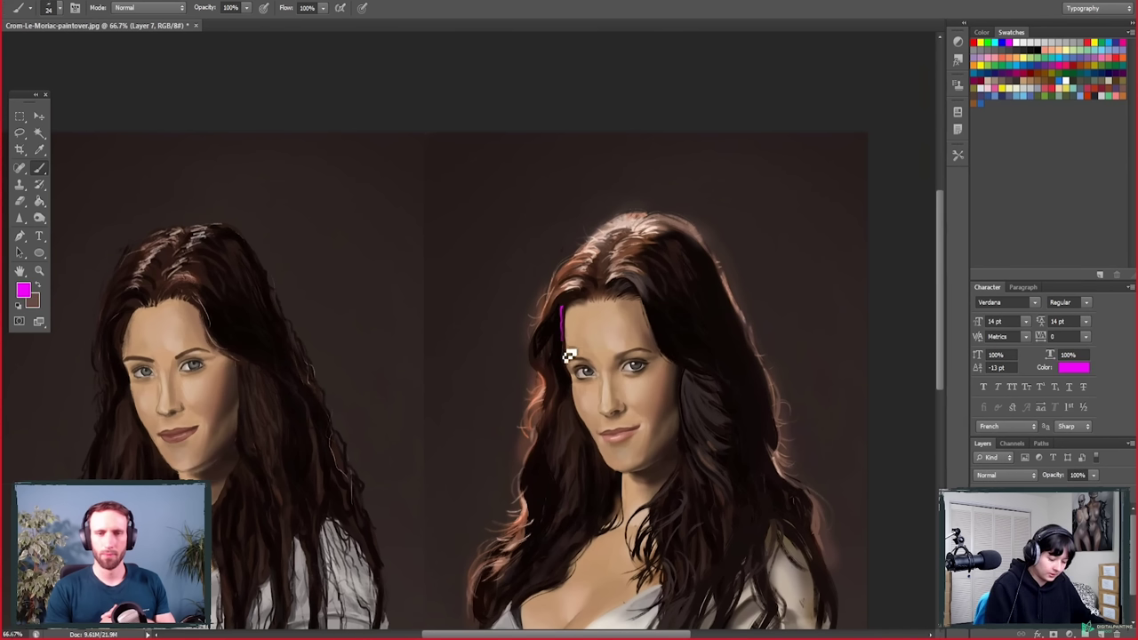
pyautogui.moveTo(132, 313)
pyautogui.mouseDown()
pyautogui.moveTo(181, 305)
pyautogui.moveTo(131, 316)
pyautogui.moveTo(123, 354)
pyautogui.mouseUp()
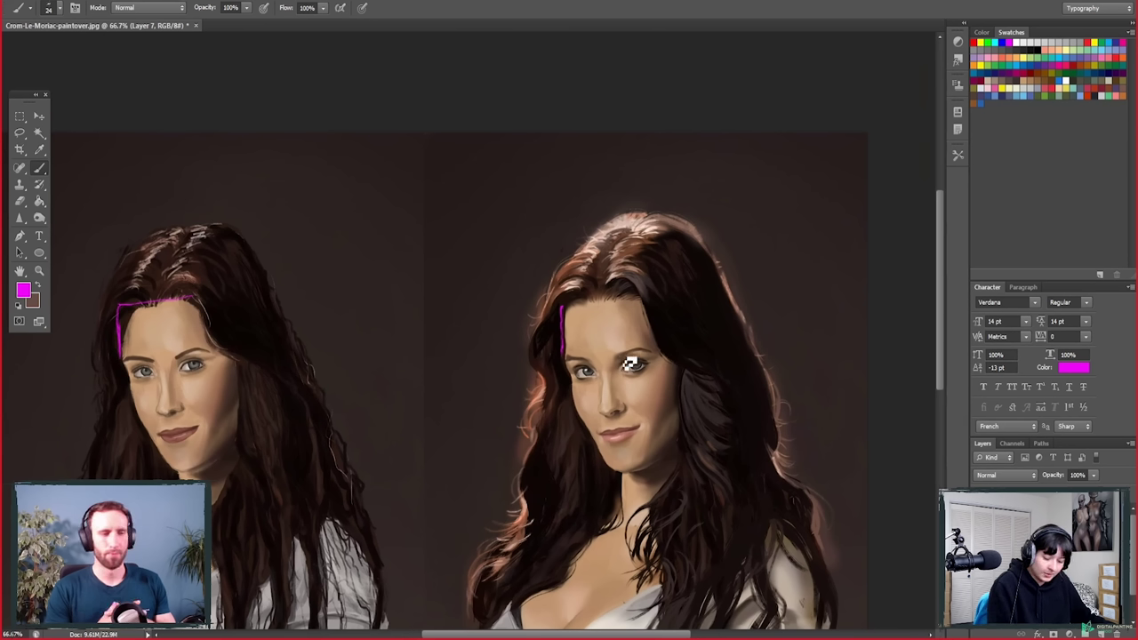
pyautogui.press('e')
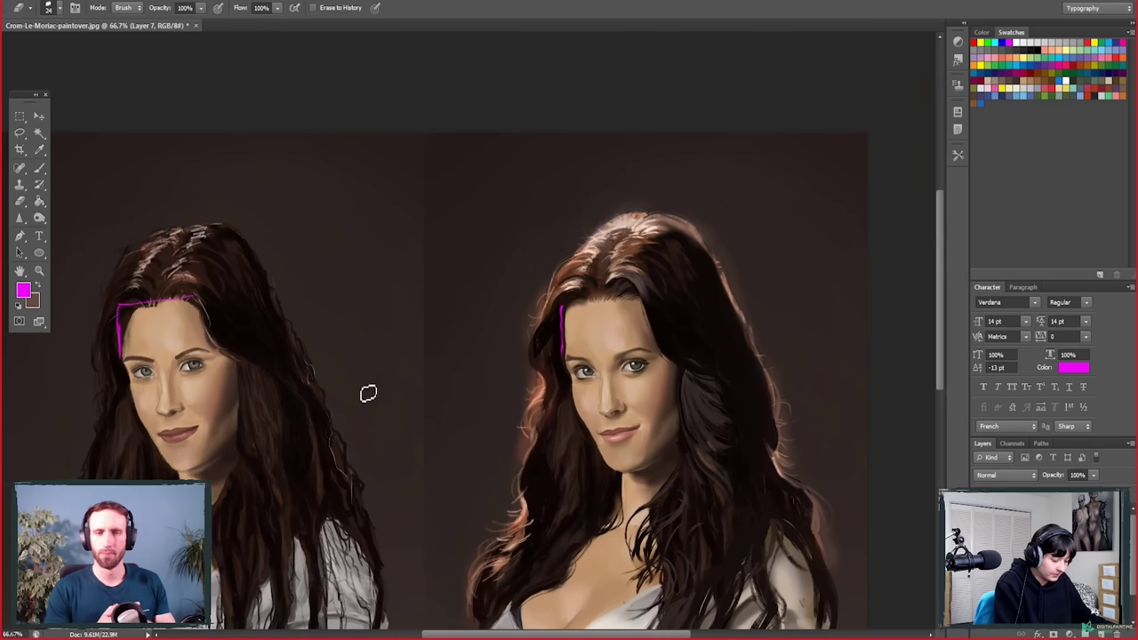
pyautogui.press('b')
pyautogui.press('e')
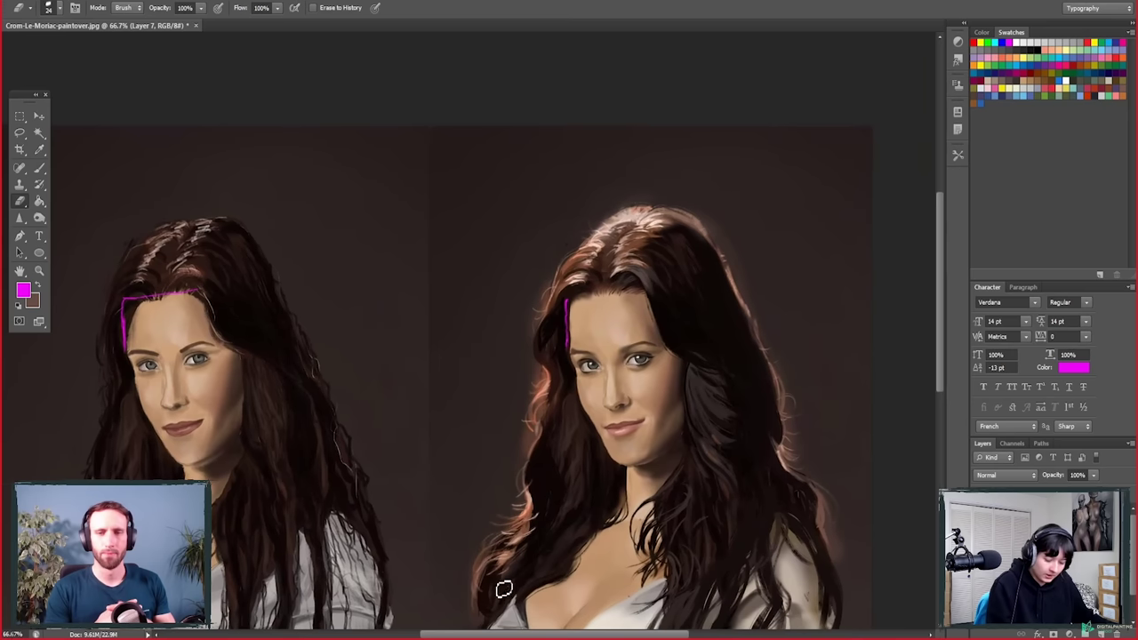
pyautogui.press('b')
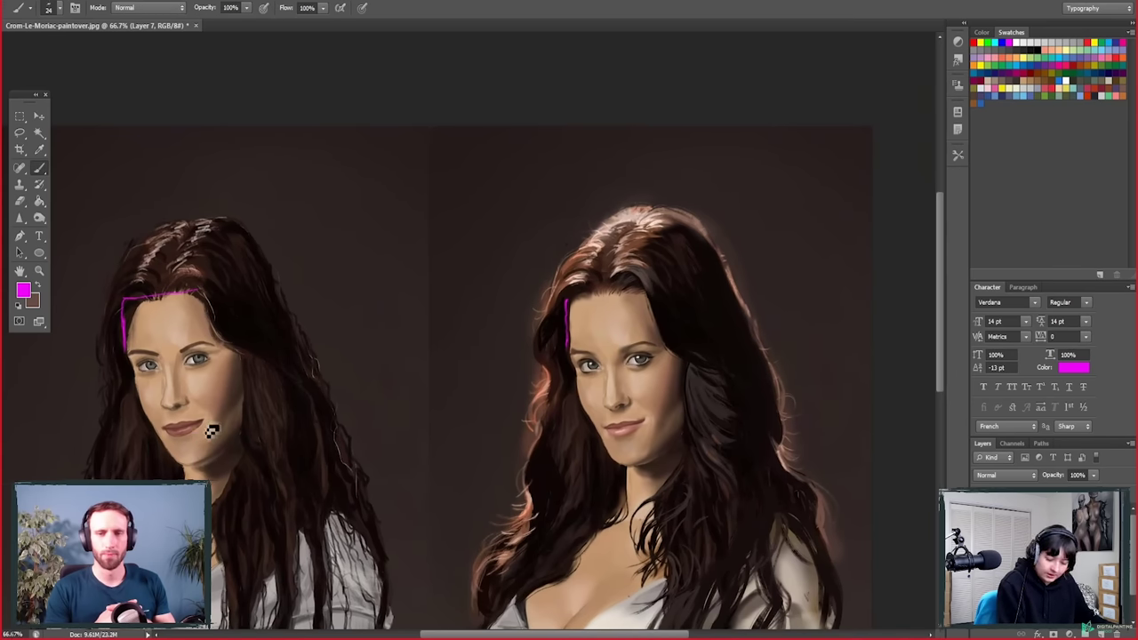
# Step: Enlarge both portraits to 100% and place the marked-up reference photo between them for comparison
pyautogui.press('z')
pyautogui.click(218, 436)
pyautogui.moveTo(297, 496); pyautogui.dragTo(370, 547)
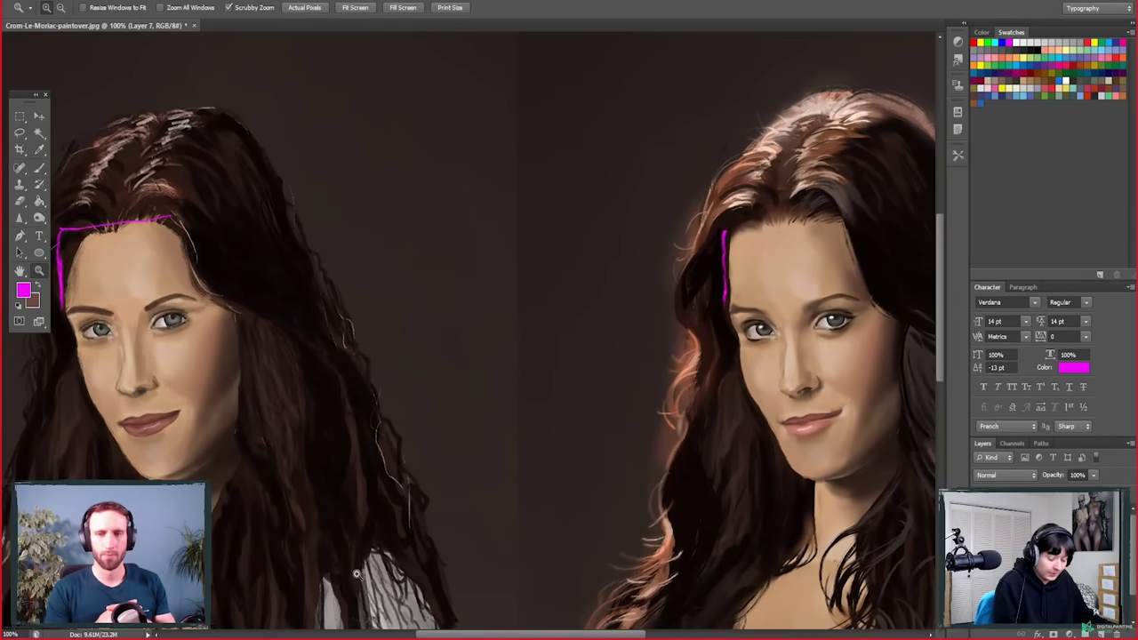
pyautogui.press('b')
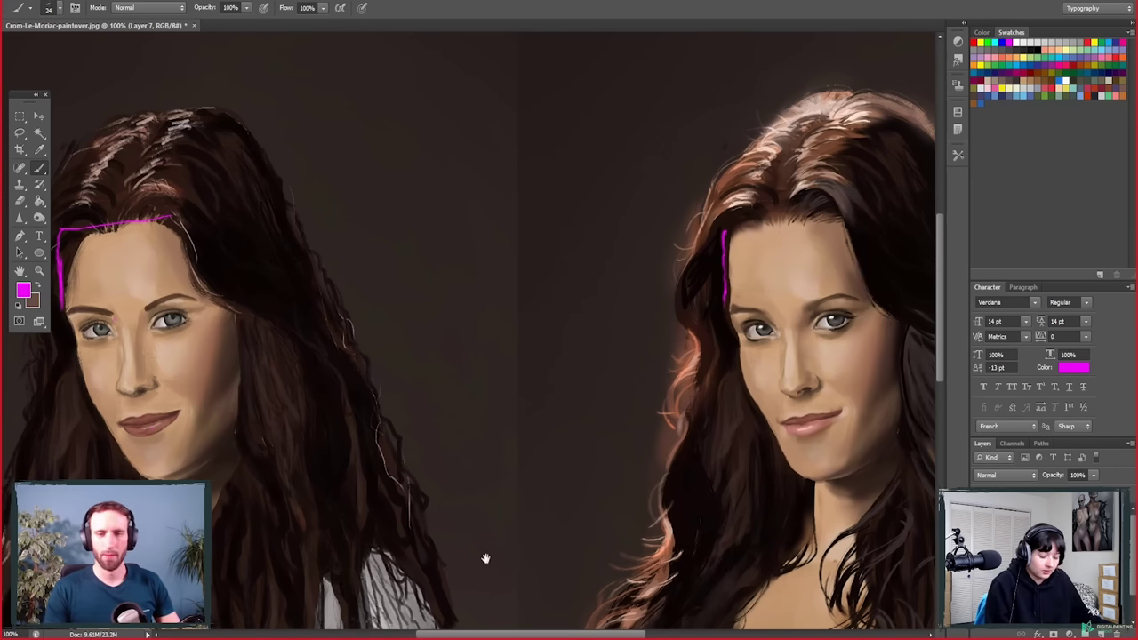
pyautogui.moveTo(486, 559); pyautogui.dragTo(482, 547)
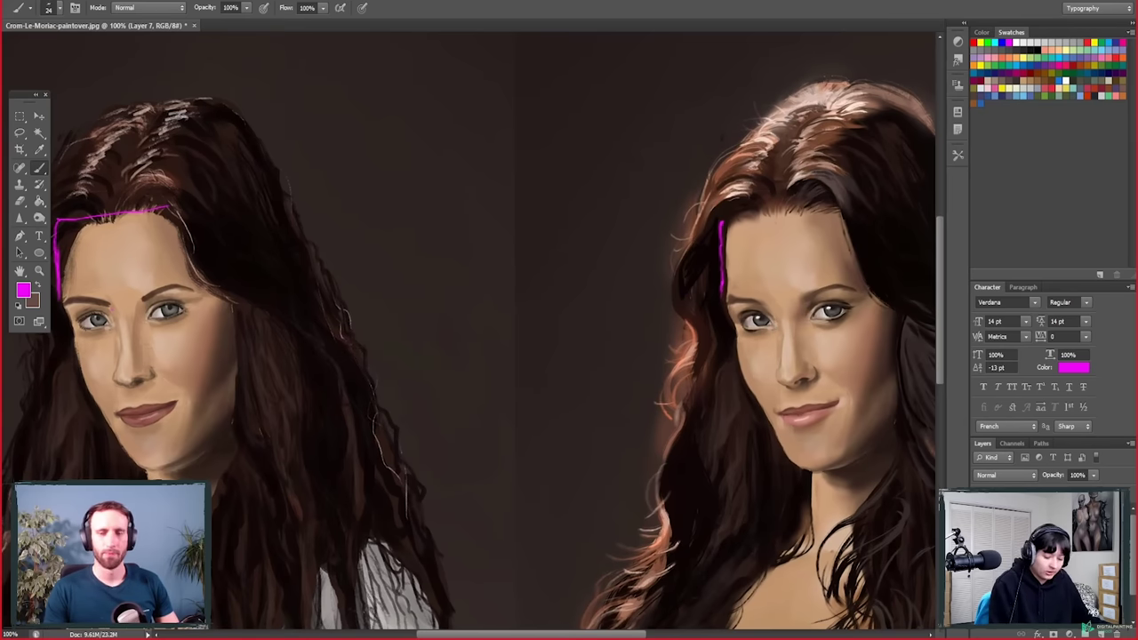
pyautogui.hotkey('ctrl', 'Tab')
pyautogui.scroll(-5, 465, 414)
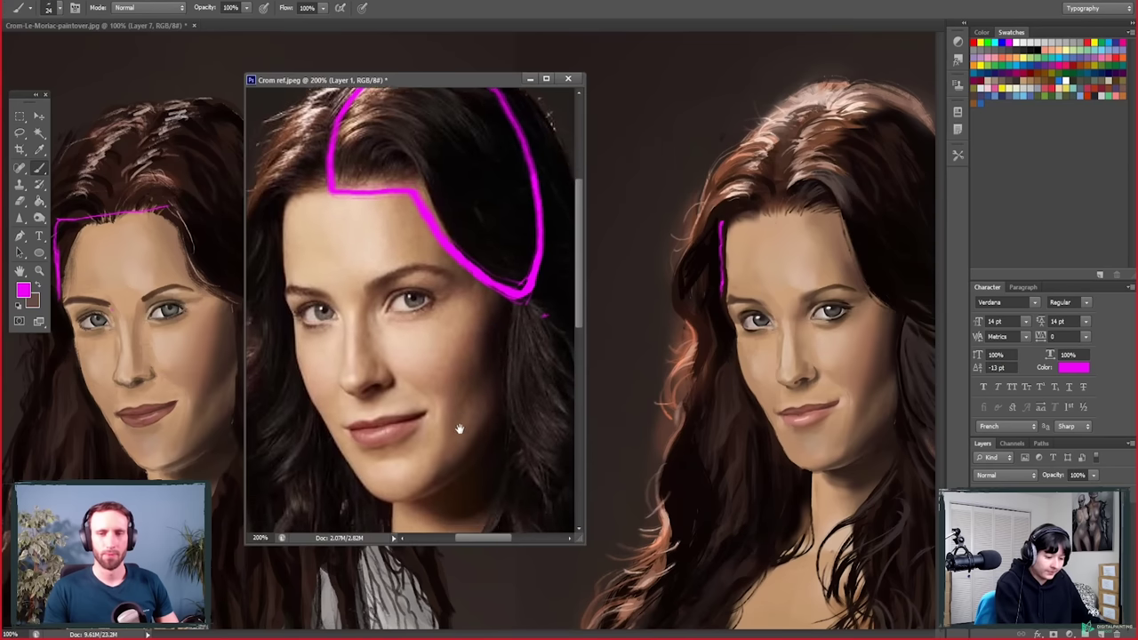
pyautogui.moveTo(429, 78); pyautogui.dragTo(480, 56)
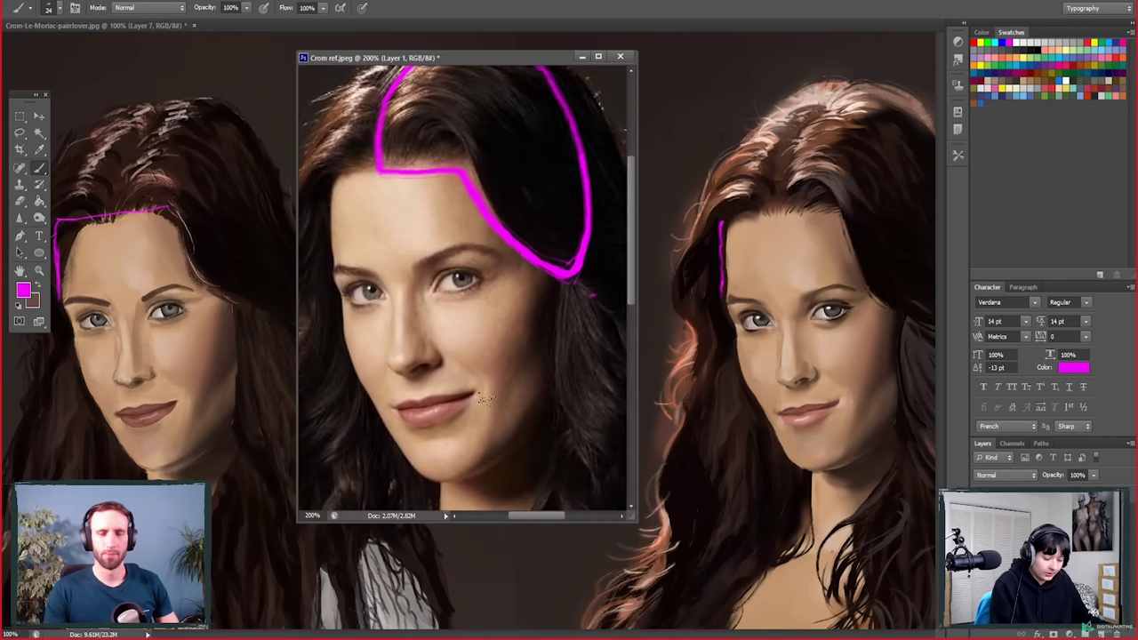
# Step: Examine the face in Crom ref.jpeg and close the photo without saving its changes
pyautogui.press('e')
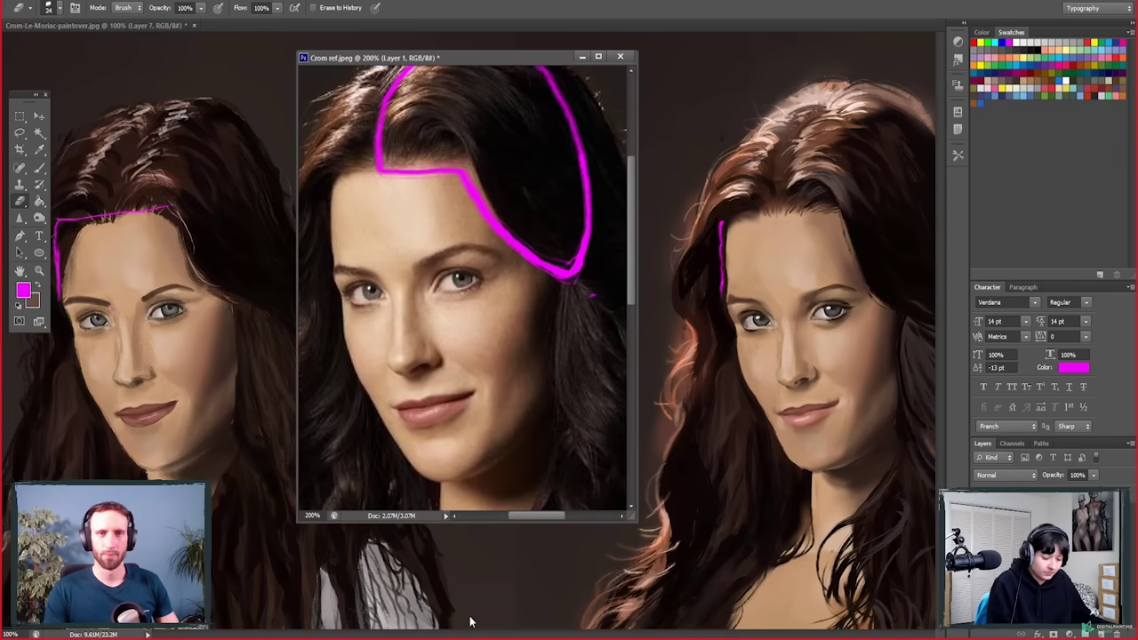
pyautogui.moveTo(470, 457); pyautogui.dragTo(451, 477)
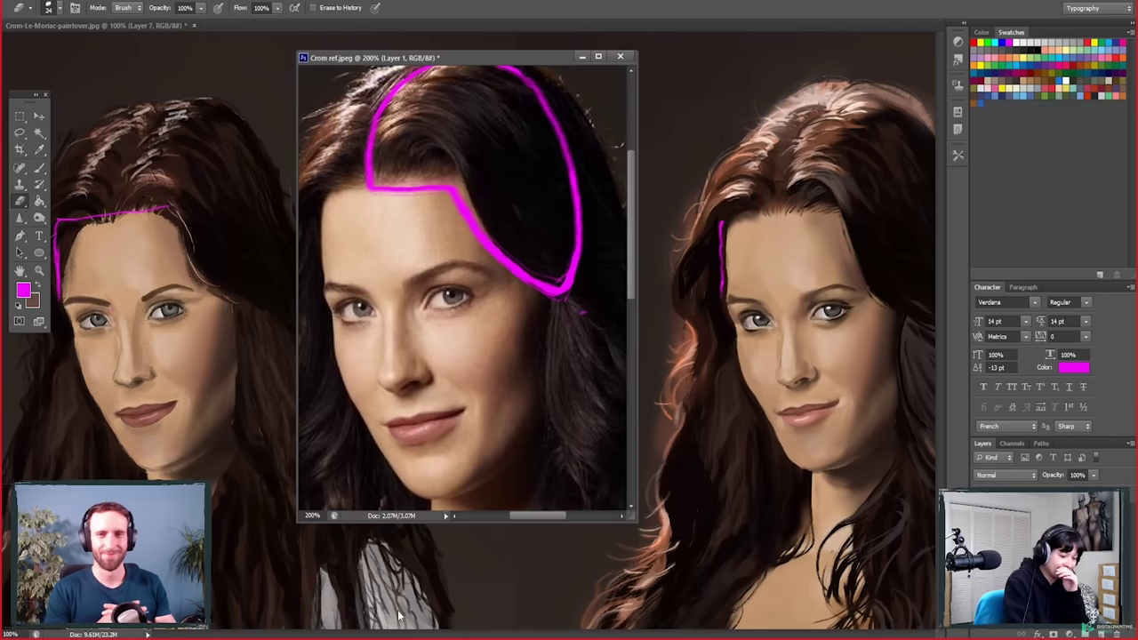
pyautogui.moveTo(444, 59); pyautogui.dragTo(428, 62)
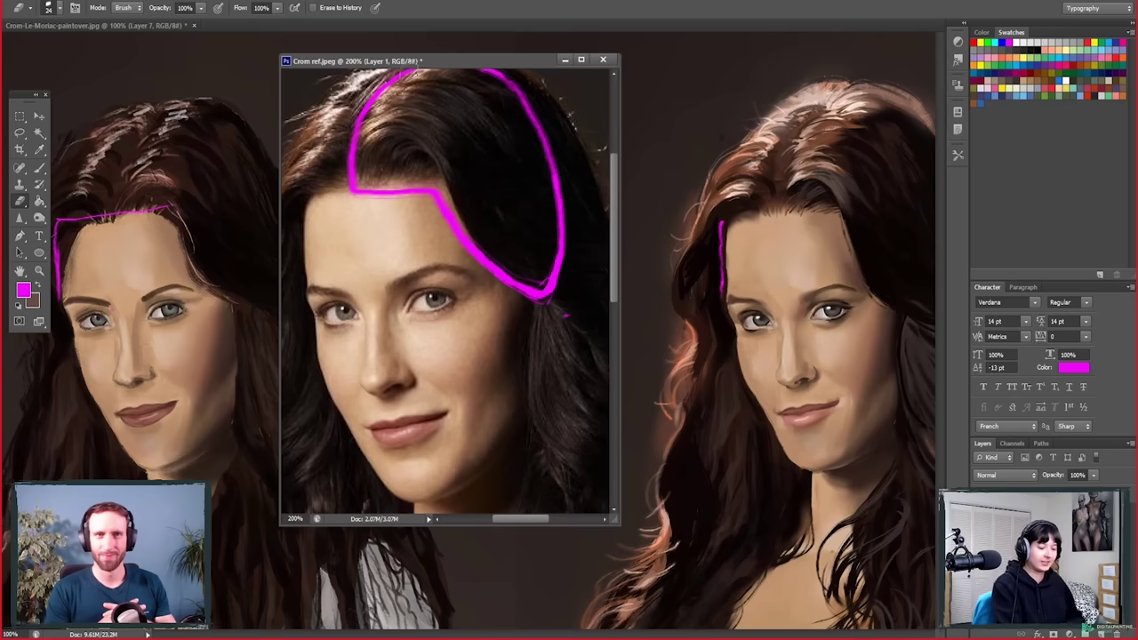
pyautogui.moveTo(511, 62); pyautogui.dragTo(519, 70)
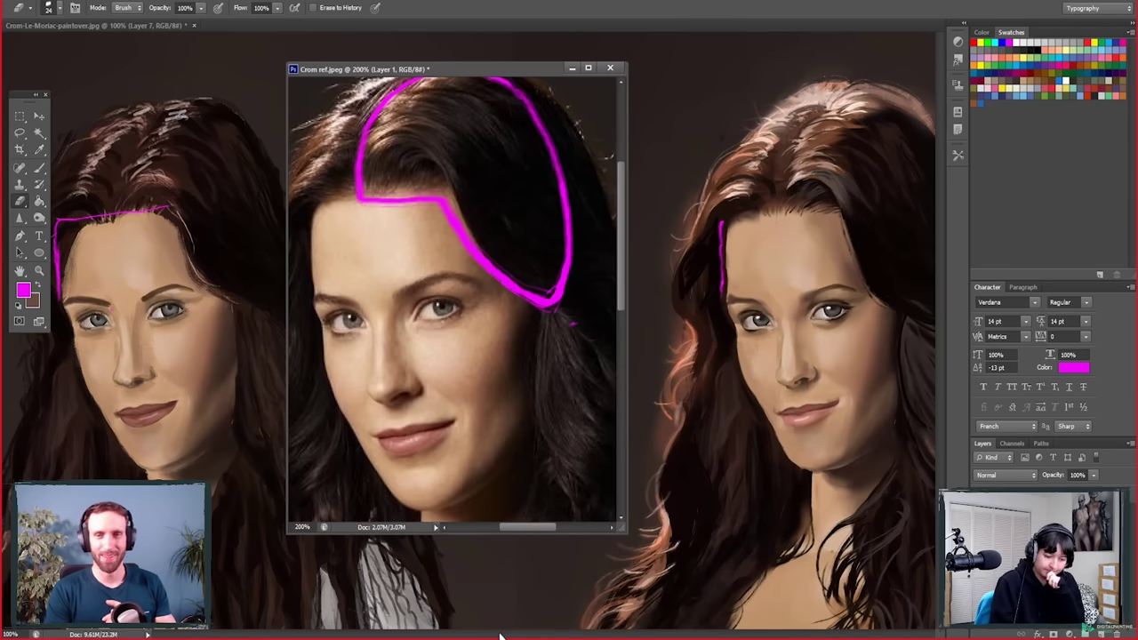
pyautogui.moveTo(500, 71); pyautogui.dragTo(500, 82)
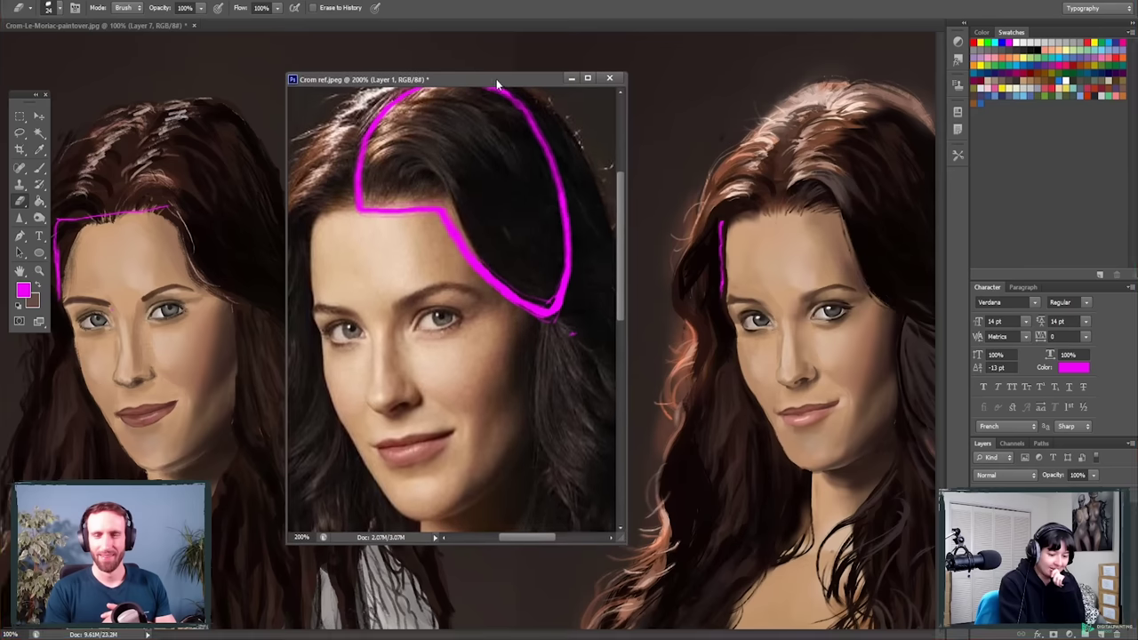
pyautogui.click(610, 80)
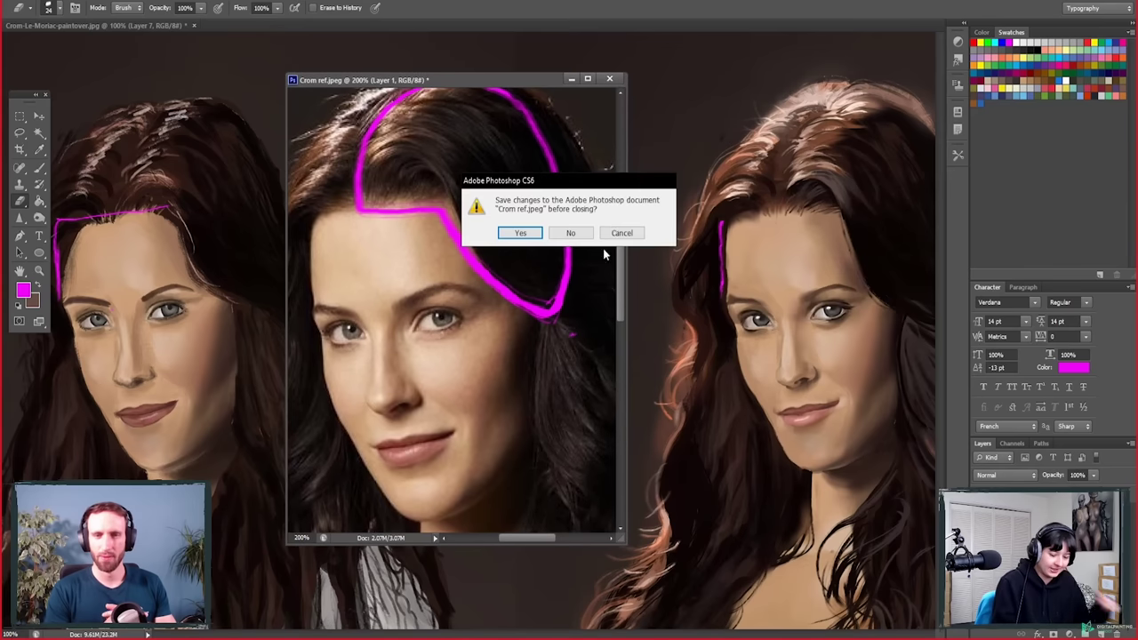
pyautogui.click(579, 234)
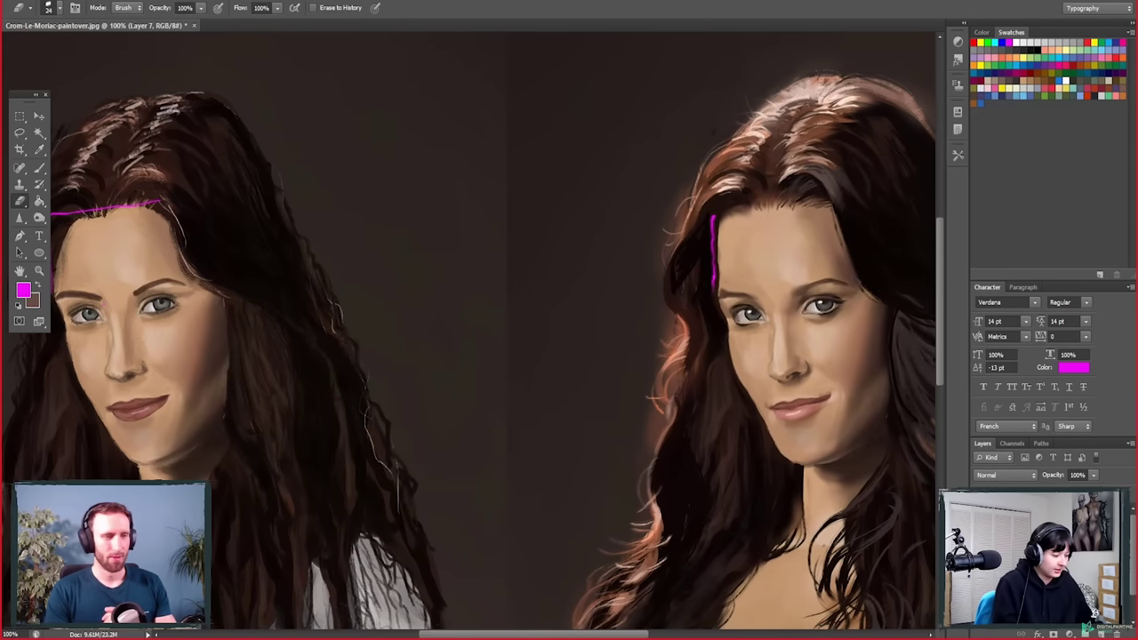
# Step: Hide the magenta guide lines and compare both portraits from head to torso at 66.7% zoom
pyautogui.press('z')
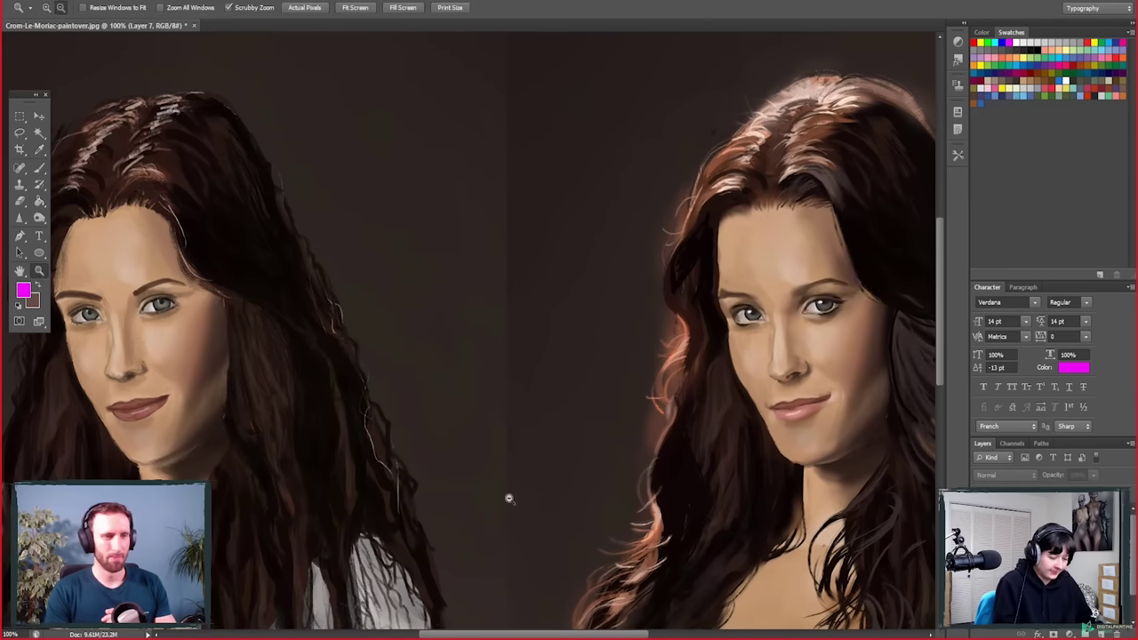
pyautogui.keyDown('alt'); pyautogui.click(514, 521); pyautogui.keyUp('alt')
pyautogui.keyDown('alt'); pyautogui.click(506, 549); pyautogui.keyUp('alt')
pyautogui.click(447, 412)
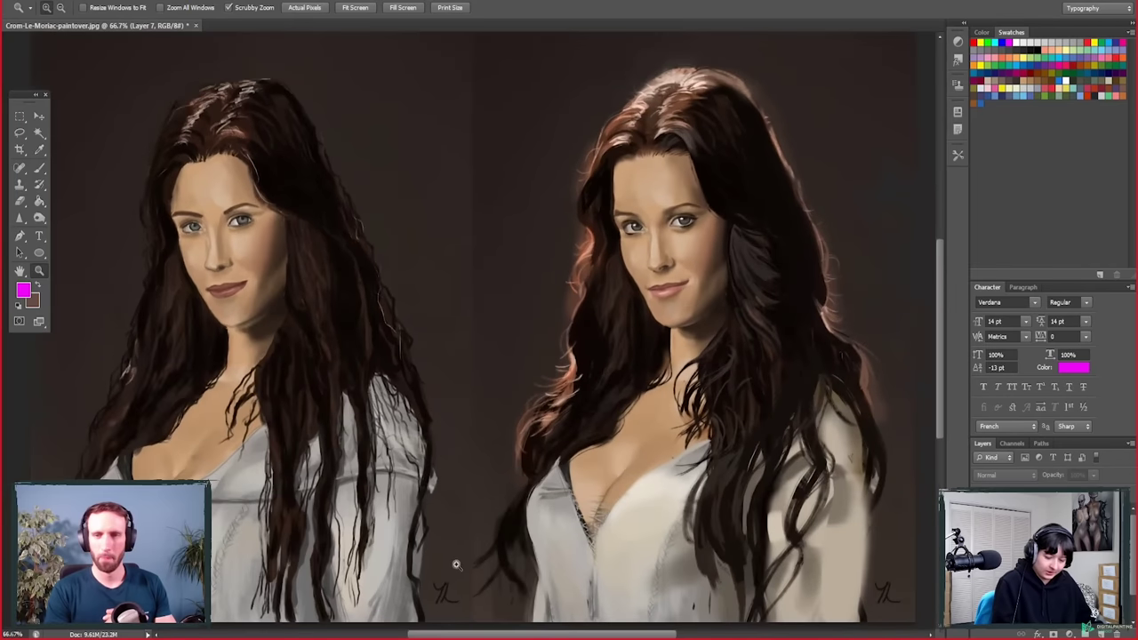
pyautogui.moveTo(457, 551); pyautogui.dragTo(475, 567)
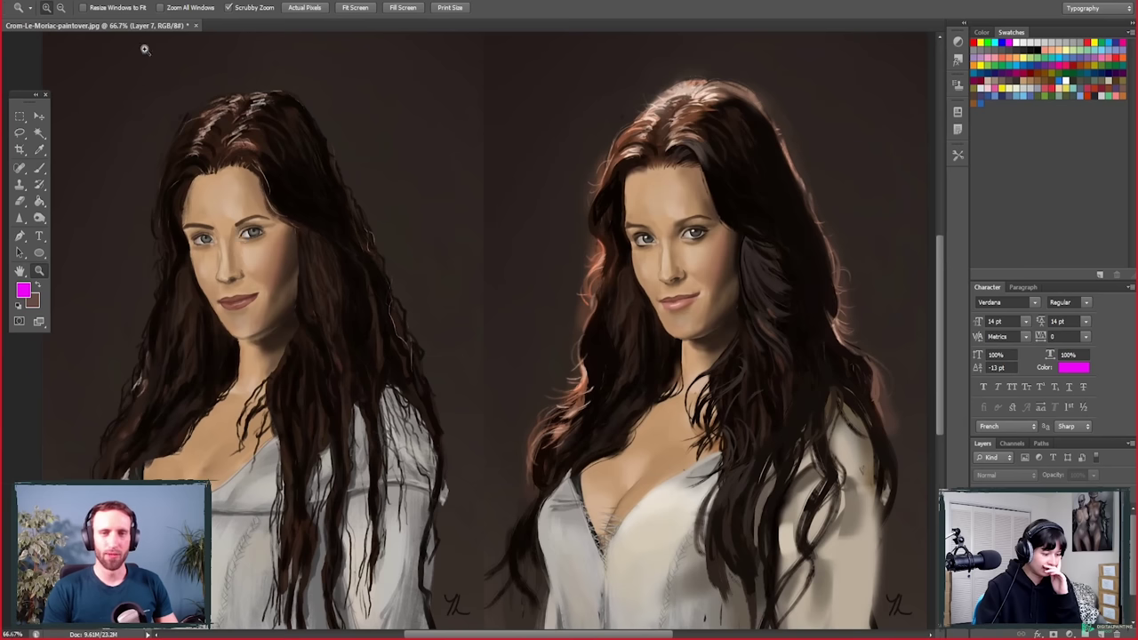
# Step: Close the portrait paintover without saving and open daff-paintover.jpg, showing both versions of the scene at 100%
pyautogui.click(198, 25)
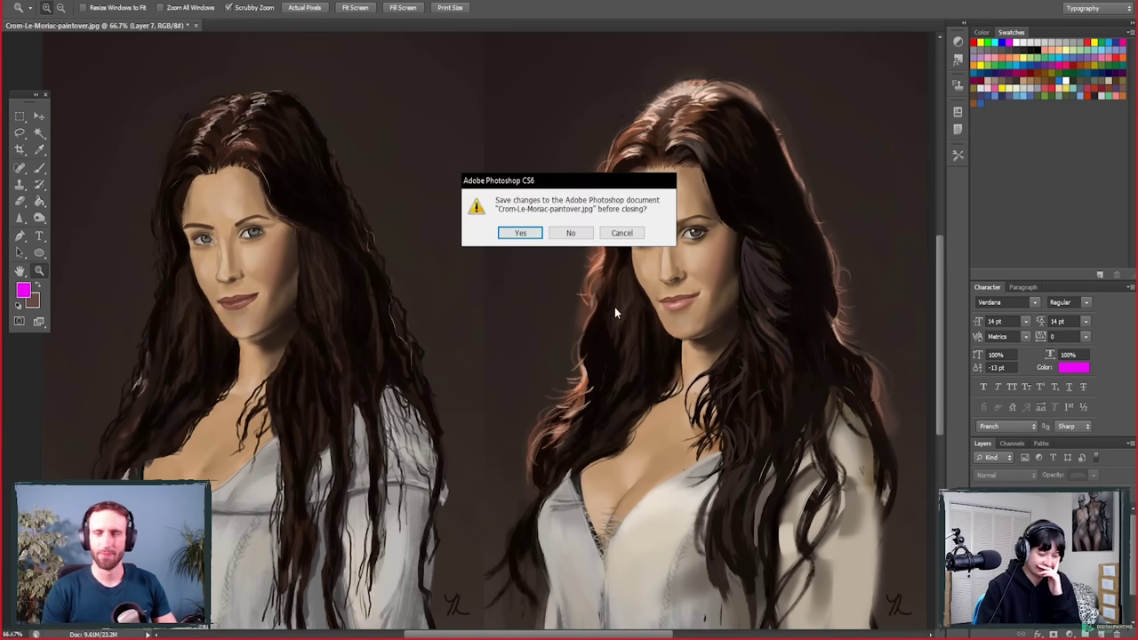
pyautogui.click(571, 233)
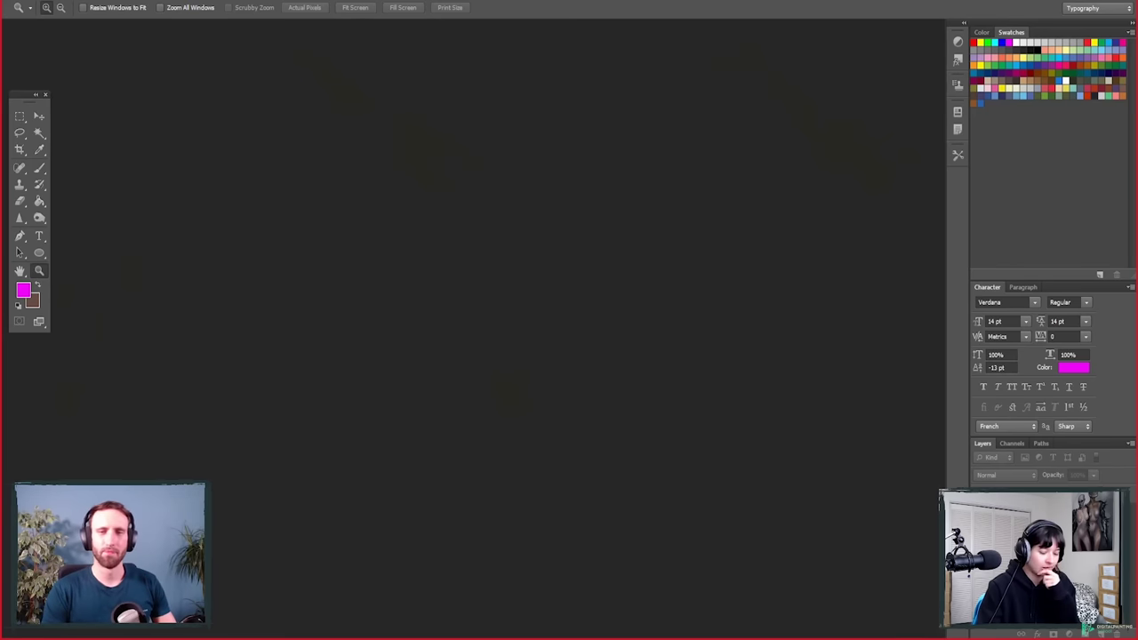
pyautogui.moveTo(433, 284); pyautogui.dragTo(557, 467)
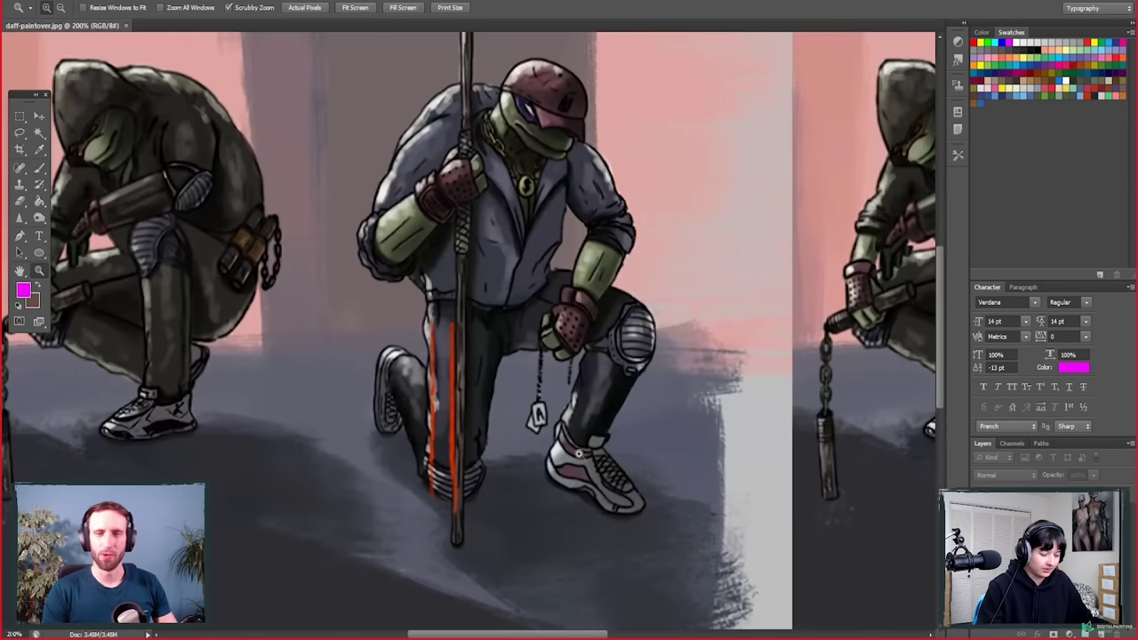
pyautogui.keyDown('alt'); pyautogui.click(578, 454); pyautogui.keyUp('alt')
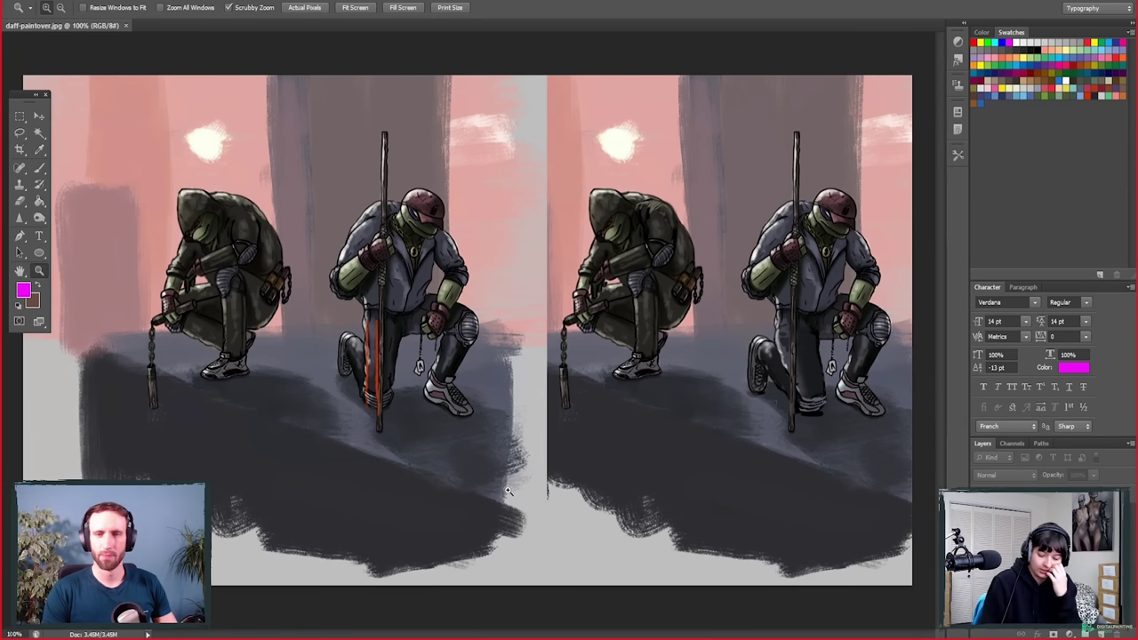
# Step: Draw straight magenta lines along the kneeling leg in the orange-marked version on a new layer and hide that layer
pyautogui.hotkey('ctrl', 'shift', 'alt', 'n')
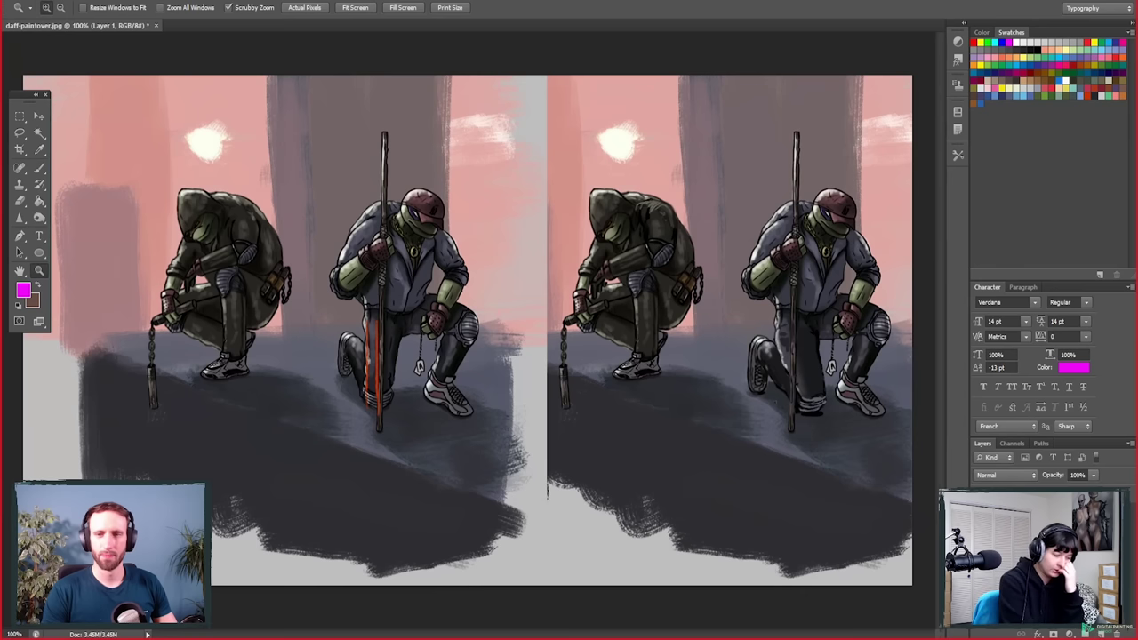
pyautogui.click(45, 170)
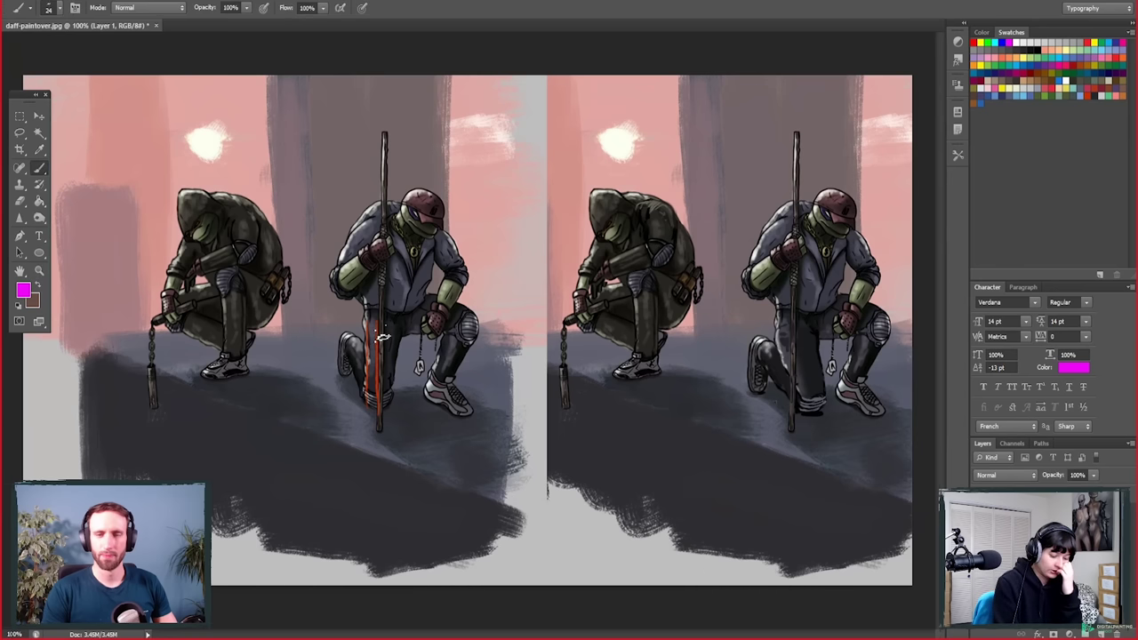
pyautogui.moveTo(378, 329)
pyautogui.mouseDown()
pyautogui.moveTo(378, 413)
pyautogui.moveTo(372, 315)
pyautogui.moveTo(399, 397)
pyautogui.moveTo(397, 377)
pyautogui.mouseUp()
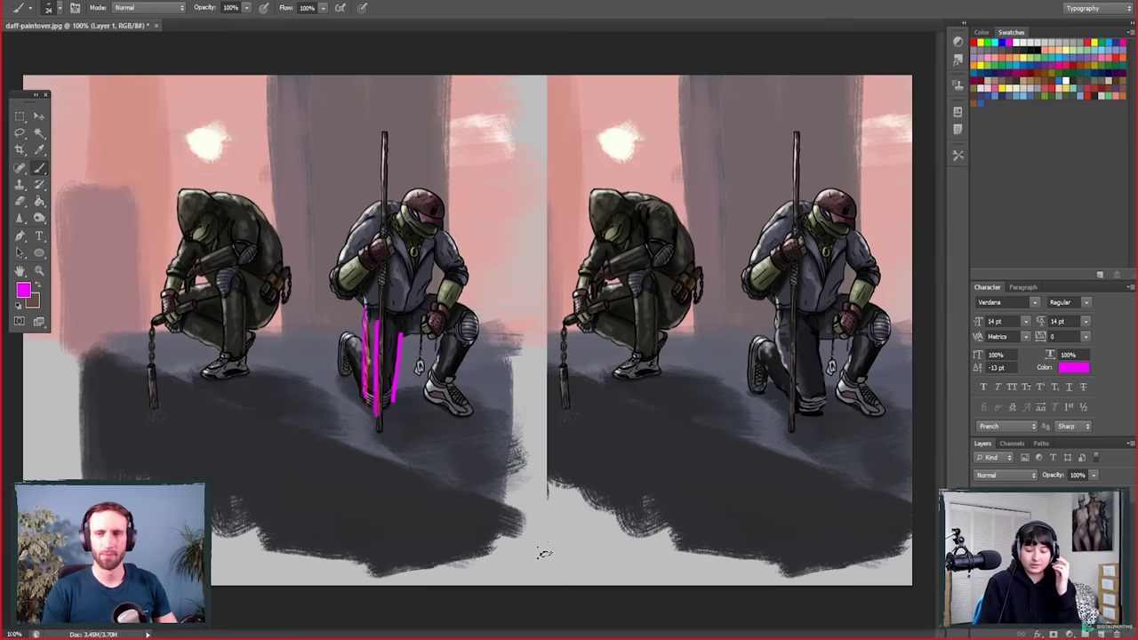
pyautogui.hotkey('ctrl', 'shift', 'BackSpace')
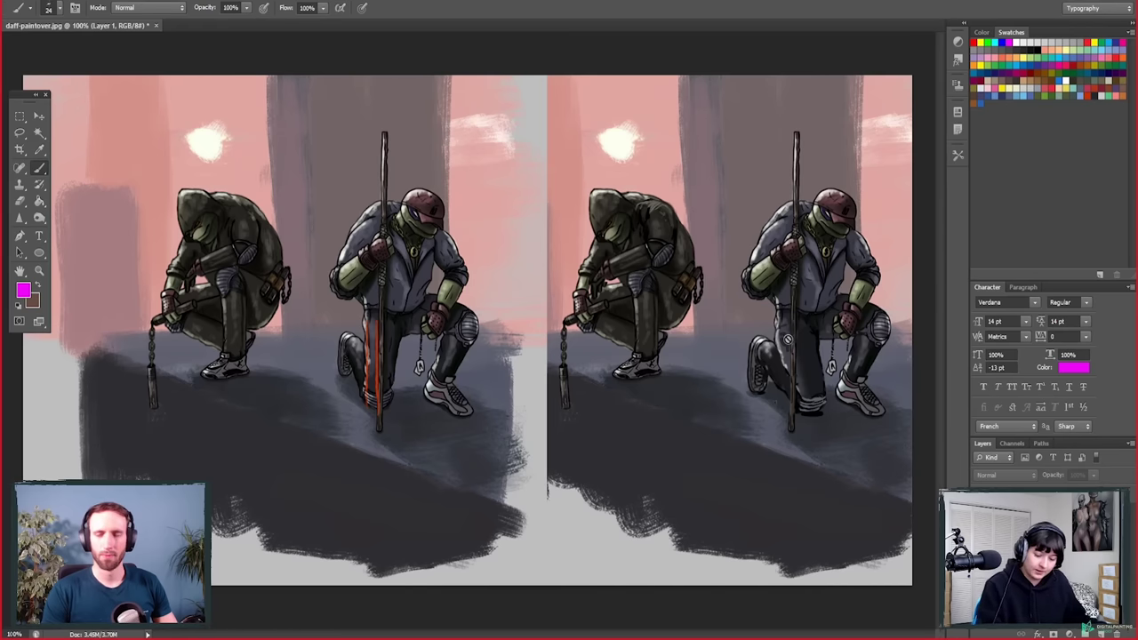
# Step: Outline the kneeling leg in the version without orange marks in magenta on another new layer and hide it
pyautogui.hotkey('ctrl', 'shift', 'alt', 'n')
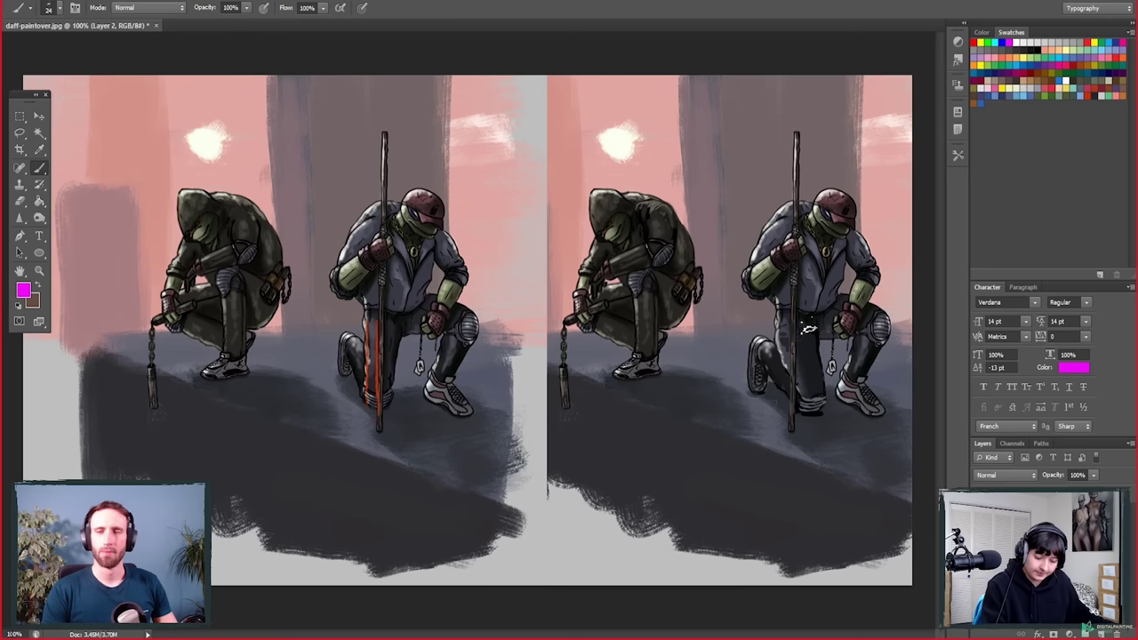
pyautogui.moveTo(799, 317)
pyautogui.mouseDown()
pyautogui.moveTo(798, 387)
pyautogui.moveTo(789, 371)
pyautogui.moveTo(807, 412)
pyautogui.moveTo(829, 392)
pyautogui.moveTo(809, 390)
pyautogui.moveTo(823, 414)
pyautogui.mouseUp()
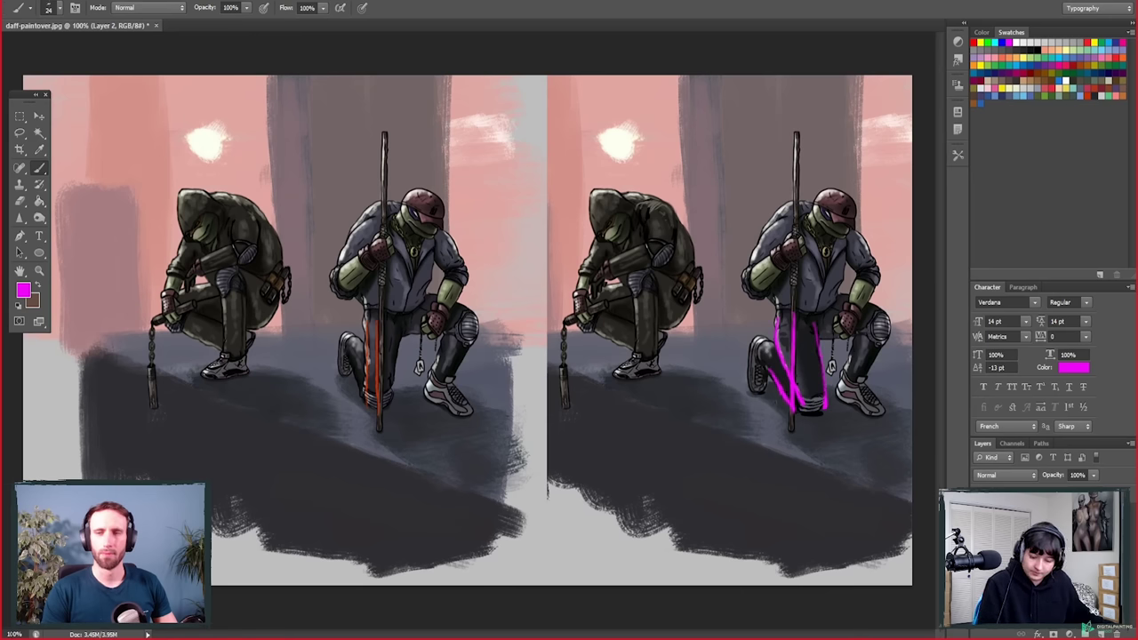
pyautogui.hotkey('ctrl', ',')
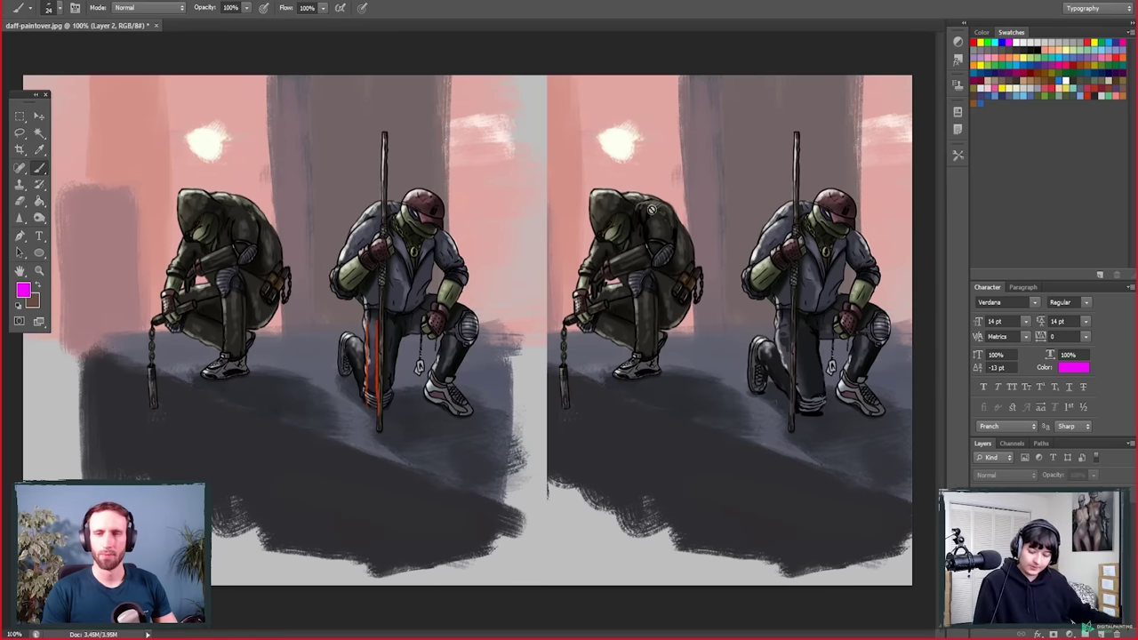
# Step: Add a new layer, mark the hooded figure's upper arm in the orange-marked version in magenta and erase the mark
pyautogui.hotkey('ctrl', 'shift', 'alt', 'n')
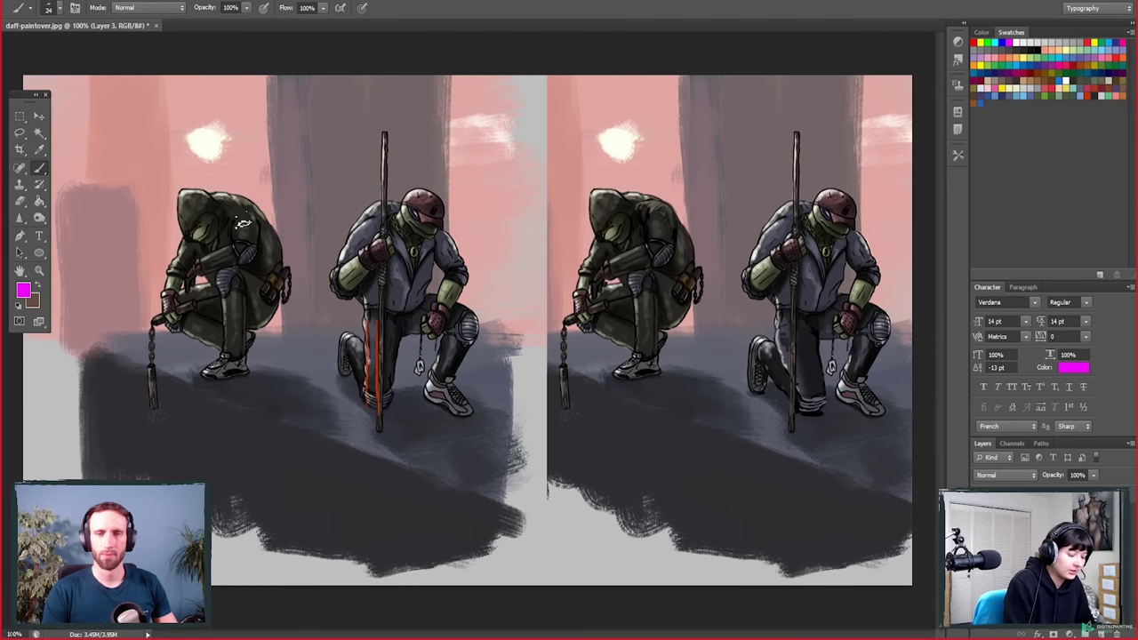
pyautogui.moveTo(229, 236)
pyautogui.mouseDown()
pyautogui.moveTo(259, 229)
pyautogui.moveTo(260, 252)
pyautogui.moveTo(229, 222)
pyautogui.moveTo(255, 217)
pyautogui.moveTo(267, 249)
pyautogui.mouseUp()
pyautogui.press('e')
pyautogui.press('b')
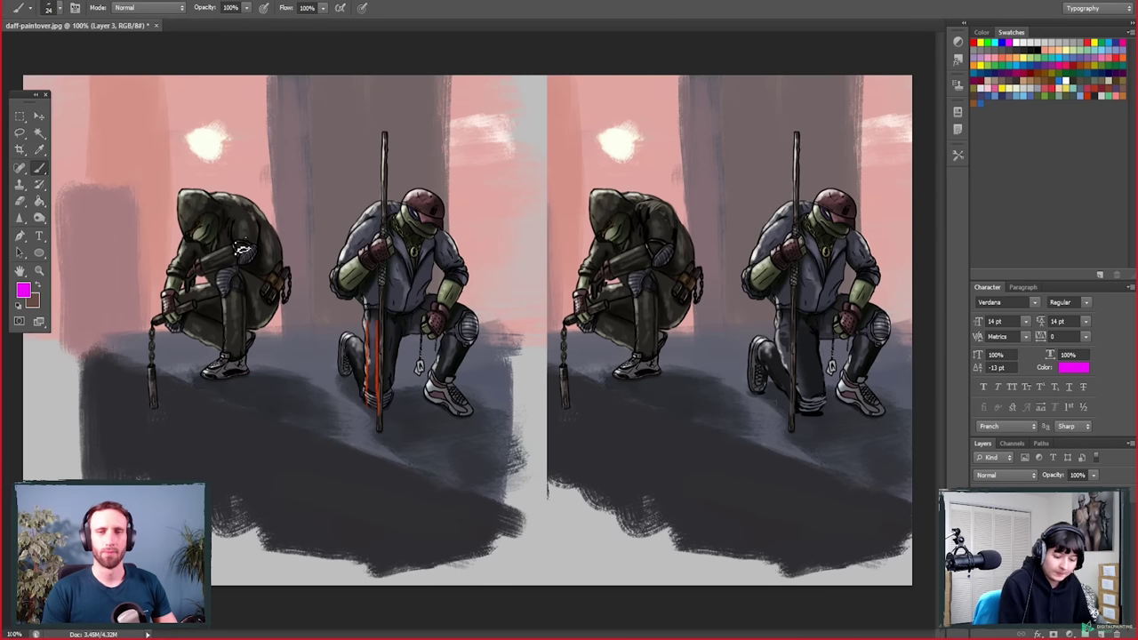
# Step: Mark the hooded figure's shoulder and sleeve in the version without orange marks in magenta and erase the strokes
pyautogui.moveTo(682, 213)
pyautogui.mouseDown()
pyautogui.moveTo(679, 256)
pyautogui.moveTo(677, 213)
pyautogui.moveTo(649, 202)
pyautogui.moveTo(642, 227)
pyautogui.moveTo(667, 218)
pyautogui.moveTo(649, 250)
pyautogui.moveTo(680, 251)
pyautogui.moveTo(671, 267)
pyautogui.moveTo(678, 215)
pyautogui.moveTo(649, 204)
pyautogui.moveTo(649, 240)
pyautogui.moveTo(657, 226)
pyautogui.moveTo(644, 244)
pyautogui.moveTo(668, 206)
pyautogui.moveTo(673, 256)
pyautogui.mouseUp()
pyautogui.press('e')
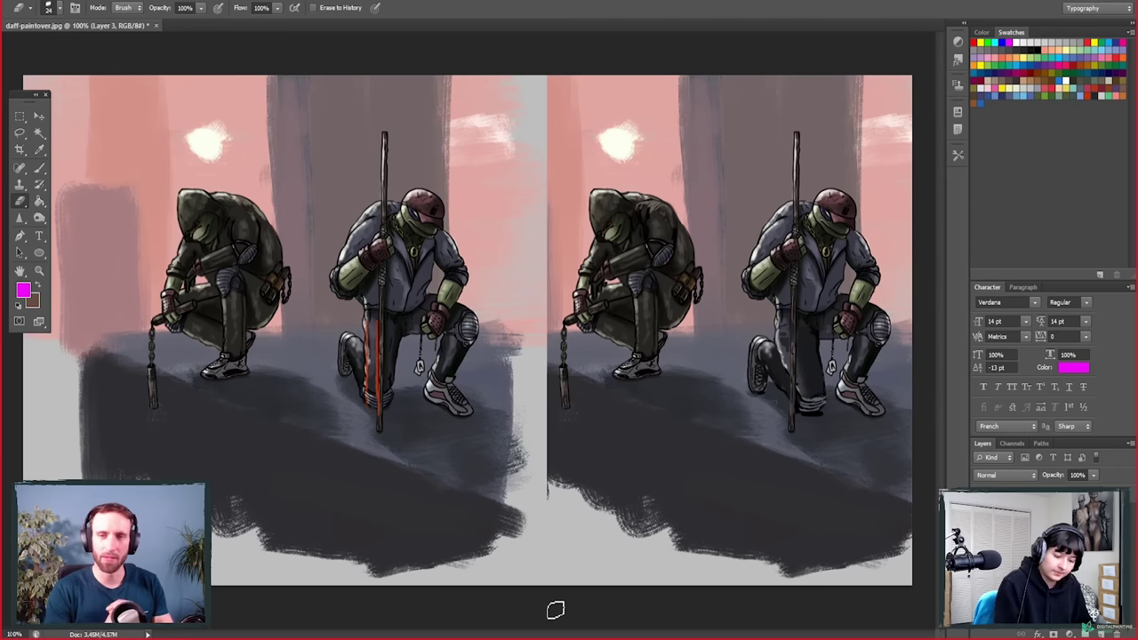
pyautogui.press('b')
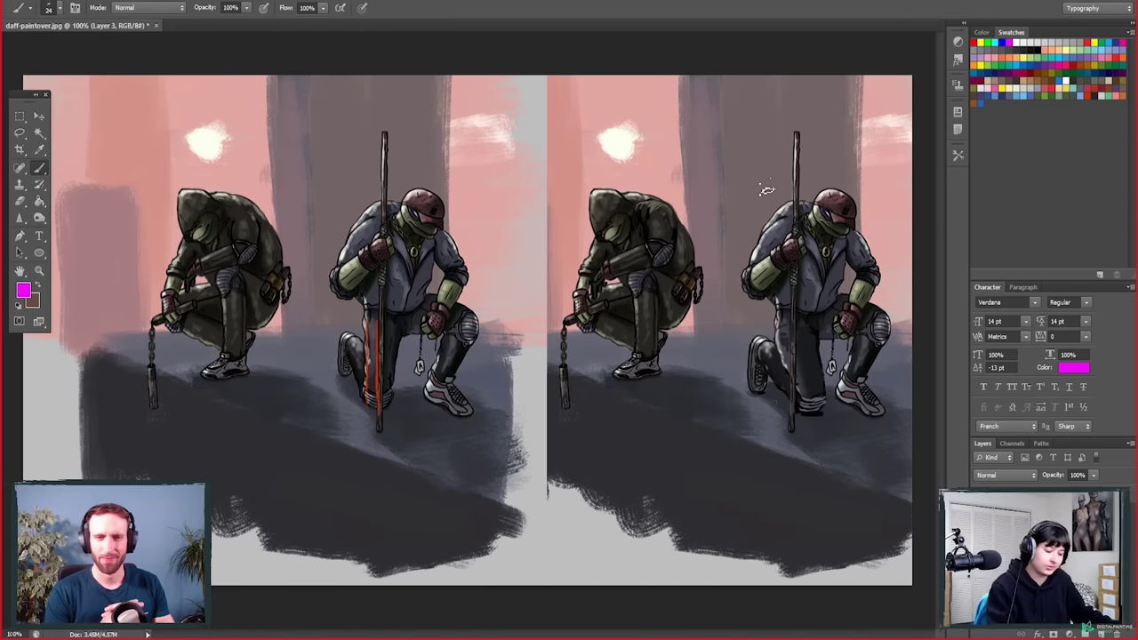
pyautogui.moveTo(662, 204)
pyautogui.mouseDown()
pyautogui.moveTo(645, 210)
pyautogui.moveTo(679, 214)
pyautogui.moveTo(680, 240)
pyautogui.moveTo(658, 206)
pyautogui.moveTo(683, 233)
pyautogui.moveTo(648, 211)
pyautogui.moveTo(663, 208)
pyautogui.moveTo(642, 213)
pyautogui.moveTo(662, 210)
pyautogui.moveTo(682, 233)
pyautogui.mouseUp()
pyautogui.press('e')
pyautogui.press('b')
pyautogui.press('e')
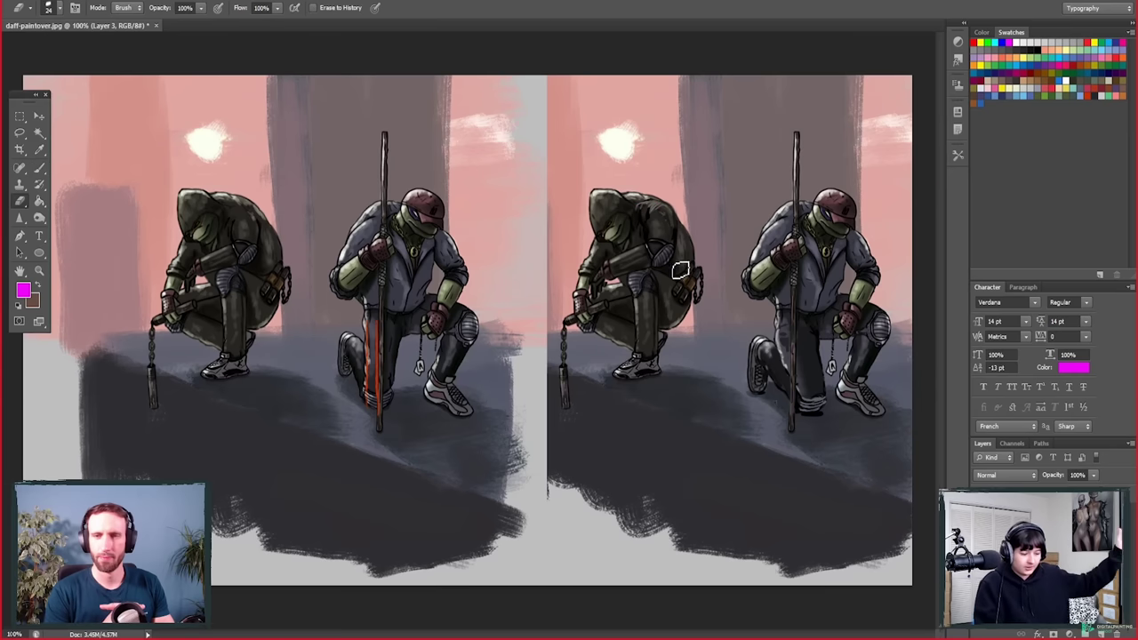
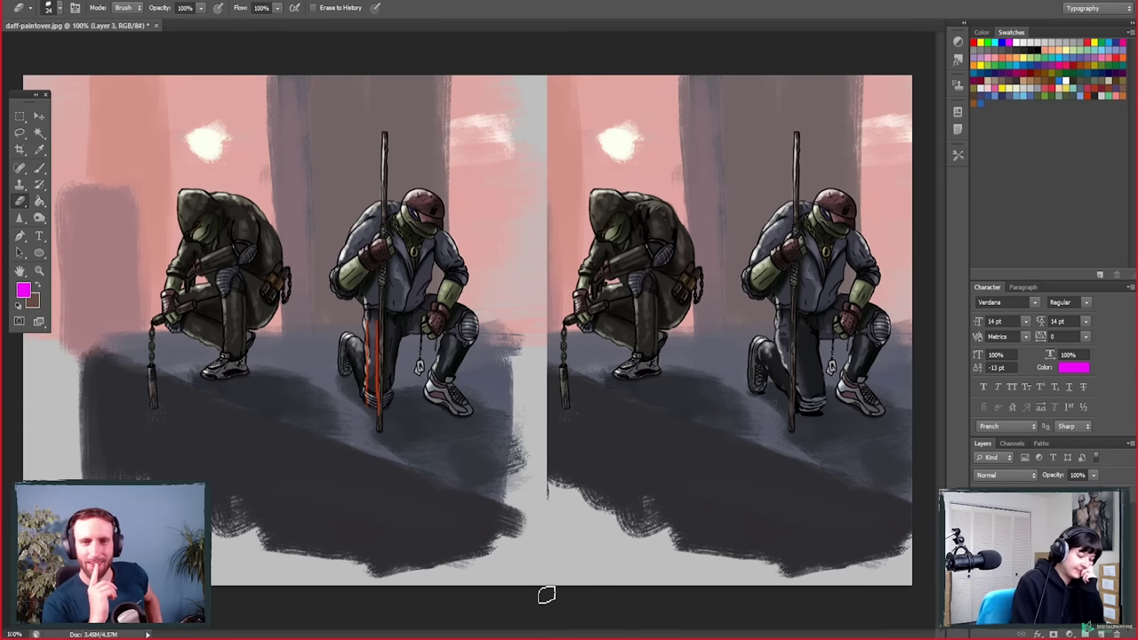
# Step: Draw a magenta line from the hooded figure's hand to the knee in the orange-marked version, then hide it and add a new layer
pyautogui.click(37, 171)
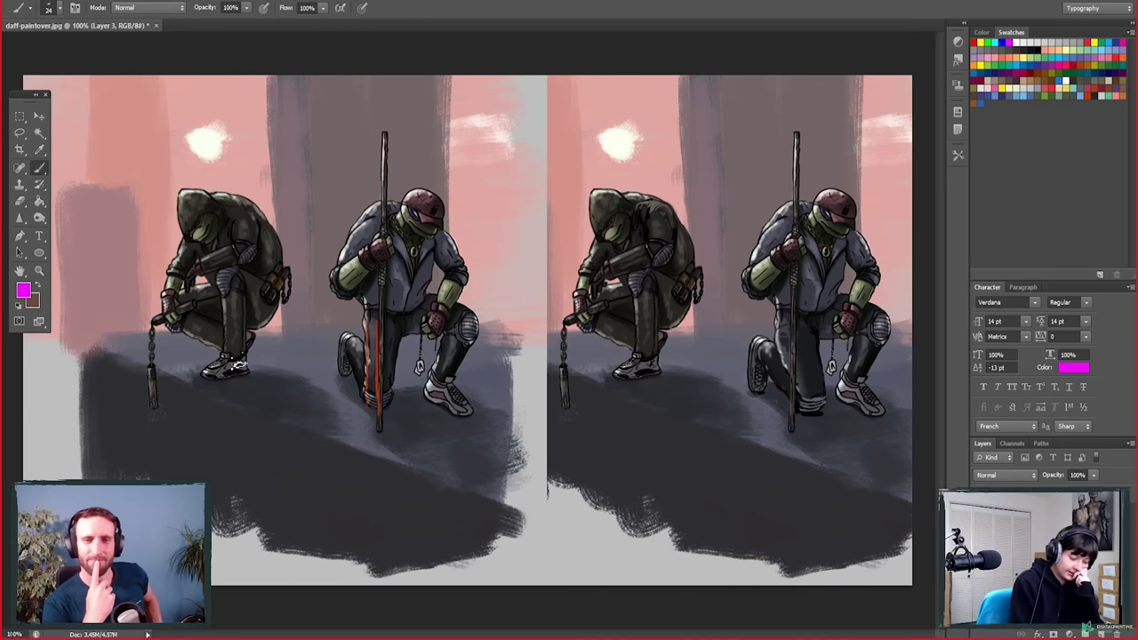
pyautogui.moveTo(169, 316); pyautogui.dragTo(224, 293)
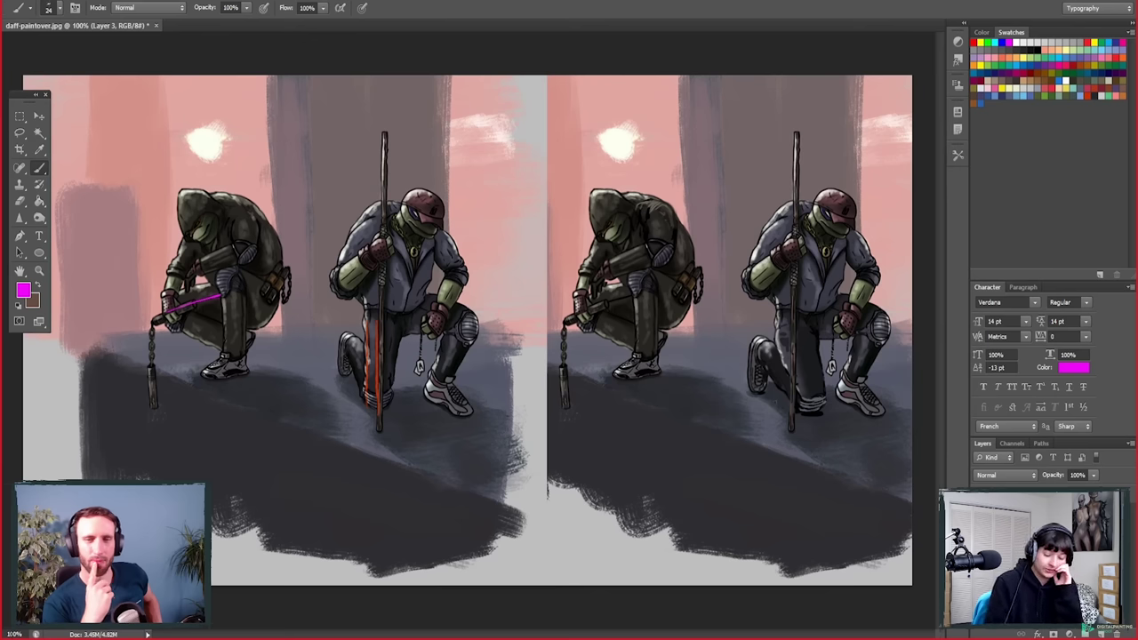
pyautogui.hotkey('ctrl', ',')
pyautogui.hotkey('alt', '[')
pyautogui.hotkey('alt', ']')
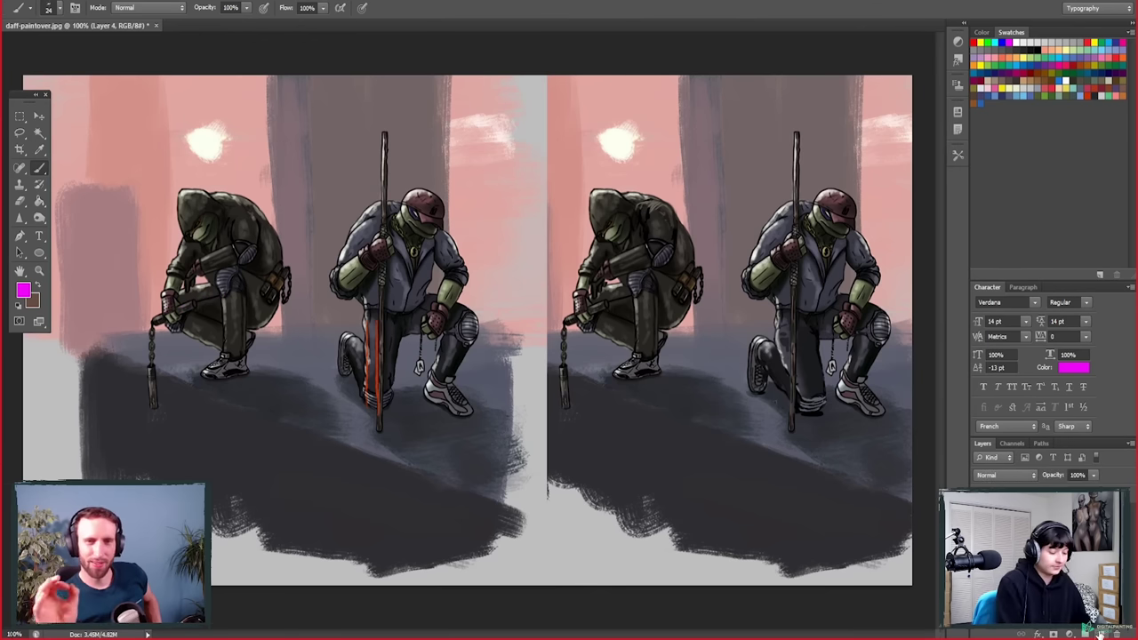
# Step: Sample a dark colour from the hooded figure, draw vertical lines along the background pillar's edges in the orange-marked version, and undo them
pyautogui.keyDown('alt'); pyautogui.click(827, 454); pyautogui.keyUp('alt')
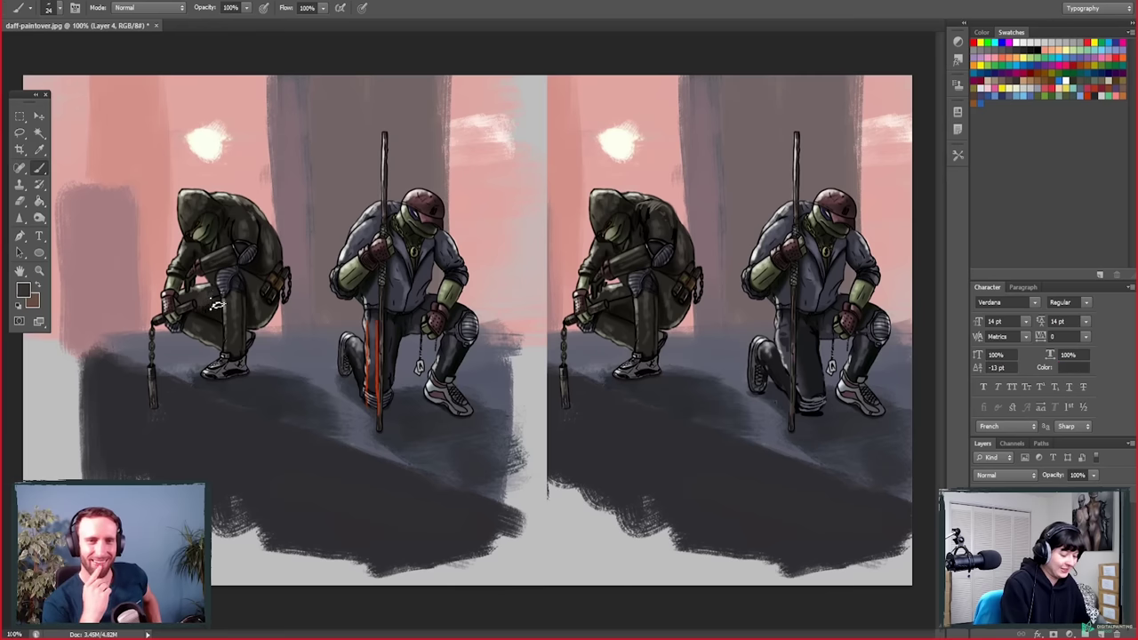
pyautogui.press('i')
pyautogui.click(217, 304)
pyautogui.press('b')
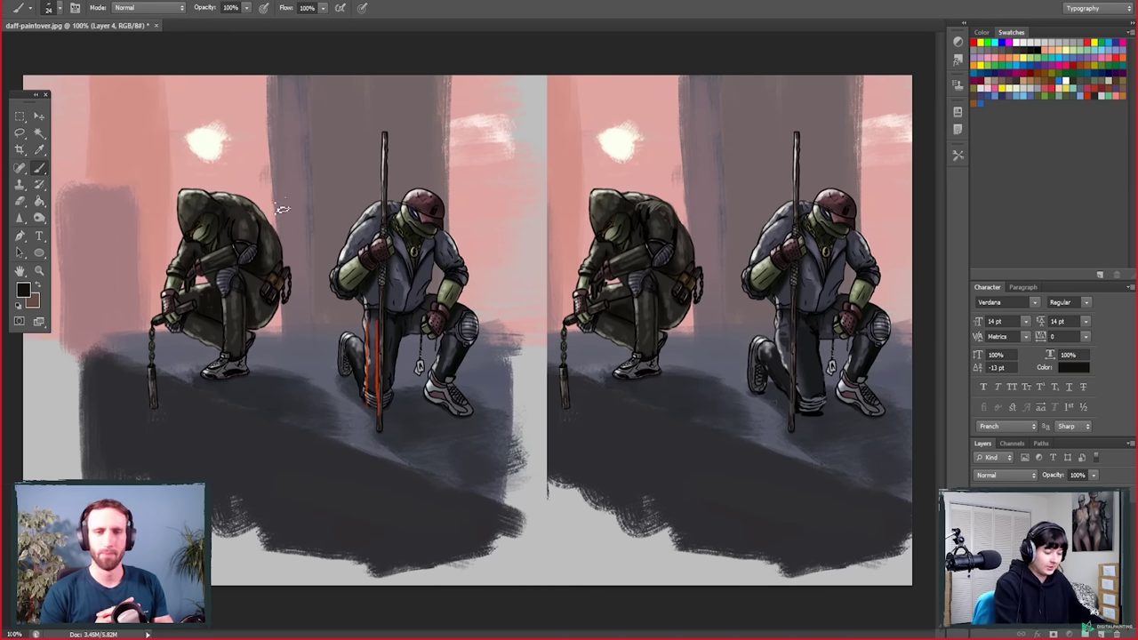
pyautogui.moveTo(285, 265); pyautogui.dragTo(286, 340)
pyautogui.moveTo(280, 206); pyautogui.dragTo(286, 62)
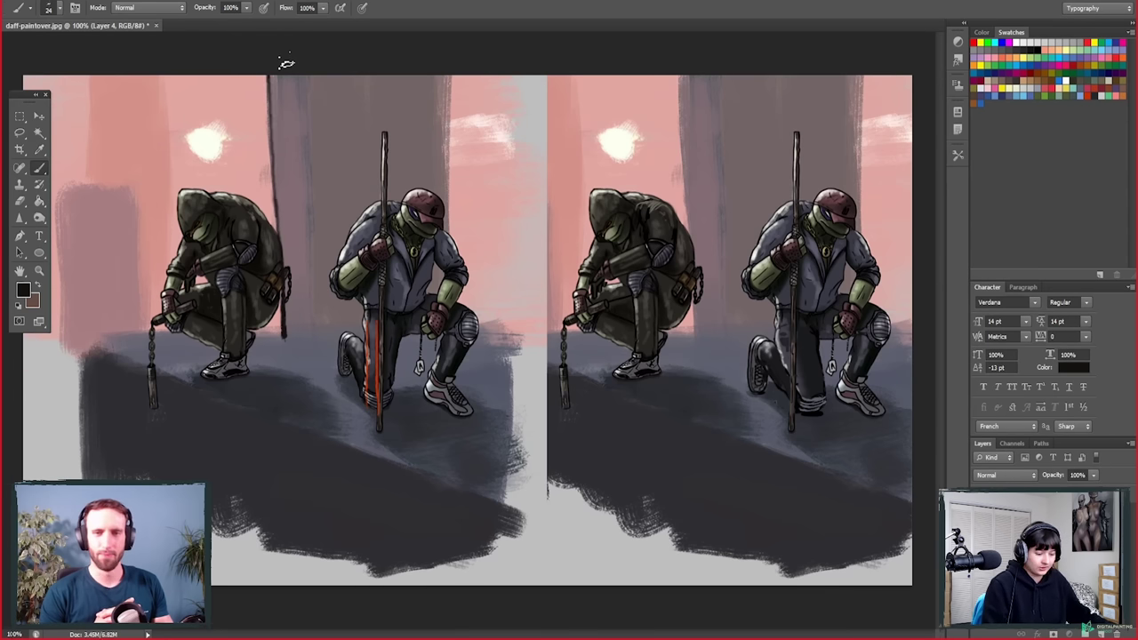
pyautogui.moveTo(450, 176); pyautogui.dragTo(455, 248)
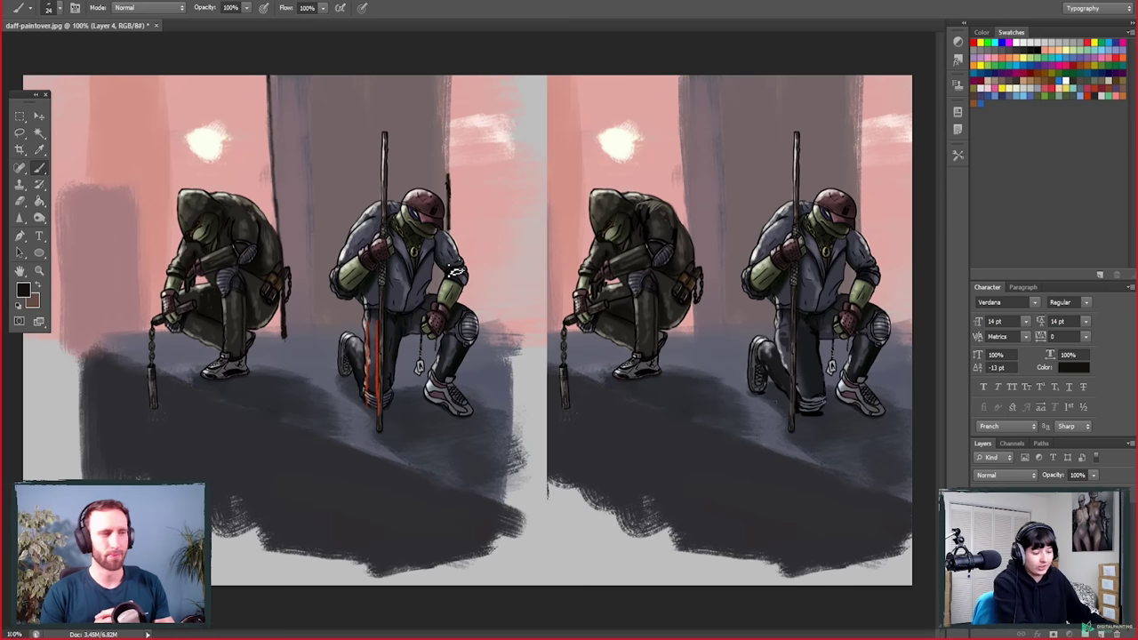
pyautogui.hotkey('ctrl', 'alt', 'z')
pyautogui.hotkey('ctrl', 'alt', 'z')
pyautogui.hotkey('ctrl', 'alt', 'z')
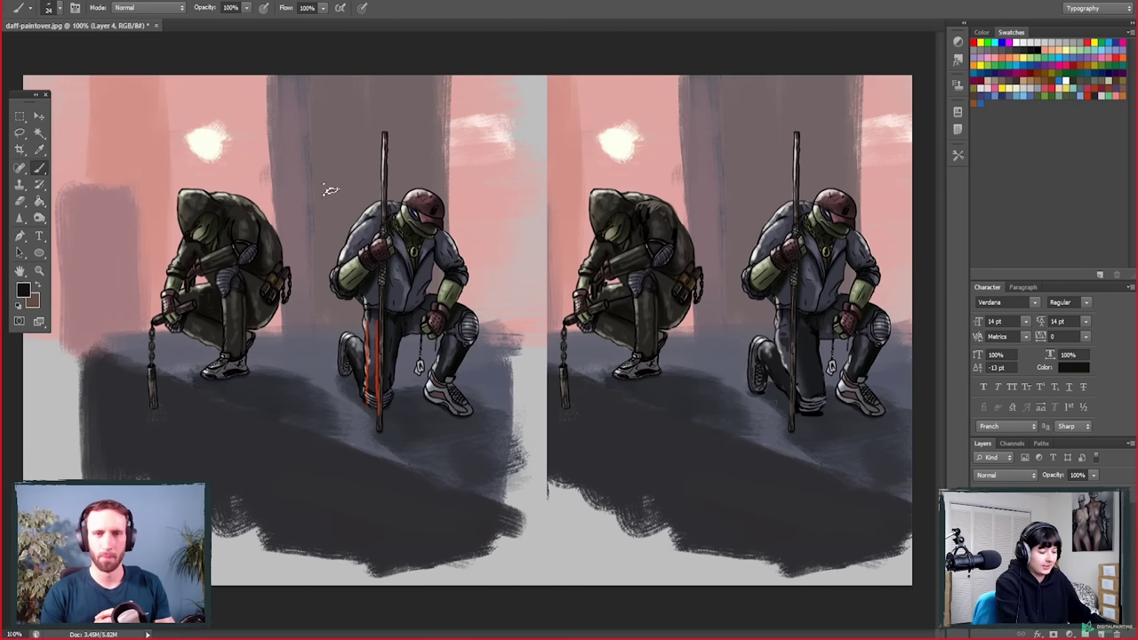
# Step: Draw dark vertical lines above the hooded figure and just beyond the capped figure's pillar, then undo them
pyautogui.moveTo(245, 78); pyautogui.dragTo(248, 203)
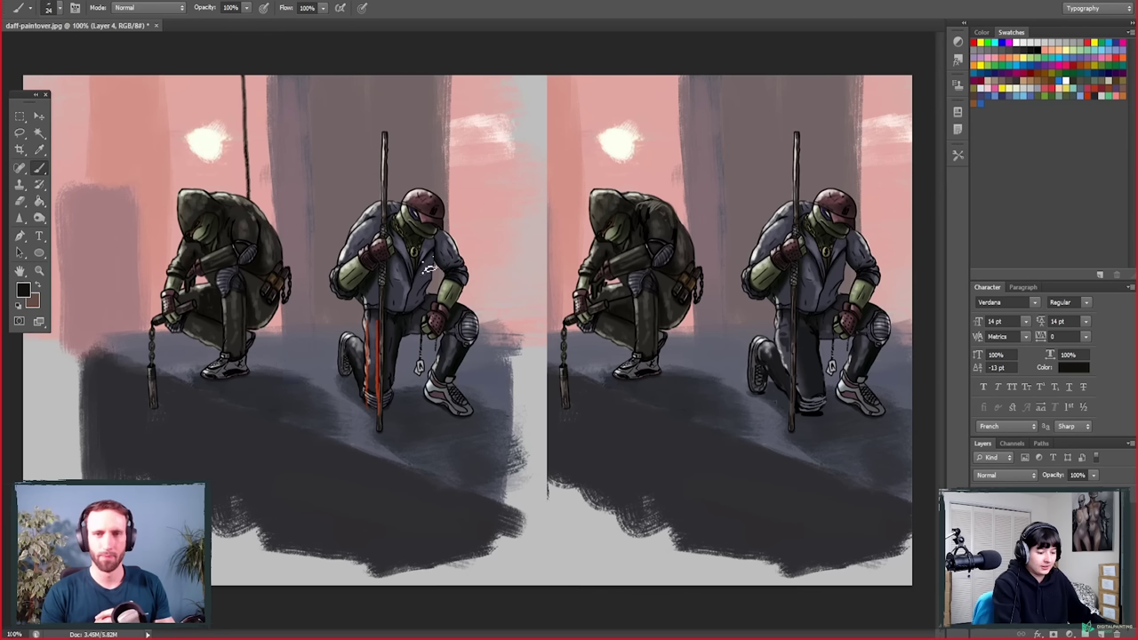
pyautogui.moveTo(464, 76); pyautogui.dragTo(464, 272)
pyautogui.hotkey('ctrl', 'alt', 'z')
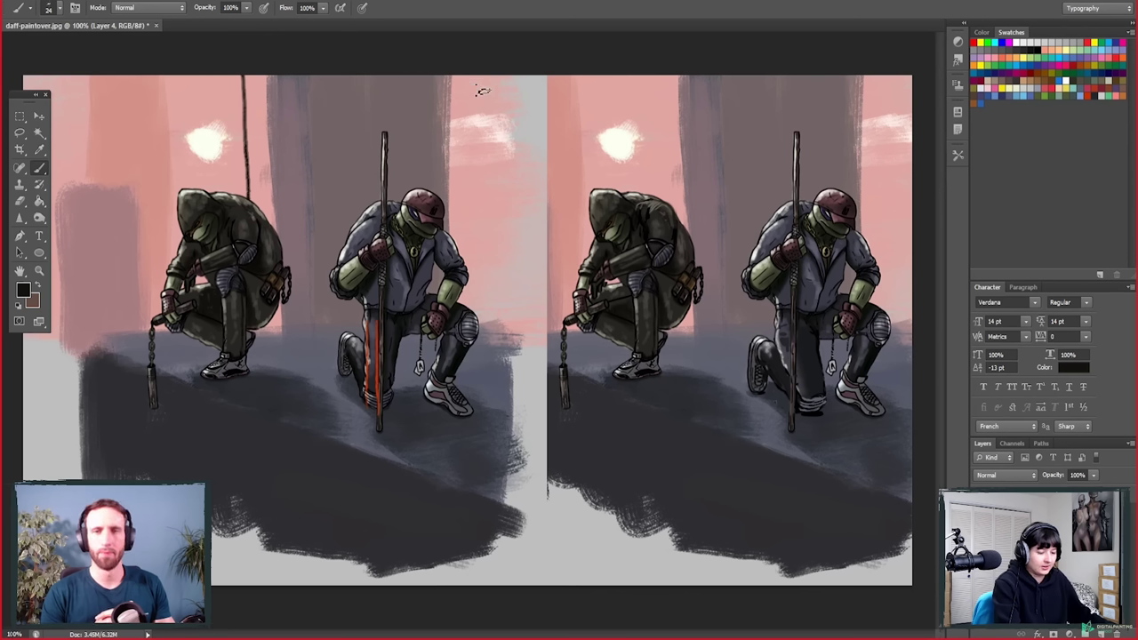
pyautogui.moveTo(457, 78)
pyautogui.mouseDown()
pyautogui.moveTo(459, 241)
pyautogui.moveTo(472, 254)
pyautogui.mouseUp()
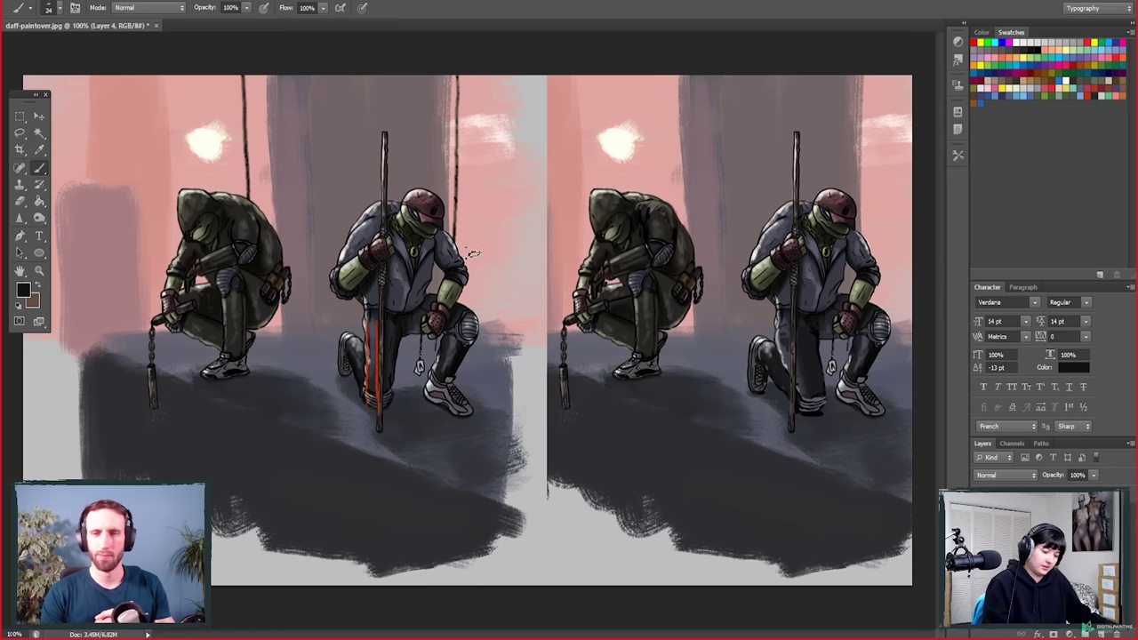
pyautogui.hotkey('ctrl', 'alt', 'z')
pyautogui.hotkey('ctrl', 'alt', 'z')
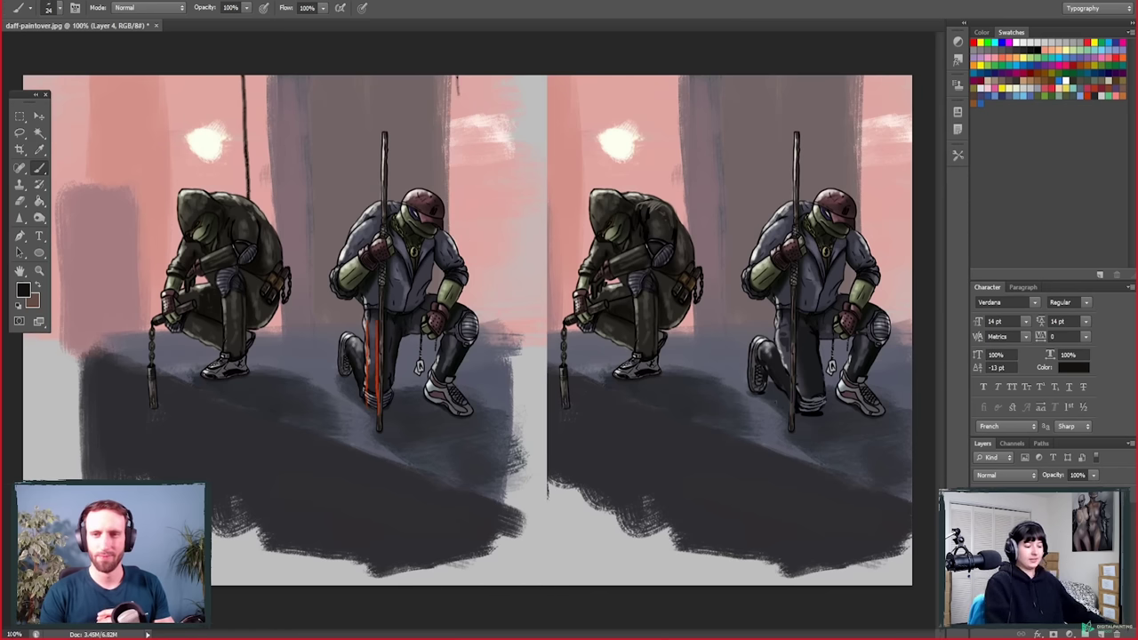
pyautogui.hotkey('ctrl', 'alt', 'z')
pyautogui.hotkey('ctrl', 'alt', 'z')
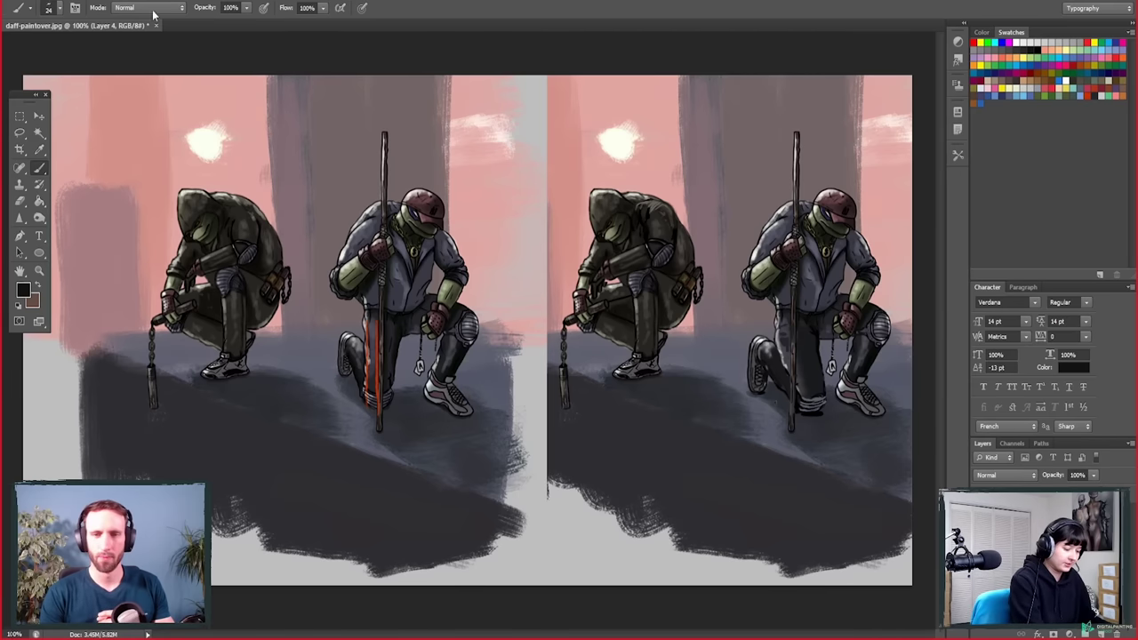
# Step: Close daff-paintover.jpg without saving the changes
pyautogui.click(156, 25)
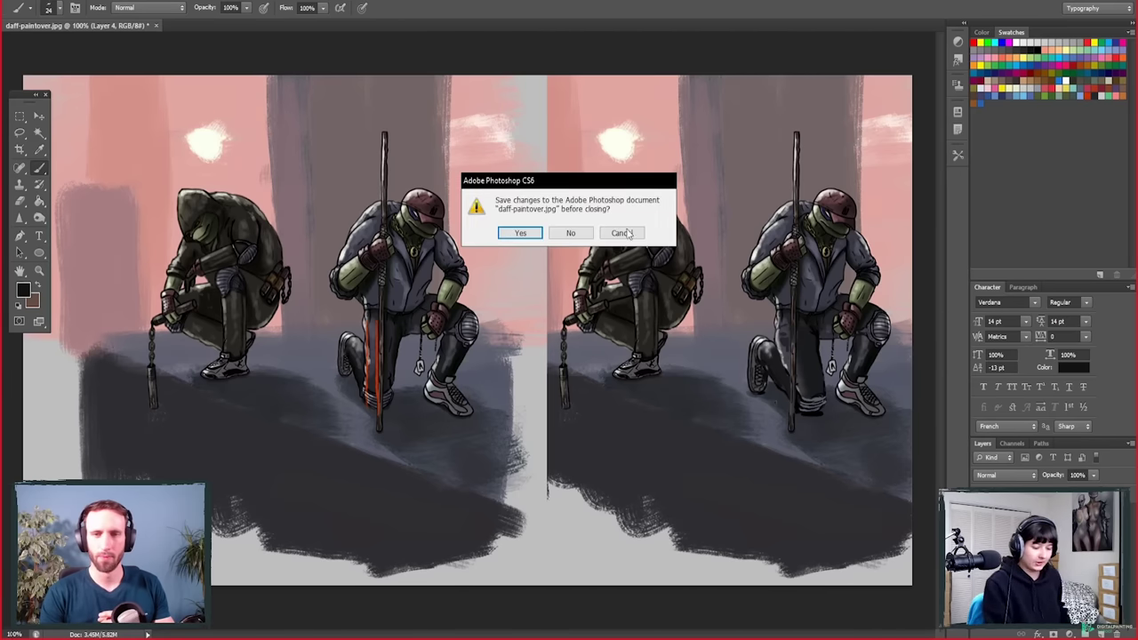
pyautogui.click(577, 229)
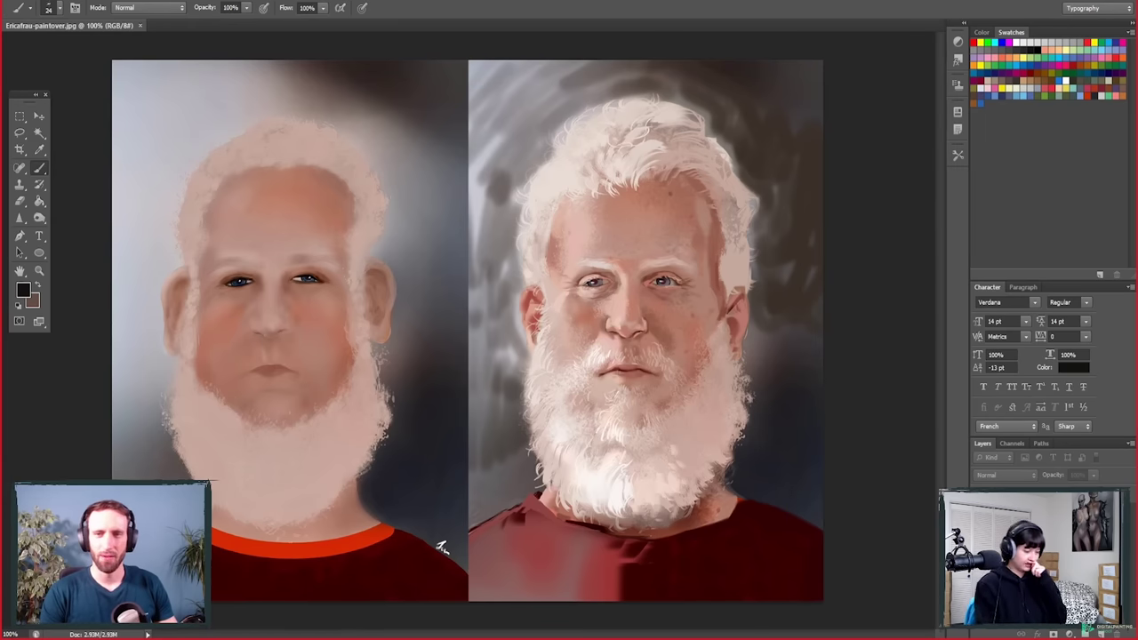
# Step: Add a new layer to Ericafrau-paintover.jpg and set the brush colour to orange-red
pyautogui.click(38, 273)
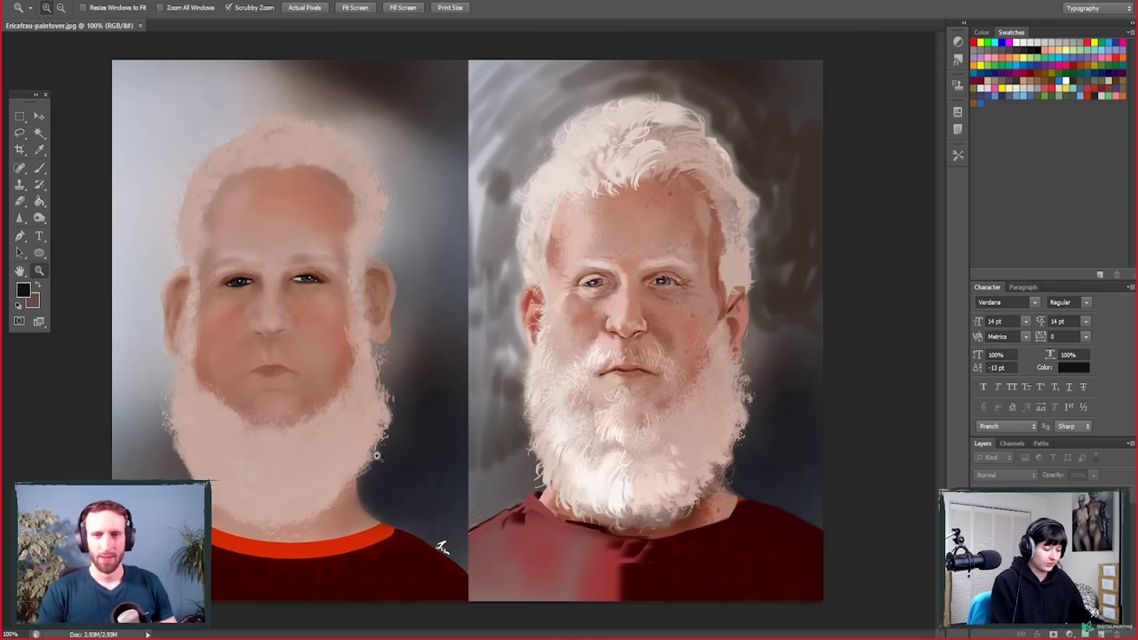
pyautogui.click(305, 396)
pyautogui.keyDown('alt'); pyautogui.click(435, 480); pyautogui.keyUp('alt')
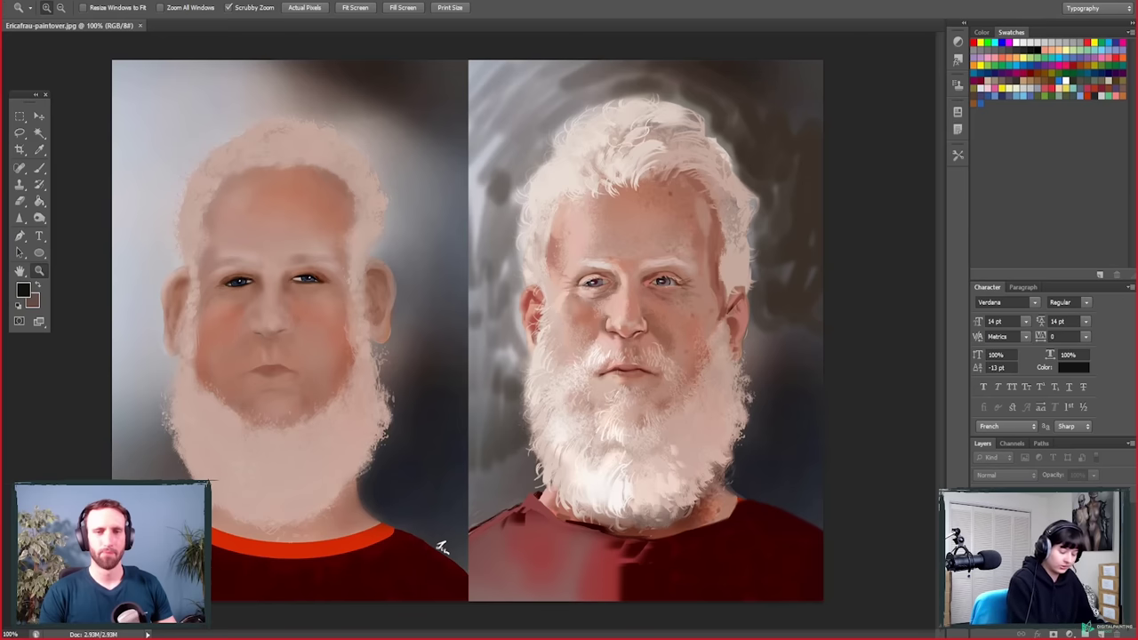
pyautogui.click(1099, 634)
pyautogui.press('b')
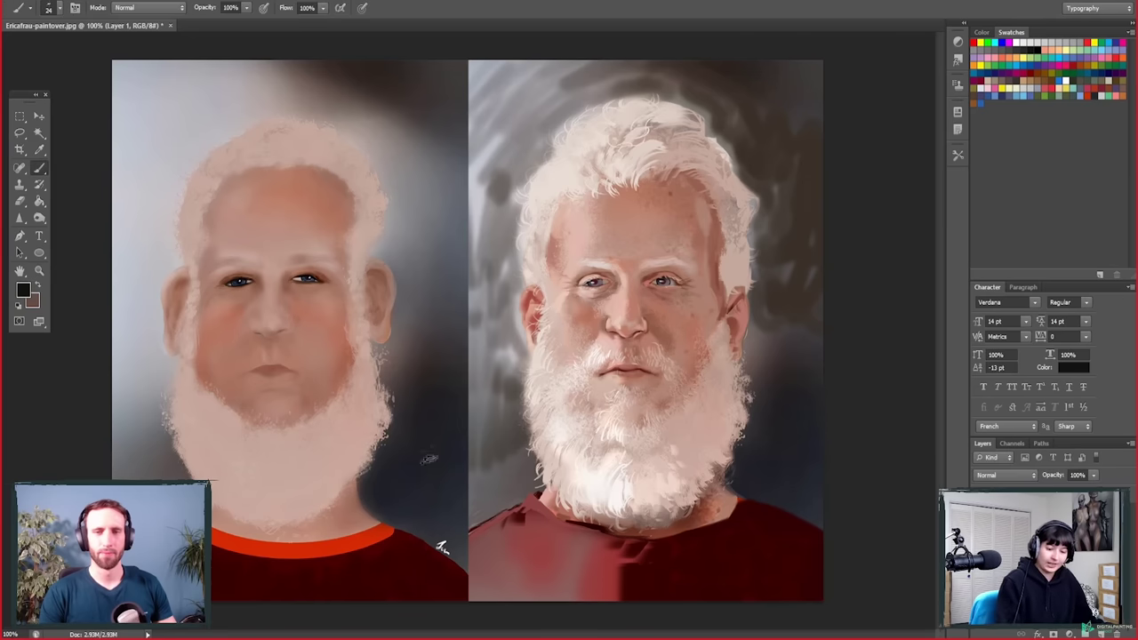
pyautogui.click(982, 42)
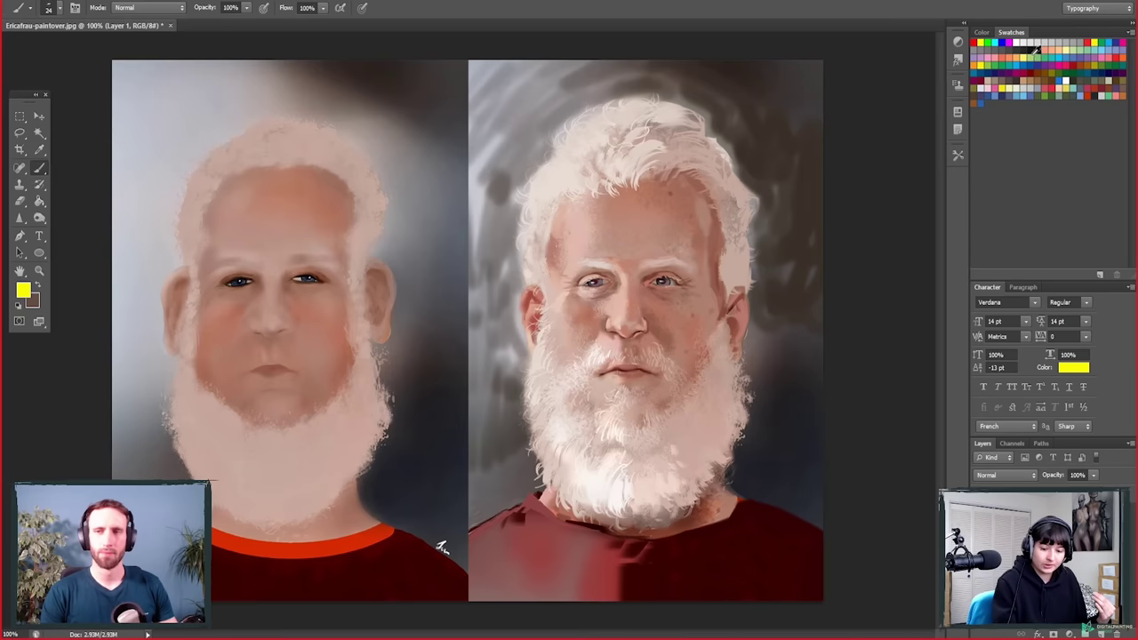
pyautogui.click(1095, 92)
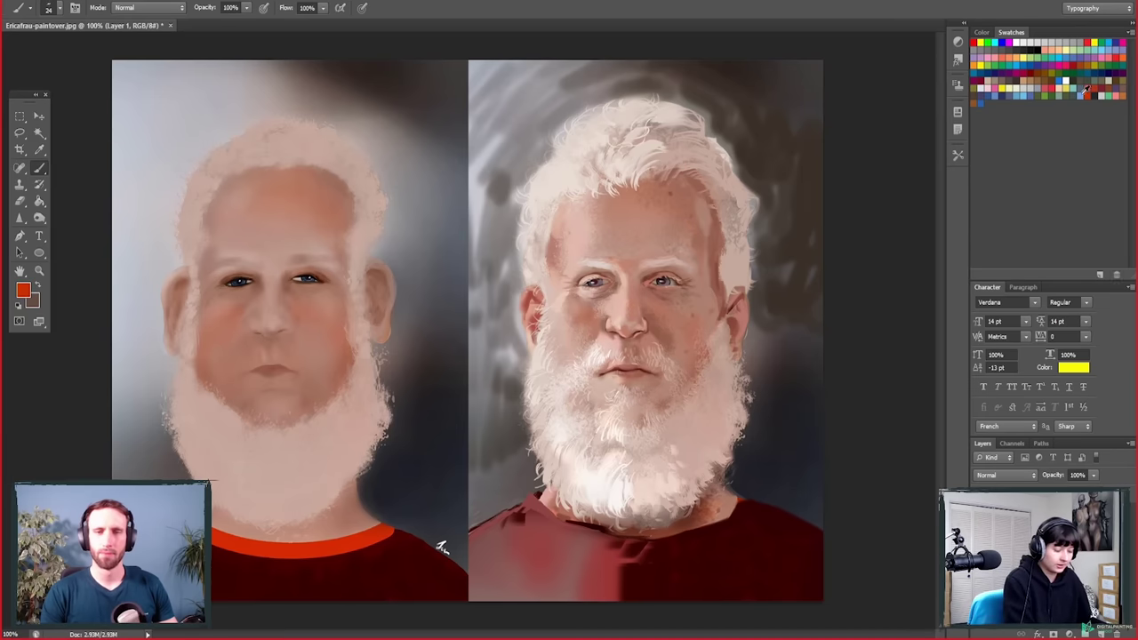
# Step: Mark the nostril contours, one inner ear edge and the line between the lips in orange-red on the smoother, less detailed portrait
pyautogui.press('z')
pyautogui.click(293, 384)
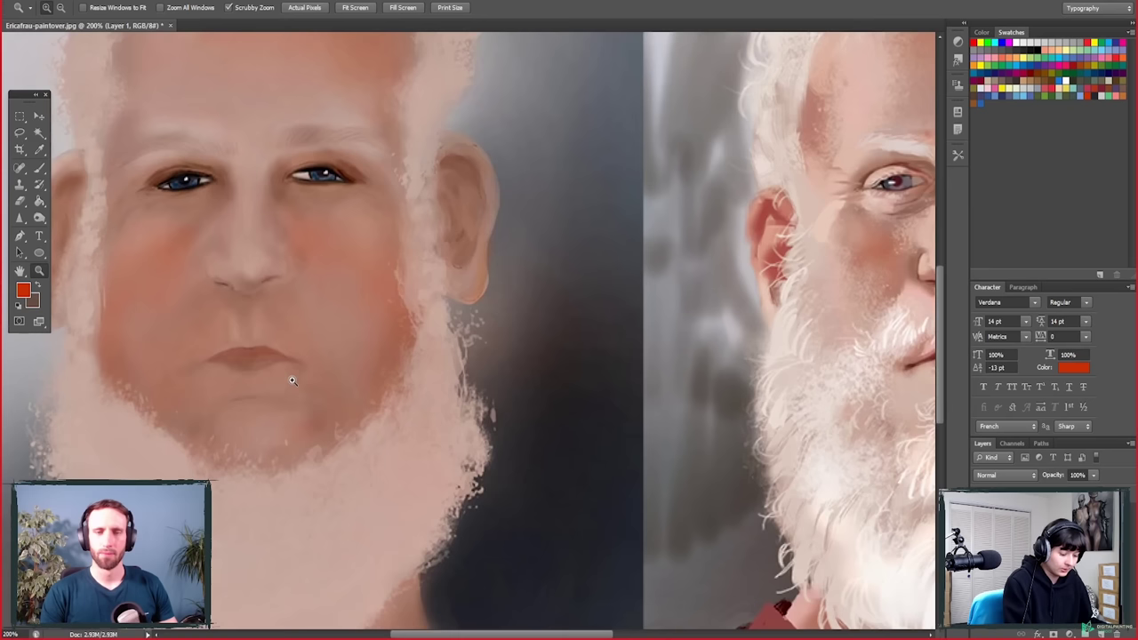
pyautogui.press('b')
pyautogui.moveTo(284, 252); pyautogui.dragTo(279, 285)
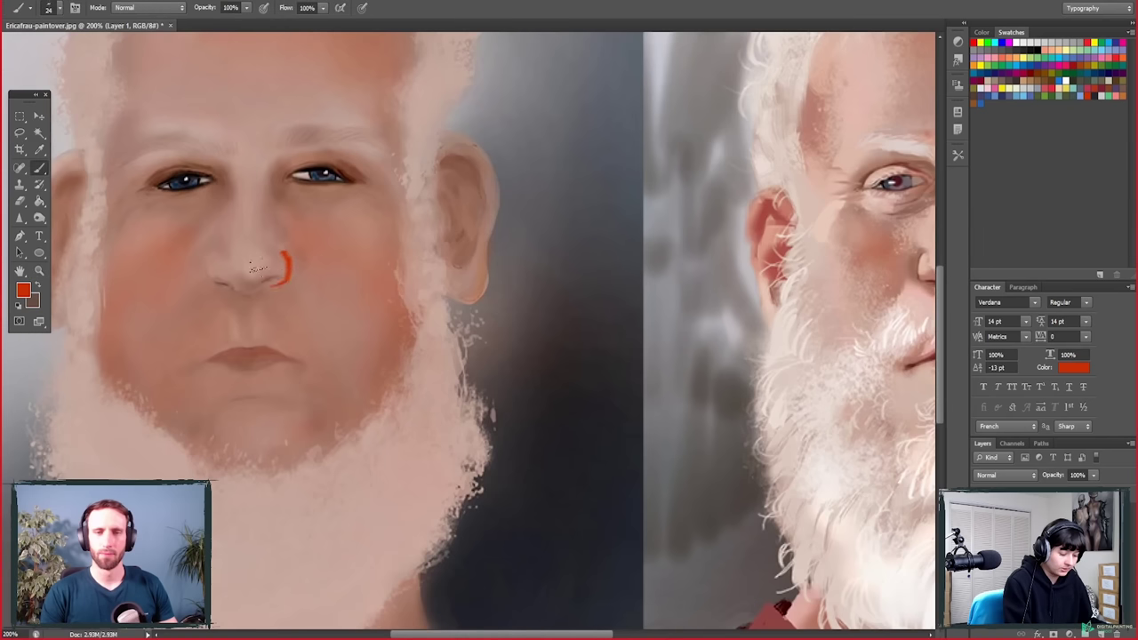
pyautogui.moveTo(206, 260)
pyautogui.mouseDown()
pyautogui.moveTo(227, 290)
pyautogui.moveTo(257, 296)
pyautogui.mouseUp()
pyautogui.moveTo(291, 250); pyautogui.dragTo(272, 230)
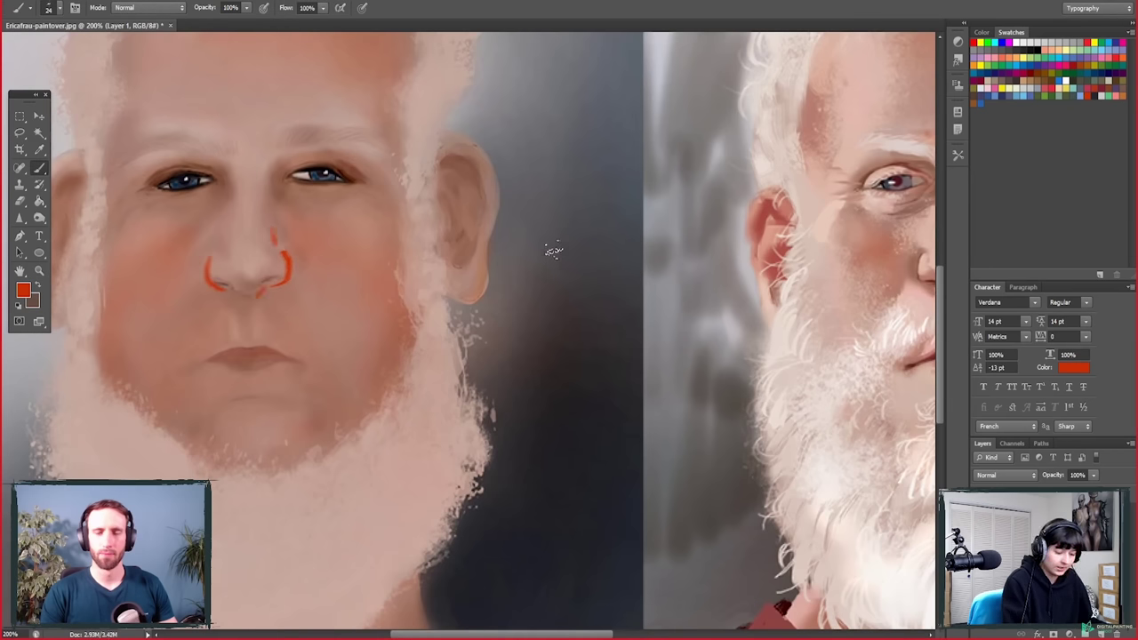
pyautogui.moveTo(458, 153); pyautogui.dragTo(455, 216)
pyautogui.moveTo(192, 366)
pyautogui.mouseDown()
pyautogui.moveTo(276, 349)
pyautogui.moveTo(308, 363)
pyautogui.mouseUp()
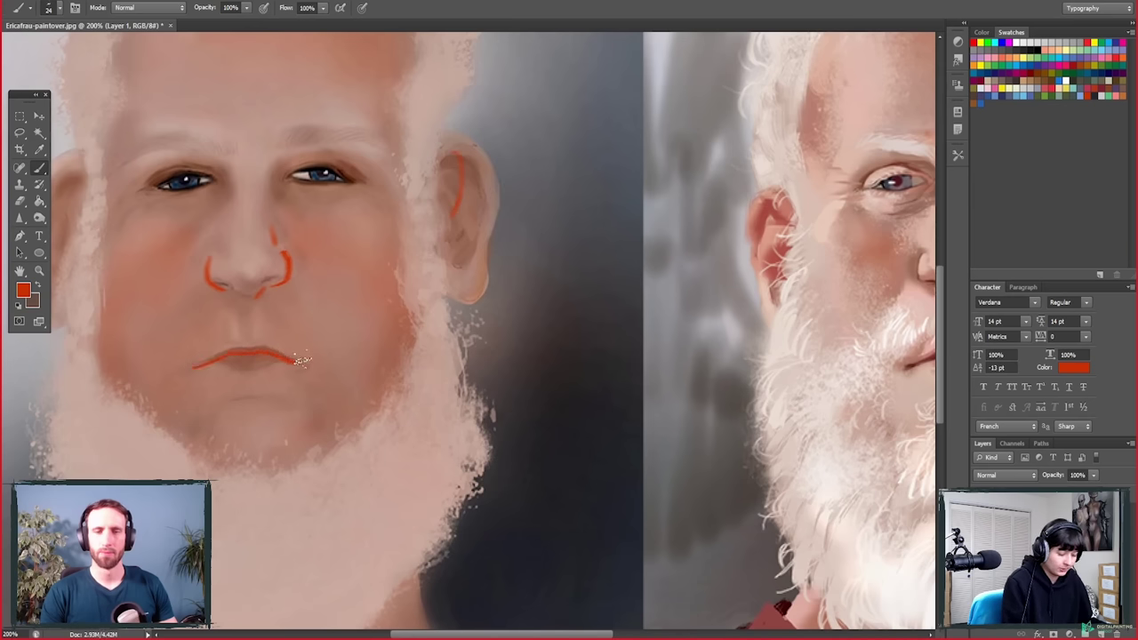
# Step: Erase the orange-red marks from the nose and mouth of the less detailed portrait
pyautogui.press('e')
pyautogui.moveTo(195, 365); pyautogui.dragTo(308, 363)
pyautogui.moveTo(283, 252); pyautogui.dragTo(277, 286)
pyautogui.moveTo(209, 258); pyautogui.dragTo(220, 294)
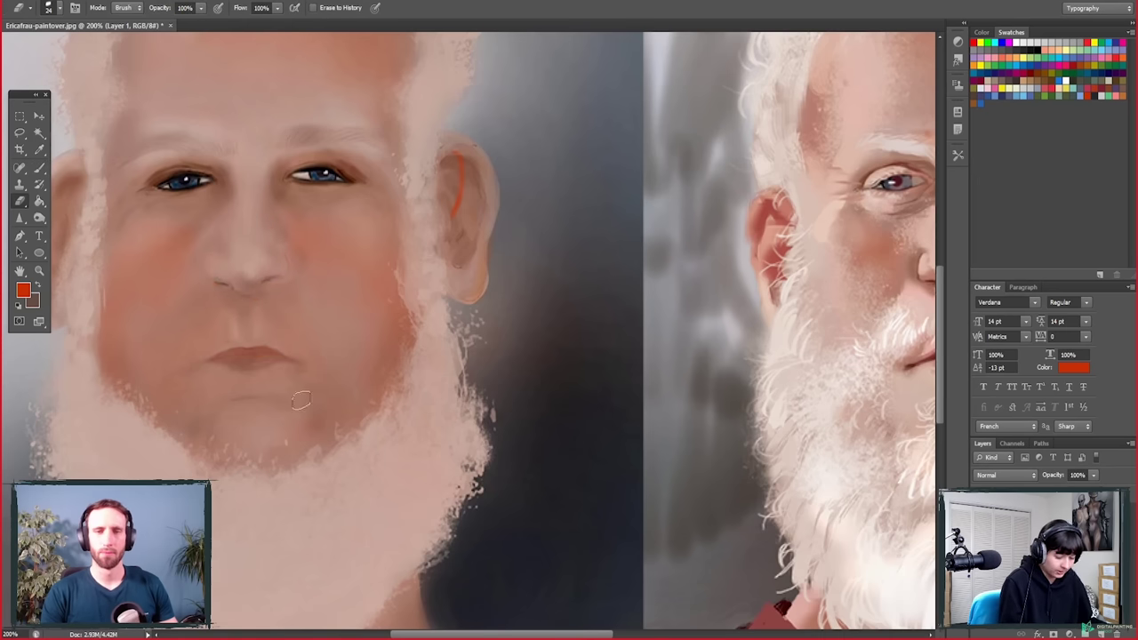
pyautogui.moveTo(338, 562); pyautogui.dragTo(381, 544)
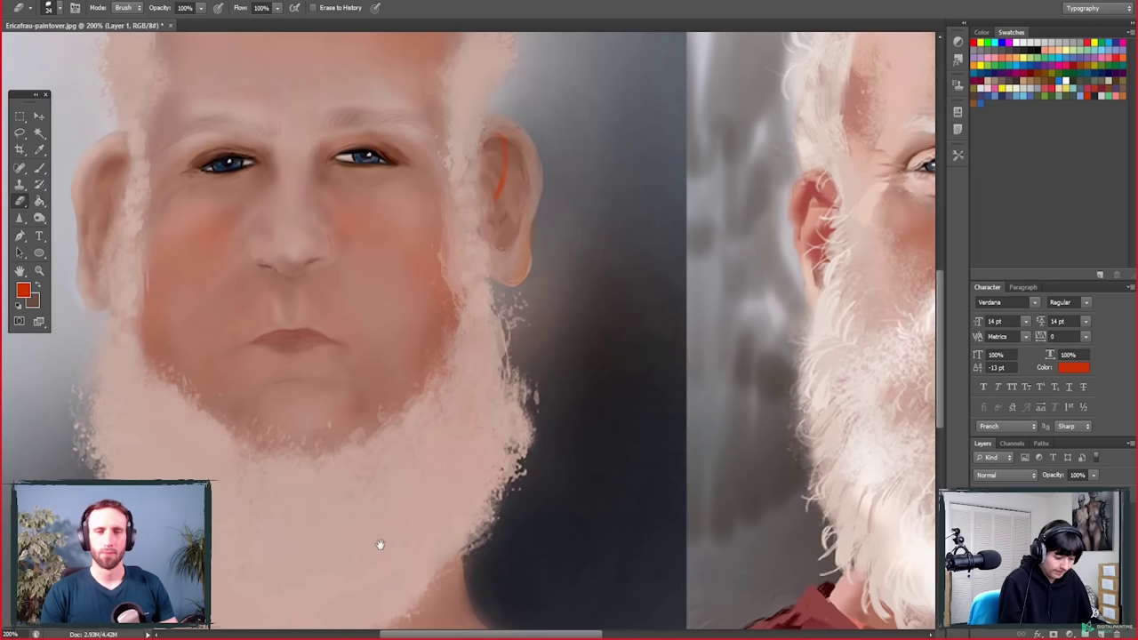
pyautogui.scroll(3, 396, 529)
pyautogui.hscroll(3, 397, 528)
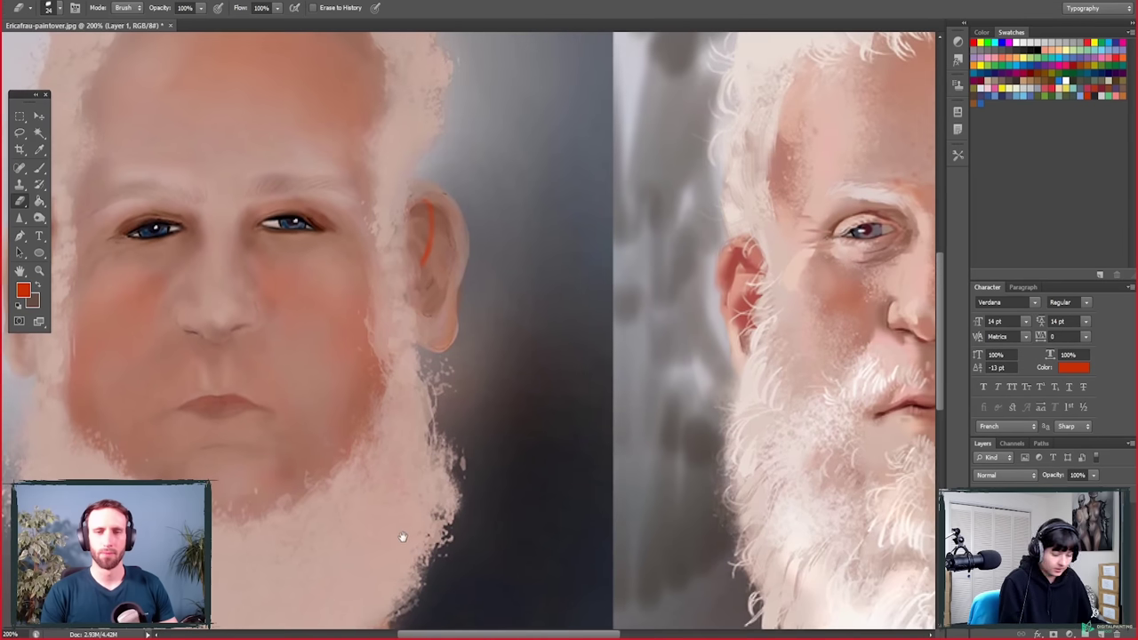
pyautogui.hscroll(-4, 401, 536)
pyautogui.click(39, 272)
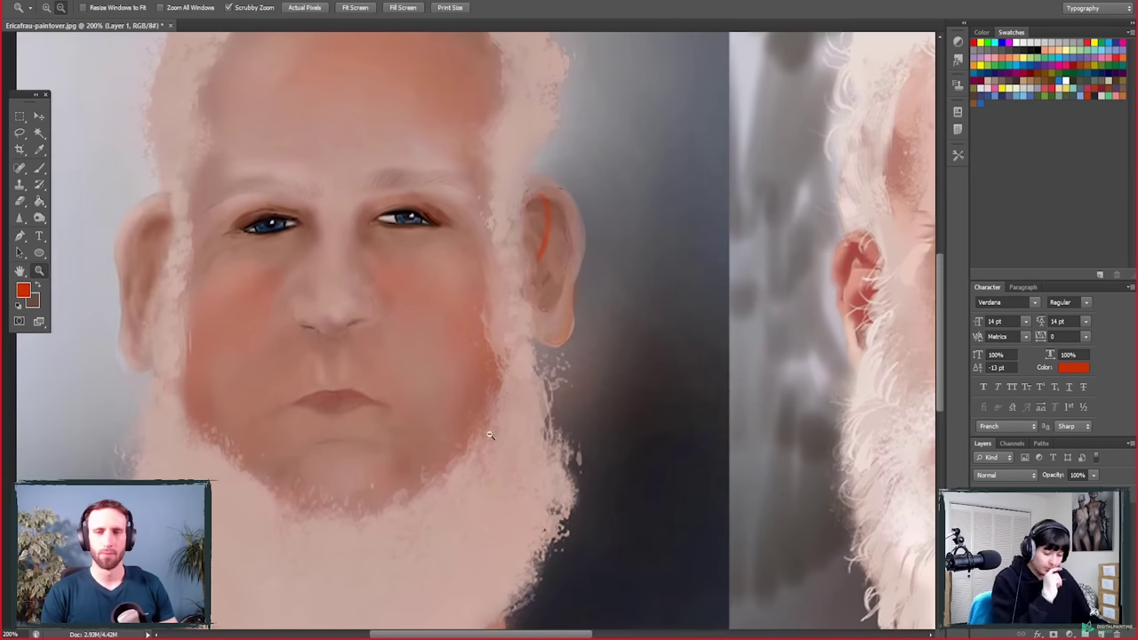
pyautogui.keyDown('alt'); pyautogui.click(484, 434); pyautogui.keyUp('alt')
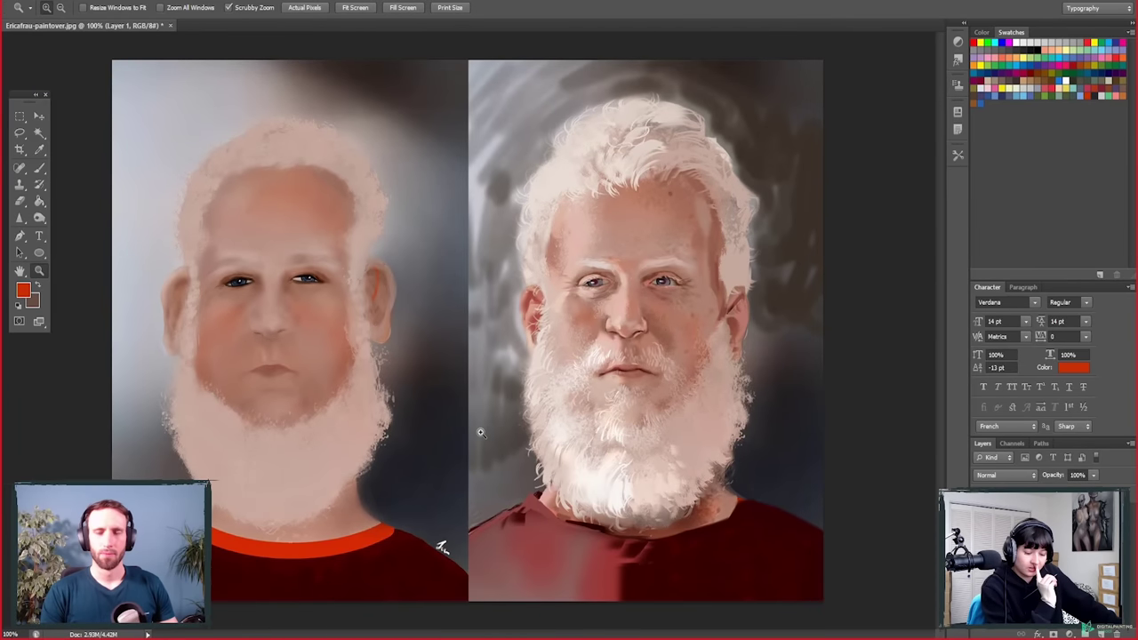
# Step: Mark the tops and outer edges of both ears in black on the more detailed portrait
pyautogui.press('b')
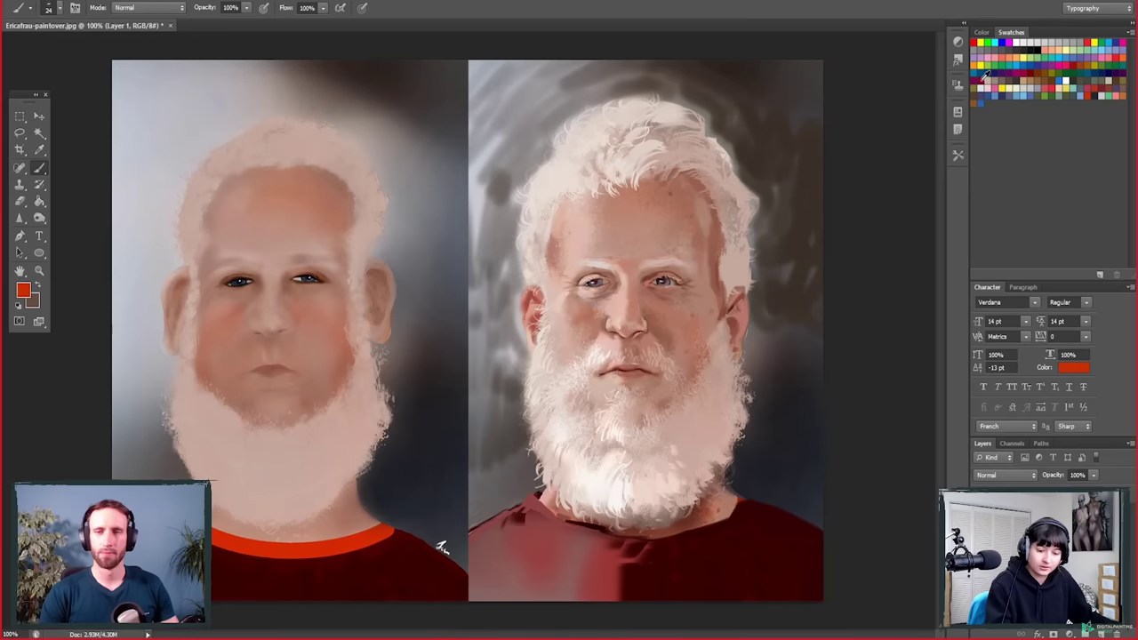
pyautogui.click(985, 75)
pyautogui.click(1033, 49)
pyautogui.moveTo(540, 286)
pyautogui.mouseDown()
pyautogui.moveTo(519, 287)
pyautogui.moveTo(530, 357)
pyautogui.mouseUp()
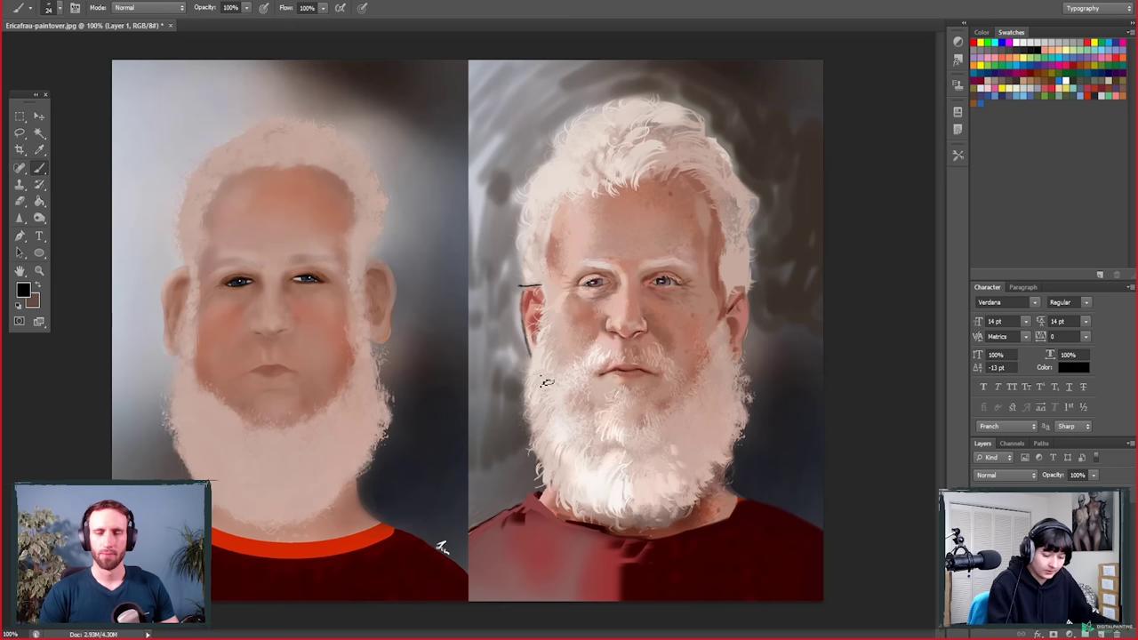
pyautogui.moveTo(757, 284)
pyautogui.mouseDown()
pyautogui.moveTo(736, 288)
pyautogui.moveTo(745, 360)
pyautogui.mouseUp()
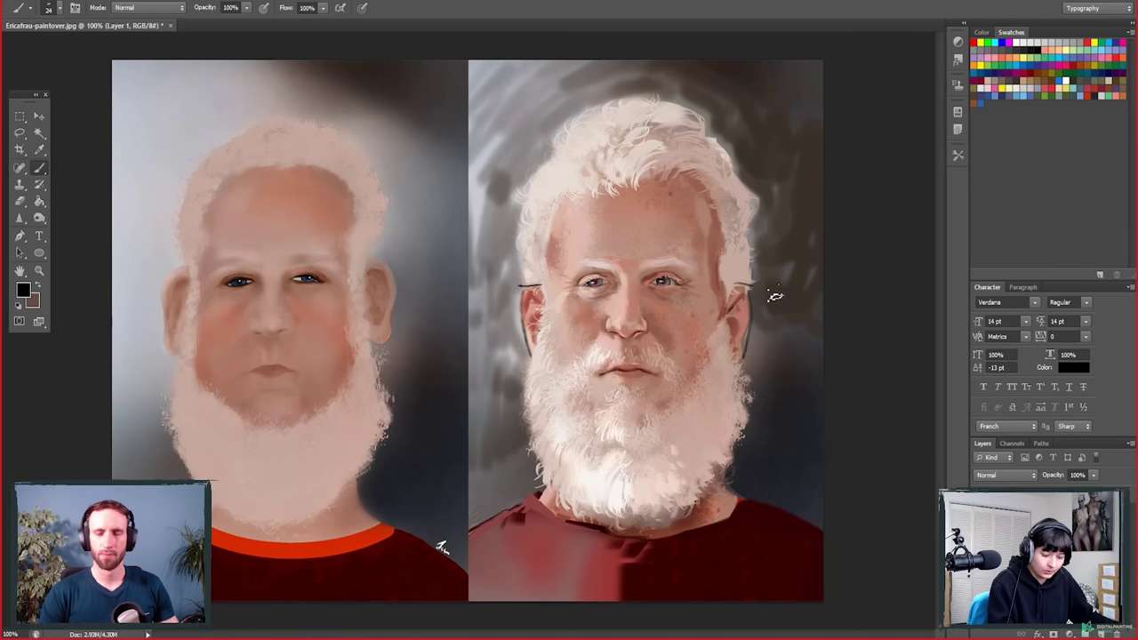
# Step: Draw a straight black line across the detailed portrait's face at ear-top level and erase it between the ears
pyautogui.moveTo(754, 284); pyautogui.dragTo(689, 284)
pyautogui.keyDown('shift'); pyautogui.click(543, 285); pyautogui.keyUp('shift')
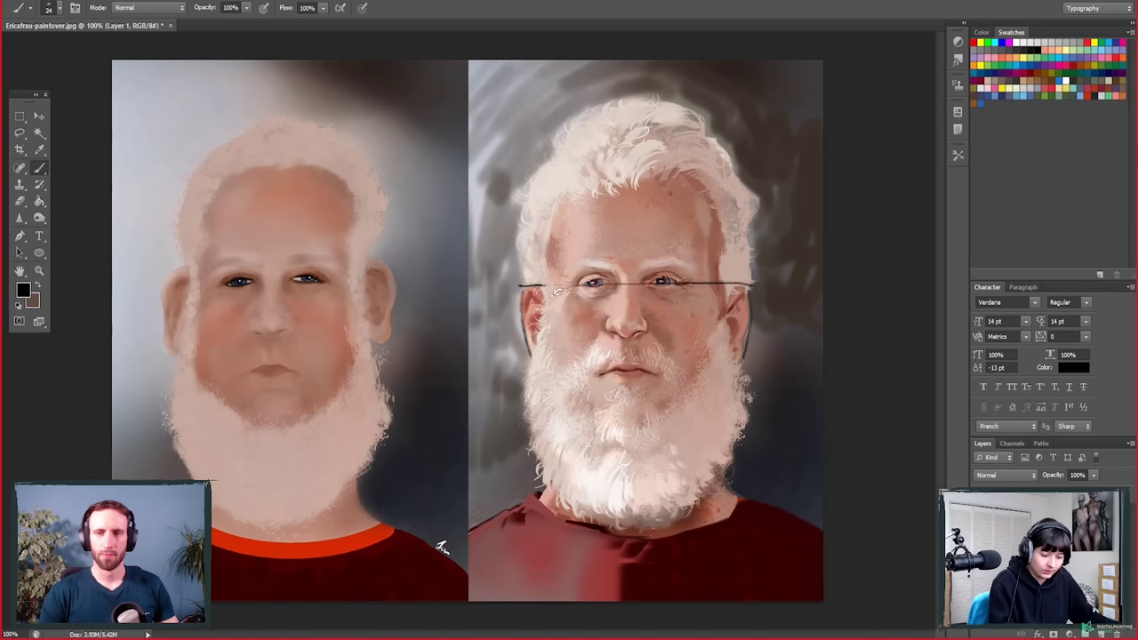
pyautogui.press('e')
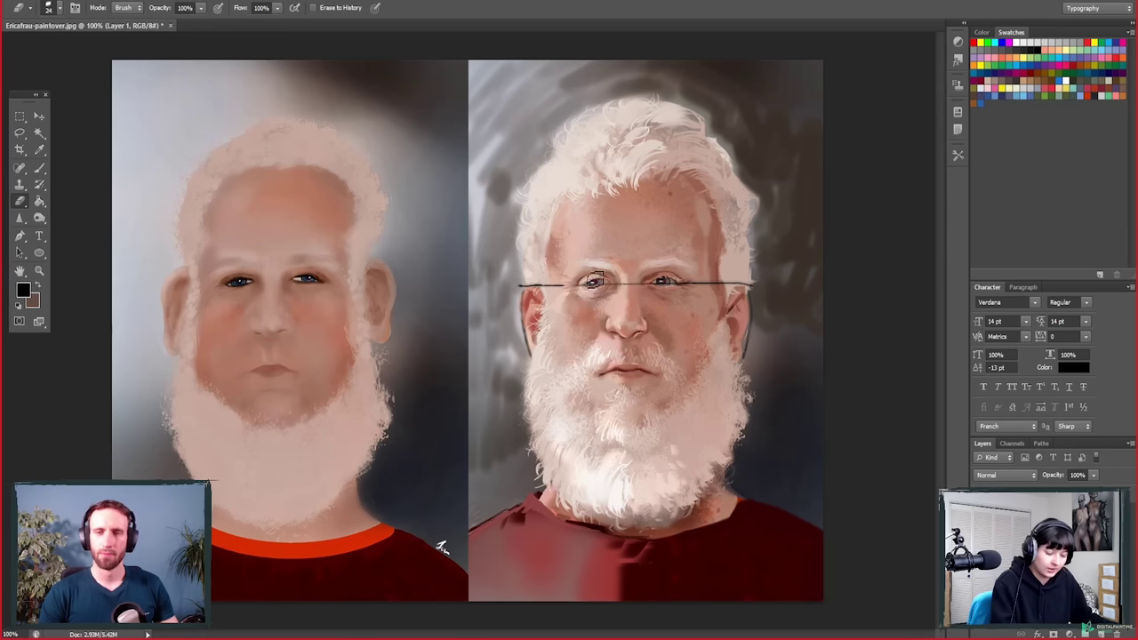
pyautogui.moveTo(551, 287); pyautogui.dragTo(750, 277)
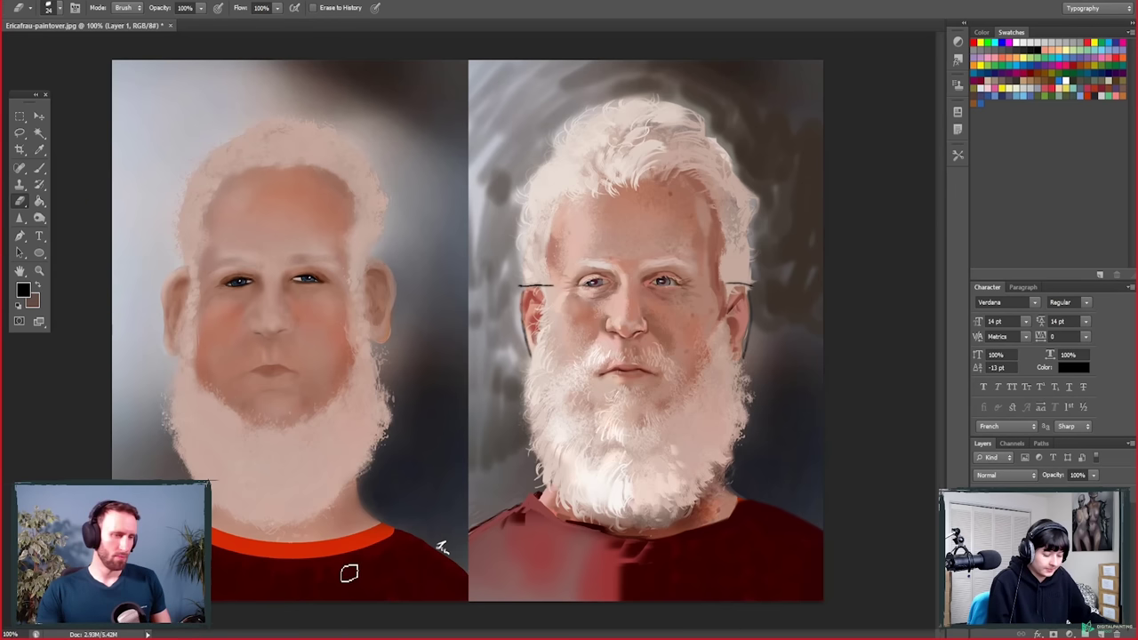
# Step: Sketch both sides of the neck and the jawline in black through the beard of the less detailed portrait
pyautogui.press('b')
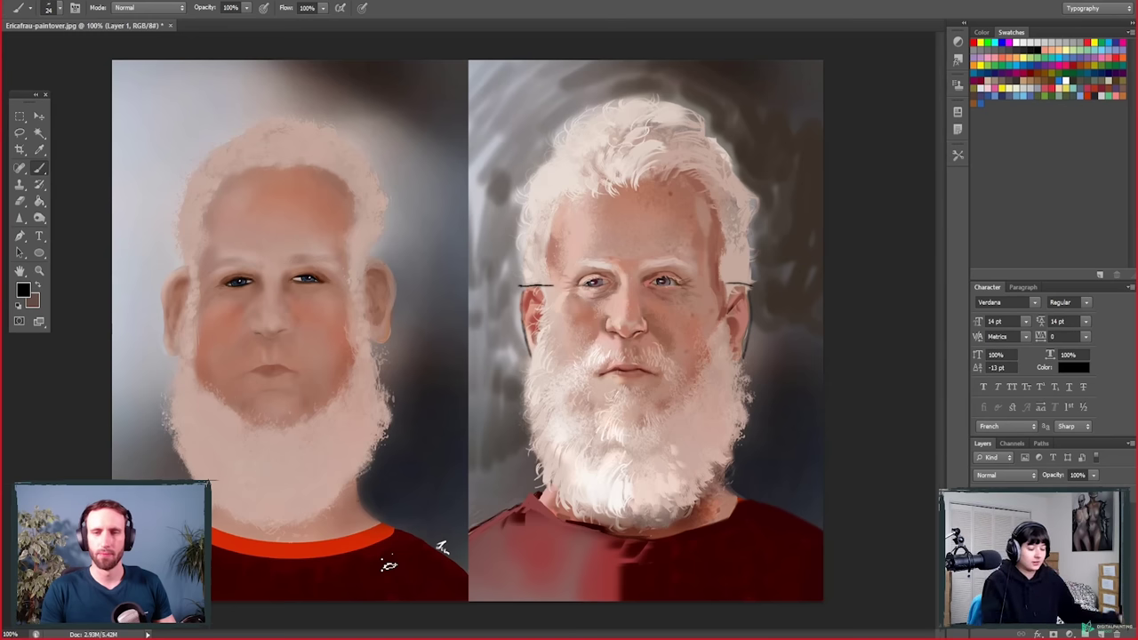
pyautogui.moveTo(355, 423); pyautogui.dragTo(361, 496)
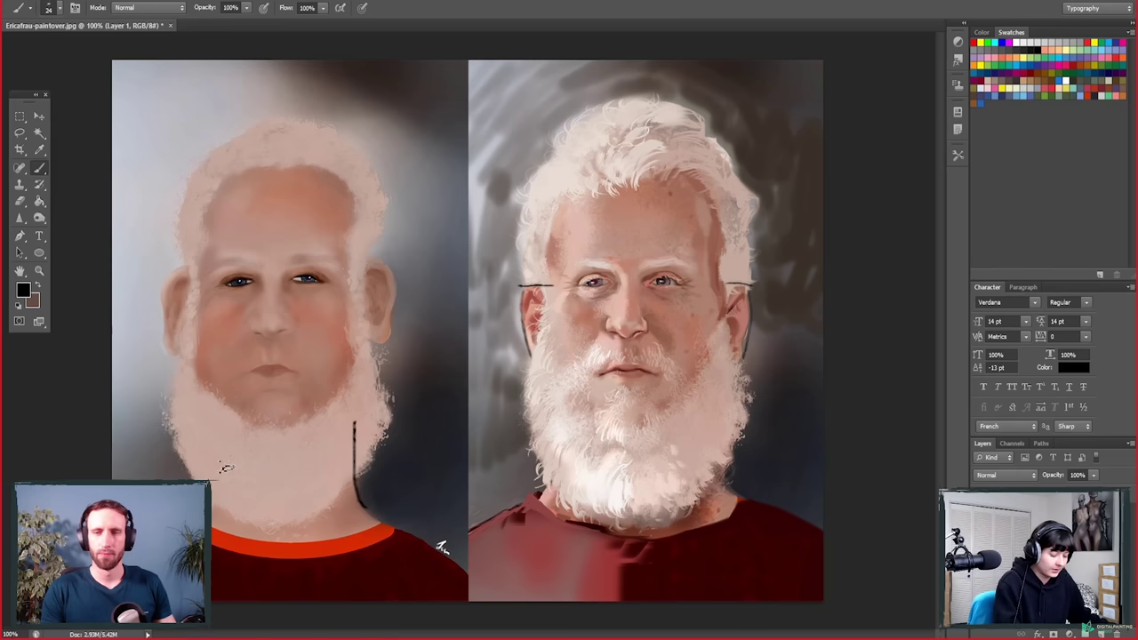
pyautogui.moveTo(212, 441); pyautogui.dragTo(212, 485)
pyautogui.moveTo(361, 336); pyautogui.dragTo(349, 418)
pyautogui.moveTo(191, 349)
pyautogui.mouseDown()
pyautogui.moveTo(196, 411)
pyautogui.moveTo(218, 439)
pyautogui.mouseUp()
pyautogui.moveTo(191, 377)
pyautogui.mouseDown()
pyautogui.moveTo(229, 446)
pyautogui.moveTo(200, 407)
pyautogui.moveTo(285, 447)
pyautogui.moveTo(313, 426)
pyautogui.moveTo(233, 447)
pyautogui.mouseUp()
pyautogui.moveTo(298, 464); pyautogui.dragTo(356, 419)
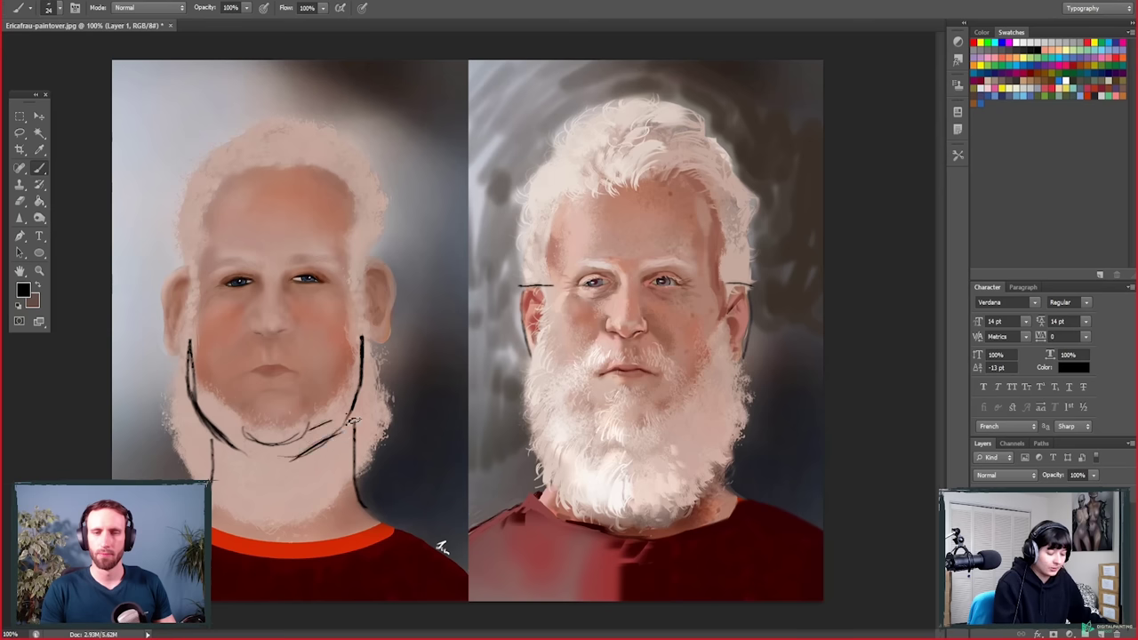
# Step: Reinforce the black jawline from ear to ear on the less detailed portrait and trim its excess end beside the ear
pyautogui.moveTo(364, 316)
pyautogui.mouseDown()
pyautogui.moveTo(363, 373)
pyautogui.moveTo(346, 400)
pyautogui.mouseUp()
pyautogui.moveTo(347, 400); pyautogui.dragTo(305, 437)
pyautogui.moveTo(190, 345)
pyautogui.mouseDown()
pyautogui.moveTo(202, 403)
pyautogui.moveTo(259, 451)
pyautogui.moveTo(307, 442)
pyautogui.moveTo(362, 378)
pyautogui.moveTo(309, 441)
pyautogui.moveTo(360, 398)
pyautogui.moveTo(351, 416)
pyautogui.moveTo(372, 423)
pyautogui.moveTo(361, 399)
pyautogui.moveTo(353, 440)
pyautogui.mouseUp()
pyautogui.press('e')
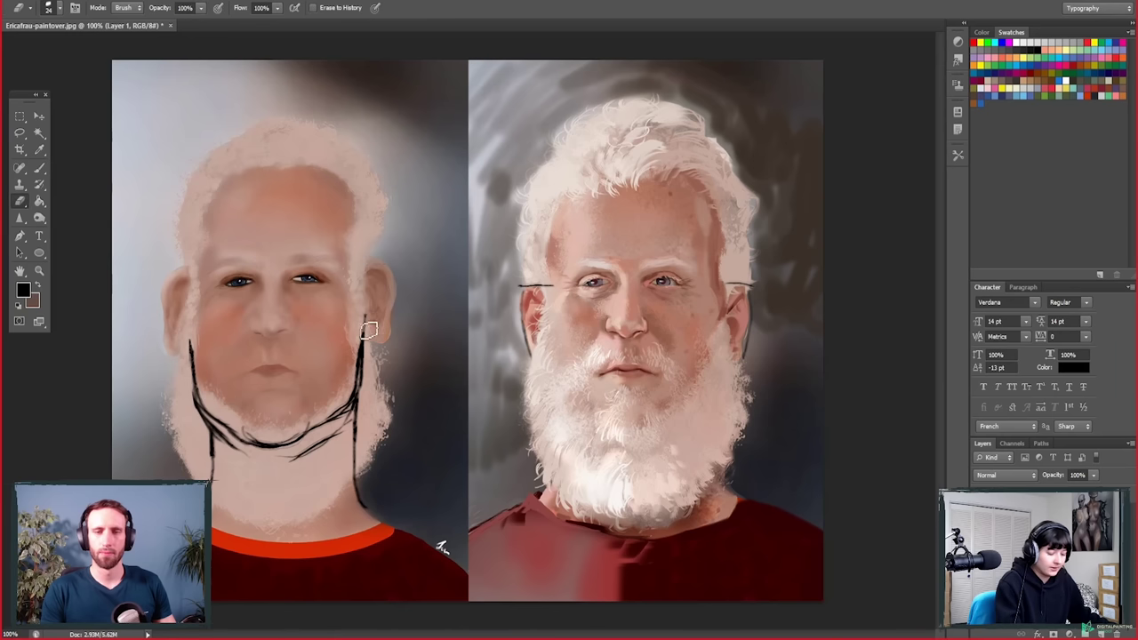
pyautogui.press('b')
pyautogui.press('e')
pyautogui.press('b')
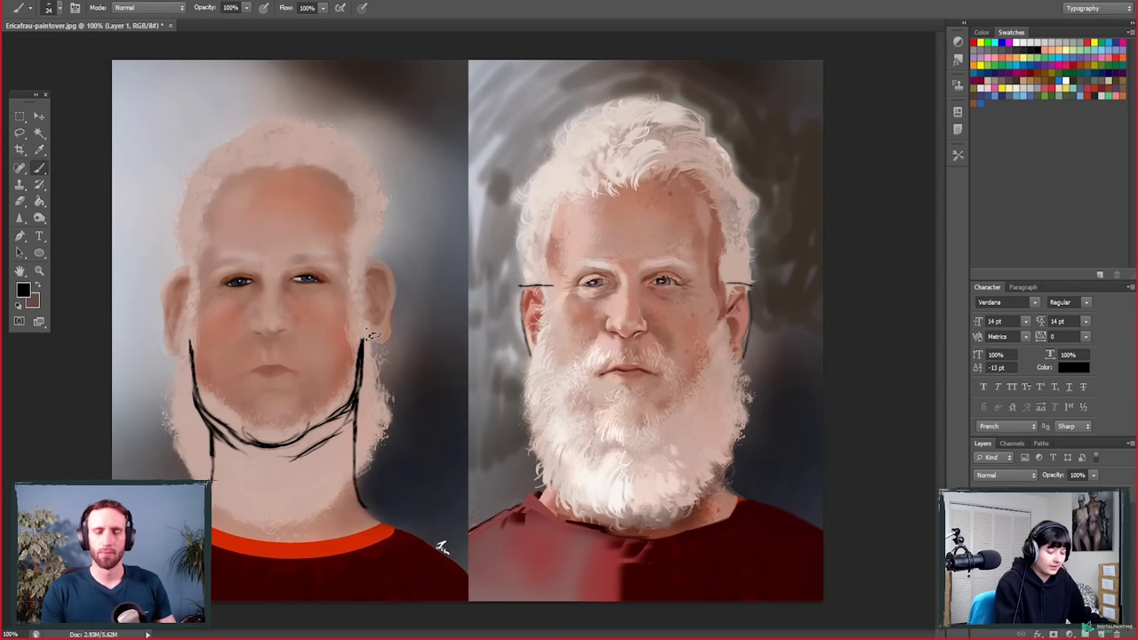
pyautogui.press('e')
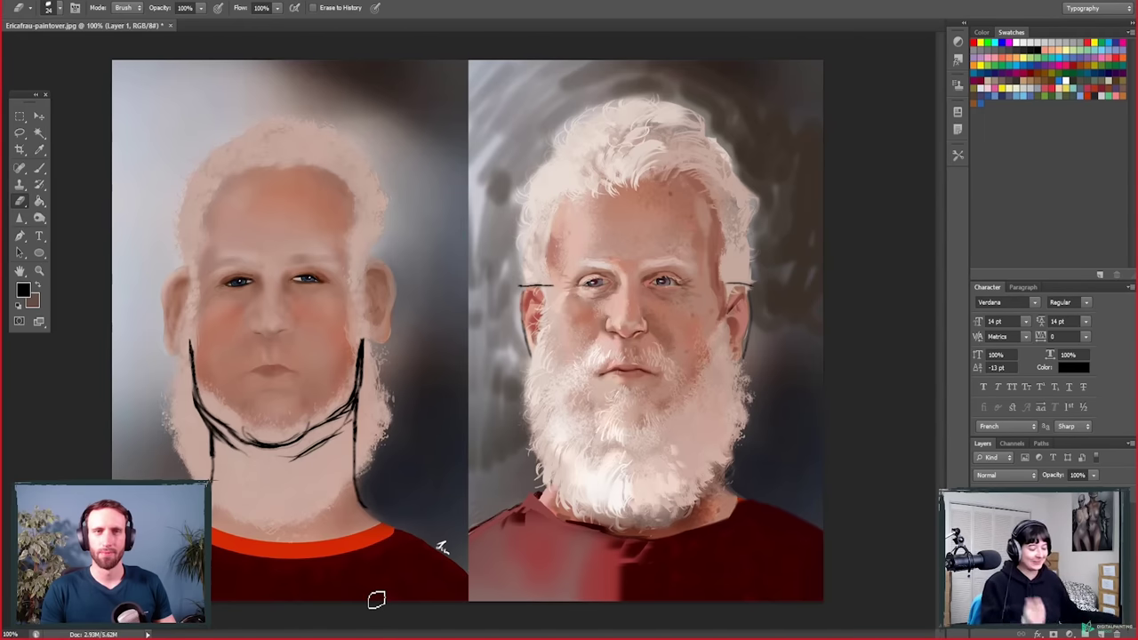
# Step: Trace both shoulder slopes in black on the detailed portrait and add an upward arrow above each shoulder
pyautogui.press('b')
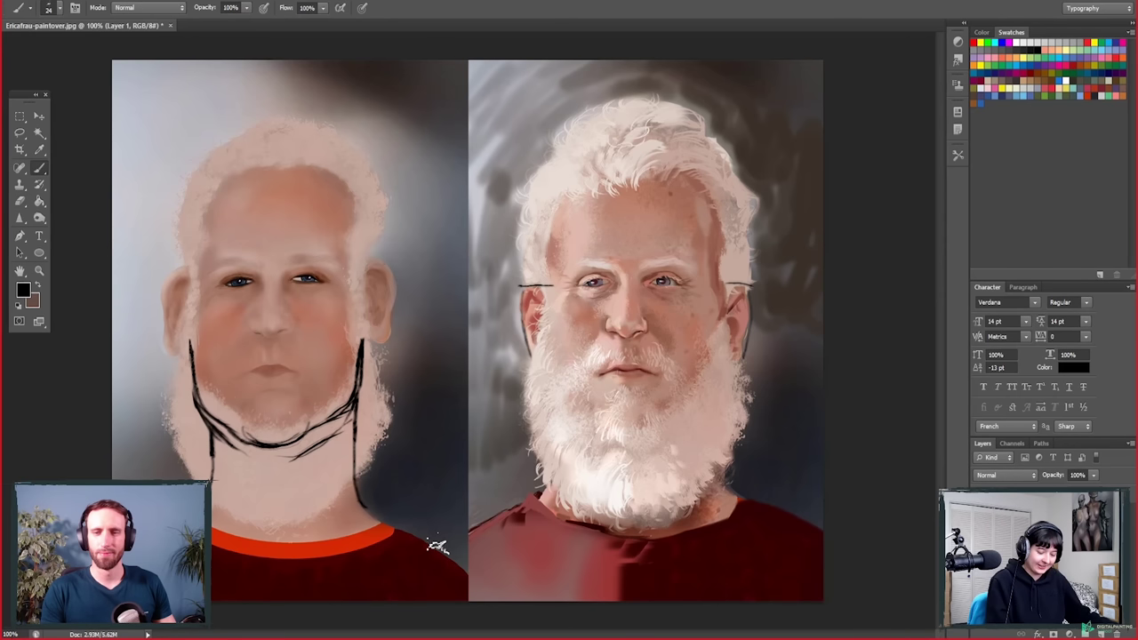
pyautogui.moveTo(524, 504); pyautogui.dragTo(469, 530)
pyautogui.moveTo(750, 504); pyautogui.dragTo(829, 532)
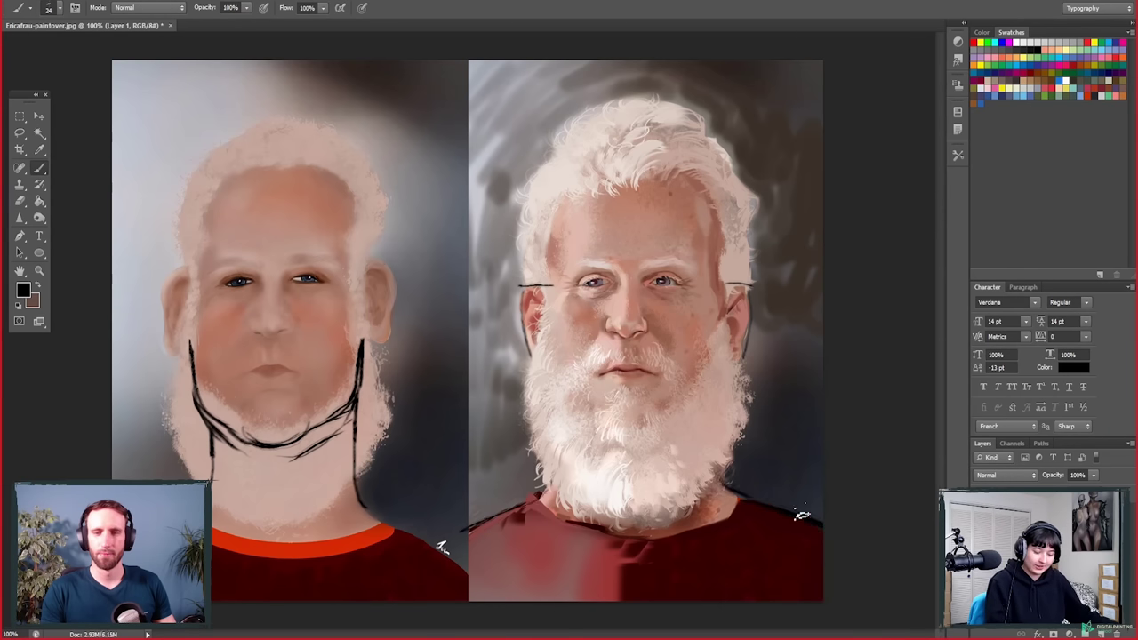
pyautogui.moveTo(496, 502); pyautogui.dragTo(495, 454)
pyautogui.moveTo(488, 469); pyautogui.dragTo(502, 468)
pyautogui.moveTo(785, 462)
pyautogui.mouseDown()
pyautogui.moveTo(790, 493)
pyautogui.moveTo(796, 450)
pyautogui.mouseUp()
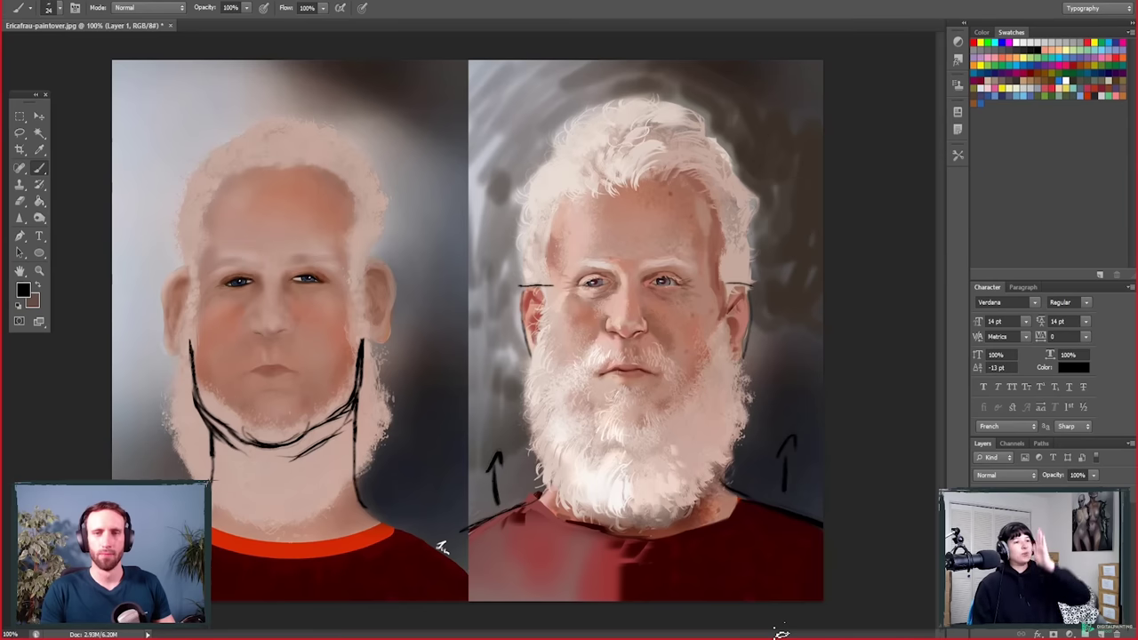
# Step: Draw a black vertical centre line through the detailed portrait's head and shirt and retrace one shoulder line
pyautogui.moveTo(624, 61); pyautogui.dragTo(622, 569)
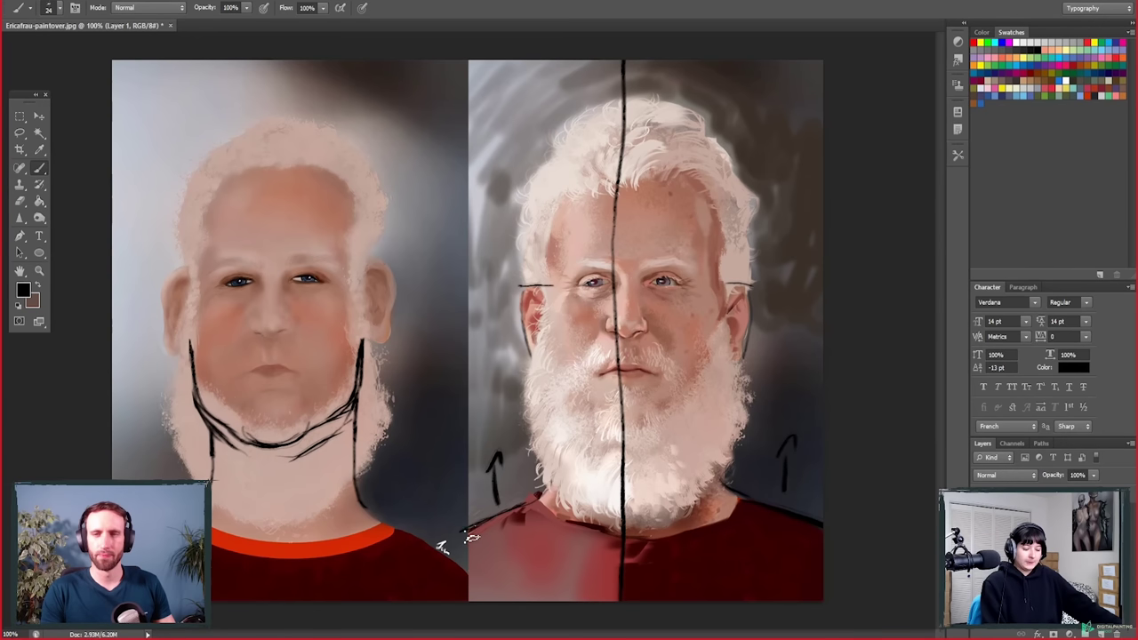
pyautogui.moveTo(473, 530)
pyautogui.mouseDown()
pyautogui.moveTo(537, 492)
pyautogui.moveTo(582, 520)
pyautogui.mouseUp()
pyautogui.moveTo(627, 573); pyautogui.dragTo(623, 601)
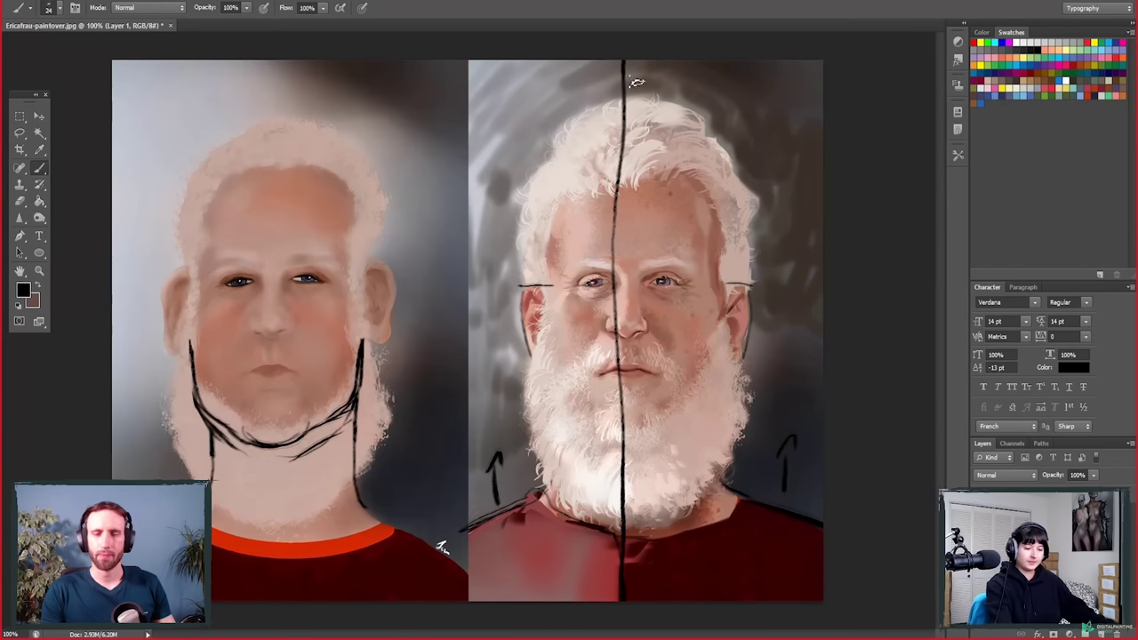
# Step: Erase the centre line above the shirt, clearing it from the background, face and beard
pyautogui.press('e')
pyautogui.moveTo(623, 63)
pyautogui.mouseDown()
pyautogui.moveTo(618, 266)
pyautogui.moveTo(632, 534)
pyautogui.mouseUp()
pyautogui.press('b')
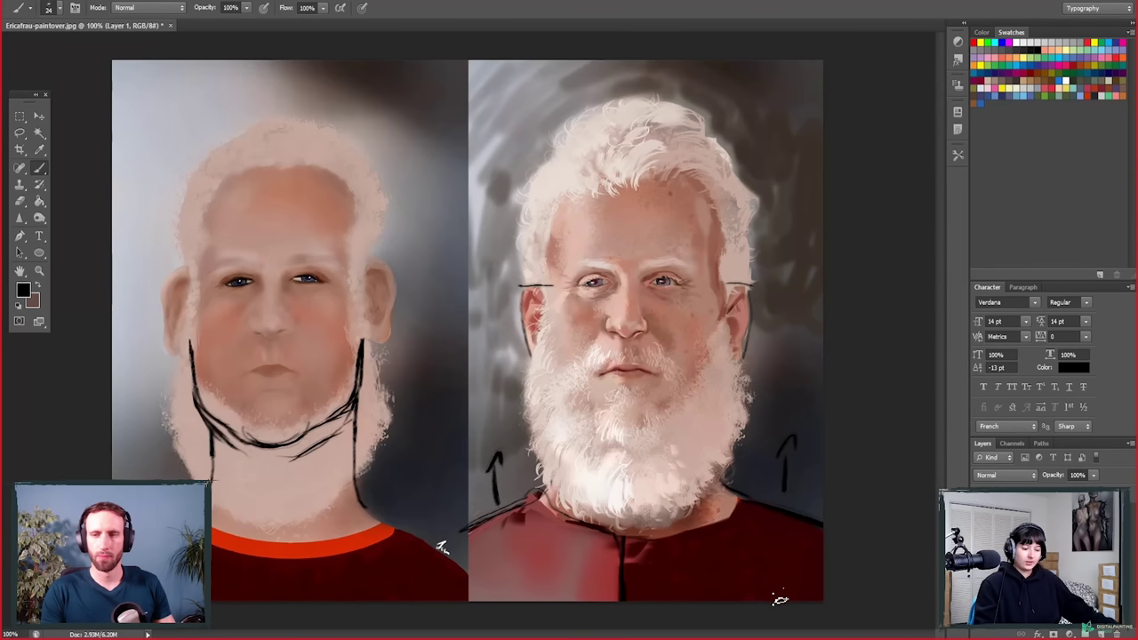
# Step: Outline the cheek shadow beside the nose and circle both inner eye corners in black on the detailed portrait
pyautogui.moveTo(646, 303); pyautogui.dragTo(664, 360)
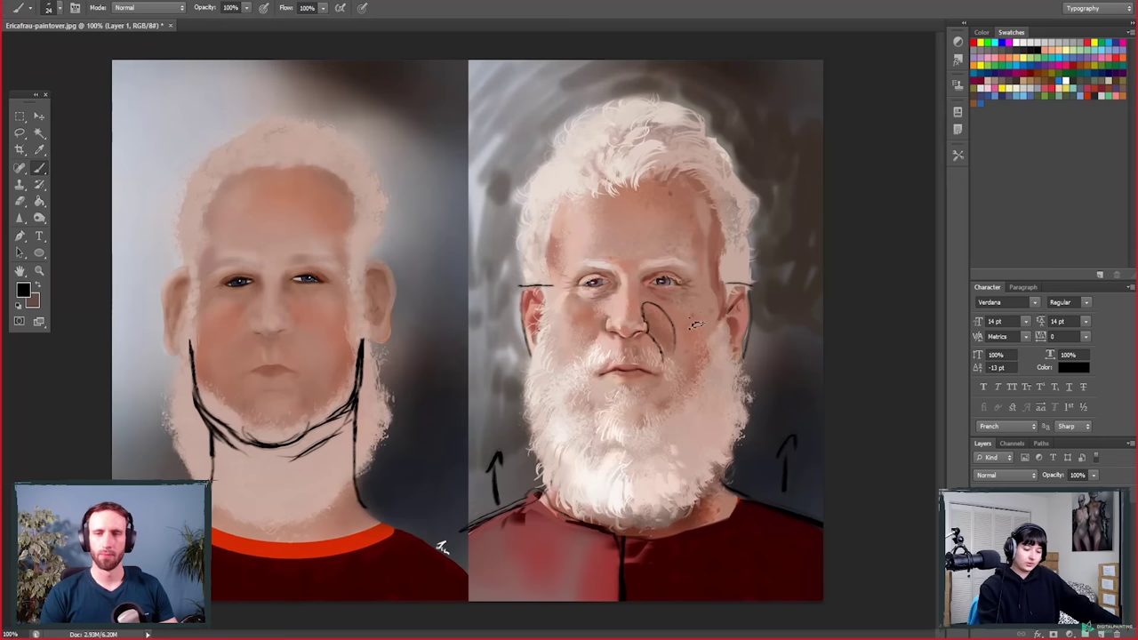
pyautogui.moveTo(662, 281)
pyautogui.mouseDown()
pyautogui.moveTo(641, 283)
pyautogui.moveTo(669, 277)
pyautogui.mouseUp()
pyautogui.press('z')
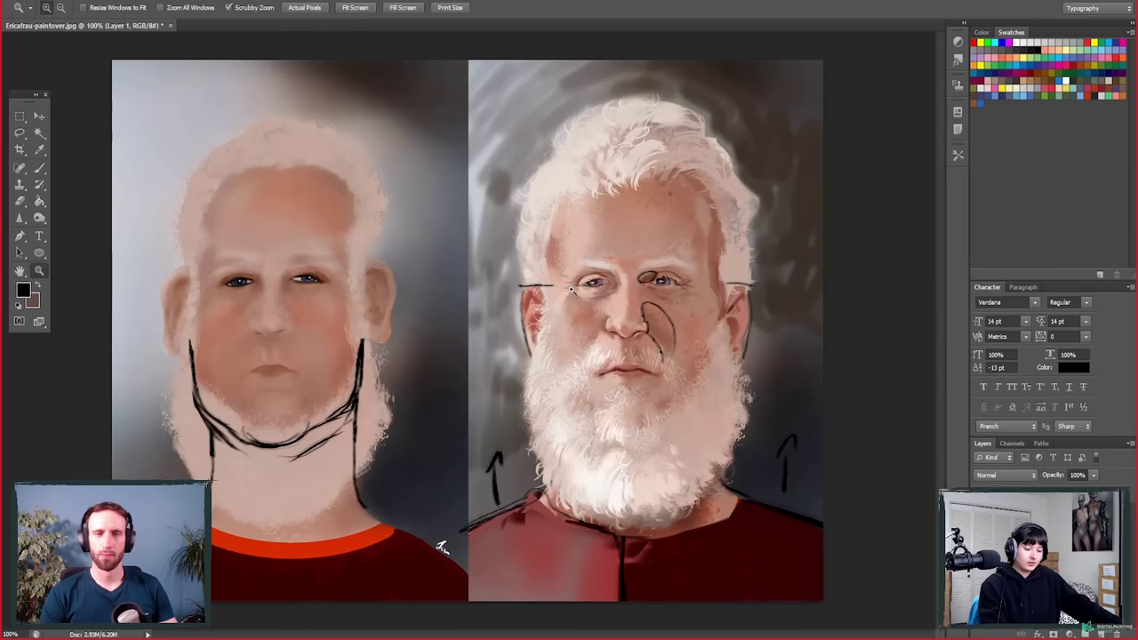
pyautogui.click(572, 289)
pyautogui.moveTo(572, 510); pyautogui.dragTo(800, 498)
pyautogui.moveTo(12, 99); pyautogui.dragTo(410, 105)
pyautogui.moveTo(734, 532); pyautogui.dragTo(710, 529)
pyautogui.press('b')
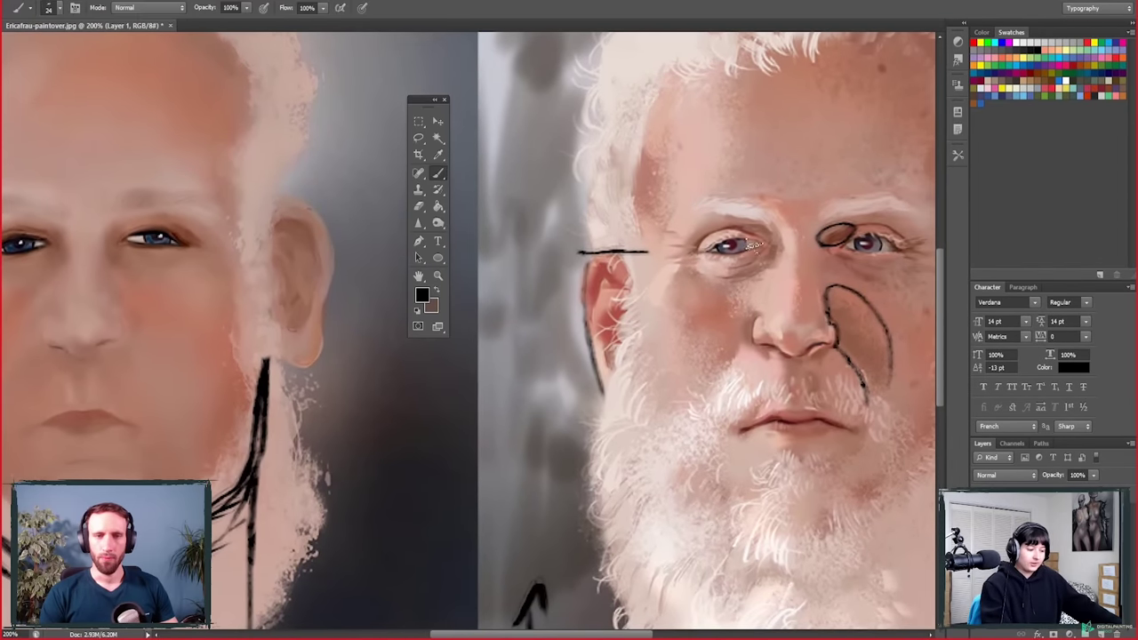
pyautogui.moveTo(736, 229); pyautogui.dragTo(777, 242)
# Step: Erase the black marks around both inner eye corners of the detailed portrait
pyautogui.press('e')
pyautogui.moveTo(867, 253)
pyautogui.mouseDown()
pyautogui.moveTo(829, 247)
pyautogui.moveTo(853, 227)
pyautogui.mouseUp()
pyautogui.moveTo(738, 229); pyautogui.dragTo(782, 238)
# Step: Mark the shadow beside the unmarked nostril in black on the detailed portrait
pyautogui.press('b')
pyautogui.press('e')
pyautogui.press('b')
pyautogui.moveTo(757, 313)
pyautogui.mouseDown()
pyautogui.moveTo(745, 341)
pyautogui.moveTo(761, 340)
pyautogui.mouseUp()
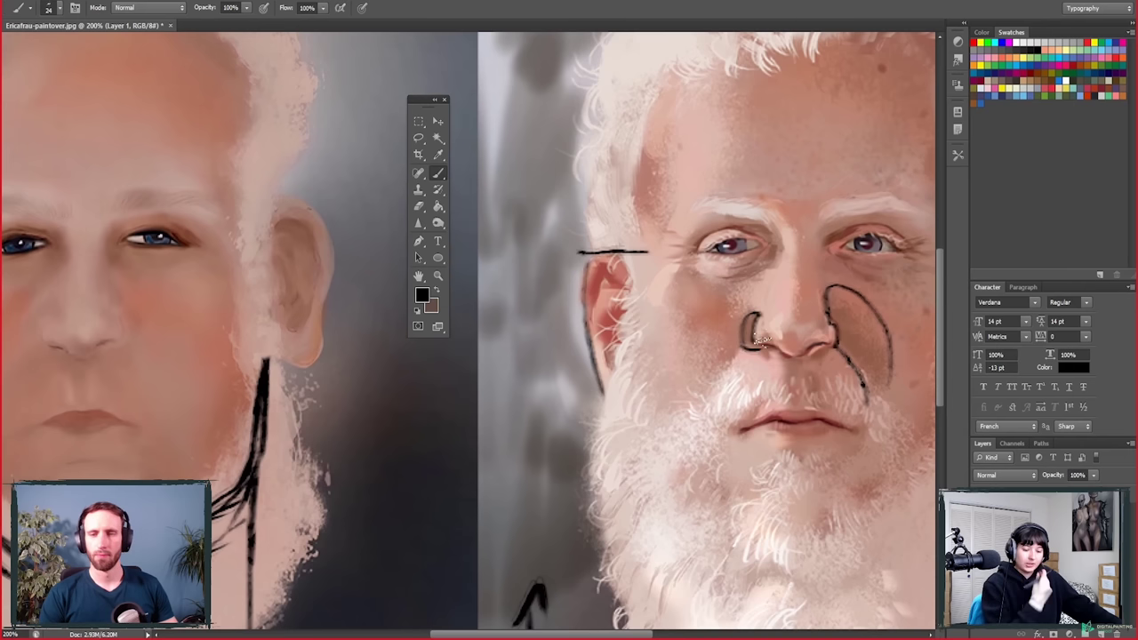
# Step: Erase the nostril mark and the whole cheek shadow outline from the detailed portrait
pyautogui.press('e')
pyautogui.moveTo(748, 320); pyautogui.dragTo(756, 343)
pyautogui.moveTo(827, 287)
pyautogui.mouseDown()
pyautogui.moveTo(830, 322)
pyautogui.moveTo(839, 286)
pyautogui.moveTo(873, 376)
pyautogui.moveTo(830, 344)
pyautogui.moveTo(788, 351)
pyautogui.moveTo(827, 349)
pyautogui.mouseUp()
pyautogui.press('b')
pyautogui.press('e')
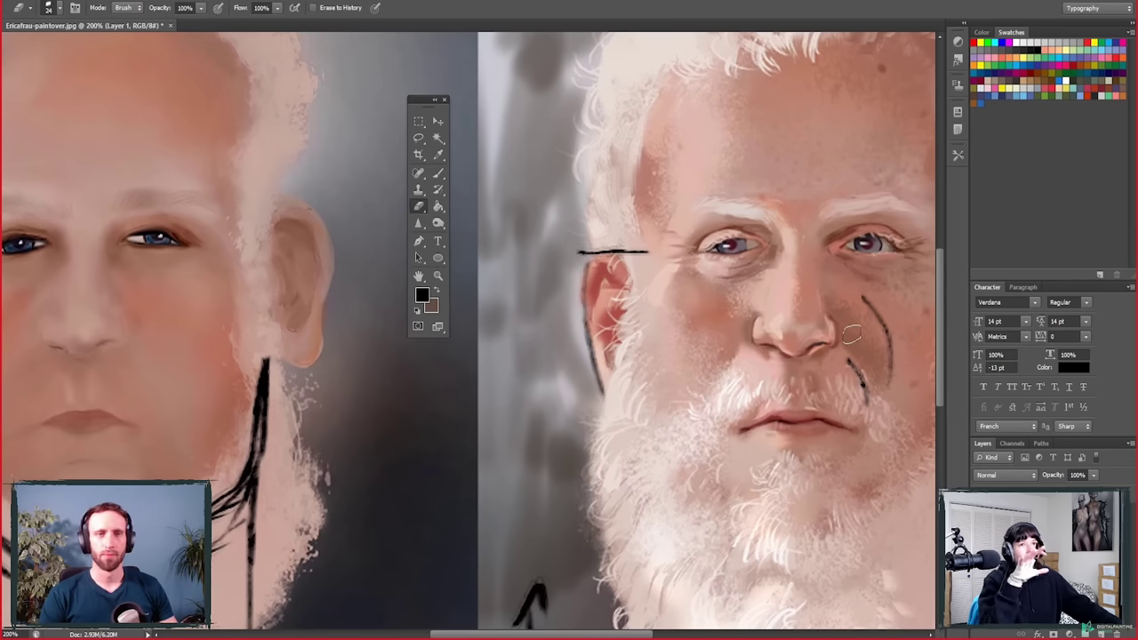
pyautogui.moveTo(849, 351); pyautogui.dragTo(864, 402)
pyautogui.moveTo(858, 284)
pyautogui.mouseDown()
pyautogui.moveTo(883, 348)
pyautogui.moveTo(877, 340)
pyautogui.moveTo(876, 407)
pyautogui.mouseUp()
# Step: Draw a short black mark beside the outer eye corner of the detailed portrait and erase it
pyautogui.hscroll(2, 876, 407)
pyautogui.press('b')
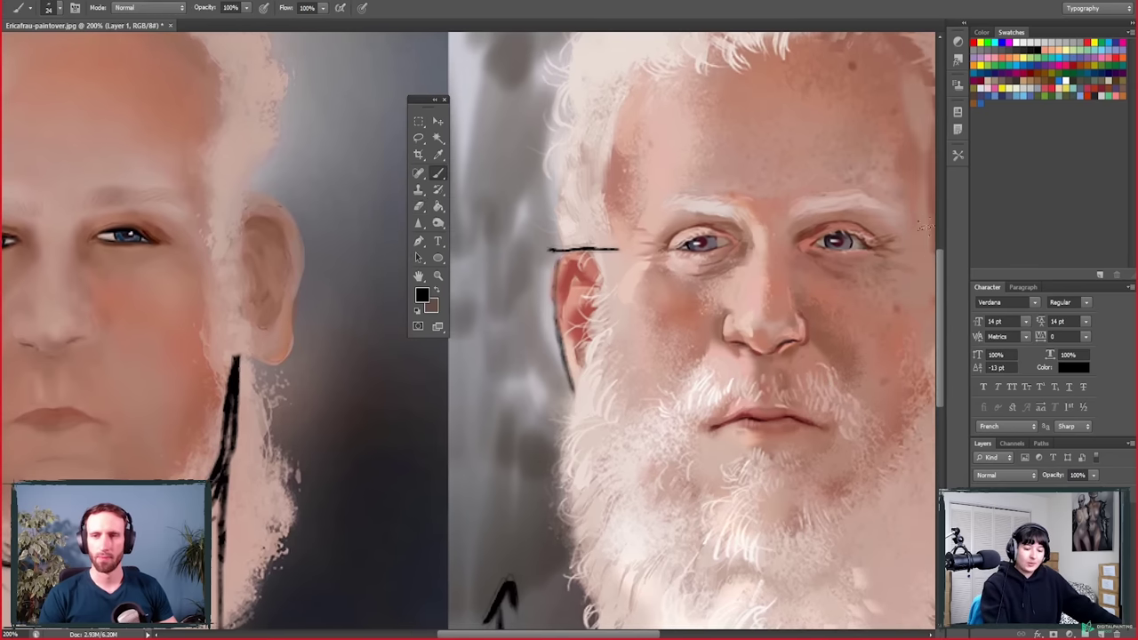
pyautogui.moveTo(893, 228)
pyautogui.mouseDown()
pyautogui.moveTo(875, 258)
pyautogui.moveTo(894, 263)
pyautogui.moveTo(895, 253)
pyautogui.mouseUp()
pyautogui.press('e')
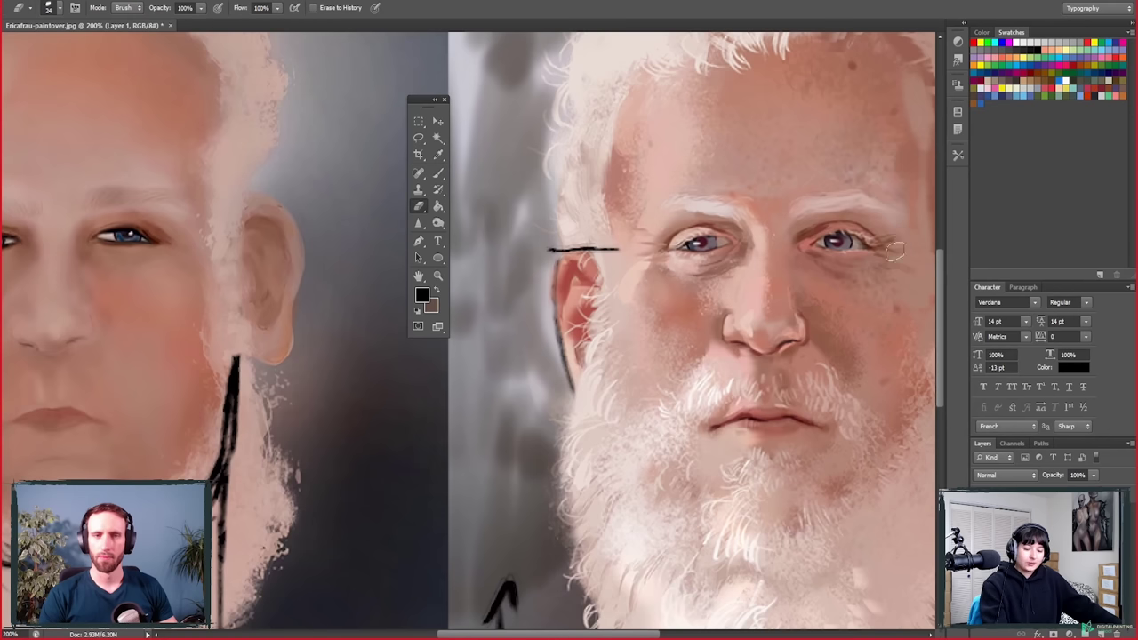
# Step: Draw short black wrinkle lines at the outer corners of both eyes on the less detailed portrait
pyautogui.moveTo(361, 530)
pyautogui.mouseDown()
pyautogui.moveTo(604, 541)
pyautogui.moveTo(551, 538)
pyautogui.moveTo(571, 543)
pyautogui.mouseUp()
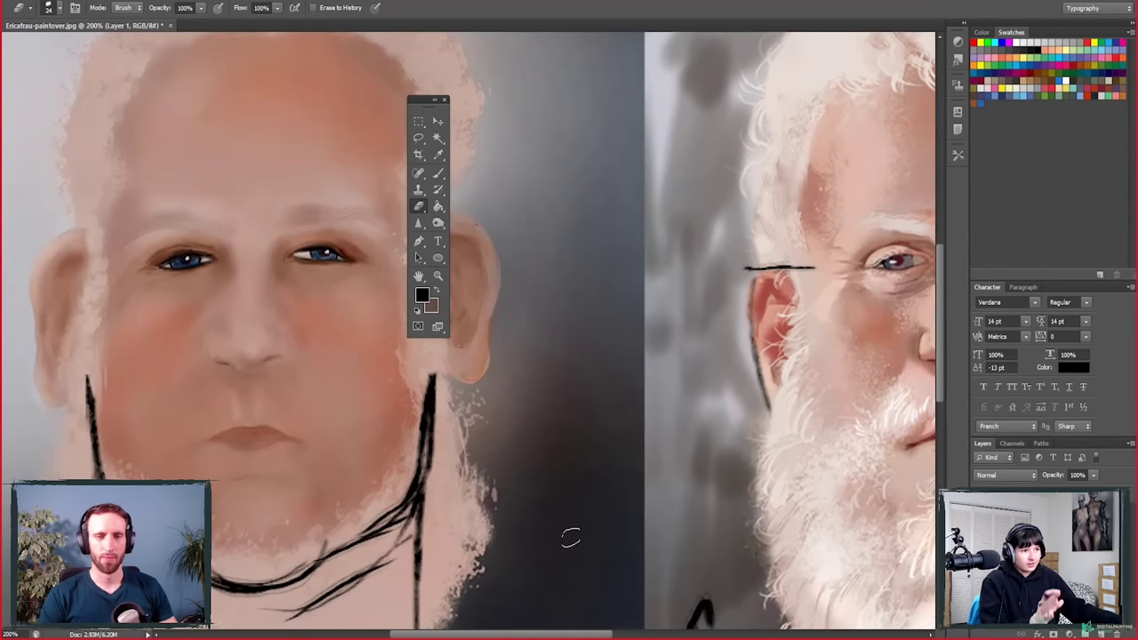
pyautogui.press('b')
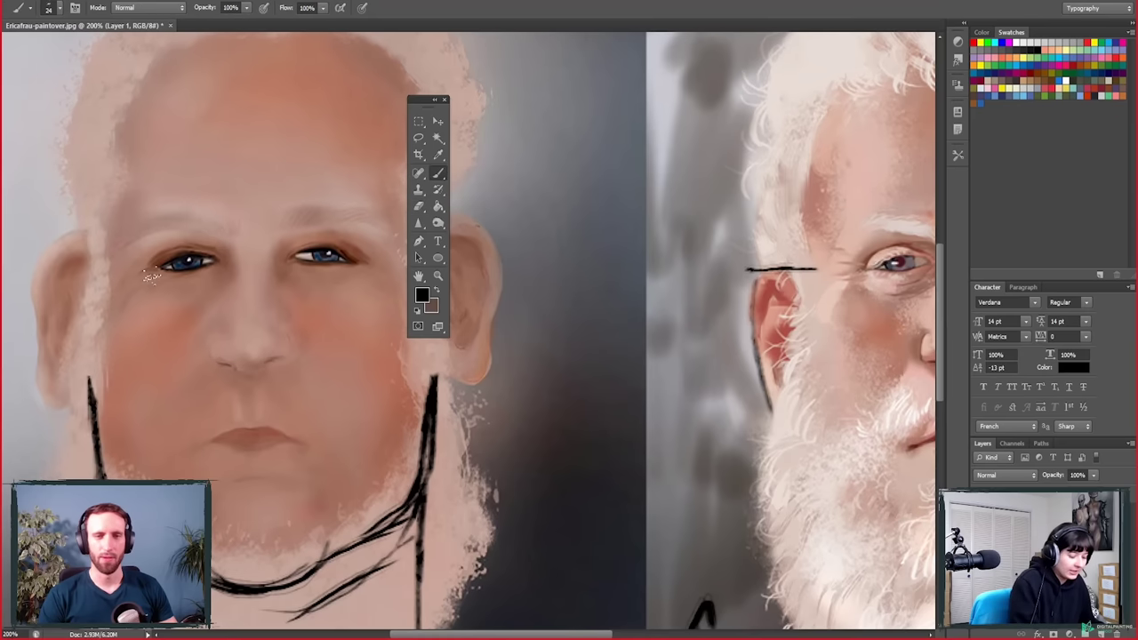
pyautogui.moveTo(138, 281); pyautogui.dragTo(122, 299)
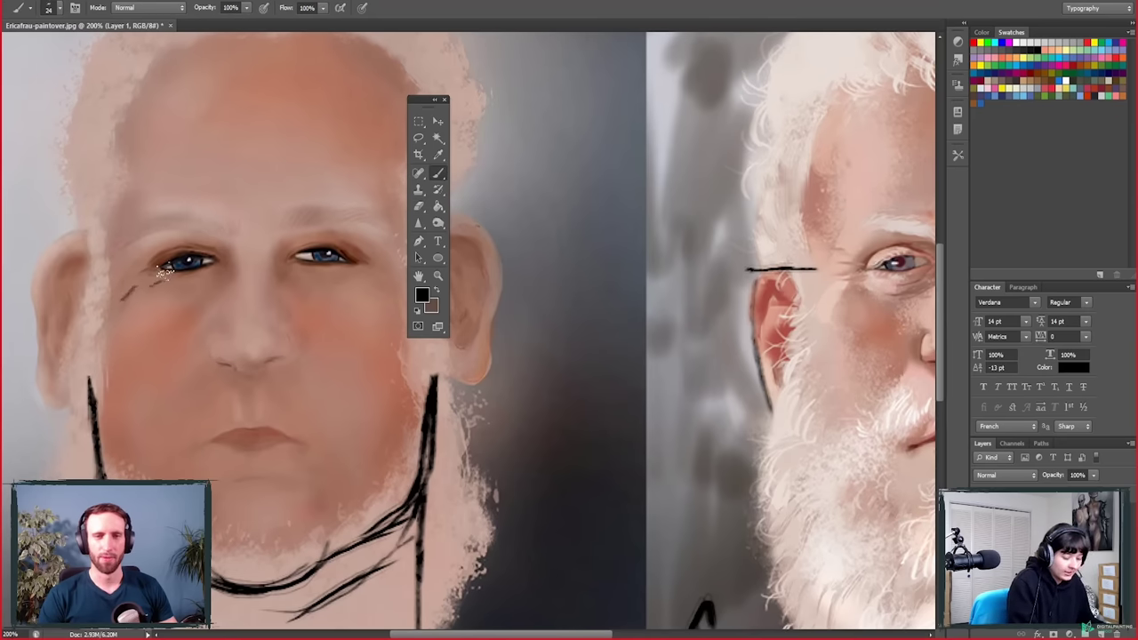
pyautogui.moveTo(147, 267); pyautogui.dragTo(116, 282)
pyautogui.moveTo(373, 259)
pyautogui.mouseDown()
pyautogui.moveTo(354, 253)
pyautogui.moveTo(368, 250)
pyautogui.mouseUp()
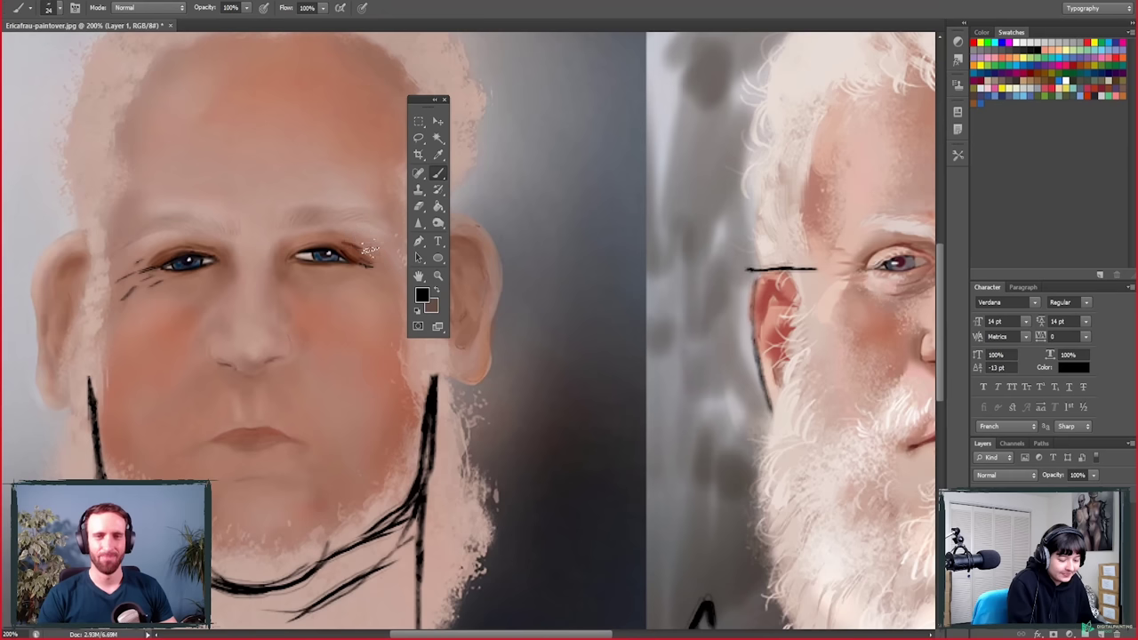
# Step: Erase the wrinkle lines from both outer eye corners of the less detailed portrait
pyautogui.press('e')
pyautogui.moveTo(156, 266); pyautogui.dragTo(117, 300)
pyautogui.moveTo(327, 245)
pyautogui.mouseDown()
pyautogui.moveTo(367, 249)
pyautogui.moveTo(362, 268)
pyautogui.mouseUp()
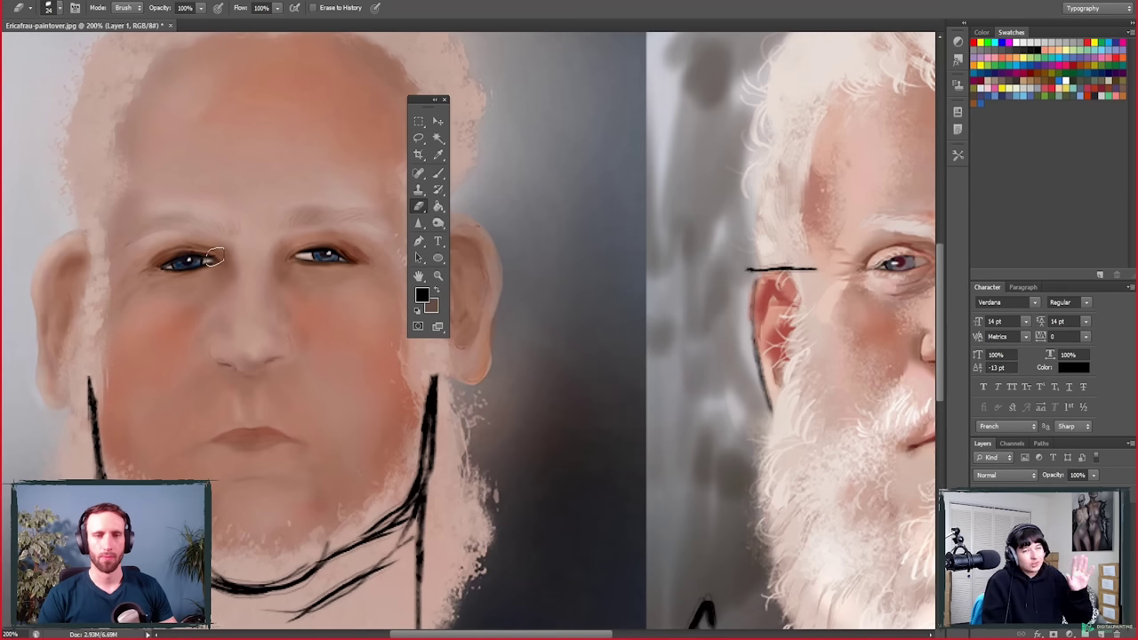
# Step: Mark the folds under both eyes and the wrinkles at one outer eye corner in black on the detailed portrait
pyautogui.moveTo(854, 578)
pyautogui.mouseDown()
pyautogui.moveTo(551, 551)
pyautogui.moveTo(711, 560)
pyautogui.moveTo(669, 557)
pyautogui.mouseUp()
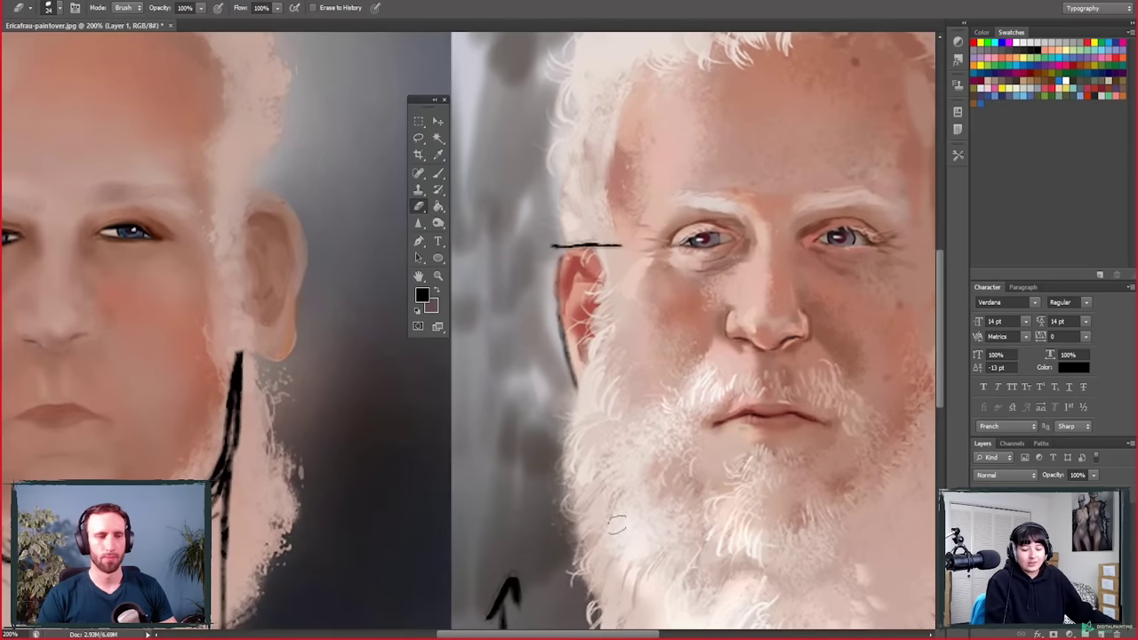
pyautogui.moveTo(616, 525)
pyautogui.mouseDown()
pyautogui.moveTo(525, 542)
pyautogui.moveTo(734, 555)
pyautogui.moveTo(568, 548)
pyautogui.mouseUp()
pyautogui.moveTo(498, 563)
pyautogui.mouseDown()
pyautogui.moveTo(709, 555)
pyautogui.moveTo(520, 556)
pyautogui.mouseUp()
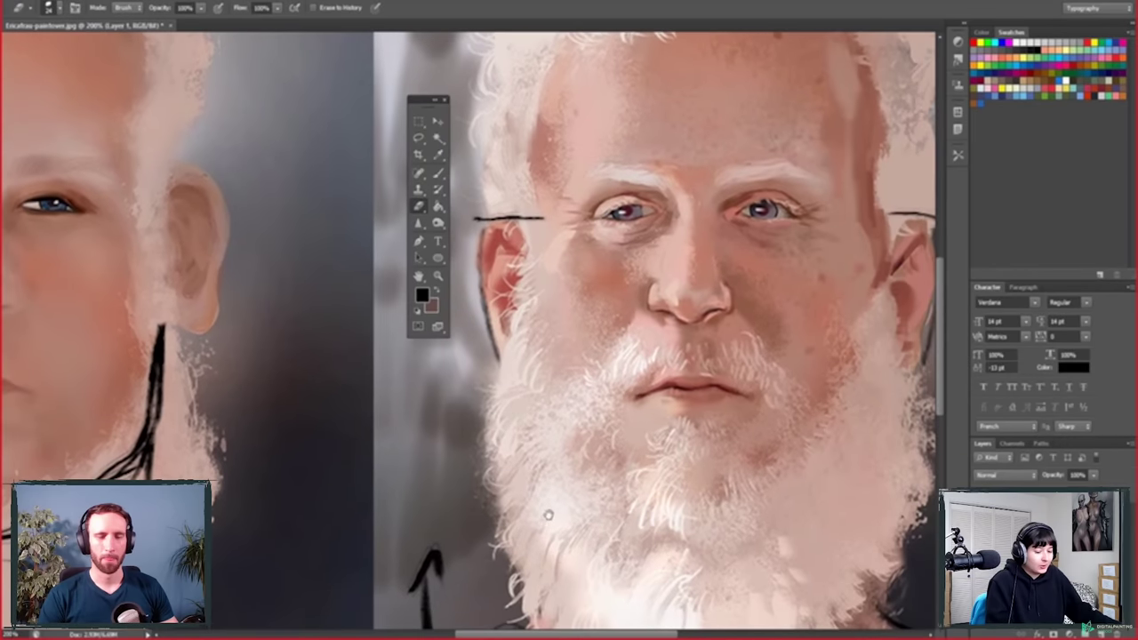
pyautogui.press('b')
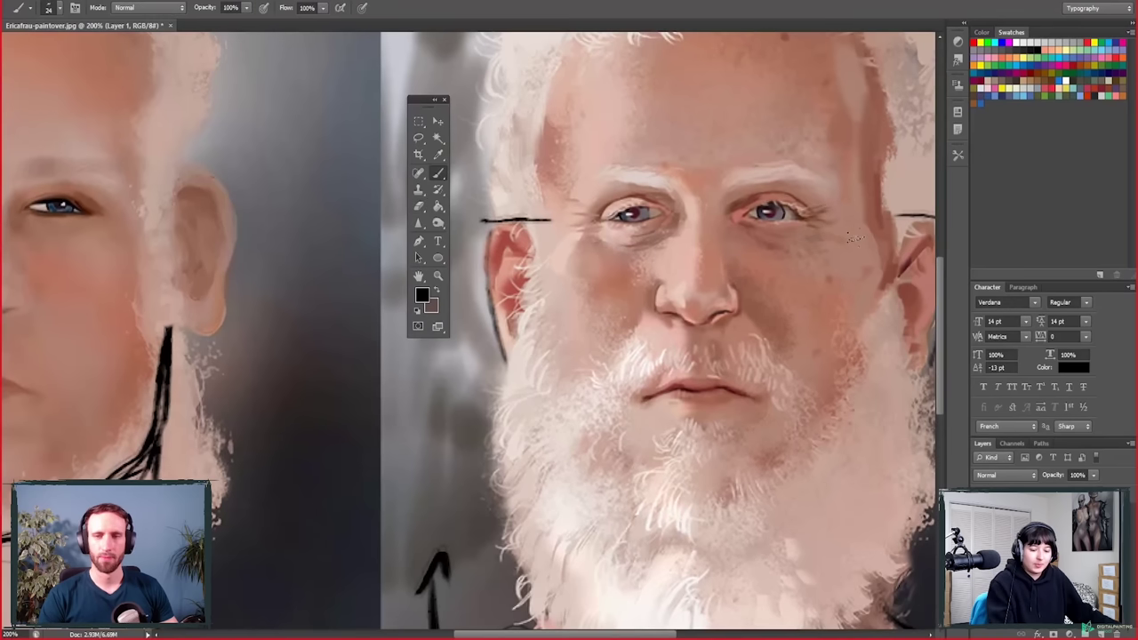
pyautogui.moveTo(755, 238); pyautogui.dragTo(830, 223)
pyautogui.moveTo(625, 234)
pyautogui.mouseDown()
pyautogui.moveTo(662, 227)
pyautogui.moveTo(595, 233)
pyautogui.moveTo(650, 245)
pyautogui.mouseUp()
pyautogui.moveTo(775, 315)
pyautogui.mouseDown()
pyautogui.moveTo(831, 348)
pyautogui.moveTo(824, 362)
pyautogui.moveTo(782, 362)
pyautogui.mouseUp()
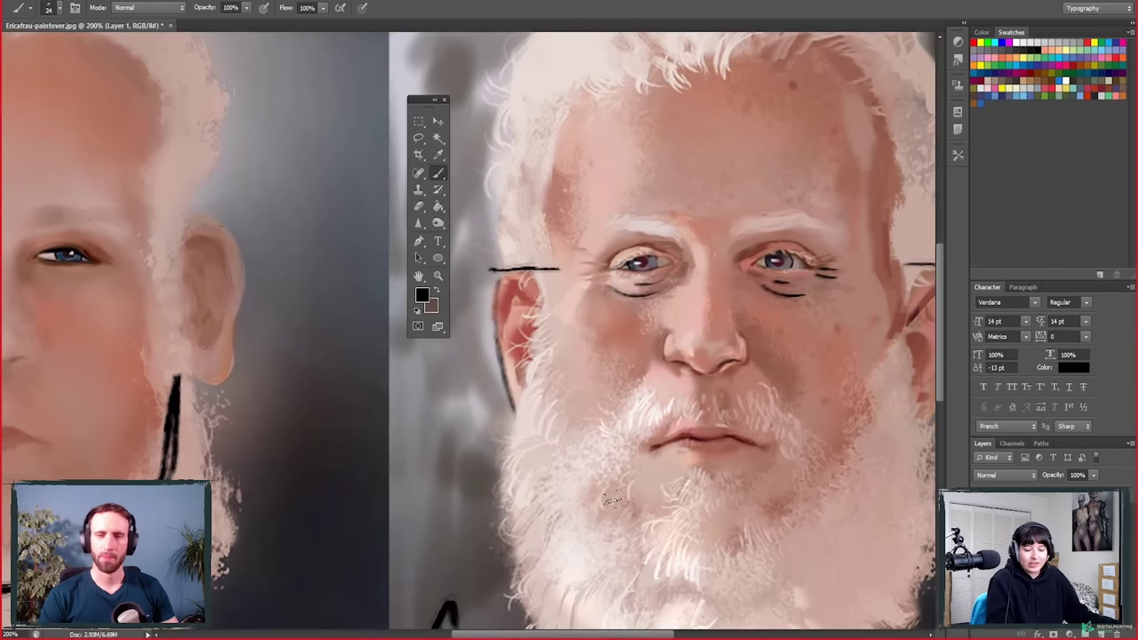
# Step: Erase the black fold and wrinkle marks around both eyes of the detailed portrait
pyautogui.press('e')
pyautogui.moveTo(606, 279); pyautogui.dragTo(660, 291)
pyautogui.moveTo(772, 294); pyautogui.dragTo(826, 278)
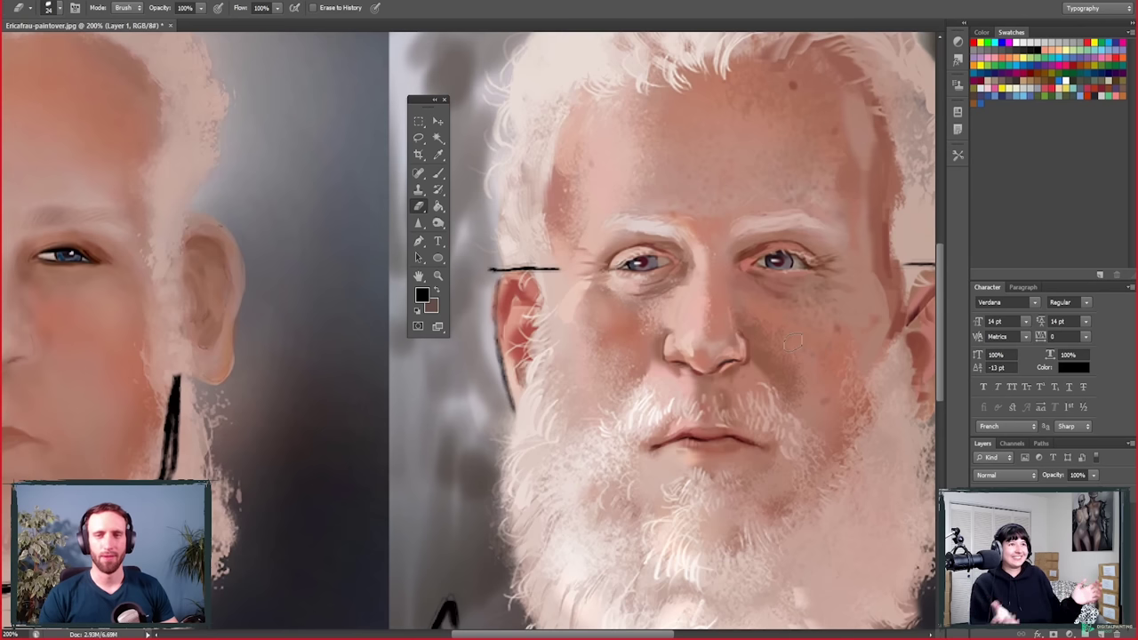
pyautogui.moveTo(239, 486)
pyautogui.mouseDown()
pyautogui.moveTo(332, 519)
pyautogui.moveTo(430, 520)
pyautogui.moveTo(373, 527)
pyautogui.moveTo(409, 554)
pyautogui.mouseUp()
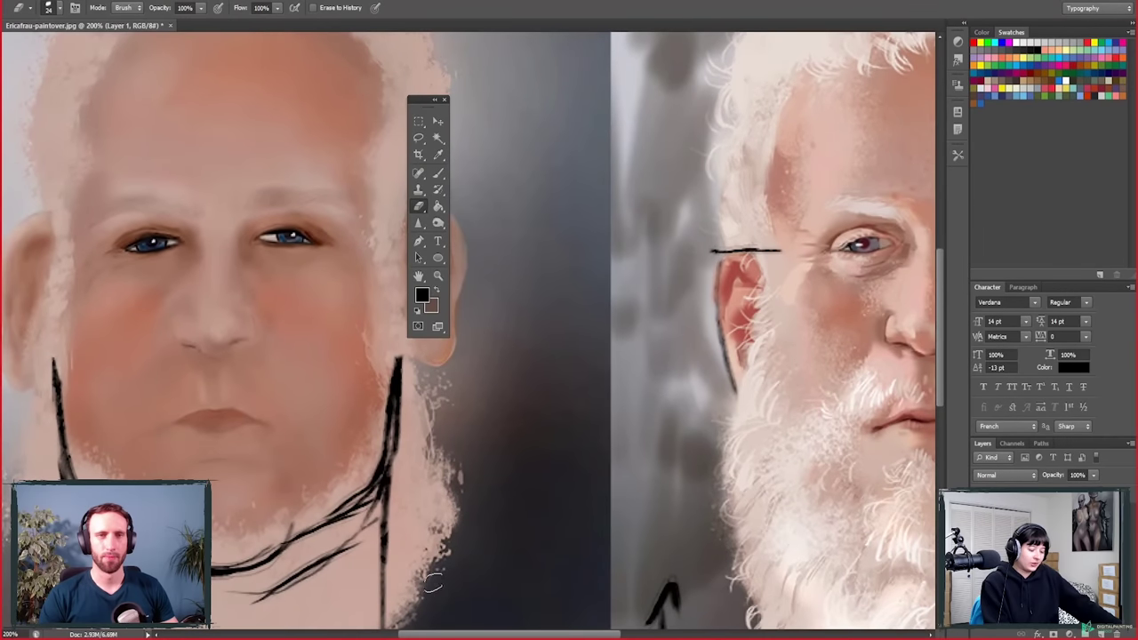
pyautogui.moveTo(414, 566)
pyautogui.mouseDown()
pyautogui.moveTo(496, 564)
pyautogui.moveTo(430, 562)
pyautogui.mouseUp()
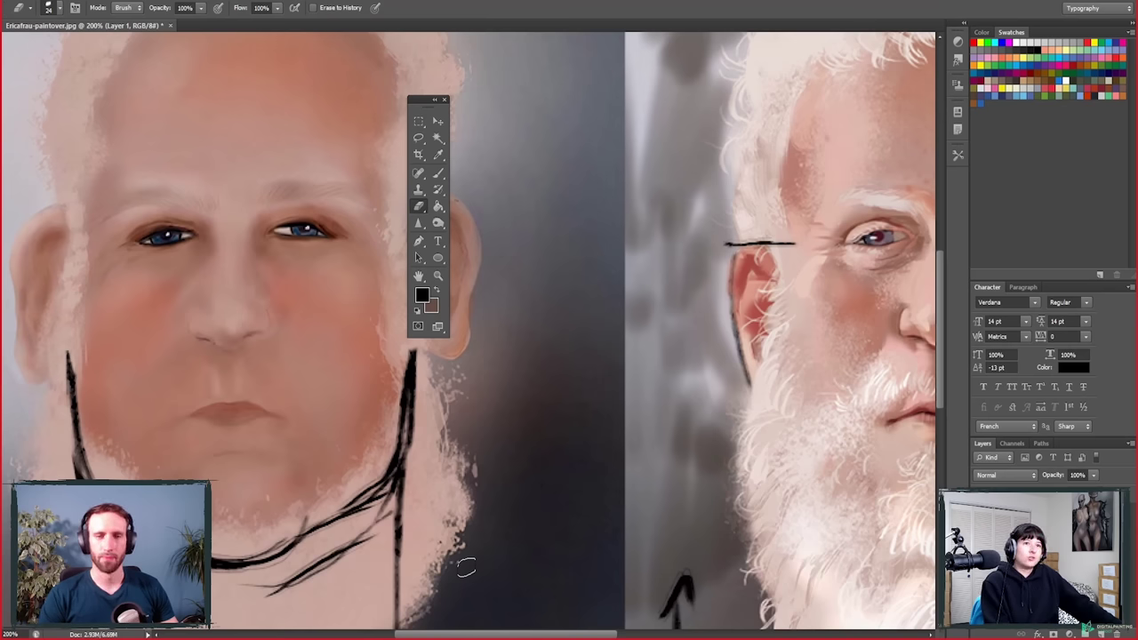
pyautogui.moveTo(445, 533)
pyautogui.mouseDown()
pyautogui.moveTo(525, 553)
pyautogui.moveTo(447, 553)
pyautogui.mouseUp()
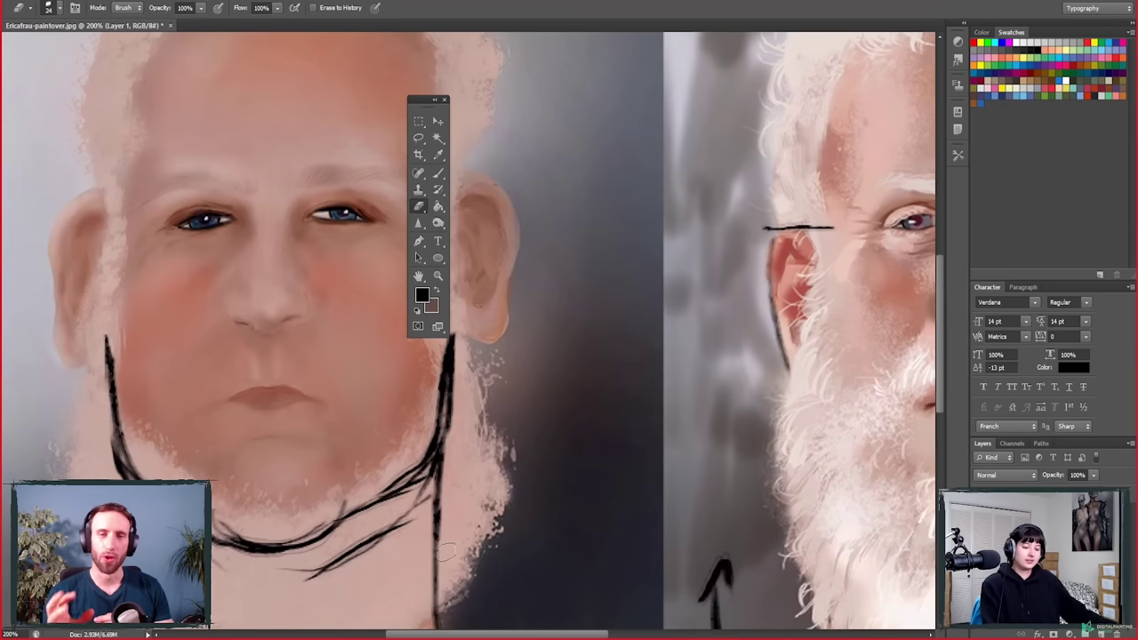
pyautogui.moveTo(674, 532); pyautogui.dragTo(524, 553)
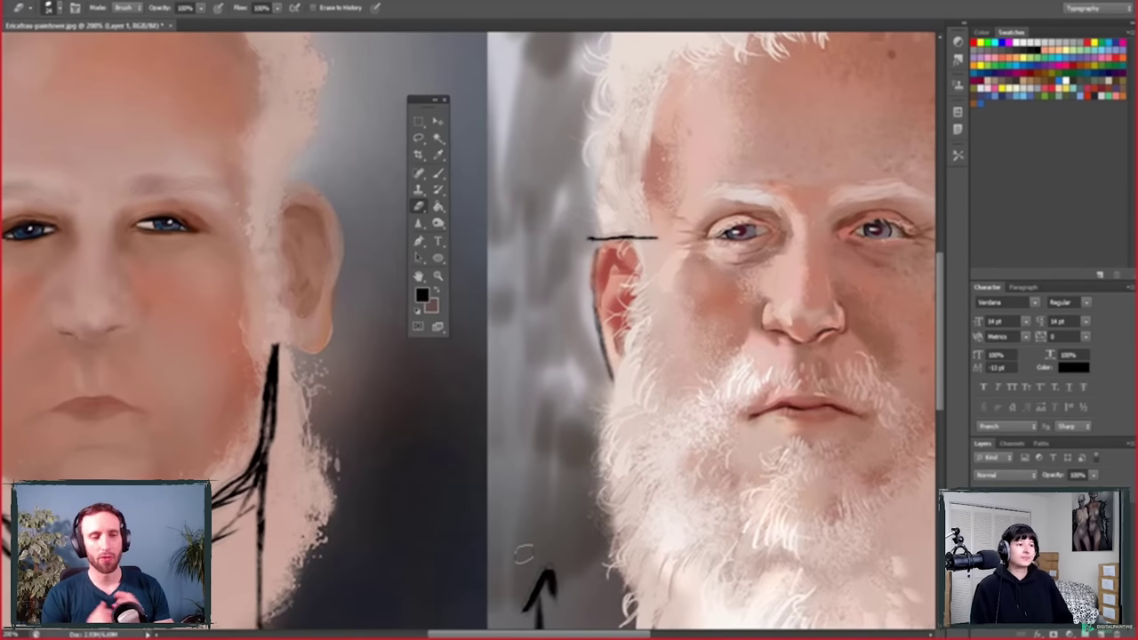
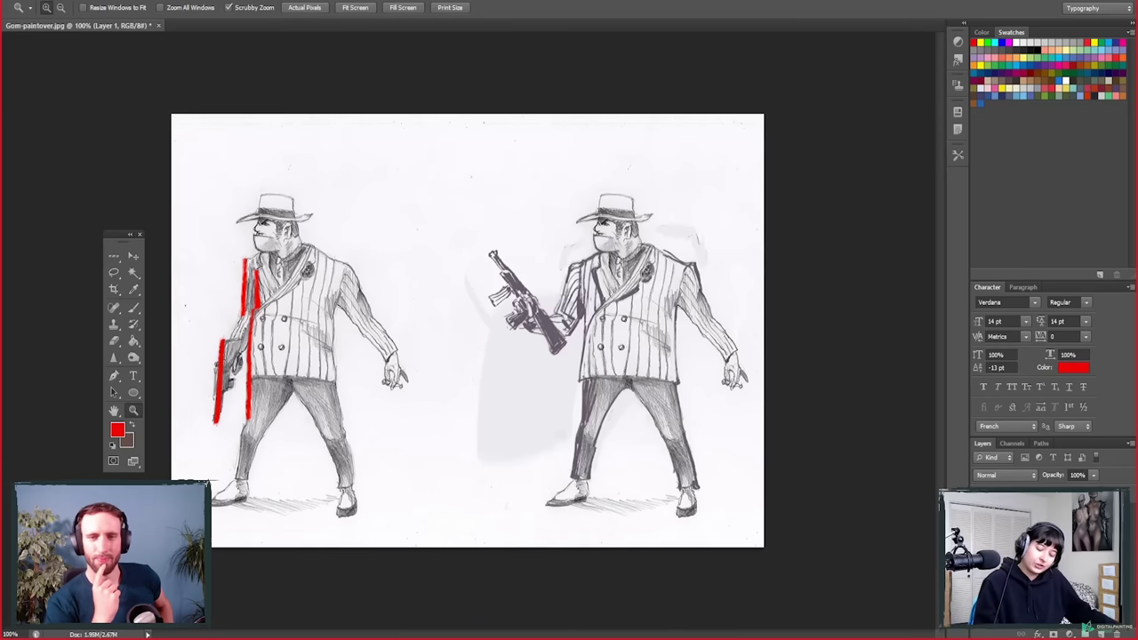
# Step: Undo the red marks over the arm and gun in the original gangster sketch and get ready to paint
pyautogui.hotkey('ctrl', 'z')
pyautogui.press('b')
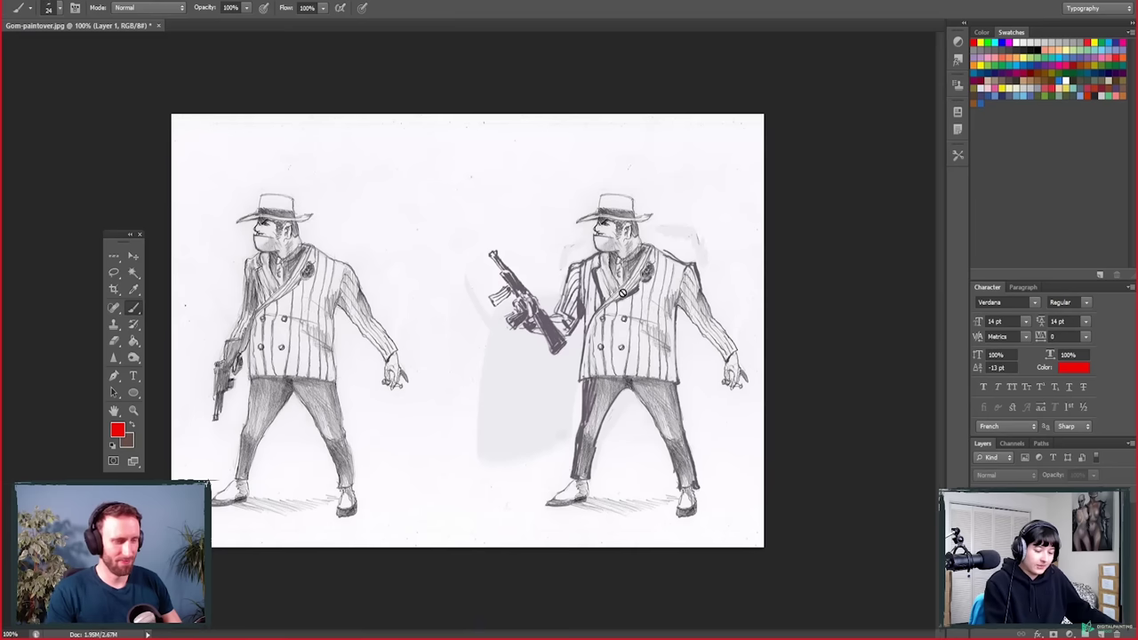
# Step: On a new layer, mark the paintover's gun arm, the original's sloping rear shoulder with an arrow, and the original's gun in red
pyautogui.hotkey('ctrl', 'shift', 'alt', 'n')
pyautogui.moveTo(596, 255)
pyautogui.mouseDown()
pyautogui.moveTo(563, 266)
pyautogui.moveTo(551, 304)
pyautogui.mouseUp()
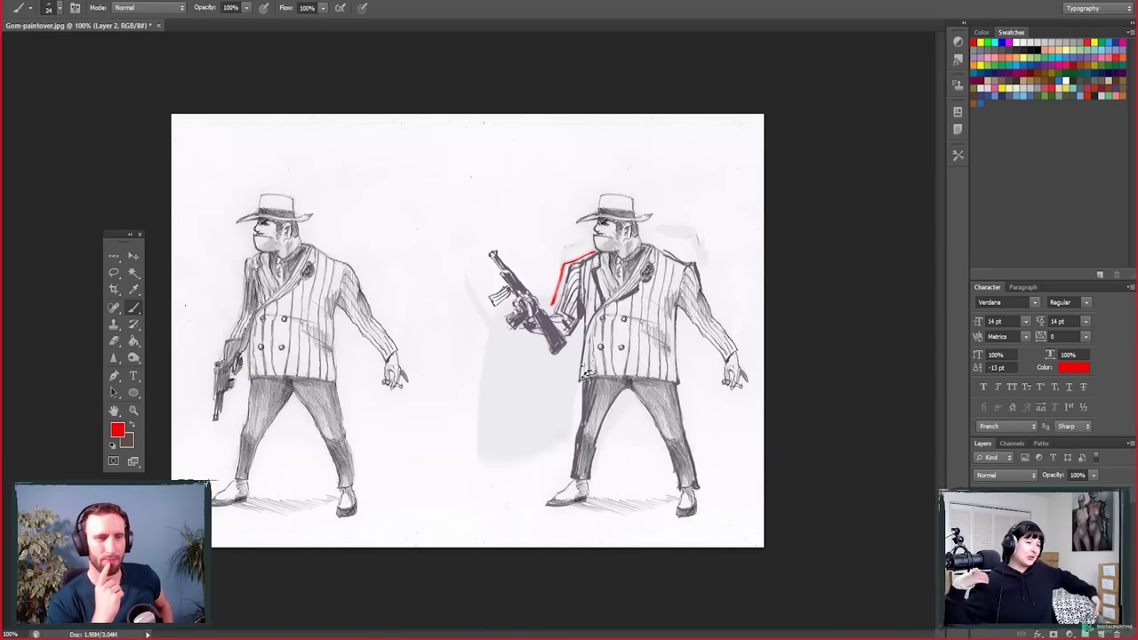
pyautogui.moveTo(313, 231)
pyautogui.mouseDown()
pyautogui.moveTo(372, 260)
pyautogui.moveTo(396, 290)
pyautogui.mouseUp()
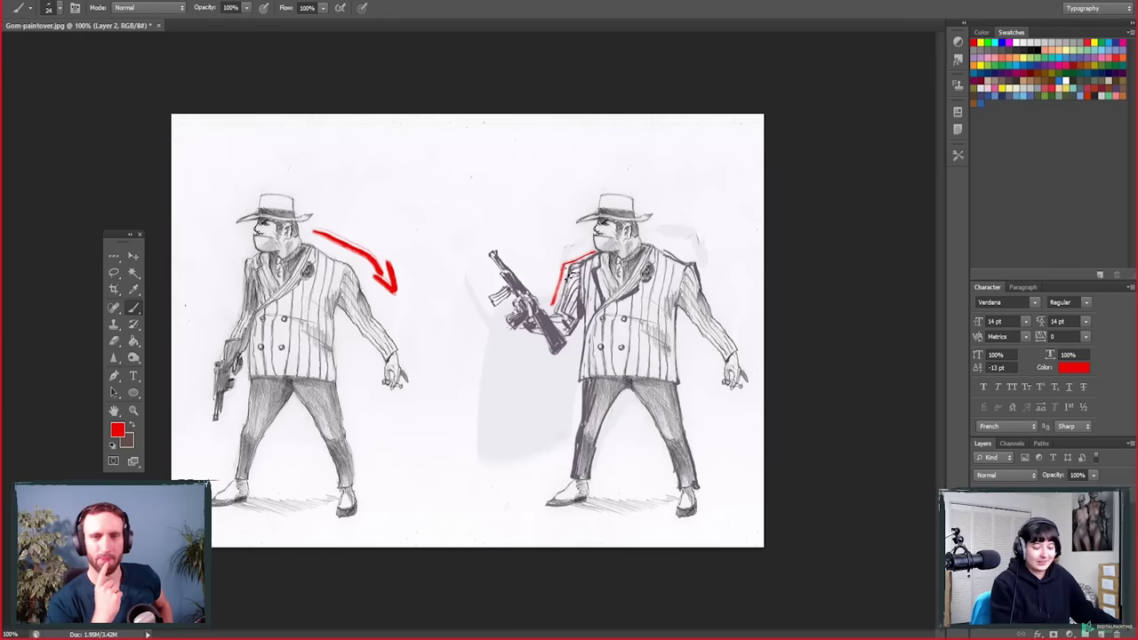
pyautogui.moveTo(582, 325)
pyautogui.mouseDown()
pyautogui.moveTo(559, 359)
pyautogui.moveTo(513, 339)
pyautogui.mouseUp()
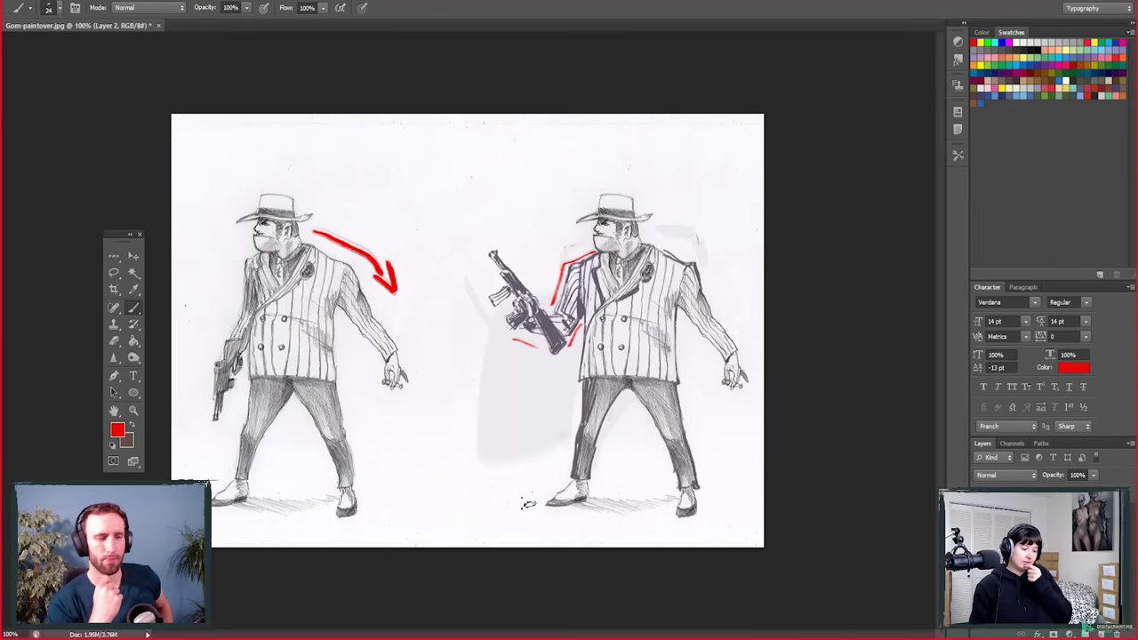
pyautogui.moveTo(210, 347); pyautogui.dragTo(211, 416)
pyautogui.moveTo(248, 368); pyautogui.dragTo(247, 413)
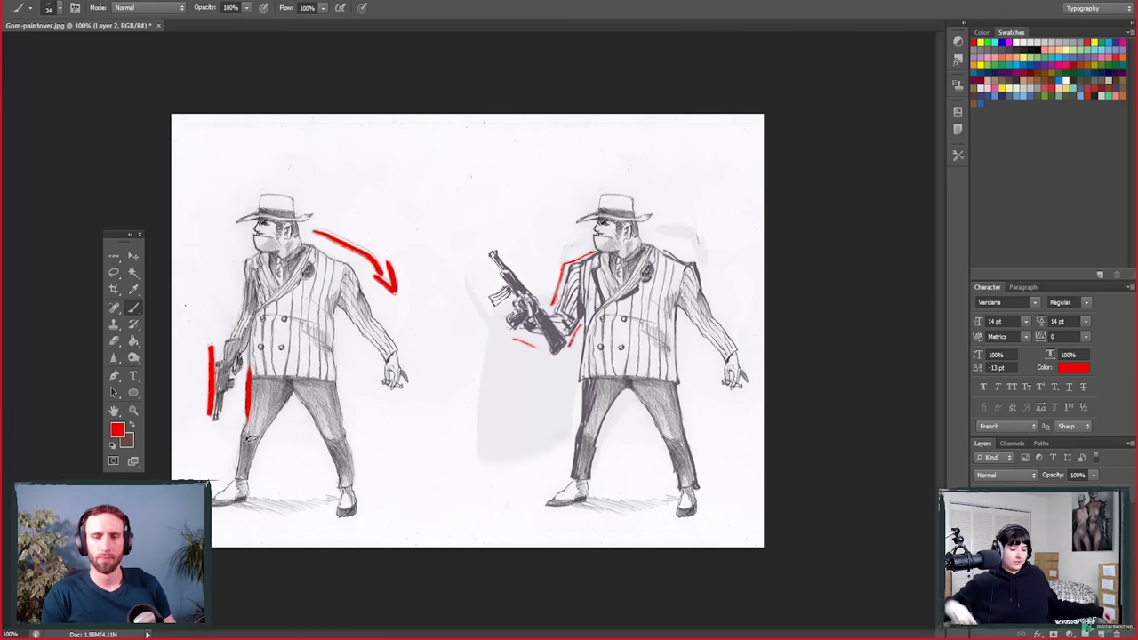
# Step: Replace the marked-up layer with a new one and trace the jacket front and upper thigh edges in red on both gangsters
pyautogui.press('Delete')
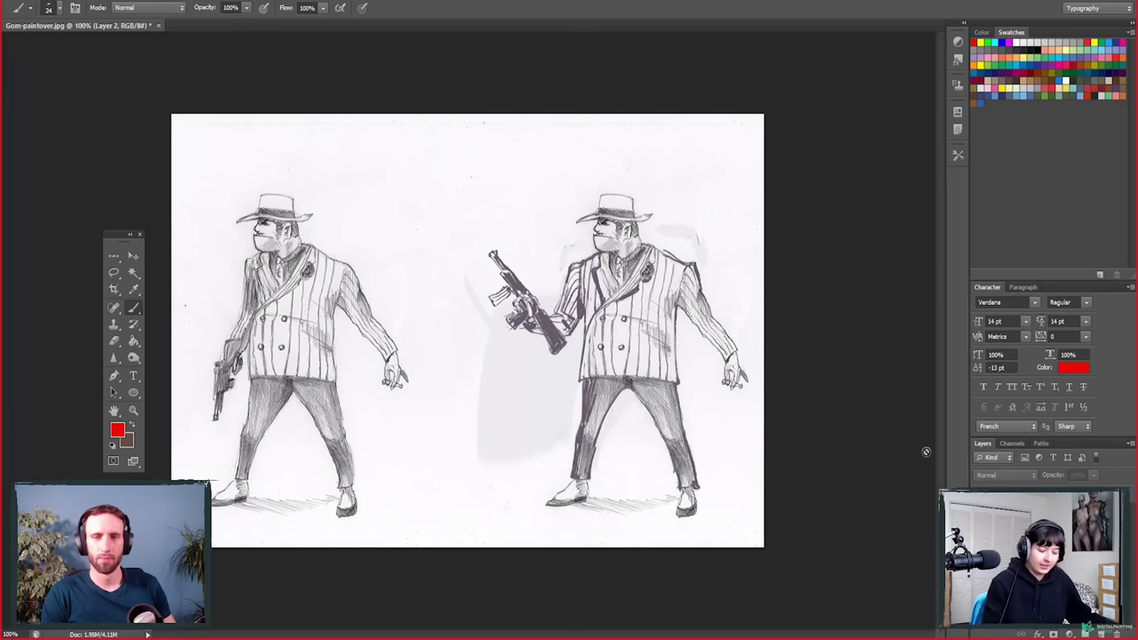
pyautogui.click(1023, 507)
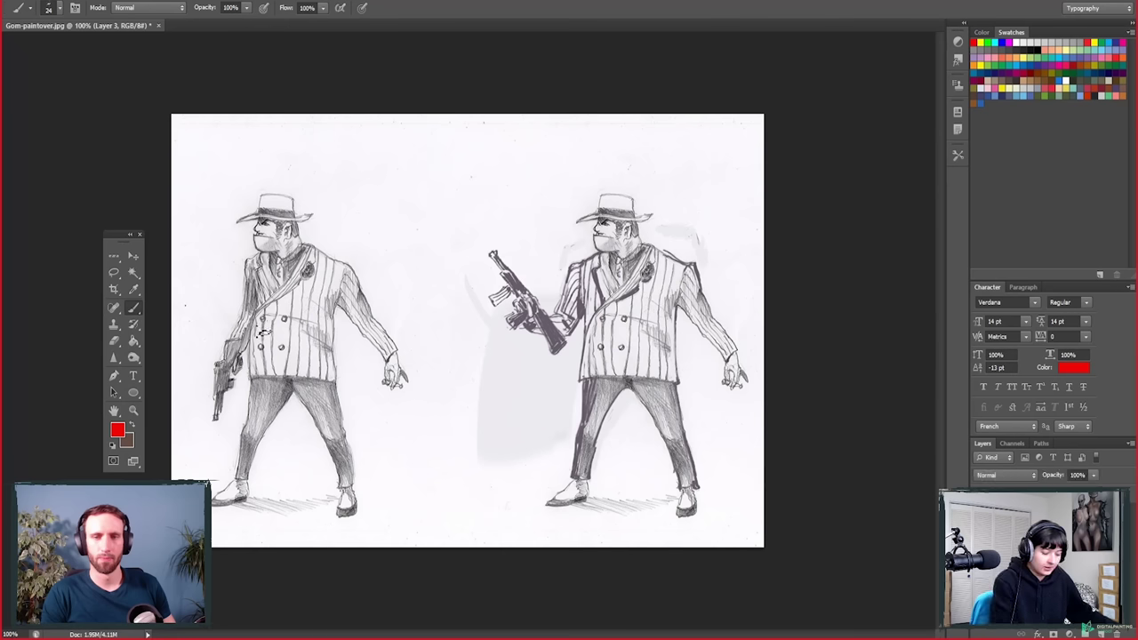
pyautogui.moveTo(252, 322)
pyautogui.mouseDown()
pyautogui.moveTo(248, 419)
pyautogui.moveTo(252, 391)
pyautogui.mouseUp()
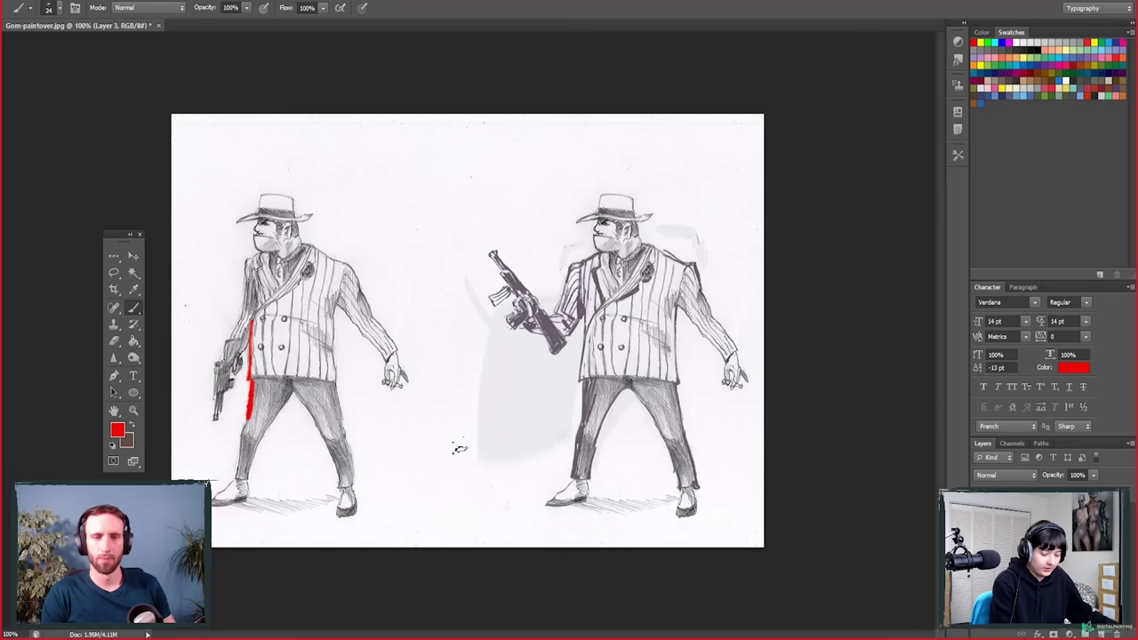
pyautogui.moveTo(584, 382)
pyautogui.mouseDown()
pyautogui.moveTo(581, 425)
pyautogui.moveTo(588, 380)
pyautogui.mouseUp()
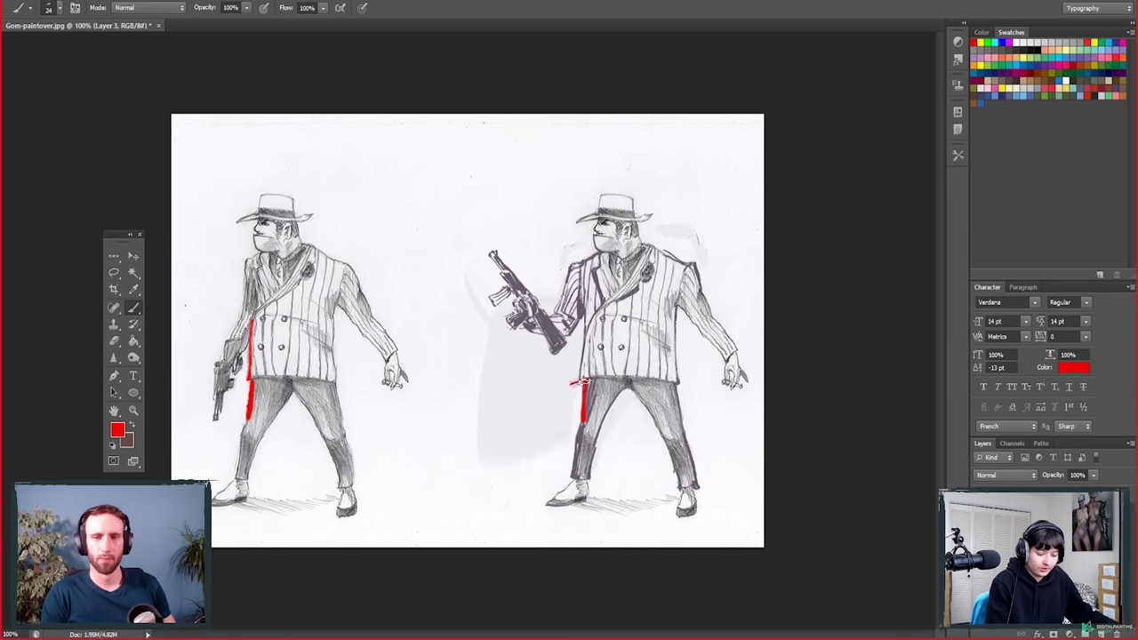
pyautogui.moveTo(579, 323); pyautogui.dragTo(578, 384)
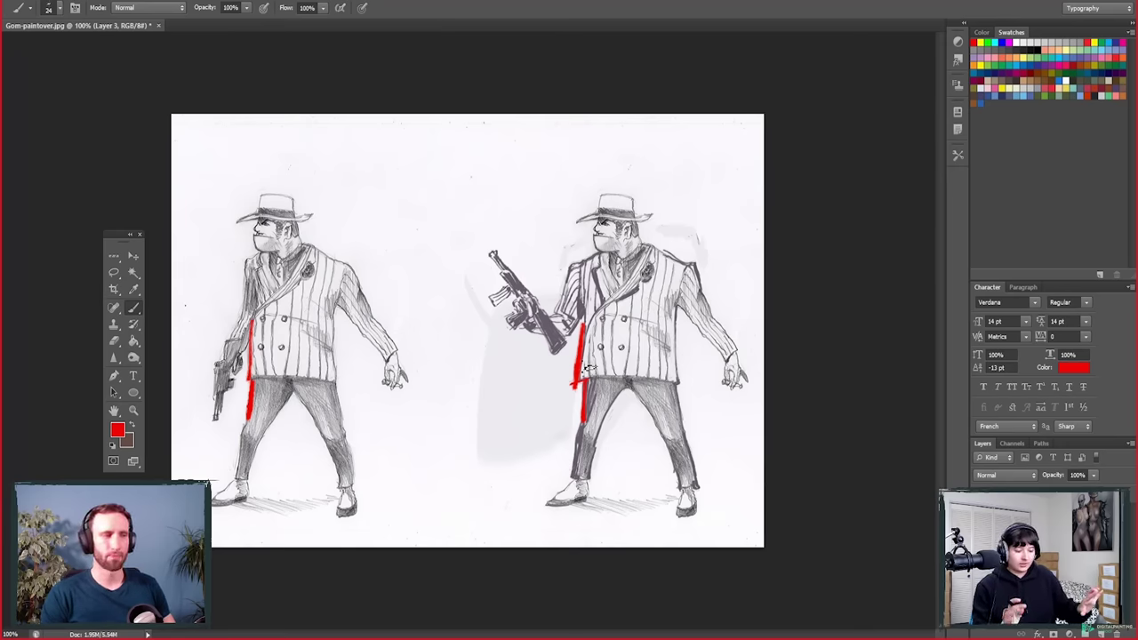
# Step: Trace the front leg's inner thigh curve in red on both gangsters and erase it from the original's leg
pyautogui.moveTo(633, 391); pyautogui.dragTo(603, 441)
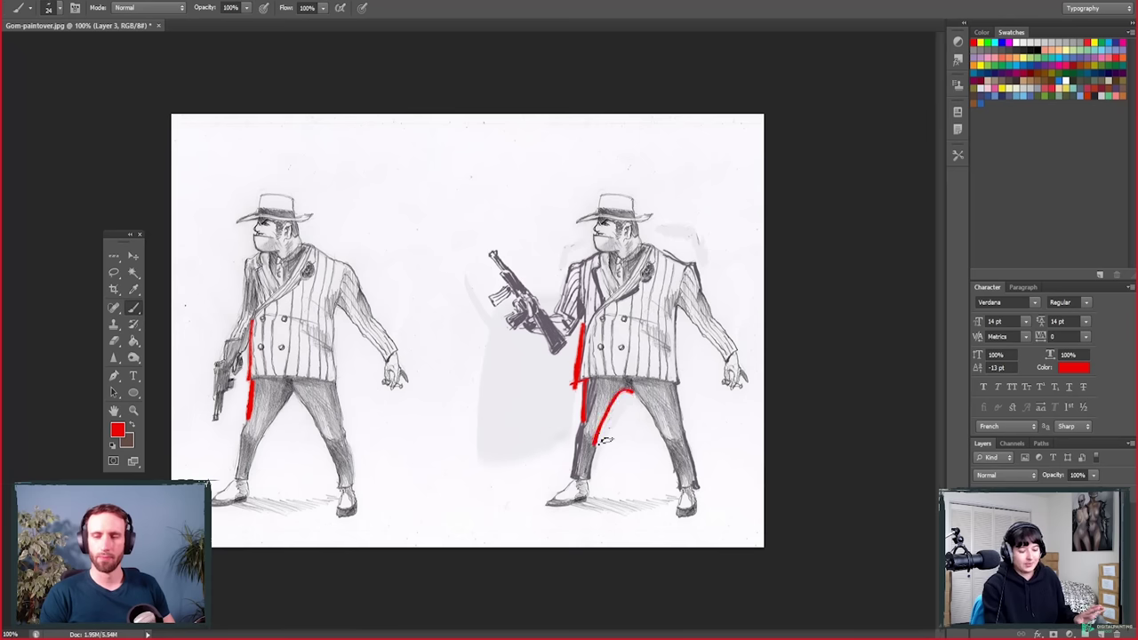
pyautogui.moveTo(290, 392); pyautogui.dragTo(260, 449)
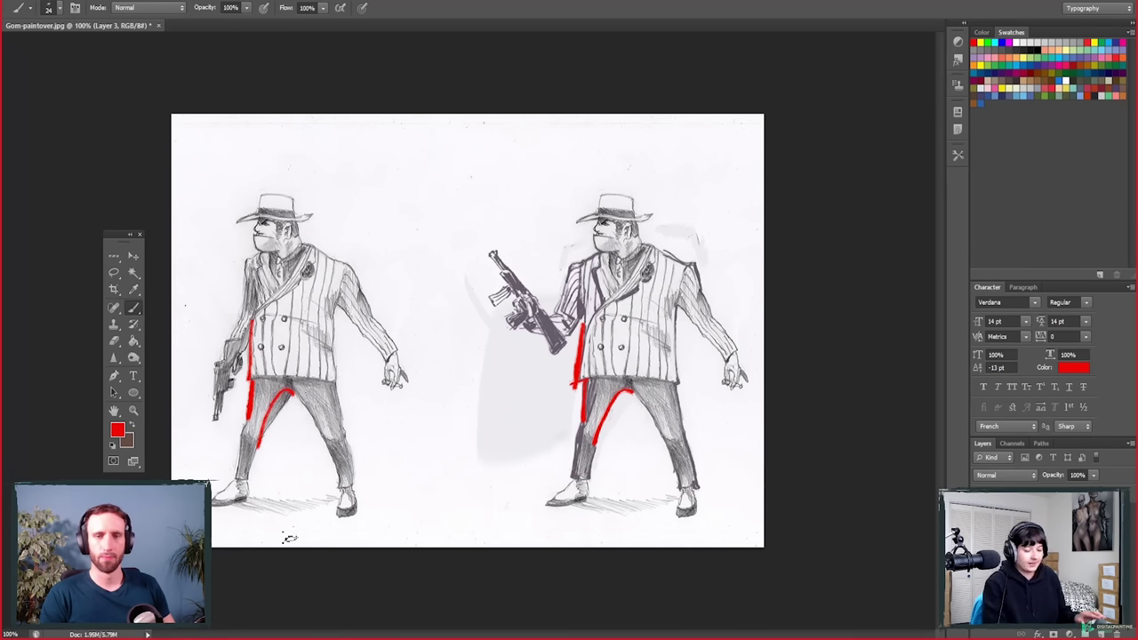
pyautogui.press('e')
pyautogui.moveTo(284, 394); pyautogui.dragTo(305, 446)
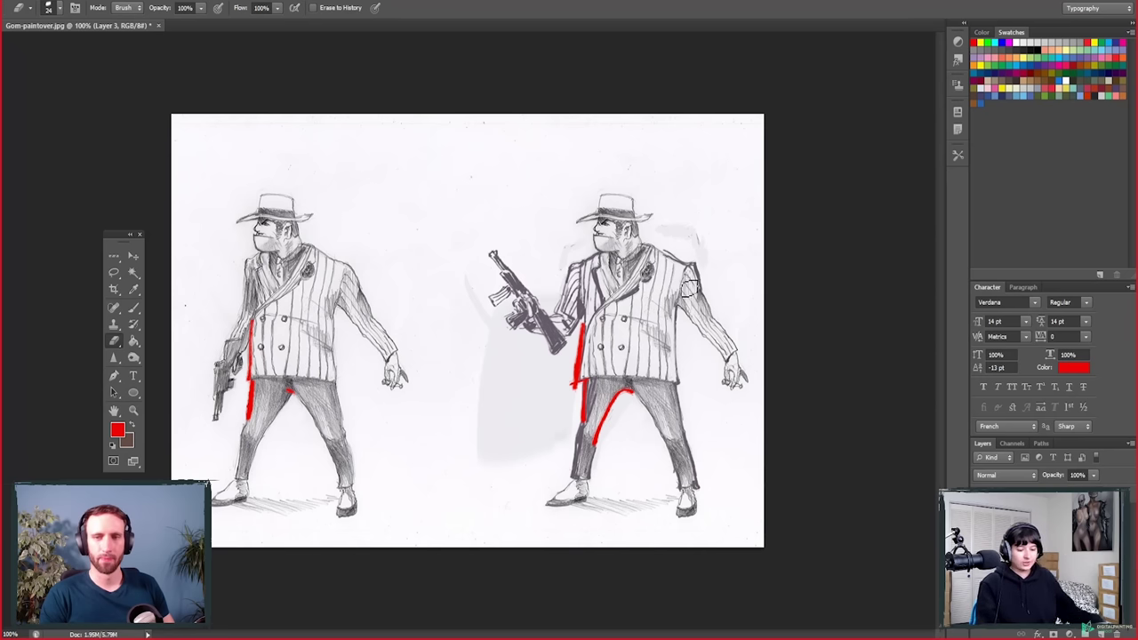
# Step: Outline both shoulders in red on the original gangster and on the paintover
pyautogui.press('b')
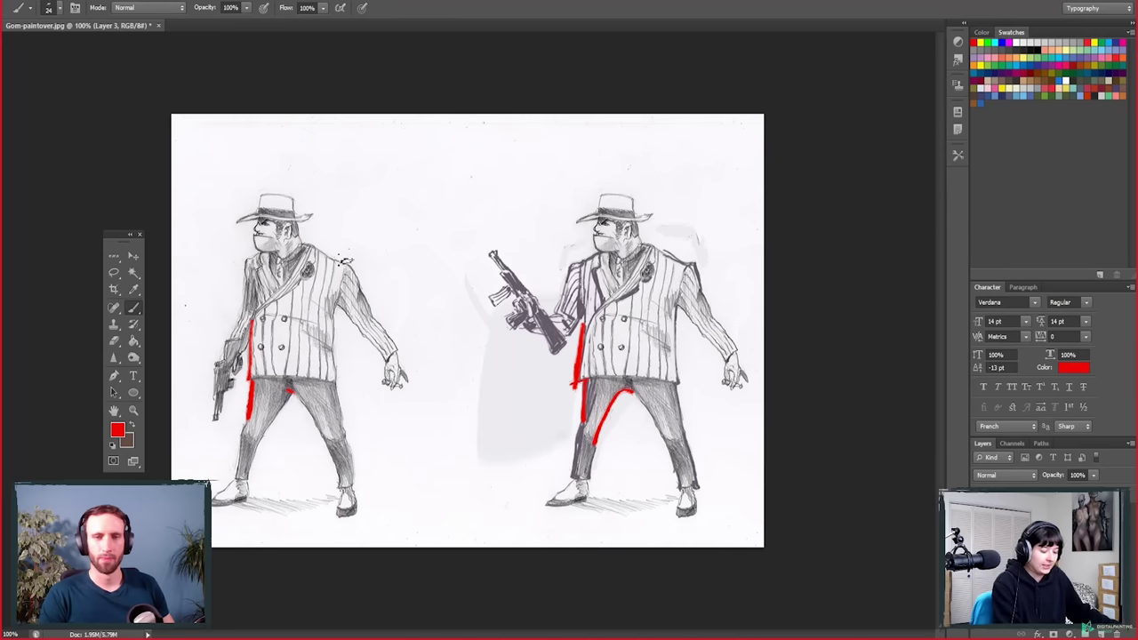
pyautogui.moveTo(336, 258); pyautogui.dragTo(367, 269)
pyautogui.moveTo(256, 255)
pyautogui.mouseDown()
pyautogui.moveTo(236, 262)
pyautogui.moveTo(238, 278)
pyautogui.mouseUp()
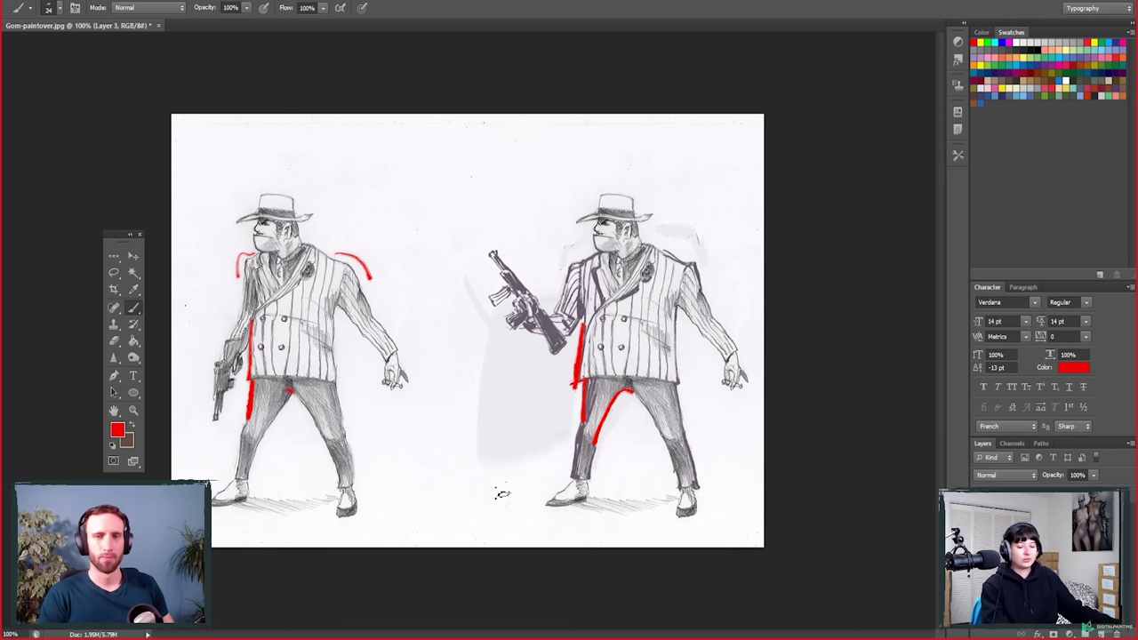
pyautogui.moveTo(668, 242); pyautogui.dragTo(712, 284)
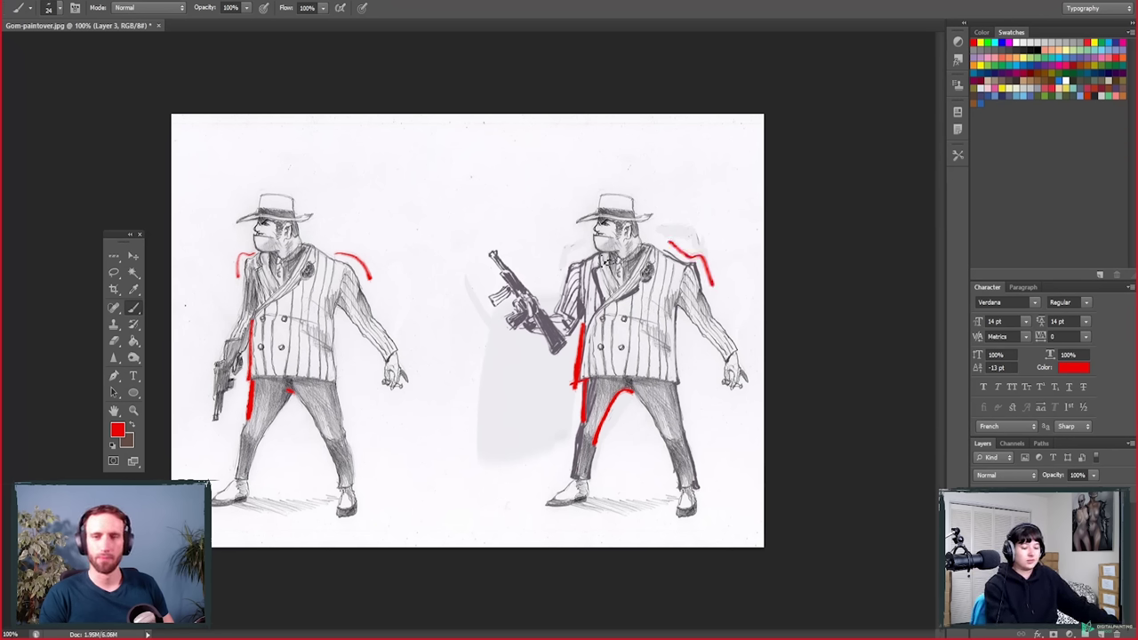
pyautogui.moveTo(592, 254)
pyautogui.mouseDown()
pyautogui.moveTo(565, 257)
pyautogui.moveTo(558, 288)
pyautogui.mouseUp()
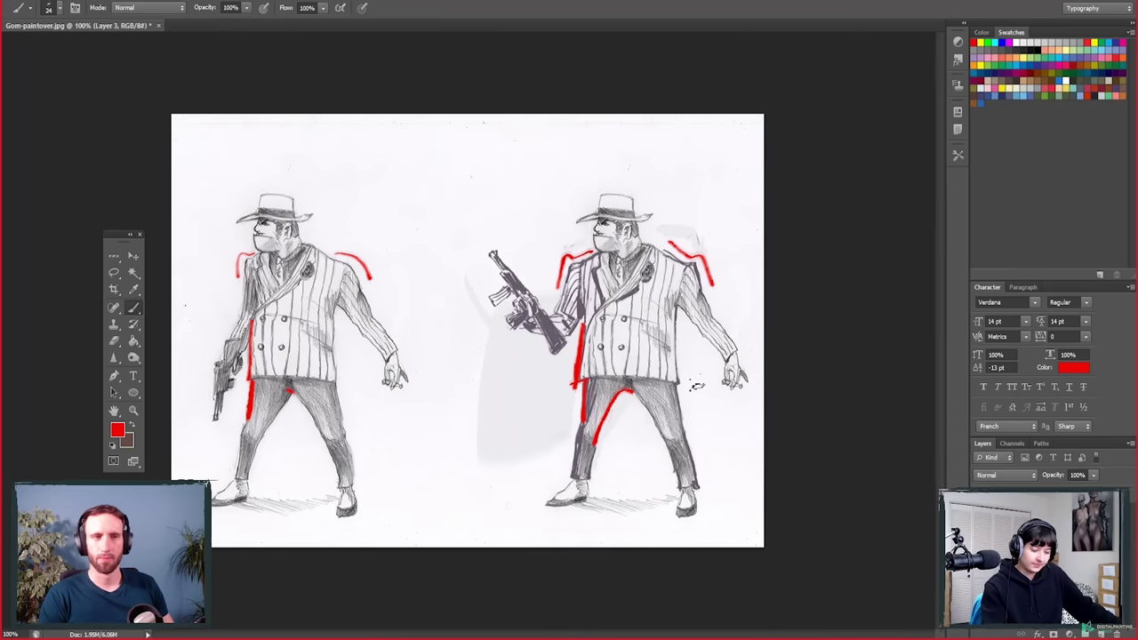
# Step: Trace the paintover's rear jacket and leg edge in red, and clear the red marks from the original's torso and legs
pyautogui.moveTo(682, 310)
pyautogui.mouseDown()
pyautogui.moveTo(684, 408)
pyautogui.moveTo(706, 487)
pyautogui.mouseUp()
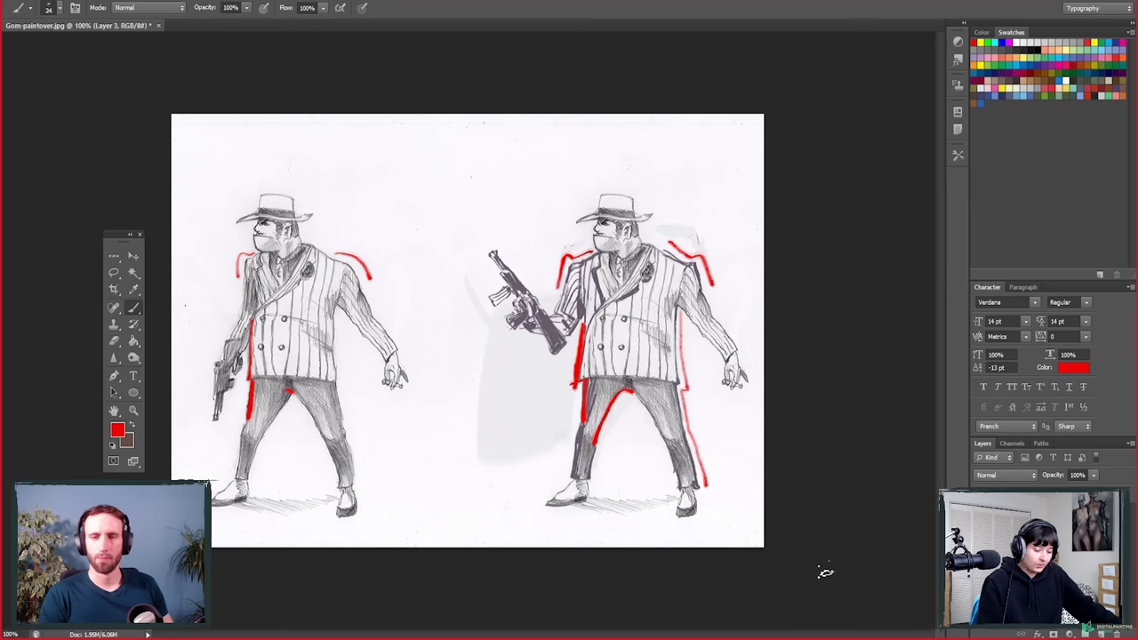
pyautogui.moveTo(336, 354)
pyautogui.mouseDown()
pyautogui.moveTo(347, 432)
pyautogui.moveTo(338, 346)
pyautogui.mouseUp()
pyautogui.press('e')
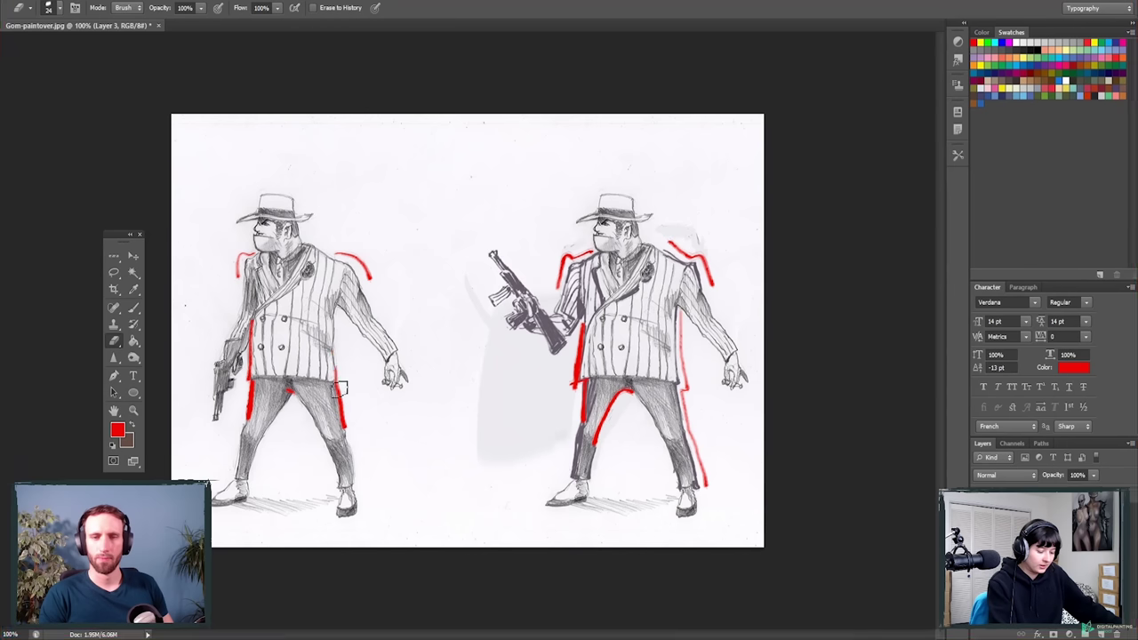
pyautogui.moveTo(256, 346); pyautogui.dragTo(249, 420)
pyautogui.click(295, 388)
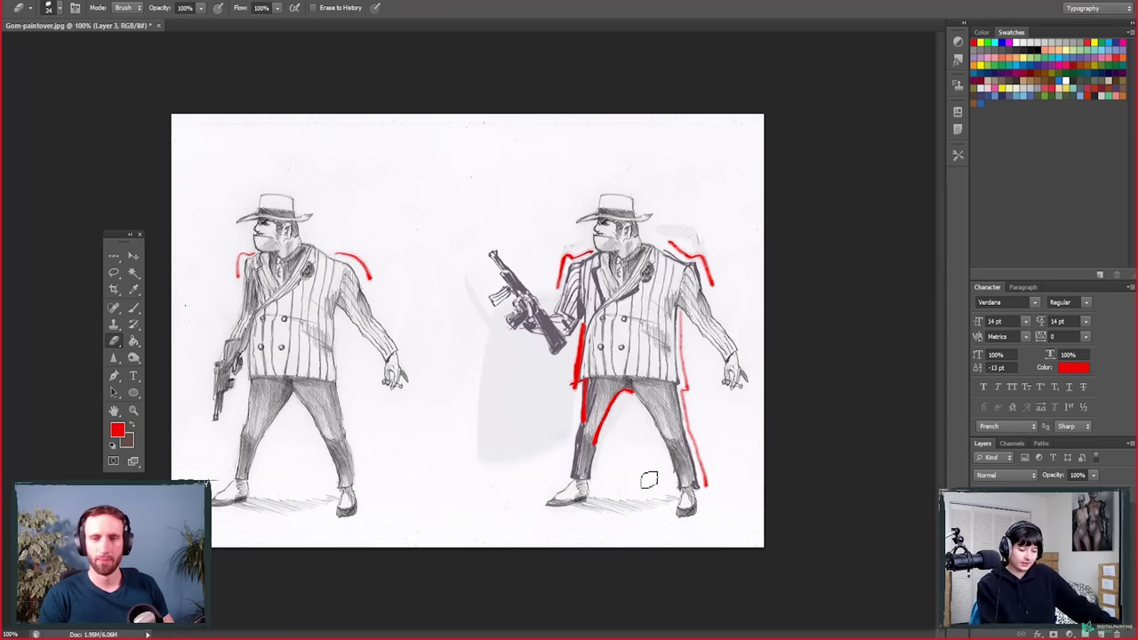
# Step: Mark the trouser cuffs at both ankles of the paintover gangster with small red curves
pyautogui.press('b')
pyautogui.moveTo(564, 461)
pyautogui.mouseDown()
pyautogui.moveTo(562, 480)
pyautogui.moveTo(601, 480)
pyautogui.mouseUp()
pyautogui.moveTo(673, 473); pyautogui.dragTo(671, 487)
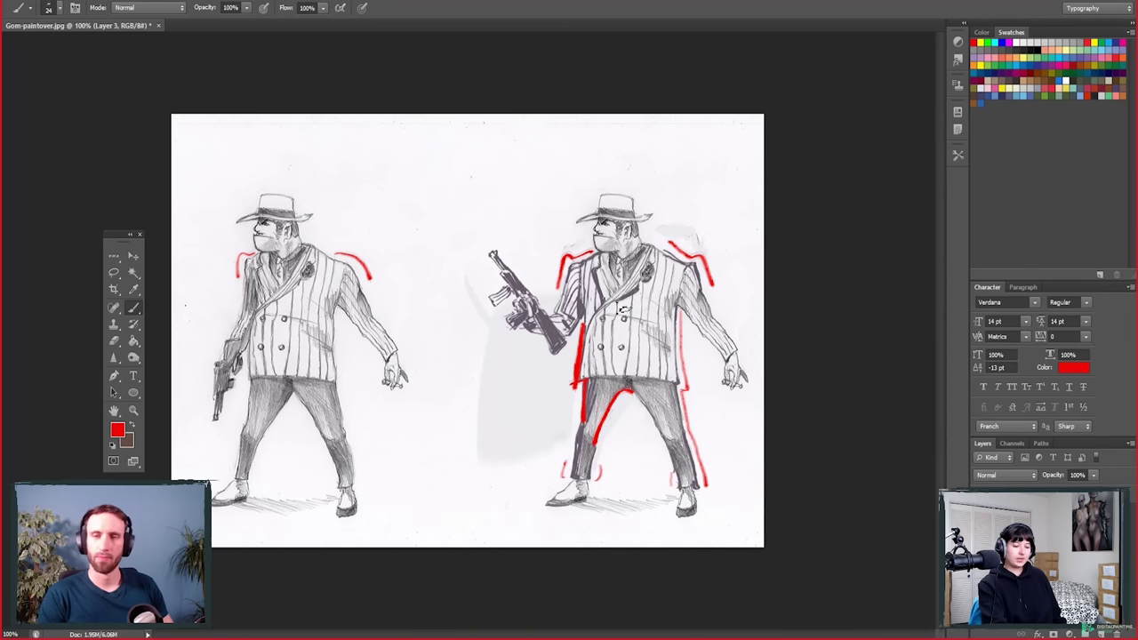
# Step: Mark the lapel edges on the paintover's jacket in red and thin the strokes with the Eraser
pyautogui.moveTo(638, 286); pyautogui.dragTo(612, 309)
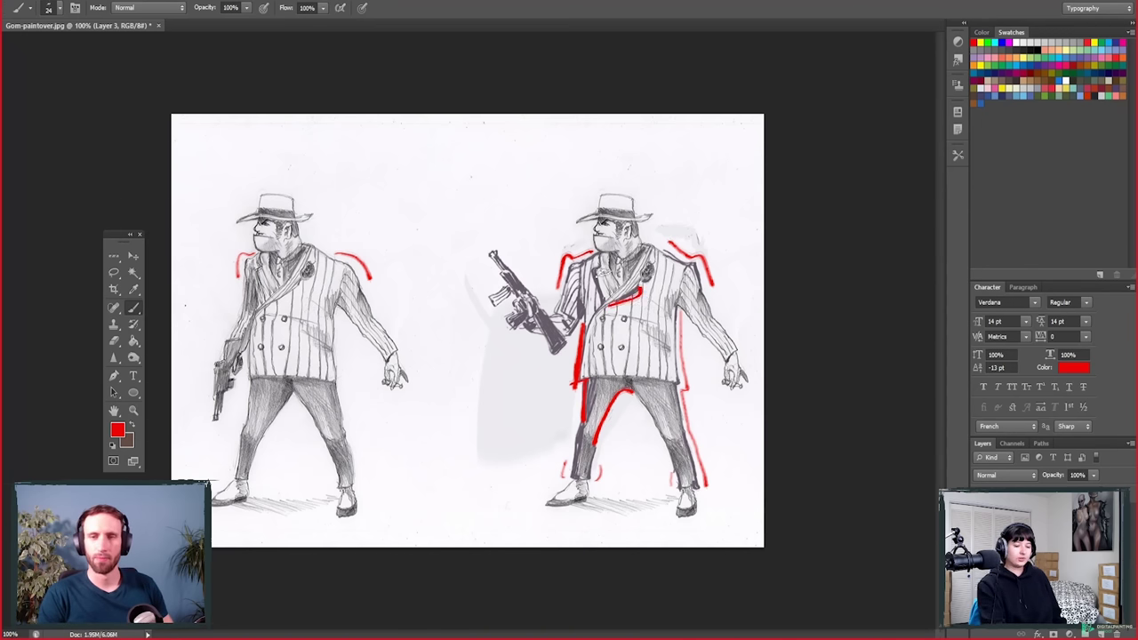
pyautogui.moveTo(594, 270); pyautogui.dragTo(616, 307)
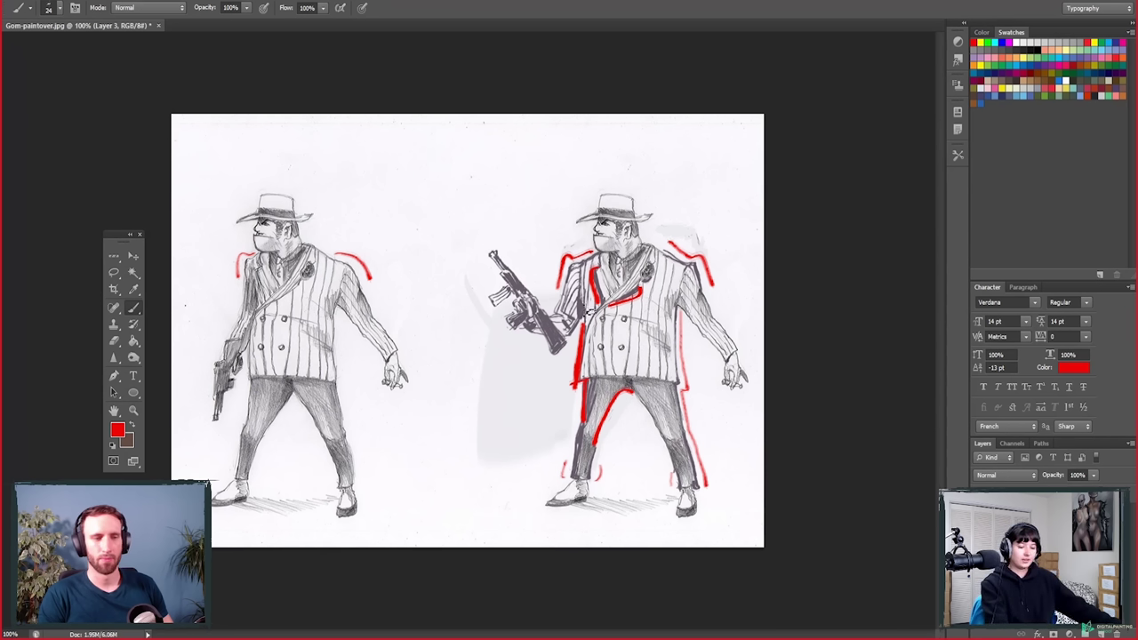
pyautogui.press('e')
pyautogui.moveTo(580, 340)
pyautogui.mouseDown()
pyautogui.moveTo(580, 306)
pyautogui.moveTo(581, 326)
pyautogui.moveTo(639, 293)
pyautogui.moveTo(624, 310)
pyautogui.moveTo(659, 299)
pyautogui.moveTo(601, 283)
pyautogui.mouseUp()
# Step: Mark the front lapel line on the original gangster's jacket in red and erase it
pyautogui.press('b')
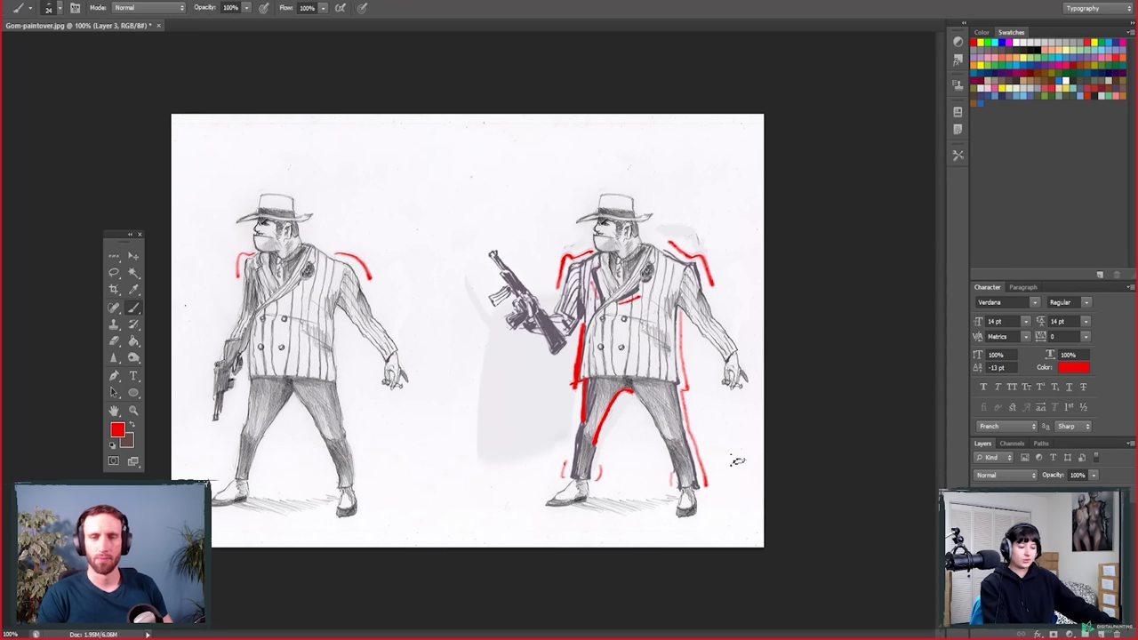
pyautogui.moveTo(253, 262); pyautogui.dragTo(257, 311)
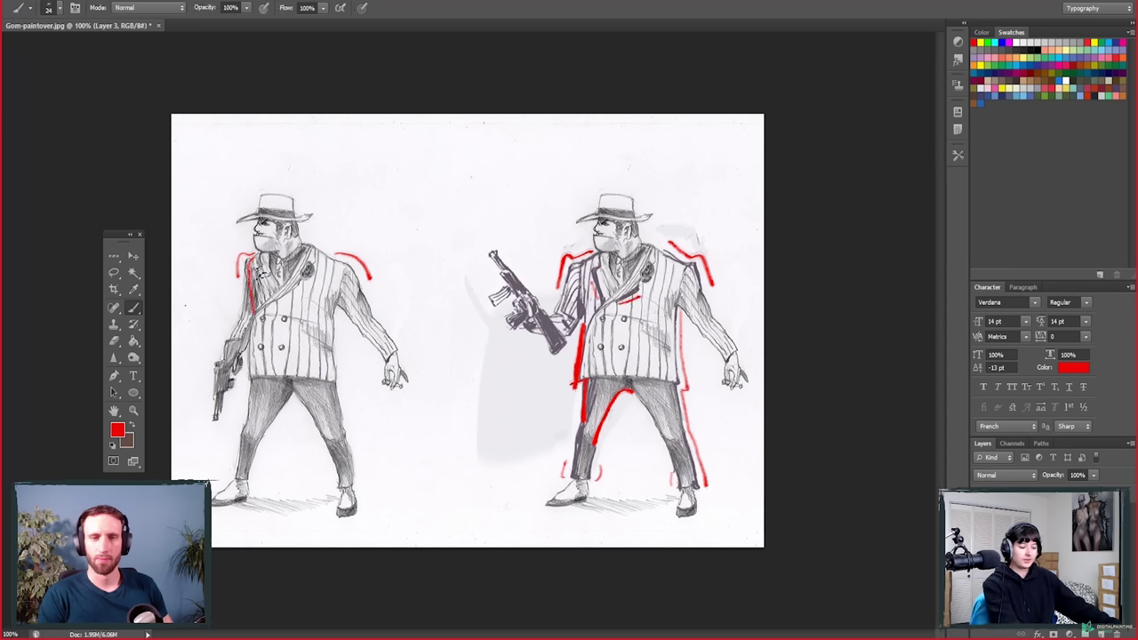
pyautogui.press('e')
pyautogui.moveTo(253, 258); pyautogui.dragTo(267, 312)
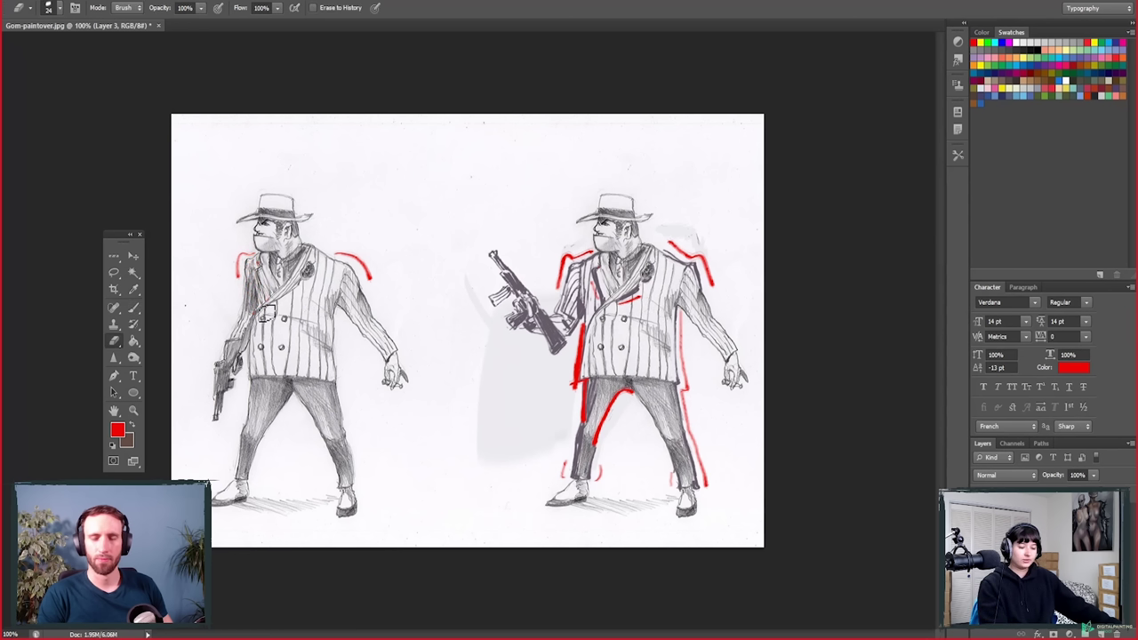
# Step: Trace the rear edge of the original's jacket in red and close Gom-paintover.jpg without saving
pyautogui.press('b')
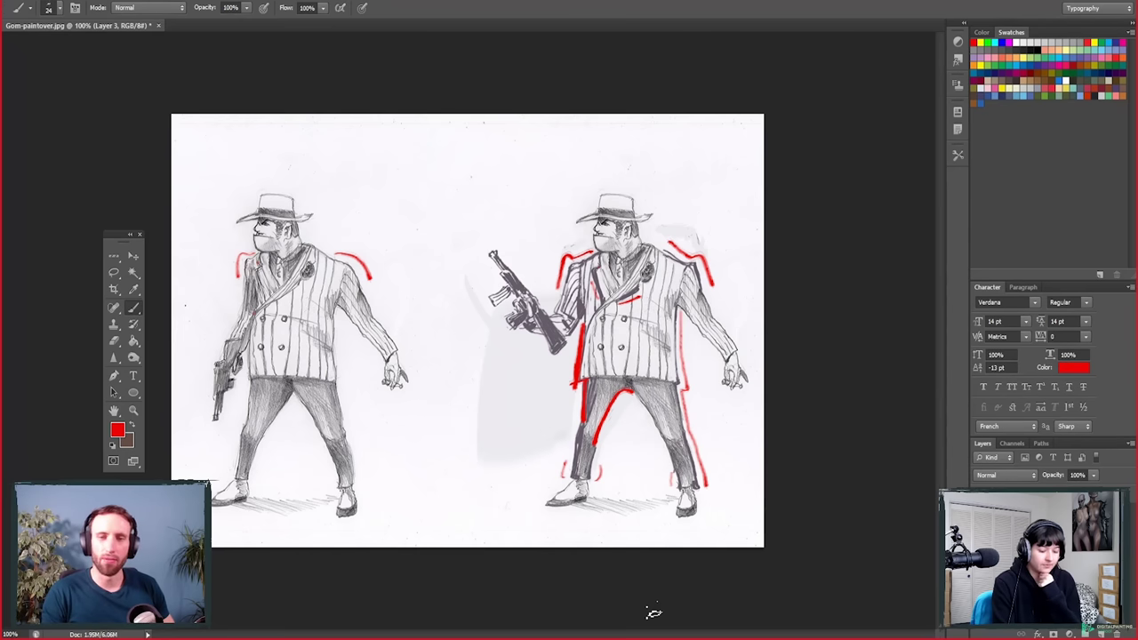
pyautogui.moveTo(338, 309); pyautogui.dragTo(343, 382)
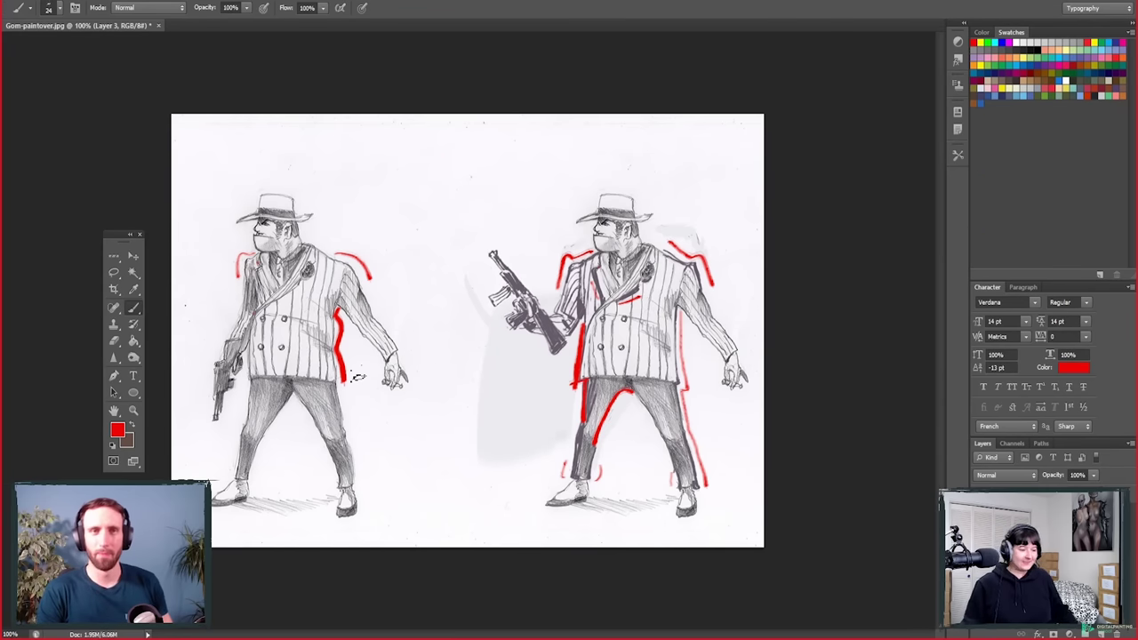
pyautogui.click(159, 26)
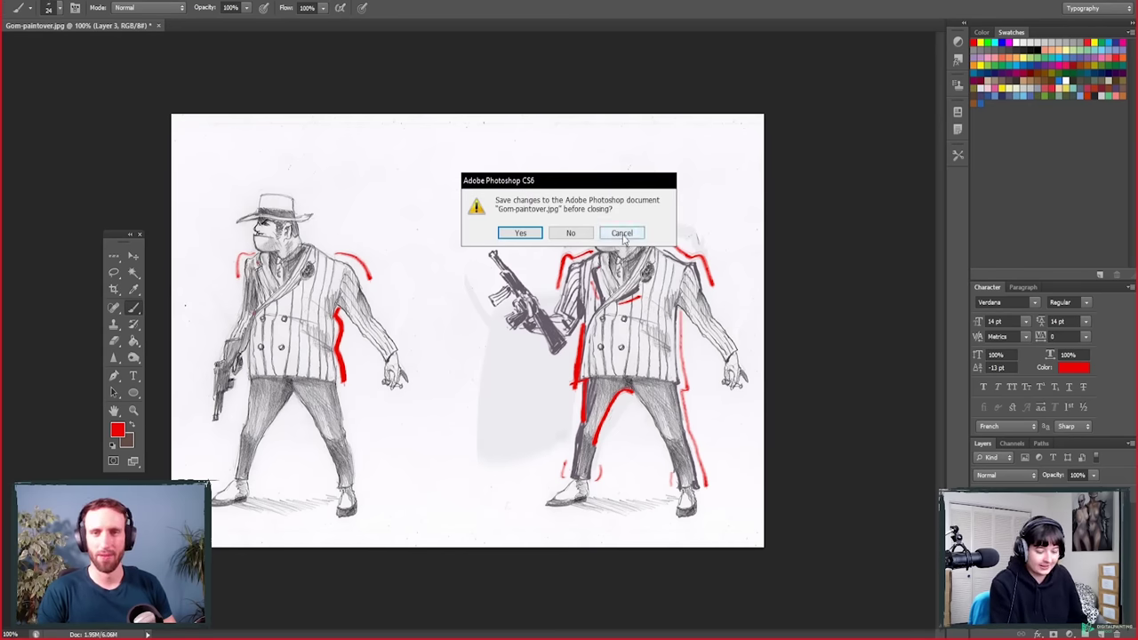
pyautogui.click(576, 235)
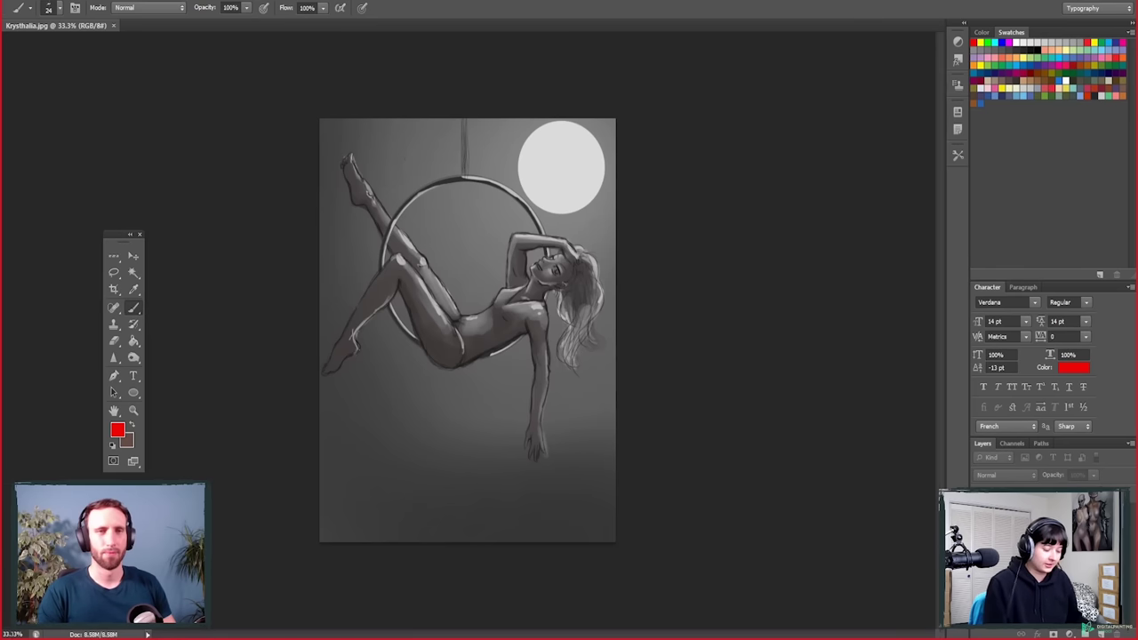
# Step: Enlarge Krysthalia.jpg and place the toolbox between the original and its paintover for a side-by-side comparison
pyautogui.click(133, 410)
pyautogui.click(462, 436)
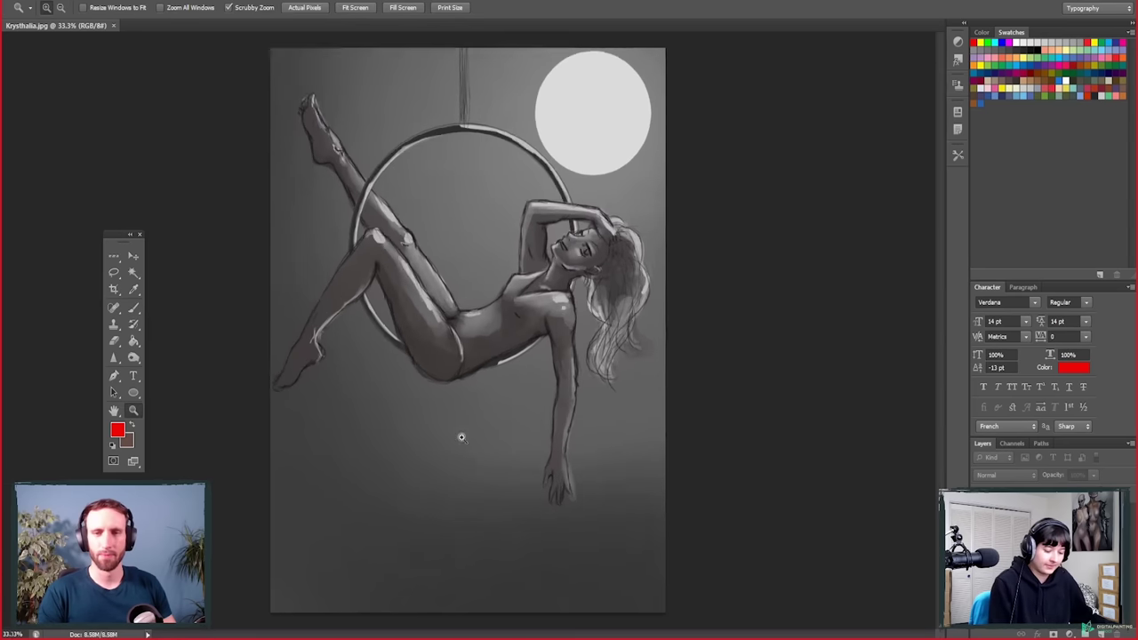
pyautogui.click(461, 437)
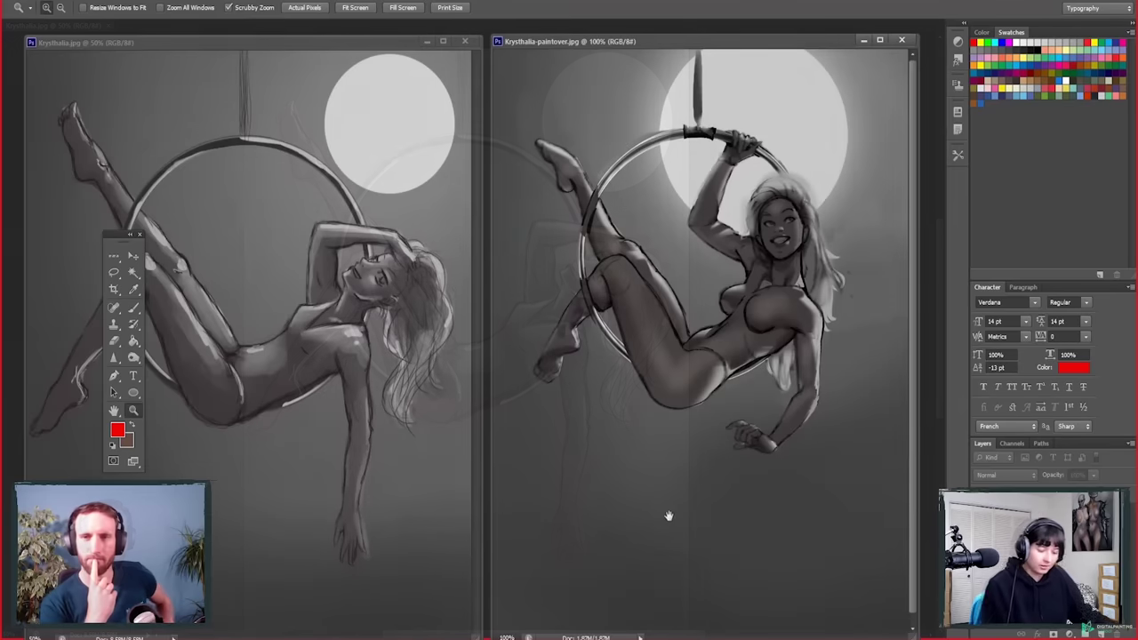
pyautogui.moveTo(111, 235); pyautogui.dragTo(479, 312)
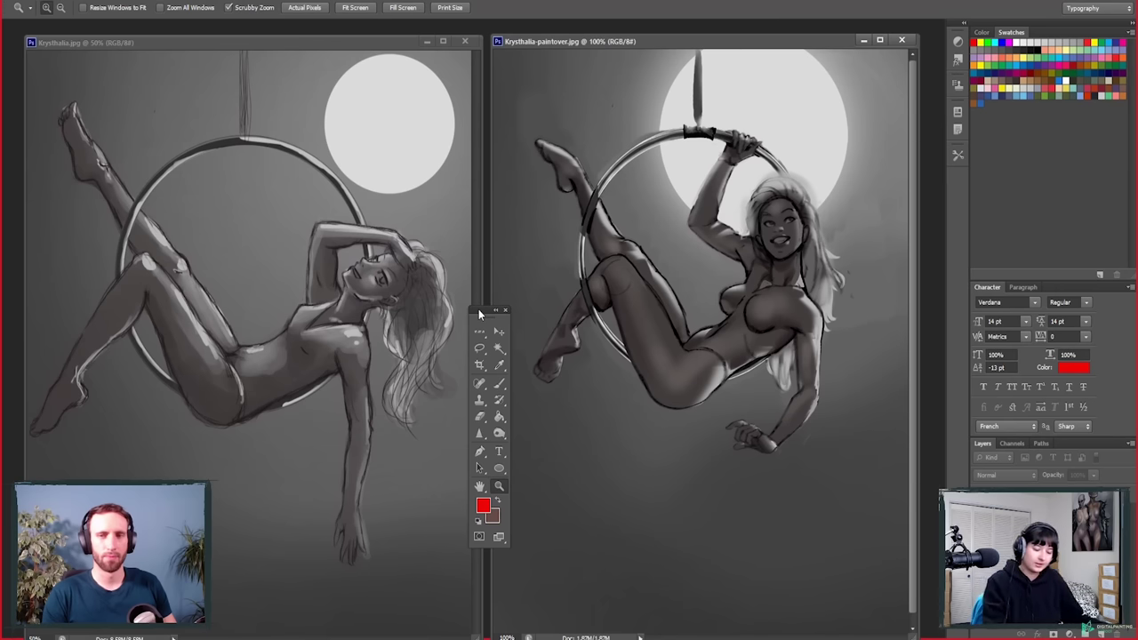
# Step: Draw red directional arrows along the bent lower leg and the hanging arm of the figure in Krysthalia-paintover.jpg
pyautogui.moveTo(585, 356); pyautogui.dragTo(615, 395)
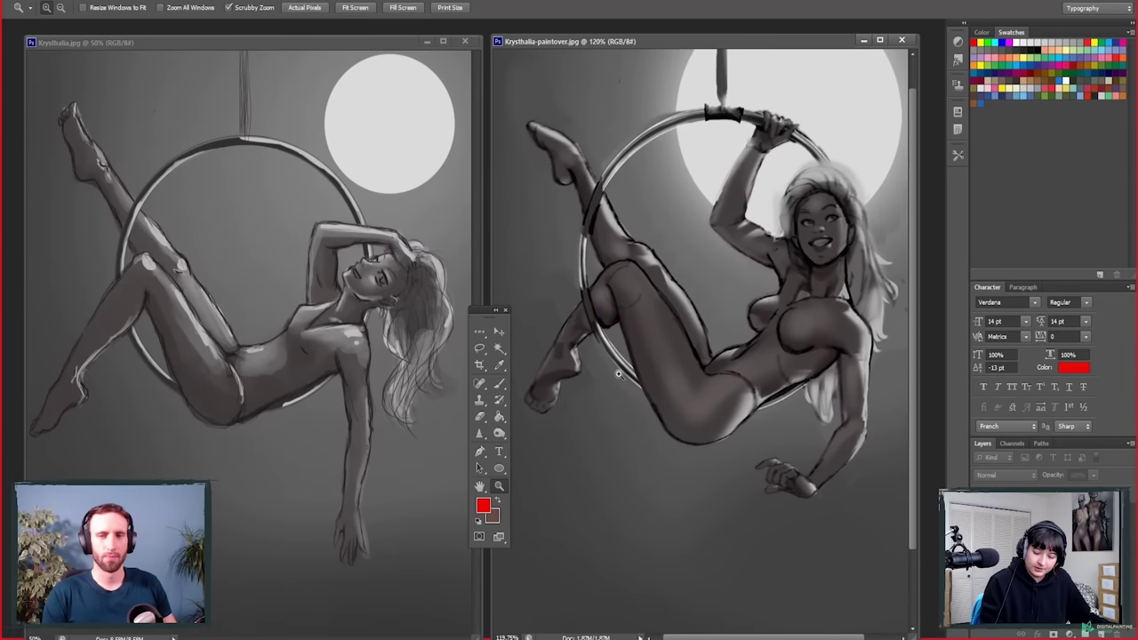
pyautogui.press('b')
pyautogui.moveTo(620, 281)
pyautogui.mouseDown()
pyautogui.moveTo(565, 443)
pyautogui.moveTo(574, 423)
pyautogui.mouseUp()
pyautogui.moveTo(768, 548); pyautogui.dragTo(734, 528)
pyautogui.moveTo(809, 307)
pyautogui.mouseDown()
pyautogui.moveTo(822, 355)
pyautogui.moveTo(694, 496)
pyautogui.moveTo(711, 504)
pyautogui.moveTo(732, 593)
pyautogui.mouseUp()
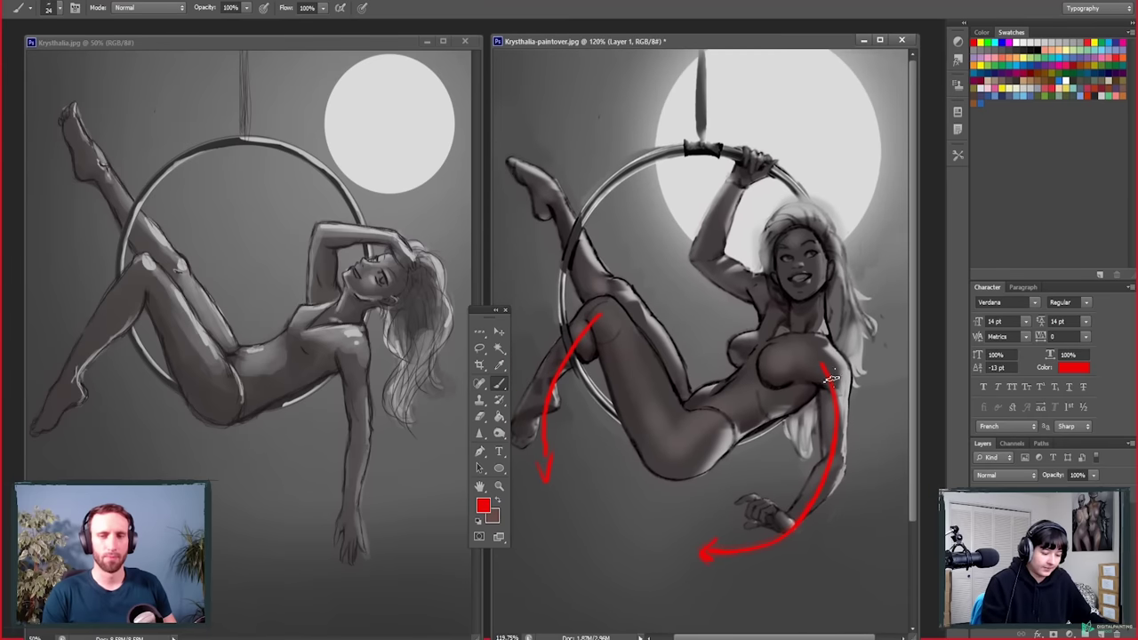
pyautogui.moveTo(627, 558); pyautogui.dragTo(637, 557)
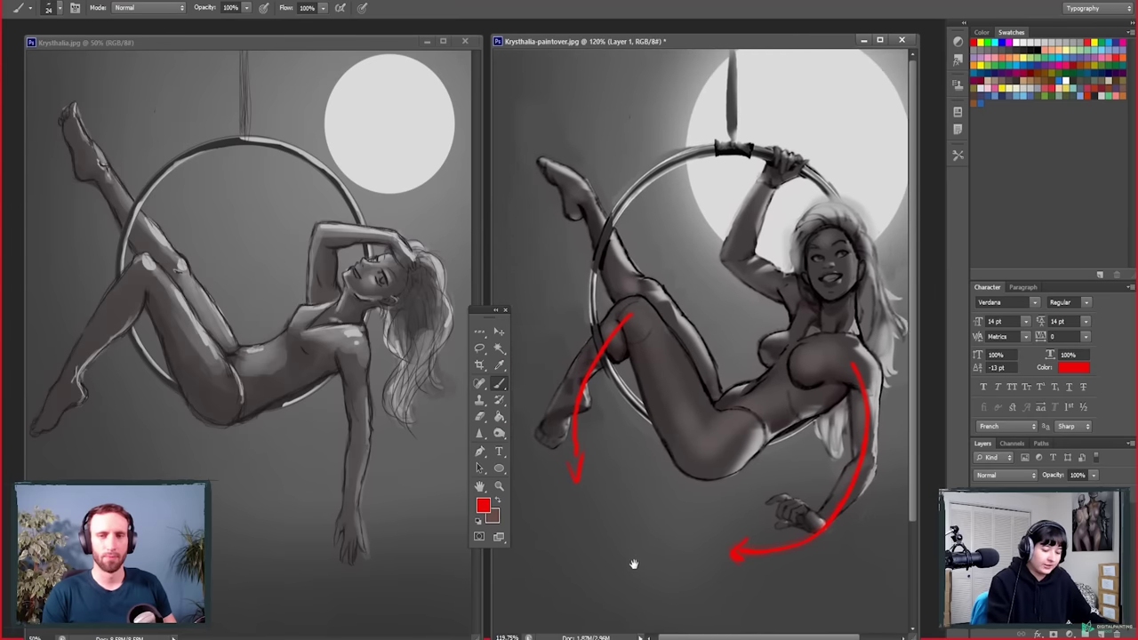
pyautogui.moveTo(634, 265); pyautogui.dragTo(523, 162)
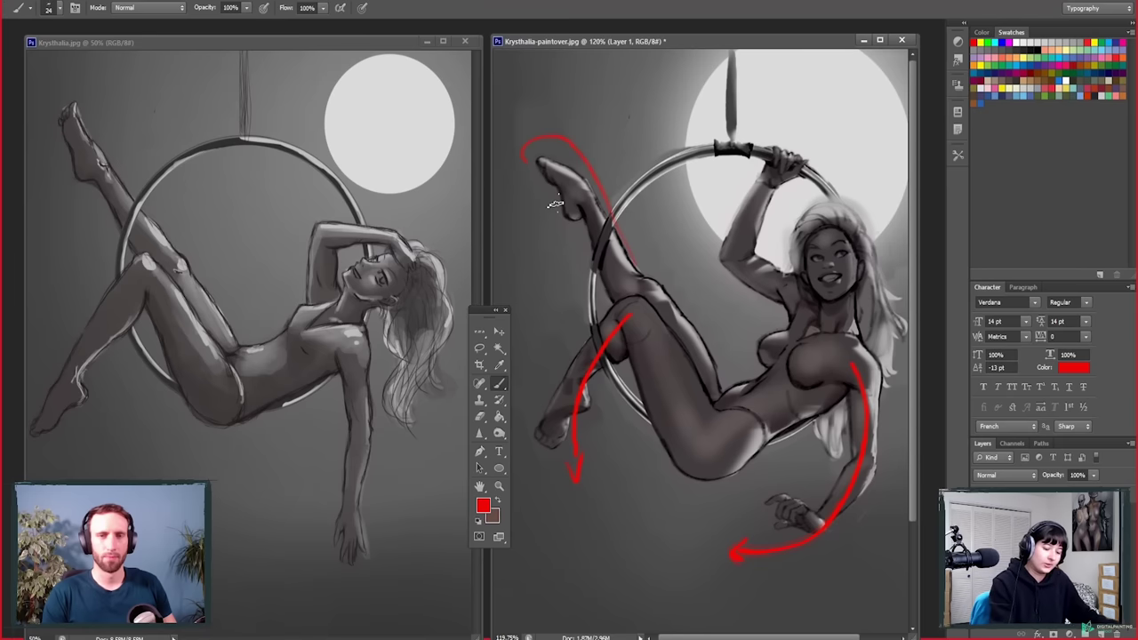
pyautogui.press('e')
pyautogui.moveTo(528, 152)
pyautogui.mouseDown()
pyautogui.moveTo(577, 160)
pyautogui.moveTo(625, 246)
pyautogui.mouseUp()
pyautogui.press('b')
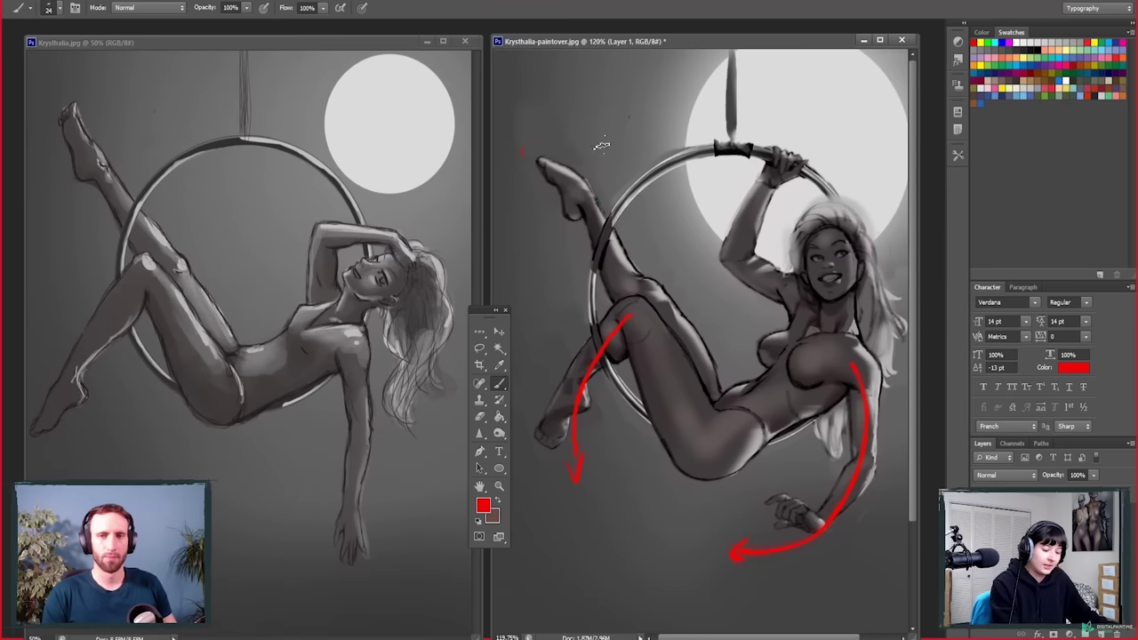
pyautogui.press('e')
pyautogui.press('b')
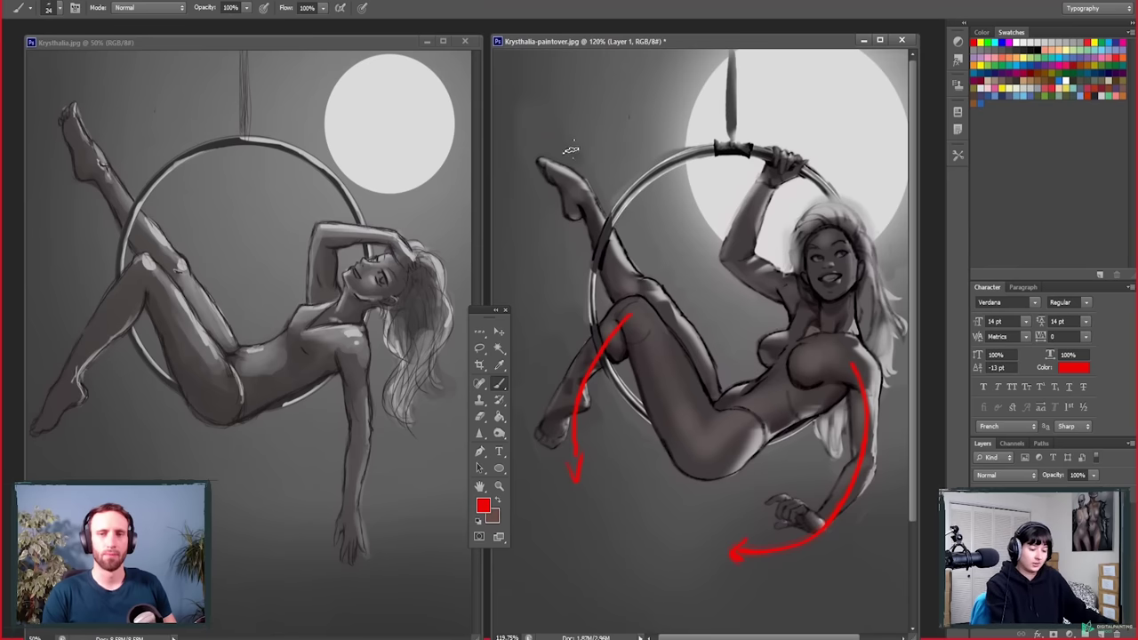
# Step: Draw a short red arrow over the raised foot in Krysthalia-paintover.jpg, pointing toward the toes
pyautogui.moveTo(591, 176); pyautogui.dragTo(563, 152)
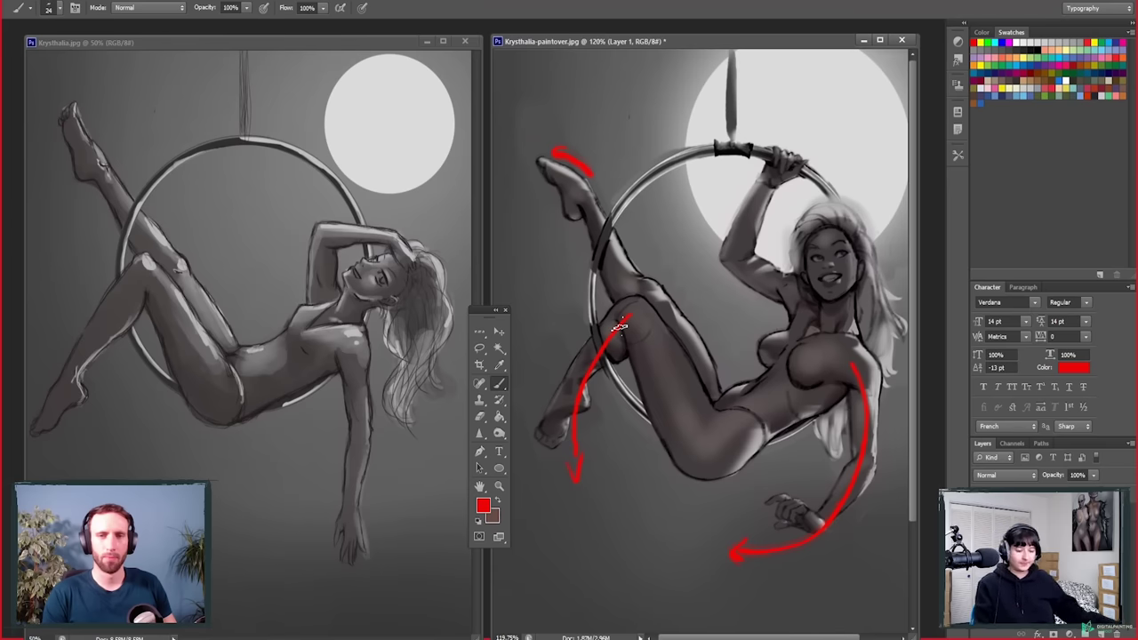
pyautogui.hscroll(3, 640, 542)
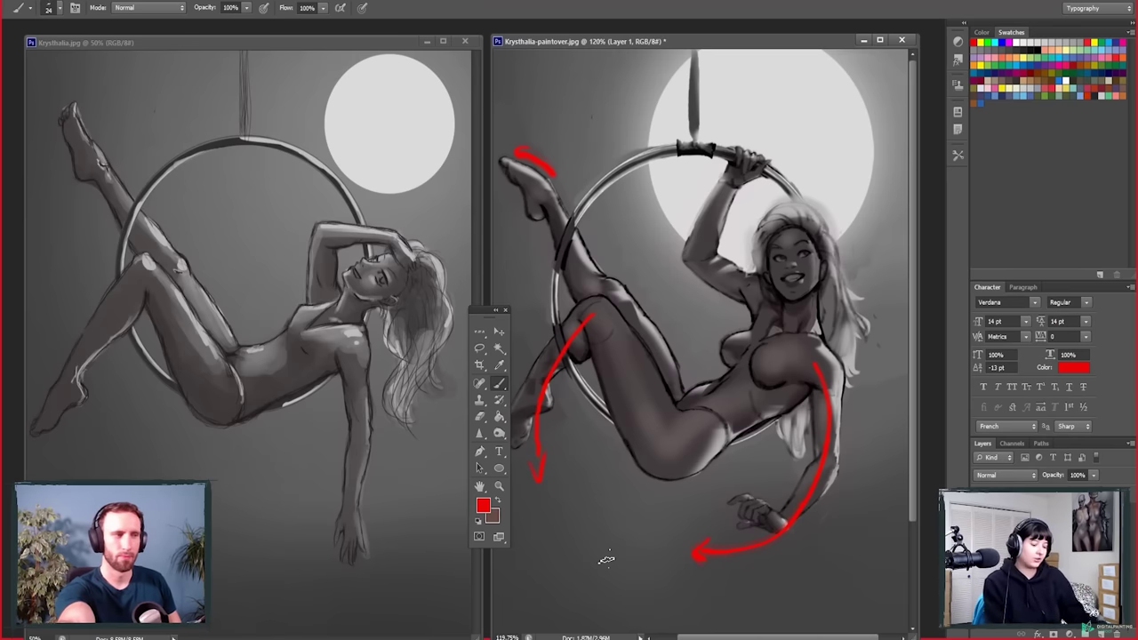
# Step: Add a new layer to Krysthalia.jpg and draw short red marks around the moon's edge on several sides
pyautogui.click(331, 426)
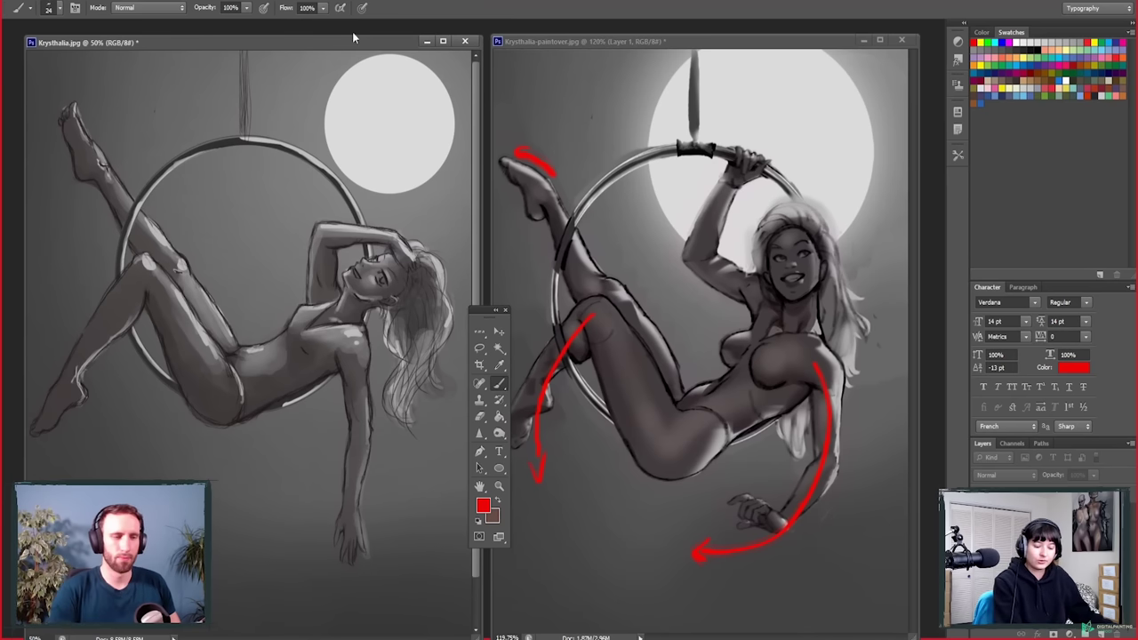
pyautogui.hotkey('ctrl', 'shift', 'alt', 'n')
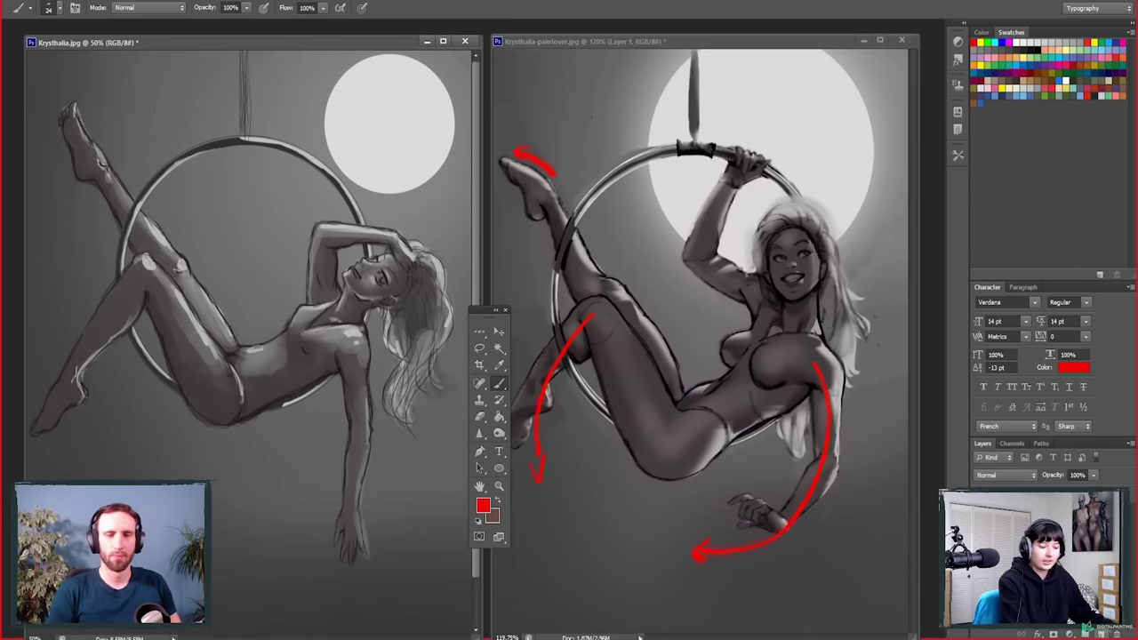
pyautogui.moveTo(338, 59); pyautogui.dragTo(333, 70)
pyautogui.moveTo(352, 54)
pyautogui.mouseDown()
pyautogui.moveTo(349, 65)
pyautogui.moveTo(427, 72)
pyautogui.mouseUp()
pyautogui.moveTo(441, 83)
pyautogui.mouseDown()
pyautogui.moveTo(459, 95)
pyautogui.moveTo(356, 84)
pyautogui.moveTo(329, 98)
pyautogui.mouseUp()
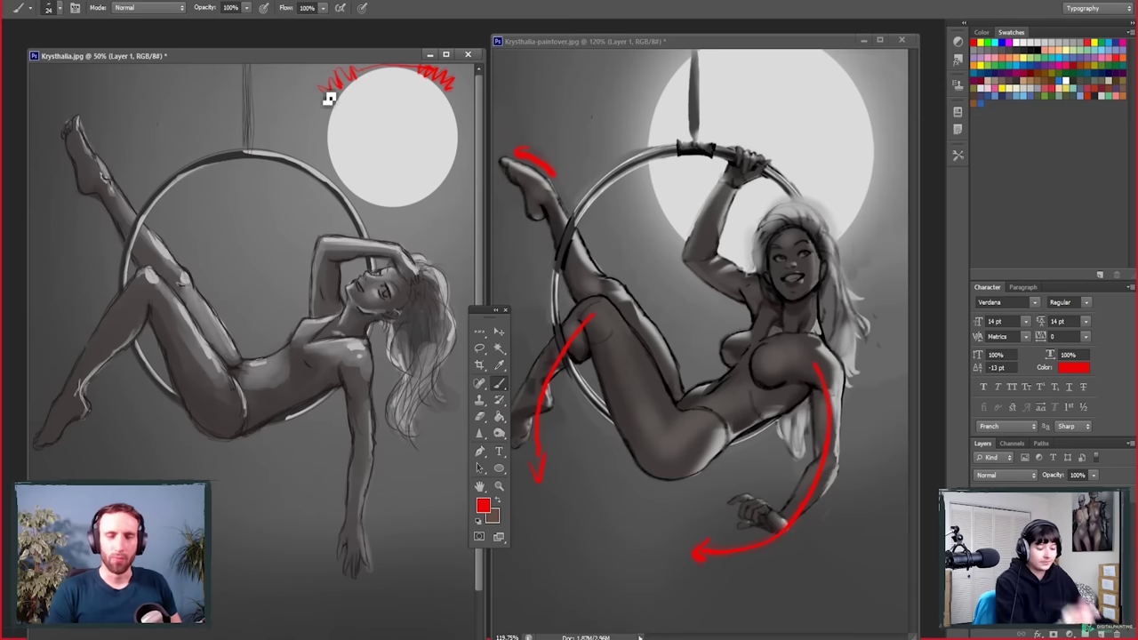
pyautogui.moveTo(336, 173)
pyautogui.mouseDown()
pyautogui.moveTo(368, 223)
pyautogui.moveTo(384, 219)
pyautogui.mouseUp()
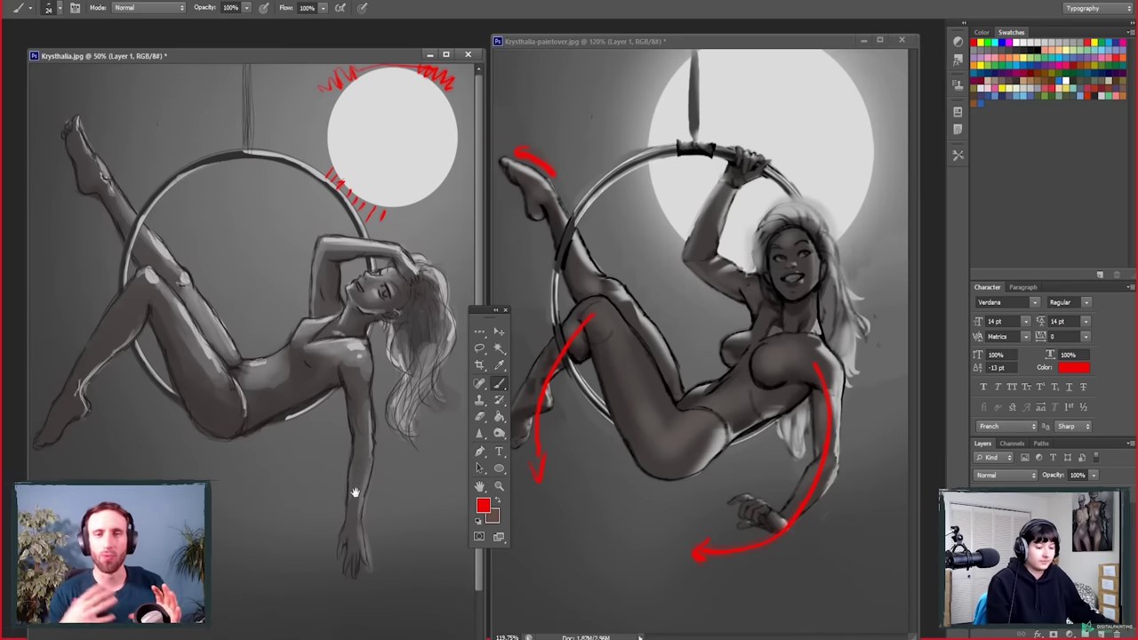
pyautogui.moveTo(464, 122); pyautogui.dragTo(463, 168)
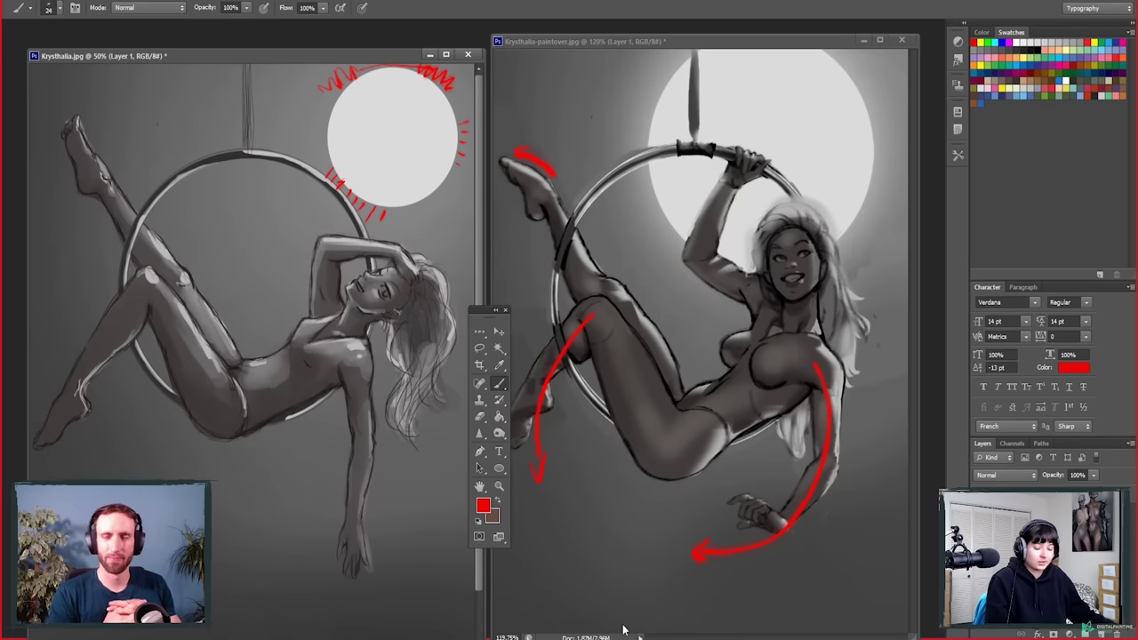
# Step: Outline both sides of the large moon in Krysthalia-paintover.jpg in red and erase the outline
pyautogui.moveTo(625, 594); pyautogui.dragTo(659, 594)
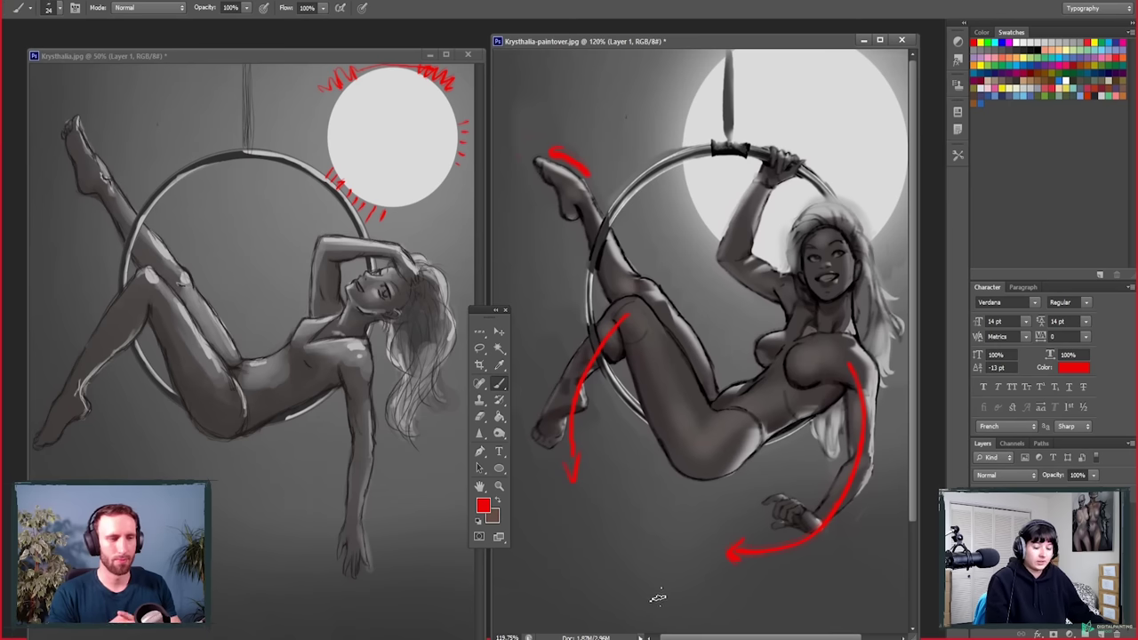
pyautogui.hscroll(2, 607, 564)
pyautogui.hscroll(1, 608, 566)
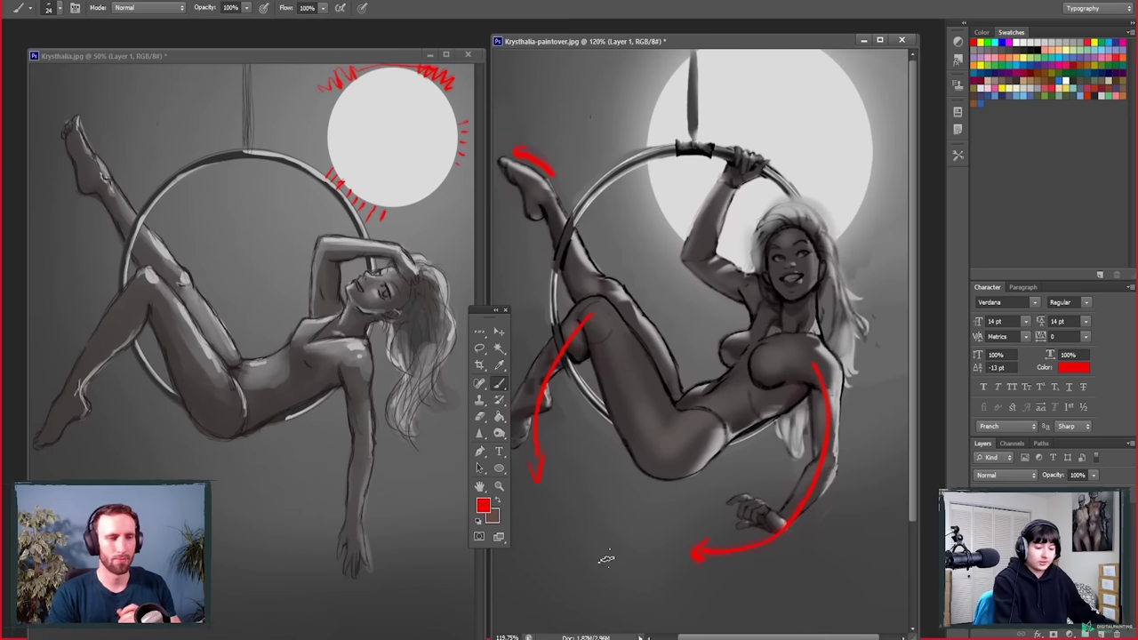
pyautogui.moveTo(686, 60)
pyautogui.mouseDown()
pyautogui.moveTo(662, 85)
pyautogui.moveTo(651, 149)
pyautogui.moveTo(680, 230)
pyautogui.moveTo(716, 257)
pyautogui.mouseUp()
pyautogui.moveTo(832, 248)
pyautogui.mouseDown()
pyautogui.moveTo(878, 182)
pyautogui.moveTo(852, 64)
pyautogui.mouseUp()
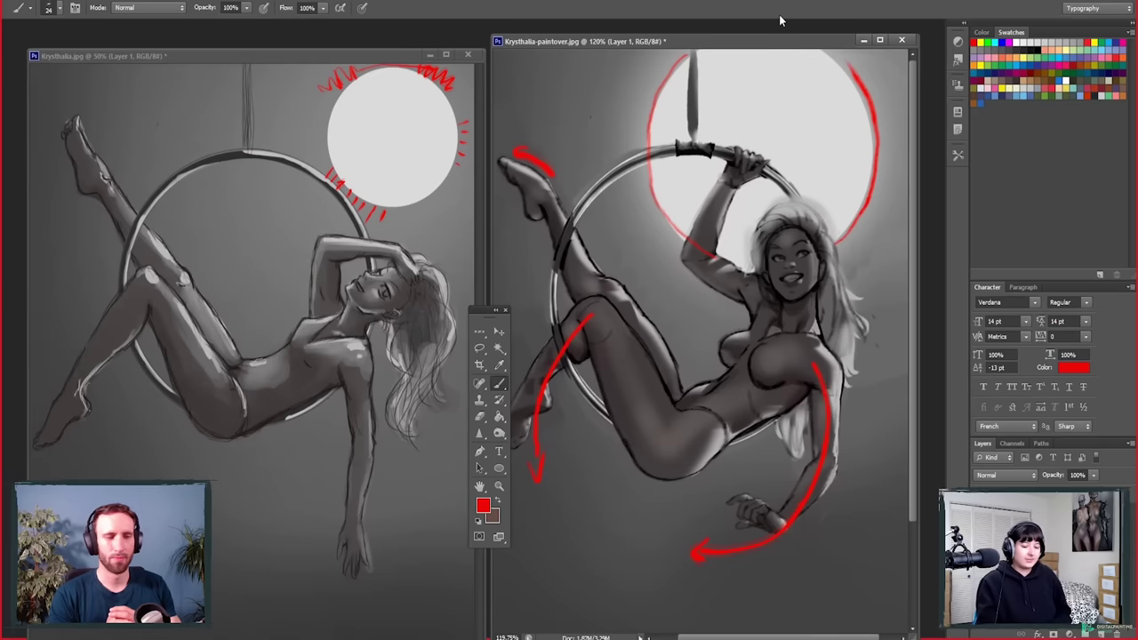
pyautogui.press('e')
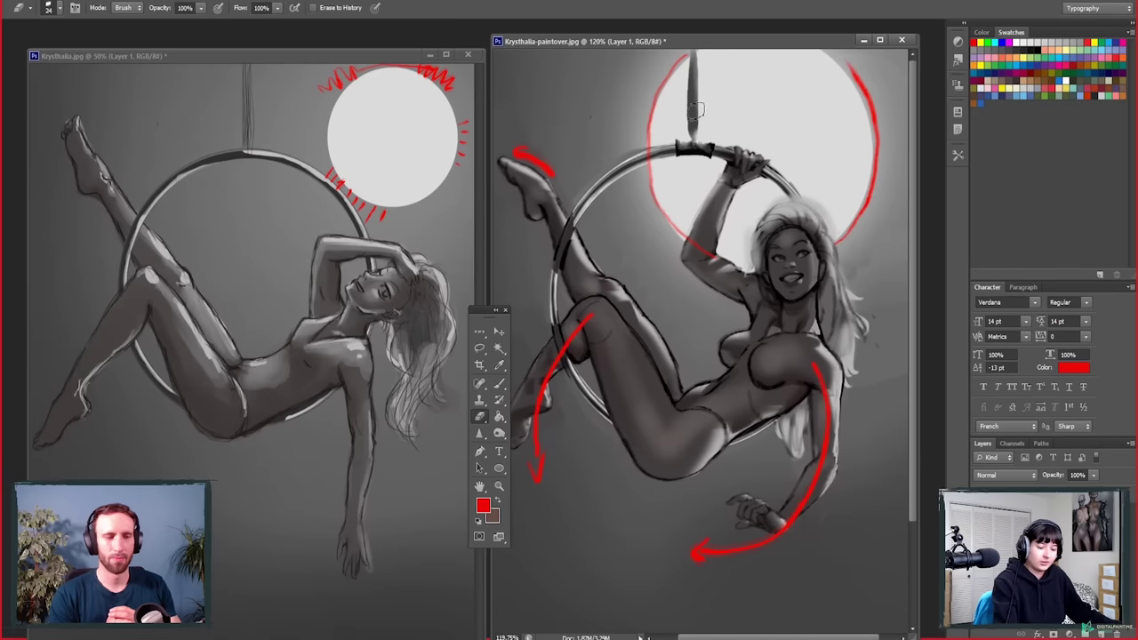
pyautogui.moveTo(686, 57)
pyautogui.mouseDown()
pyautogui.moveTo(647, 136)
pyautogui.moveTo(650, 188)
pyautogui.moveTo(682, 238)
pyautogui.mouseUp()
pyautogui.moveTo(851, 65)
pyautogui.mouseDown()
pyautogui.moveTo(874, 123)
pyautogui.moveTo(872, 185)
pyautogui.moveTo(833, 248)
pyautogui.mouseUp()
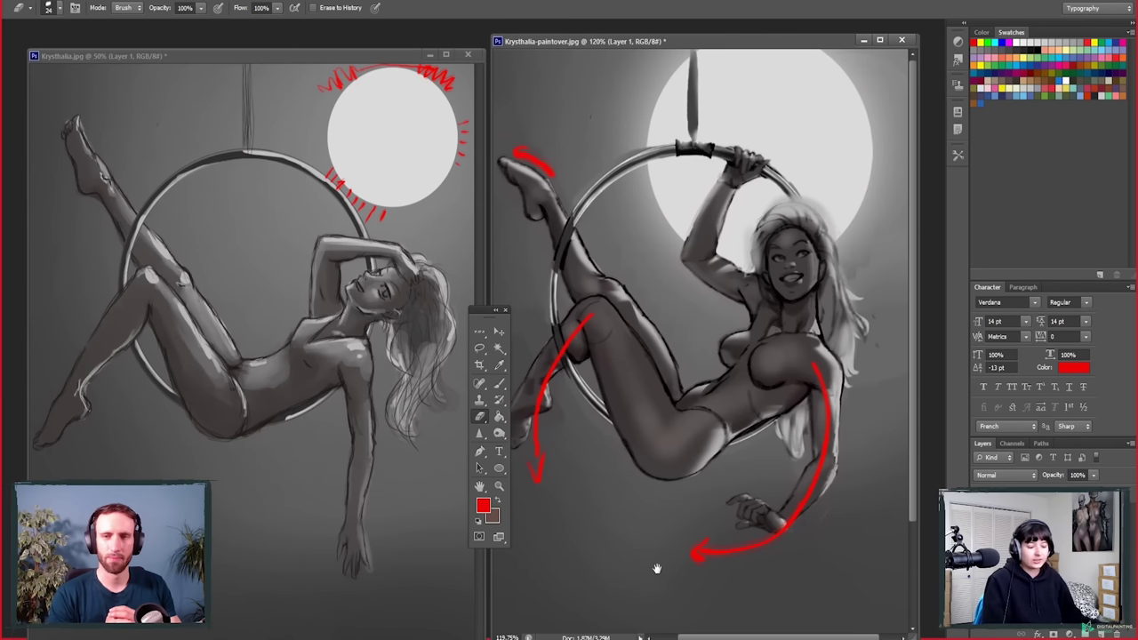
# Step: Circle the hand gripping the hoop in the paintover in red and erase the circle
pyautogui.scroll(-2, 655, 566)
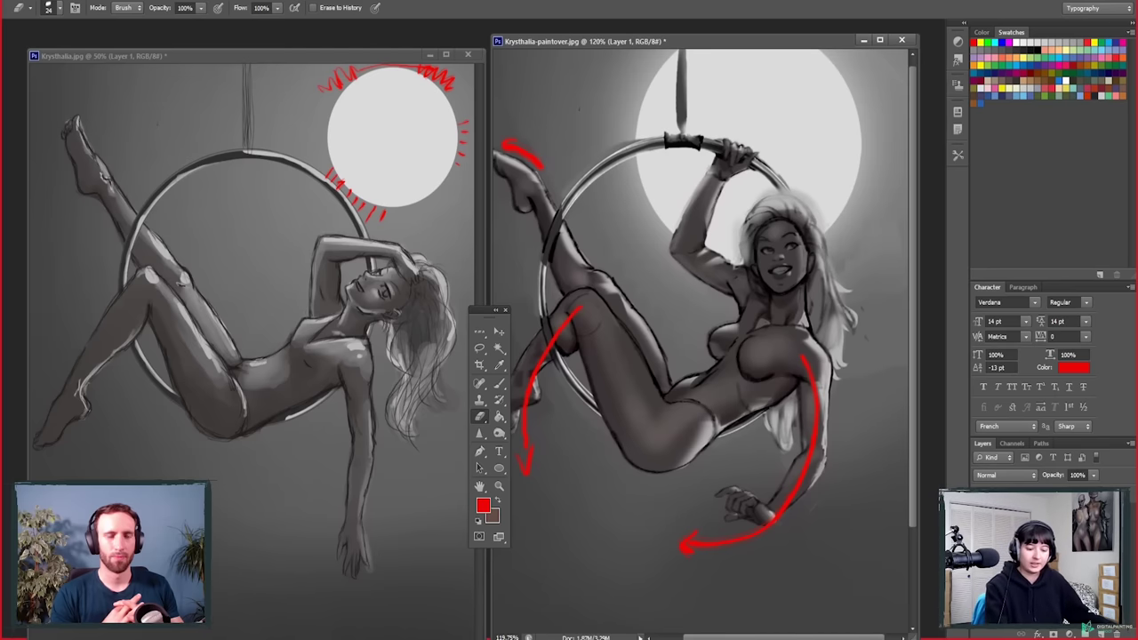
pyautogui.press('b')
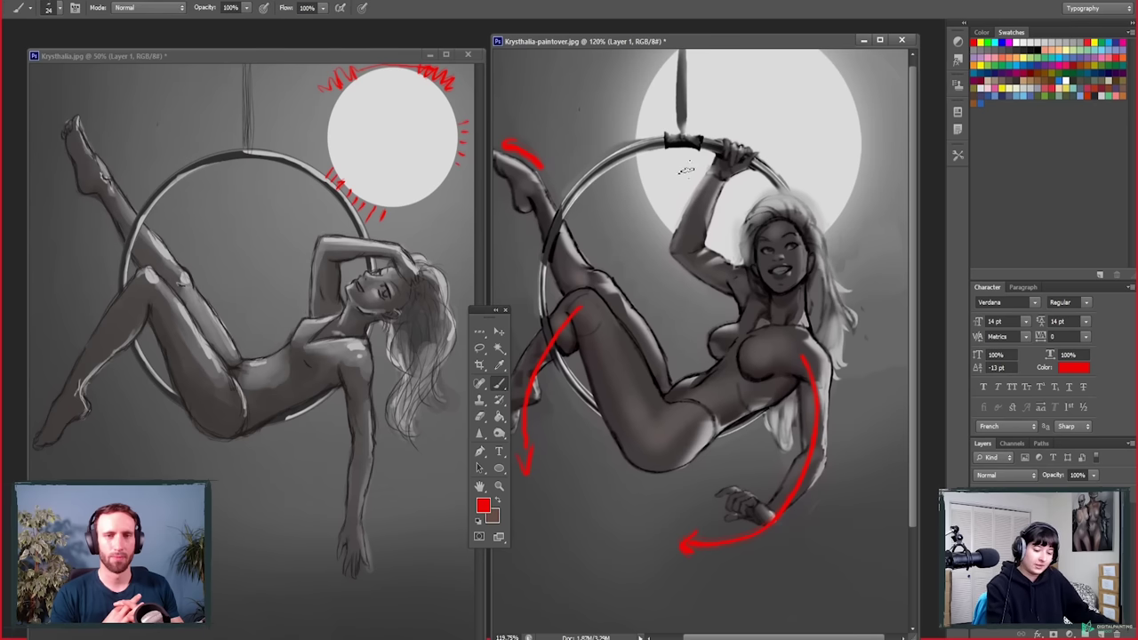
pyautogui.moveTo(610, 540); pyautogui.dragTo(632, 561)
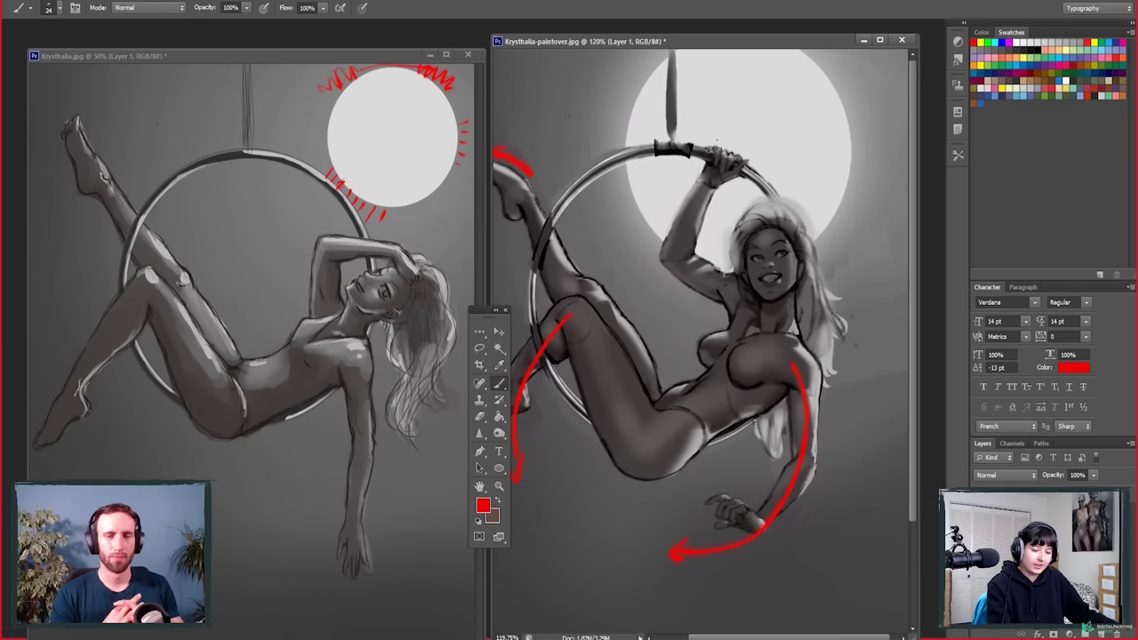
pyautogui.moveTo(719, 136)
pyautogui.mouseDown()
pyautogui.moveTo(688, 215)
pyautogui.moveTo(716, 134)
pyautogui.mouseUp()
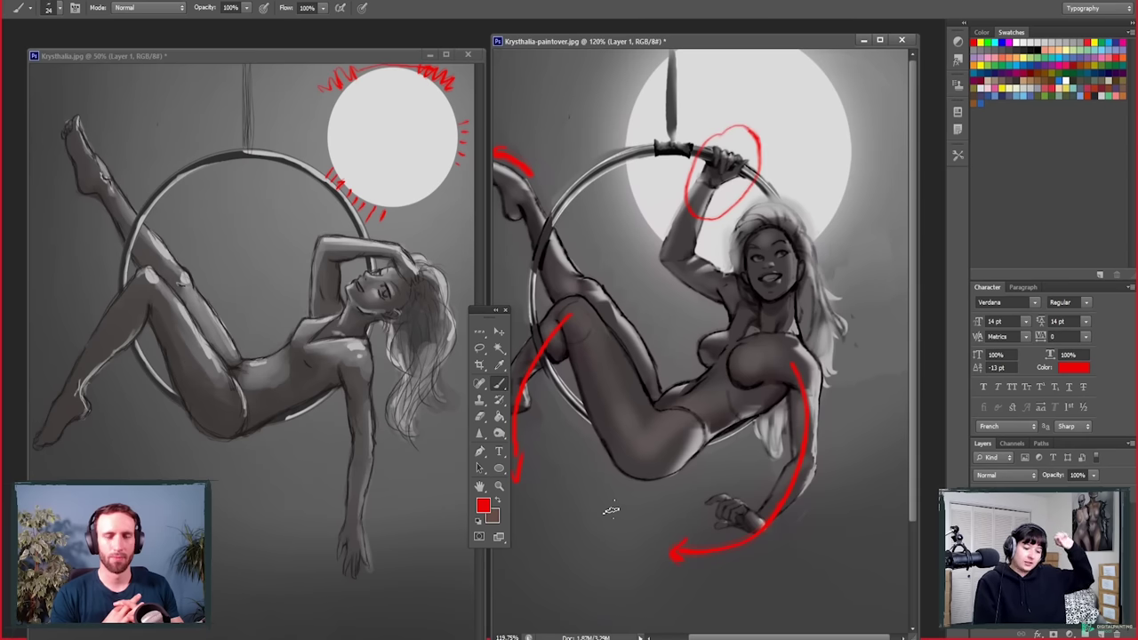
pyautogui.press('e')
pyautogui.moveTo(718, 142)
pyautogui.mouseDown()
pyautogui.moveTo(711, 186)
pyautogui.moveTo(768, 147)
pyautogui.moveTo(738, 128)
pyautogui.mouseUp()
# Step: Mark the upper hoop, raised forearm and head in red on the paintover, with lines radiating from the head
pyautogui.press('b')
pyautogui.moveTo(622, 160)
pyautogui.mouseDown()
pyautogui.moveTo(658, 147)
pyautogui.moveTo(770, 177)
pyautogui.moveTo(720, 158)
pyautogui.moveTo(684, 229)
pyautogui.moveTo(766, 181)
pyautogui.moveTo(763, 306)
pyautogui.moveTo(785, 205)
pyautogui.moveTo(855, 169)
pyautogui.mouseUp()
pyautogui.moveTo(816, 255); pyautogui.dragTo(858, 246)
pyautogui.moveTo(816, 297); pyautogui.dragTo(859, 309)
pyautogui.moveTo(717, 253); pyautogui.dragTo(692, 251)
pyautogui.moveTo(722, 288)
pyautogui.mouseDown()
pyautogui.moveTo(672, 316)
pyautogui.moveTo(707, 342)
pyautogui.mouseUp()
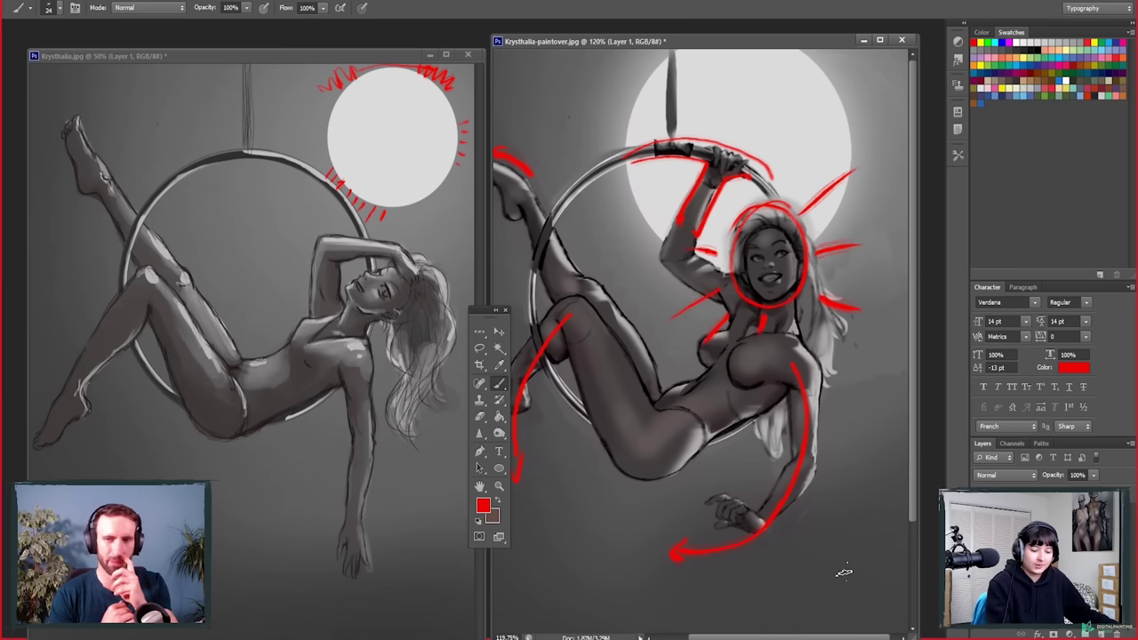
# Step: Enlarge the eraser to 123 px and erase the red marks around the paintover's hoop, raised arm and head
pyautogui.press('e')
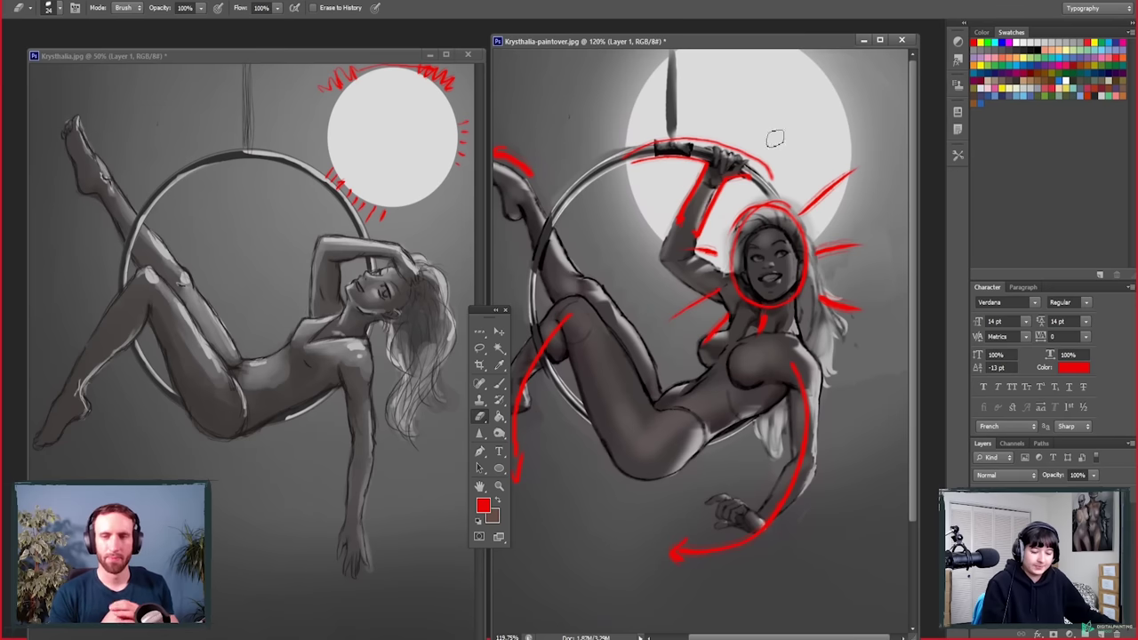
pyautogui.rightClick(698, 229)
pyautogui.moveTo(764, 255); pyautogui.dragTo(780, 256)
pyautogui.press('Return')
pyautogui.moveTo(640, 159); pyautogui.dragTo(716, 227)
pyautogui.moveTo(738, 178); pyautogui.dragTo(835, 257)
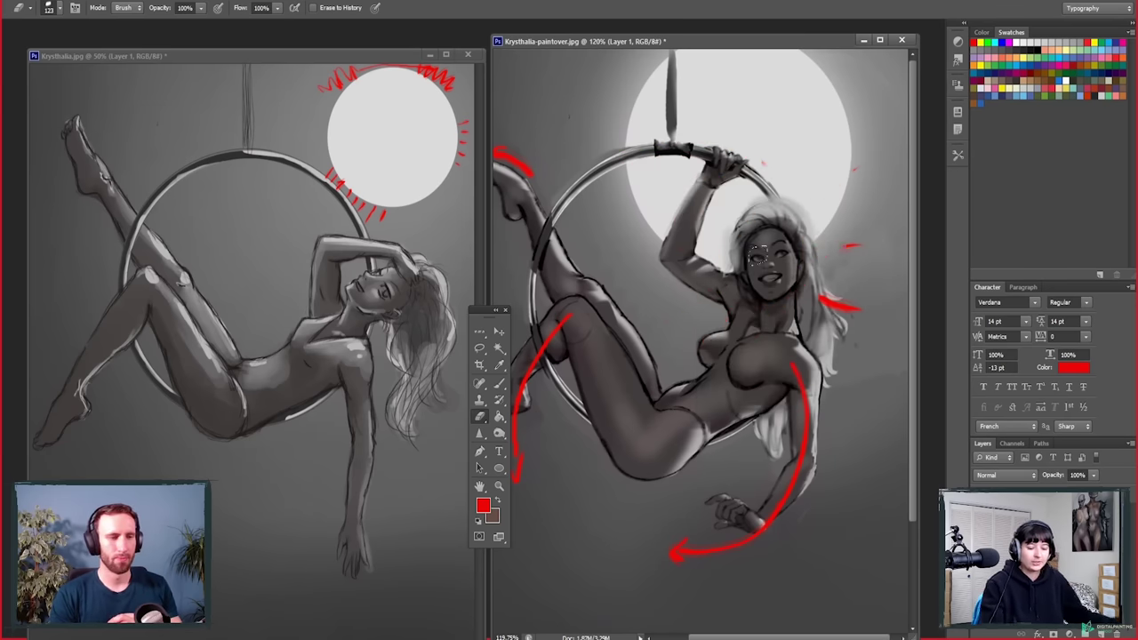
pyautogui.moveTo(838, 304); pyautogui.dragTo(844, 214)
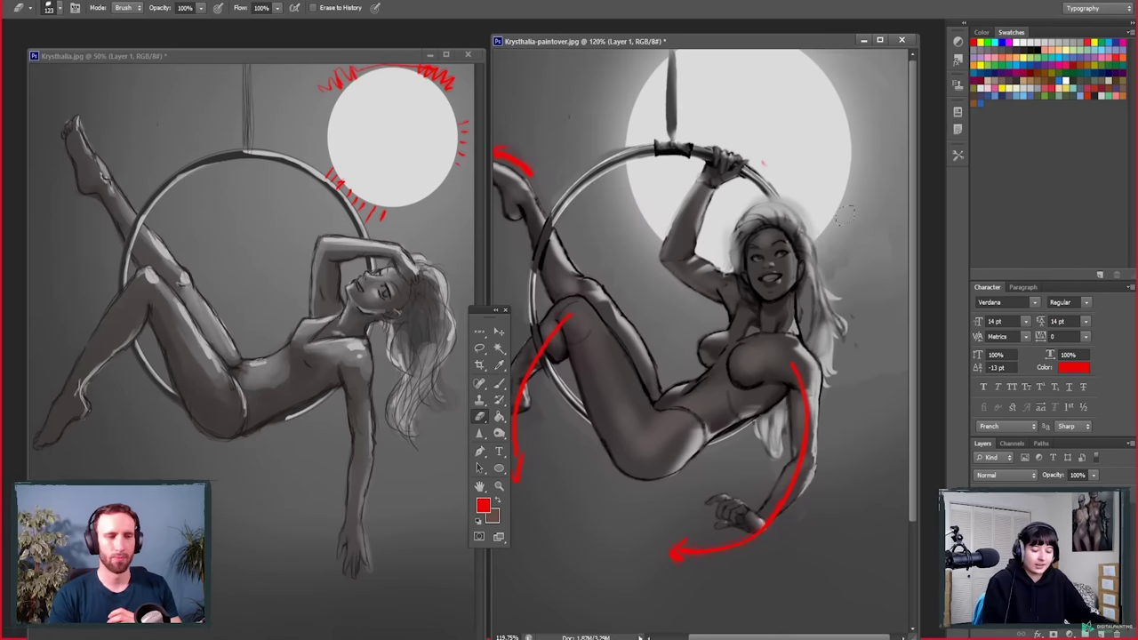
# Step: Draw a large red loop around the whole figure in the paintover and undo the last stroke
pyautogui.moveTo(615, 548); pyautogui.dragTo(676, 546)
pyautogui.press('b')
pyautogui.moveTo(871, 156)
pyautogui.mouseDown()
pyautogui.moveTo(868, 139)
pyautogui.moveTo(792, 544)
pyautogui.moveTo(898, 416)
pyautogui.moveTo(873, 142)
pyautogui.mouseUp()
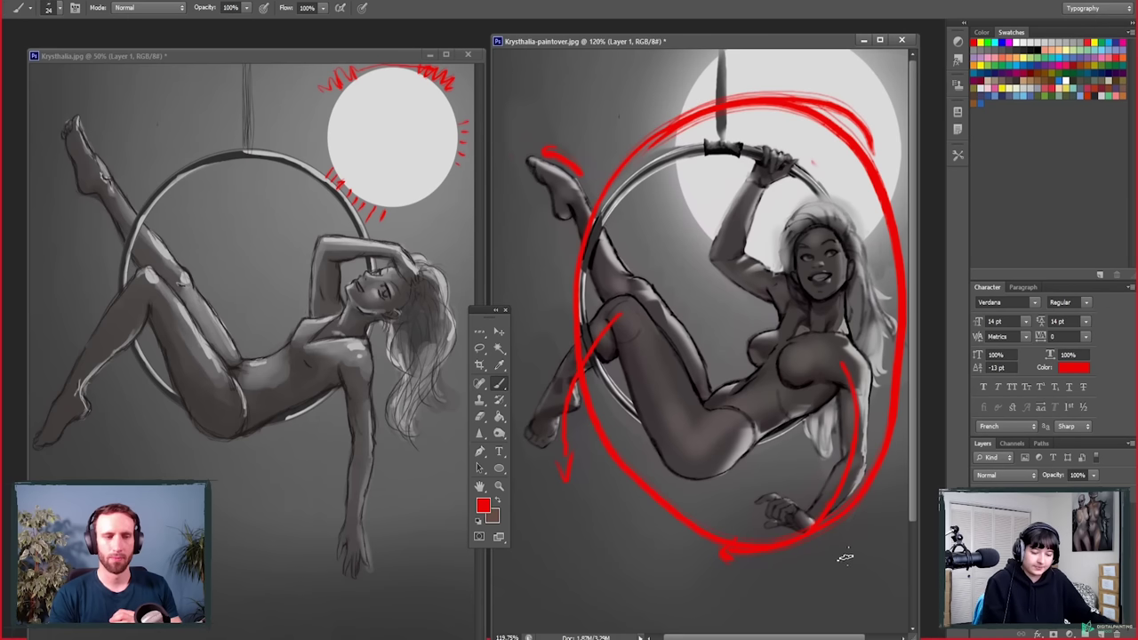
pyautogui.hotkey('ctrl', 'z')
# Step: Circle the two spots where the hoop meets the legs in red and erase the circle at the bent knee
pyautogui.moveTo(731, 557); pyautogui.dragTo(675, 555)
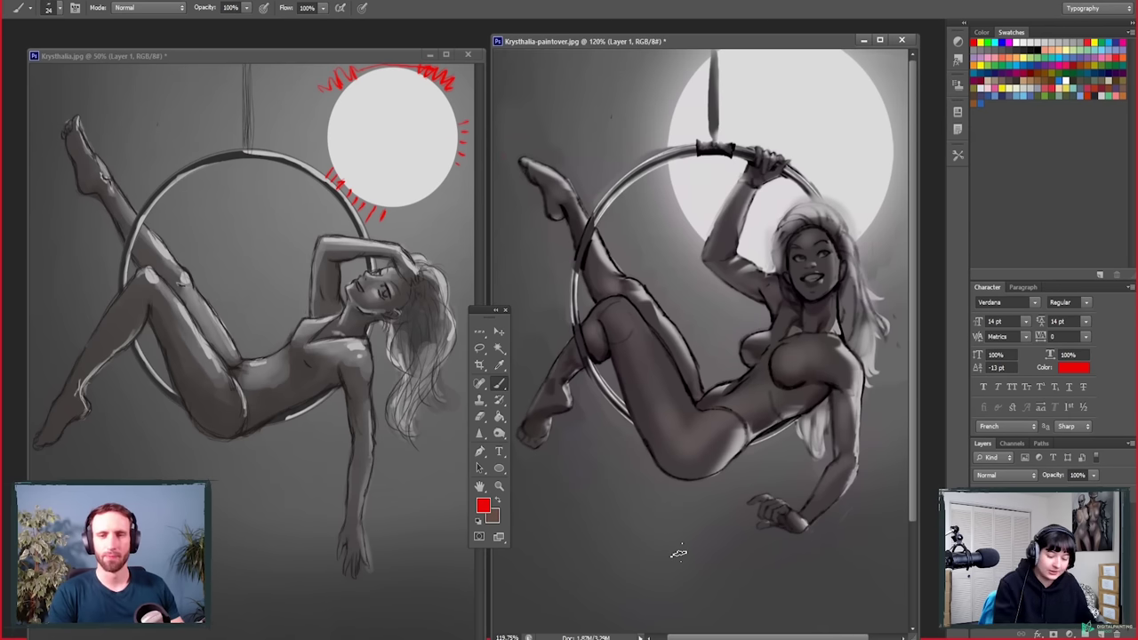
pyautogui.moveTo(573, 344)
pyautogui.mouseDown()
pyautogui.moveTo(611, 376)
pyautogui.moveTo(617, 340)
pyautogui.moveTo(594, 320)
pyautogui.mouseUp()
pyautogui.moveTo(594, 229)
pyautogui.mouseDown()
pyautogui.moveTo(575, 264)
pyautogui.moveTo(588, 238)
pyautogui.mouseUp()
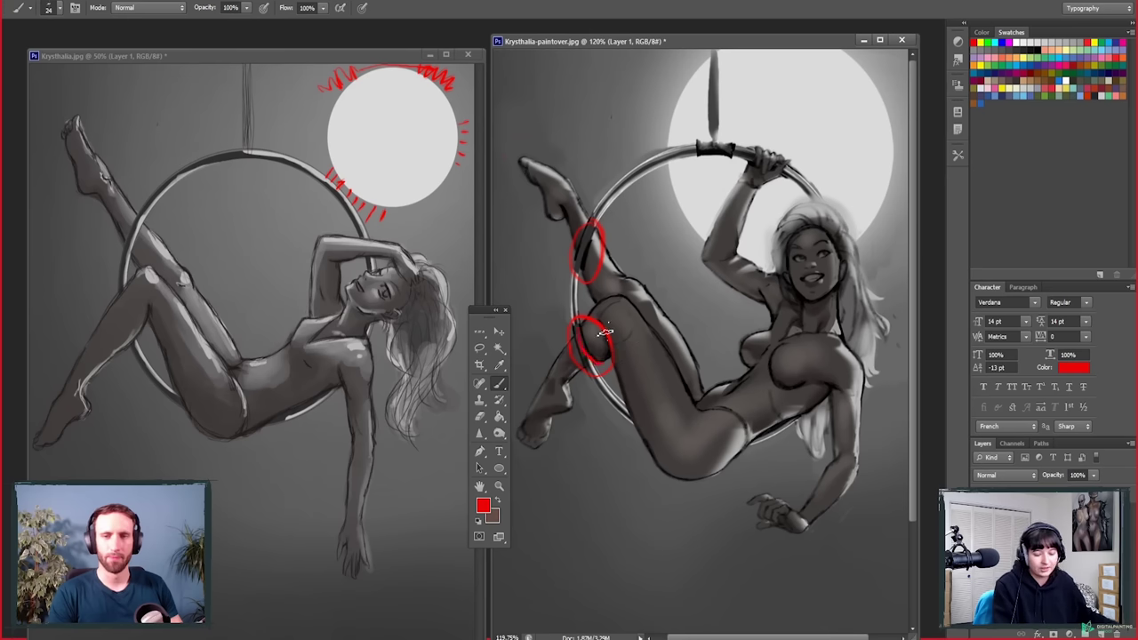
pyautogui.press('e')
pyautogui.moveTo(595, 360); pyautogui.dragTo(585, 336)
pyautogui.press('b')
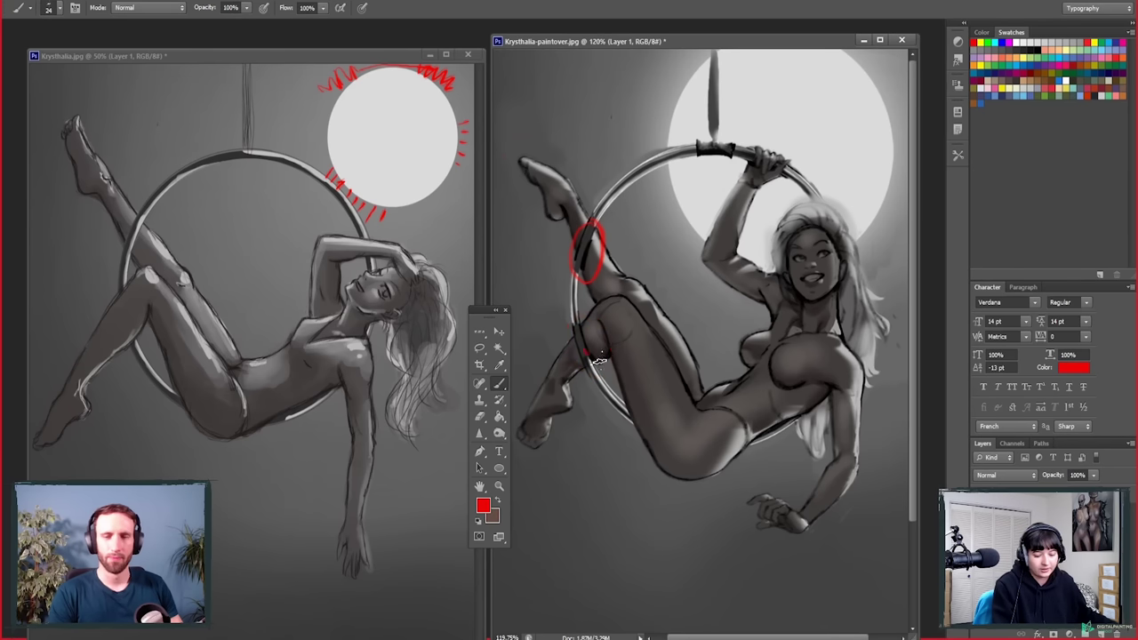
# Step: Erase the remaining red circle and redraw it where the hoop crosses the raised leg
pyautogui.press('e')
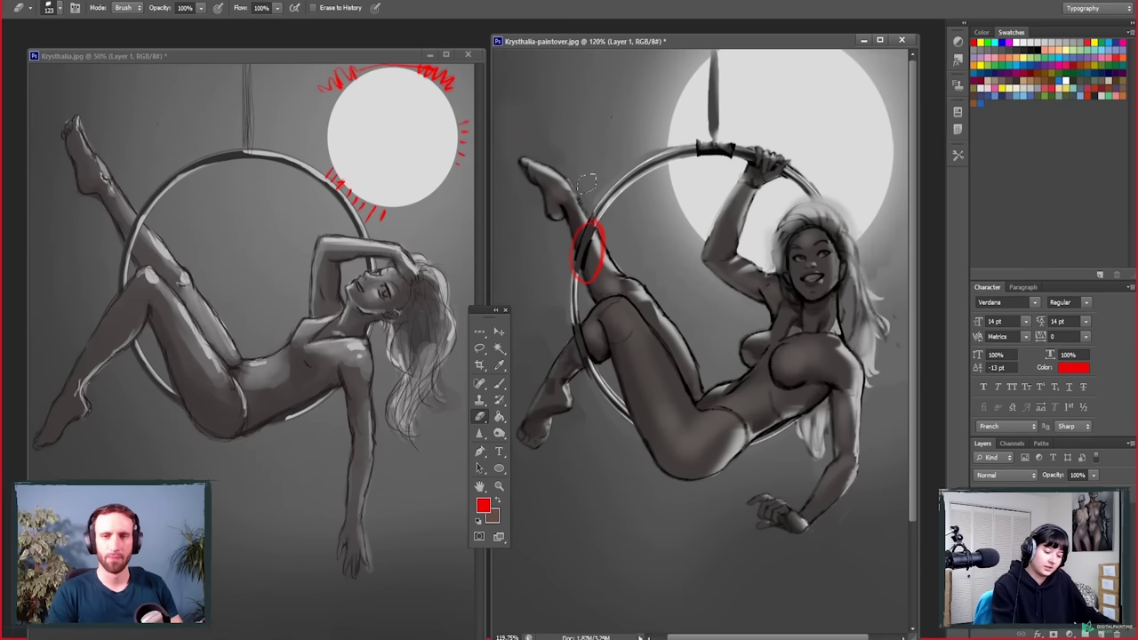
pyautogui.moveTo(573, 230); pyautogui.dragTo(594, 281)
pyautogui.press('b')
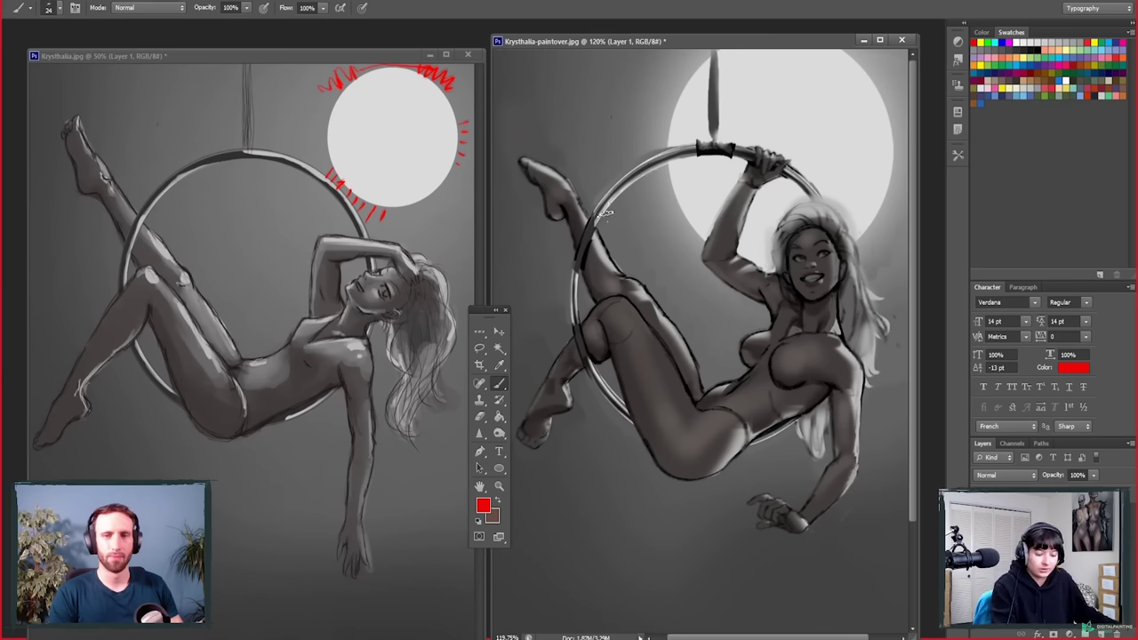
pyautogui.moveTo(591, 212)
pyautogui.mouseDown()
pyautogui.moveTo(572, 241)
pyautogui.moveTo(579, 276)
pyautogui.moveTo(605, 271)
pyautogui.moveTo(610, 229)
pyautogui.moveTo(579, 206)
pyautogui.mouseUp()
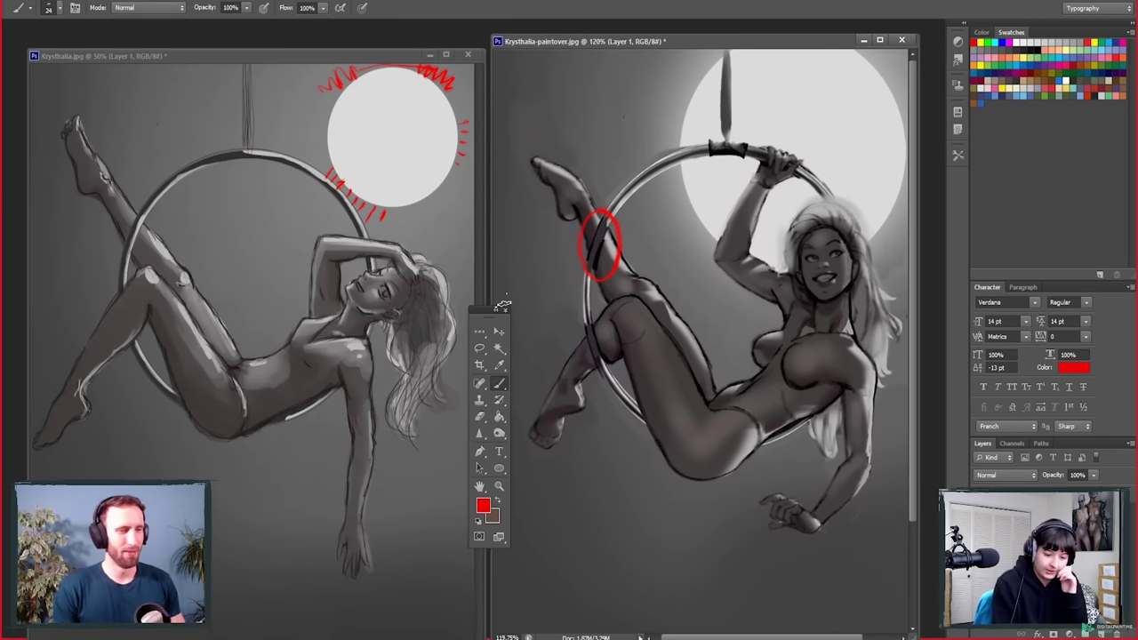
# Step: Close Krysthalia-paintover.jpg and Krysthalia.jpg without saving, and move the toolbox aside to free the canvas area
pyautogui.moveTo(484, 320); pyautogui.dragTo(503, 322)
pyautogui.moveTo(823, 44); pyautogui.dragTo(821, 42)
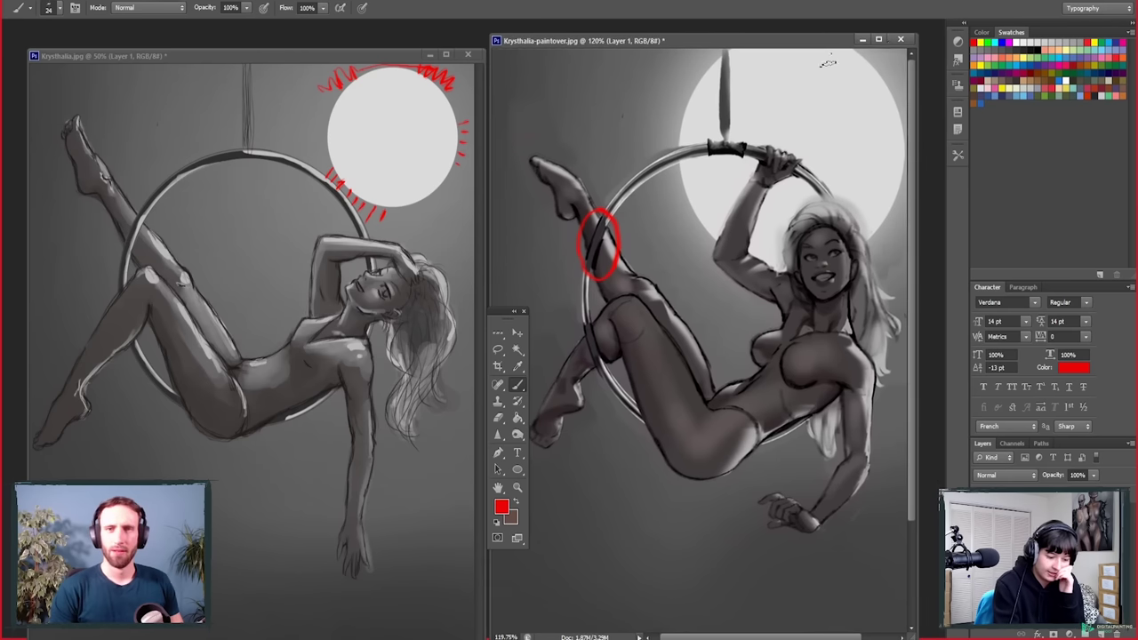
pyautogui.click(900, 40)
pyautogui.click(579, 233)
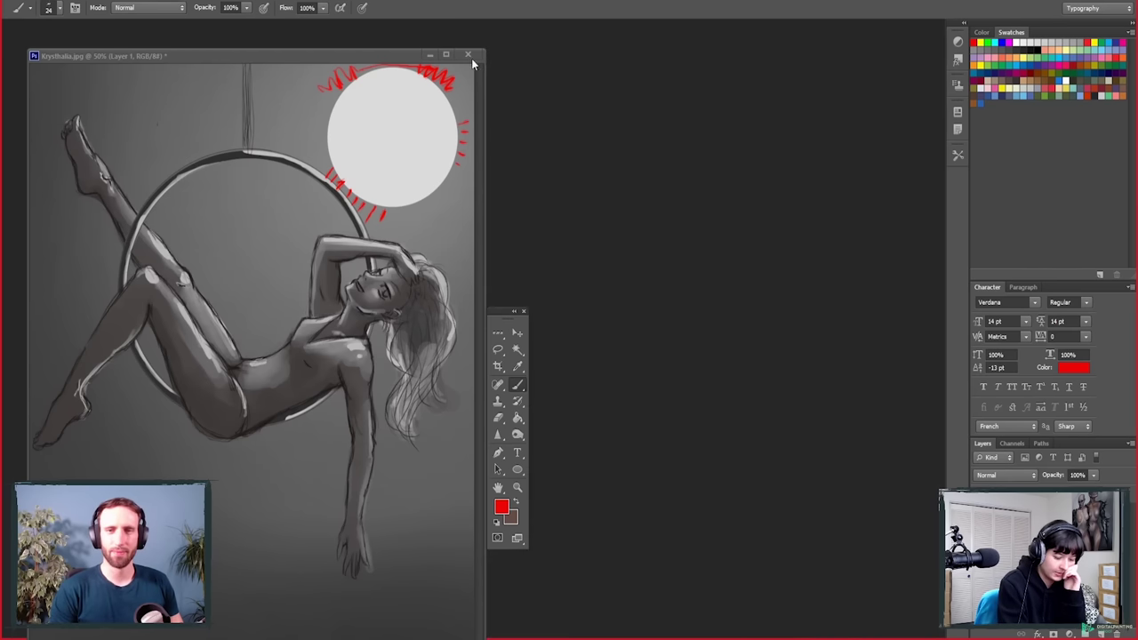
pyautogui.click(469, 55)
pyautogui.click(571, 233)
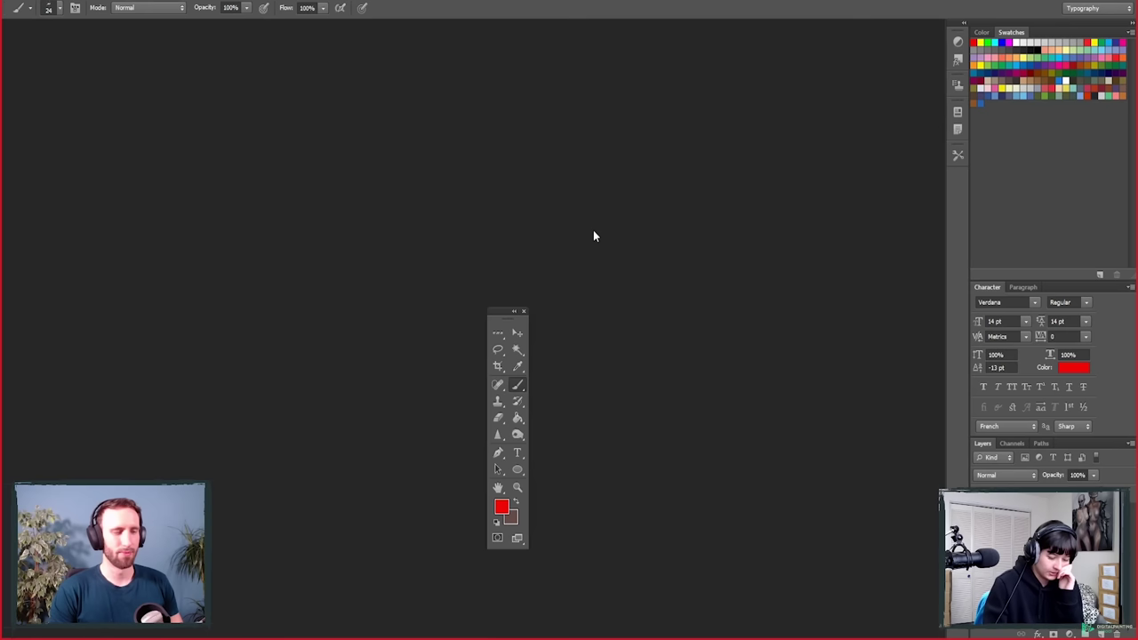
pyautogui.moveTo(507, 313); pyautogui.dragTo(214, 220)
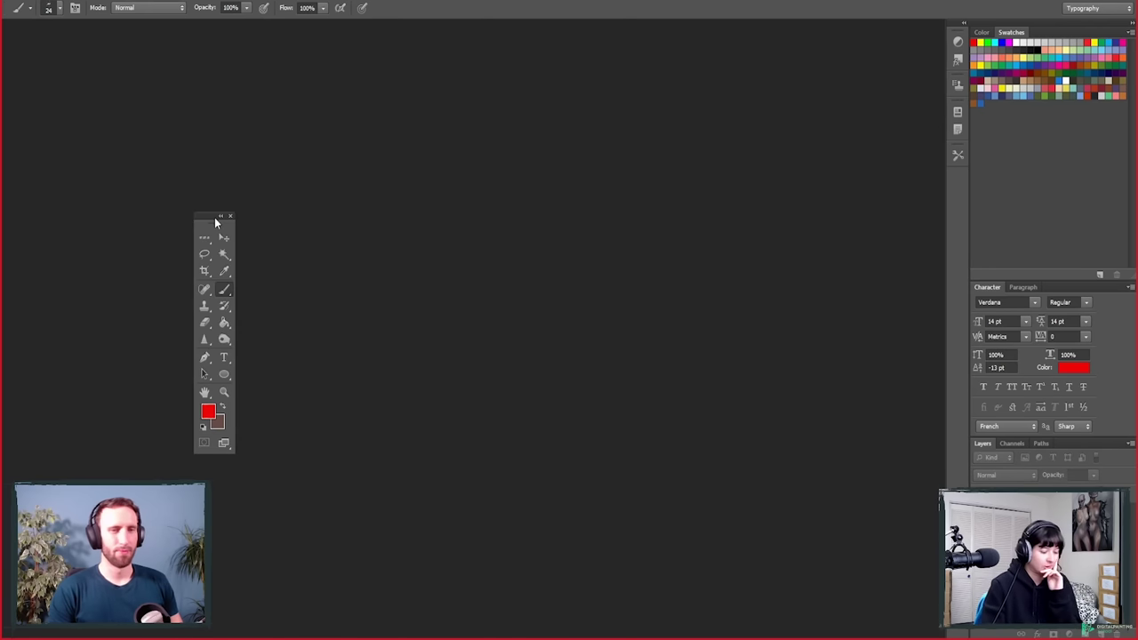
pyautogui.moveTo(219, 220); pyautogui.dragTo(141, 207)
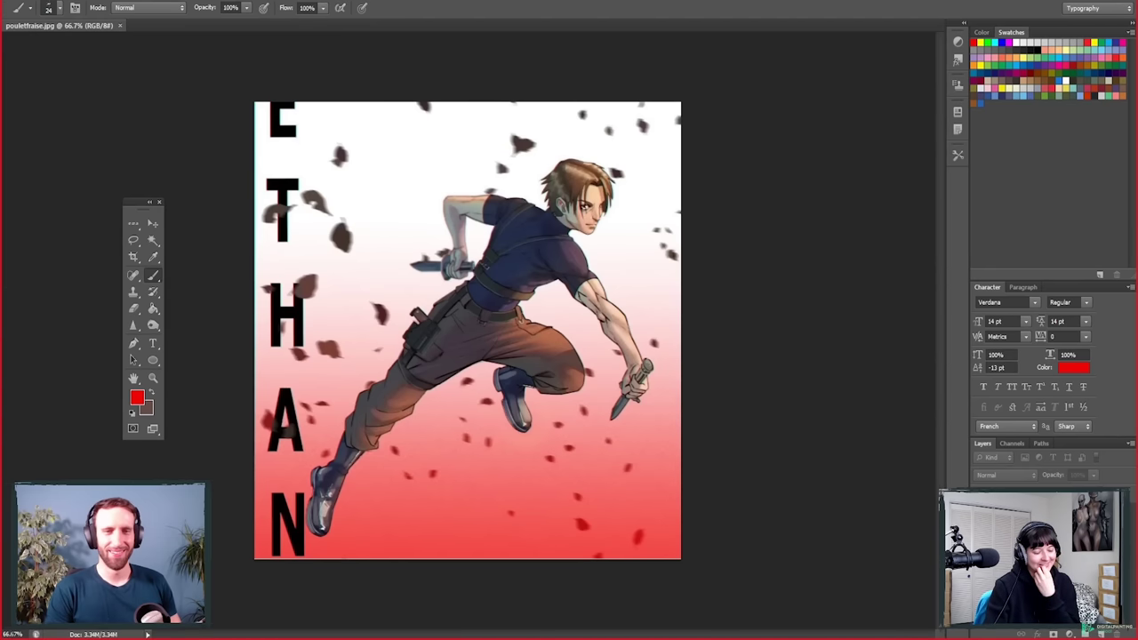
# Step: Sketch the belt line, hips and upper thighs of the figure in red on a new layer in pouletfraise.jpg
pyautogui.moveTo(130, 213)
pyautogui.mouseDown()
pyautogui.moveTo(90, 185)
pyautogui.moveTo(117, 208)
pyautogui.mouseUp()
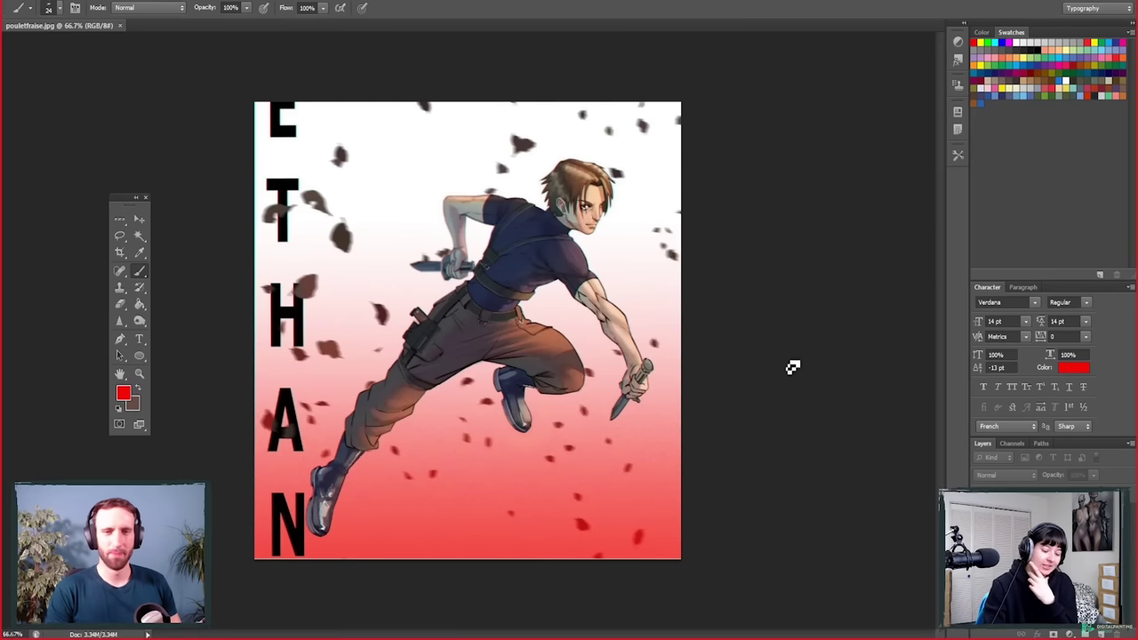
pyautogui.click(138, 374)
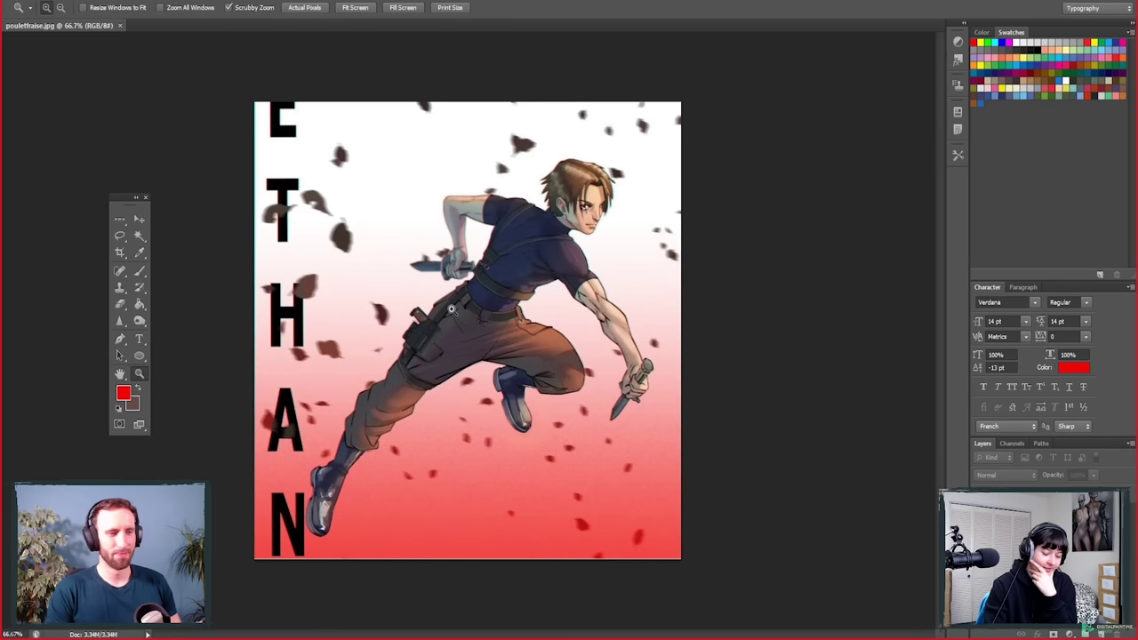
pyautogui.moveTo(585, 330); pyautogui.dragTo(610, 315)
pyautogui.moveTo(611, 347); pyautogui.dragTo(615, 349)
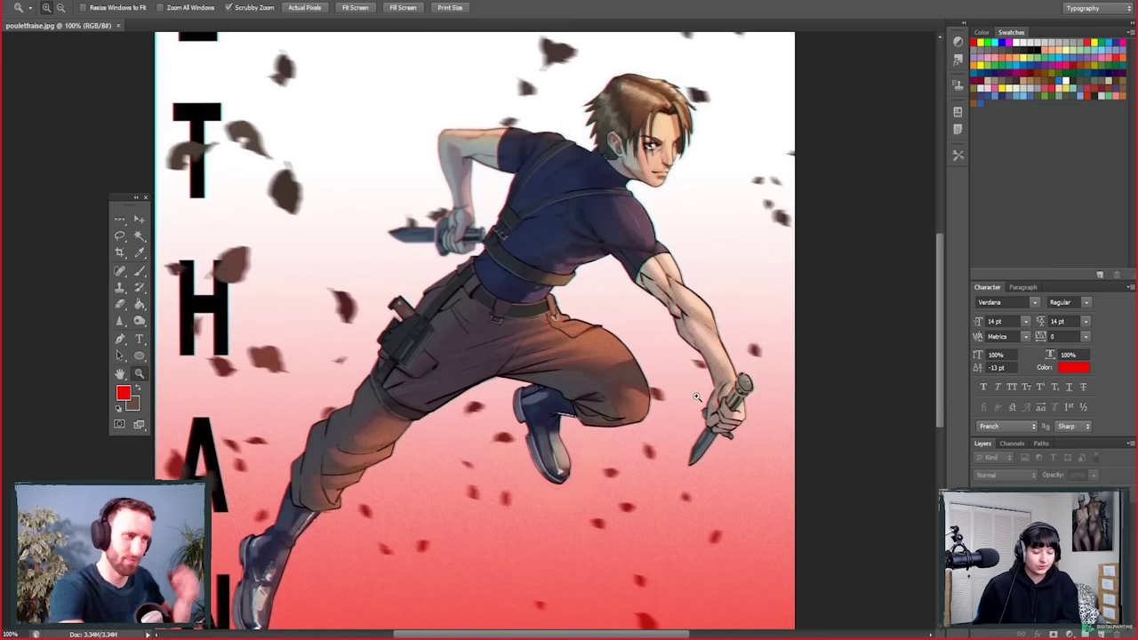
pyautogui.click(1100, 633)
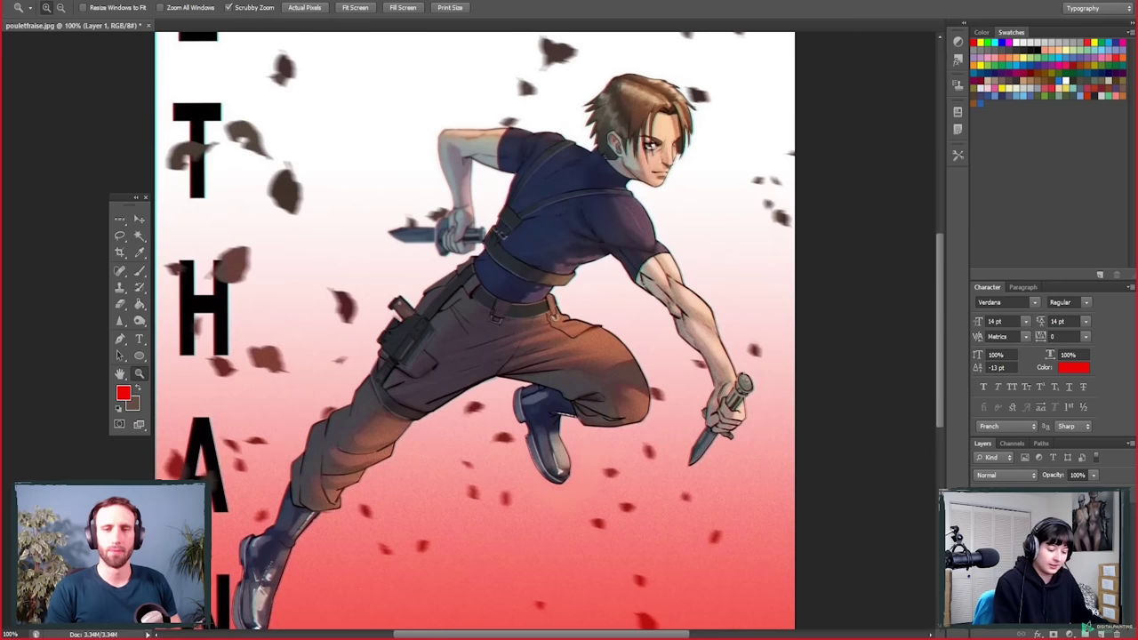
pyautogui.press('b')
pyautogui.moveTo(495, 257)
pyautogui.mouseDown()
pyautogui.moveTo(464, 284)
pyautogui.moveTo(400, 369)
pyautogui.mouseUp()
pyautogui.moveTo(462, 284)
pyautogui.mouseDown()
pyautogui.moveTo(552, 304)
pyautogui.moveTo(543, 321)
pyautogui.moveTo(481, 284)
pyautogui.moveTo(554, 305)
pyautogui.moveTo(524, 320)
pyautogui.moveTo(510, 374)
pyautogui.mouseUp()
pyautogui.moveTo(560, 313)
pyautogui.mouseDown()
pyautogui.moveTo(567, 296)
pyautogui.moveTo(551, 329)
pyautogui.mouseUp()
pyautogui.moveTo(431, 307)
pyautogui.mouseDown()
pyautogui.moveTo(471, 355)
pyautogui.moveTo(445, 400)
pyautogui.mouseUp()
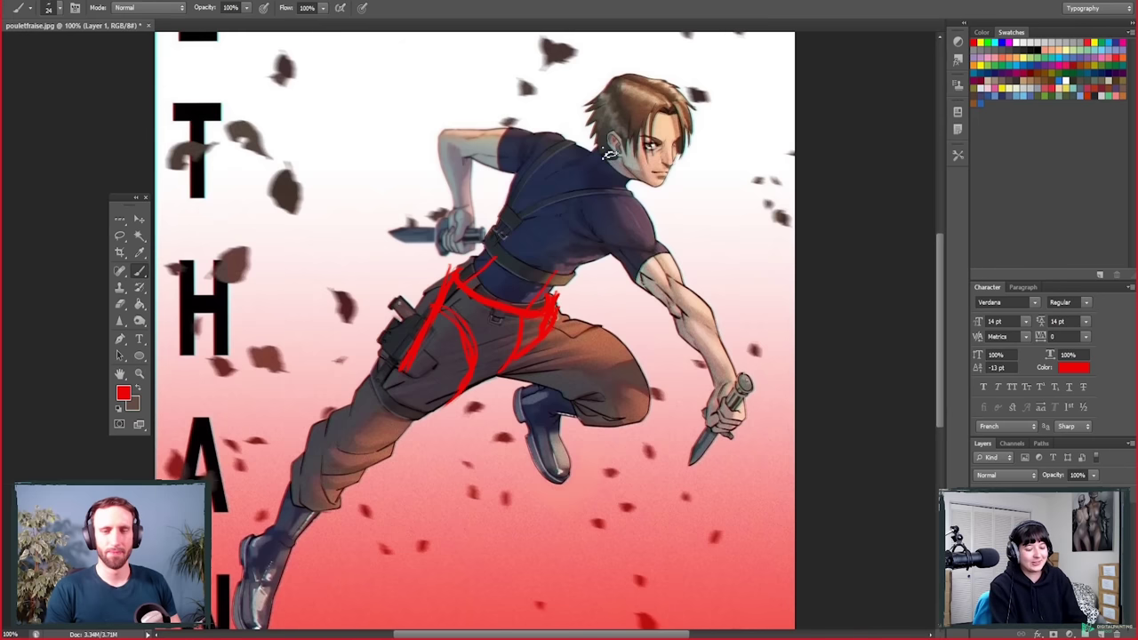
# Step: Mark the figure's neck and the curve of the upper back in red and erase these marks
pyautogui.moveTo(592, 163)
pyautogui.mouseDown()
pyautogui.moveTo(540, 194)
pyautogui.moveTo(514, 230)
pyautogui.mouseUp()
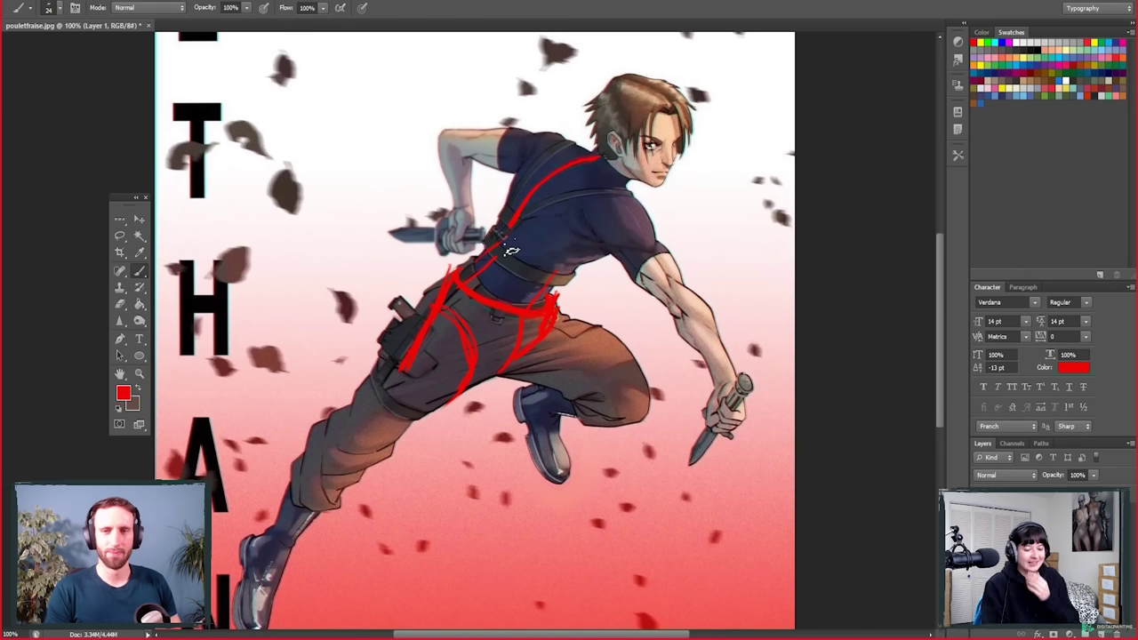
pyautogui.moveTo(633, 178); pyautogui.dragTo(628, 185)
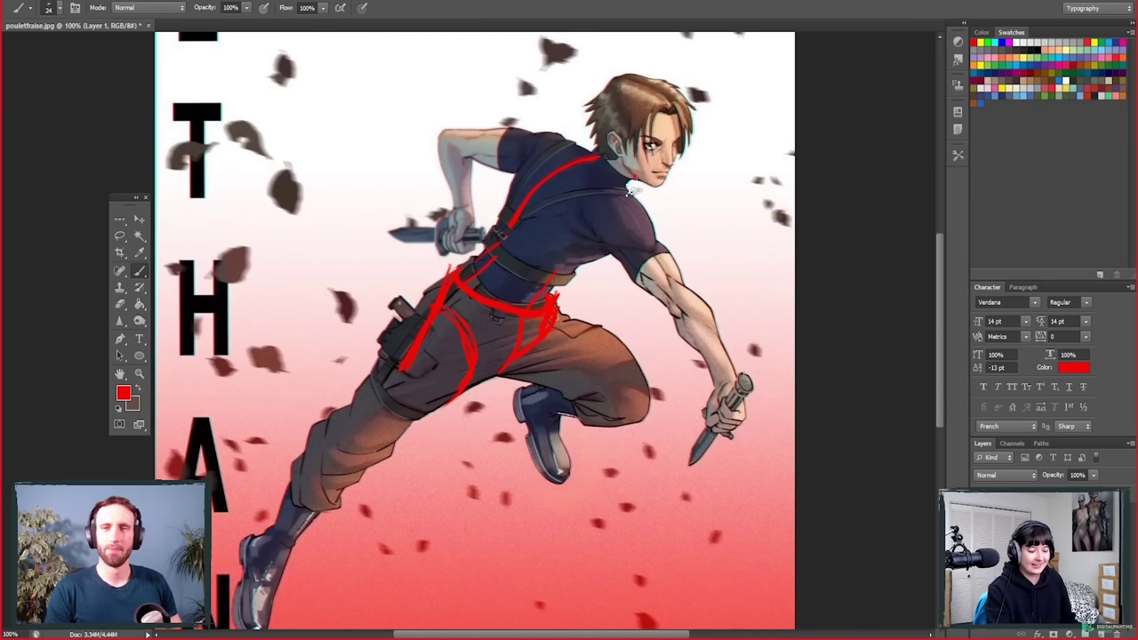
pyautogui.moveTo(611, 142)
pyautogui.mouseDown()
pyautogui.moveTo(595, 140)
pyautogui.moveTo(632, 202)
pyautogui.moveTo(637, 186)
pyautogui.mouseUp()
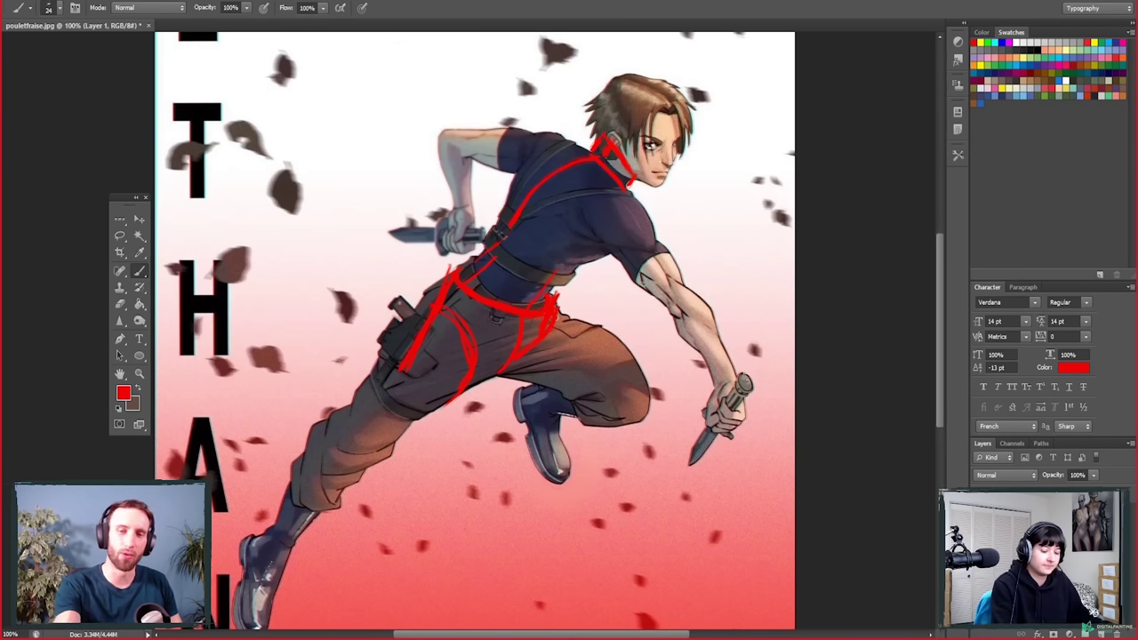
pyautogui.press('e')
pyautogui.moveTo(533, 209)
pyautogui.mouseDown()
pyautogui.moveTo(604, 156)
pyautogui.moveTo(623, 164)
pyautogui.mouseUp()
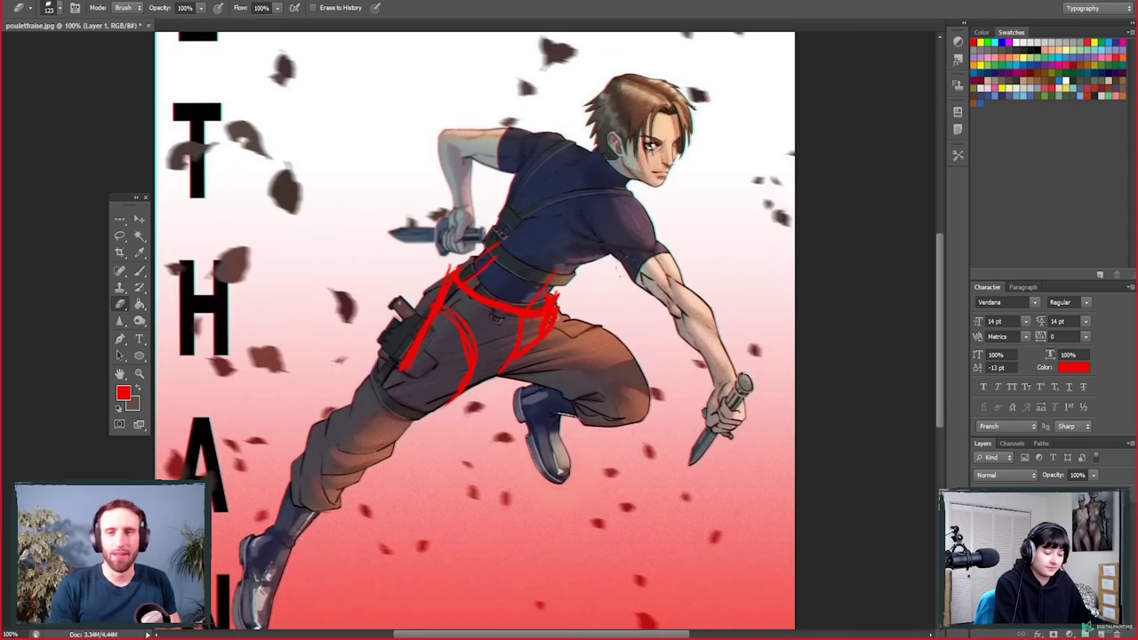
# Step: Draw a red curve across the upper back between the harness straps at 200% zoom and erase it
pyautogui.click(139, 373)
pyautogui.click(571, 164)
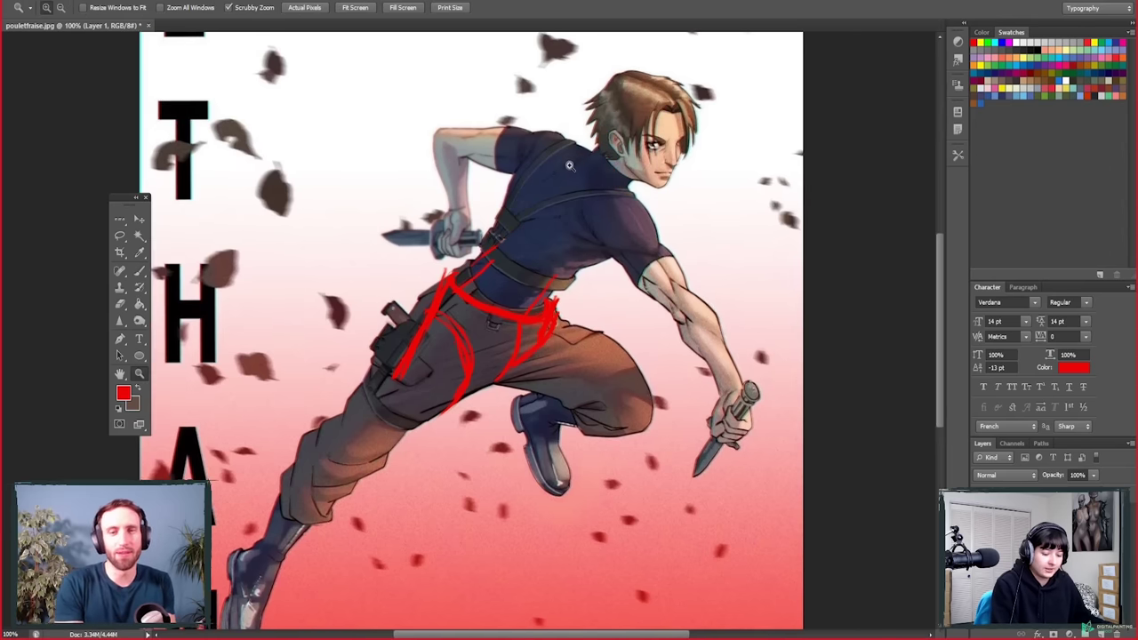
pyautogui.press('b')
pyautogui.moveTo(583, 225); pyautogui.dragTo(482, 286)
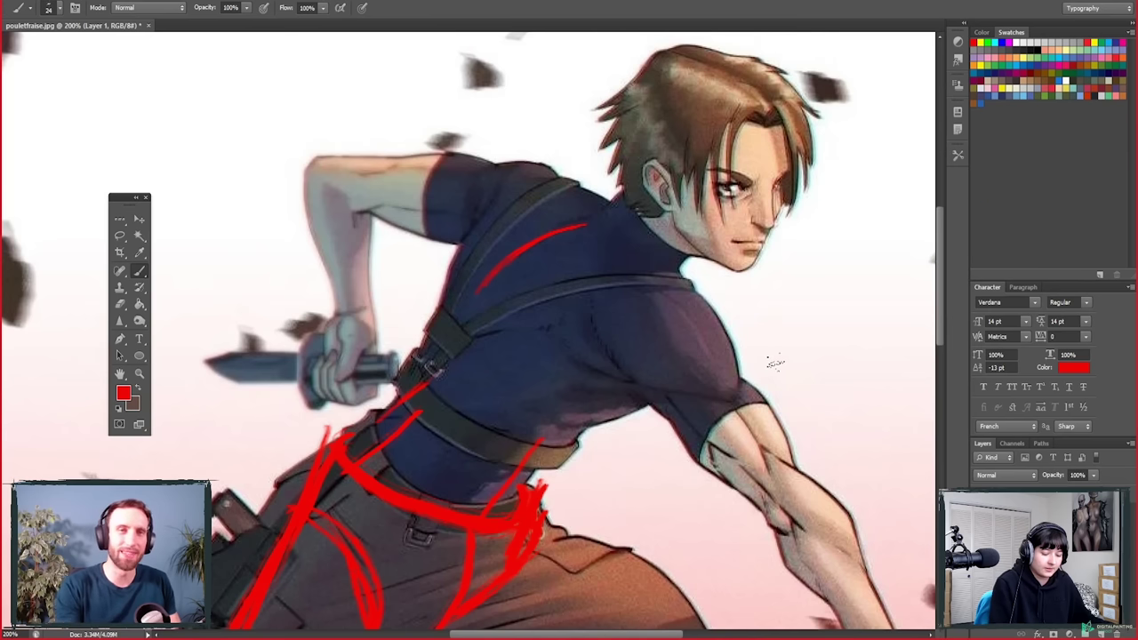
pyautogui.moveTo(588, 402); pyautogui.dragTo(583, 363)
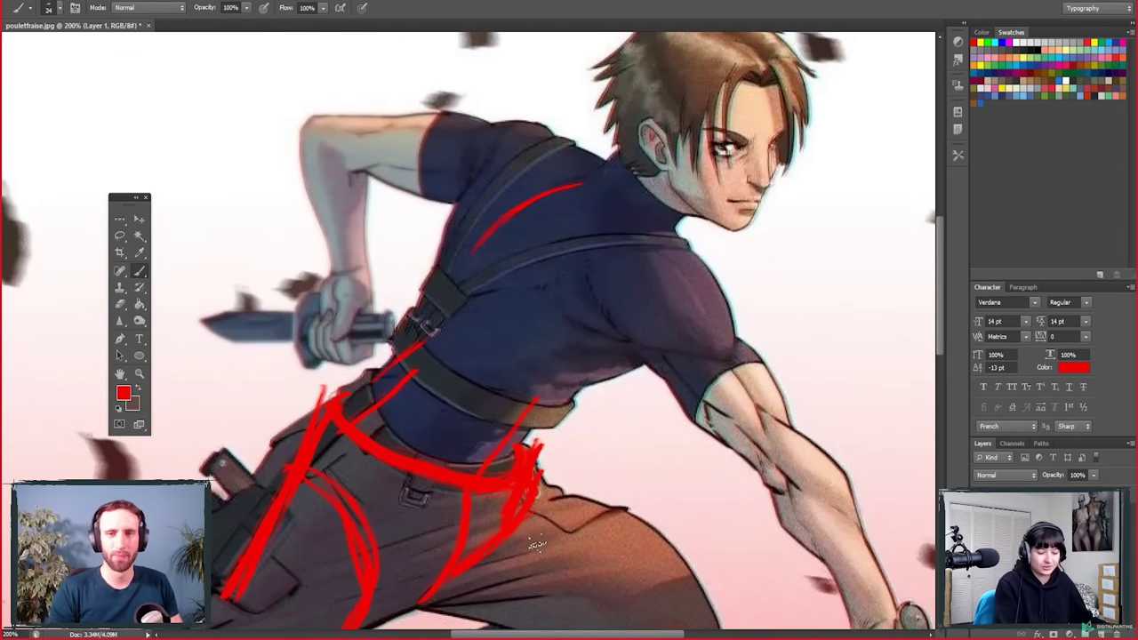
pyautogui.press('e')
pyautogui.moveTo(542, 204); pyautogui.dragTo(460, 154)
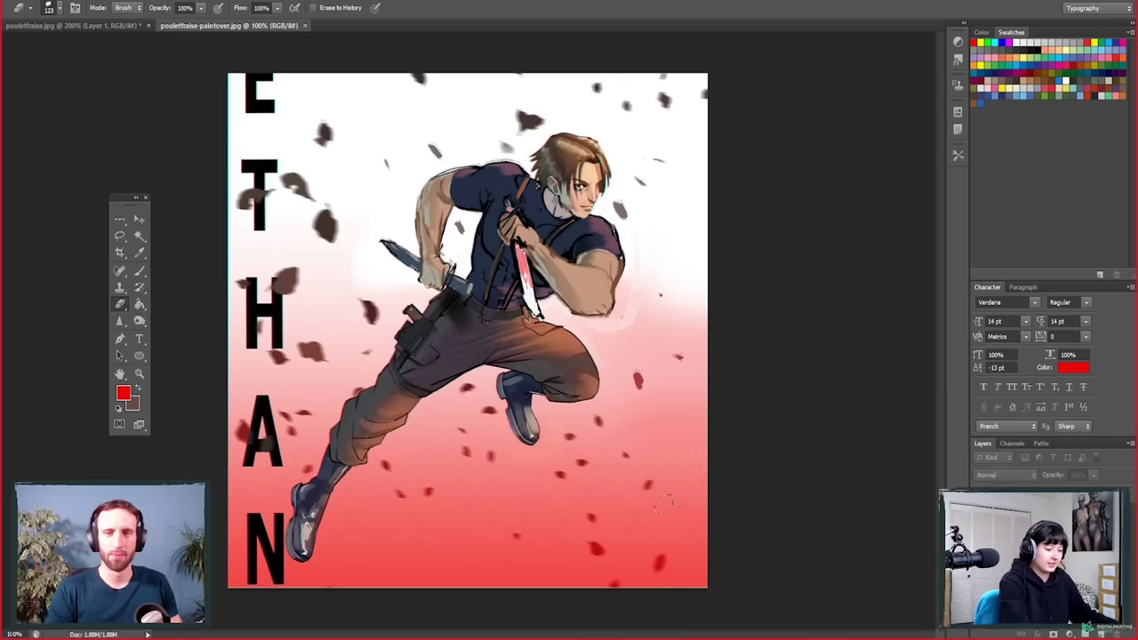
# Step: Float pouletfraise-paintover.jpg in its own window and position it so the whole figure is in view
pyautogui.moveTo(194, 29)
pyautogui.mouseDown()
pyautogui.moveTo(212, 127)
pyautogui.moveTo(257, 46)
pyautogui.mouseUp()
pyautogui.click(139, 373)
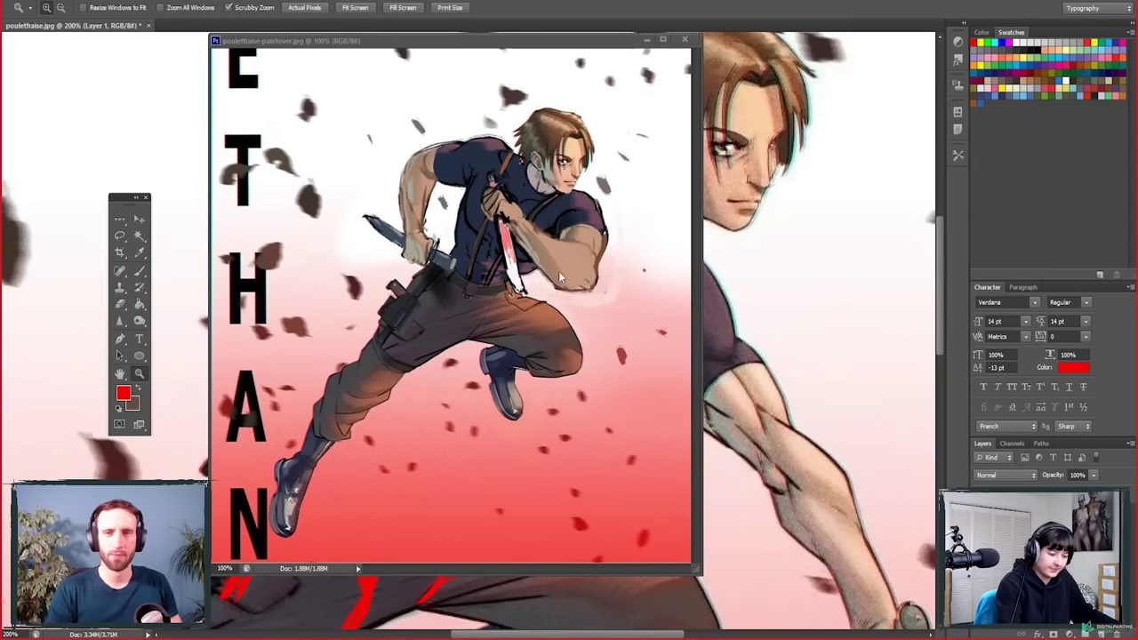
pyautogui.moveTo(518, 44)
pyautogui.mouseDown()
pyautogui.moveTo(587, 53)
pyautogui.moveTo(579, 36)
pyautogui.mouseUp()
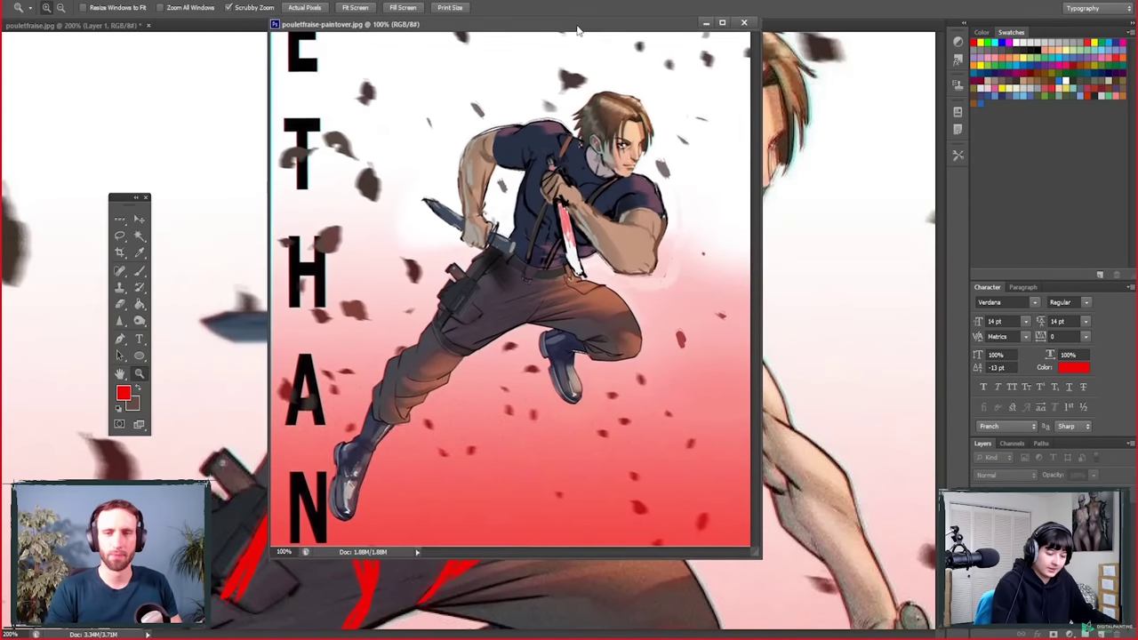
pyautogui.click(617, 259)
pyautogui.keyDown('alt'); pyautogui.click(584, 438); pyautogui.keyUp('alt')
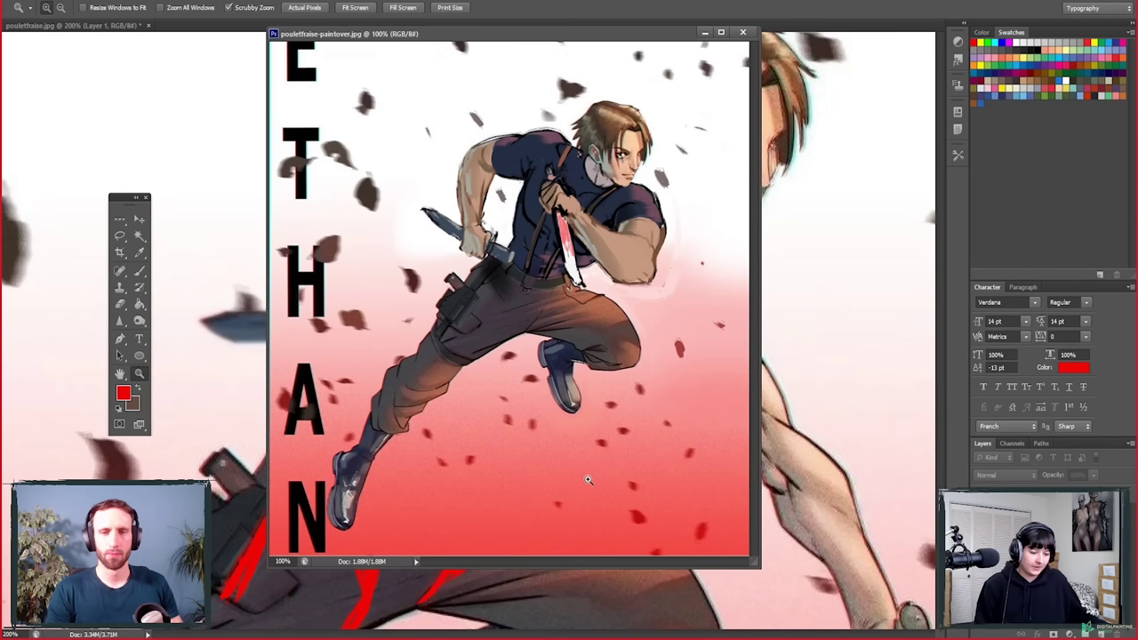
pyautogui.moveTo(502, 39)
pyautogui.mouseDown()
pyautogui.moveTo(523, 49)
pyautogui.moveTo(519, 18)
pyautogui.moveTo(520, 55)
pyautogui.moveTo(440, 50)
pyautogui.moveTo(414, 68)
pyautogui.moveTo(435, 36)
pyautogui.moveTo(515, 59)
pyautogui.mouseUp()
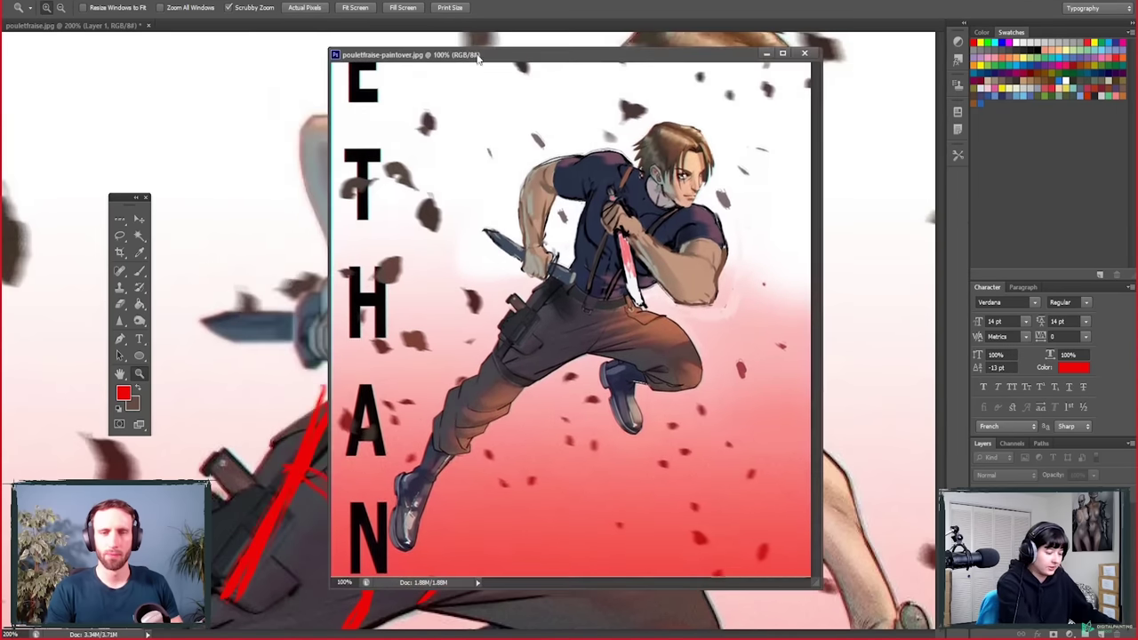
# Step: Float pouletfraise.jpg at 66.7% zoom in a narrow window beside the paintover, and move the toolbox clear of both images
pyautogui.click(117, 56)
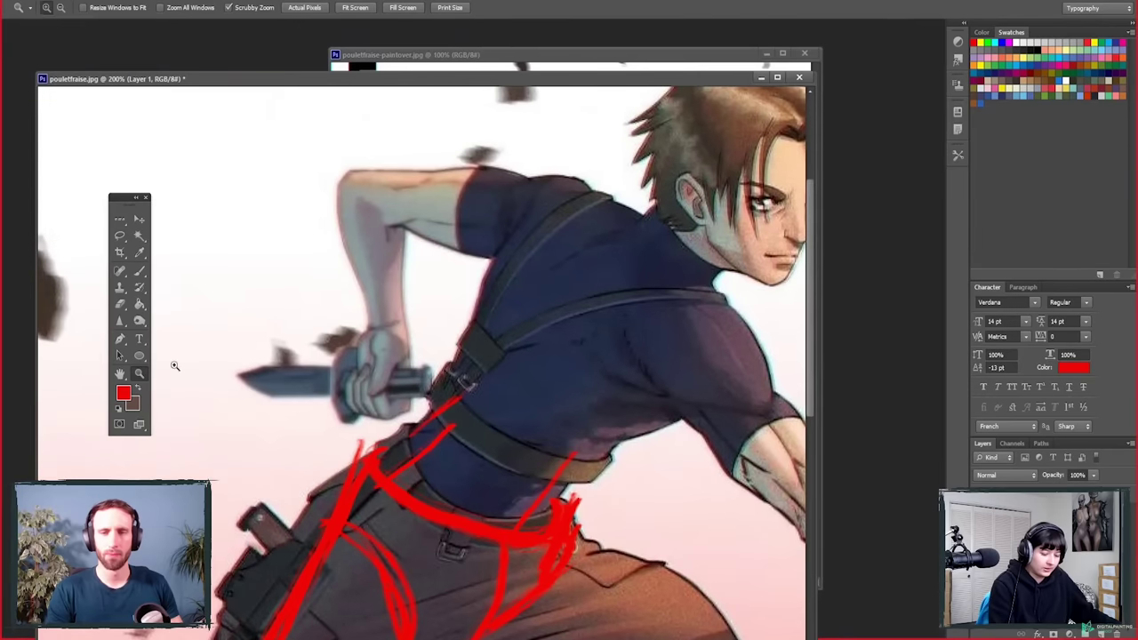
pyautogui.keyDown('alt'); pyautogui.click(546, 334); pyautogui.keyUp('alt')
pyautogui.keyDown('alt'); pyautogui.click(547, 334); pyautogui.keyUp('alt')
pyautogui.moveTo(617, 78); pyautogui.dragTo(609, 24)
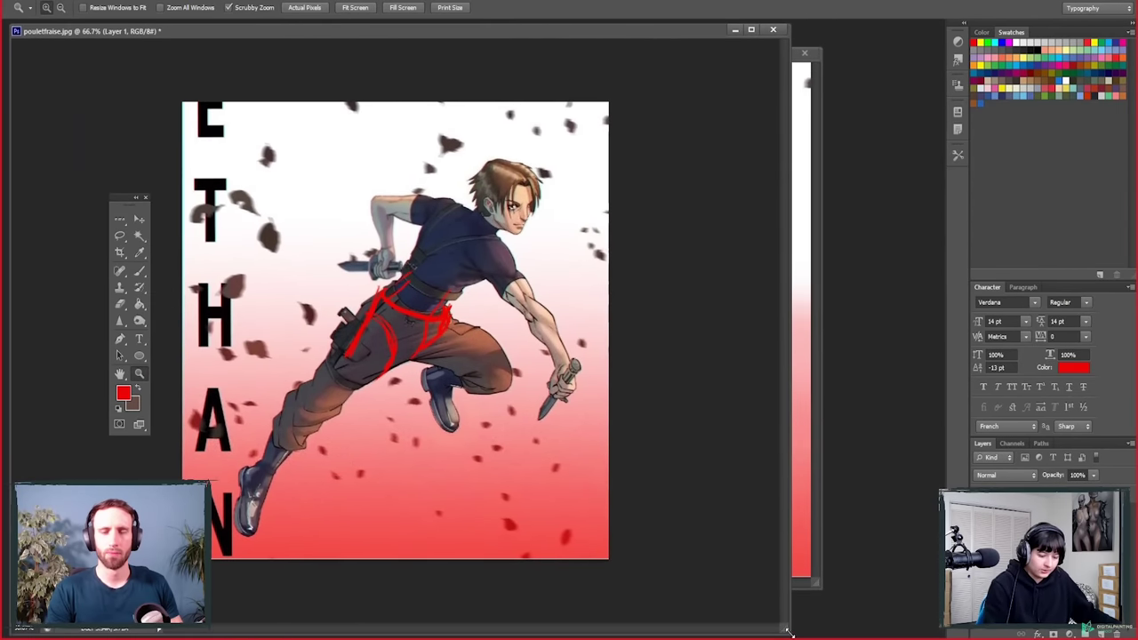
pyautogui.moveTo(785, 636)
pyautogui.mouseDown()
pyautogui.moveTo(584, 591)
pyautogui.moveTo(279, 579)
pyautogui.moveTo(318, 605)
pyautogui.mouseUp()
pyautogui.moveTo(267, 500); pyautogui.dragTo(140, 498)
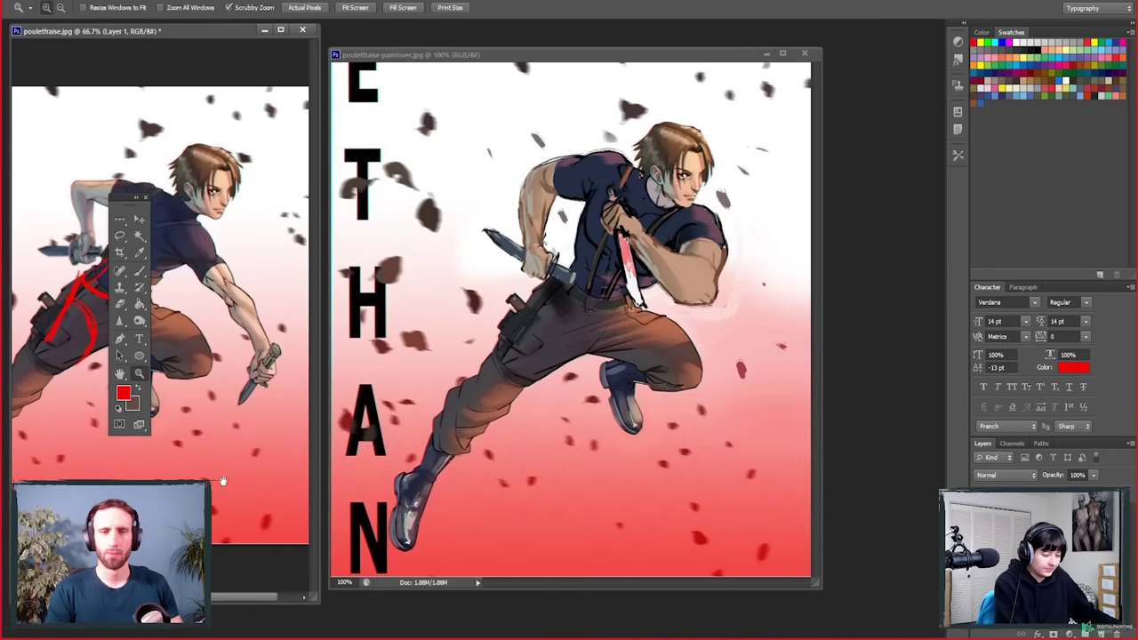
pyautogui.moveTo(124, 198); pyautogui.dragTo(851, 119)
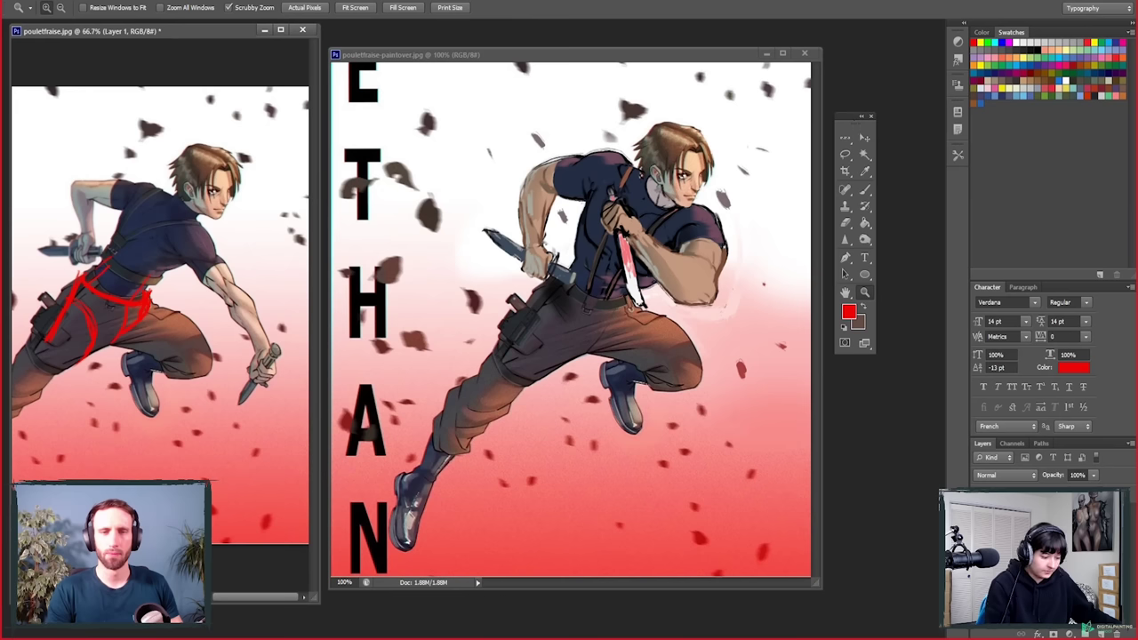
# Step: Undo the red hip marks, and draw two slanted red strokes and a scribble near the face on a new layer in pouletfraise.jpg
pyautogui.hotkey('ctrl', 'z')
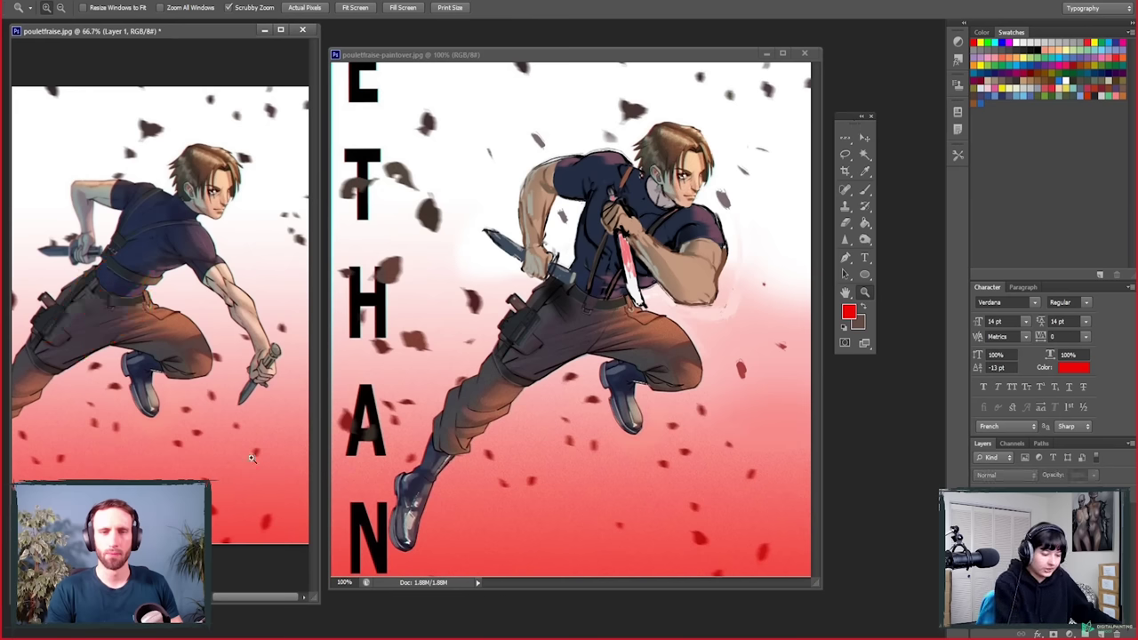
pyautogui.press('b')
pyautogui.hotkey('ctrl', 'shift', 'alt', 'n')
pyautogui.moveTo(287, 185)
pyautogui.mouseDown()
pyautogui.moveTo(267, 244)
pyautogui.moveTo(278, 251)
pyautogui.mouseUp()
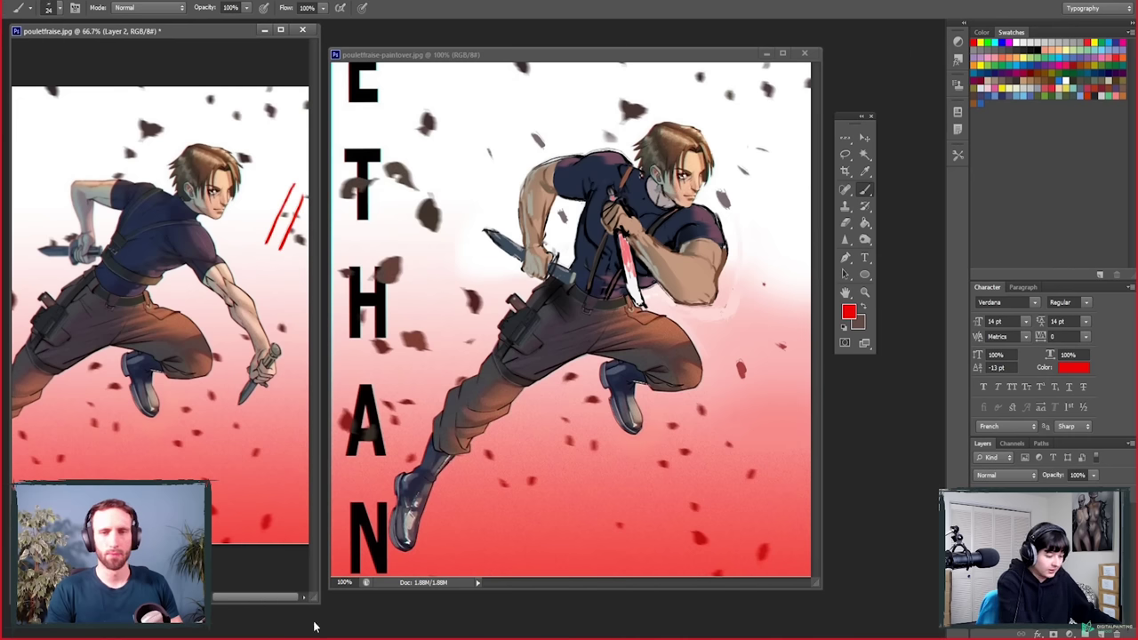
pyautogui.moveTo(246, 172); pyautogui.dragTo(259, 160)
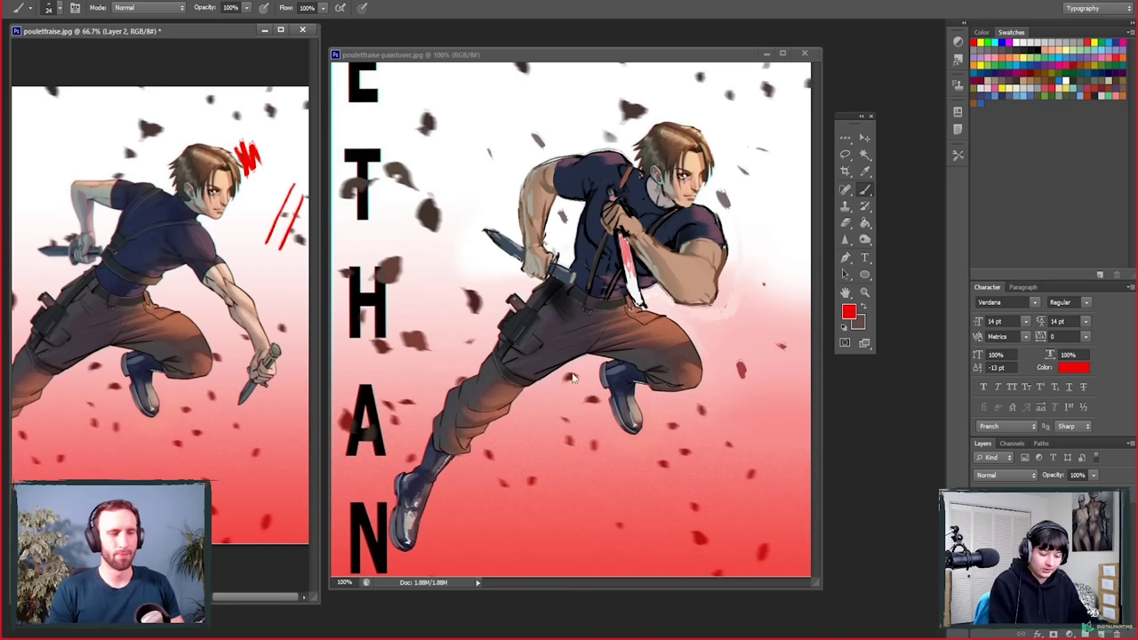
# Step: Circle the hip area below the rear knife's handle in red on the paintover and undo the circle
pyautogui.click(580, 343)
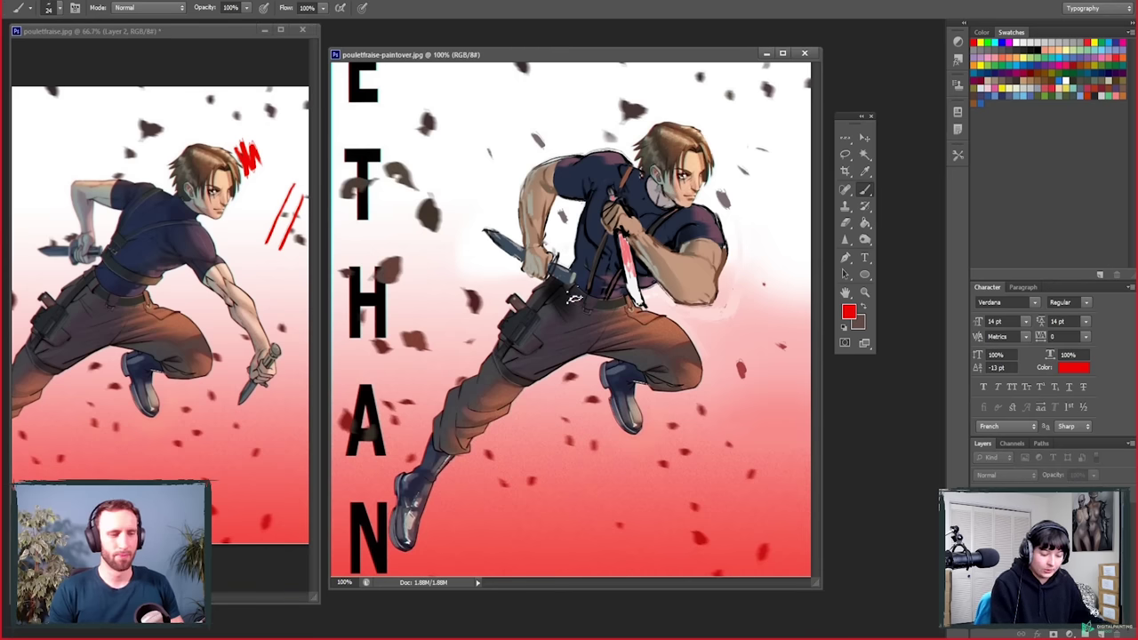
pyautogui.moveTo(578, 282)
pyautogui.mouseDown()
pyautogui.moveTo(540, 320)
pyautogui.moveTo(584, 331)
pyautogui.moveTo(577, 281)
pyautogui.mouseUp()
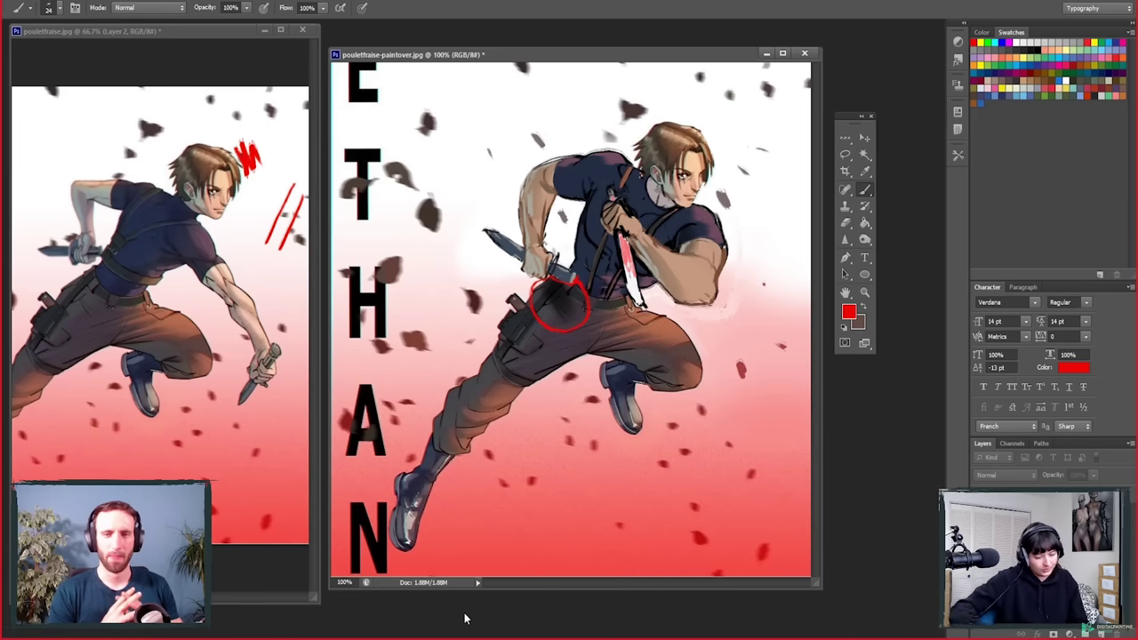
pyautogui.press('e')
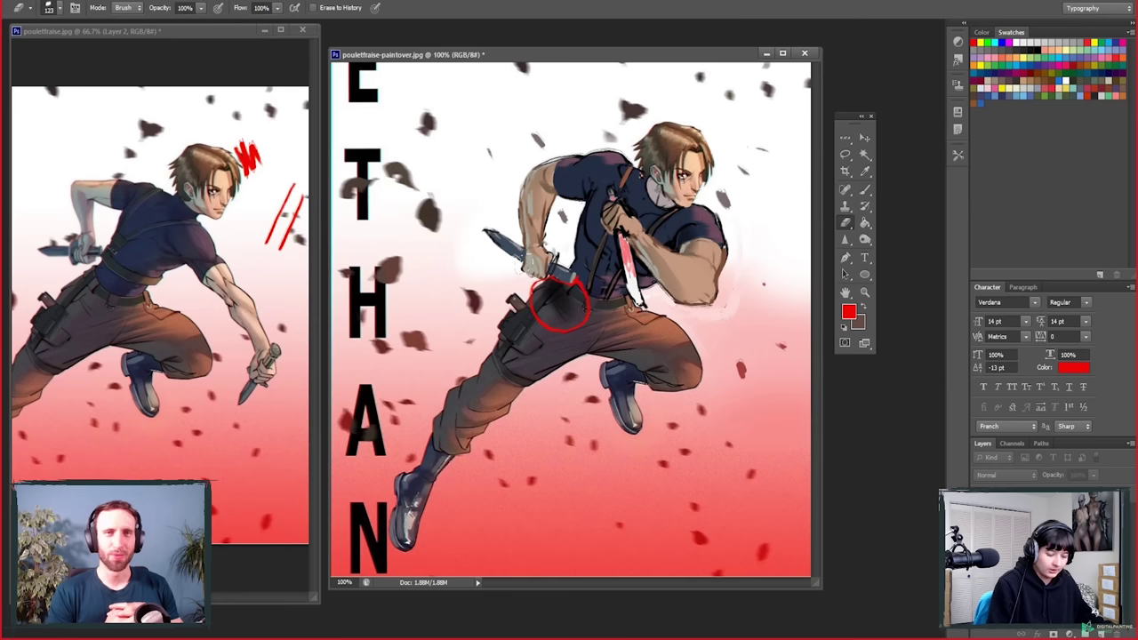
pyautogui.hotkey('ctrl', 'z')
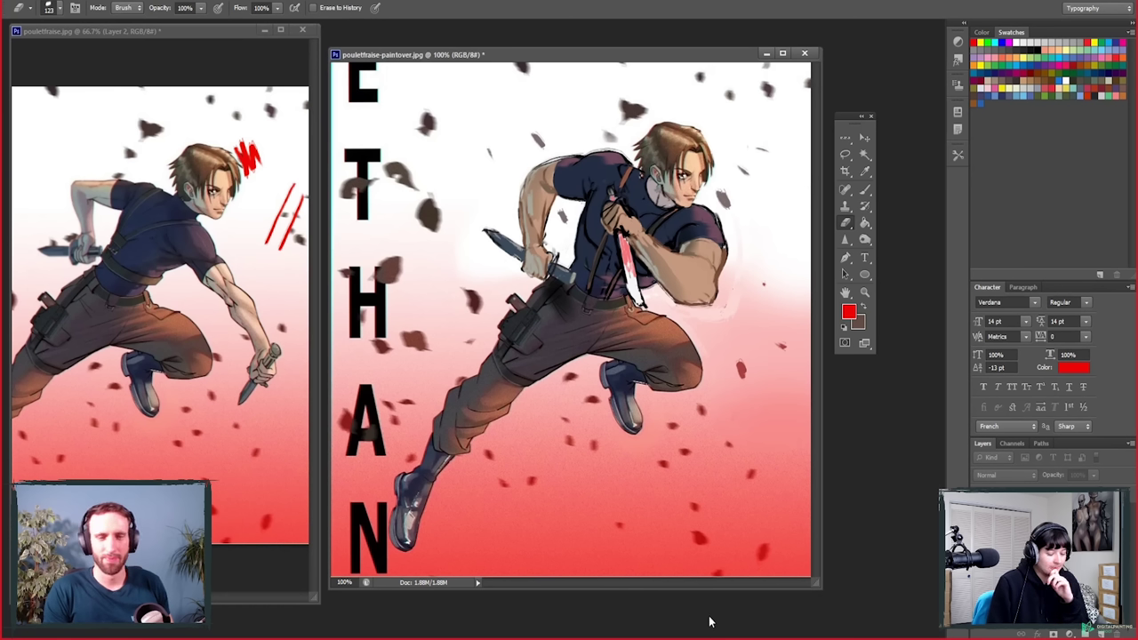
# Step: Draw a red arc and directional arrow along the outstretched arm in pouletfraise.jpg, and circle its elbow
pyautogui.click(234, 265)
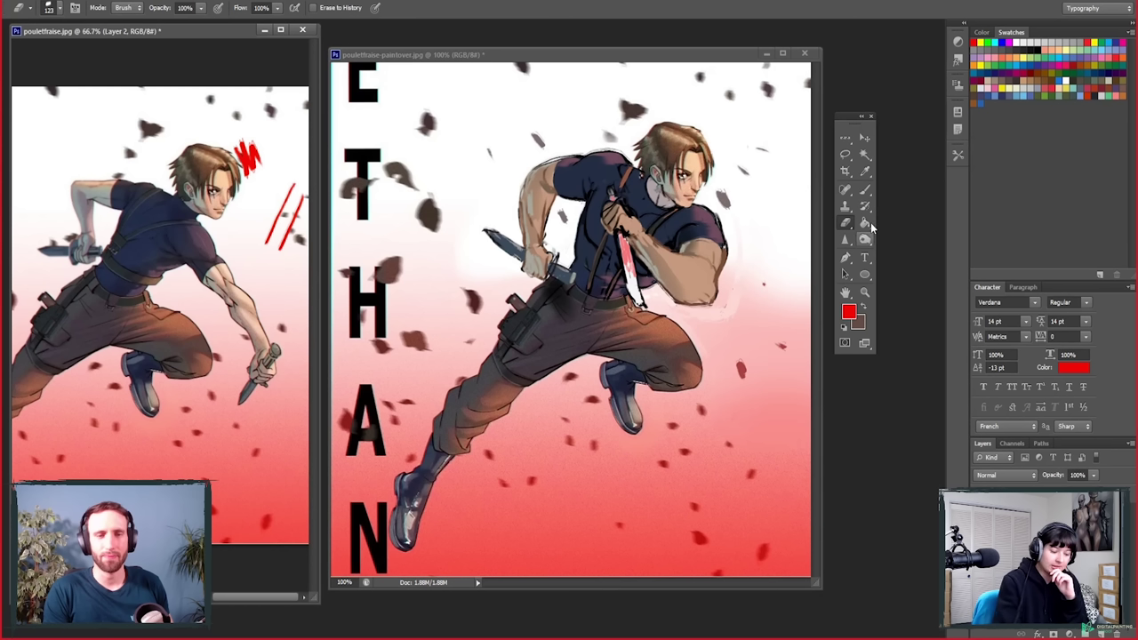
pyautogui.click(865, 190)
pyautogui.click(226, 241)
pyautogui.moveTo(242, 257); pyautogui.dragTo(283, 329)
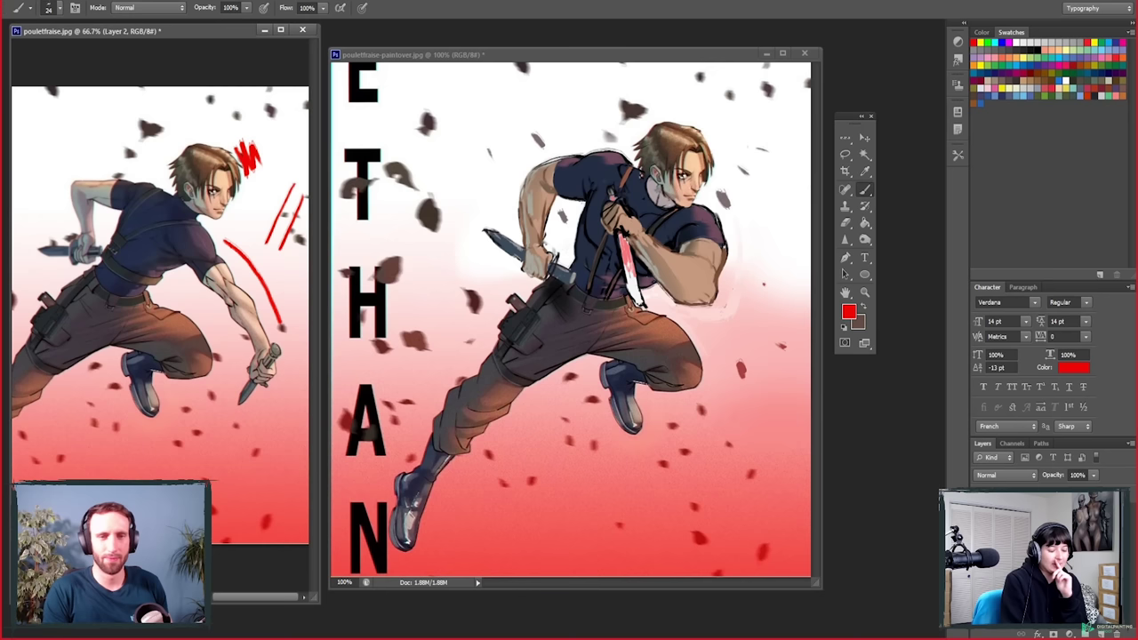
pyautogui.moveTo(278, 318); pyautogui.dragTo(245, 362)
pyautogui.moveTo(232, 304)
pyautogui.mouseDown()
pyautogui.moveTo(222, 306)
pyautogui.moveTo(229, 295)
pyautogui.mouseUp()
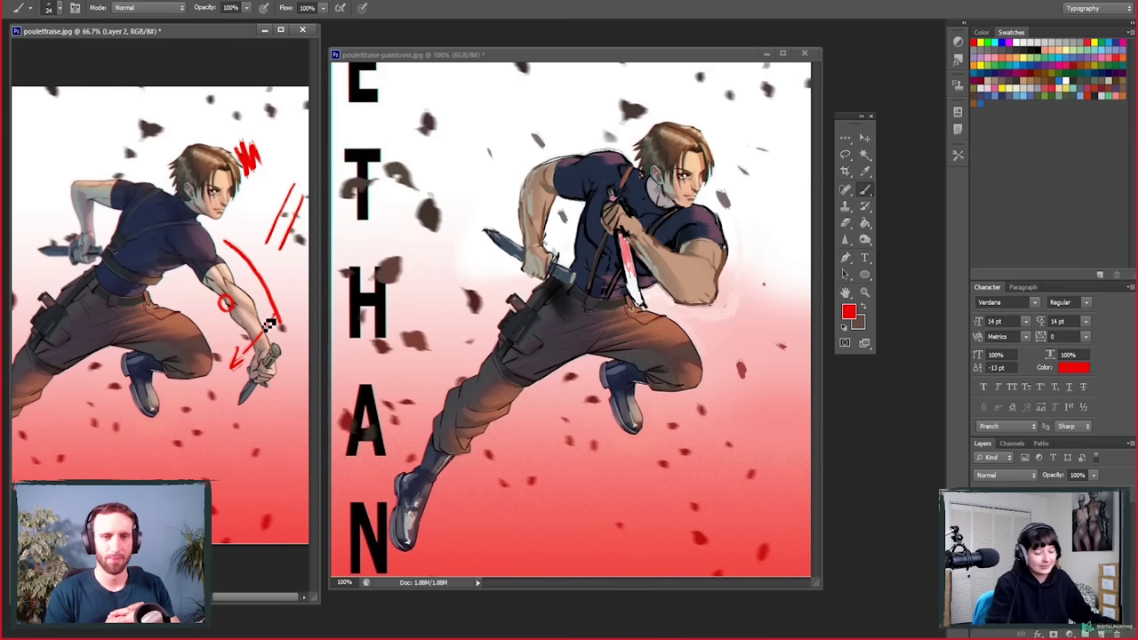
# Step: Erase the red arc and elbow circle, and trace red lines along both sides of the outstretched arm down to the wrist
pyautogui.press('e')
pyautogui.moveTo(213, 298)
pyautogui.mouseDown()
pyautogui.moveTo(208, 241)
pyautogui.moveTo(270, 327)
pyautogui.mouseUp()
pyautogui.press('b')
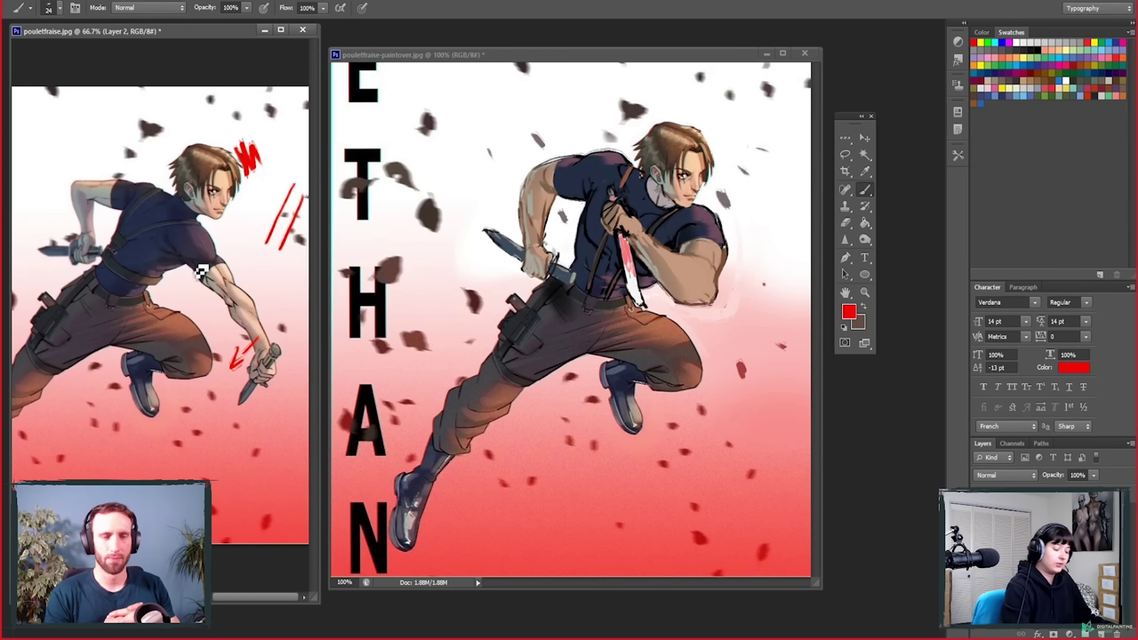
pyautogui.moveTo(176, 253); pyautogui.dragTo(216, 307)
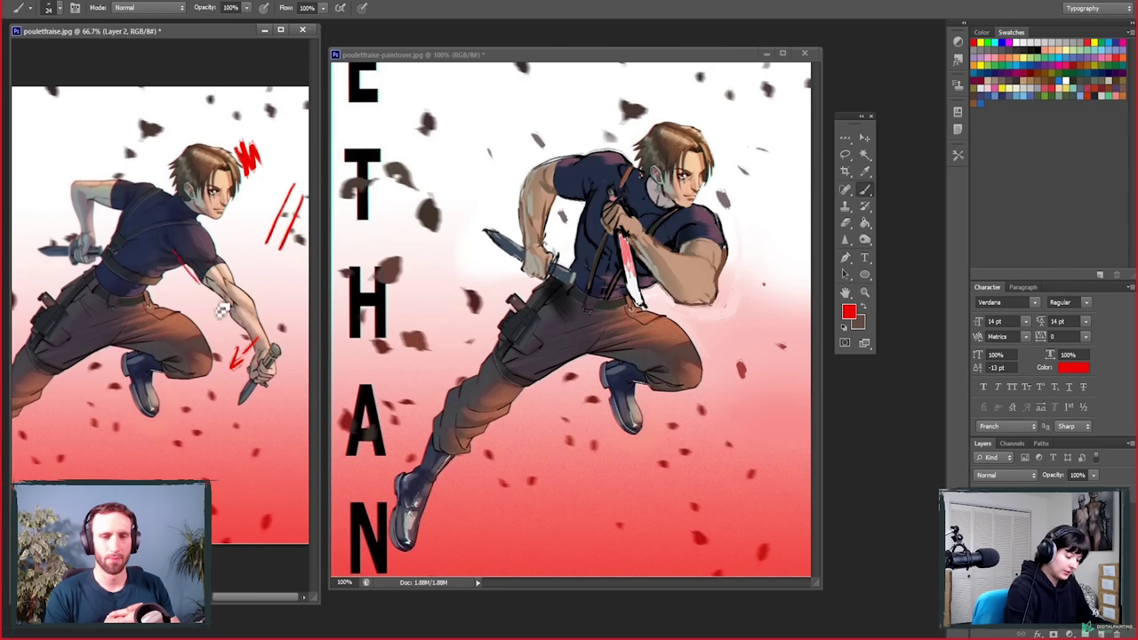
pyautogui.moveTo(214, 267); pyautogui.dragTo(258, 340)
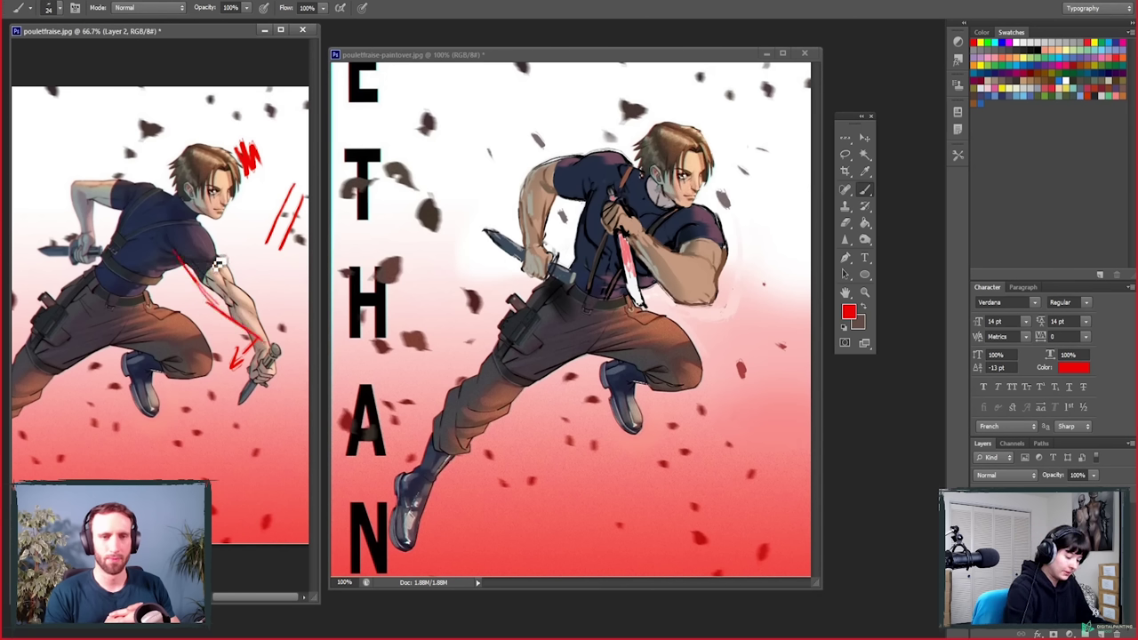
pyautogui.moveTo(212, 265)
pyautogui.mouseDown()
pyautogui.moveTo(255, 302)
pyautogui.moveTo(278, 351)
pyautogui.mouseUp()
pyautogui.moveTo(228, 319); pyautogui.dragTo(277, 358)
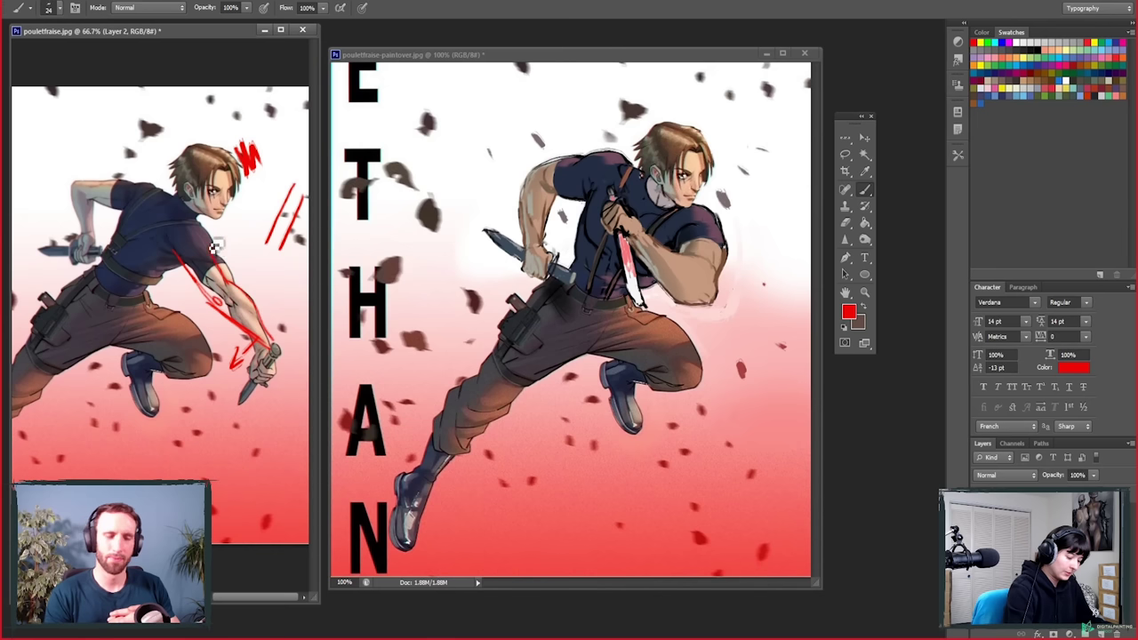
# Step: Close the red outline around the front shoulder in pouletfraise.jpg, and repaint the forearm's contour on a new layer with colours sampled from the image
pyautogui.moveTo(175, 252); pyautogui.dragTo(213, 257)
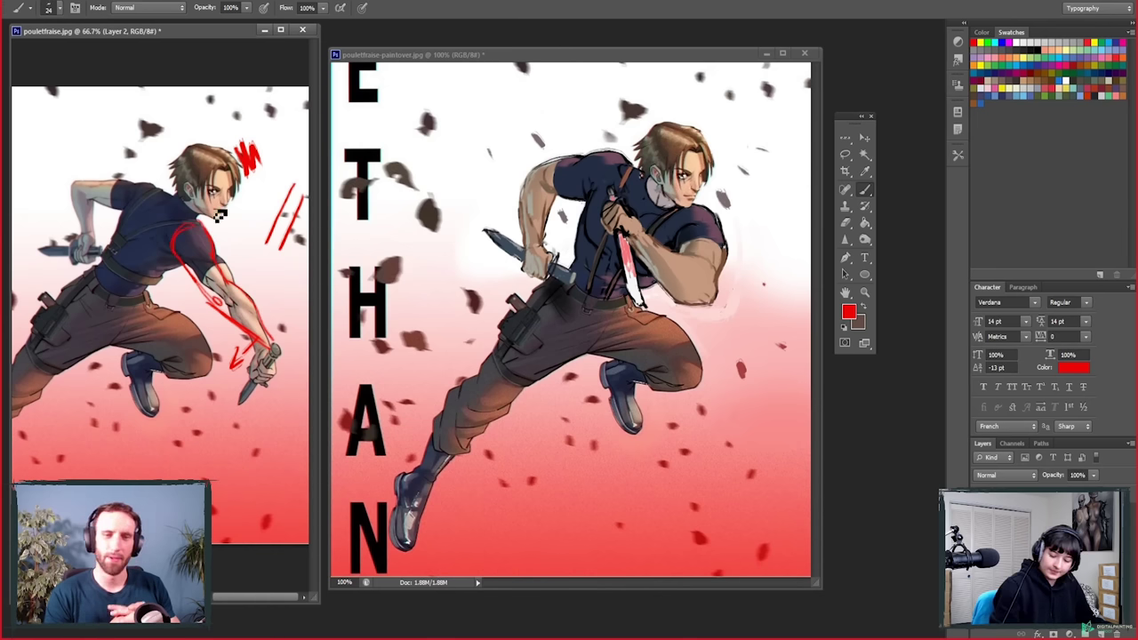
pyautogui.hotkey('ctrl', 'shift', 'alt', 'n')
pyautogui.keyDown('alt'); pyautogui.click(227, 266); pyautogui.keyUp('alt')
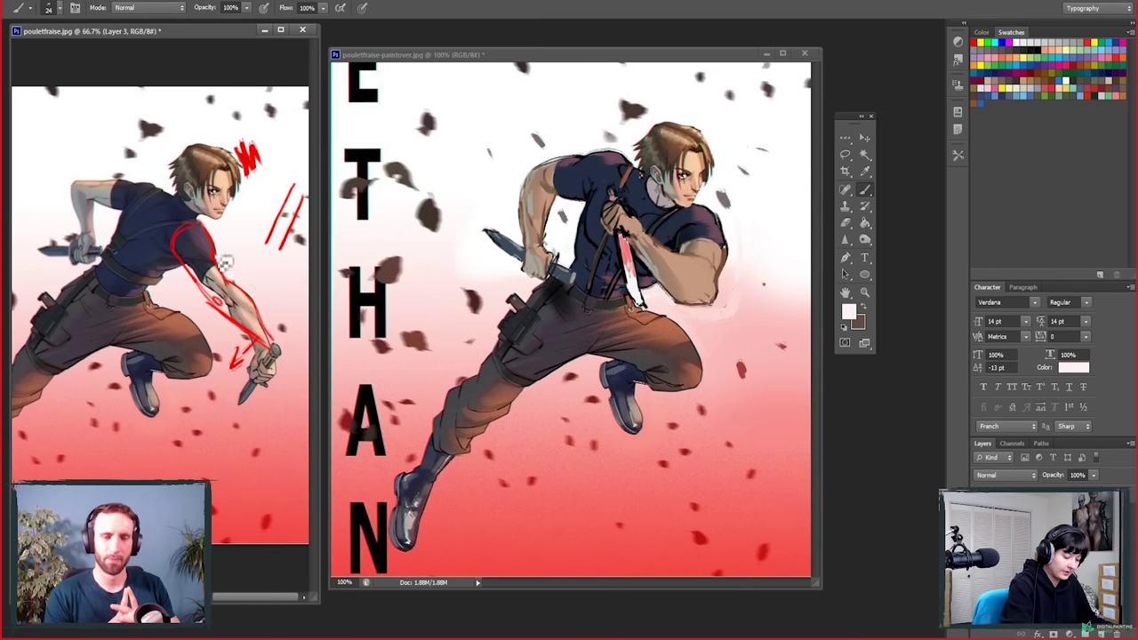
pyautogui.keyDown('alt'); pyautogui.click(264, 330); pyautogui.keyUp('alt')
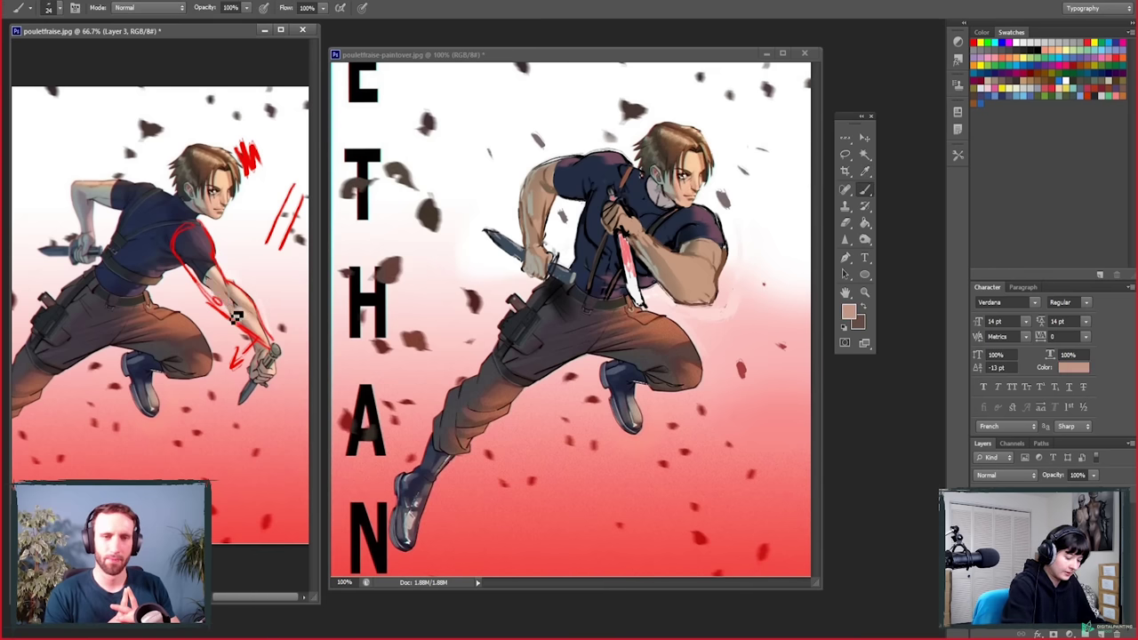
pyautogui.keyDown('alt'); pyautogui.click(204, 277); pyautogui.keyUp('alt')
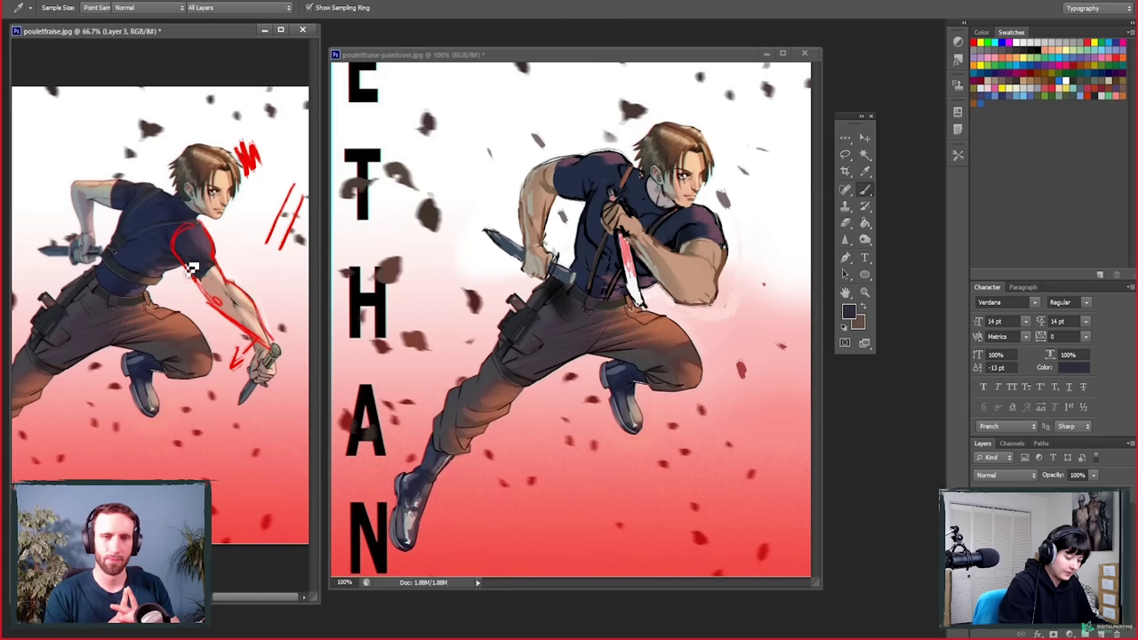
pyautogui.keyDown('alt'); pyautogui.click(212, 283); pyautogui.keyUp('alt')
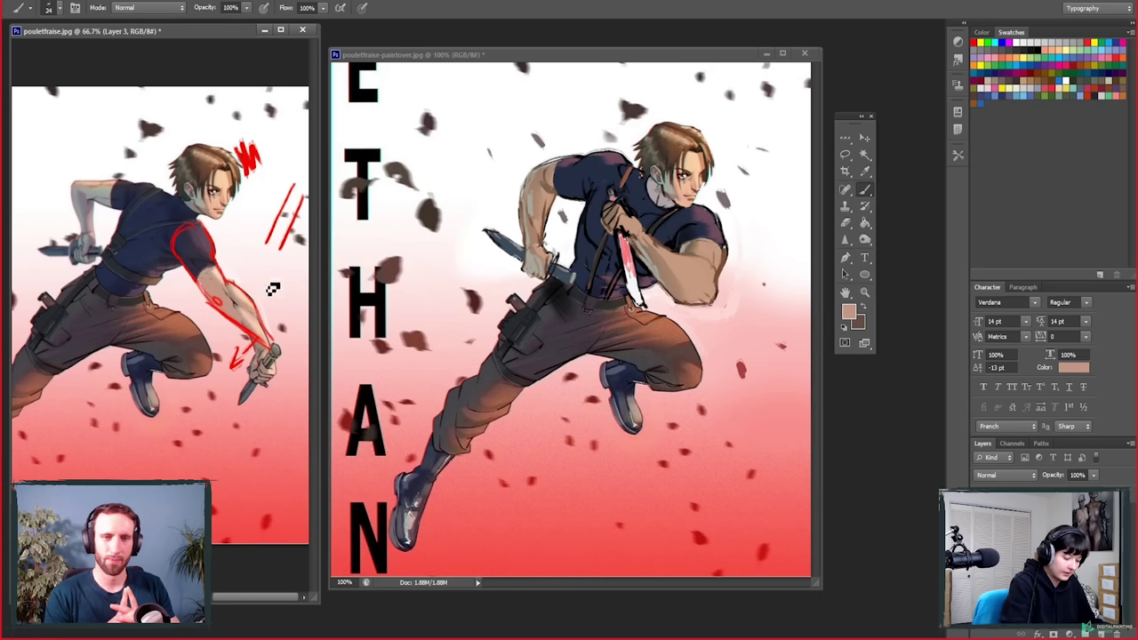
pyautogui.keyDown('alt'); pyautogui.click(242, 328); pyautogui.keyUp('alt')
# Step: Copy the front hand and its knife onto a new layer and shift them slightly outward at the end of the forearm
pyautogui.press('l')
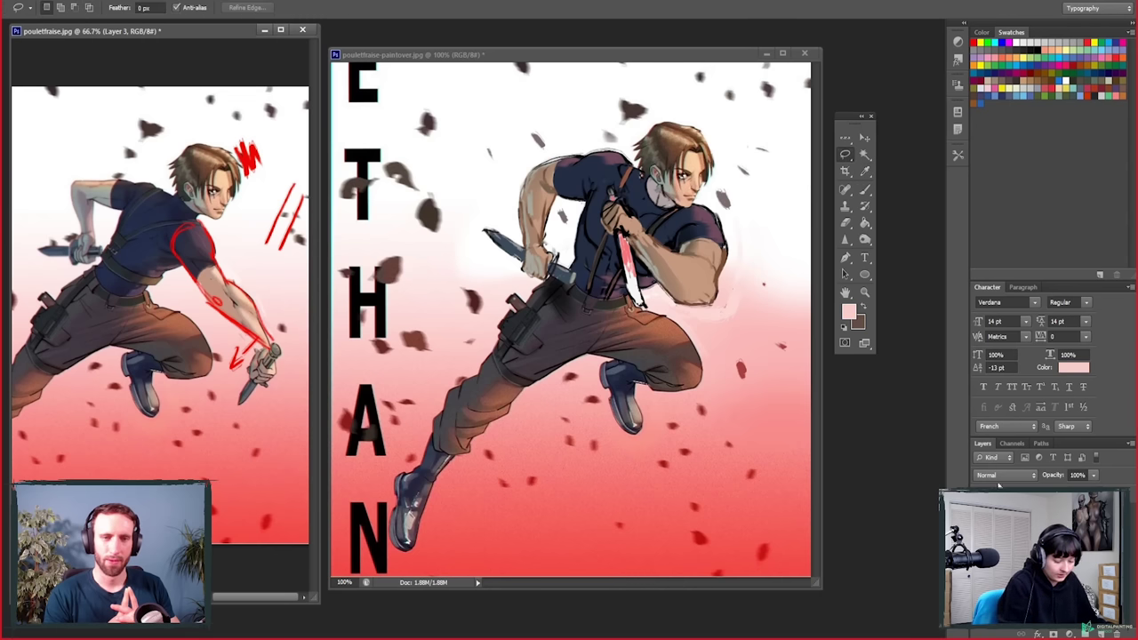
pyautogui.hotkey('ctrl', 'e')
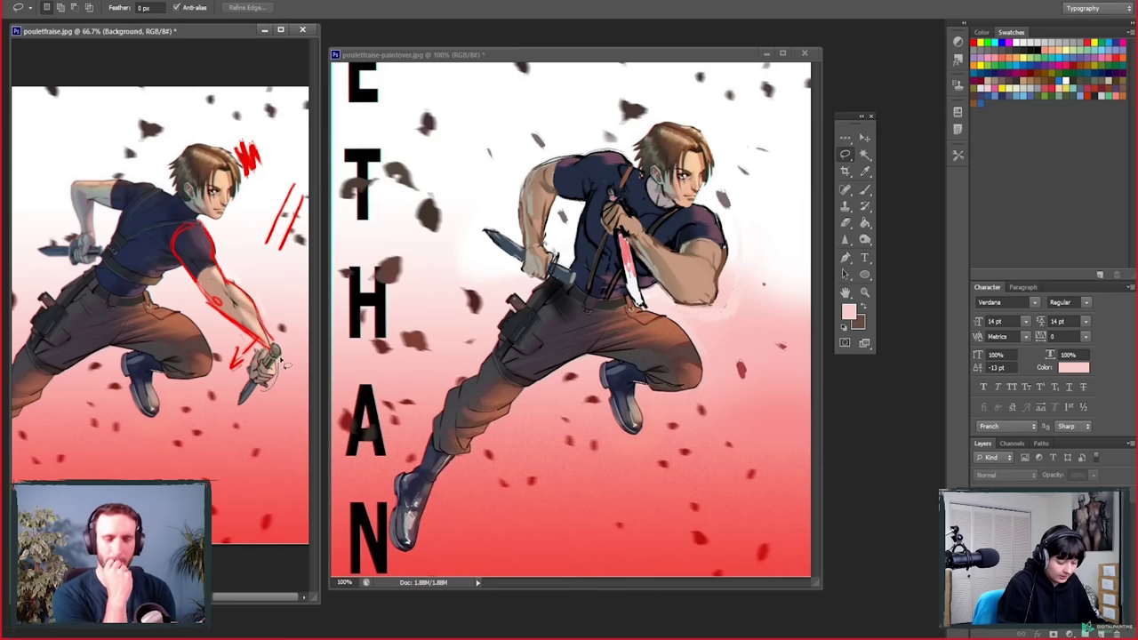
pyautogui.press('v')
pyautogui.moveTo(272, 373)
pyautogui.mouseDown()
pyautogui.moveTo(281, 356)
pyautogui.moveTo(267, 377)
pyautogui.mouseUp()
pyautogui.hotkey('ctrl', 'j')
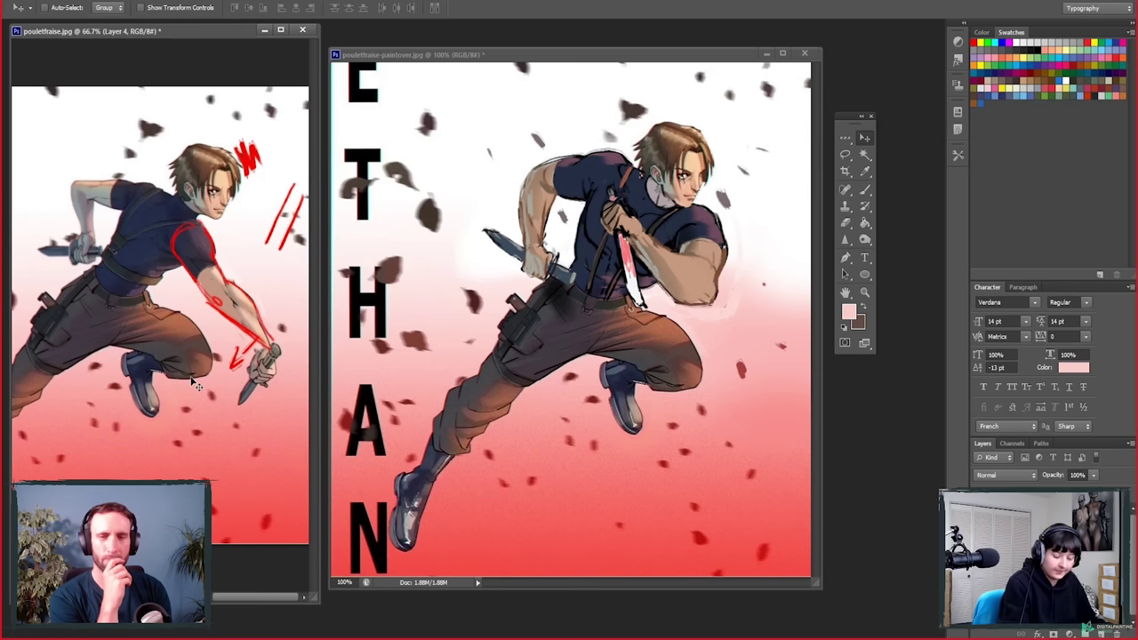
pyautogui.moveTo(260, 428); pyautogui.dragTo(270, 421)
# Step: Sample the pink background near the wrist and paint over the remains of the original knife behind the moved hand
pyautogui.press('i')
pyautogui.click(256, 336)
pyautogui.press('b')
pyautogui.press('i')
pyautogui.click(254, 355)
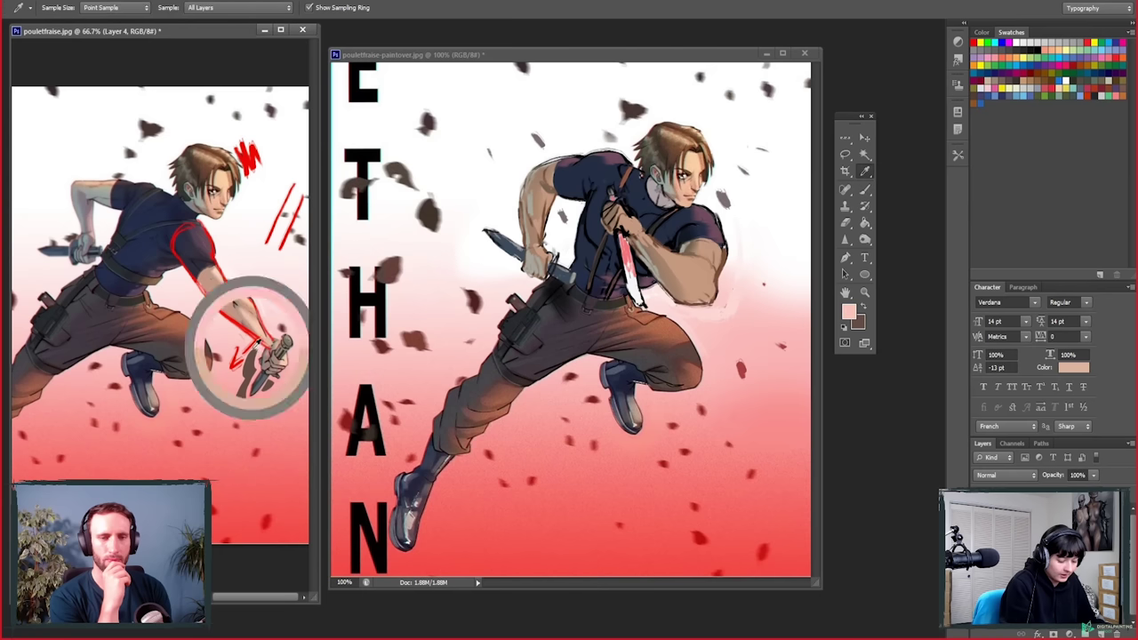
pyautogui.press('b')
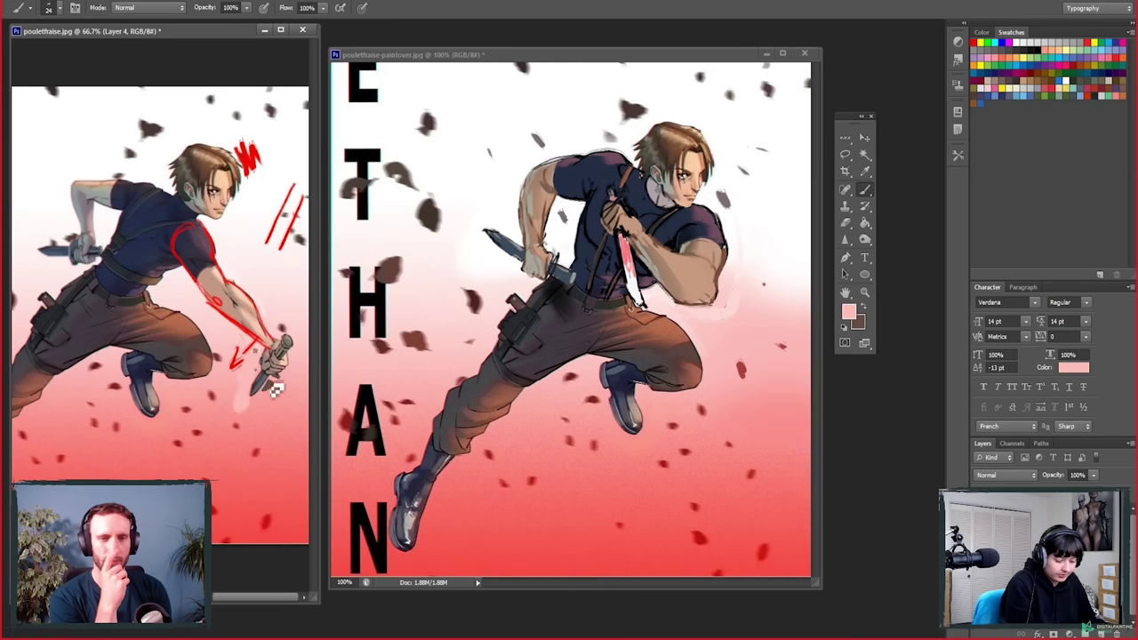
pyautogui.moveTo(266, 382); pyautogui.dragTo(242, 405)
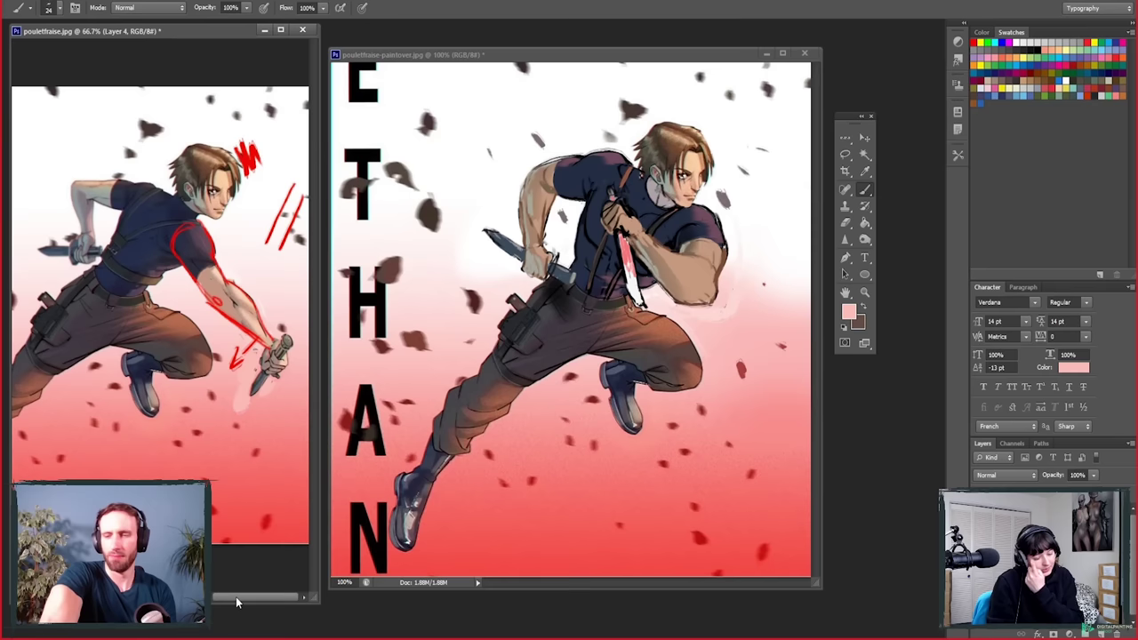
# Step: Switch to Layer 2 and sketch black anatomy lines around the elbow and forearm of the outstretched arm, retouching with sampled colours
pyautogui.press('i')
pyautogui.click(238, 302)
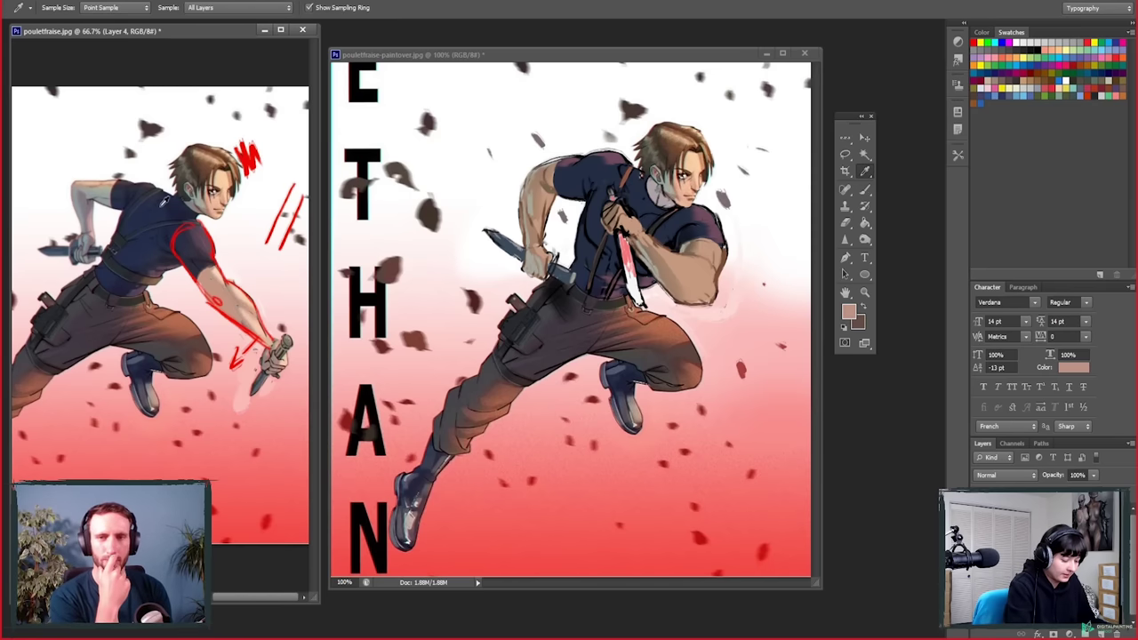
pyautogui.click(163, 253)
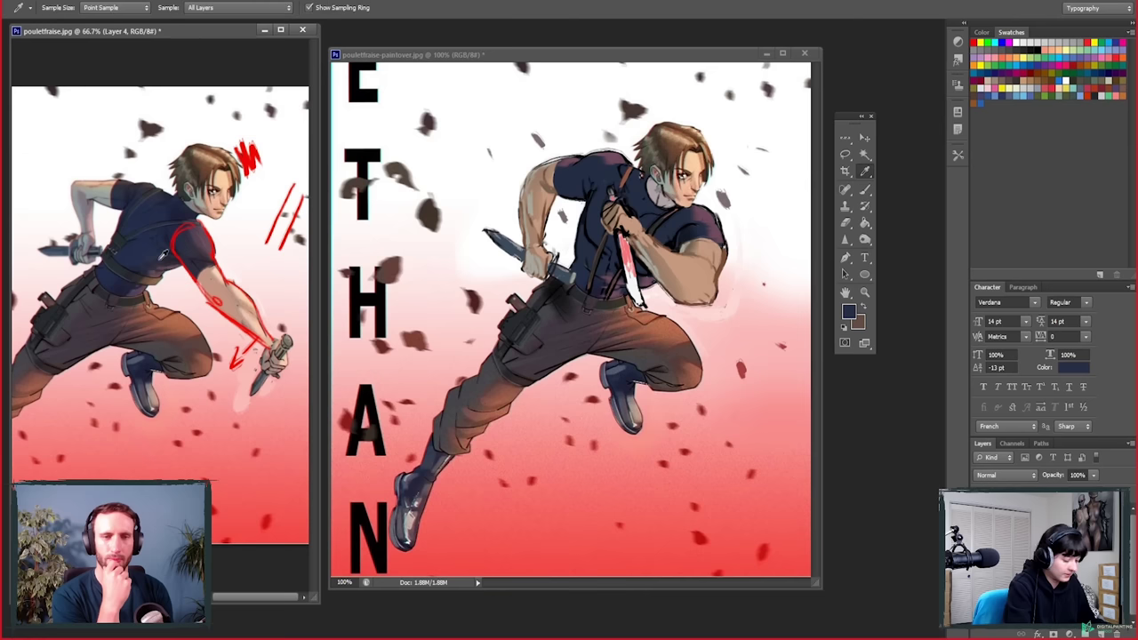
pyautogui.press('d')
pyautogui.press('b')
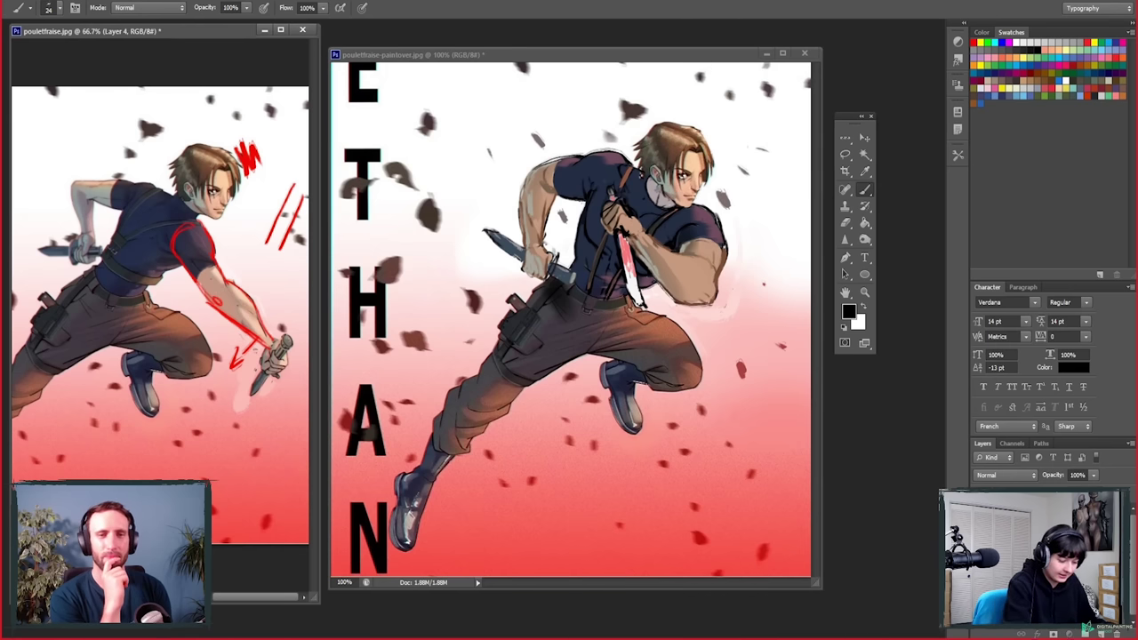
pyautogui.keyDown('ctrl'); pyautogui.click(220, 298); pyautogui.keyUp('ctrl')
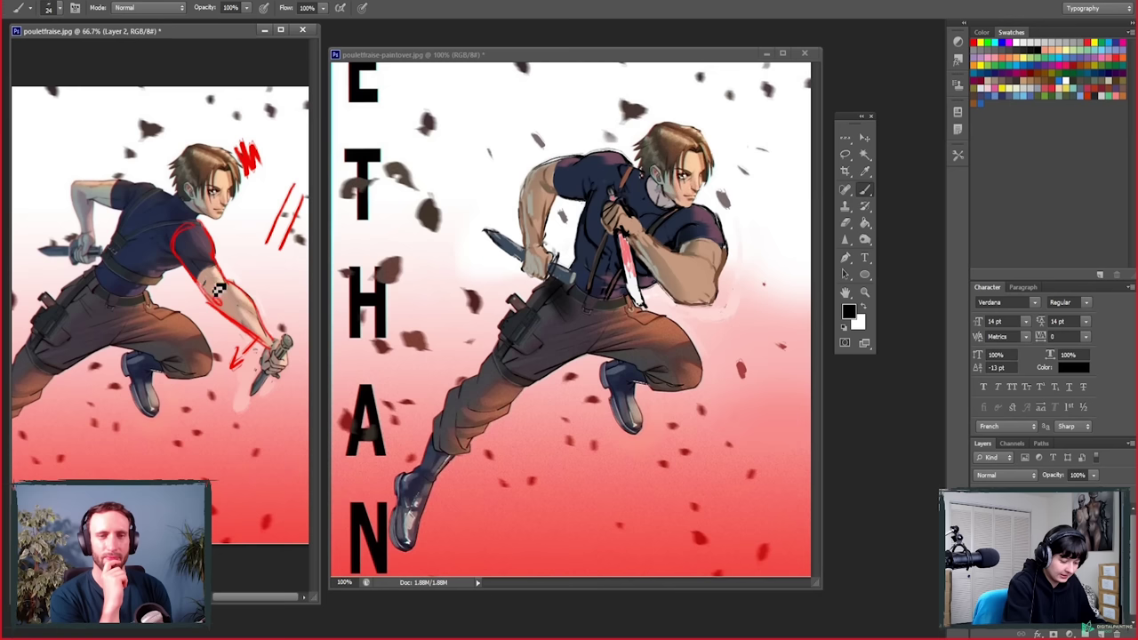
pyautogui.keyDown('alt'); pyautogui.click(257, 307); pyautogui.keyUp('alt')
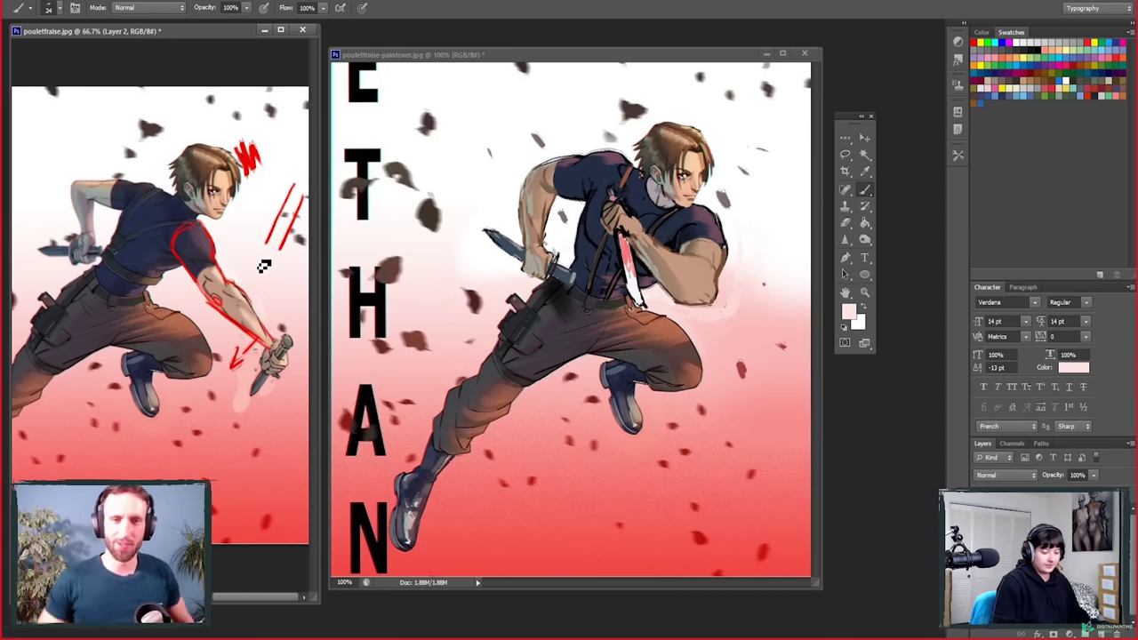
# Step: Paint out the front hand and knife with sampled background pink, and sketch a fist holding an upward-pointing knife in black
pyautogui.press('i')
pyautogui.click(290, 326)
pyautogui.press('b')
pyautogui.moveTo(278, 354)
pyautogui.mouseDown()
pyautogui.moveTo(259, 384)
pyautogui.moveTo(286, 350)
pyautogui.moveTo(269, 355)
pyautogui.moveTo(285, 357)
pyautogui.mouseUp()
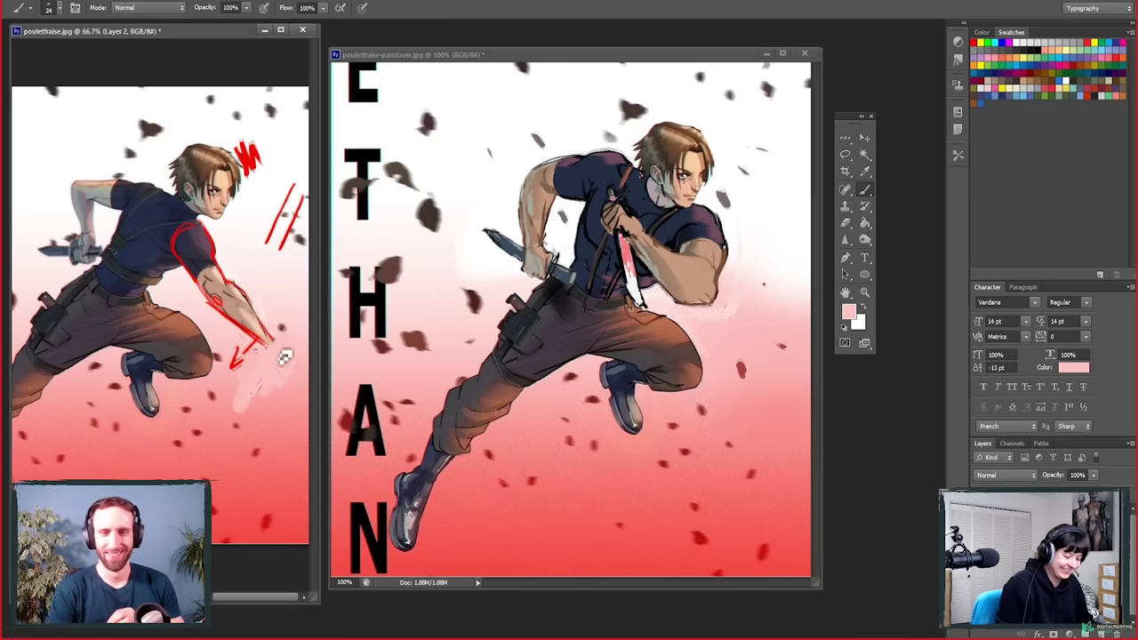
pyautogui.press('i')
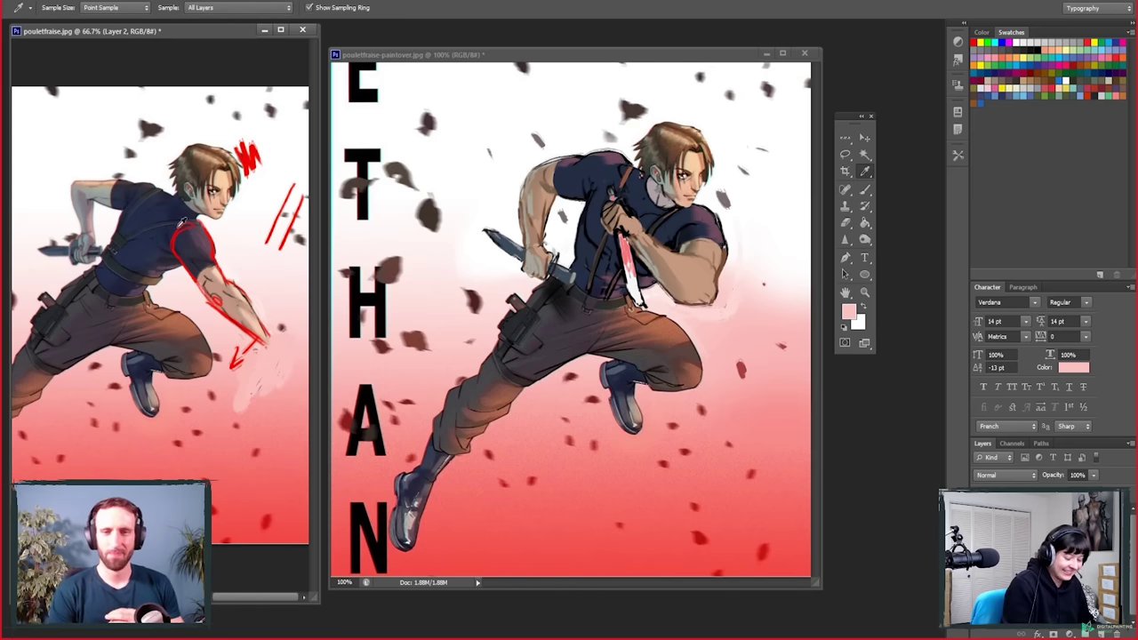
pyautogui.click(171, 224)
pyautogui.press('b')
pyautogui.moveTo(276, 343)
pyautogui.mouseDown()
pyautogui.moveTo(280, 365)
pyautogui.moveTo(296, 363)
pyautogui.moveTo(292, 347)
pyautogui.moveTo(303, 347)
pyautogui.moveTo(287, 346)
pyautogui.moveTo(300, 356)
pyautogui.moveTo(299, 337)
pyautogui.moveTo(285, 360)
pyautogui.moveTo(312, 317)
pyautogui.moveTo(278, 354)
pyautogui.mouseUp()
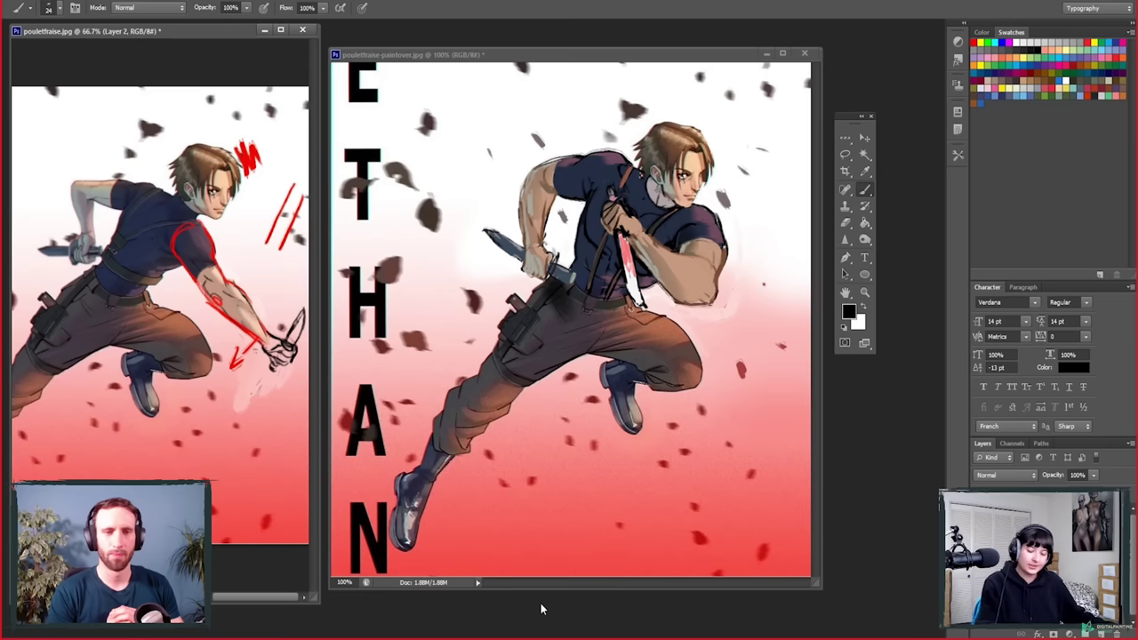
# Step: Draw a red curved arrow around the bent front elbow on a new layer in pouletfraise-paintover.jpg
pyautogui.click(747, 257)
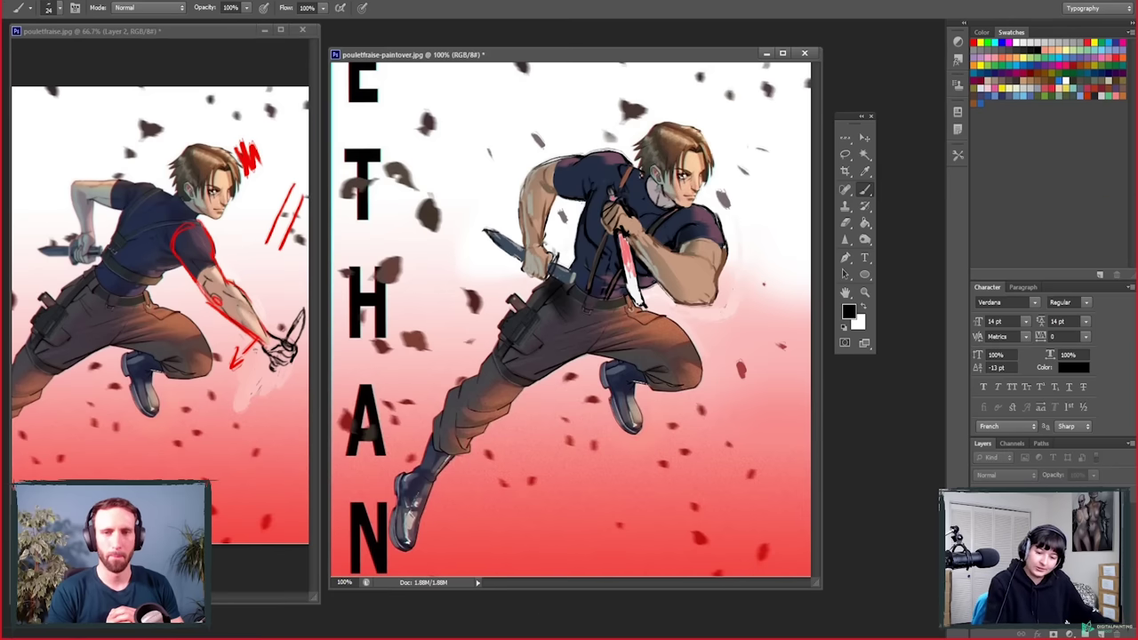
pyautogui.click(975, 41)
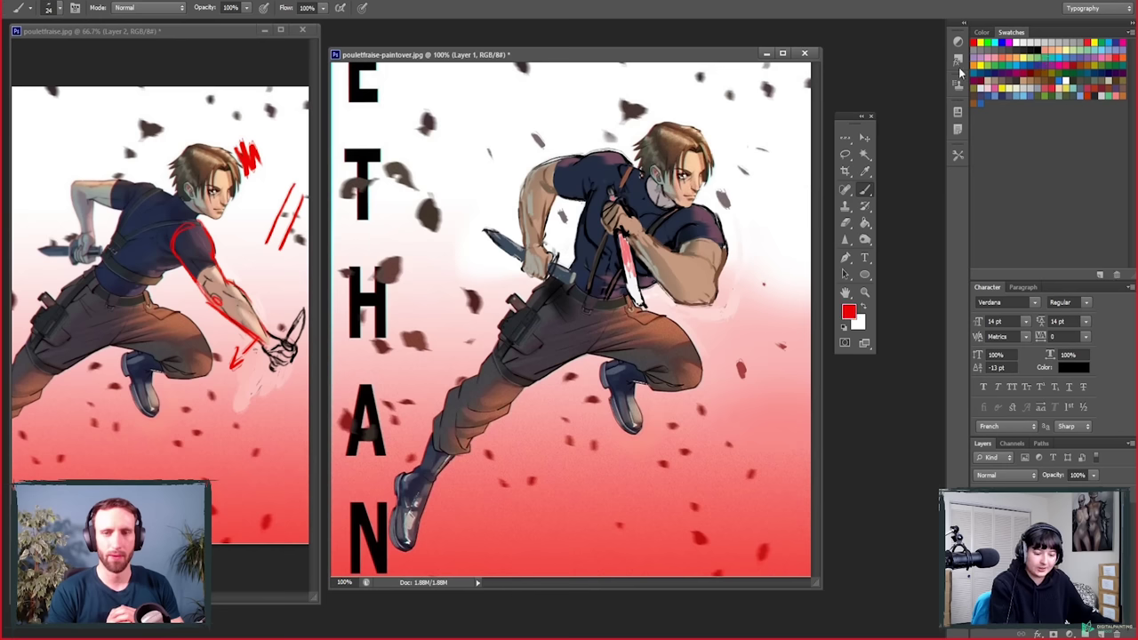
pyautogui.moveTo(744, 225)
pyautogui.mouseDown()
pyautogui.moveTo(735, 305)
pyautogui.moveTo(681, 287)
pyautogui.mouseUp()
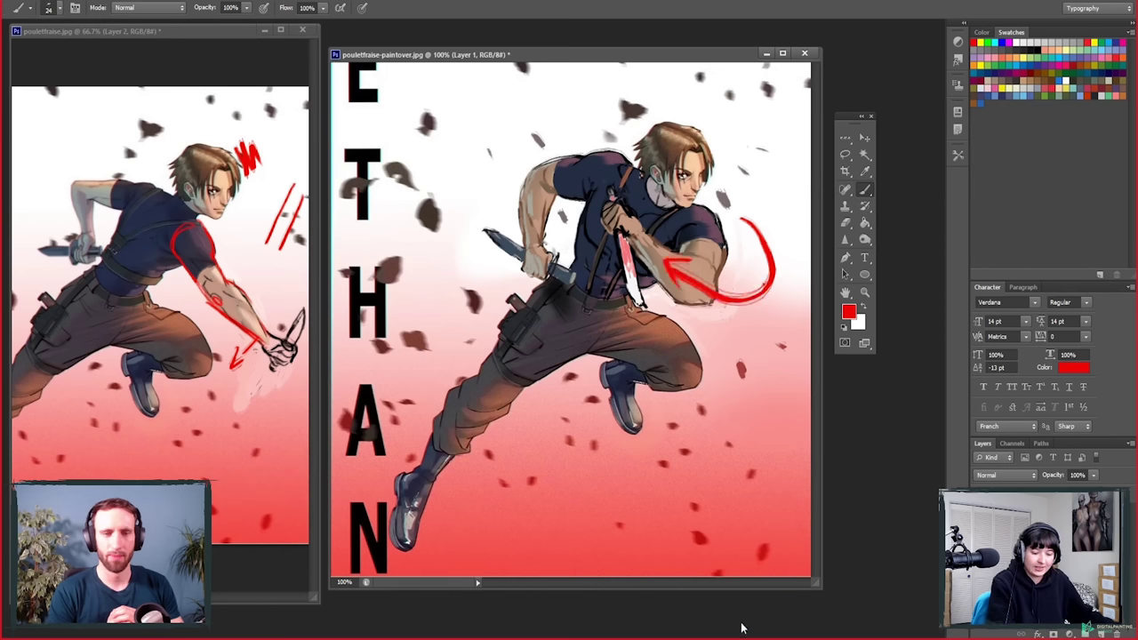
# Step: Draw a straight red arrow from the chest diagonally down past the bent elbow, and undo it
pyautogui.moveTo(665, 233)
pyautogui.mouseDown()
pyautogui.moveTo(807, 382)
pyautogui.moveTo(773, 358)
pyautogui.mouseUp()
pyautogui.moveTo(804, 380)
pyautogui.mouseDown()
pyautogui.moveTo(778, 365)
pyautogui.moveTo(788, 327)
pyautogui.mouseUp()
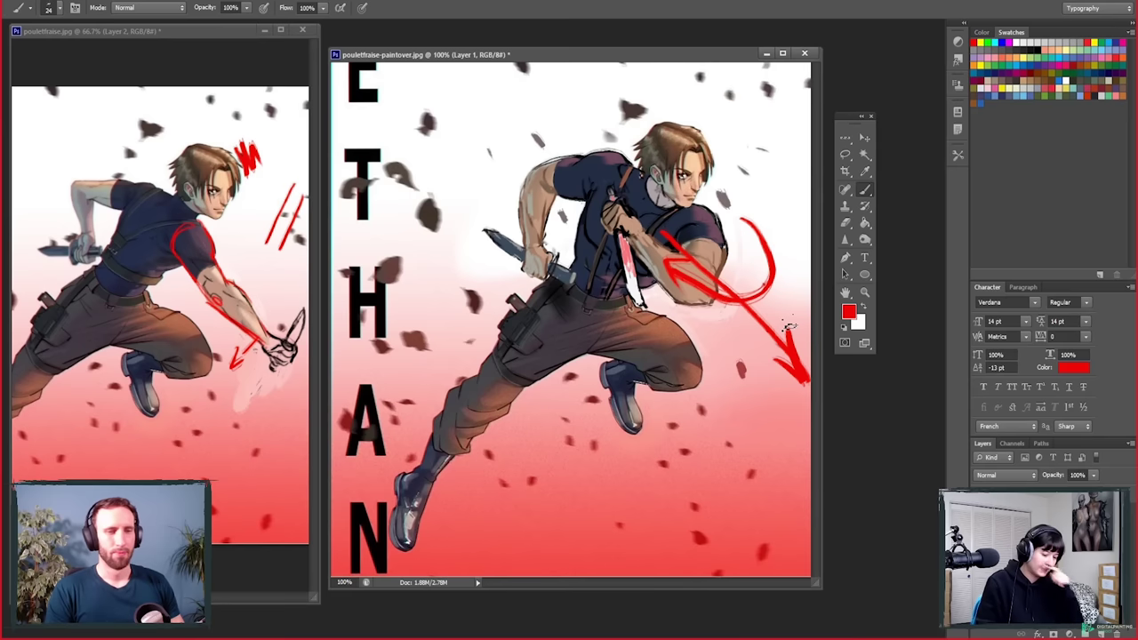
pyautogui.hotkey('ctrl', 'alt', 'z')
pyautogui.hotkey('ctrl', 'alt', 'z')
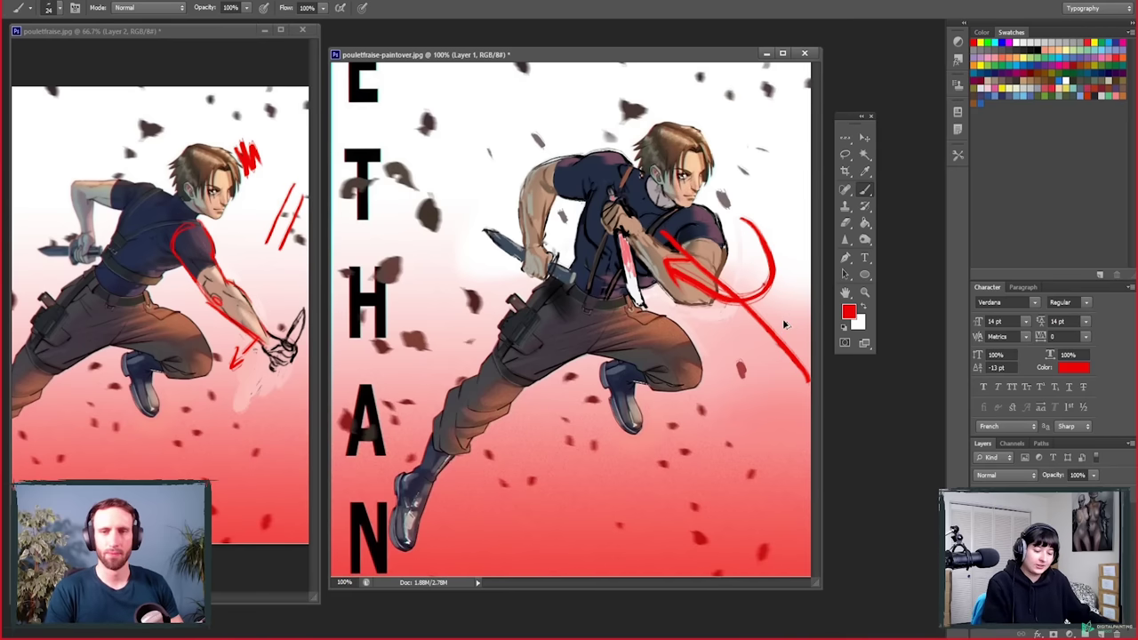
pyautogui.hotkey('ctrl', 'alt', 'z')
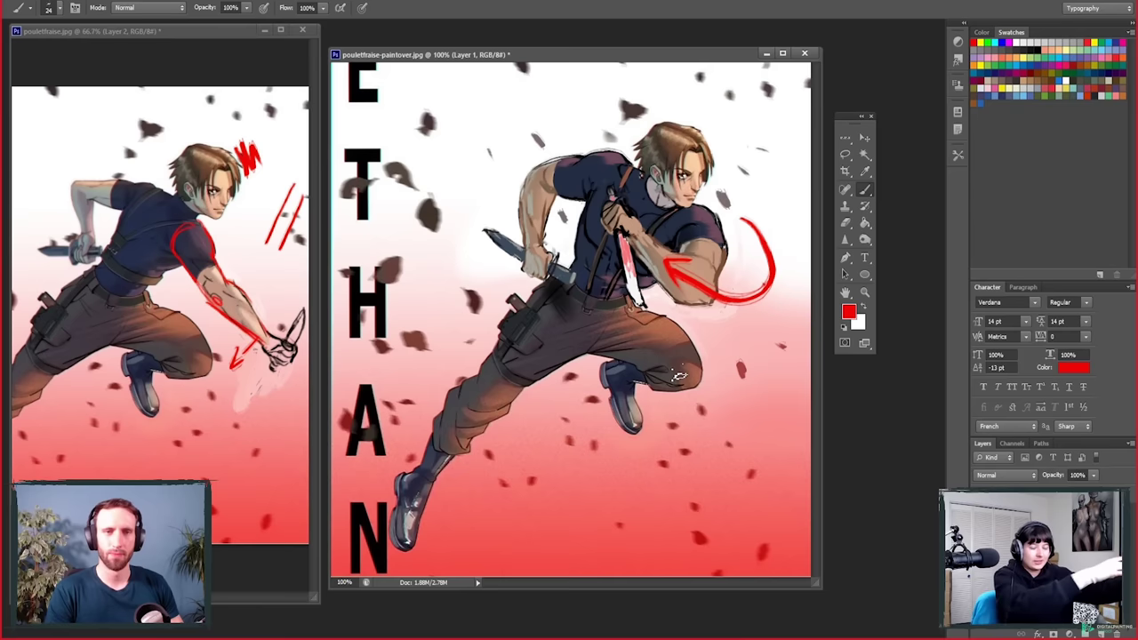
# Step: Draw red strokes across the legs and beside the figure in the paintover, and erase them
pyautogui.moveTo(449, 471)
pyautogui.mouseDown()
pyautogui.moveTo(755, 357)
pyautogui.moveTo(704, 383)
pyautogui.mouseUp()
pyautogui.moveTo(404, 367)
pyautogui.mouseDown()
pyautogui.moveTo(525, 238)
pyautogui.moveTo(592, 218)
pyautogui.moveTo(426, 338)
pyautogui.mouseUp()
pyautogui.press('e')
pyautogui.moveTo(444, 471); pyautogui.dragTo(746, 356)
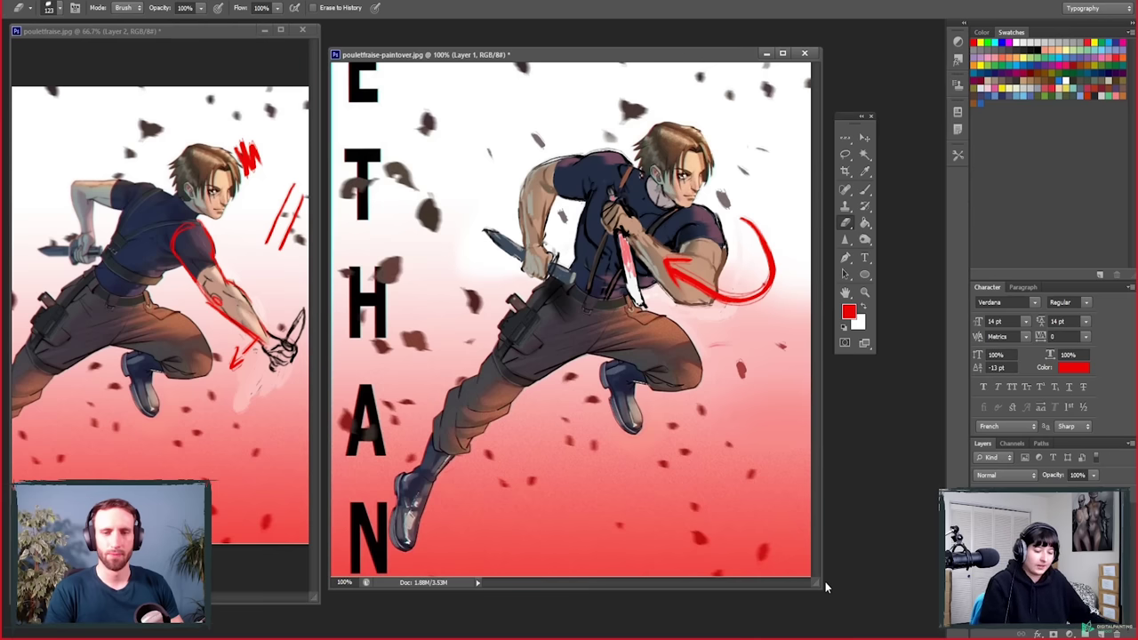
# Step: Redo the front elbow's curved arrow thinner, add a matching red arrow around the rear arm, and delete the red marks' layer
pyautogui.moveTo(676, 274)
pyautogui.mouseDown()
pyautogui.moveTo(729, 266)
pyautogui.moveTo(757, 236)
pyautogui.moveTo(687, 280)
pyautogui.moveTo(698, 300)
pyautogui.mouseUp()
pyautogui.press('b')
pyautogui.moveTo(605, 119)
pyautogui.mouseDown()
pyautogui.moveTo(529, 220)
pyautogui.moveTo(571, 254)
pyautogui.mouseUp()
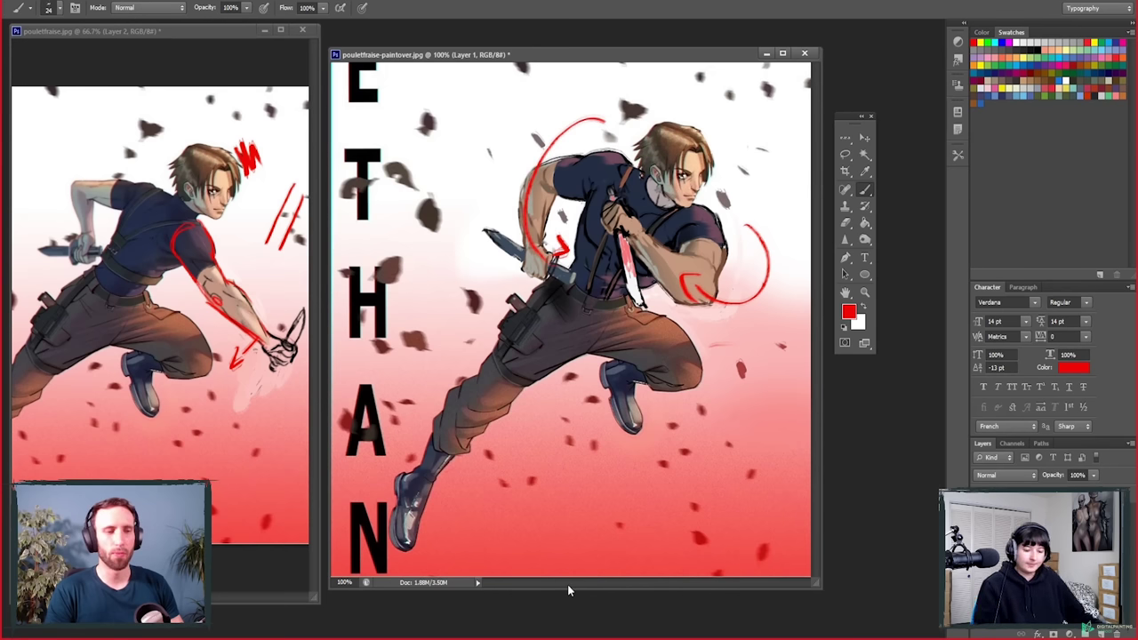
pyautogui.press('Delete')
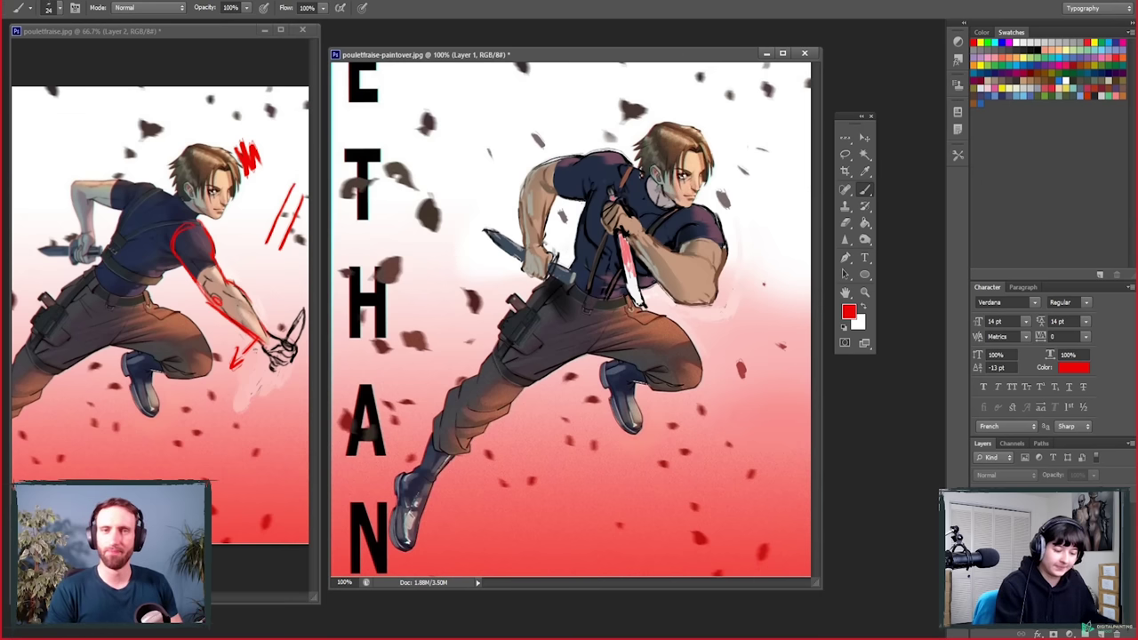
# Step: Close pouletfraise-paintover.jpg and pouletfraise.jpg without saving the changes
pyautogui.moveTo(719, 50); pyautogui.dragTo(712, 43)
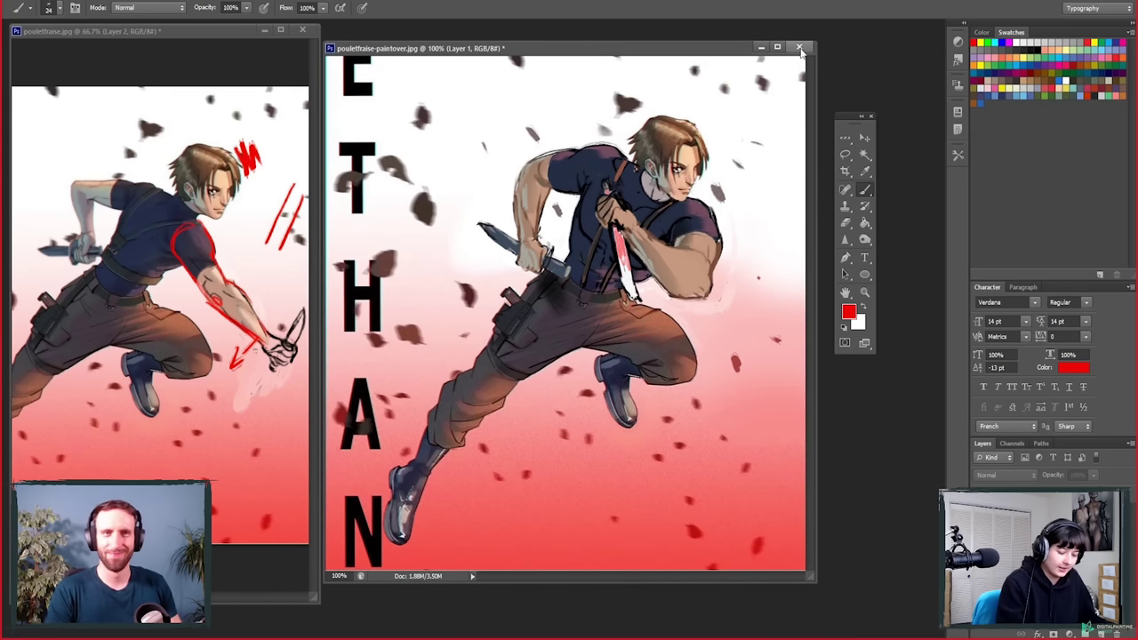
pyautogui.click(798, 47)
pyautogui.click(570, 233)
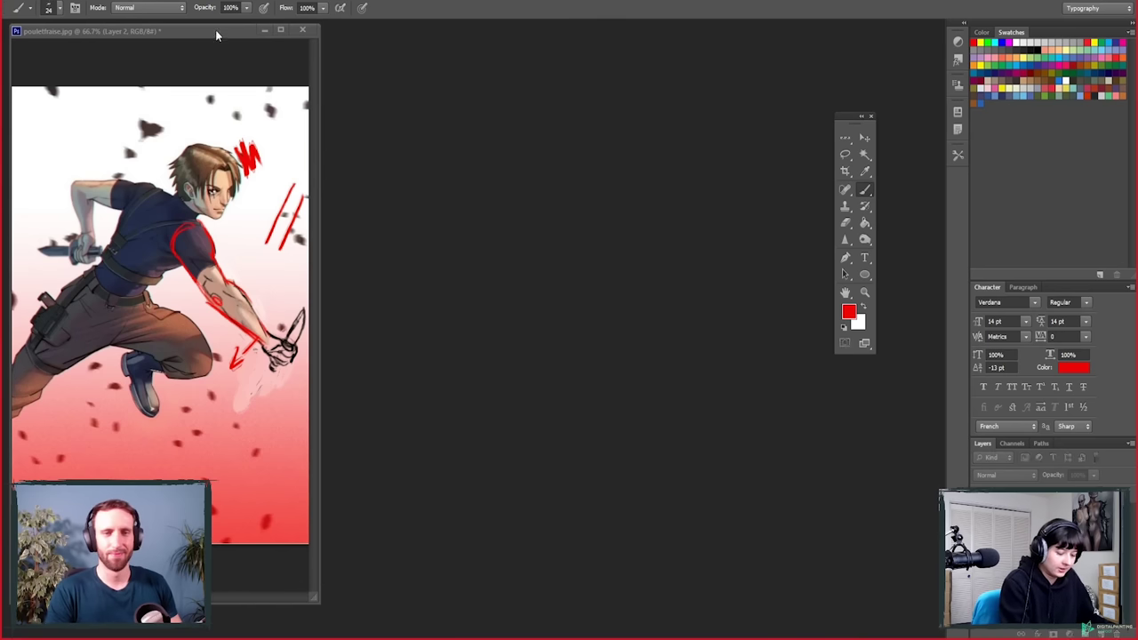
pyautogui.moveTo(215, 29); pyautogui.dragTo(324, 59)
pyautogui.click(411, 61)
pyautogui.click(576, 233)
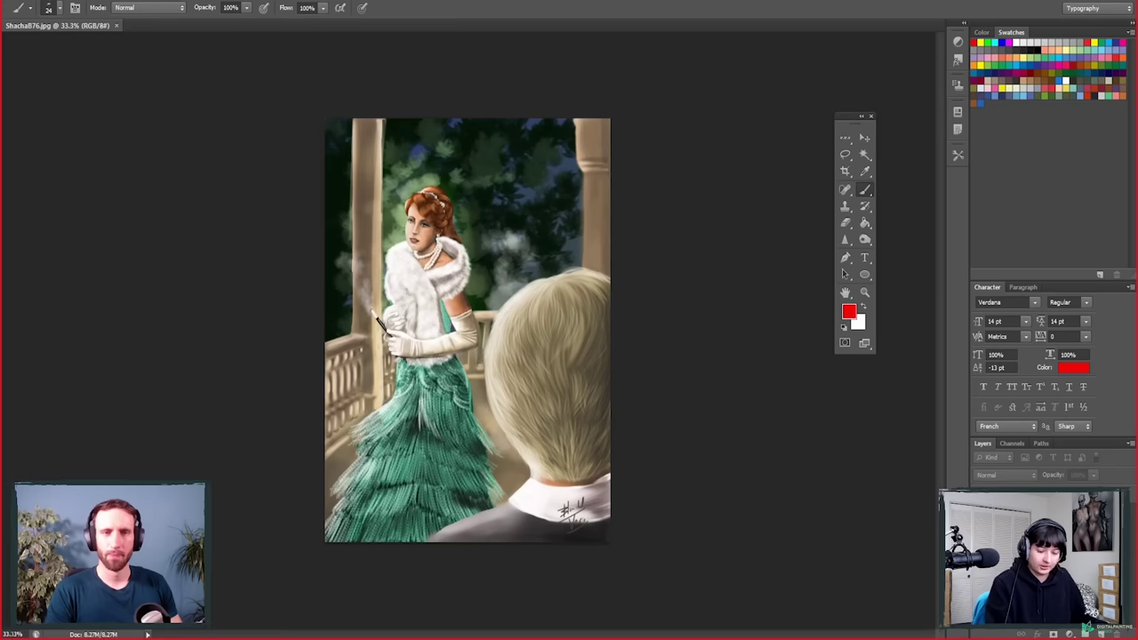
pyautogui.click(865, 291)
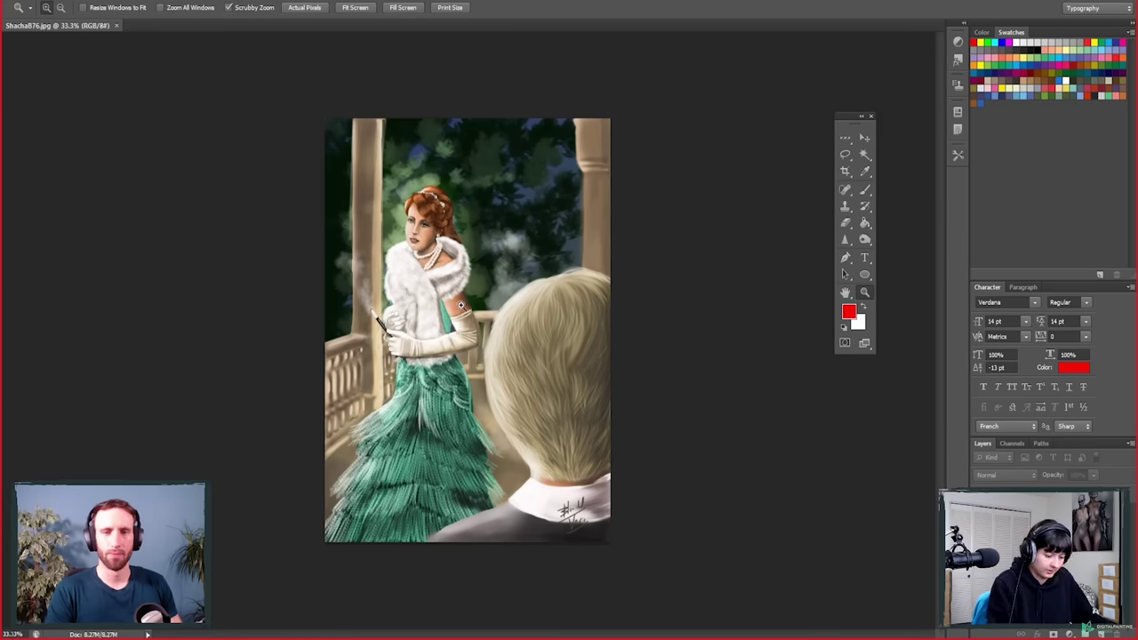
pyautogui.moveTo(463, 306); pyautogui.dragTo(511, 329)
pyautogui.click(511, 329)
pyautogui.click(511, 329)
pyautogui.keyDown('alt'); pyautogui.click(511, 329); pyautogui.keyUp('alt')
pyautogui.moveTo(498, 569)
pyautogui.mouseDown()
pyautogui.moveTo(478, 481)
pyautogui.moveTo(434, 516)
pyautogui.mouseUp()
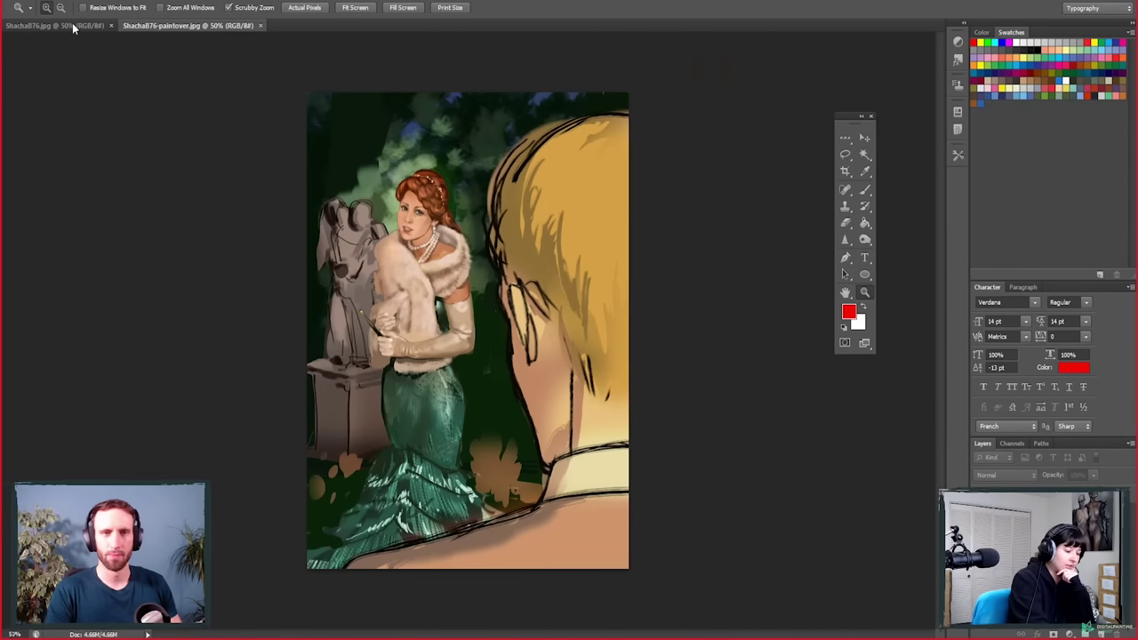
pyautogui.moveTo(190, 25)
pyautogui.mouseDown()
pyautogui.moveTo(208, 61)
pyautogui.moveTo(519, 111)
pyautogui.moveTo(638, 45)
pyautogui.mouseUp()
pyautogui.moveTo(102, 25)
pyautogui.mouseDown()
pyautogui.moveTo(103, 59)
pyautogui.moveTo(148, 84)
pyautogui.moveTo(116, 34)
pyautogui.mouseUp()
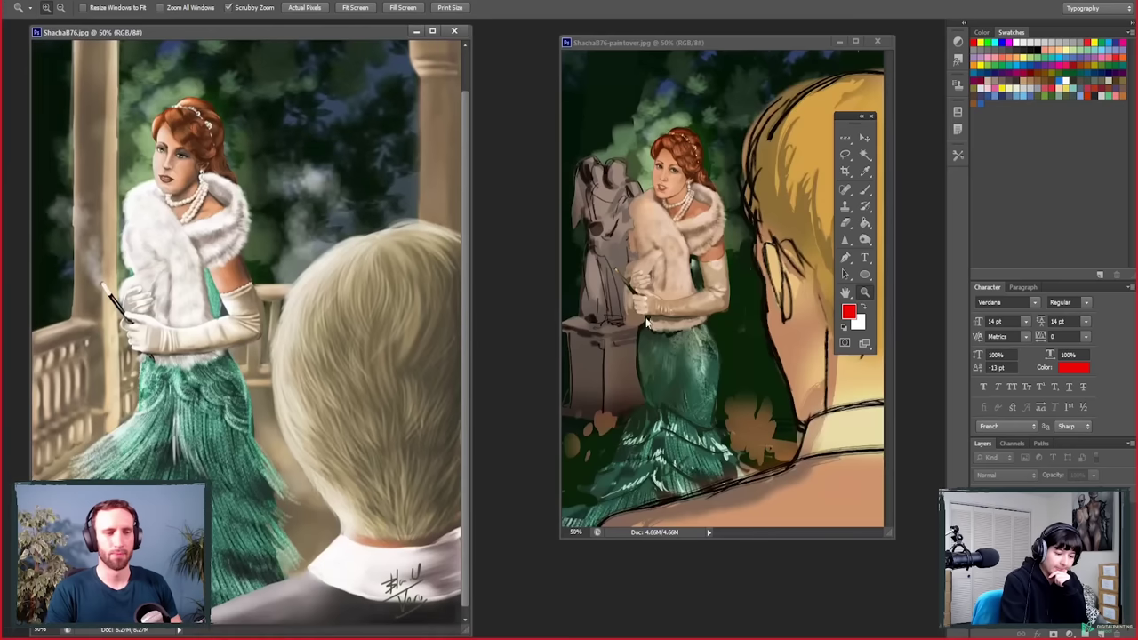
# Step: Place the Shacha876-paintover.jpg window beside the original, enlarge it to show the whole picture, and move the tool palette clear of it
pyautogui.moveTo(620, 42); pyautogui.dragTo(537, 29)
pyautogui.moveTo(808, 525); pyautogui.dragTo(880, 629)
pyautogui.moveTo(852, 117)
pyautogui.mouseDown()
pyautogui.moveTo(907, 82)
pyautogui.moveTo(897, 88)
pyautogui.mouseUp()
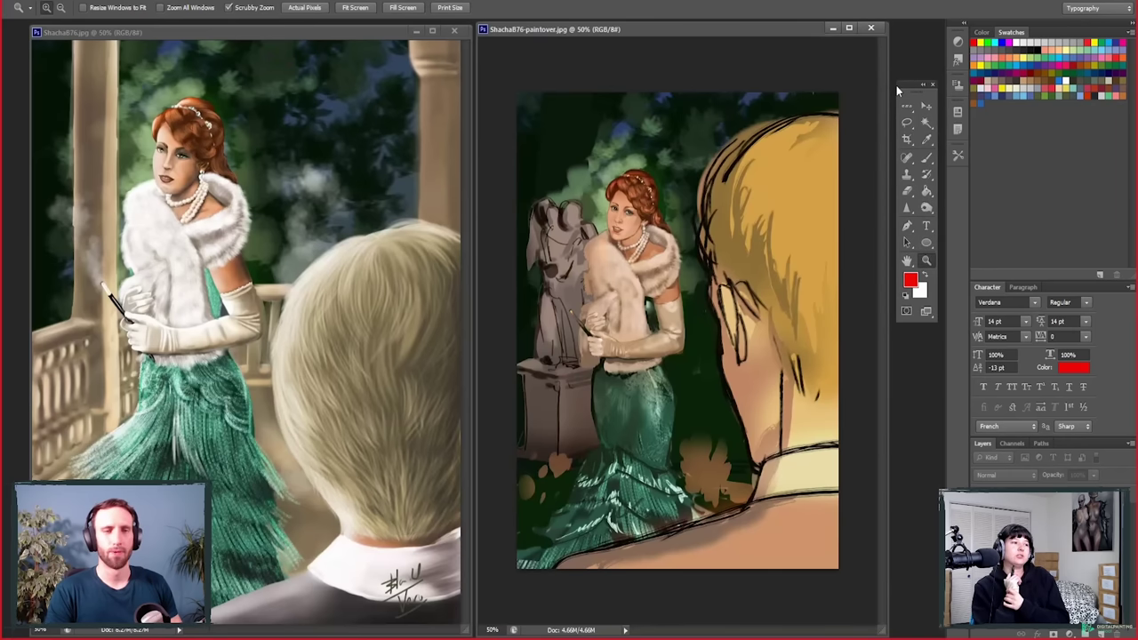
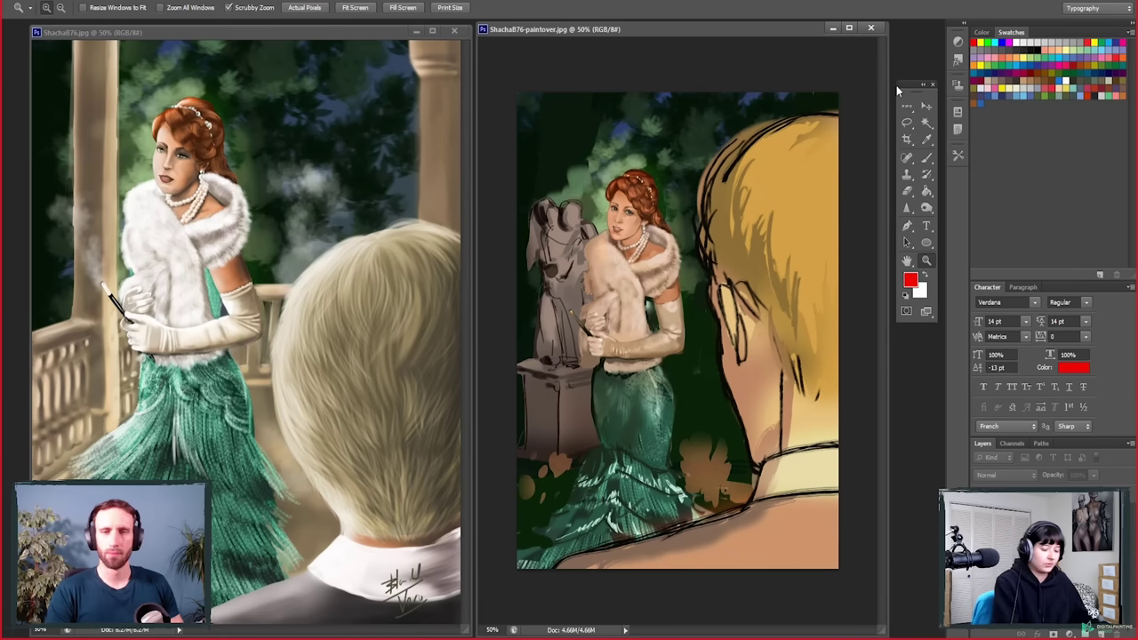
# Step: Add a new layer to Shacha876.jpg and trace the outline of the man's head in red from crown to nape
pyautogui.click(447, 228)
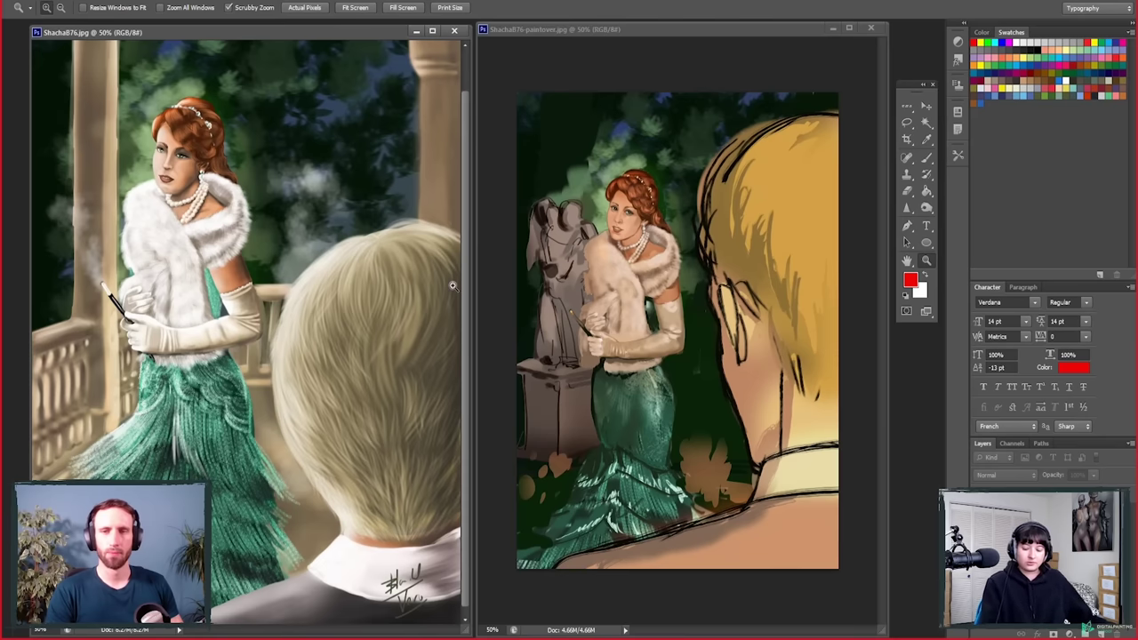
pyautogui.press('b')
pyautogui.click(1099, 632)
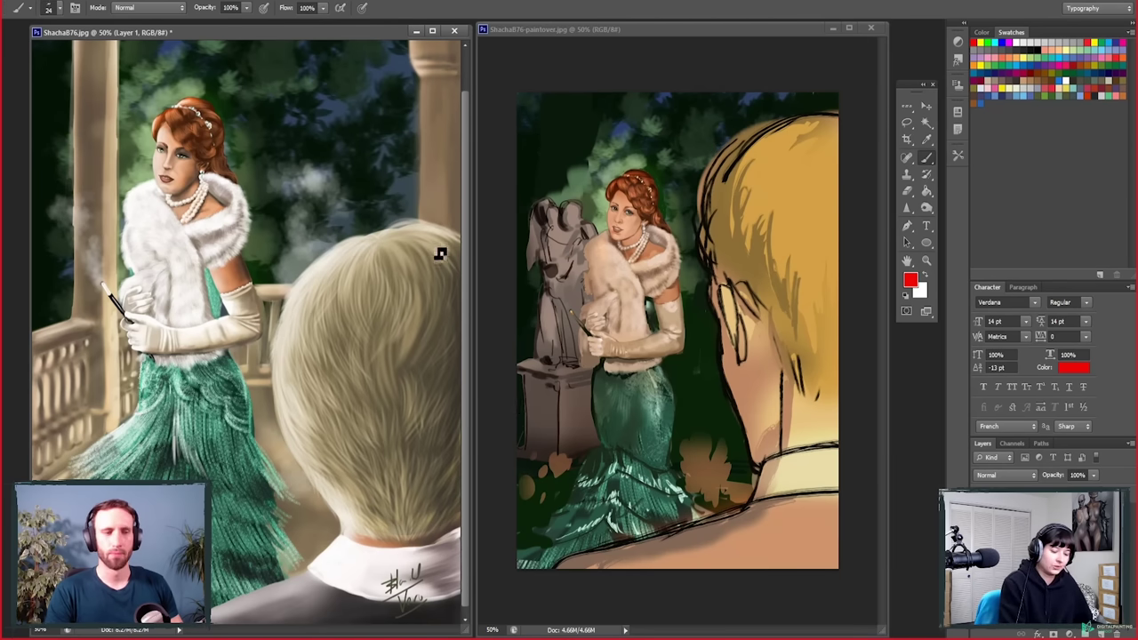
pyautogui.moveTo(457, 231)
pyautogui.mouseDown()
pyautogui.moveTo(360, 255)
pyautogui.moveTo(294, 301)
pyautogui.moveTo(294, 446)
pyautogui.moveTo(352, 533)
pyautogui.mouseUp()
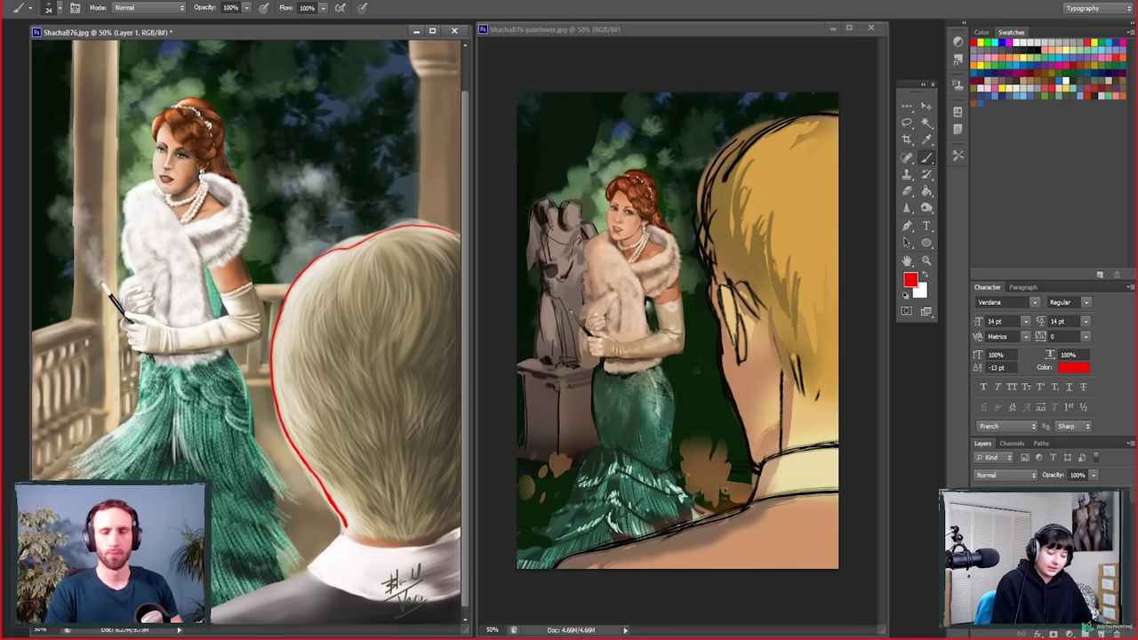
# Step: Try a red stroke along the man's neck in the paintover, remove it, and add a new layer for marks
pyautogui.click(780, 452)
pyautogui.moveTo(784, 365); pyautogui.dragTo(775, 471)
pyautogui.press('e')
pyautogui.moveTo(782, 360); pyautogui.dragTo(769, 466)
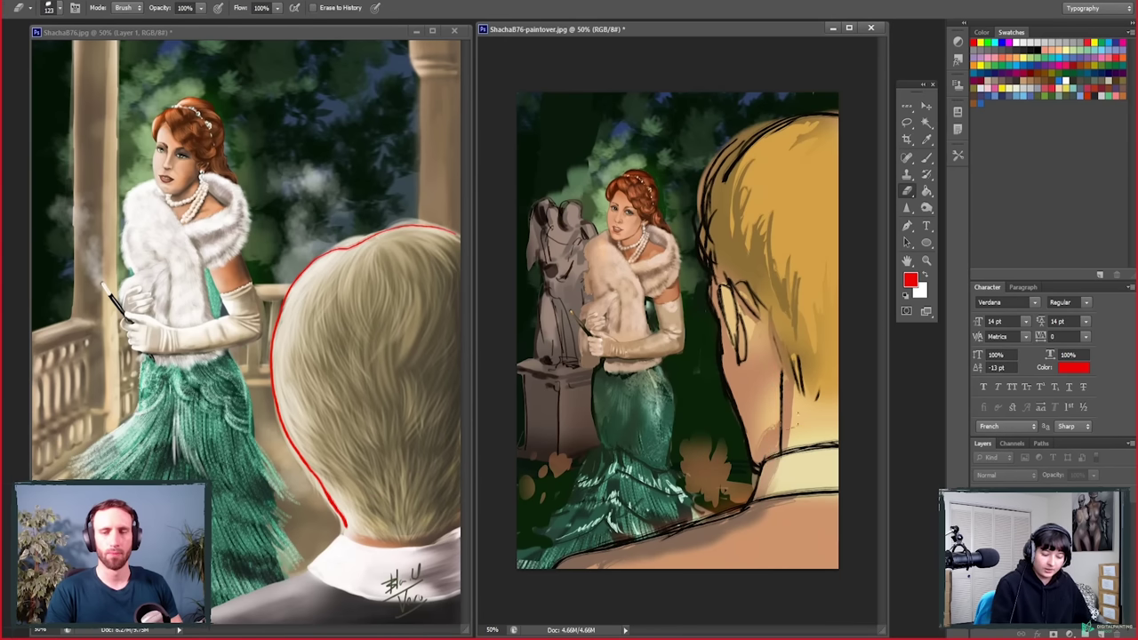
pyautogui.press('b')
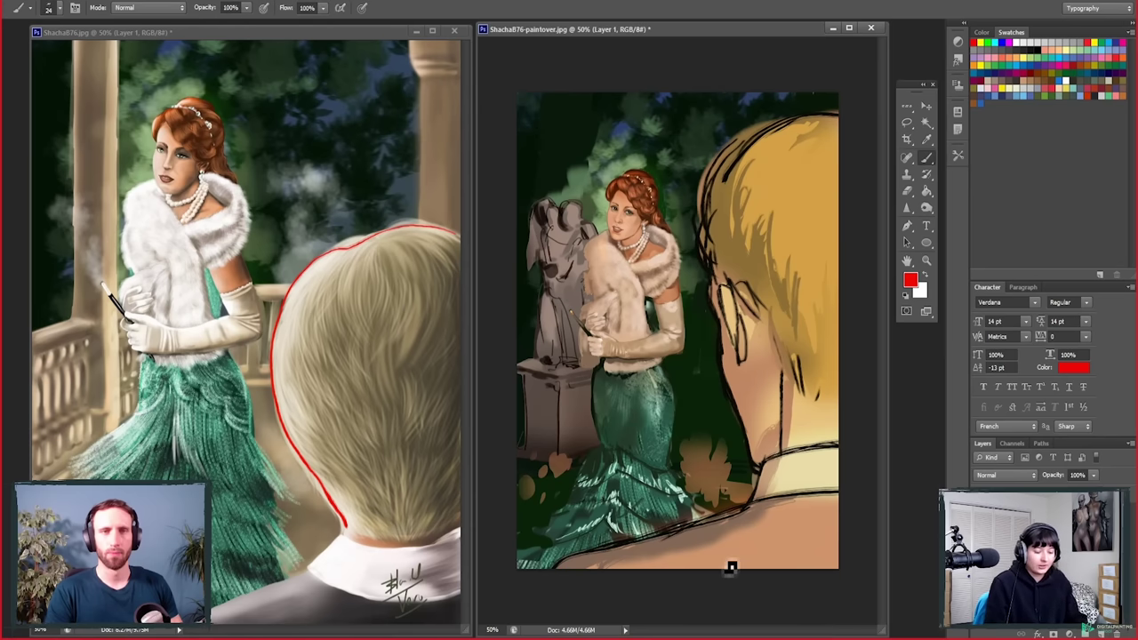
# Step: In the original, draw a red horizontal line across the woman's forehead and a second red contour just inside the man's head outline
pyautogui.click(360, 256)
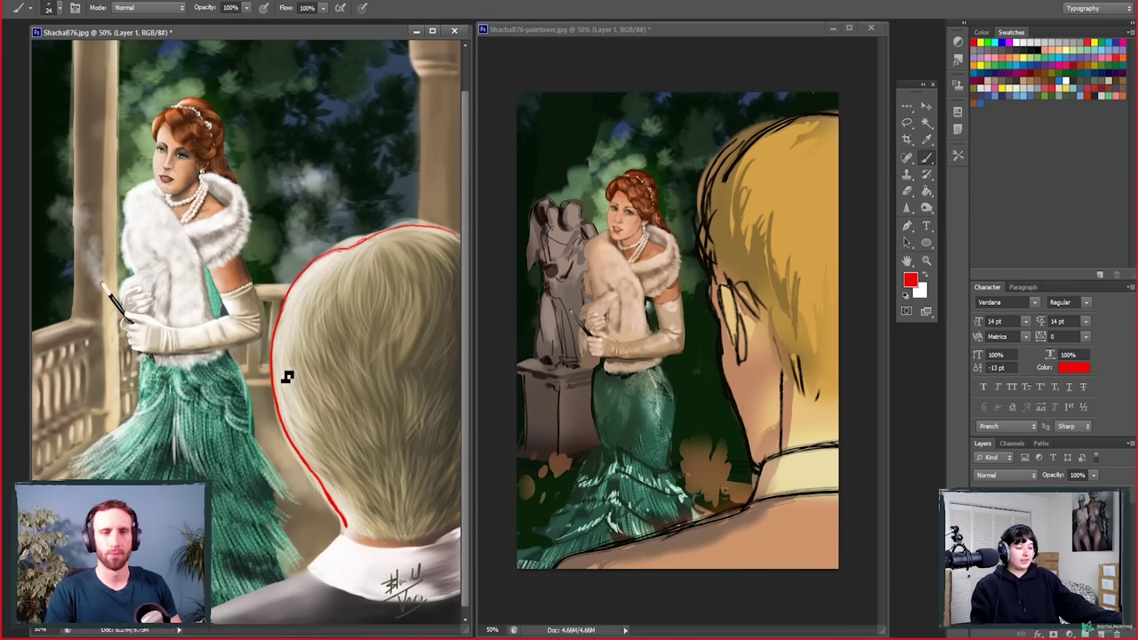
pyautogui.moveTo(126, 130); pyautogui.dragTo(310, 129)
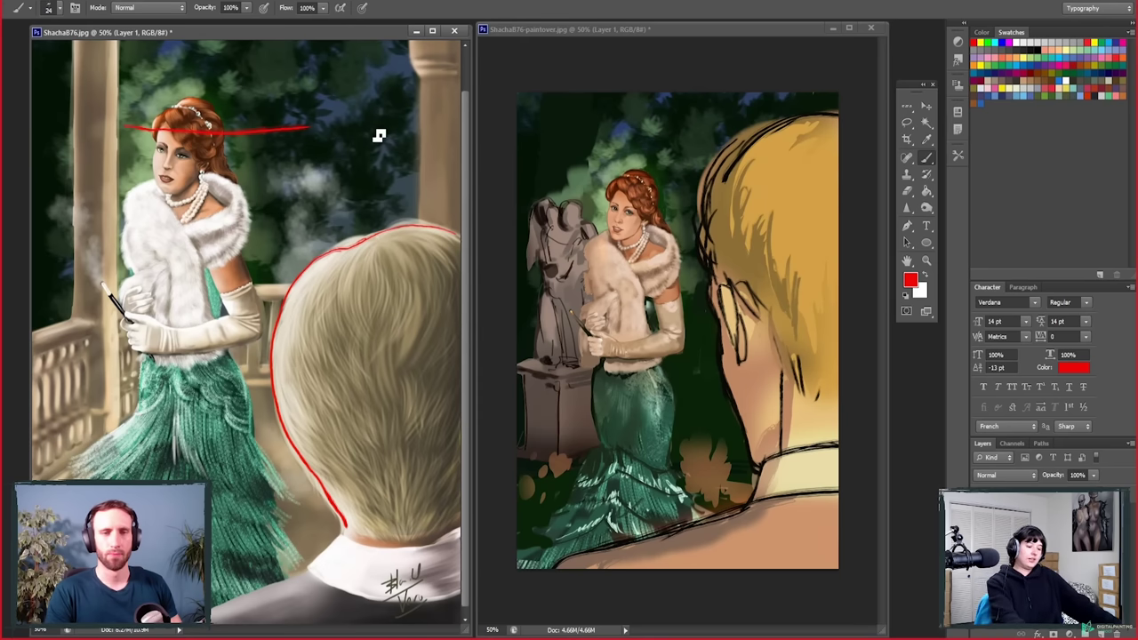
pyautogui.moveTo(279, 357); pyautogui.dragTo(356, 529)
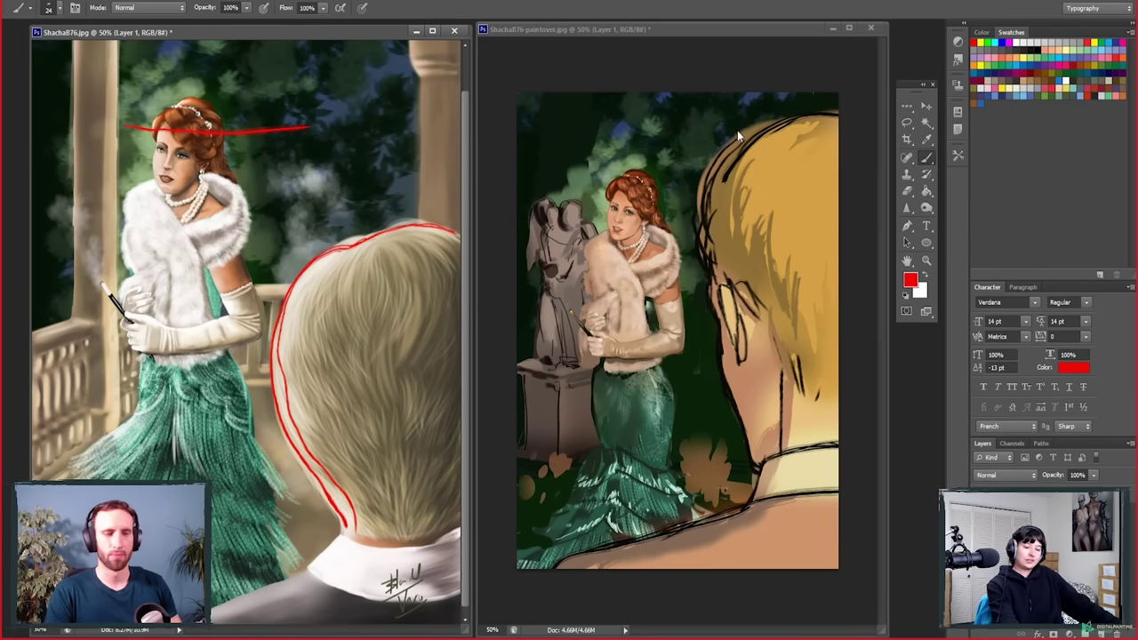
# Step: Trace the upper contour of the man's head in the paintover with red strokes along the crown and forehead side
pyautogui.click(807, 117)
pyautogui.moveTo(828, 112)
pyautogui.mouseDown()
pyautogui.moveTo(771, 130)
pyautogui.moveTo(704, 166)
pyautogui.mouseUp()
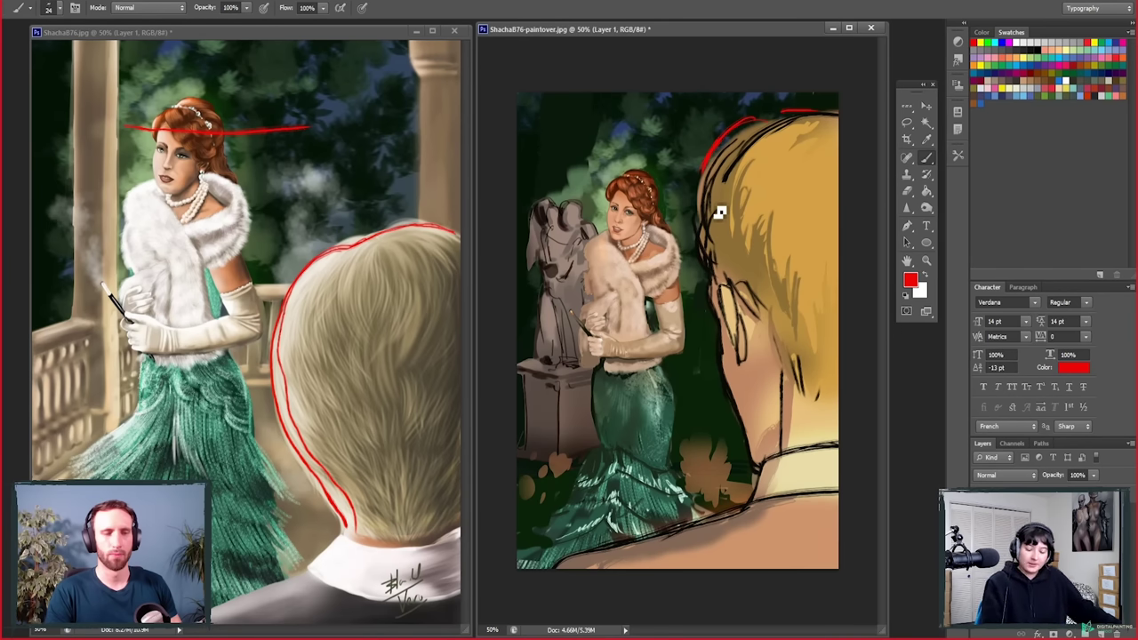
pyautogui.moveTo(798, 119); pyautogui.dragTo(802, 116)
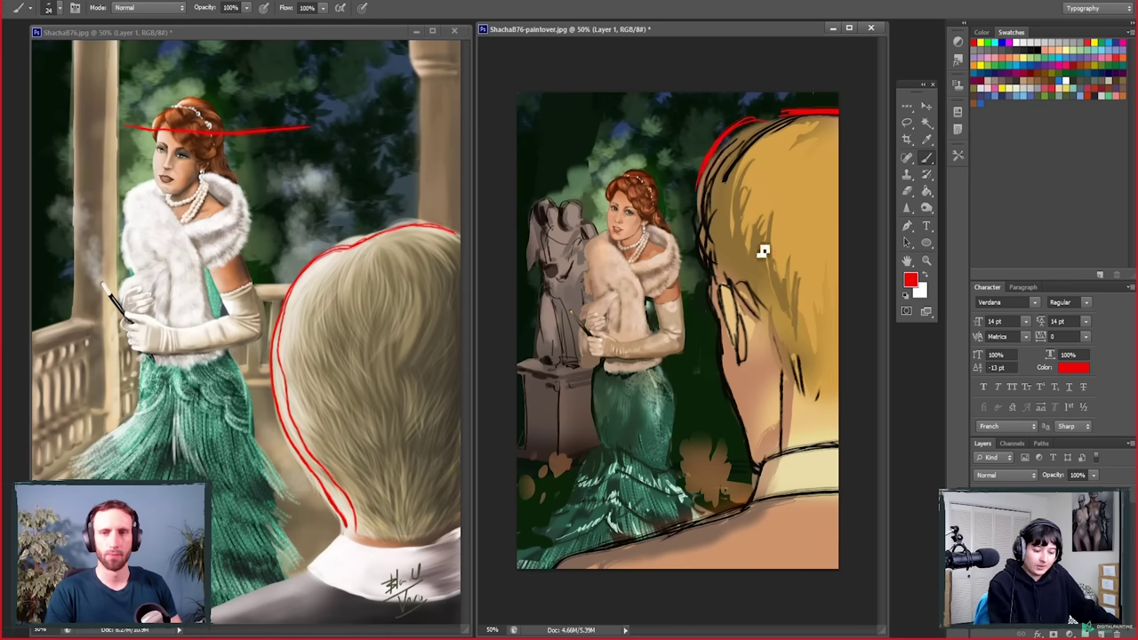
# Step: Try a straight red horizontal line across the woman's forehead in the paintover and undo it
pyautogui.moveTo(649, 172)
pyautogui.mouseDown()
pyautogui.moveTo(611, 170)
pyautogui.moveTo(701, 169)
pyautogui.moveTo(561, 176)
pyautogui.mouseUp()
pyautogui.press('e')
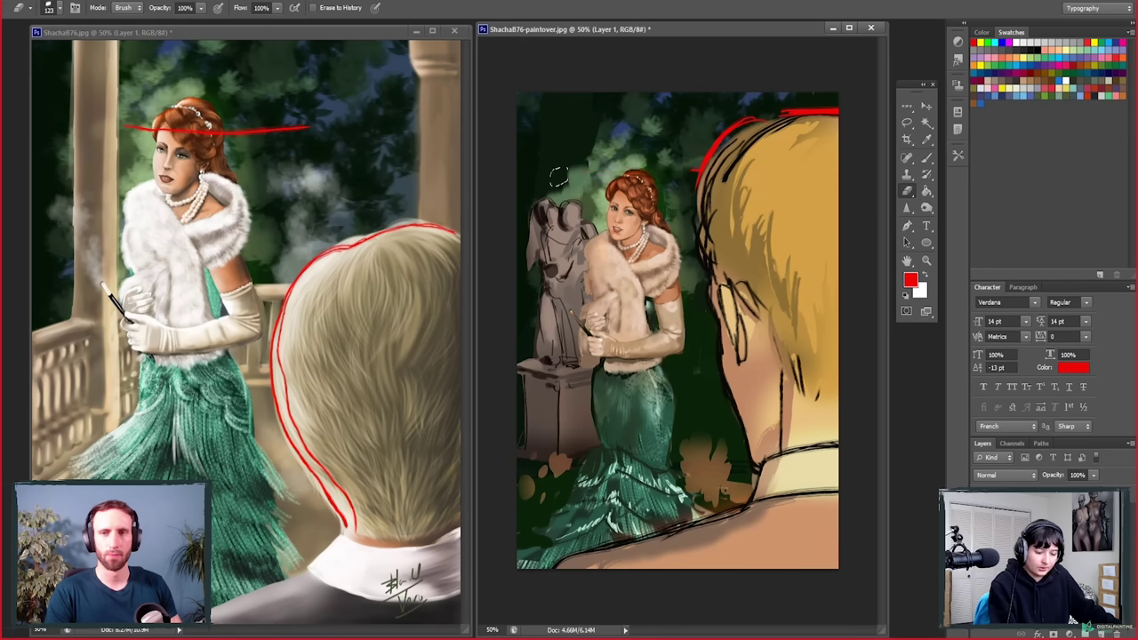
pyautogui.press('b')
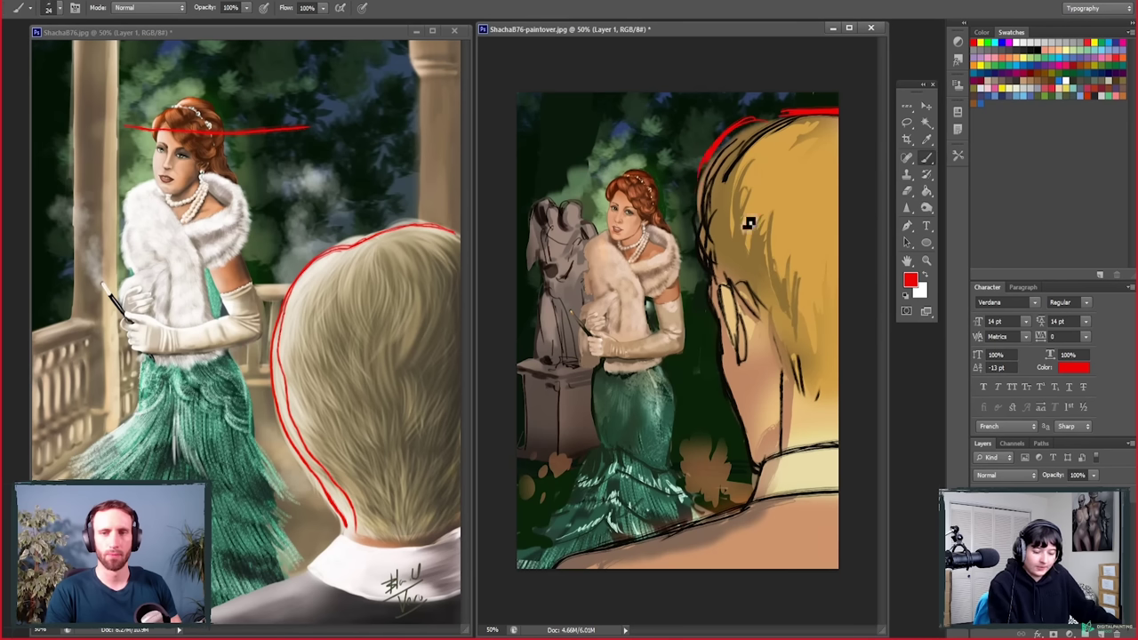
pyautogui.moveTo(601, 192); pyautogui.dragTo(836, 192)
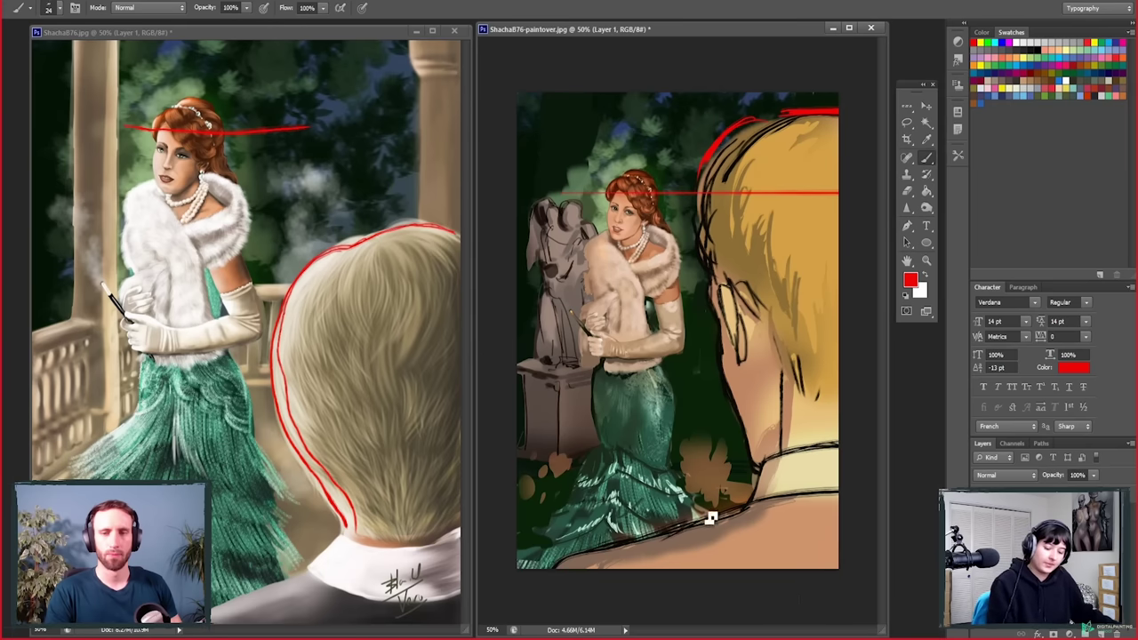
pyautogui.hotkey('ctrl', 'z')
# Step: Outline the man's ear in red in the paintover and trace his face contour from temple down the cheek to the chin
pyautogui.moveTo(730, 275)
pyautogui.mouseDown()
pyautogui.moveTo(749, 379)
pyautogui.moveTo(752, 310)
pyautogui.moveTo(731, 328)
pyautogui.moveTo(764, 351)
pyautogui.mouseUp()
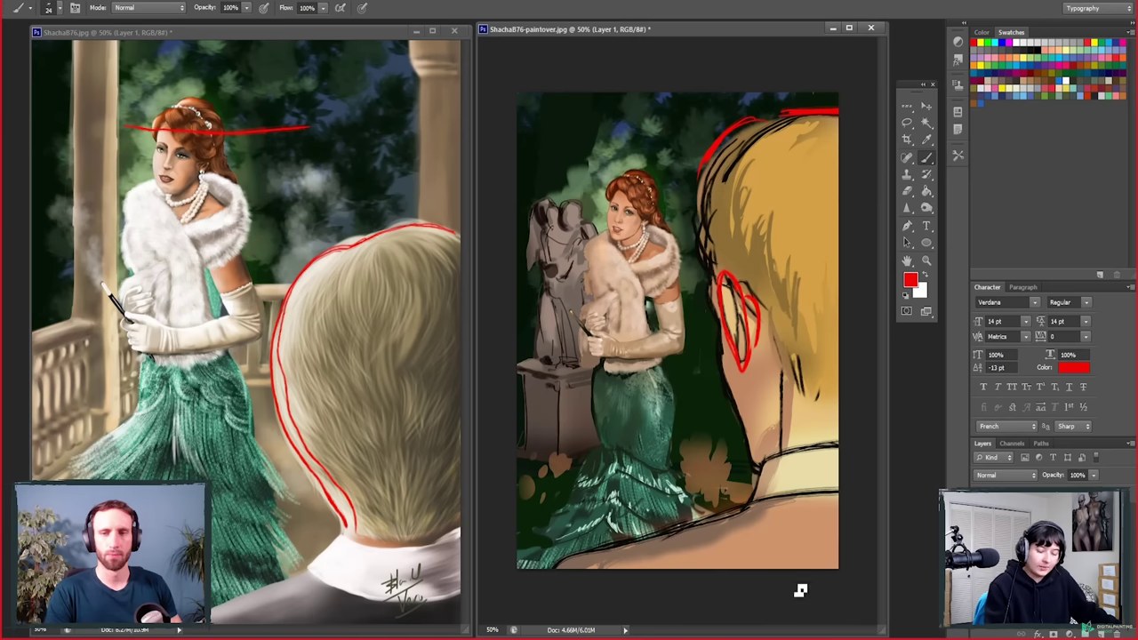
pyautogui.moveTo(716, 249); pyautogui.dragTo(723, 268)
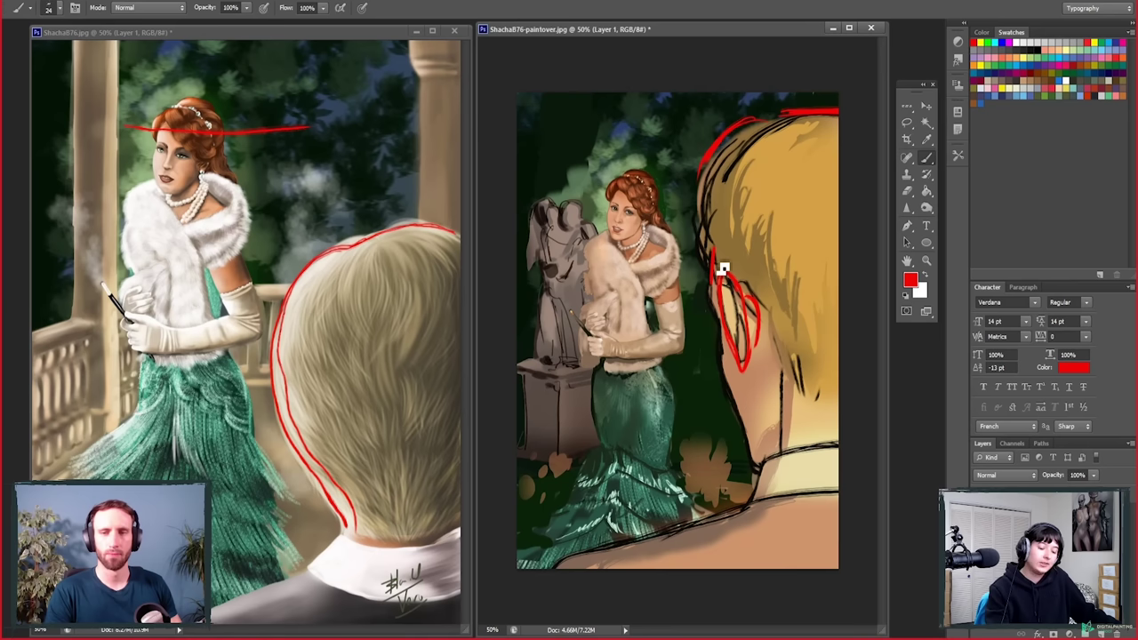
pyautogui.moveTo(727, 352); pyautogui.dragTo(760, 469)
pyautogui.press('e')
pyautogui.hotkey('ctrl', 'z')
pyautogui.press('b')
pyautogui.moveTo(727, 355)
pyautogui.mouseDown()
pyautogui.moveTo(757, 468)
pyautogui.moveTo(765, 460)
pyautogui.moveTo(744, 470)
pyautogui.moveTo(754, 480)
pyautogui.mouseUp()
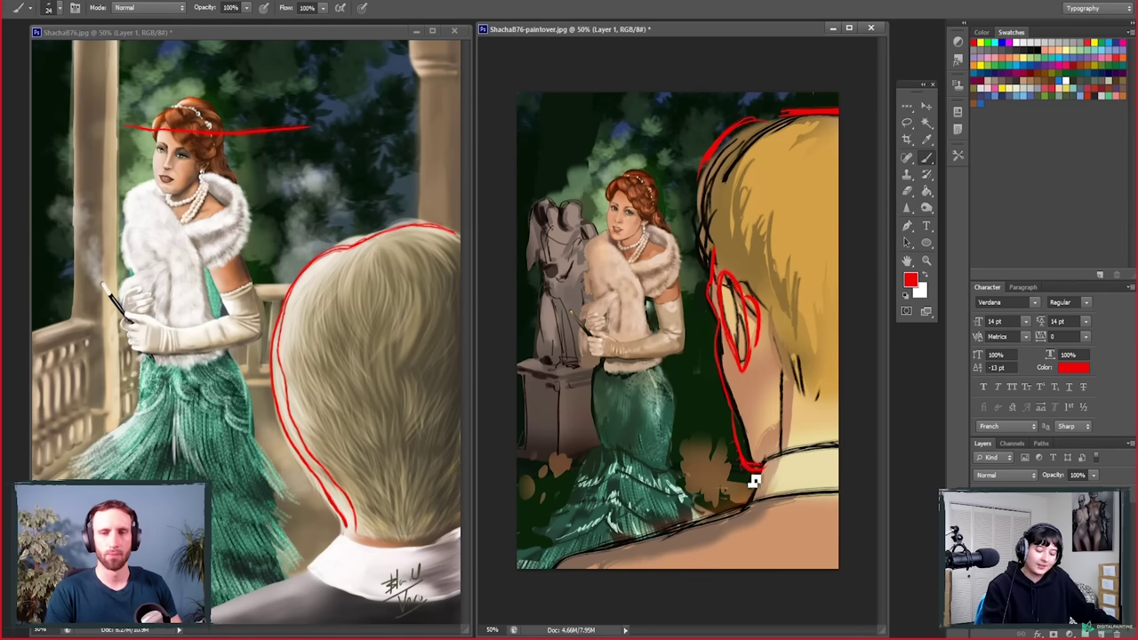
# Step: Reinforce the red line around the man's chin and trace the upper edge of his shoulder in red
pyautogui.press('e')
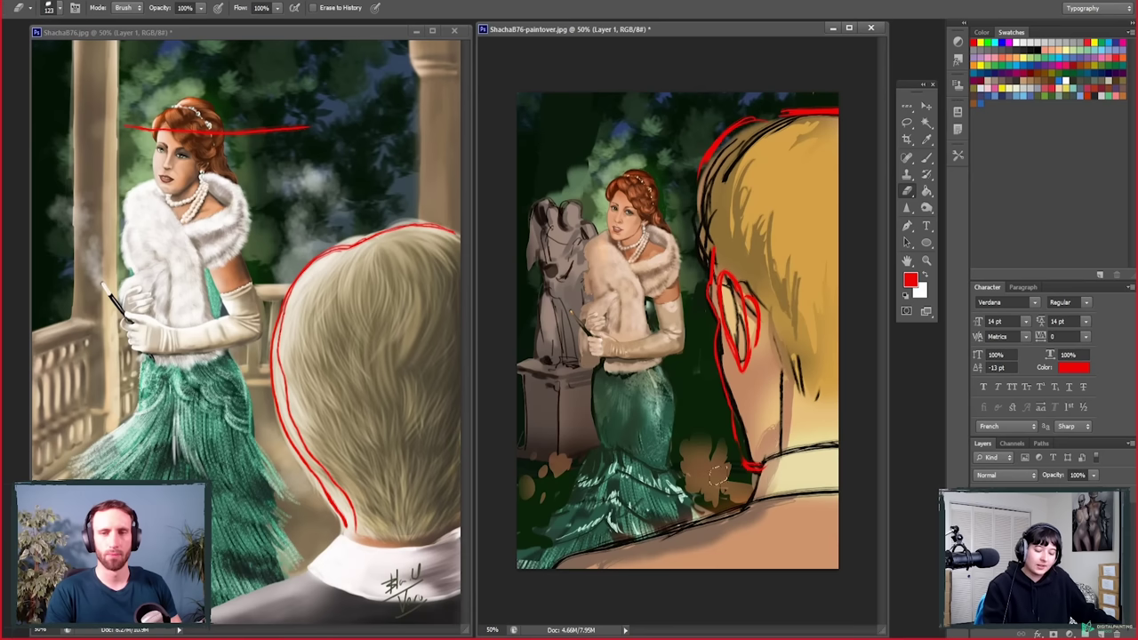
pyautogui.press('b')
pyautogui.moveTo(749, 460); pyautogui.dragTo(772, 480)
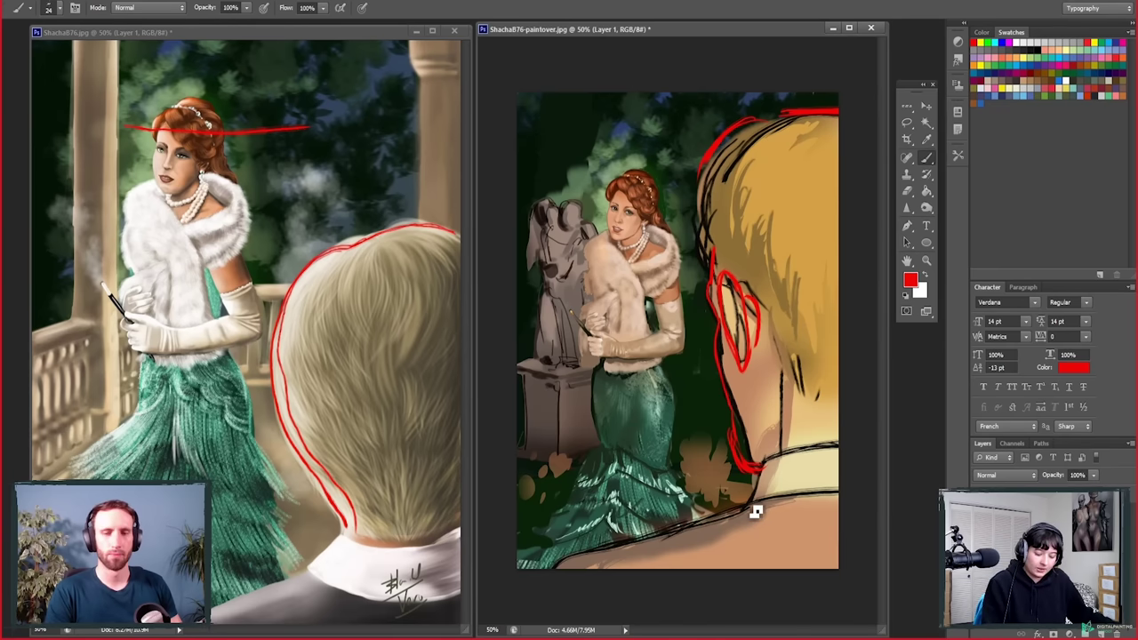
pyautogui.moveTo(564, 574); pyautogui.dragTo(756, 513)
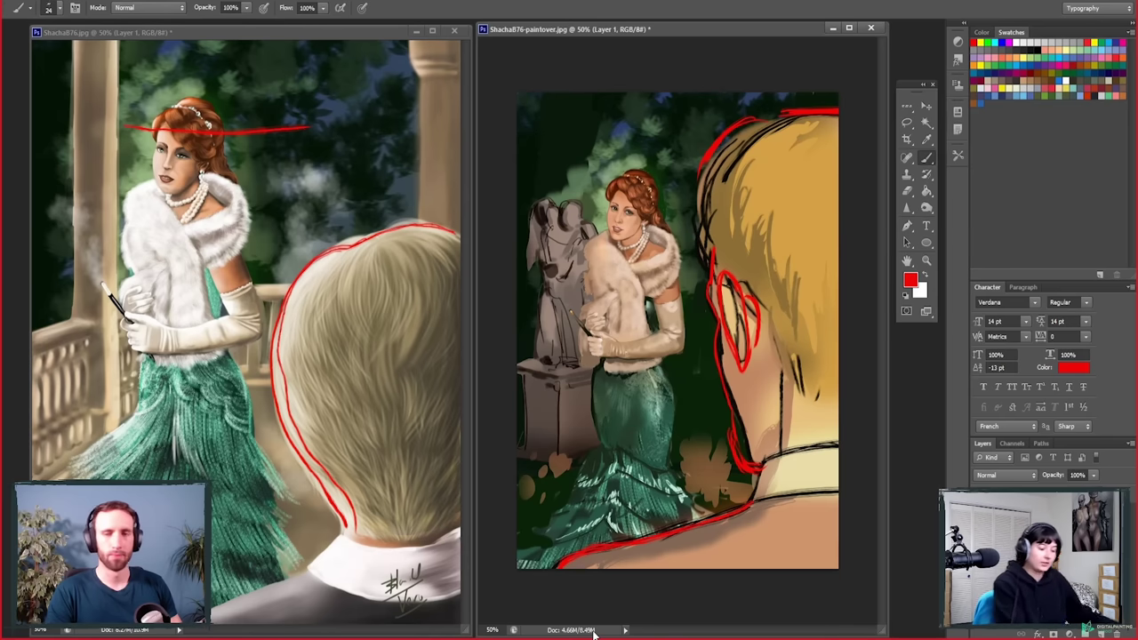
# Step: Erase the red horizontal line across the woman's forehead in the original and return to the paintover
pyautogui.press('e')
pyautogui.moveTo(125, 130); pyautogui.dragTo(307, 128)
pyautogui.click(796, 475)
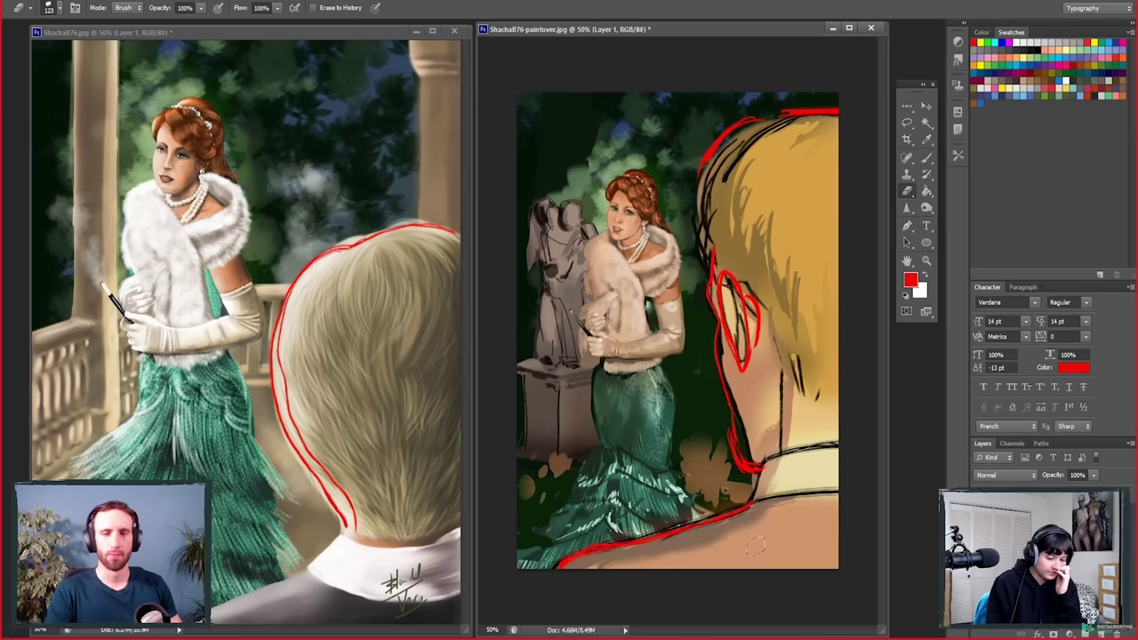
# Step: Zoom the paintover to 100% and the original to 66.7% to compare the woman's face and upper body
pyautogui.click(927, 260)
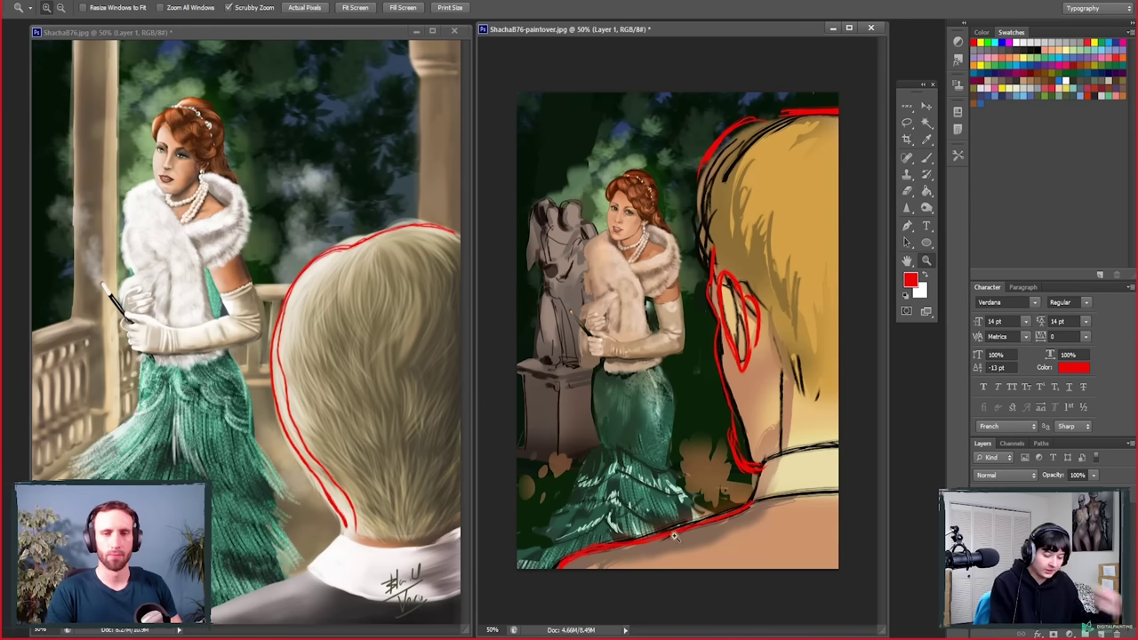
pyautogui.click(611, 302)
pyautogui.click(610, 303)
pyautogui.moveTo(589, 504); pyautogui.dragTo(600, 547)
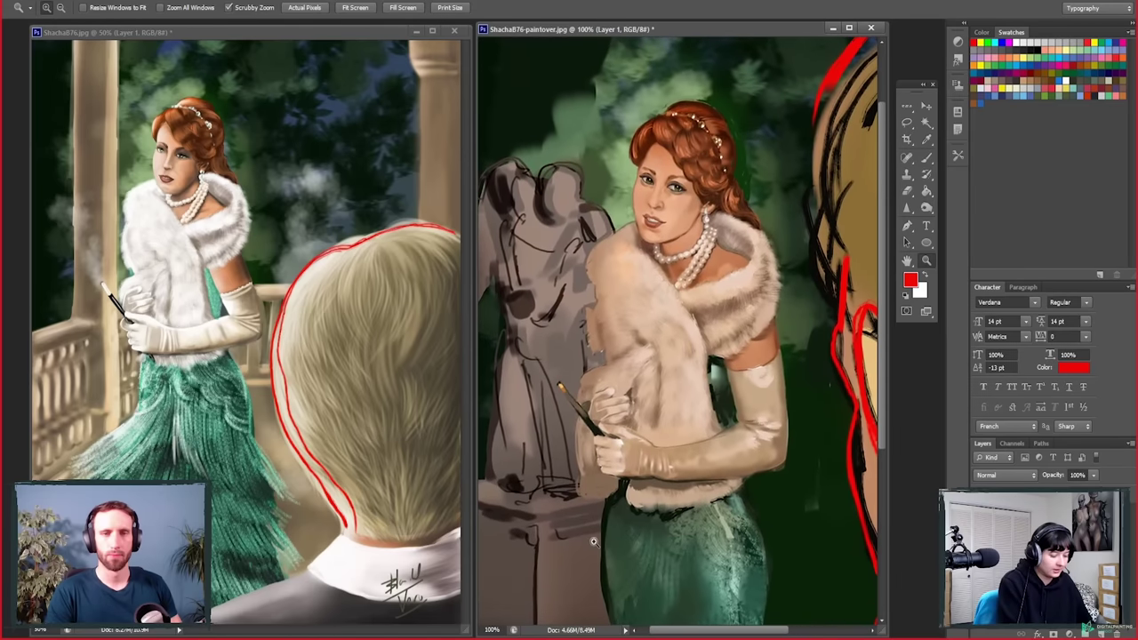
pyautogui.click(188, 276)
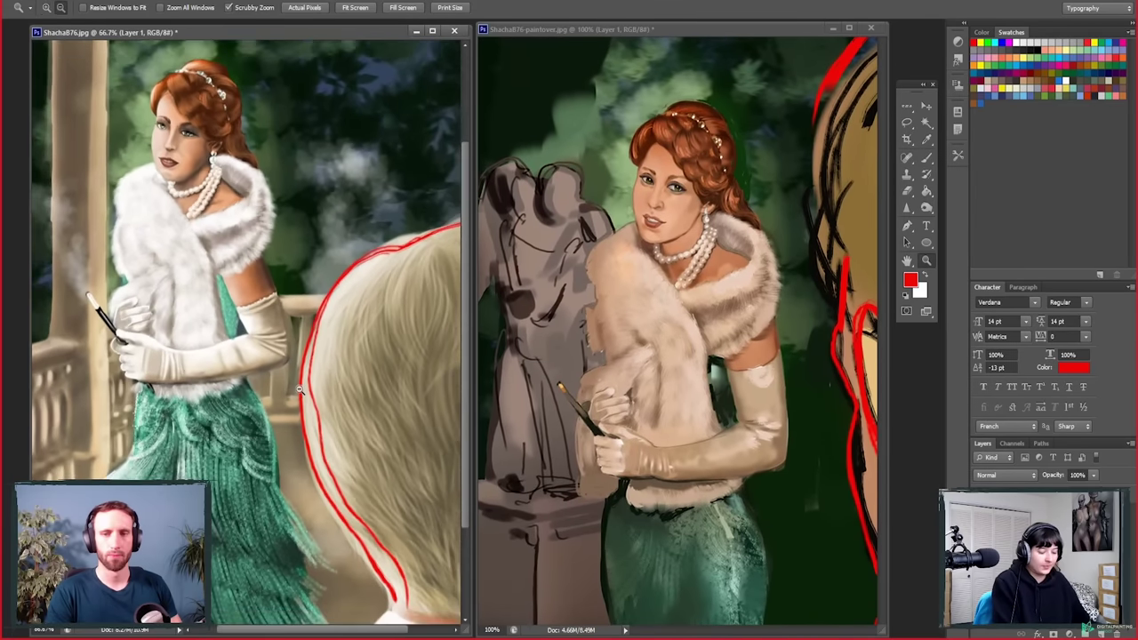
# Step: Examine the woman's figure and the foreground man's head in the original painting
pyautogui.keyDown('alt'); pyautogui.click(265, 349); pyautogui.keyUp('alt')
pyautogui.click(265, 349)
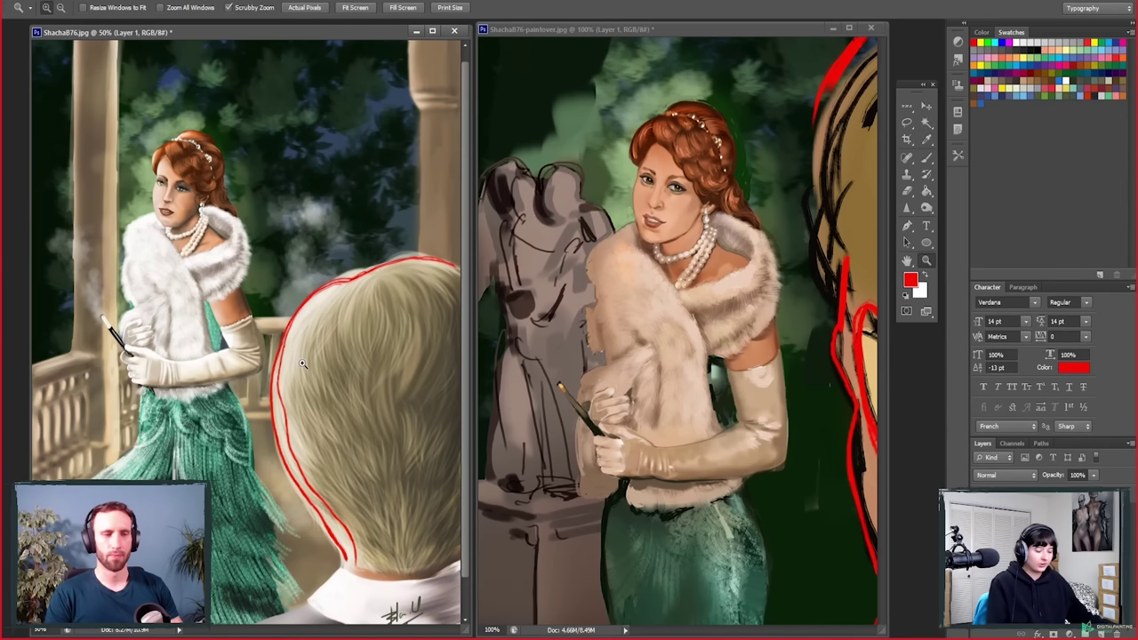
pyautogui.scroll(-2, 219, 489)
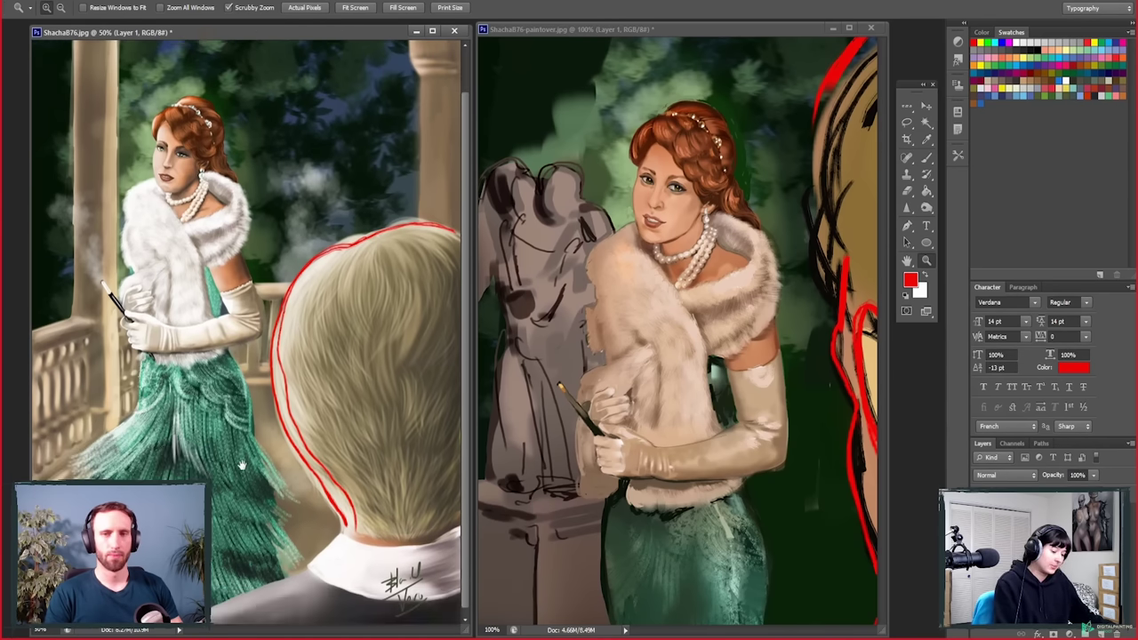
pyautogui.scroll(3, 223, 476)
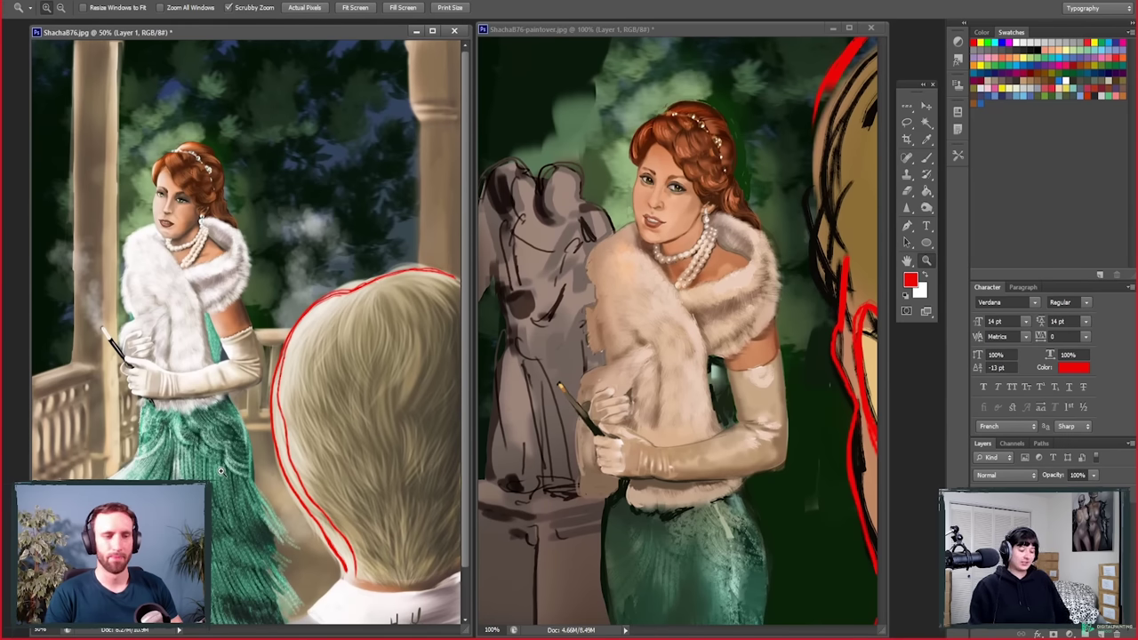
pyautogui.click(339, 534)
pyautogui.keyDown('alt'); pyautogui.click(353, 437); pyautogui.keyUp('alt')
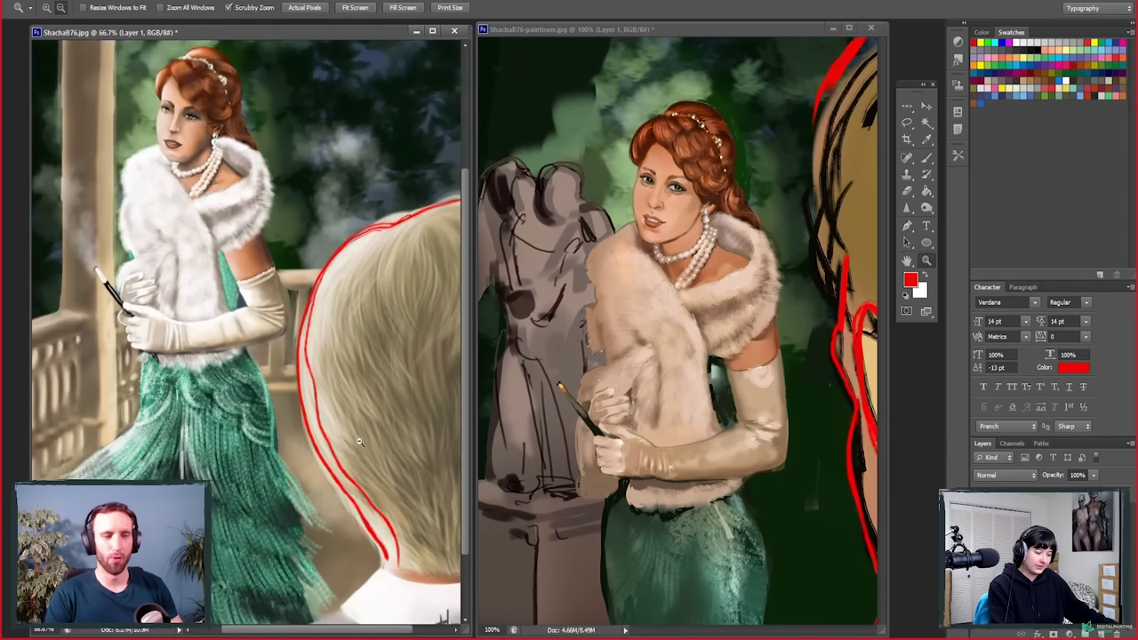
pyautogui.click(351, 451)
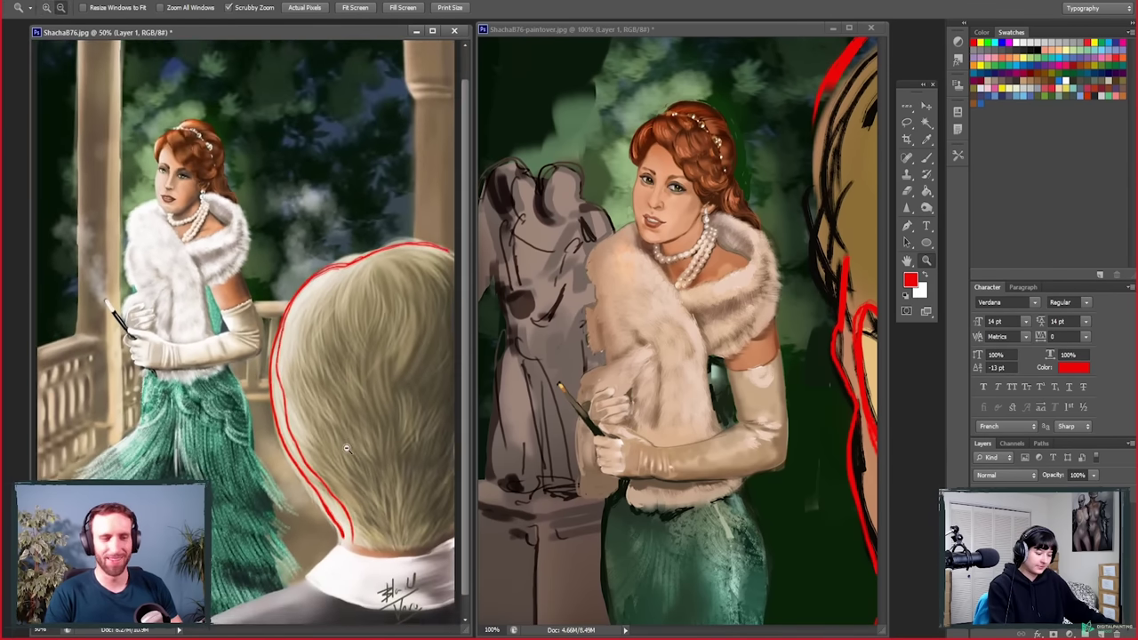
pyautogui.keyDown('alt'); pyautogui.click(331, 447); pyautogui.keyUp('alt')
pyautogui.click(400, 397)
pyautogui.moveTo(378, 434); pyautogui.dragTo(382, 444)
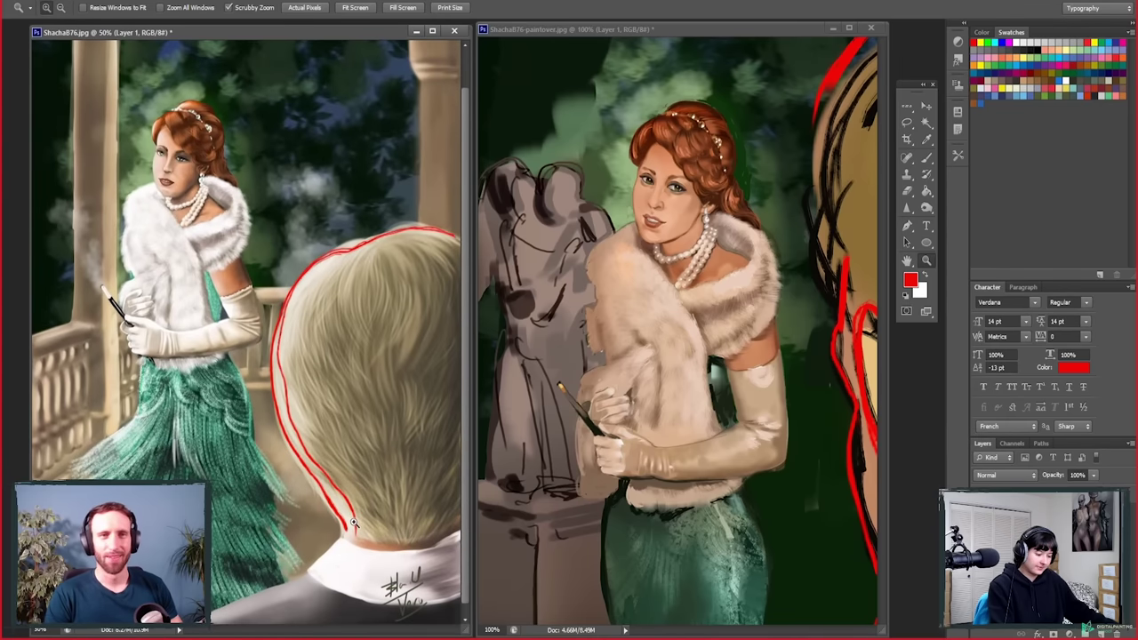
pyautogui.moveTo(353, 522); pyautogui.dragTo(352, 511)
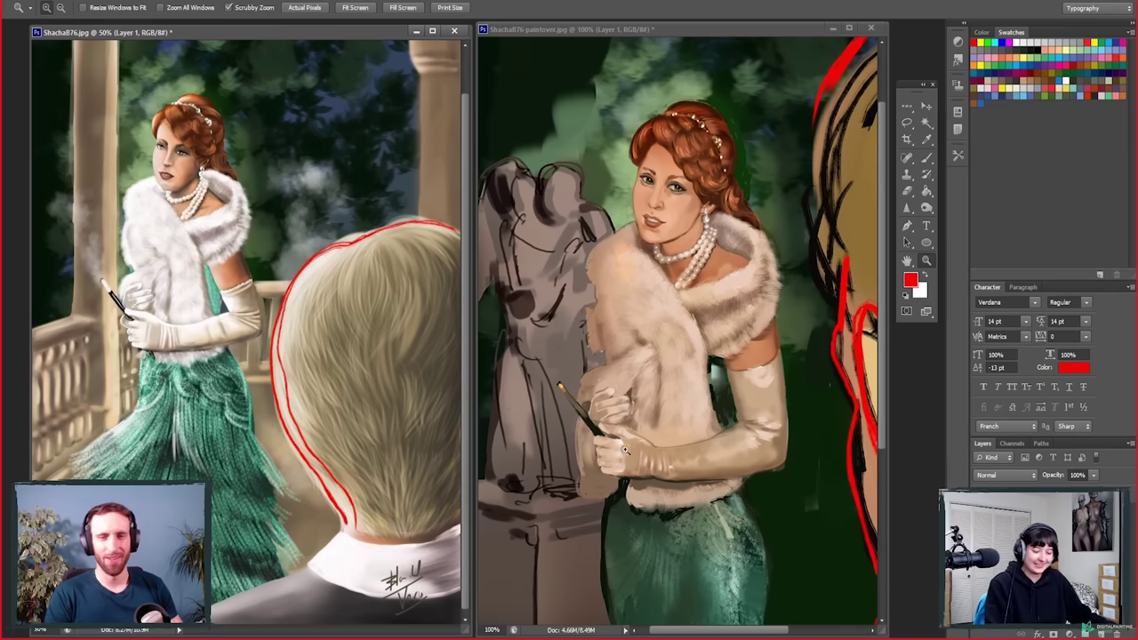
# Step: Clear all the red correction lines around the man's head, ear and shoulder from Layer 1 of the paintover
pyautogui.keyDown('alt'); pyautogui.click(661, 430); pyautogui.keyUp('alt')
pyautogui.keyDown('alt'); pyautogui.click(660, 417); pyautogui.keyUp('alt')
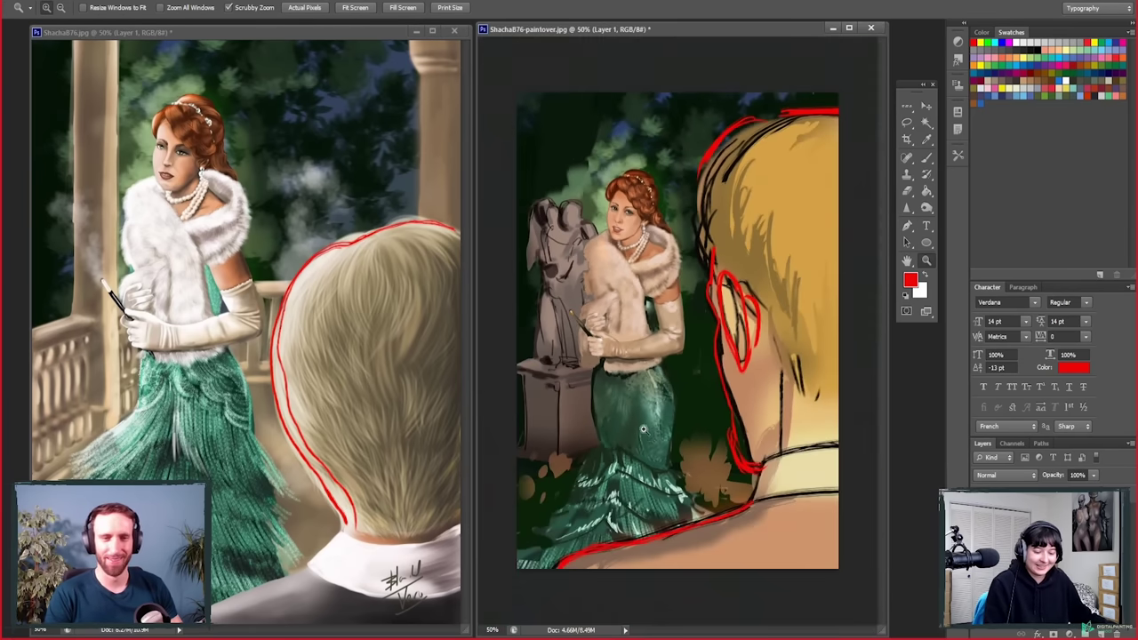
pyautogui.click(643, 430)
pyautogui.moveTo(641, 440); pyautogui.dragTo(636, 471)
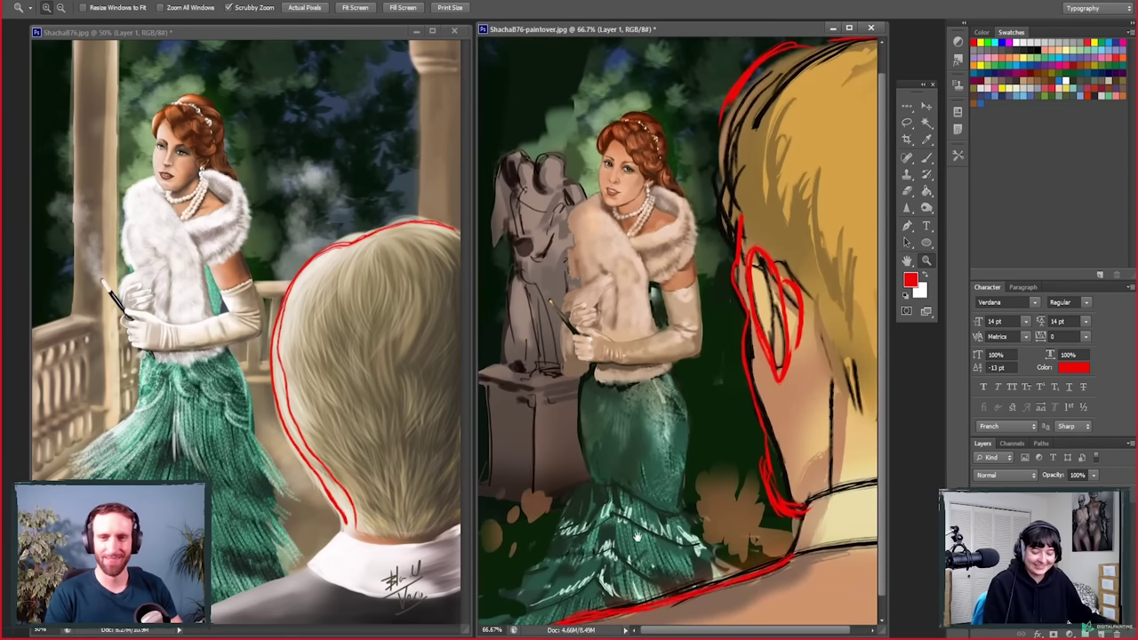
pyautogui.scroll(-1, 636, 538)
pyautogui.press('e')
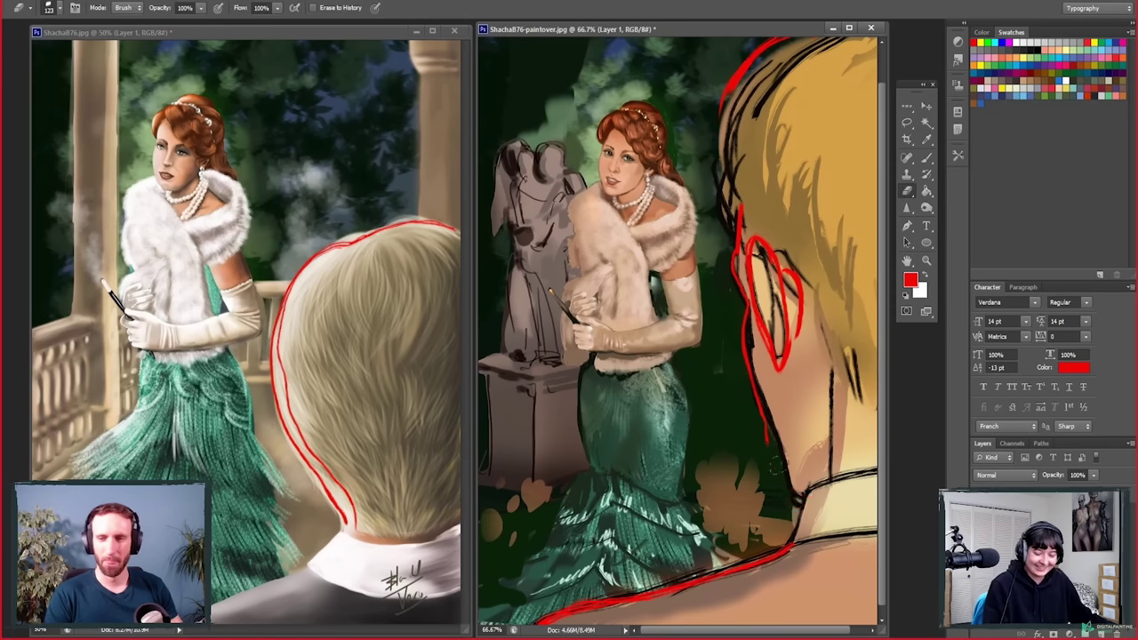
pyautogui.press('b')
pyautogui.press('Delete')
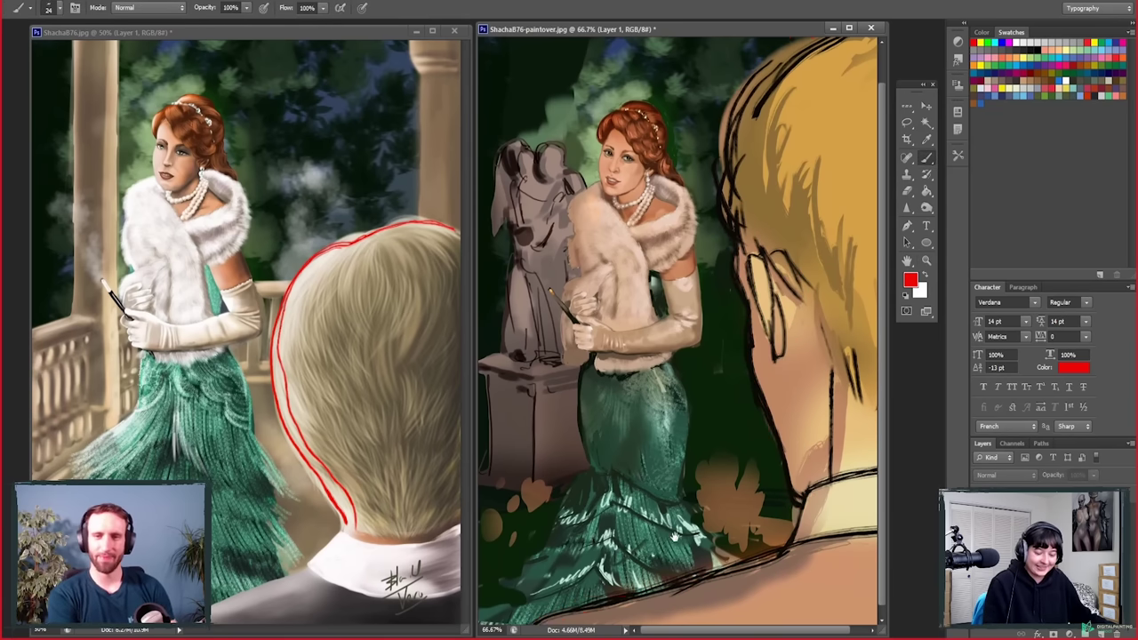
pyautogui.keyDown('alt'); pyautogui.click(690, 505); pyautogui.keyUp('alt')
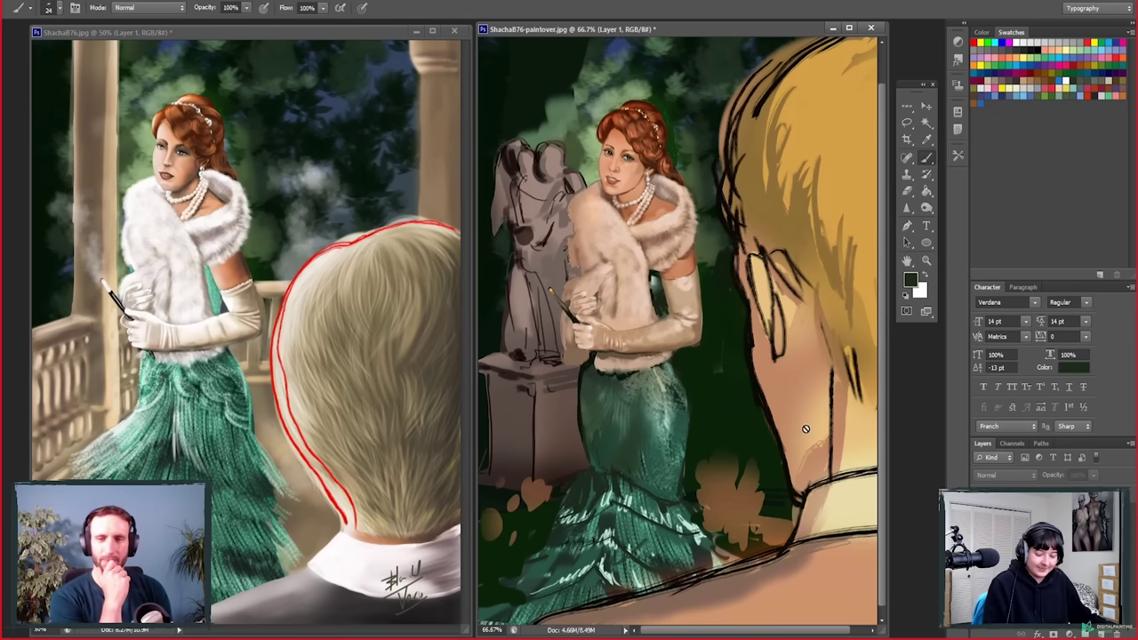
pyautogui.press('z')
pyautogui.keyDown('alt'); pyautogui.click(700, 488); pyautogui.keyUp('alt')
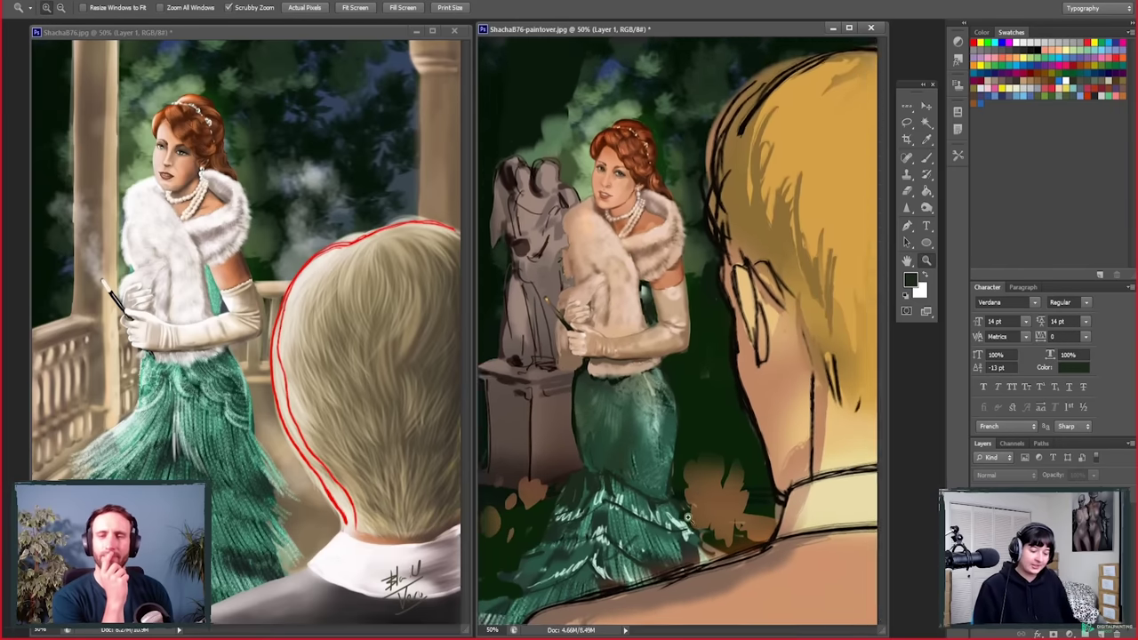
pyautogui.click(687, 517)
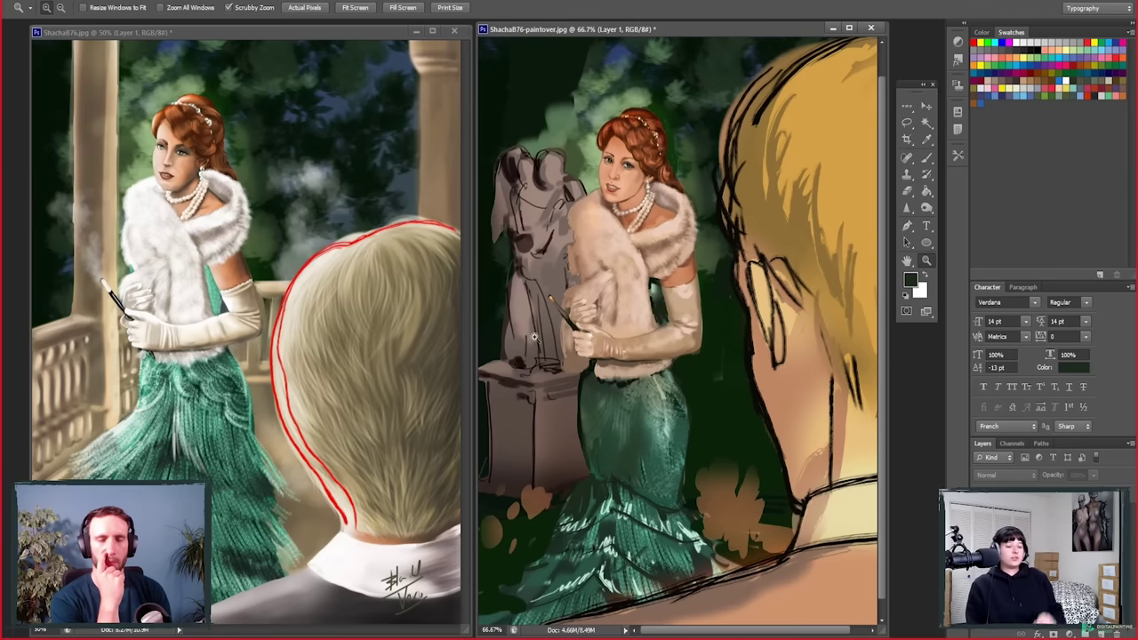
pyautogui.press('l')
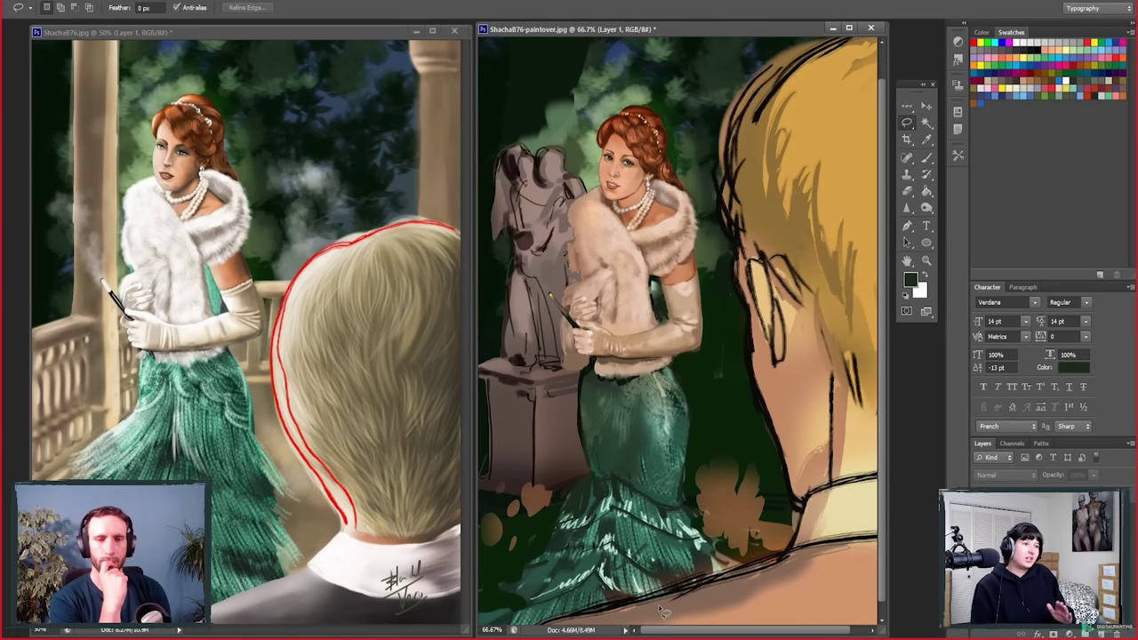
pyautogui.scroll(-1, 693, 505)
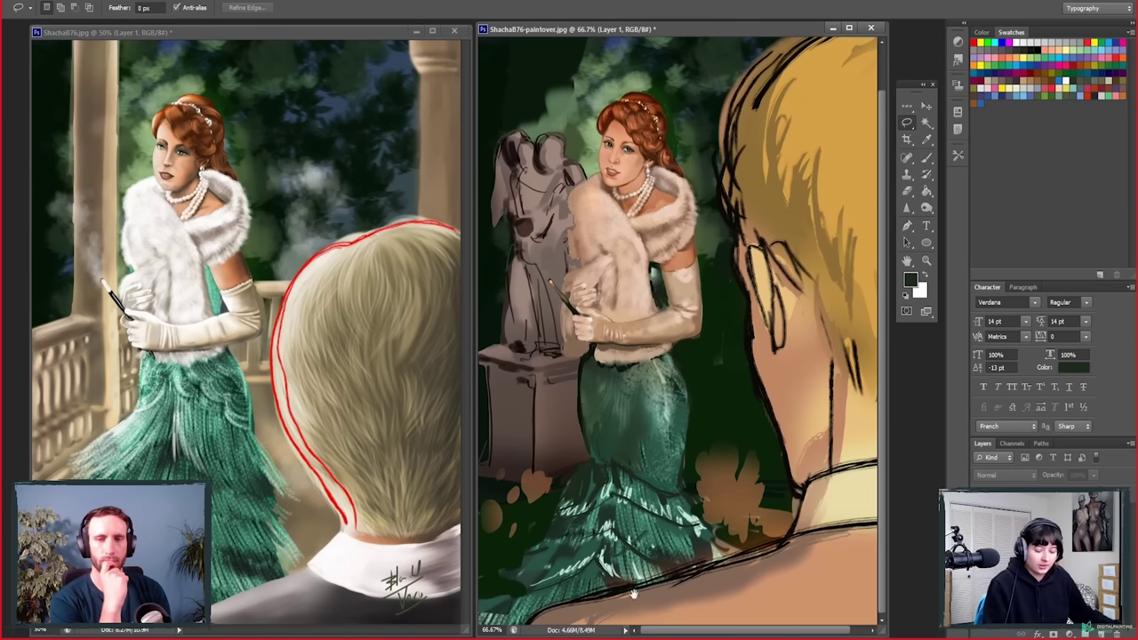
pyautogui.press('b')
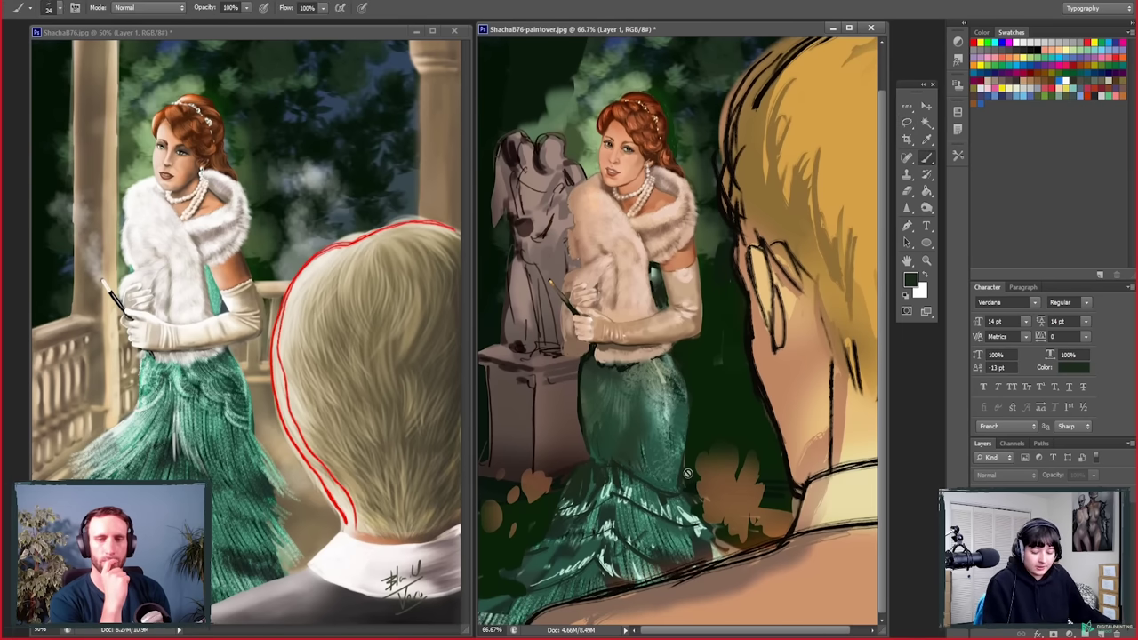
pyautogui.click(926, 259)
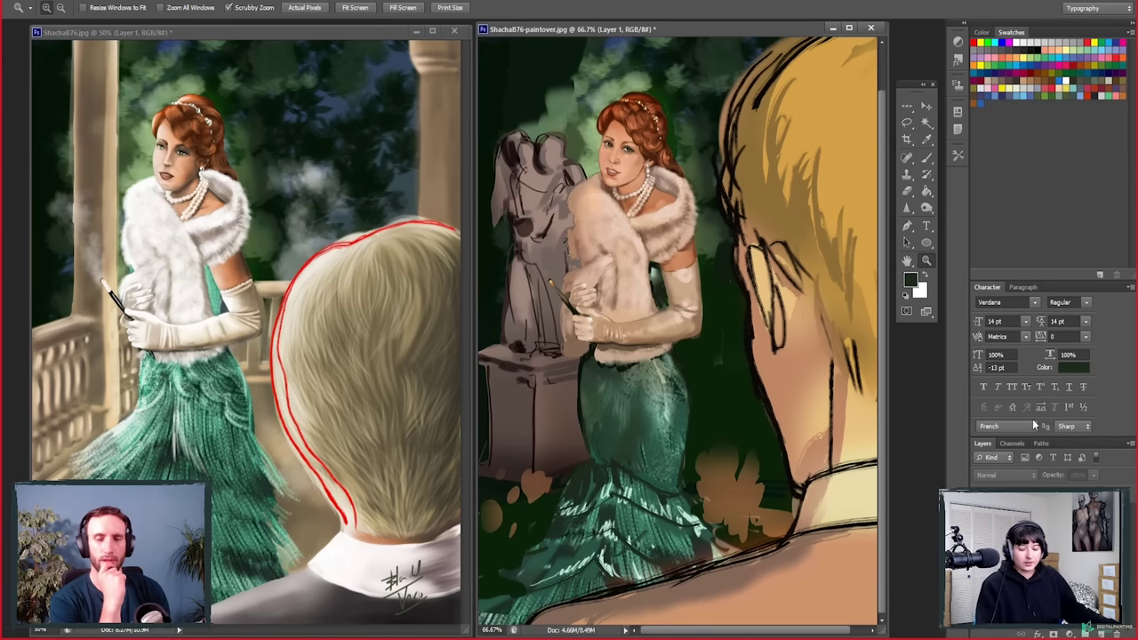
# Step: Add a new layer to the paintover and outline both sides of the woman's hips with red brush strokes
pyautogui.hotkey('ctrl', 'shift', 'alt', 'n')
pyautogui.press('b')
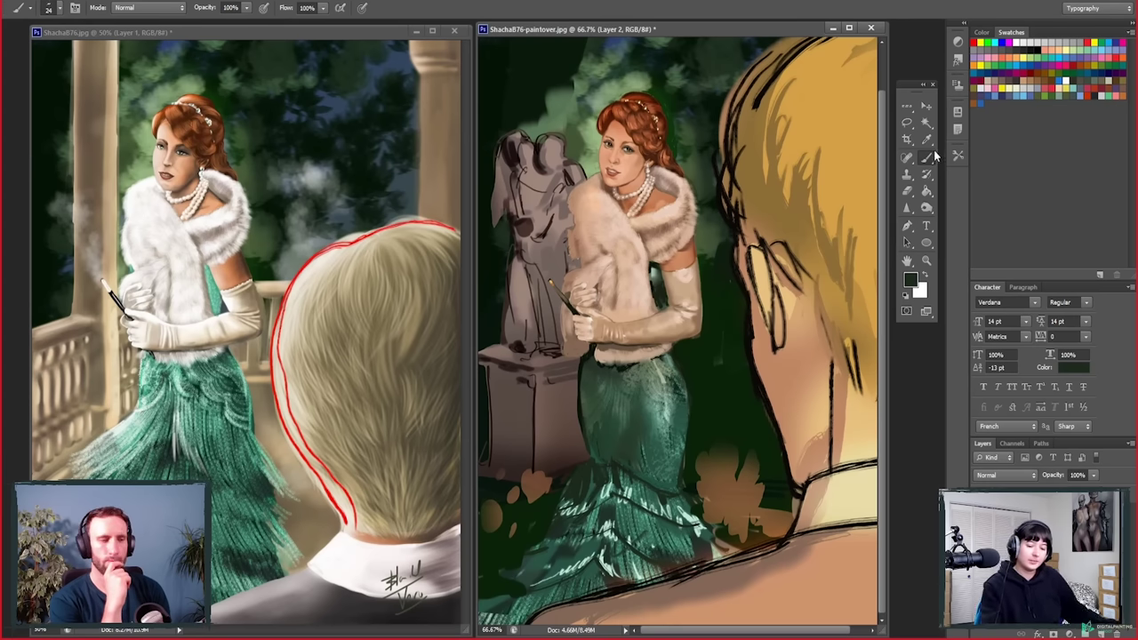
pyautogui.click(1059, 82)
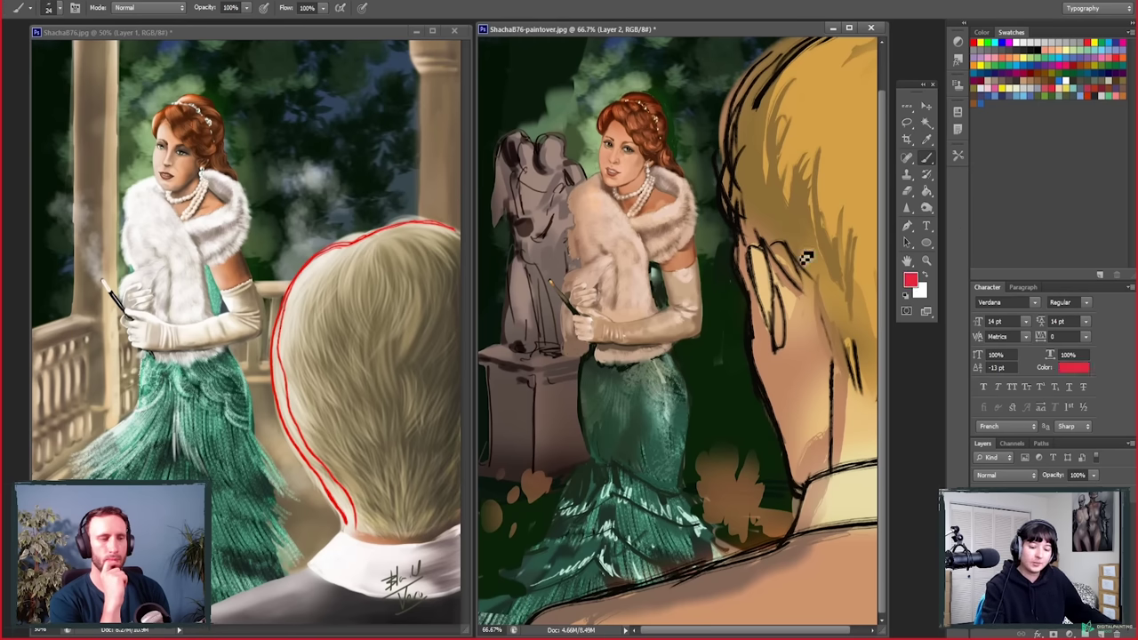
pyautogui.moveTo(681, 363)
pyautogui.mouseDown()
pyautogui.moveTo(693, 411)
pyautogui.moveTo(686, 498)
pyautogui.mouseUp()
pyautogui.moveTo(583, 355); pyautogui.dragTo(594, 462)
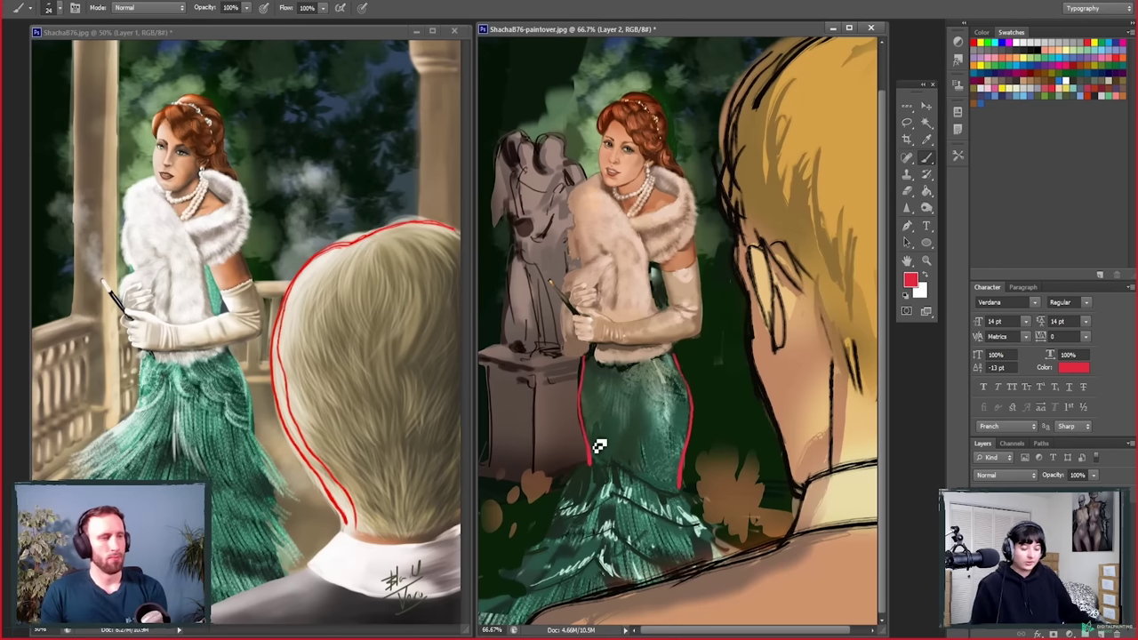
# Step: Outline both sides of the woman's hips in red on the original painting for comparison
pyautogui.click(142, 368)
pyautogui.moveTo(137, 350); pyautogui.dragTo(139, 402)
pyautogui.moveTo(230, 352); pyautogui.dragTo(254, 425)
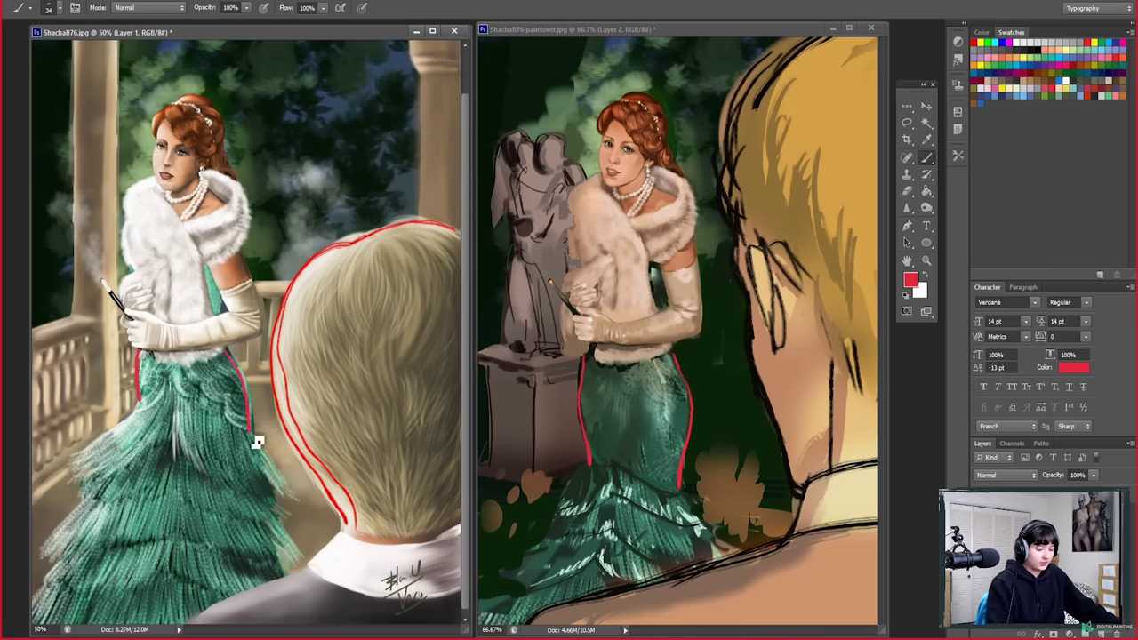
# Step: Erase the red hip outlines from both the original painting and the paintover
pyautogui.press('e')
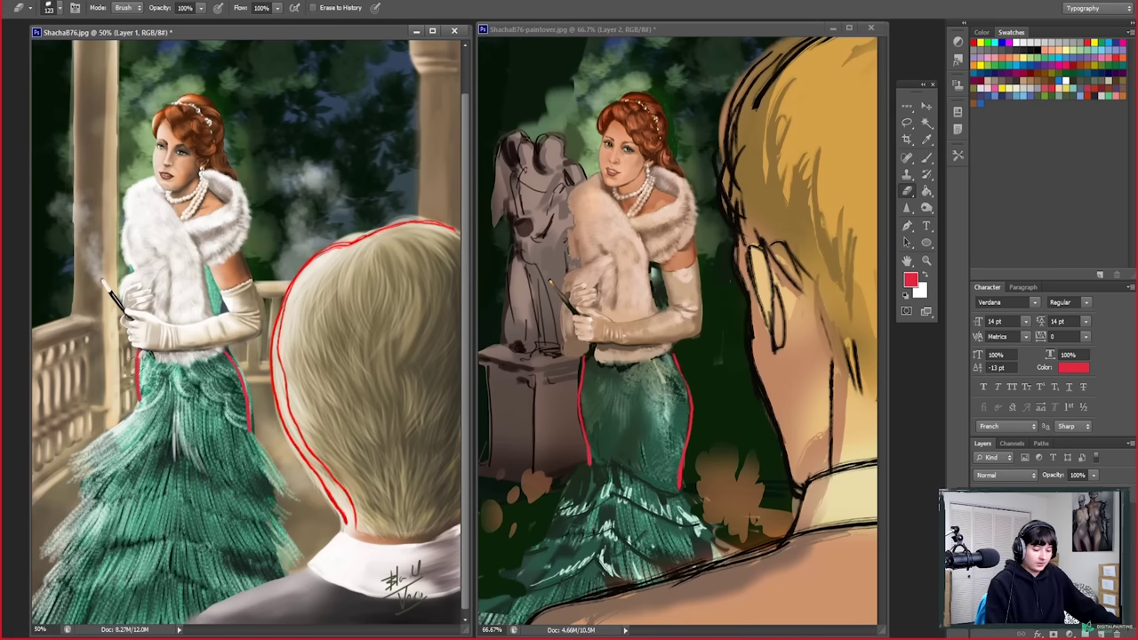
pyautogui.moveTo(137, 352); pyautogui.dragTo(139, 403)
pyautogui.moveTo(233, 366); pyautogui.dragTo(252, 434)
pyautogui.click(650, 442)
pyautogui.moveTo(585, 355); pyautogui.dragTo(588, 470)
pyautogui.moveTo(679, 354); pyautogui.dragTo(690, 540)
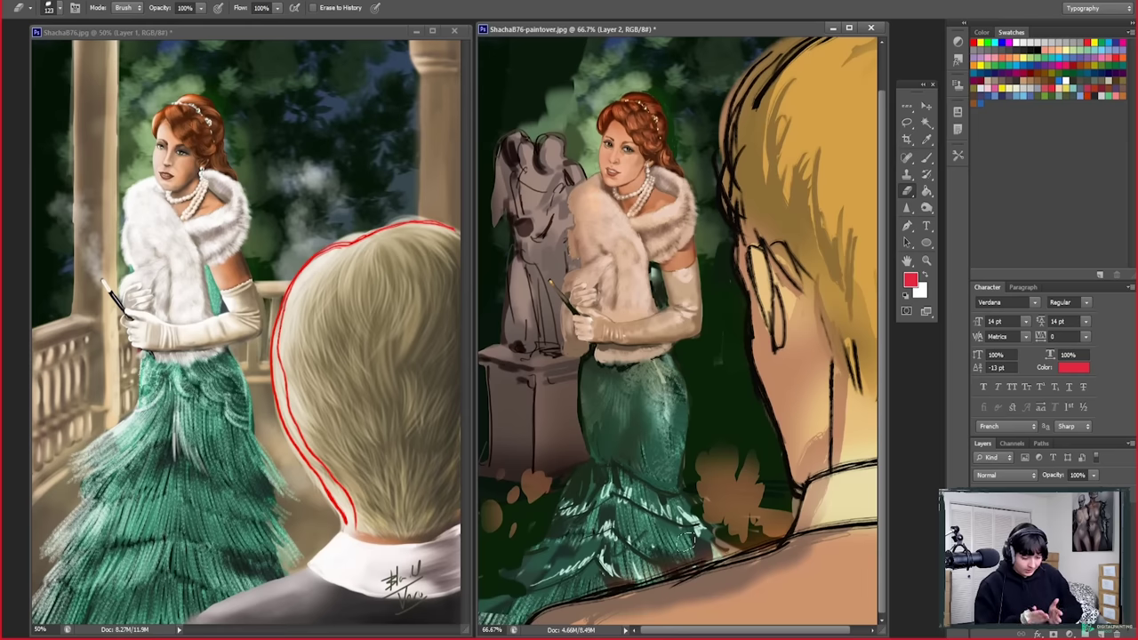
# Step: Sketch red guide lines over the woman's shoulder and upper arm in the original painting, and erase them again
pyautogui.moveTo(585, 515); pyautogui.dragTo(566, 583)
pyautogui.press('b')
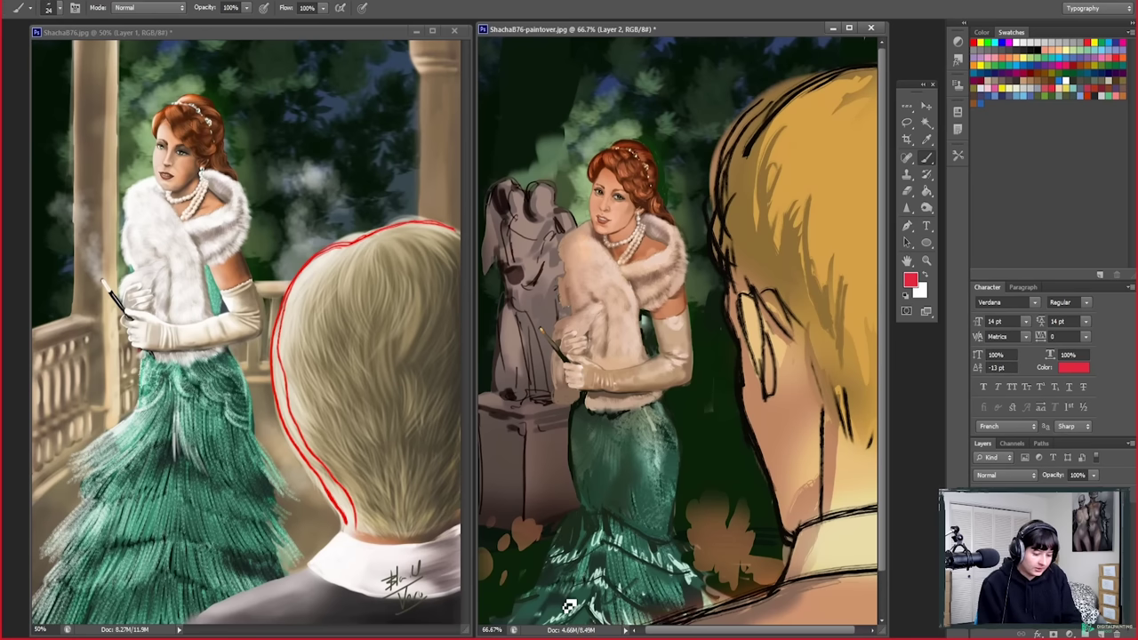
pyautogui.click(219, 220)
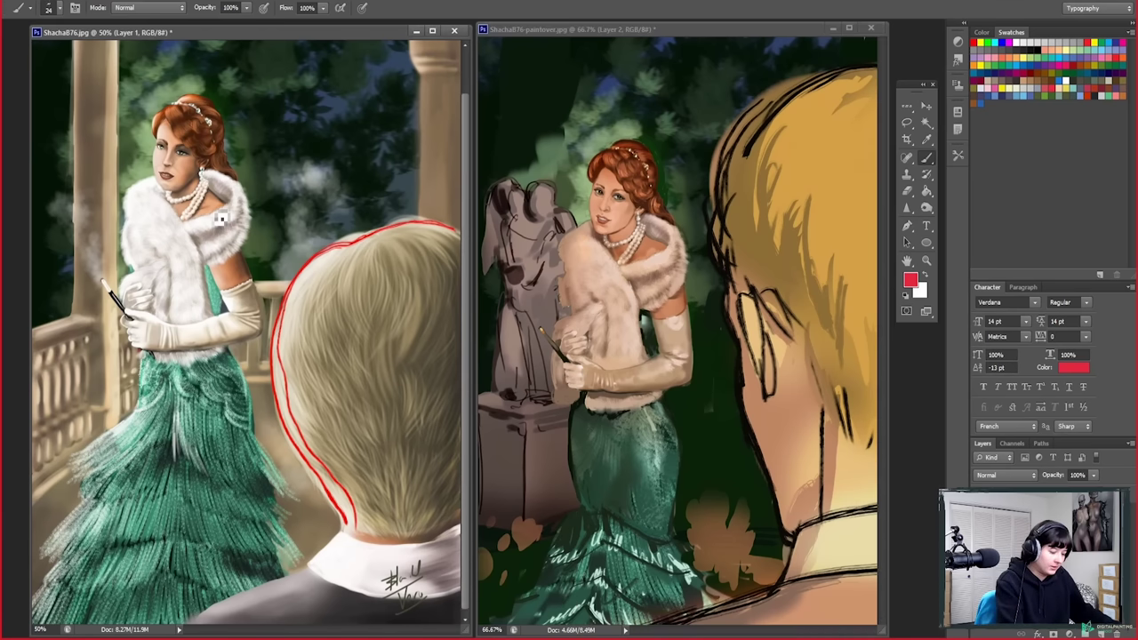
pyautogui.moveTo(223, 205); pyautogui.dragTo(251, 228)
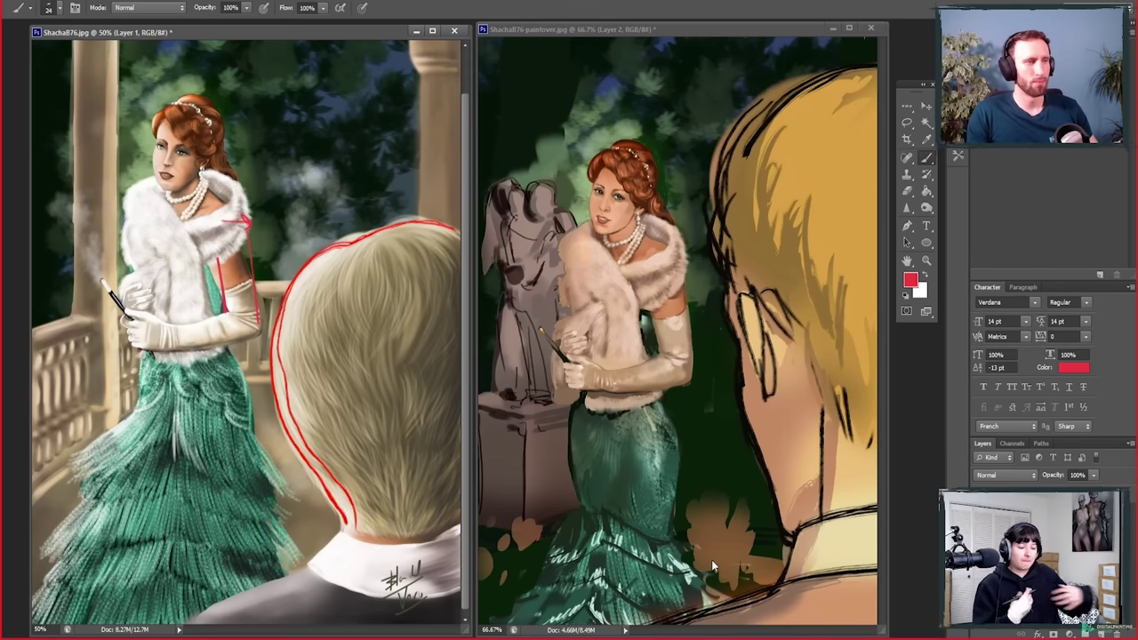
pyautogui.press('e')
pyautogui.moveTo(221, 302); pyautogui.dragTo(249, 222)
pyautogui.press('b')
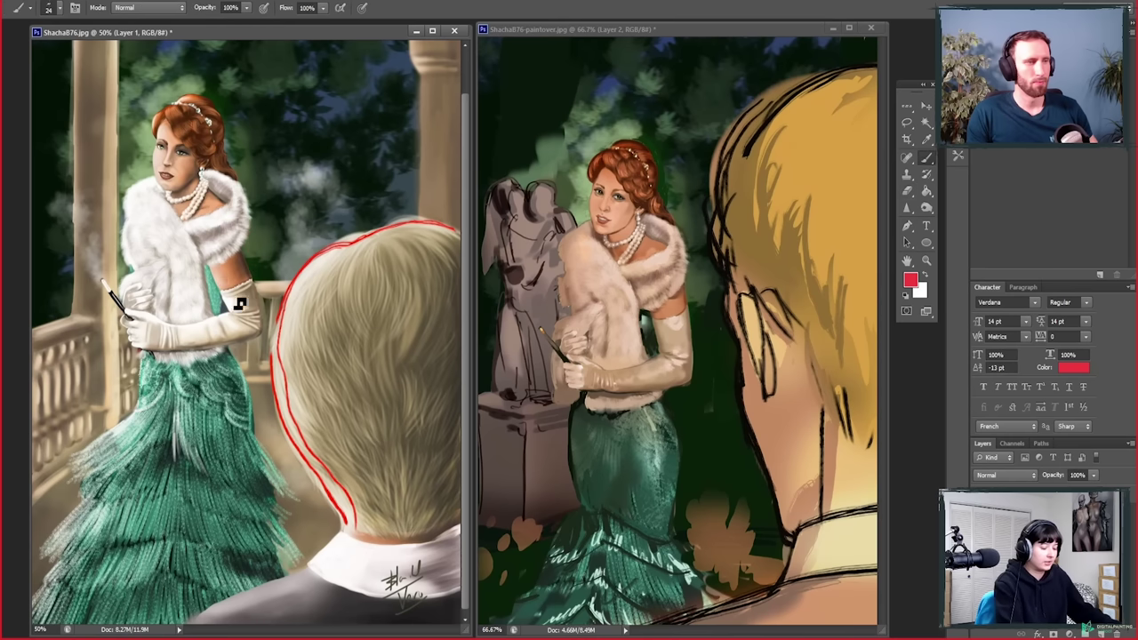
# Step: Mark the gap between the fur stole and upper arm in red, and replace the mark with a dark colour sampled from the dress
pyautogui.moveTo(213, 271)
pyautogui.mouseDown()
pyautogui.moveTo(219, 320)
pyautogui.moveTo(237, 298)
pyautogui.mouseUp()
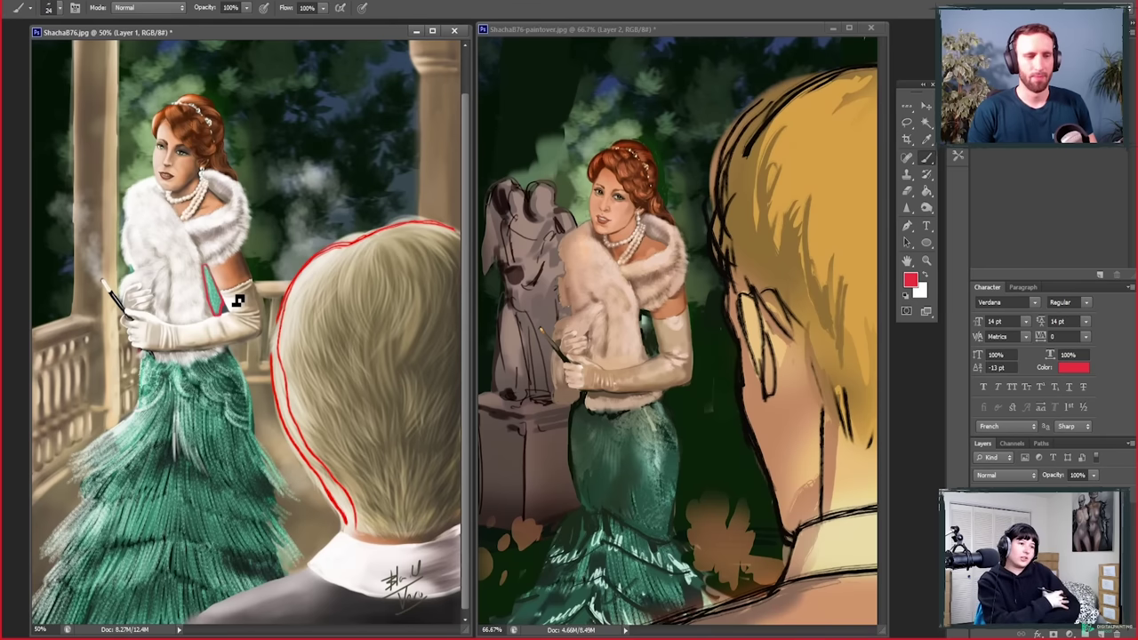
pyautogui.press('e')
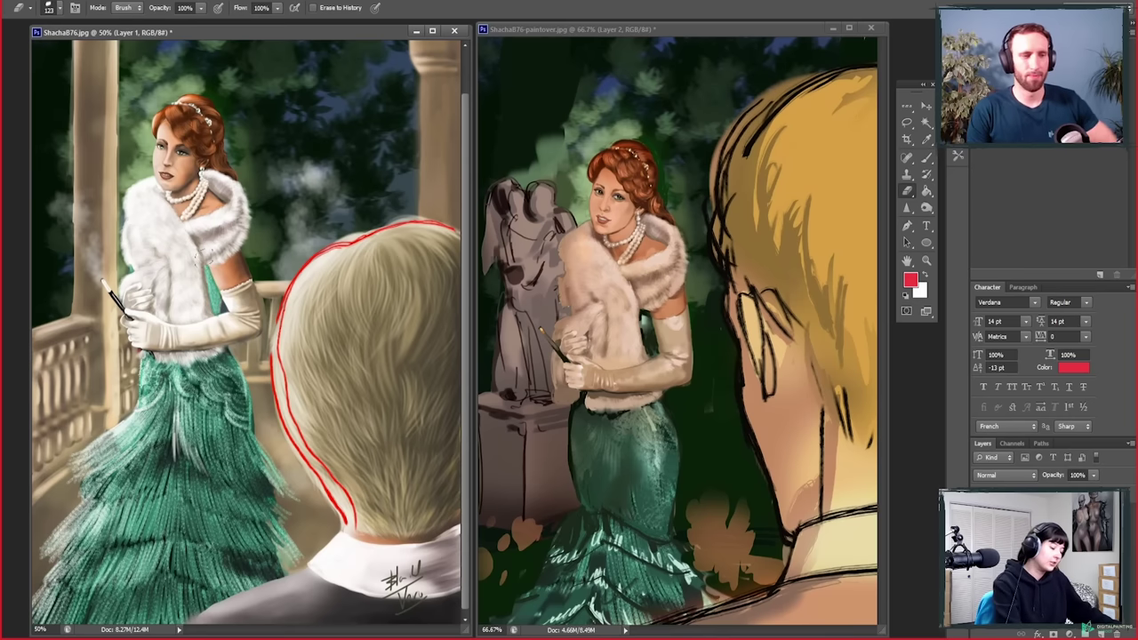
pyautogui.press('b')
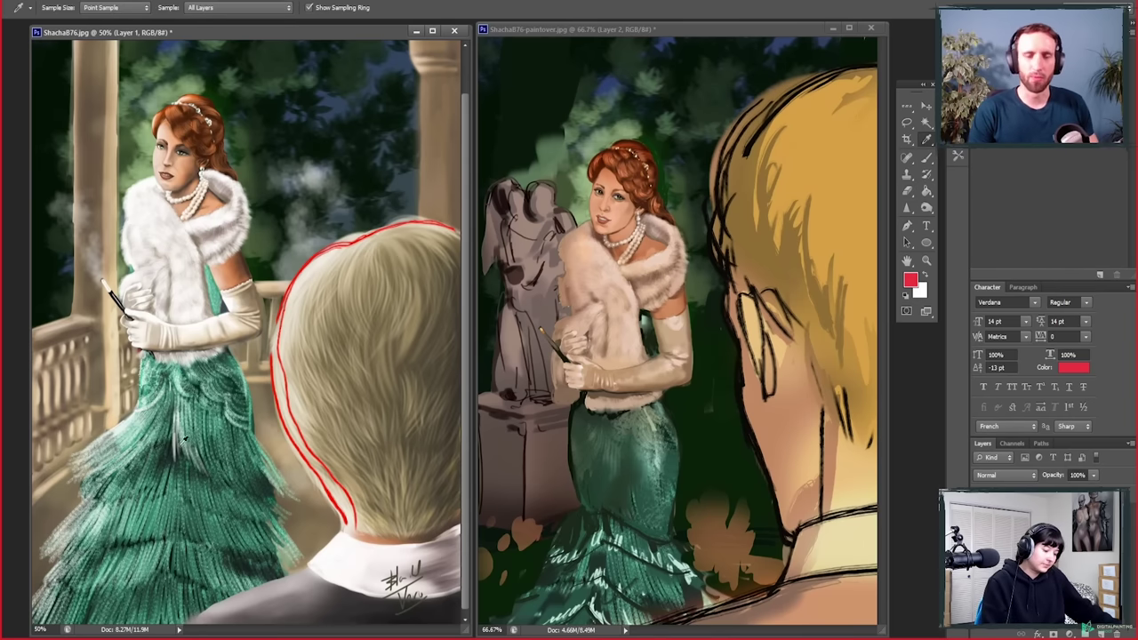
pyautogui.keyDown('alt'); pyautogui.click(167, 454); pyautogui.keyUp('alt')
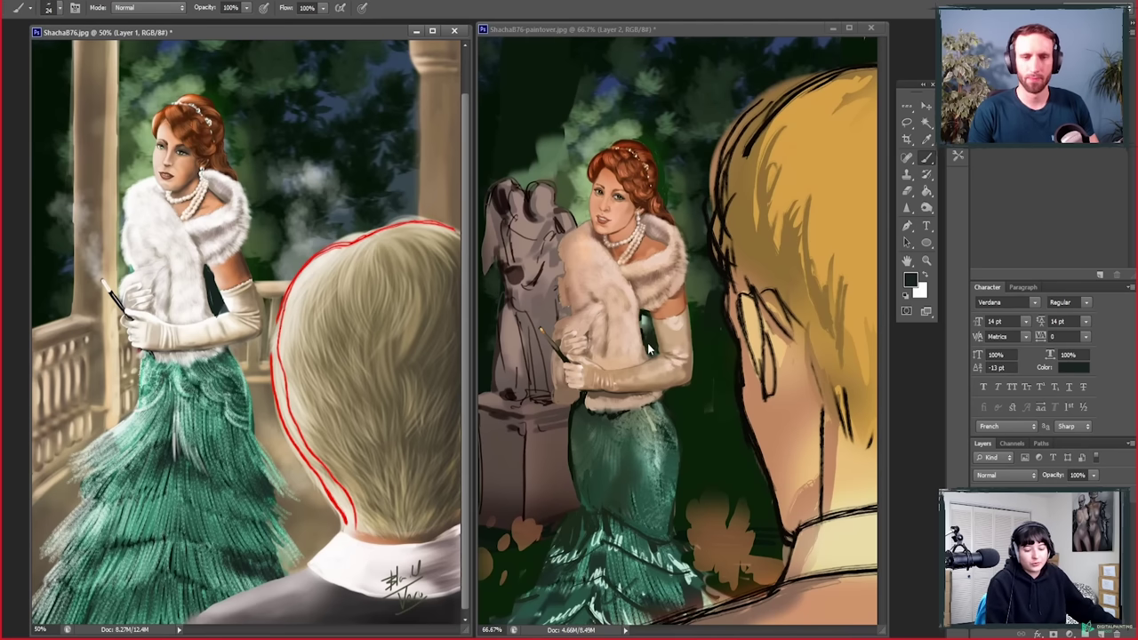
# Step: Try brushing the gap between the stole and gloved arm in the paintover with a sampled light green
pyautogui.click(664, 363)
pyautogui.press('i')
pyautogui.click(649, 316)
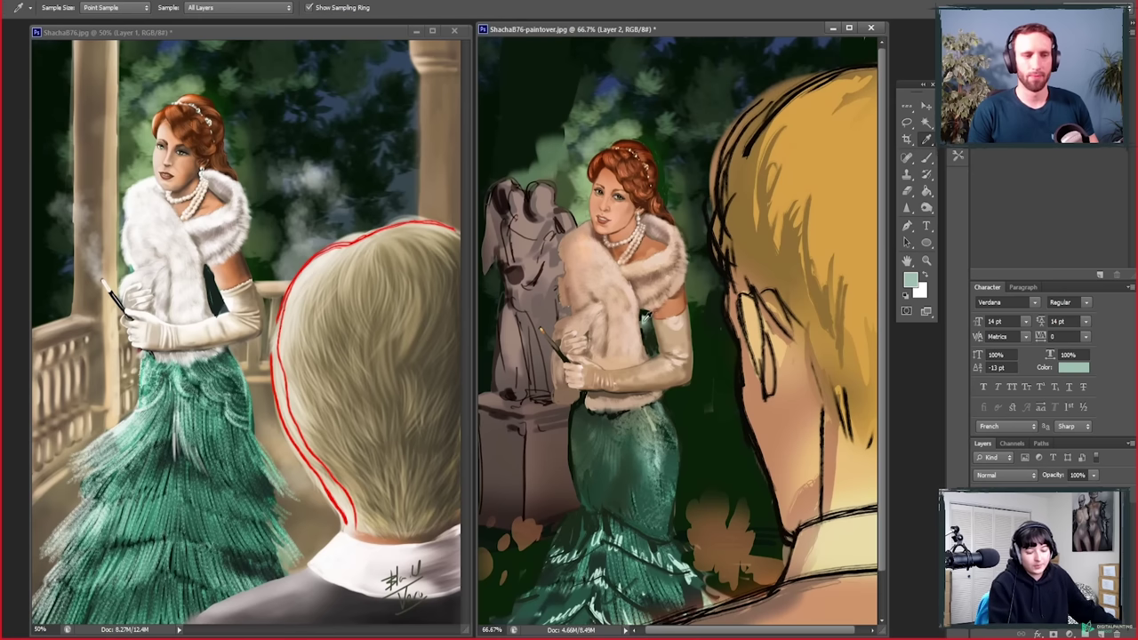
pyautogui.click(649, 320)
pyautogui.press('b')
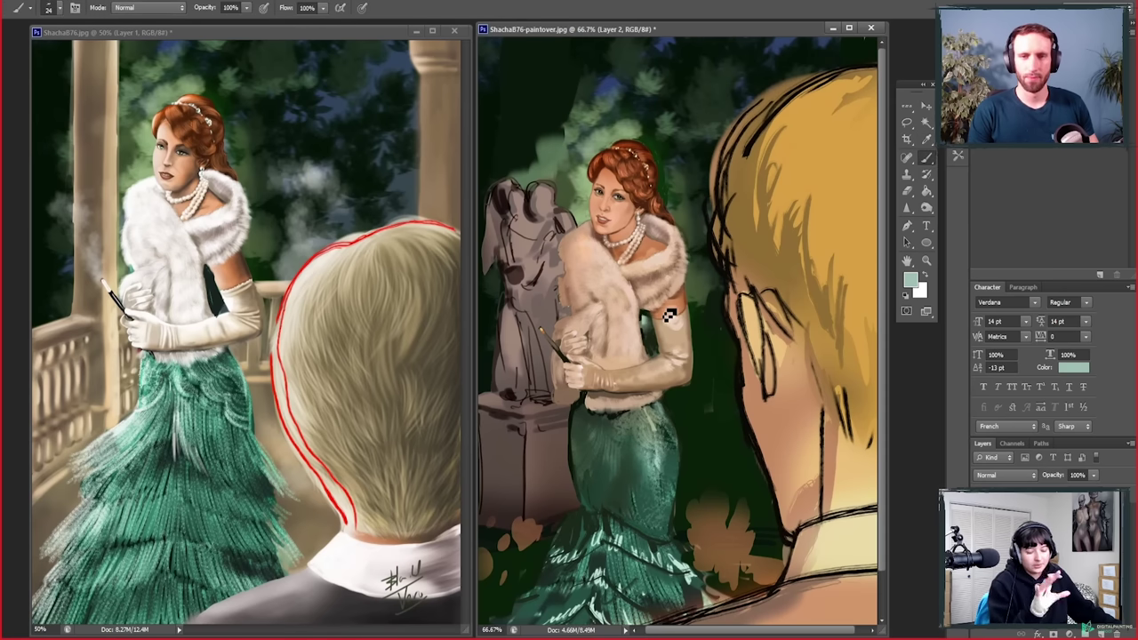
pyautogui.moveTo(649, 326); pyautogui.dragTo(640, 321)
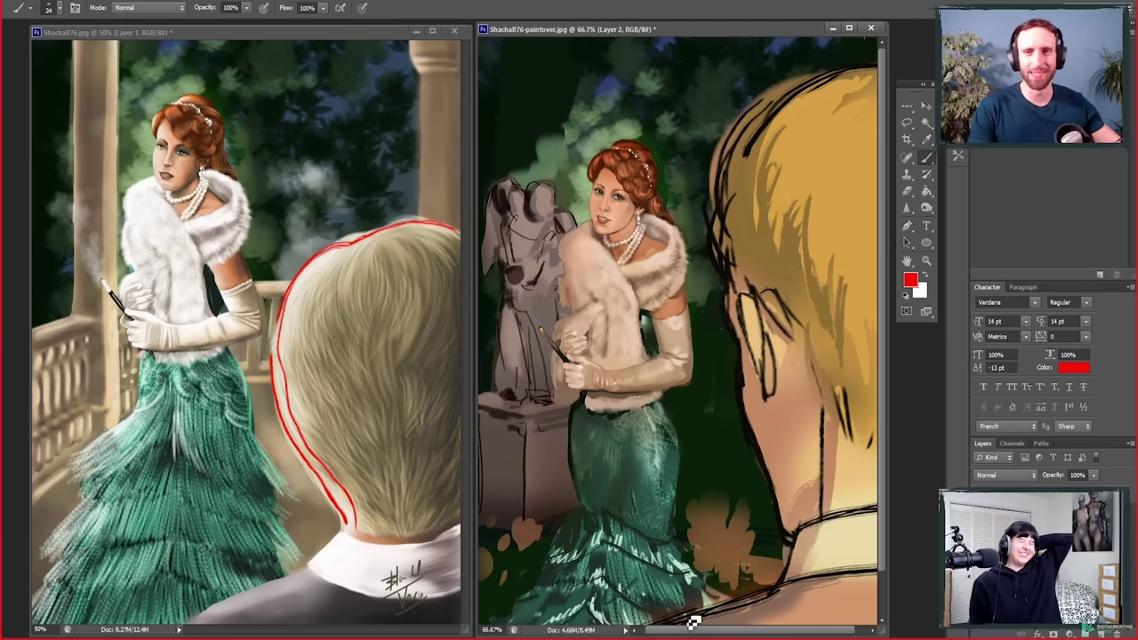
# Step: Compare the woman's face and upper body in the paintover and in the original painting at close range
pyautogui.click(927, 260)
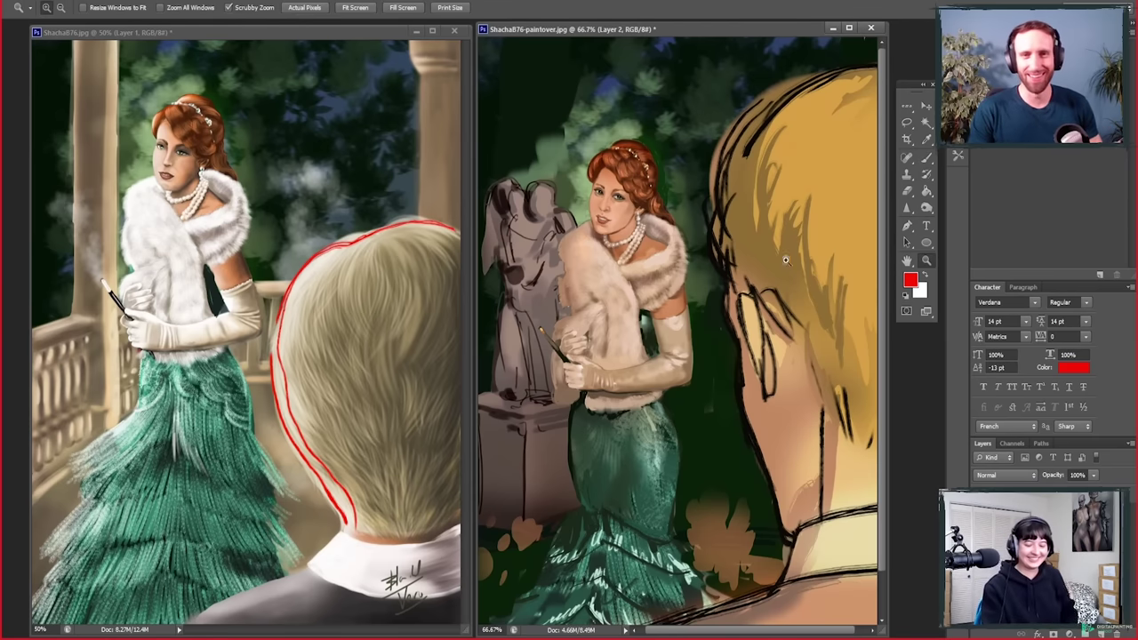
pyautogui.click(615, 169)
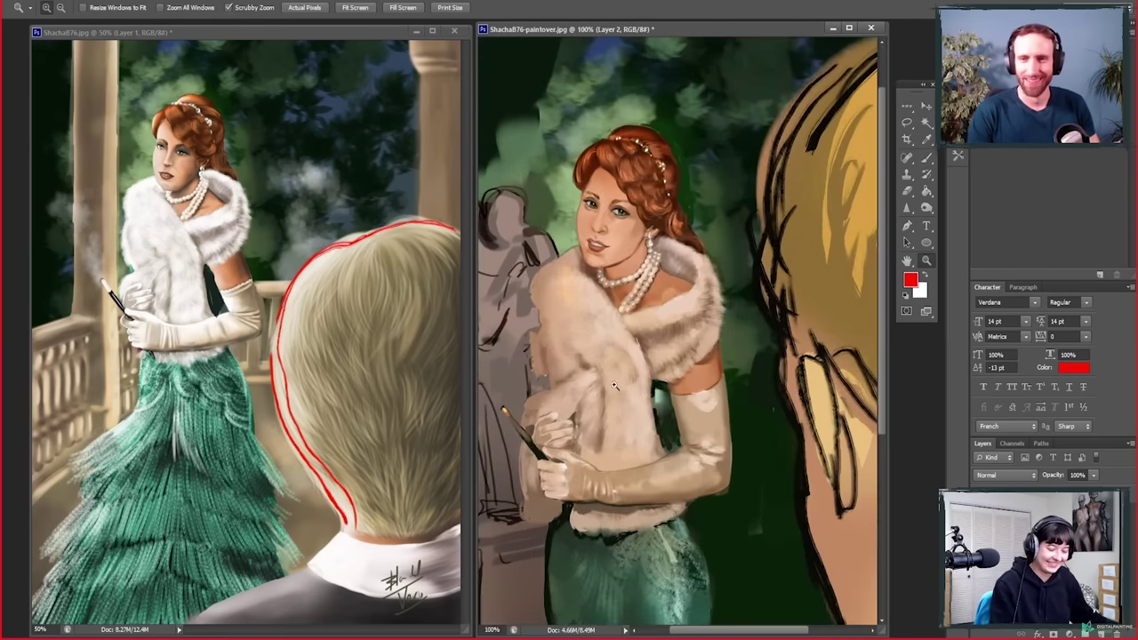
pyautogui.click(625, 304)
pyautogui.scroll(2, 872, 324)
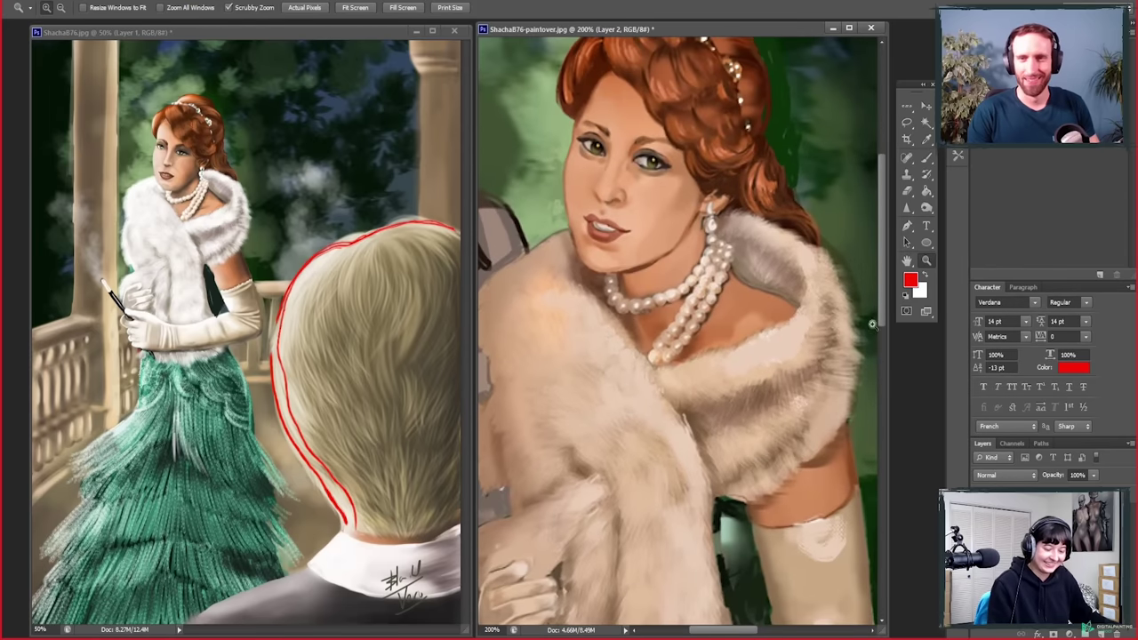
pyautogui.doubleClick(927, 261)
pyautogui.click(210, 178)
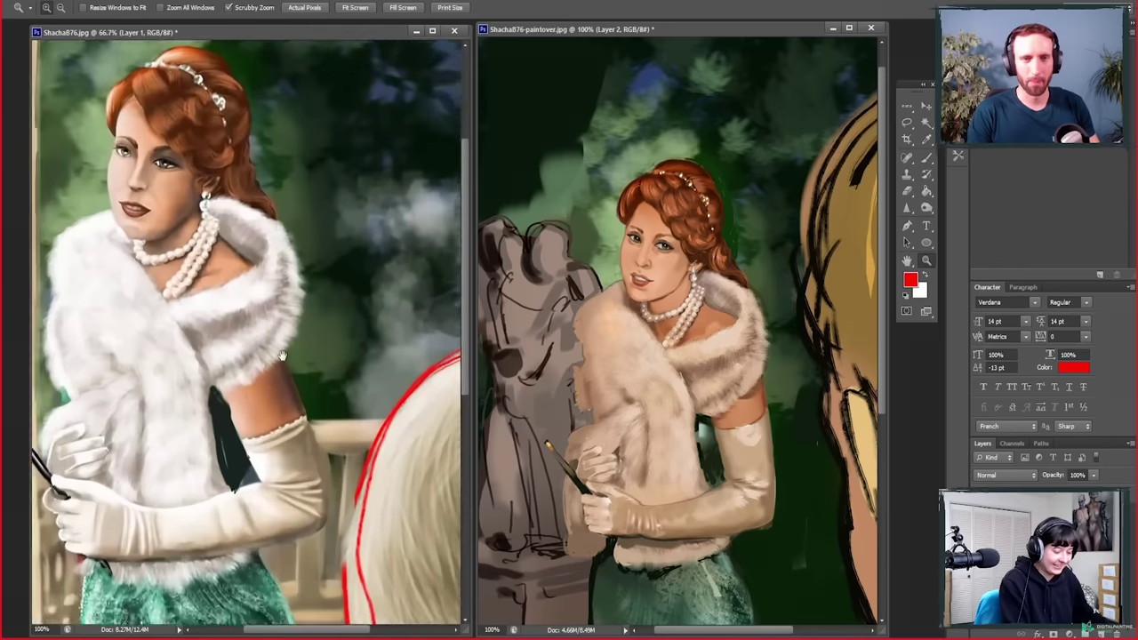
pyautogui.scroll(2, 287, 494)
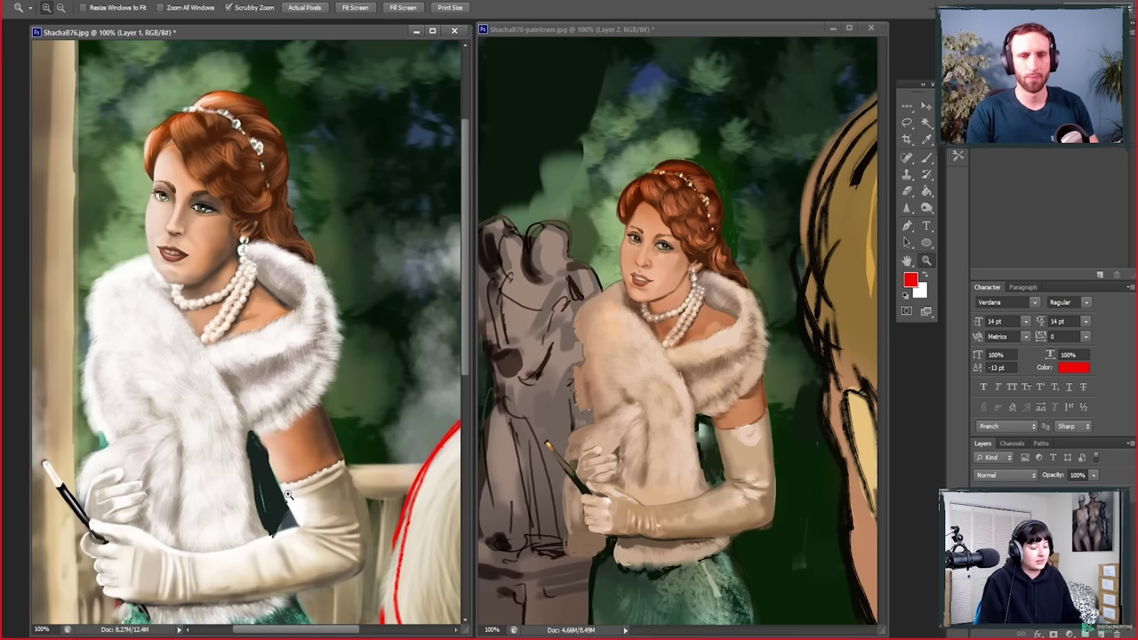
# Step: Sketch a red box with an eye line around the woman's face and mark her ear in the original, and erase the marks
pyautogui.press('b')
pyautogui.moveTo(230, 179); pyautogui.dragTo(206, 295)
pyautogui.moveTo(156, 159)
pyautogui.mouseDown()
pyautogui.moveTo(139, 284)
pyautogui.moveTo(206, 293)
pyautogui.mouseUp()
pyautogui.moveTo(138, 185); pyautogui.dragTo(222, 211)
pyautogui.moveTo(146, 148); pyautogui.dragTo(257, 170)
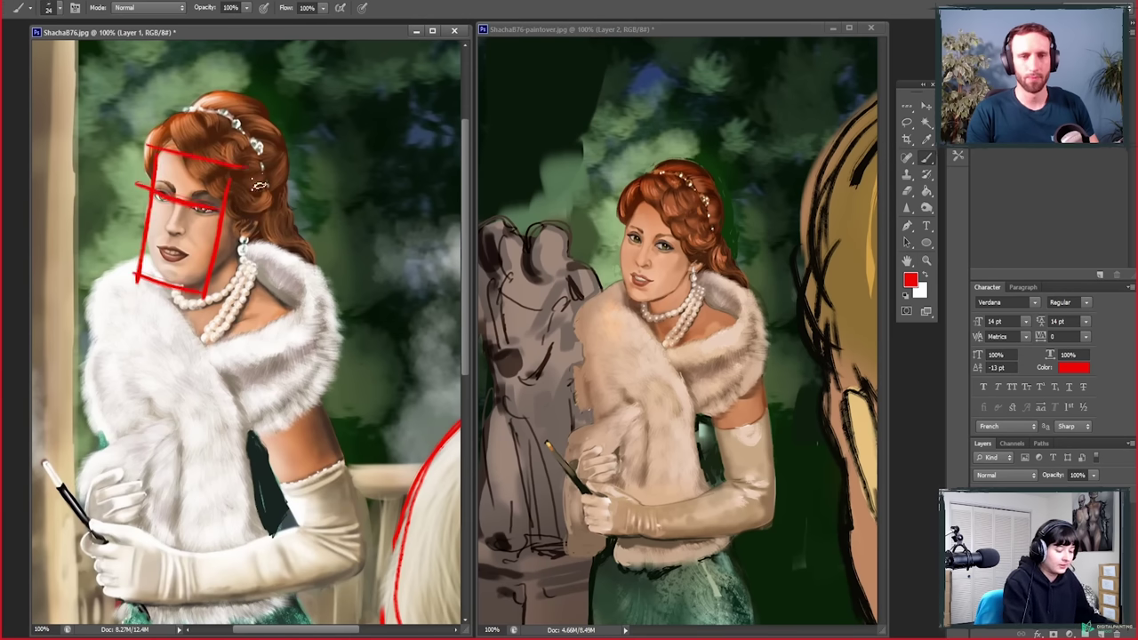
pyautogui.moveTo(261, 199); pyautogui.dragTo(240, 227)
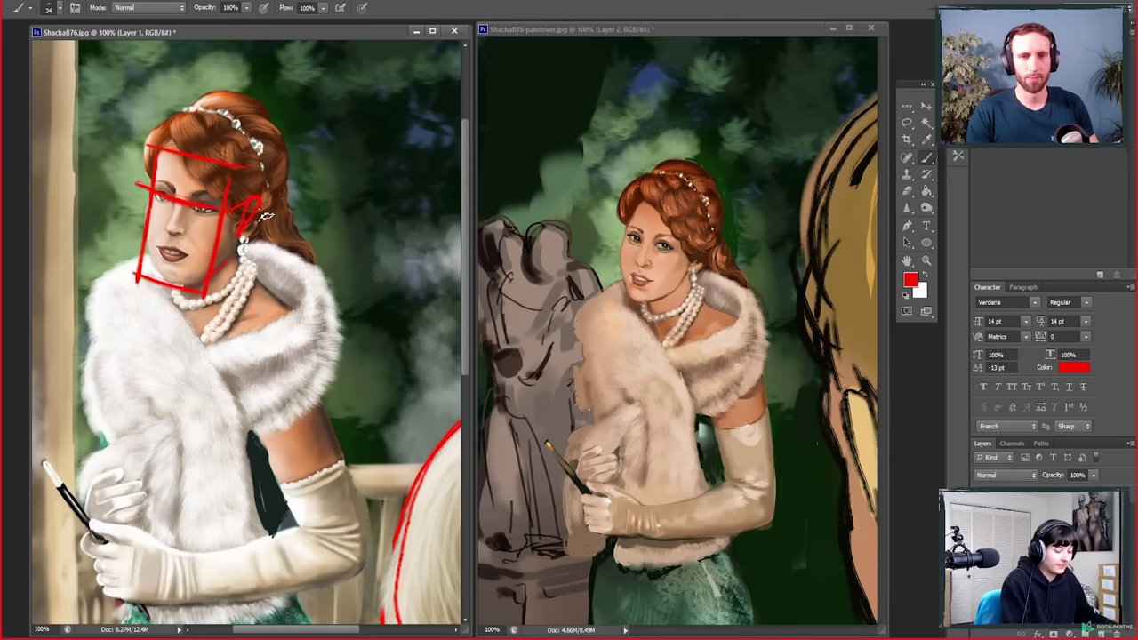
pyautogui.press('e')
pyautogui.moveTo(160, 153)
pyautogui.mouseDown()
pyautogui.moveTo(152, 267)
pyautogui.moveTo(249, 218)
pyautogui.mouseUp()
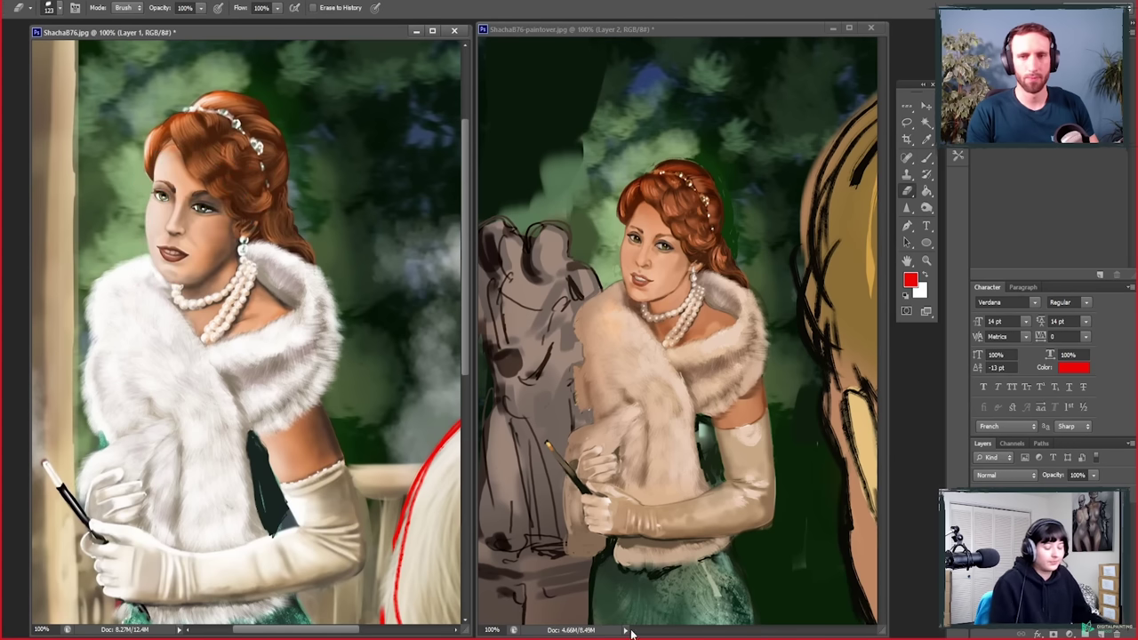
# Step: Sketch red guide lines in the dark background beside the woman's head in the original painting and erase them
pyautogui.press('v')
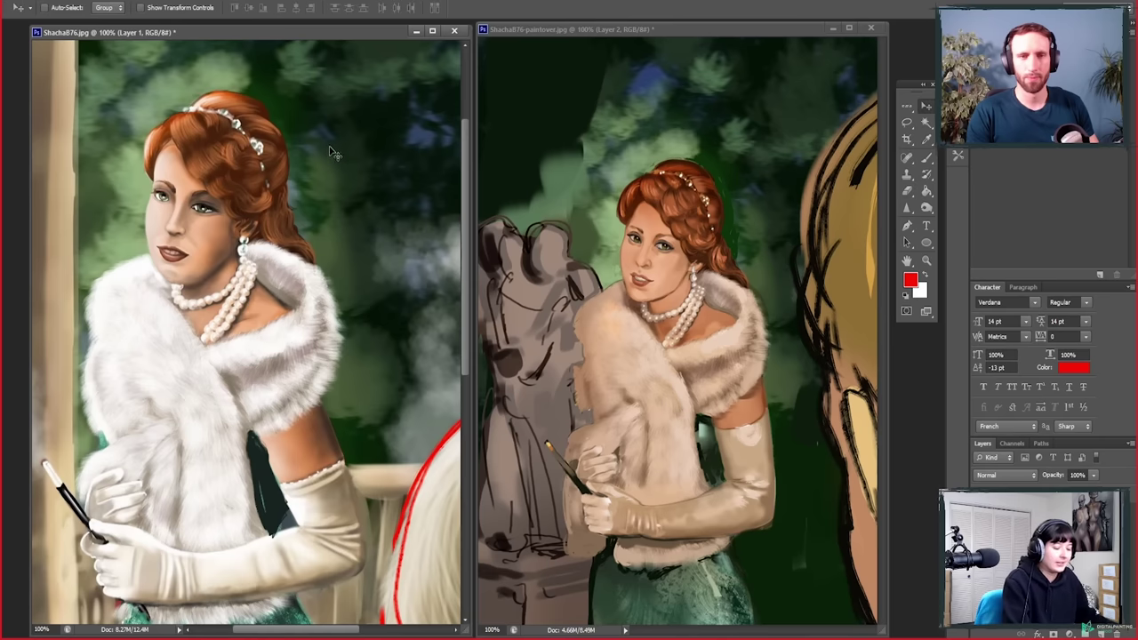
pyautogui.press('b')
pyautogui.moveTo(340, 115)
pyautogui.mouseDown()
pyautogui.moveTo(327, 230)
pyautogui.moveTo(347, 223)
pyautogui.mouseUp()
pyautogui.moveTo(349, 113)
pyautogui.mouseDown()
pyautogui.moveTo(397, 238)
pyautogui.moveTo(325, 232)
pyautogui.moveTo(355, 119)
pyautogui.moveTo(393, 240)
pyautogui.mouseUp()
pyautogui.press('e')
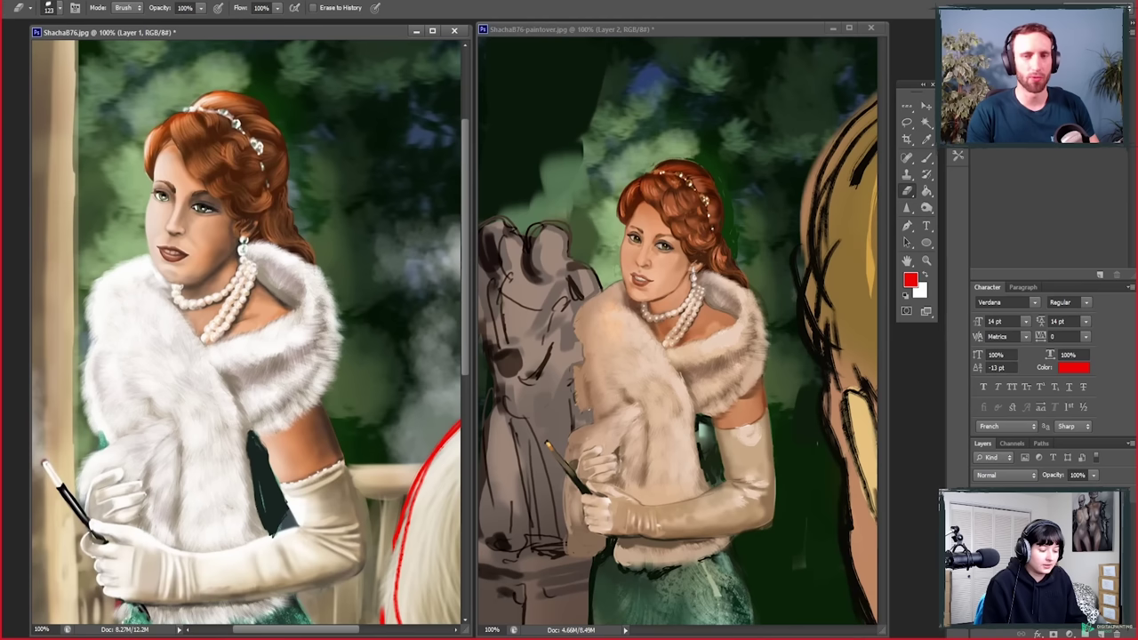
# Step: Hatch the far side of the original woman's face in red from forehead to chin, and erase the hatching
pyautogui.moveTo(574, 526)
pyautogui.mouseDown()
pyautogui.moveTo(557, 551)
pyautogui.moveTo(500, 587)
pyautogui.mouseUp()
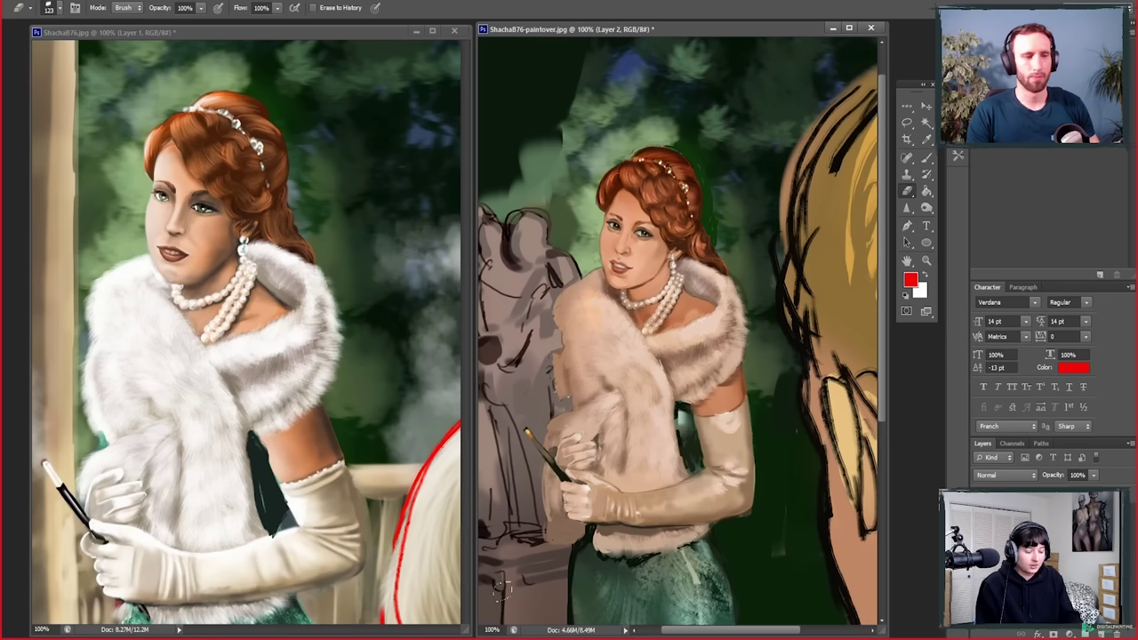
pyautogui.click(188, 170)
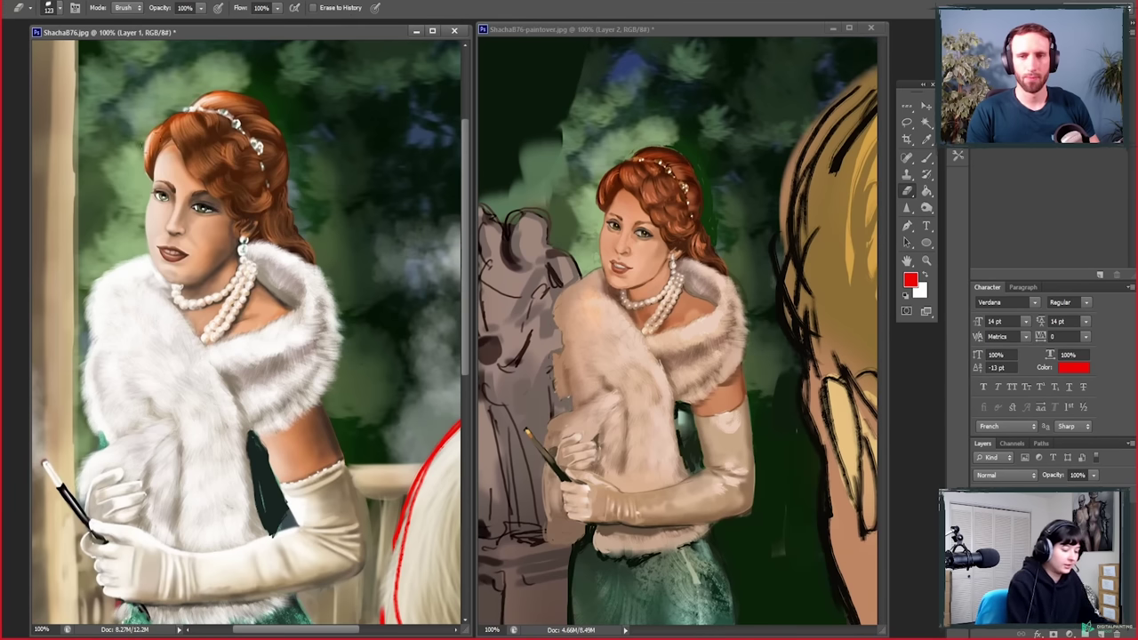
pyautogui.press('b')
pyautogui.moveTo(180, 168)
pyautogui.mouseDown()
pyautogui.moveTo(178, 209)
pyautogui.moveTo(151, 242)
pyautogui.moveTo(185, 252)
pyautogui.moveTo(151, 272)
pyautogui.mouseUp()
pyautogui.moveTo(178, 277); pyautogui.dragTo(157, 288)
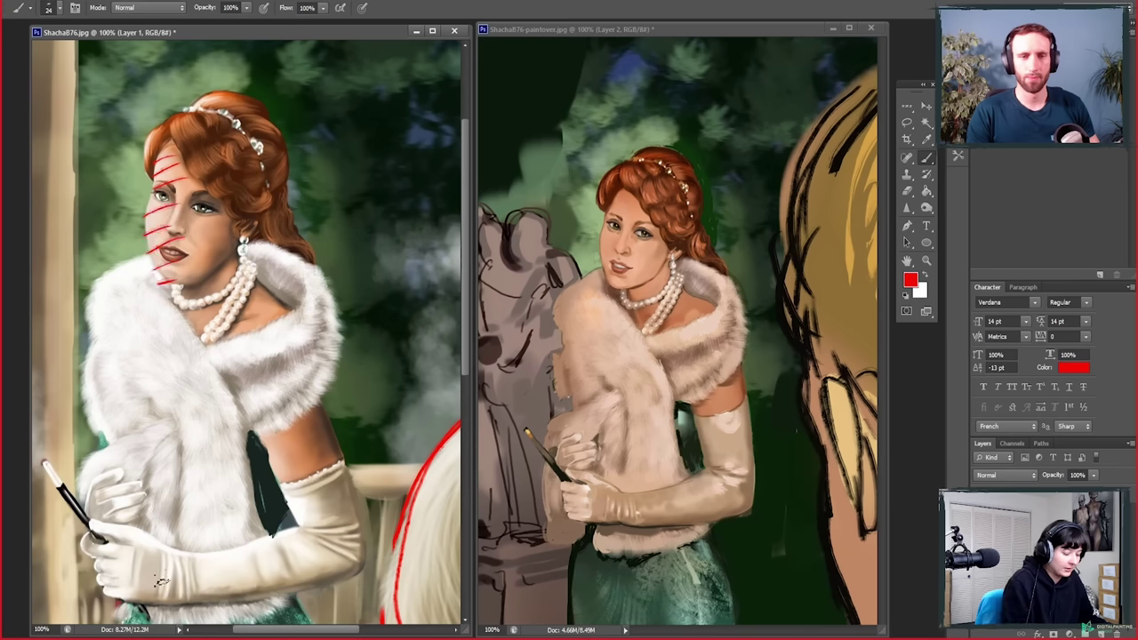
pyautogui.press('e')
pyautogui.moveTo(173, 165); pyautogui.dragTo(165, 266)
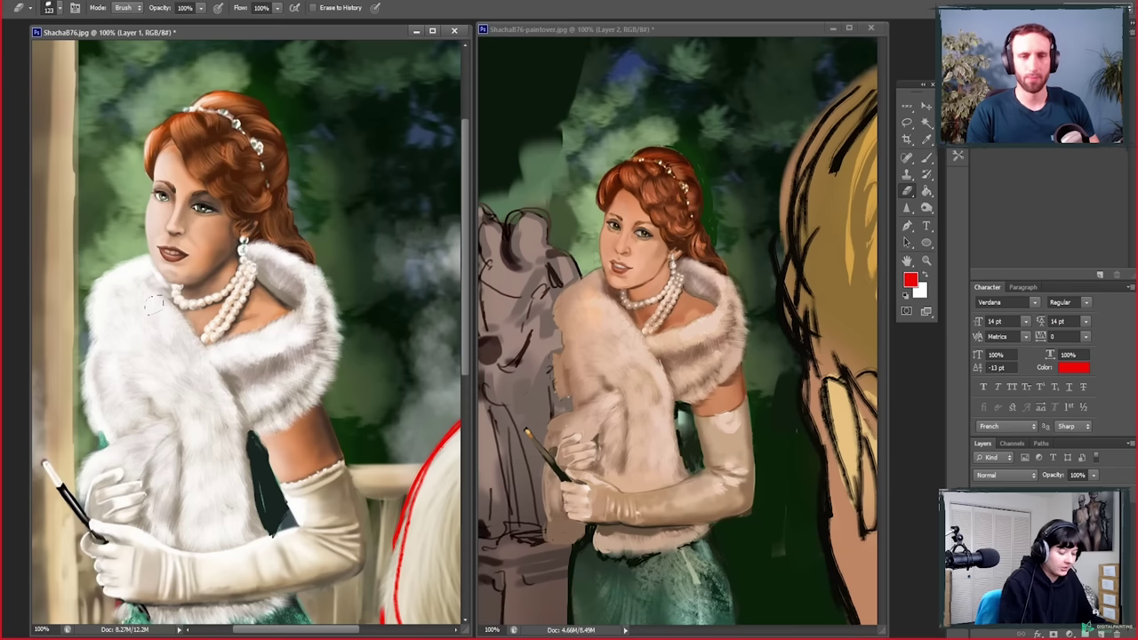
# Step: Mark the far edge of the original woman's face with short red strokes, outline the plane under her jaw, and erase both
pyautogui.press('b')
pyautogui.moveTo(162, 170)
pyautogui.mouseDown()
pyautogui.moveTo(159, 201)
pyautogui.moveTo(147, 260)
pyautogui.mouseUp()
pyautogui.hotkey('ctrl', 'z')
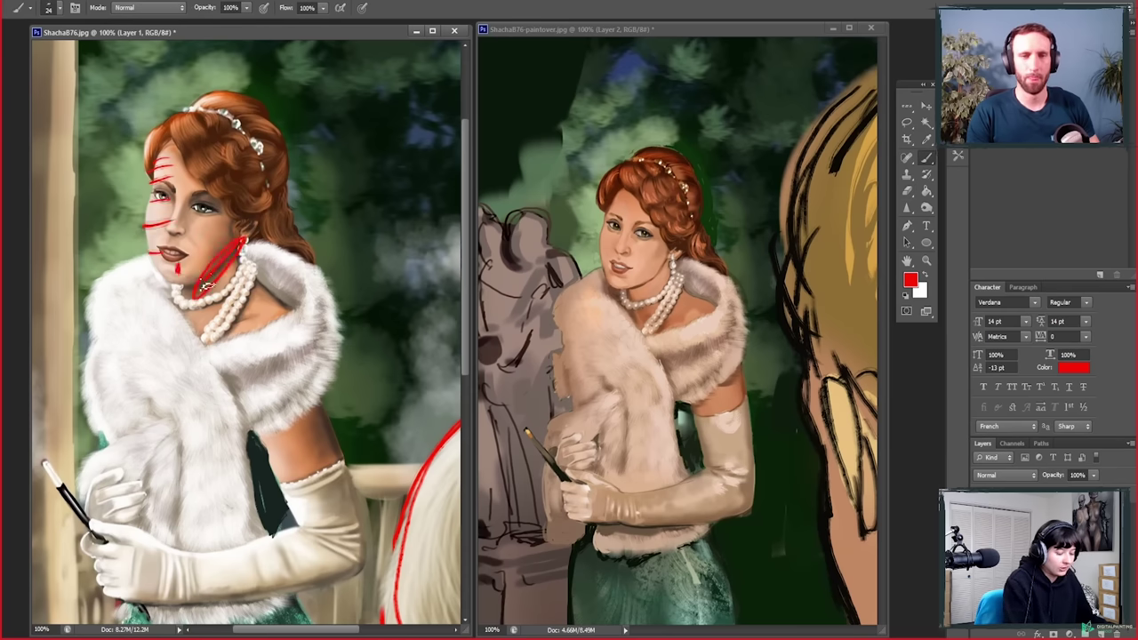
pyautogui.press('e')
pyautogui.moveTo(202, 191); pyautogui.dragTo(160, 253)
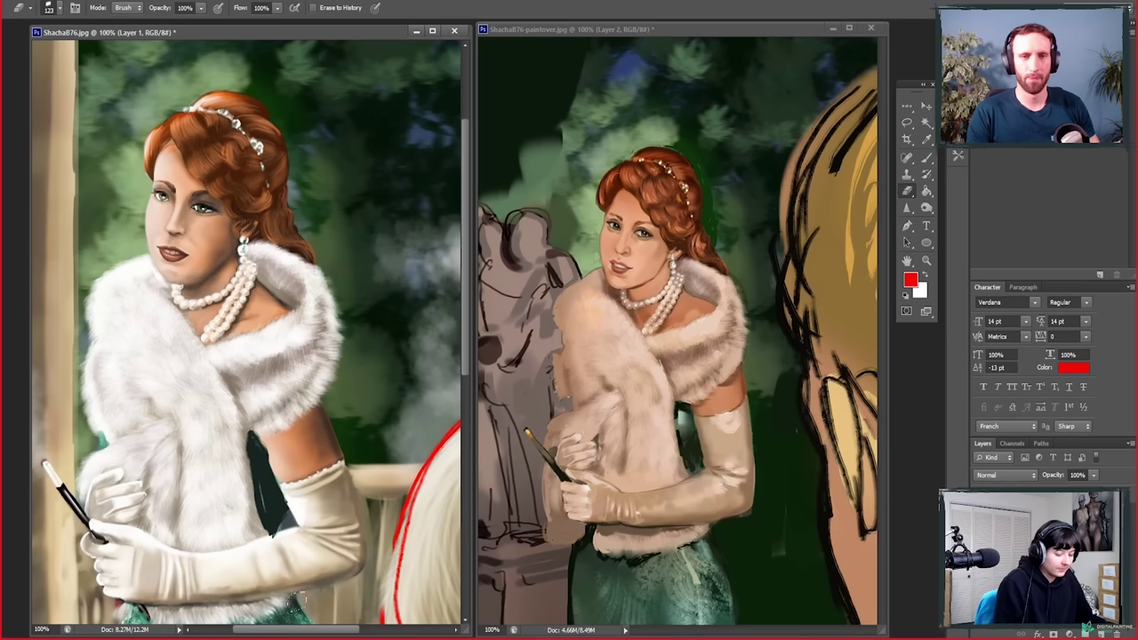
# Step: Trace the far contour of the original woman's face in red from the eye to the chin, and erase the line
pyautogui.press('b')
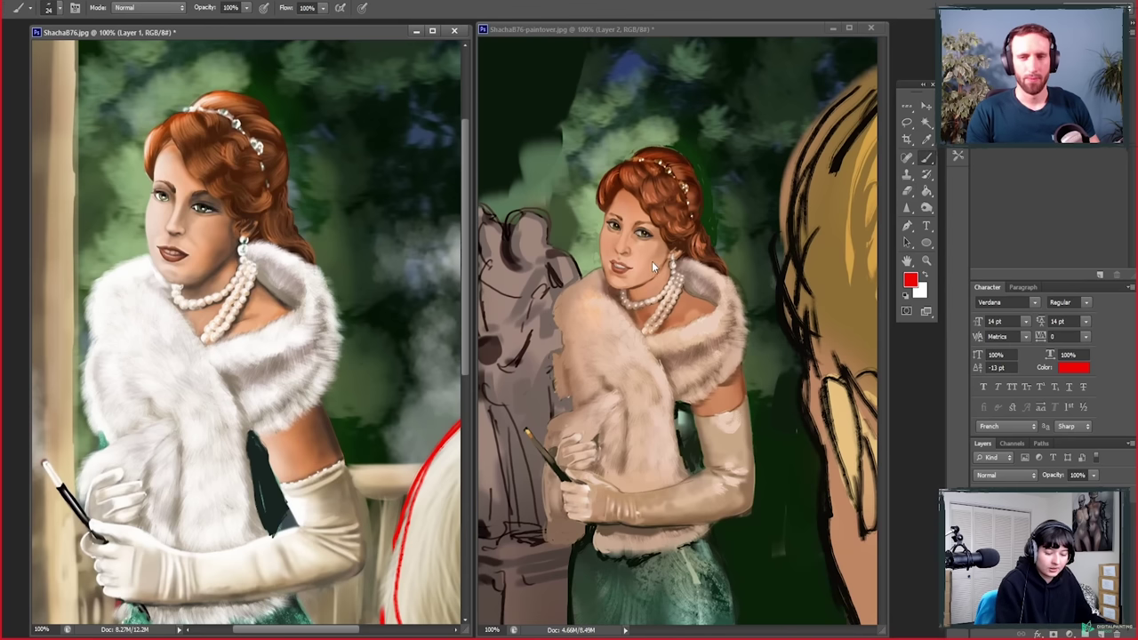
pyautogui.click(658, 204)
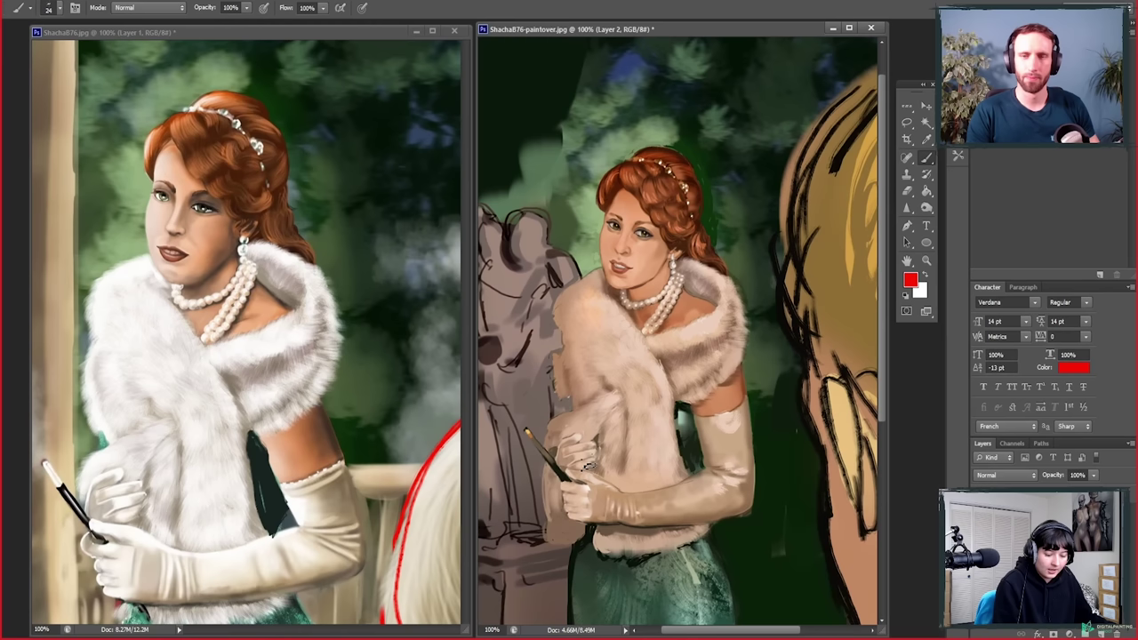
pyautogui.click(149, 210)
pyautogui.moveTo(152, 198); pyautogui.dragTo(149, 272)
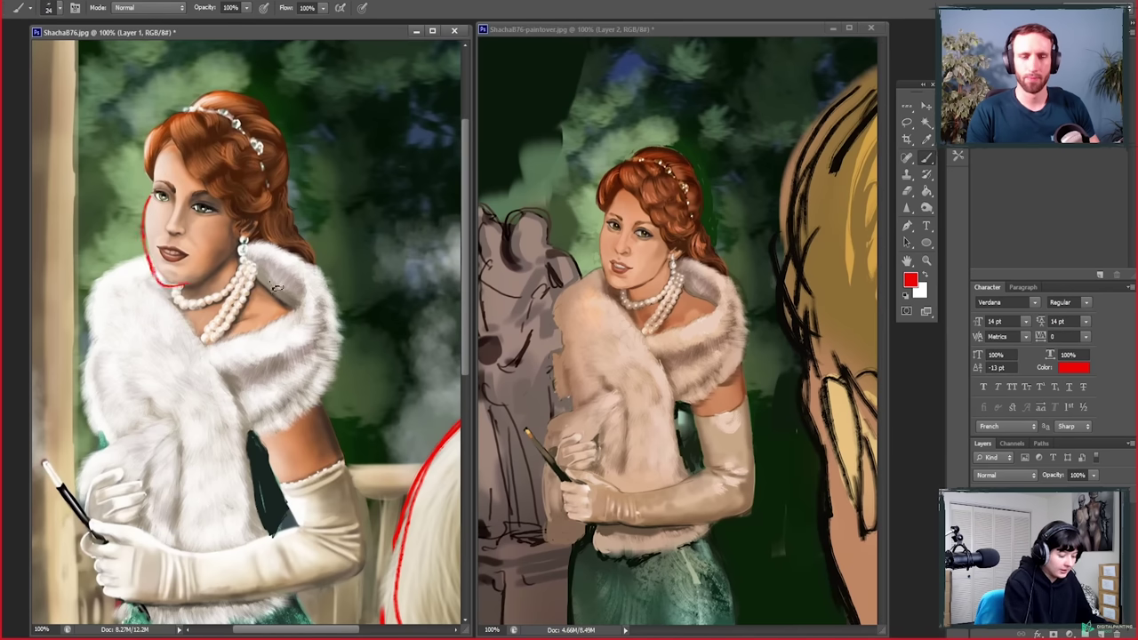
pyautogui.press('e')
pyautogui.click(173, 238)
# Step: Circle the chin of the woman in the original painting in red and remove the circle
pyautogui.press('b')
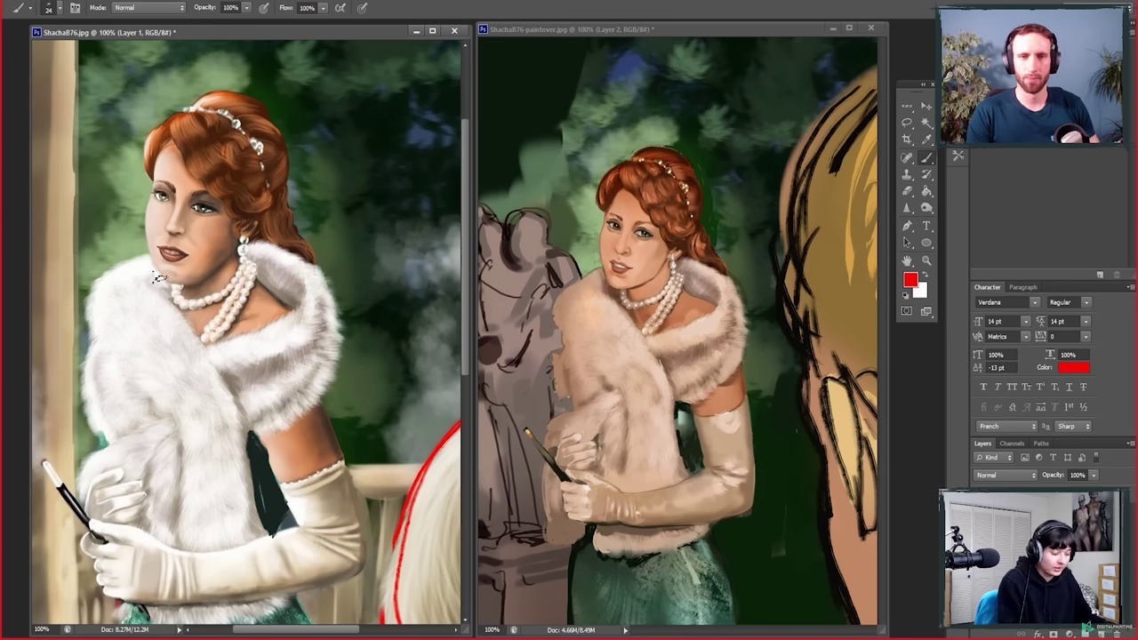
pyautogui.moveTo(165, 256); pyautogui.dragTo(153, 258)
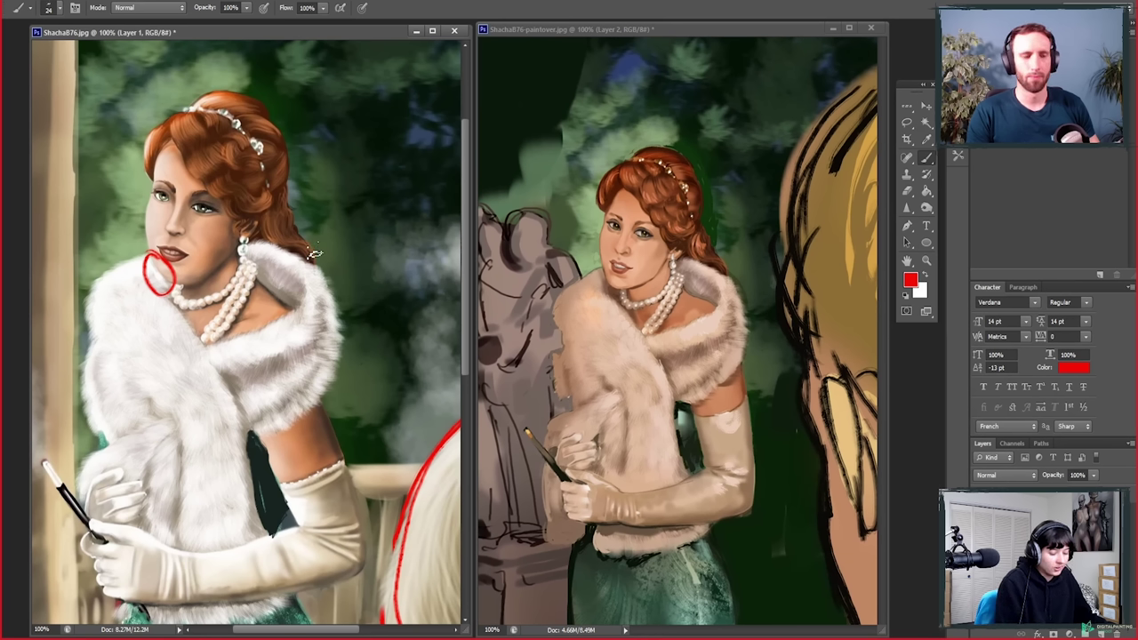
pyautogui.press('e')
pyautogui.hotkey('ctrl', 'z')
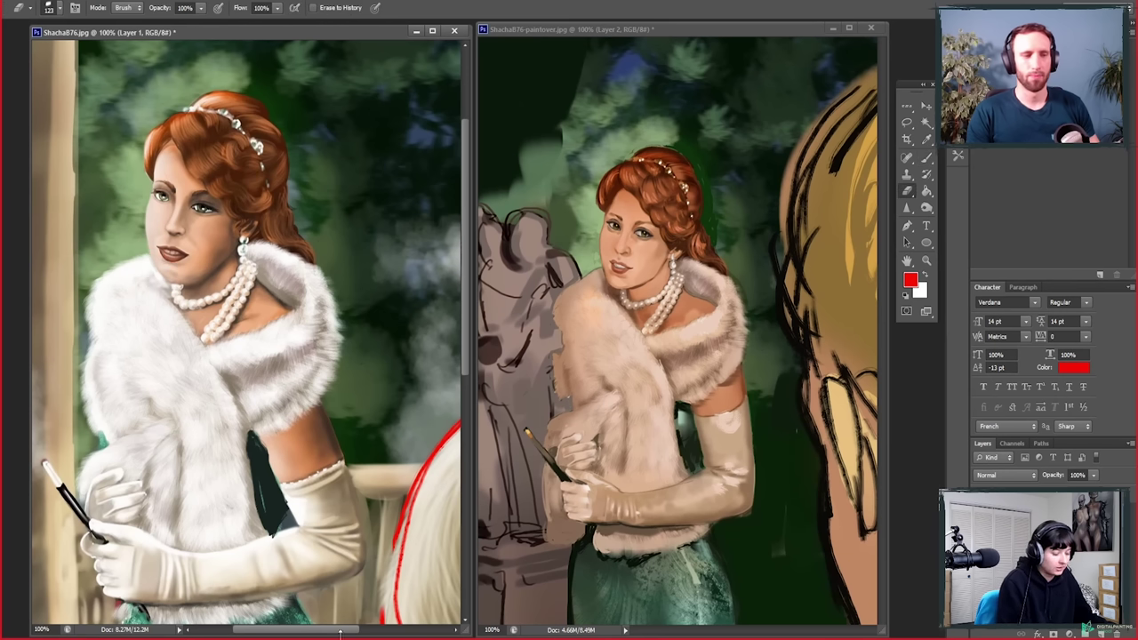
# Step: Mark the area beside the mouth of the woman in the original painting in red and remove the mark
pyautogui.press('b')
pyautogui.moveTo(188, 249)
pyautogui.mouseDown()
pyautogui.moveTo(165, 266)
pyautogui.moveTo(187, 252)
pyautogui.mouseUp()
pyautogui.press('e')
pyautogui.hotkey('ctrl', 'z')
pyautogui.press('b')
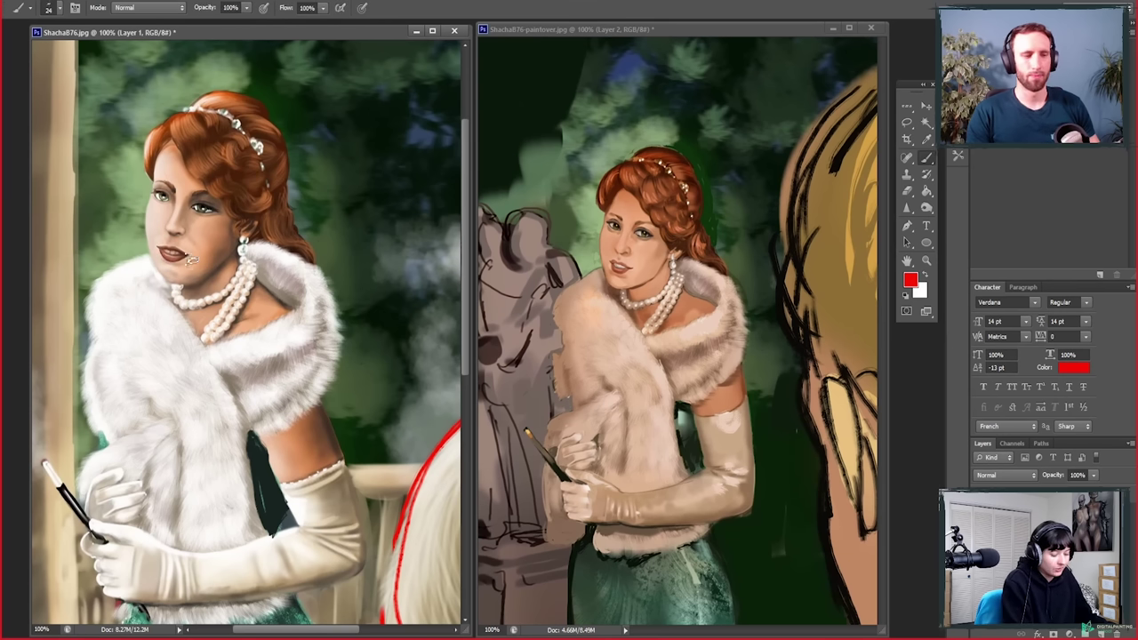
pyautogui.press('e')
pyautogui.press('b')
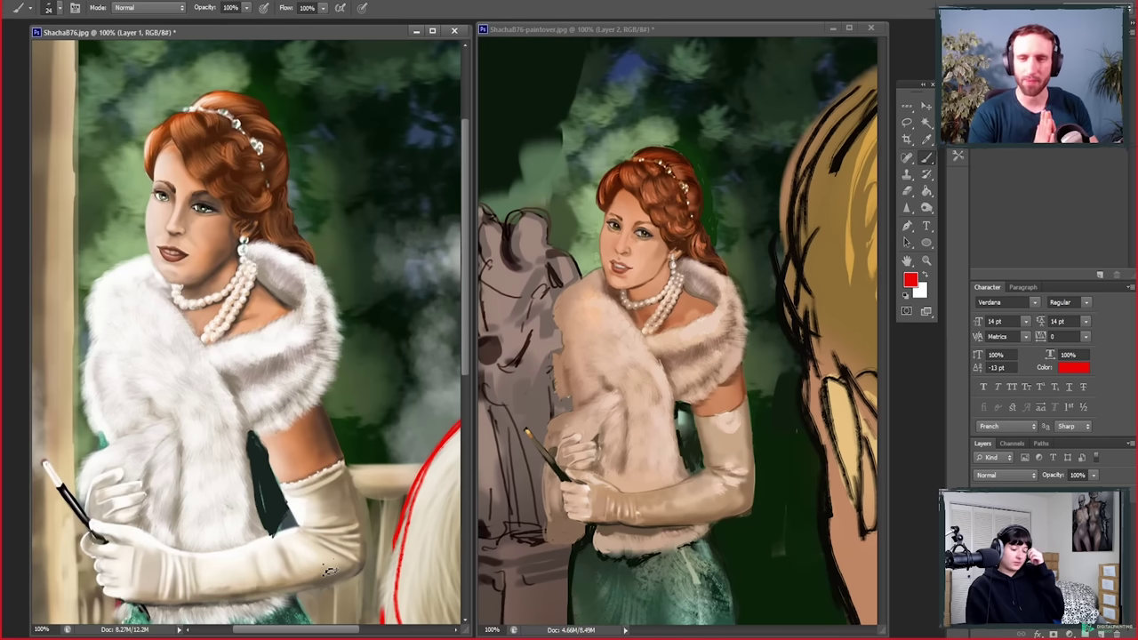
# Step: Mark the outer edge of the statue's lower body in the paintover with a red line
pyautogui.moveTo(539, 555); pyautogui.dragTo(596, 567)
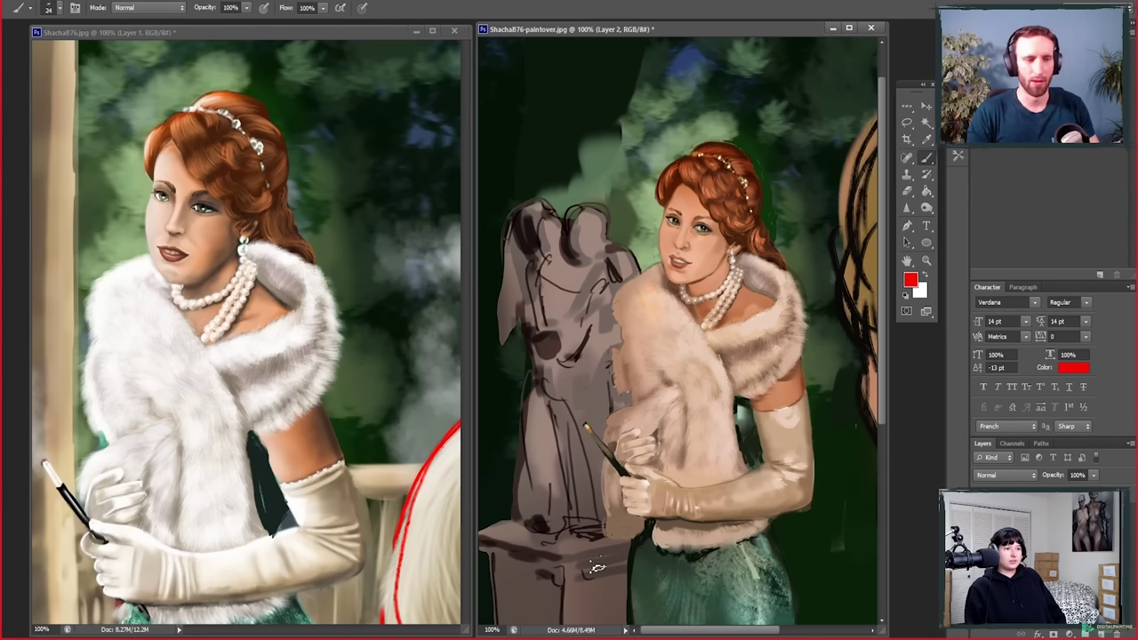
pyautogui.moveTo(530, 487); pyautogui.dragTo(520, 372)
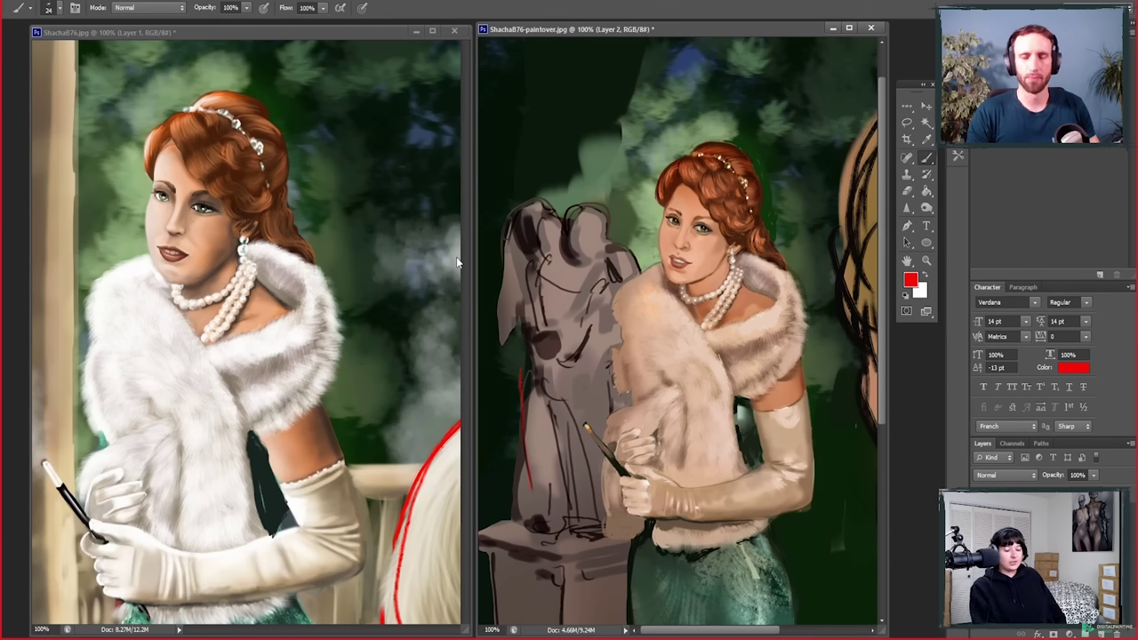
# Step: Lasso the statue's side beside the fur stole on Layer 3 and fill it with a dark brown sampled from the picture
pyautogui.hotkey('alt', '[')
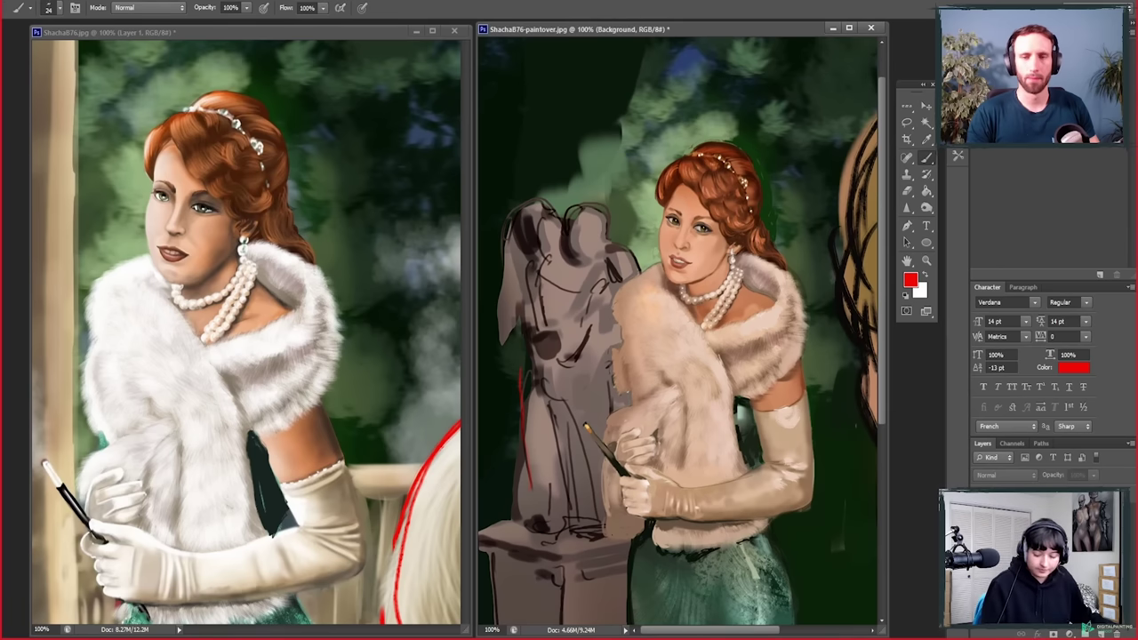
pyautogui.hotkey('alt', ']')
pyautogui.press('l')
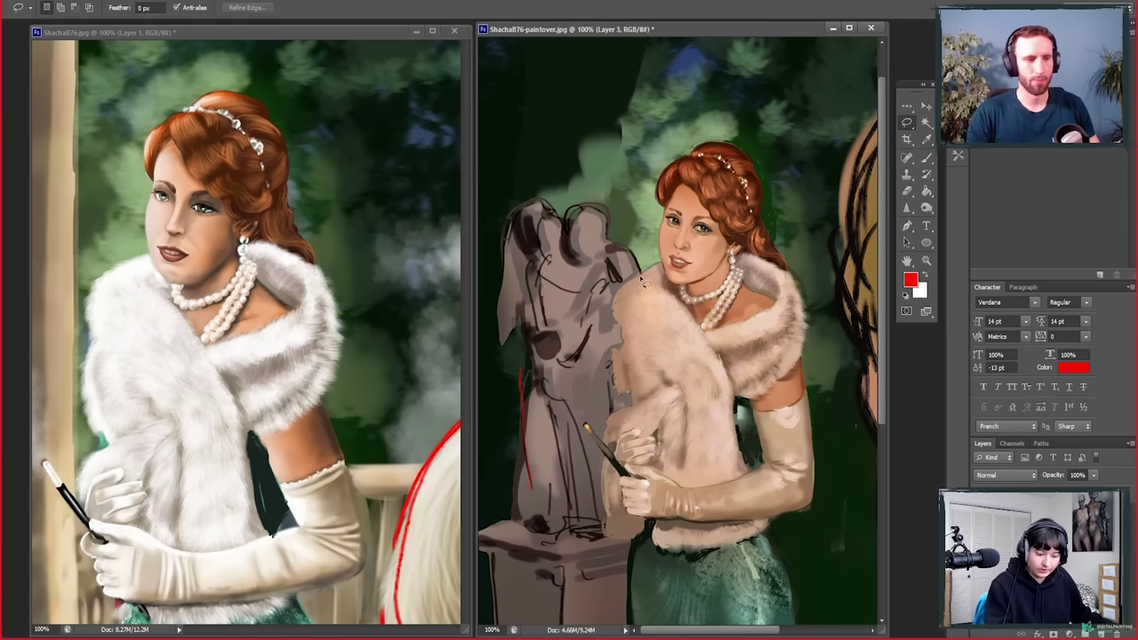
pyautogui.moveTo(600, 285)
pyautogui.mouseDown()
pyautogui.moveTo(562, 326)
pyautogui.moveTo(567, 372)
pyautogui.moveTo(592, 402)
pyautogui.moveTo(576, 476)
pyautogui.moveTo(609, 504)
pyautogui.moveTo(586, 428)
pyautogui.moveTo(601, 444)
pyautogui.moveTo(626, 405)
pyautogui.moveTo(618, 353)
pyautogui.moveTo(632, 284)
pyautogui.moveTo(586, 374)
pyautogui.moveTo(586, 498)
pyautogui.moveTo(595, 284)
pyautogui.mouseUp()
pyautogui.press('b')
pyautogui.keyDown('alt'); pyautogui.click(636, 398); pyautogui.keyUp('alt')
pyautogui.rightClick(628, 389)
pyautogui.doubleClick(668, 495)
pyautogui.hotkey('ctrl', 'd')
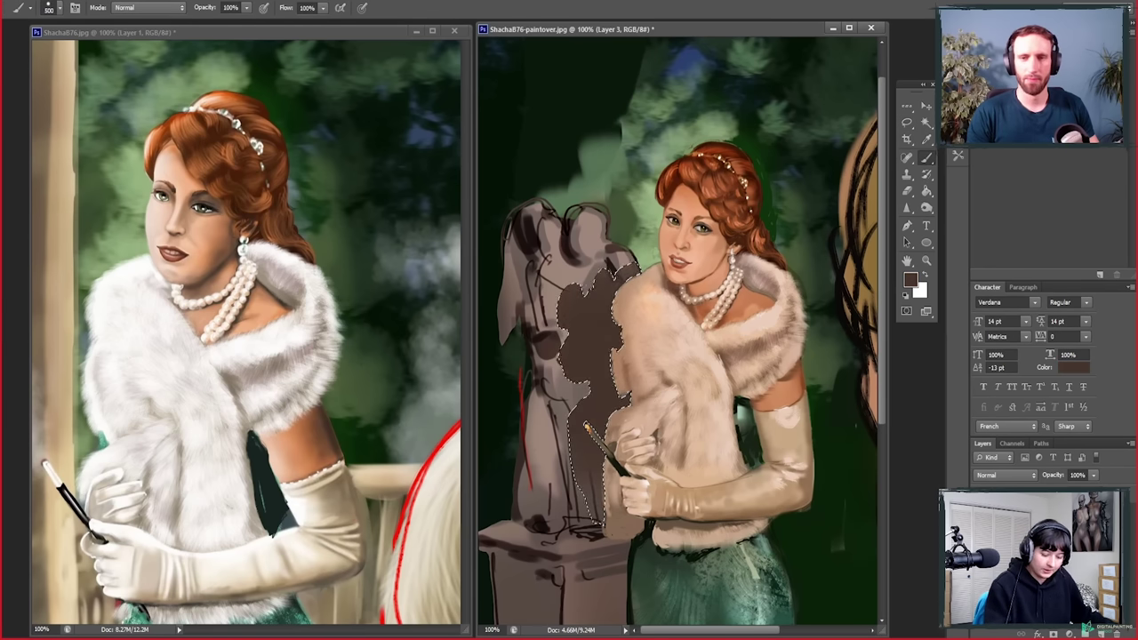
# Step: Extend the dark brown shadow with the brush over the statue's torso and lower body beside the stole
pyautogui.scroll(-2, 681, 331)
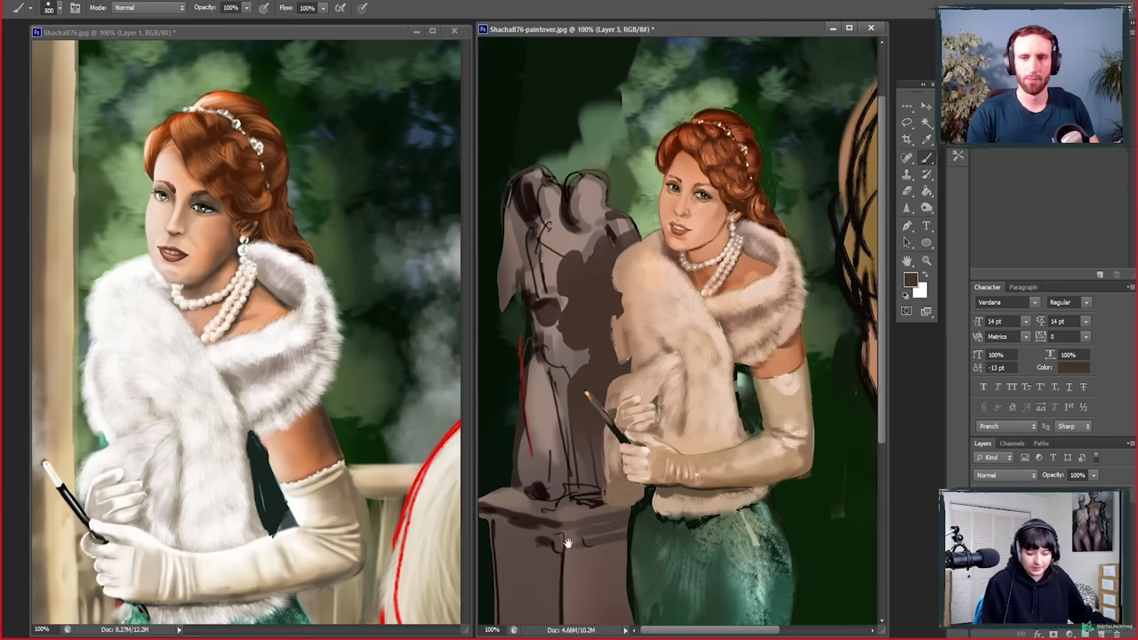
pyautogui.scroll(3, 682, 336)
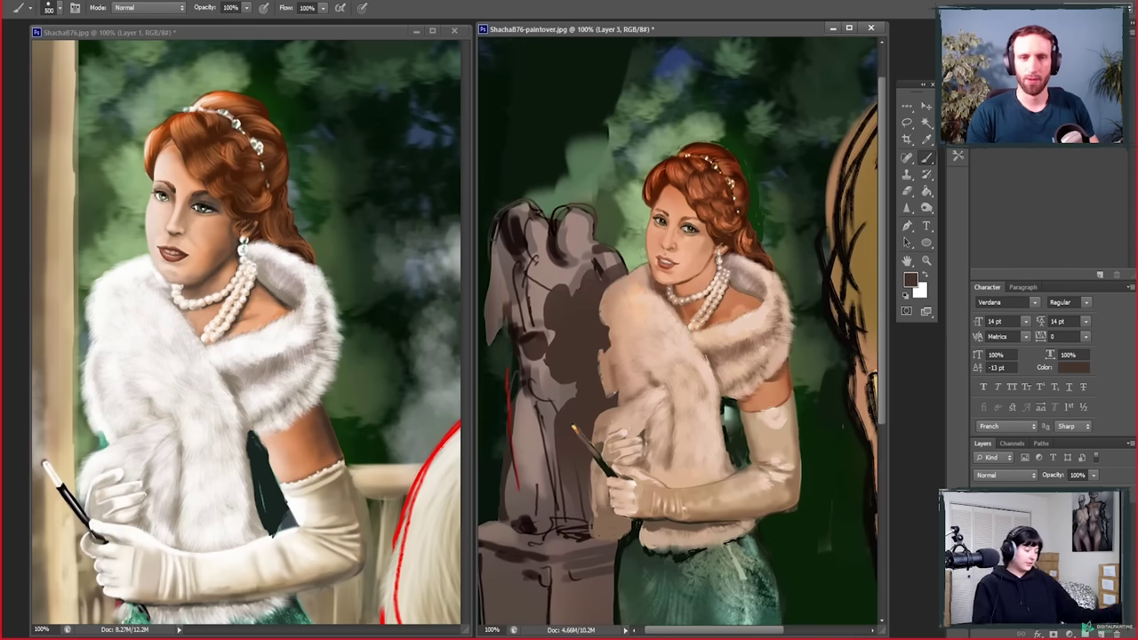
pyautogui.rightClick(596, 300)
pyautogui.click(553, 304)
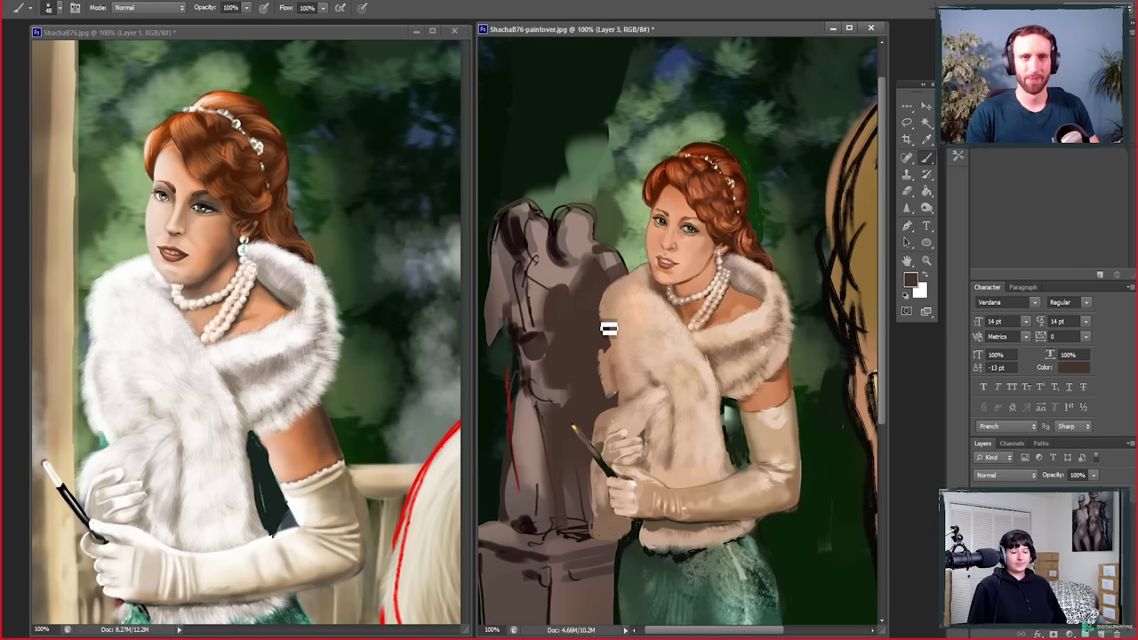
# Step: Brush near-black sampled from the statue along its shoulder beside the stole, and erase the excess along the fur's edge
pyautogui.keyDown('alt'); pyautogui.click(519, 215); pyautogui.keyUp('alt')
pyautogui.rightClick(614, 300)
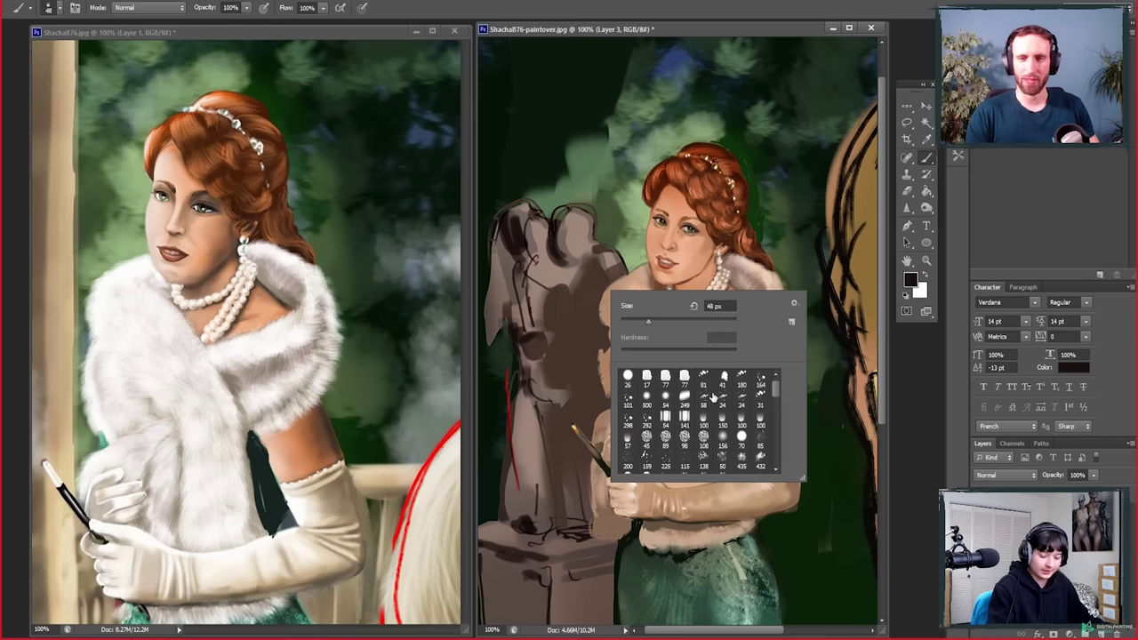
pyautogui.click(703, 398)
pyautogui.press('Return')
pyautogui.moveTo(587, 260)
pyautogui.mouseDown()
pyautogui.moveTo(593, 312)
pyautogui.moveTo(594, 346)
pyautogui.mouseUp()
pyautogui.press('e')
pyautogui.moveTo(593, 287); pyautogui.dragTo(603, 346)
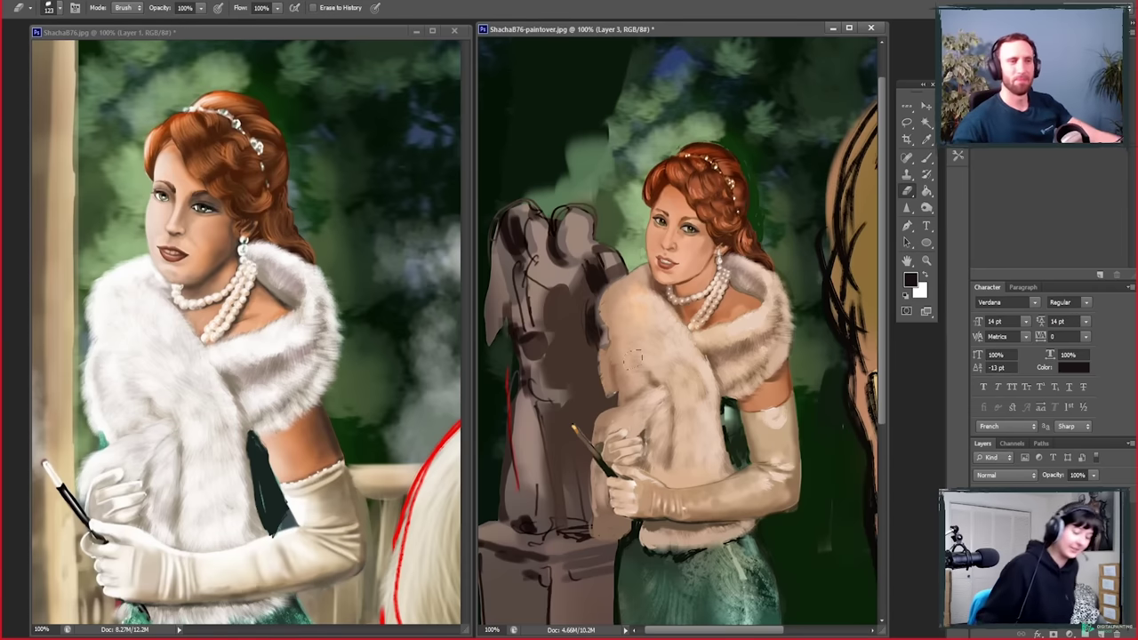
# Step: View the whole paintover at 50% zoom
pyautogui.press('z')
pyautogui.keyDown('alt'); pyautogui.click(708, 489); pyautogui.keyUp('alt')
pyautogui.keyDown('alt'); pyautogui.click(709, 489); pyautogui.keyUp('alt')
pyautogui.keyDown('alt'); pyautogui.click(708, 489); pyautogui.keyUp('alt')
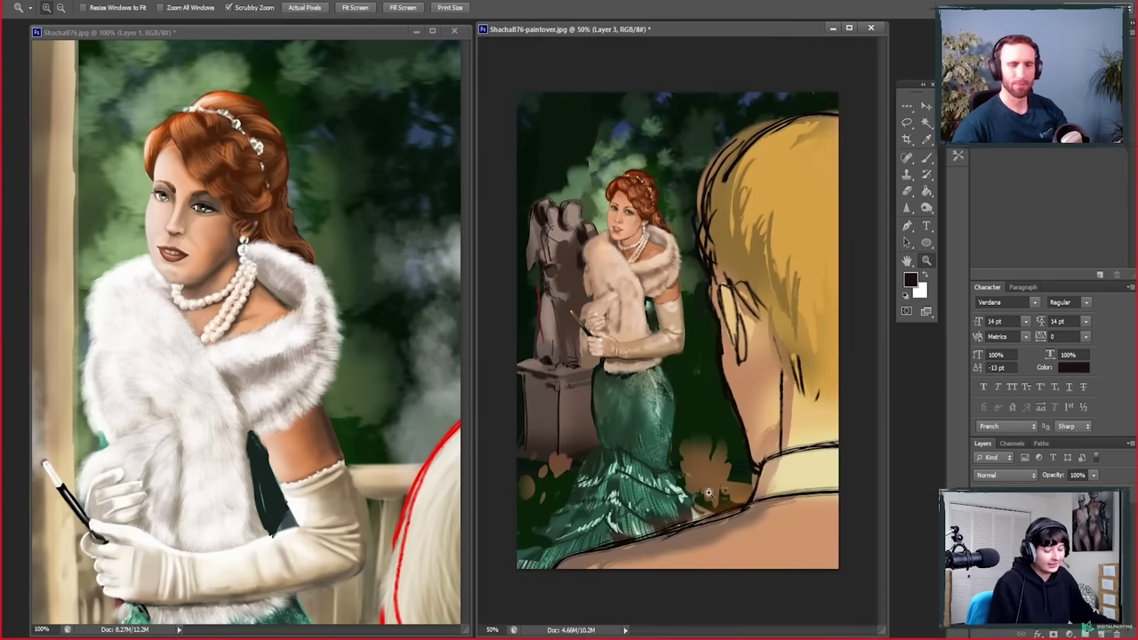
# Step: Compare the original painting's full composition at 50% zoom with the whole paintover
pyautogui.keyDown('alt'); pyautogui.click(390, 487); pyautogui.keyUp('alt')
pyautogui.keyDown('alt'); pyautogui.click(390, 487); pyautogui.keyUp('alt')
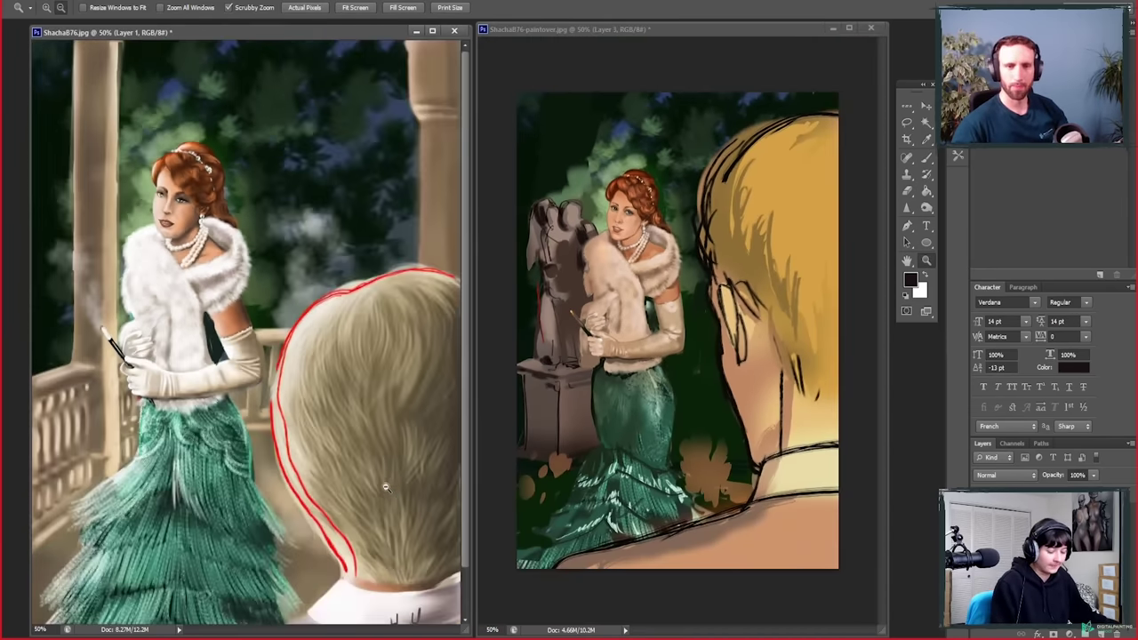
pyautogui.keyDown('alt'); pyautogui.click(386, 498); pyautogui.keyUp('alt')
pyautogui.click(382, 507)
pyautogui.moveTo(373, 526); pyautogui.dragTo(383, 539)
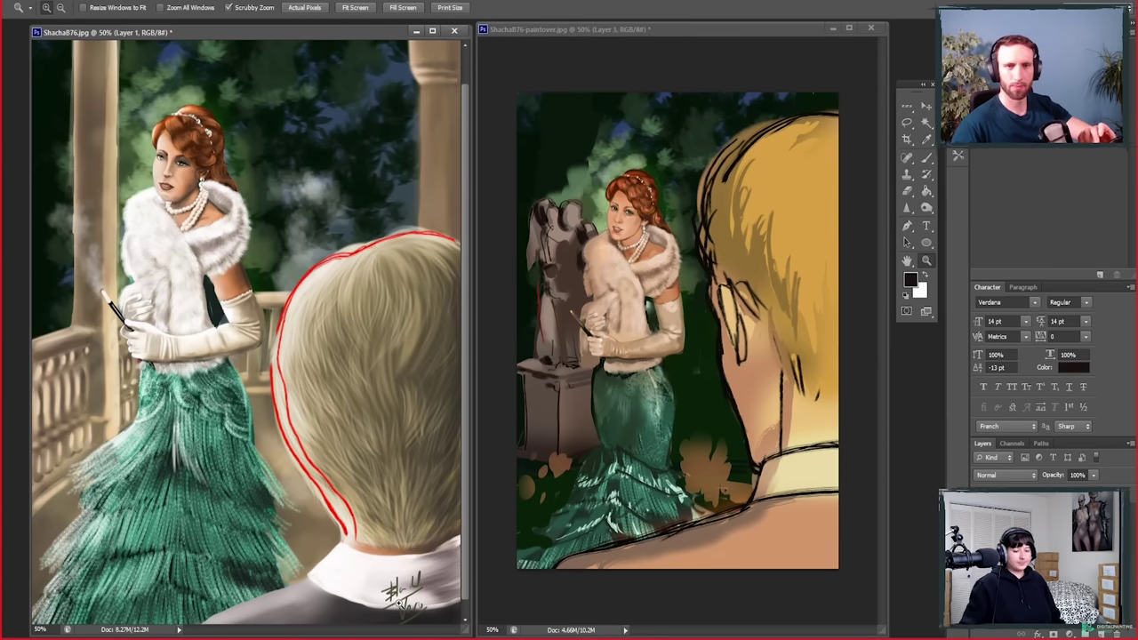
# Step: Close the paintover and the original painting of the woman without saving either document
pyautogui.moveTo(769, 30); pyautogui.dragTo(765, 39)
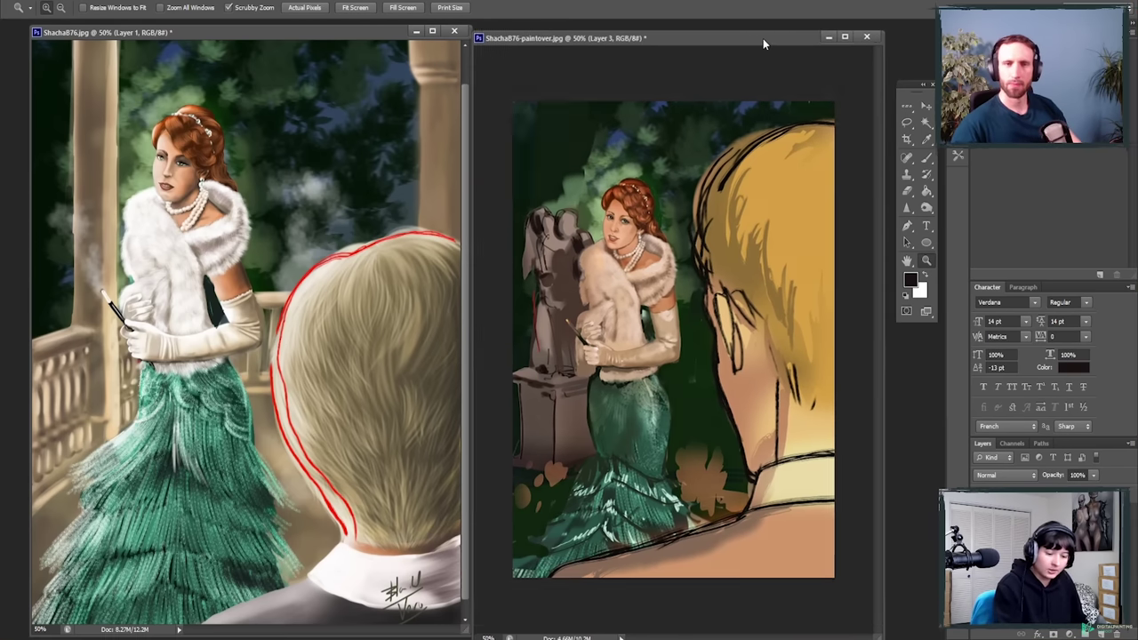
pyautogui.click(867, 37)
pyautogui.click(570, 233)
pyautogui.click(453, 31)
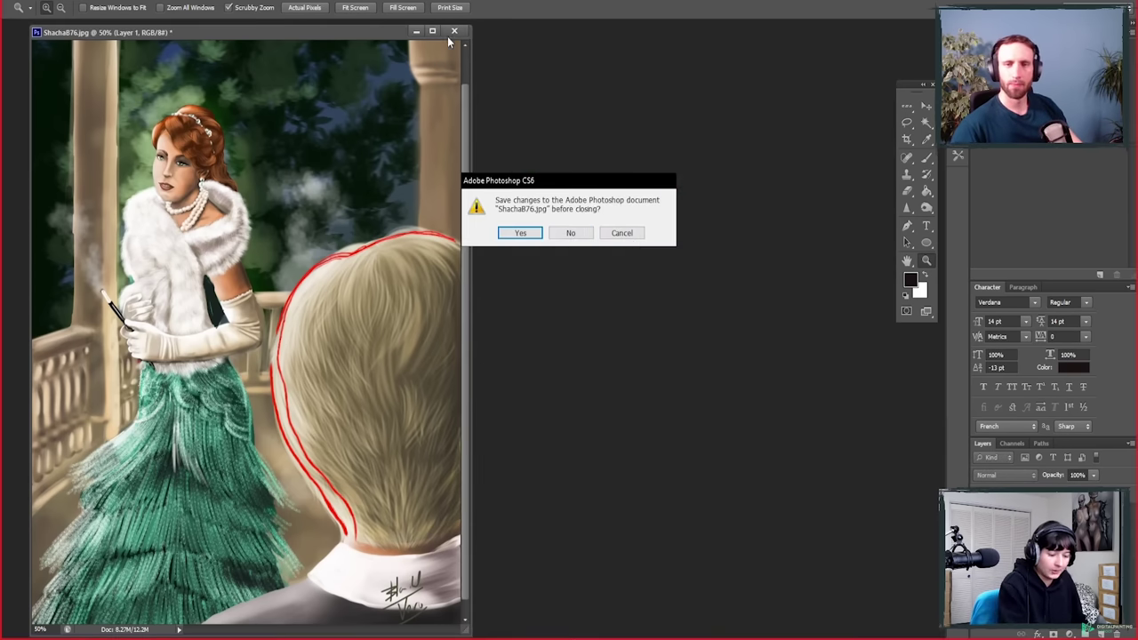
pyautogui.click(579, 231)
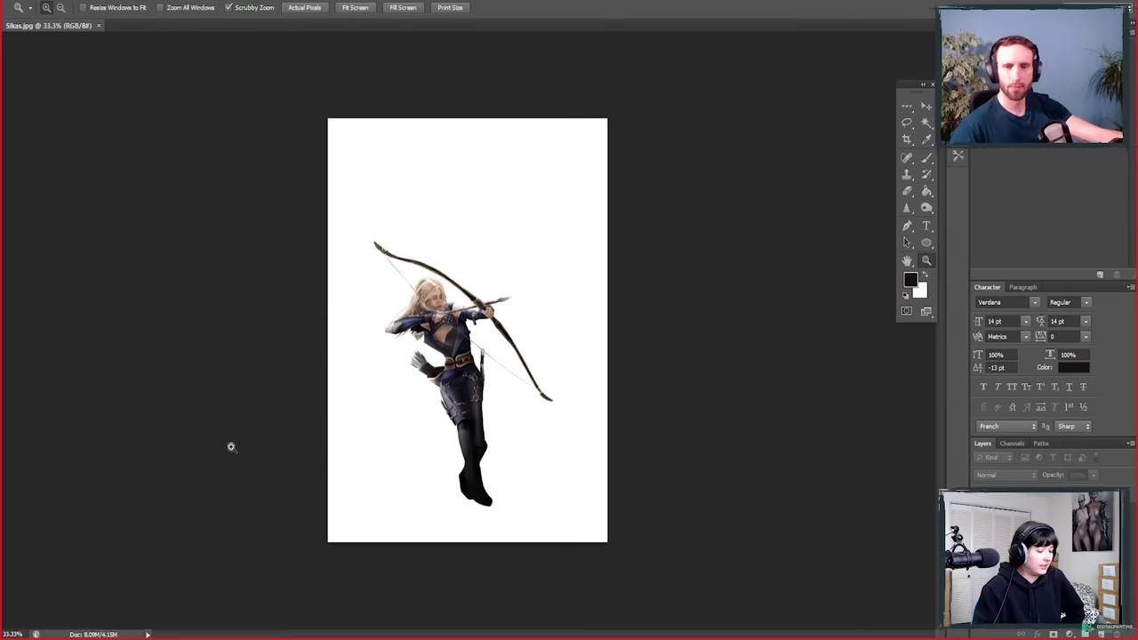
# Step: Arrange the archer painting Sikas.jpg at 100% and Sikas-paintover.jpg in floating windows side by side
pyautogui.click(478, 380)
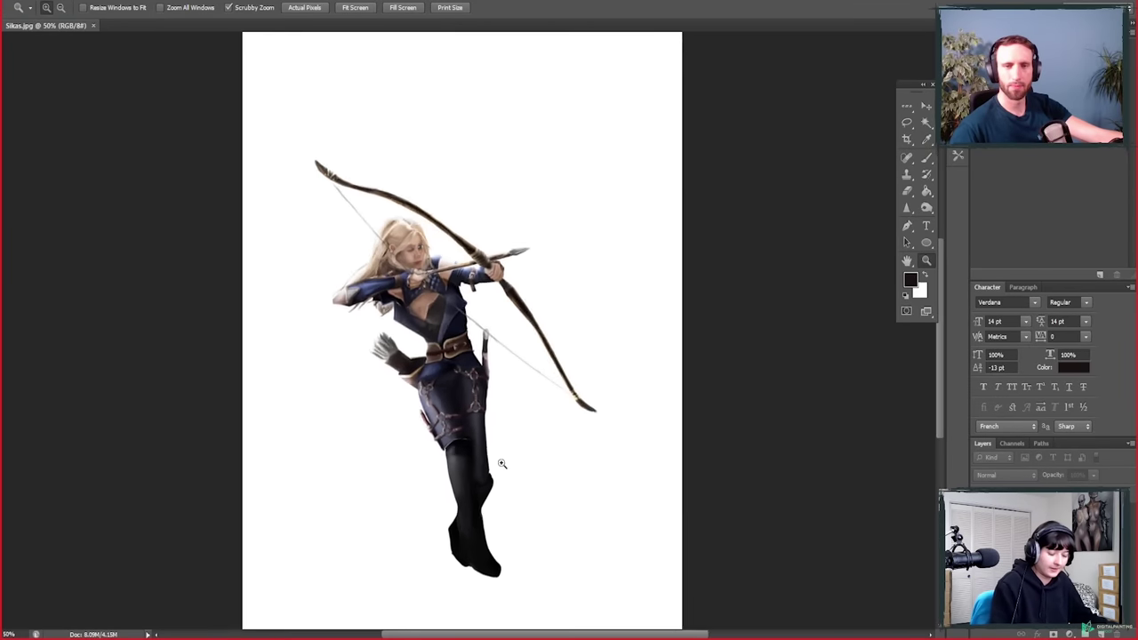
pyautogui.click(475, 336)
pyautogui.moveTo(559, 495)
pyautogui.mouseDown()
pyautogui.moveTo(568, 516)
pyautogui.moveTo(570, 498)
pyautogui.mouseUp()
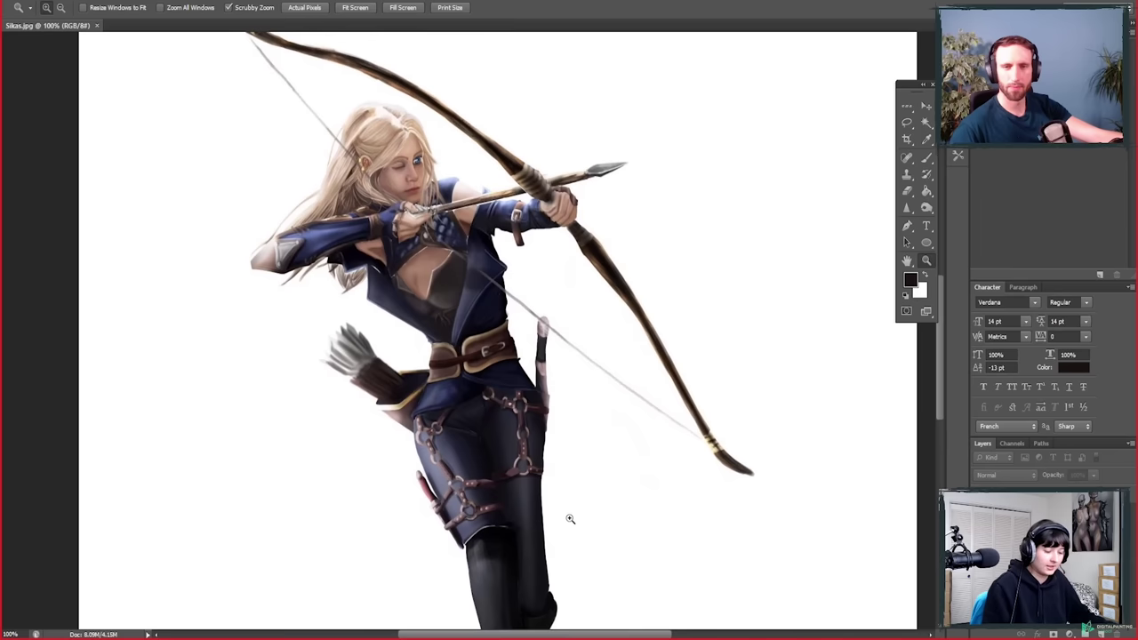
pyautogui.moveTo(44, 25); pyautogui.dragTo(87, 33)
pyautogui.hotkey('ctrl', '-')
pyautogui.hotkey('ctrl', '+')
pyautogui.moveTo(848, 620)
pyautogui.mouseDown()
pyautogui.moveTo(324, 506)
pyautogui.moveTo(335, 620)
pyautogui.mouseUp()
pyautogui.moveTo(476, 453); pyautogui.dragTo(258, 439)
pyautogui.moveTo(230, 279); pyautogui.dragTo(301, 331)
pyautogui.moveTo(339, 376); pyautogui.dragTo(323, 366)
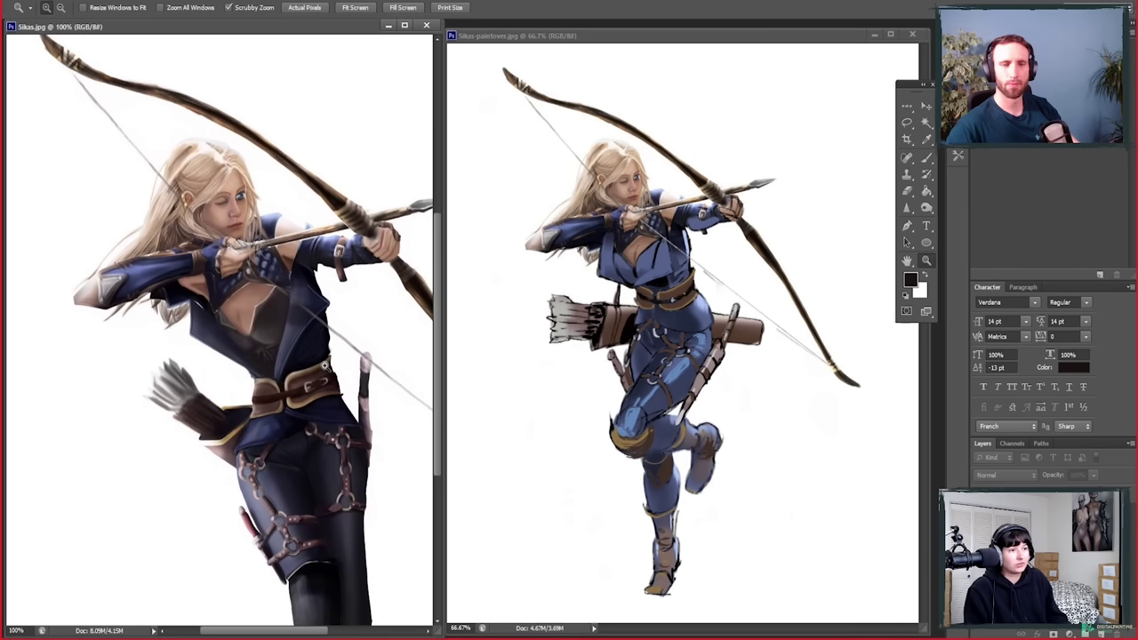
# Step: Examine the original archer's legs, face, hands and torso up close beside the paintover
pyautogui.scroll(-5, 320, 408)
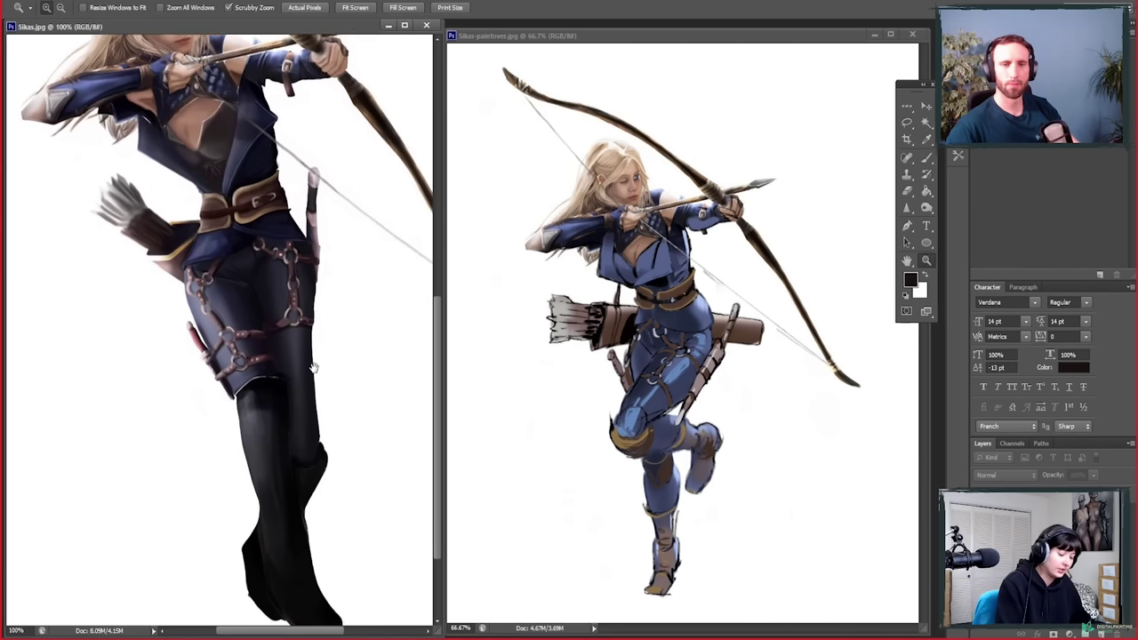
pyautogui.scroll(6, 315, 393)
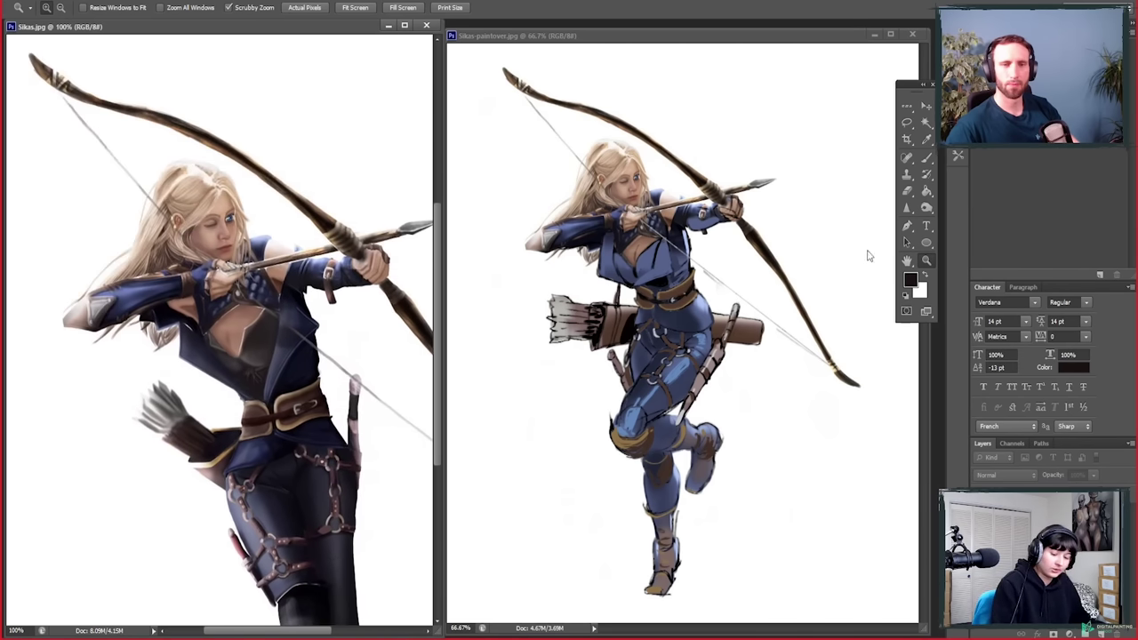
pyautogui.scroll(3, 228, 226)
pyautogui.scroll(-3, 387, 471)
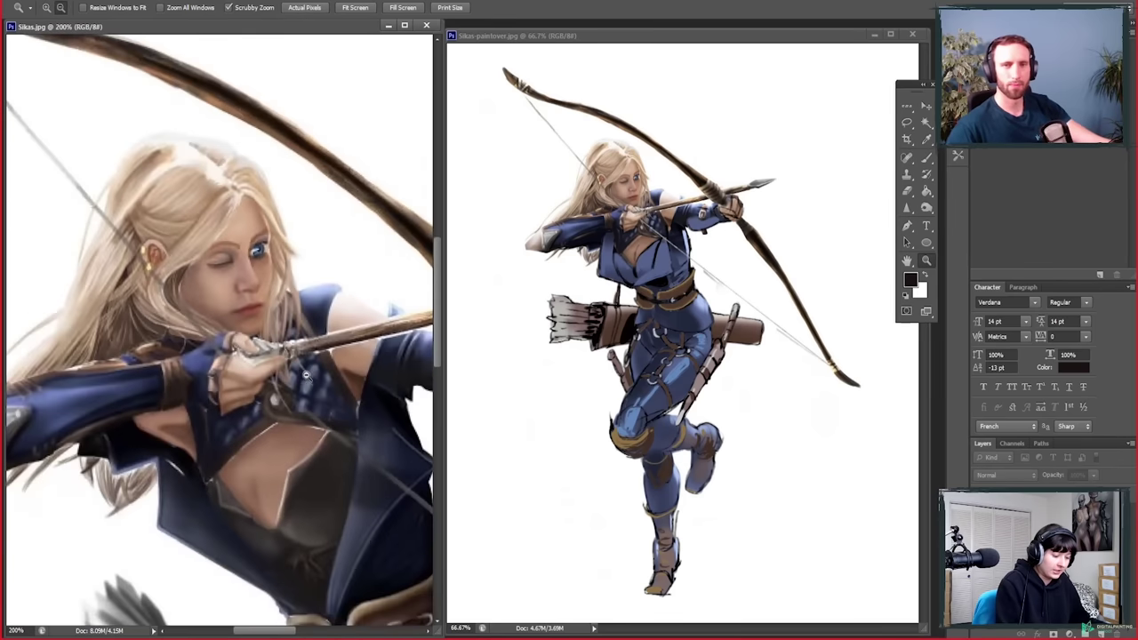
pyautogui.moveTo(388, 471); pyautogui.dragTo(330, 413)
pyautogui.click(286, 366)
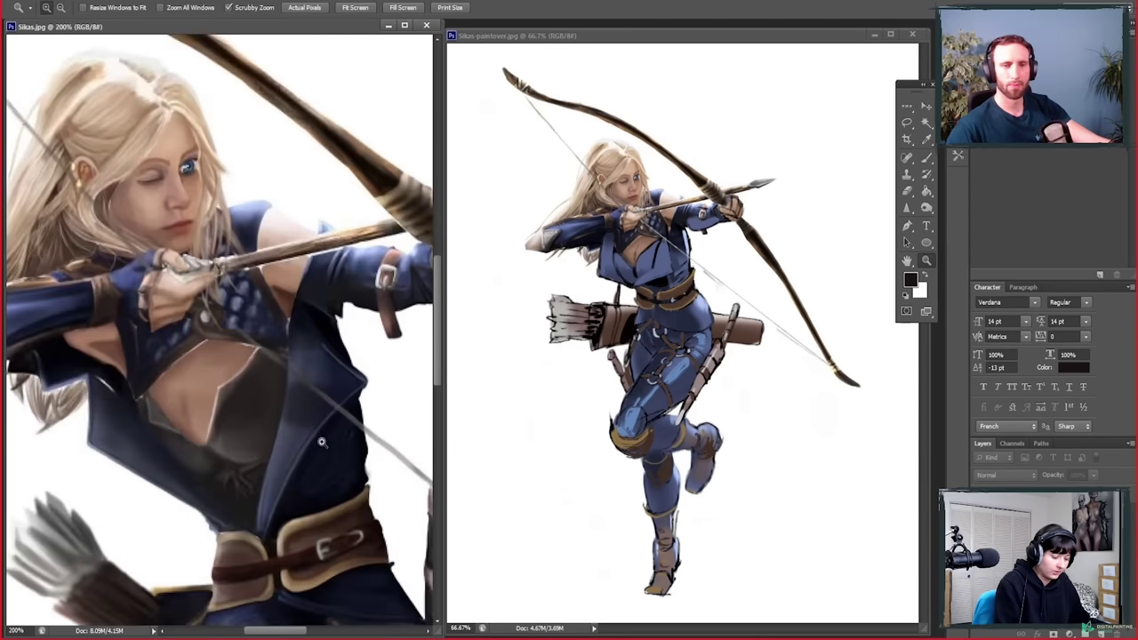
pyautogui.keyDown('alt'); pyautogui.click(285, 367); pyautogui.keyUp('alt')
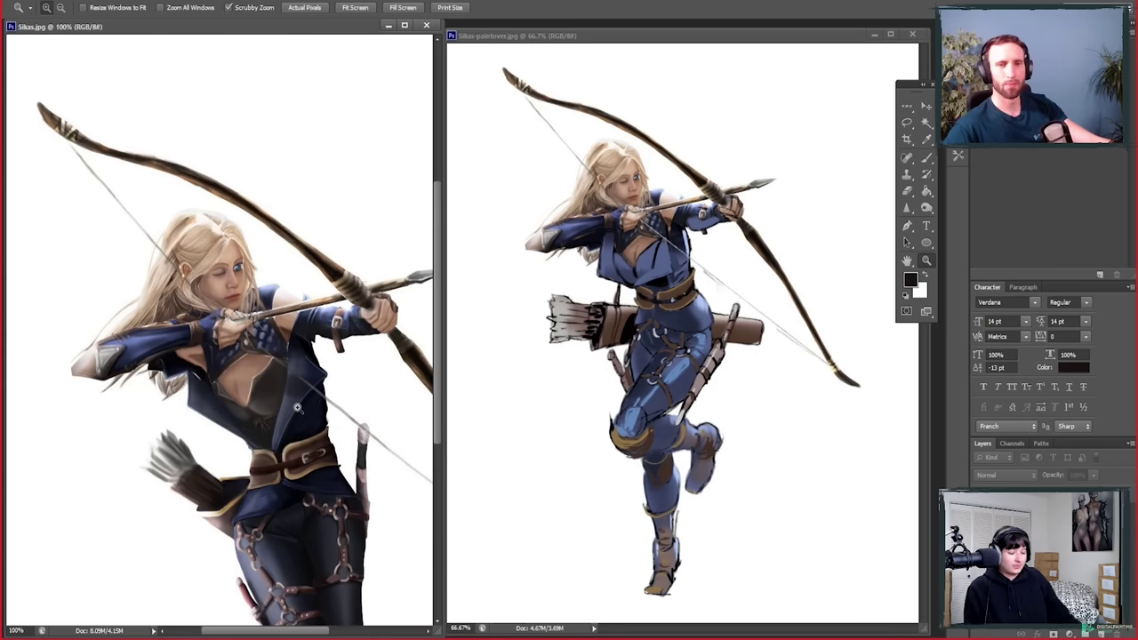
pyautogui.scroll(-6, 297, 407)
pyautogui.scroll(3, 297, 407)
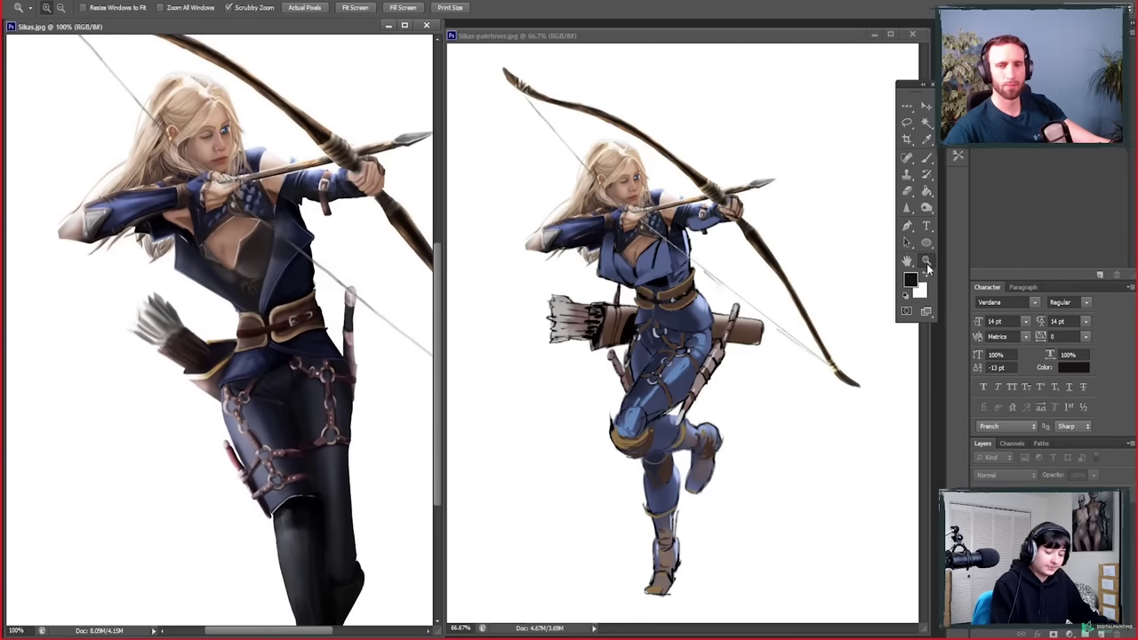
# Step: Compare the whole original archer with the paintover at 66.7%, and inspect her bow arm and torso up close
pyautogui.click(709, 360)
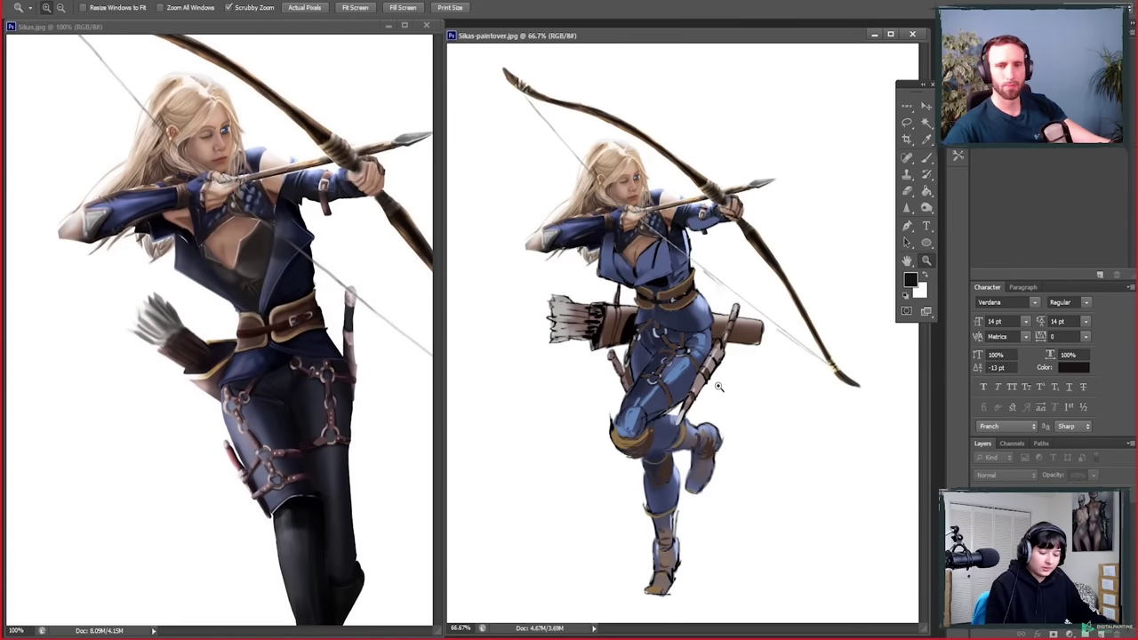
pyautogui.click(718, 386)
pyautogui.keyDown('alt'); pyautogui.click(728, 425); pyautogui.keyUp('alt')
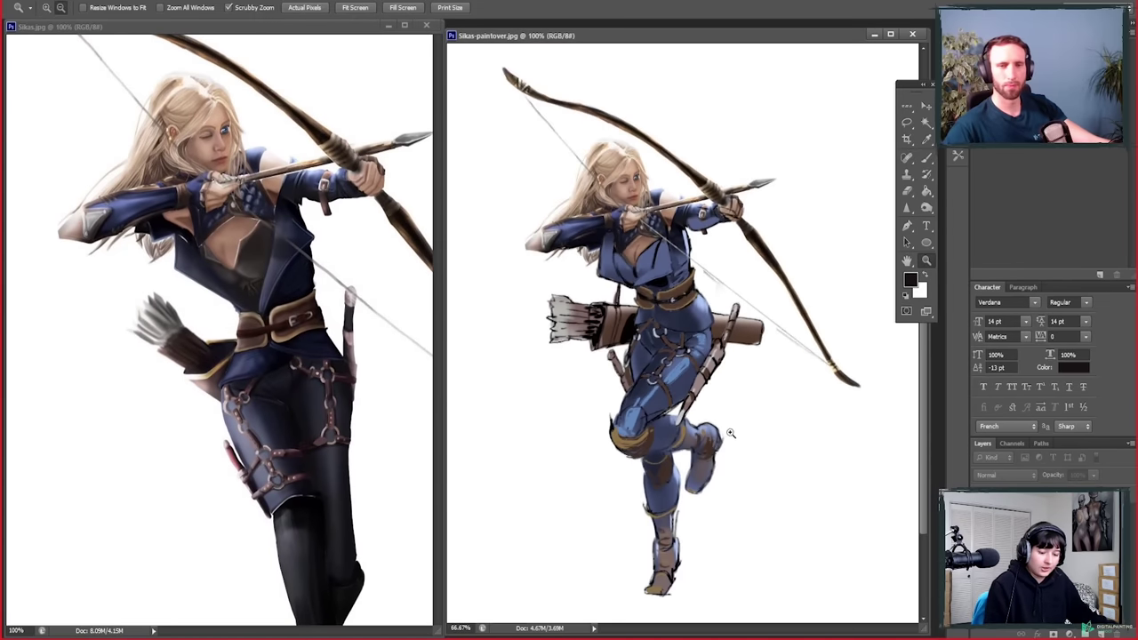
pyautogui.keyDown('alt'); pyautogui.click(360, 468); pyautogui.keyUp('alt')
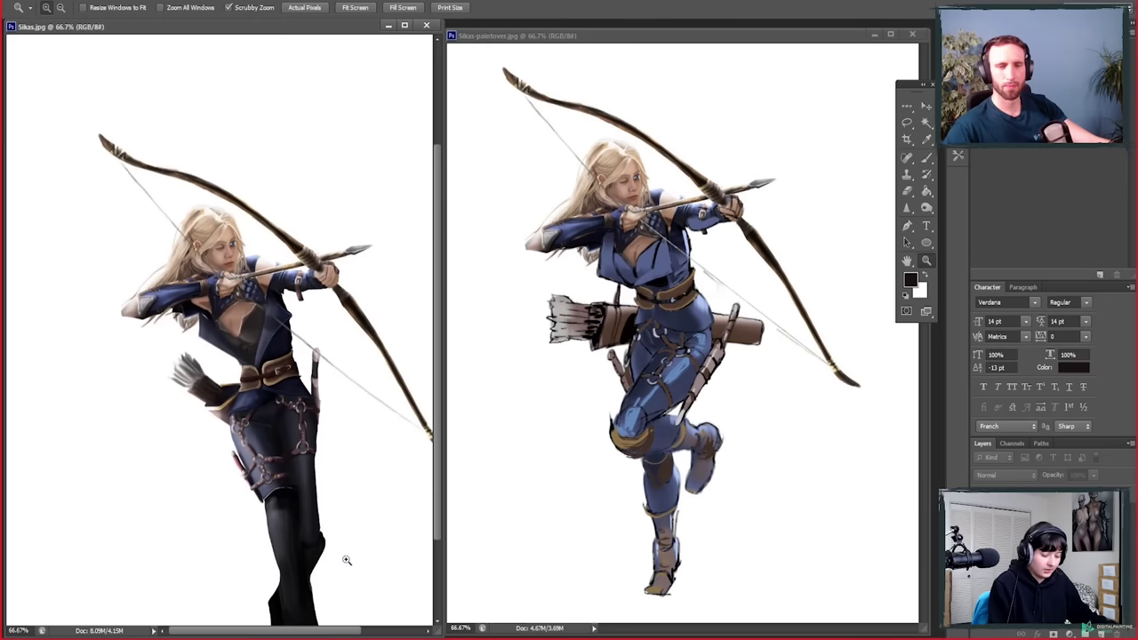
pyautogui.scroll(-3, 347, 560)
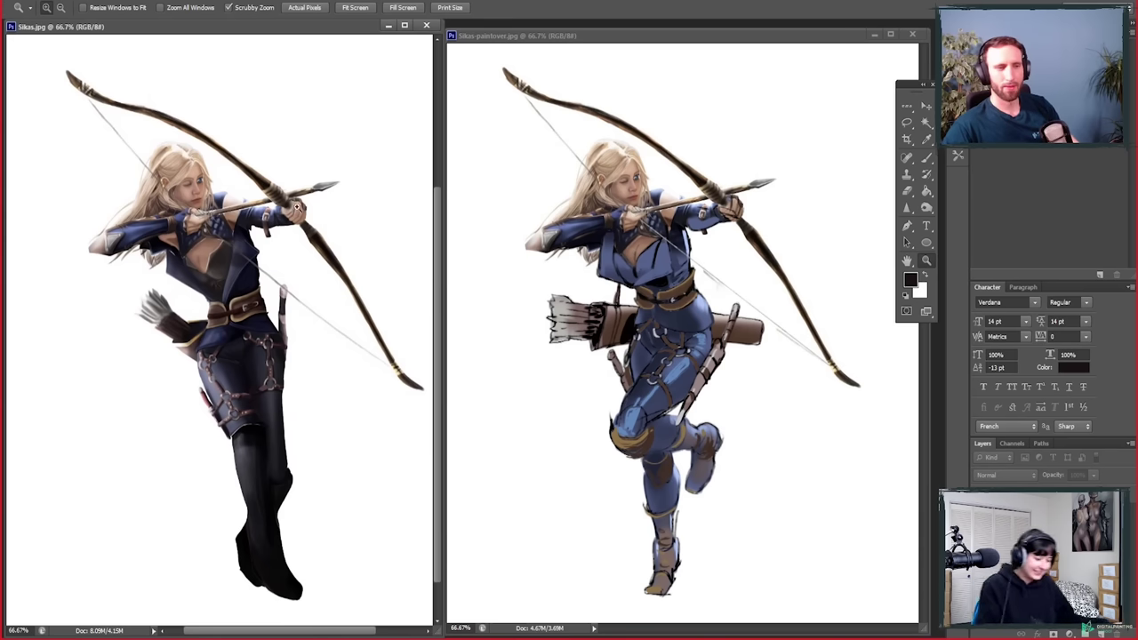
pyautogui.click(274, 221)
pyautogui.click(271, 252)
pyautogui.keyDown('alt'); pyautogui.click(297, 312); pyautogui.keyUp('alt')
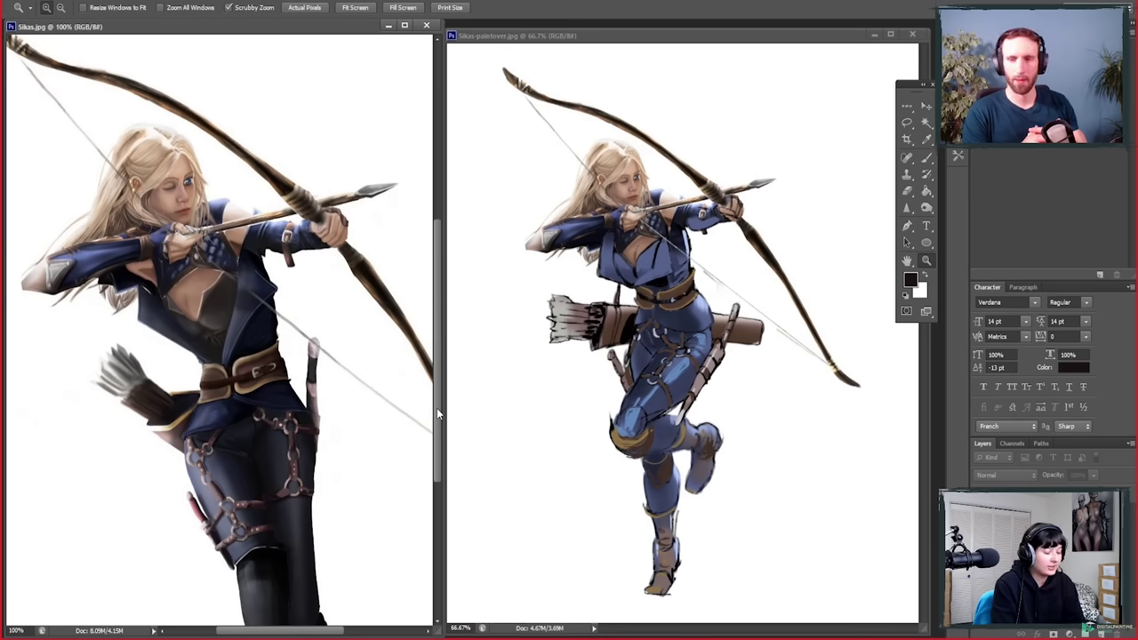
pyautogui.click(280, 324)
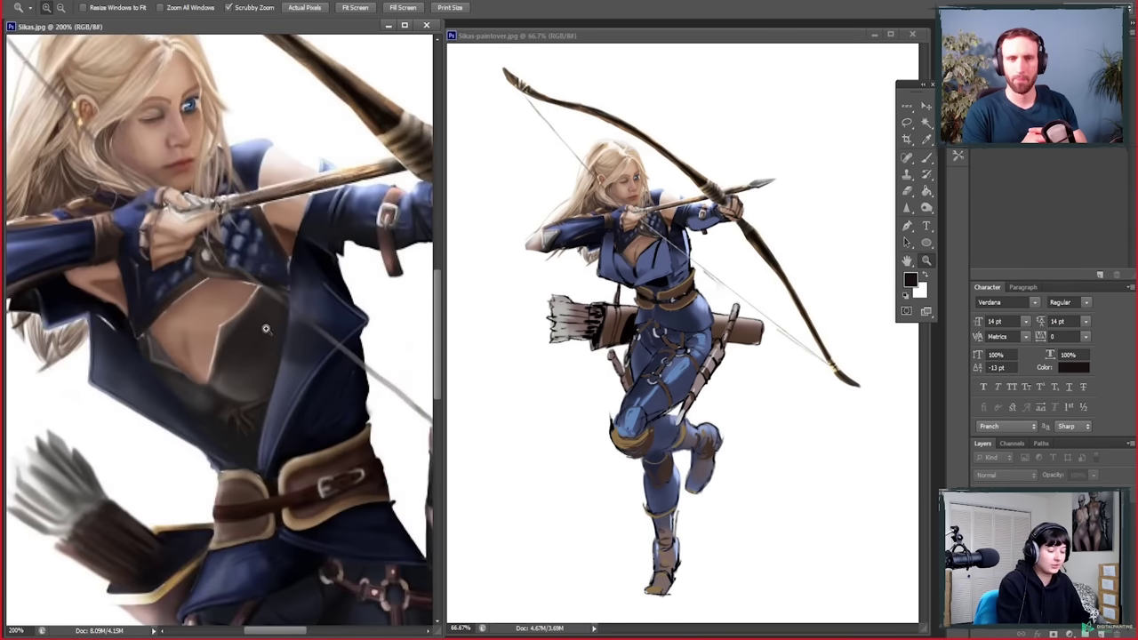
pyautogui.keyDown('alt'); pyautogui.click(280, 323); pyautogui.keyUp('alt')
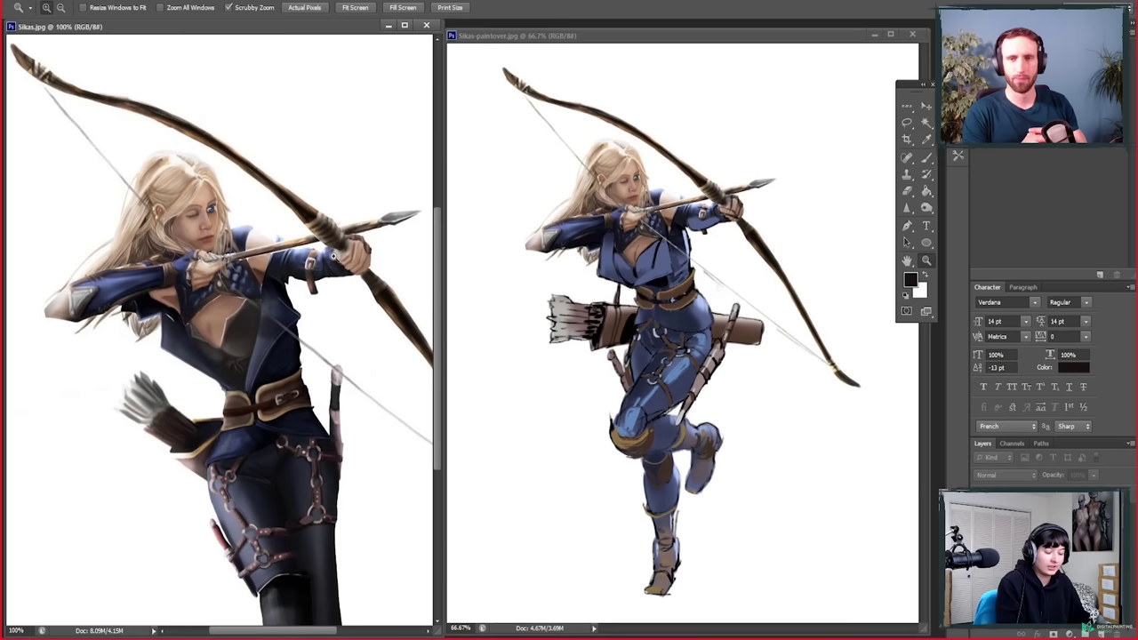
# Step: Add a new layer to the original and mark the archer's bow-arm shoulder and forearm with a 21 px red brush
pyautogui.click(1101, 633)
pyautogui.press('b')
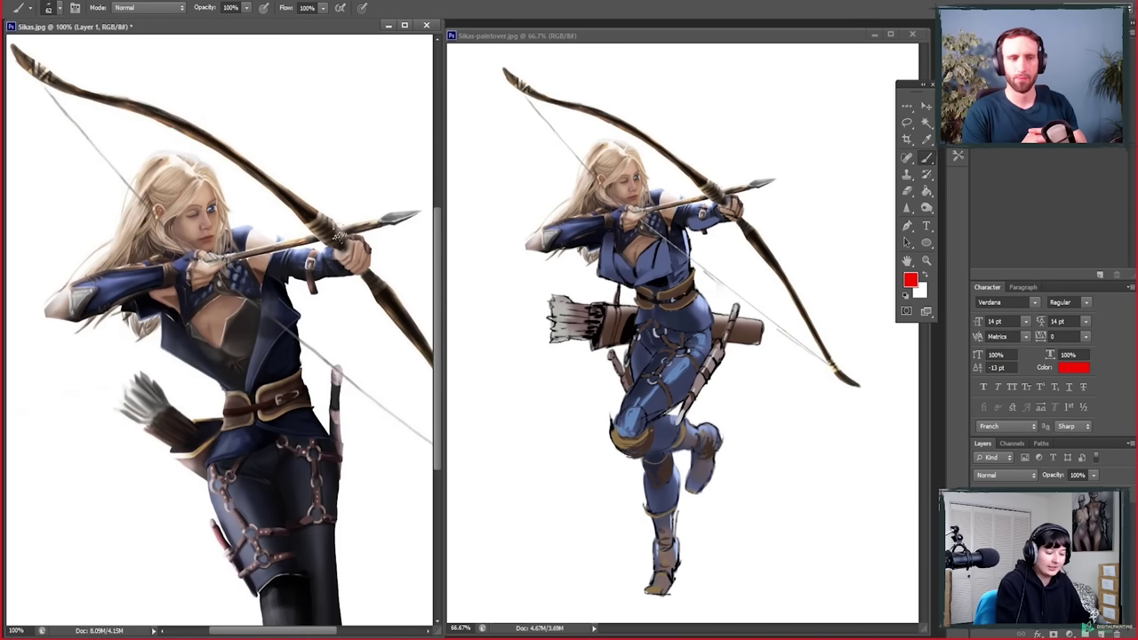
pyautogui.rightClick(335, 250)
pyautogui.moveTo(334, 249)
pyautogui.mouseDown()
pyautogui.moveTo(302, 259)
pyautogui.moveTo(319, 298)
pyautogui.moveTo(305, 283)
pyautogui.moveTo(336, 286)
pyautogui.moveTo(309, 256)
pyautogui.moveTo(298, 283)
pyautogui.moveTo(323, 289)
pyautogui.moveTo(305, 265)
pyautogui.moveTo(335, 281)
pyautogui.moveTo(311, 259)
pyautogui.moveTo(338, 258)
pyautogui.moveTo(332, 286)
pyautogui.moveTo(354, 277)
pyautogui.moveTo(334, 286)
pyautogui.moveTo(283, 244)
pyautogui.moveTo(262, 270)
pyautogui.moveTo(283, 246)
pyautogui.moveTo(237, 238)
pyautogui.moveTo(306, 227)
pyautogui.mouseUp()
pyautogui.hotkey('ctrl', 'z')
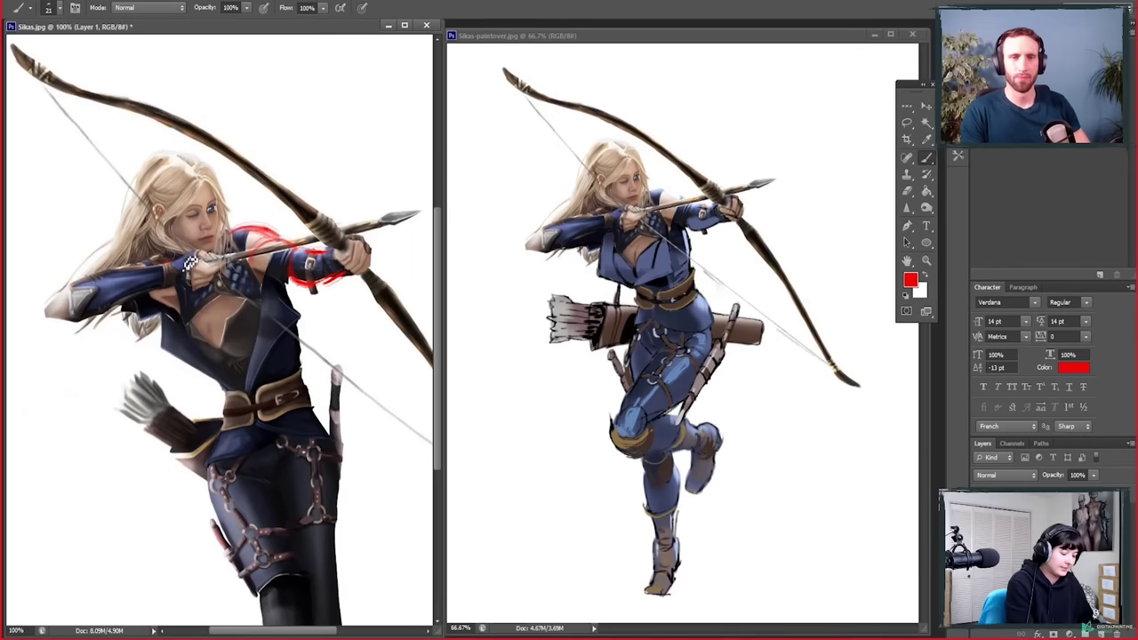
# Step: Circle the archer's string-arm forearm in red on the original, and erase that mark
pyautogui.moveTo(187, 265)
pyautogui.mouseDown()
pyautogui.moveTo(131, 262)
pyautogui.moveTo(113, 296)
pyautogui.moveTo(119, 264)
pyautogui.moveTo(135, 300)
pyautogui.moveTo(157, 298)
pyautogui.moveTo(120, 297)
pyautogui.moveTo(178, 290)
pyautogui.moveTo(150, 263)
pyautogui.moveTo(101, 284)
pyautogui.mouseUp()
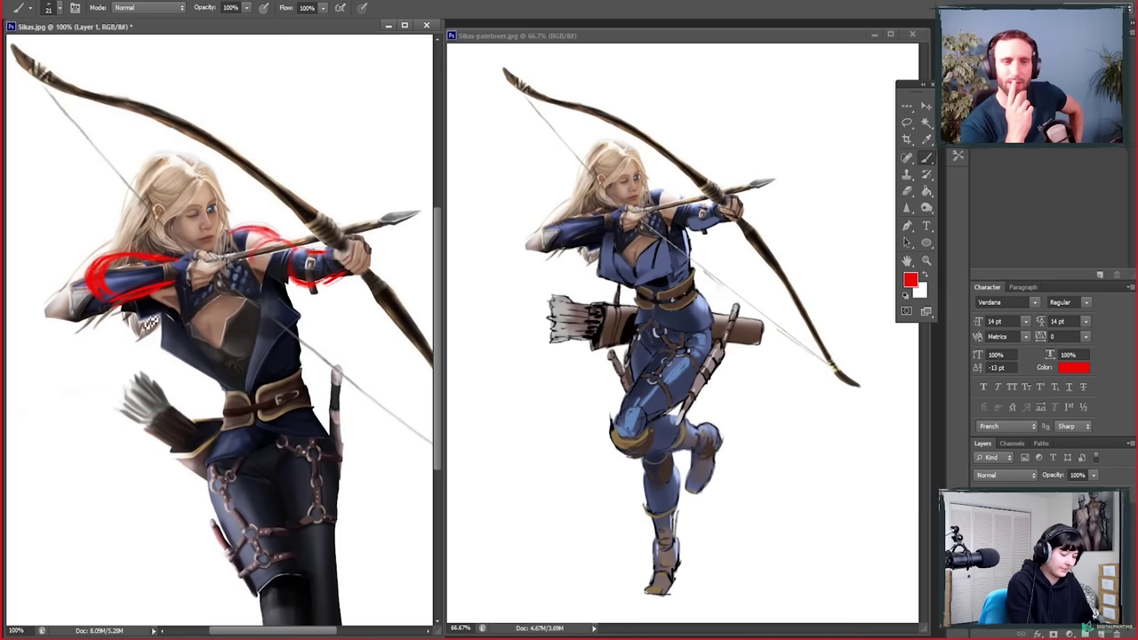
pyautogui.press('e')
pyautogui.moveTo(89, 276)
pyautogui.mouseDown()
pyautogui.moveTo(124, 265)
pyautogui.moveTo(174, 284)
pyautogui.mouseUp()
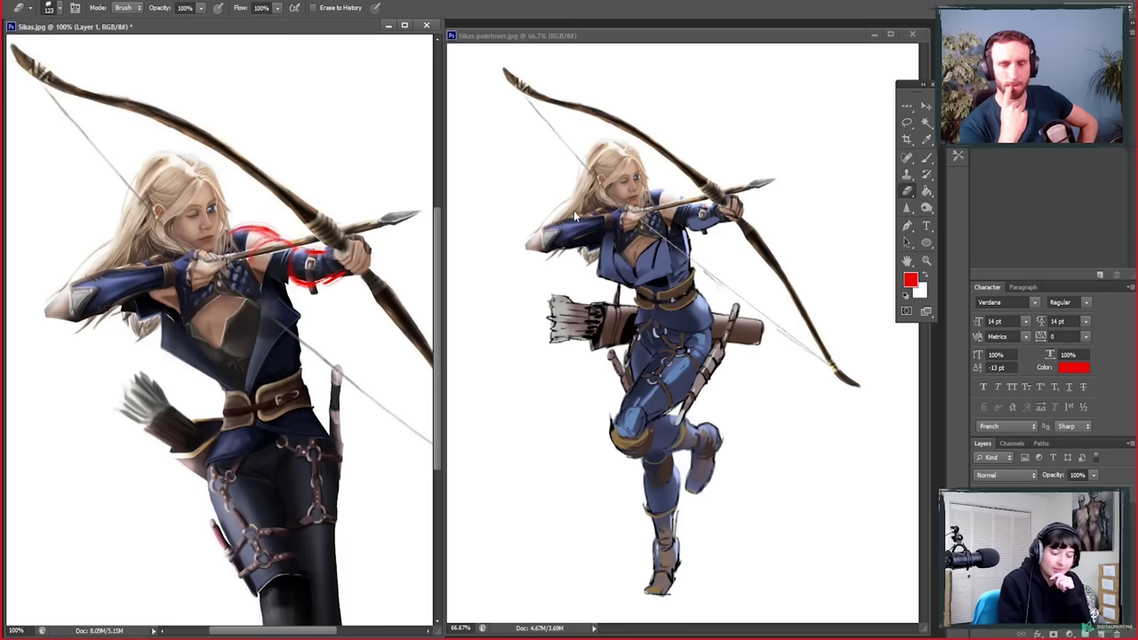
# Step: On a new layer of the paintover, draw a red curve across the string-arm forearm and paint white over the elbow beyond it
pyautogui.moveTo(573, 209); pyautogui.dragTo(551, 201)
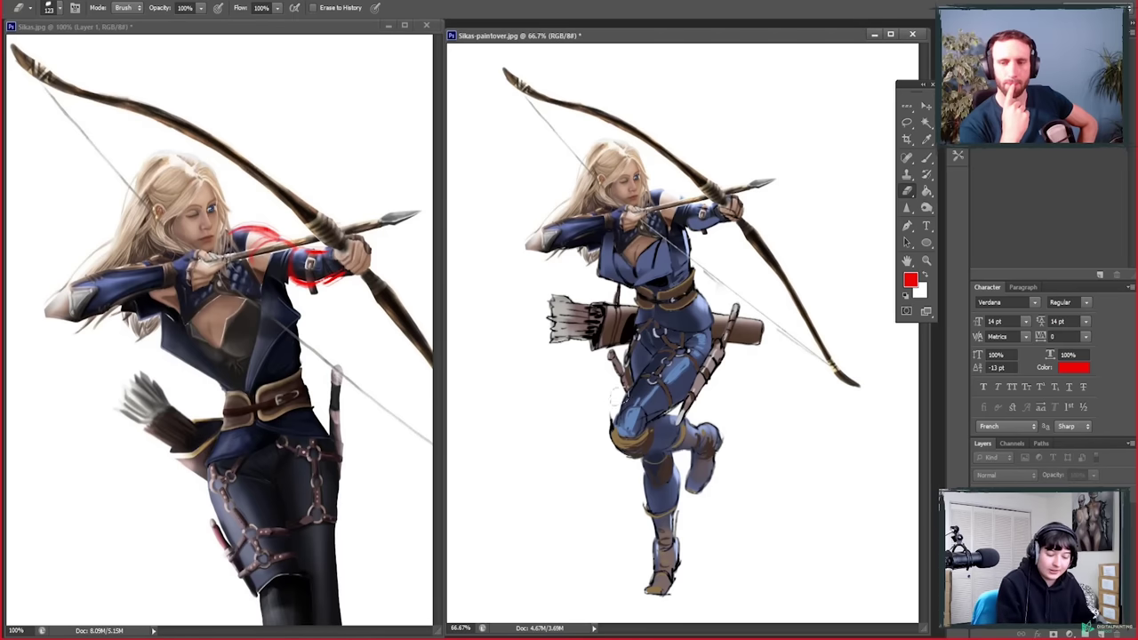
pyautogui.press('b')
pyautogui.moveTo(566, 213); pyautogui.dragTo(539, 246)
pyautogui.keyDown('alt'); pyautogui.click(552, 235); pyautogui.keyUp('alt')
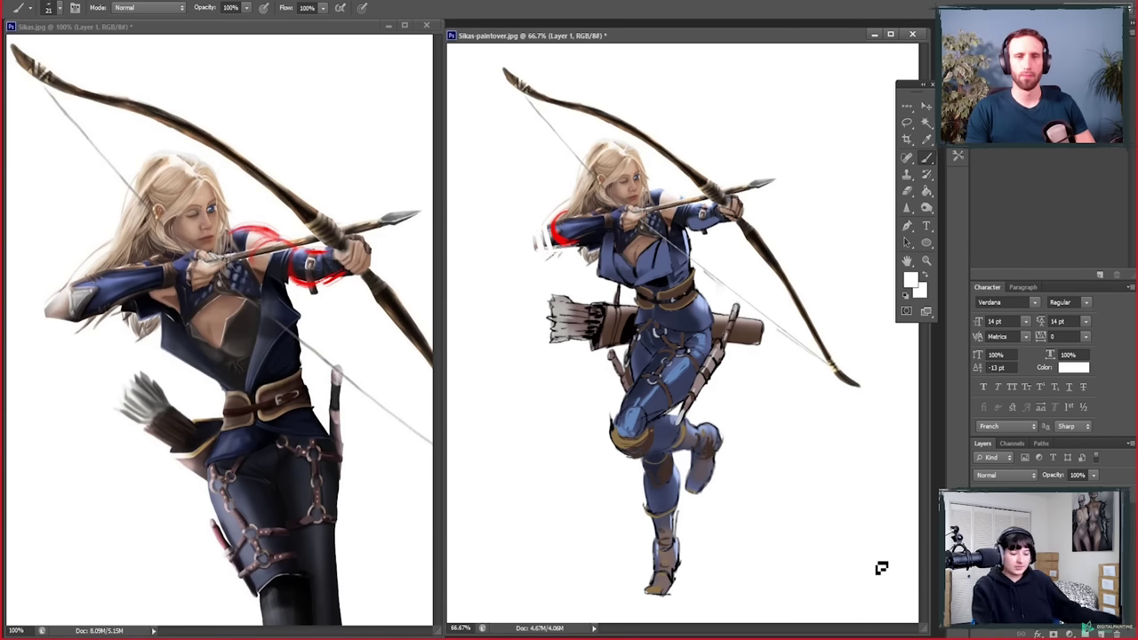
# Step: Sample red and outline the ribcage on the paintover with its chest edge, center line and side curve down to the waist
pyautogui.click(926, 260)
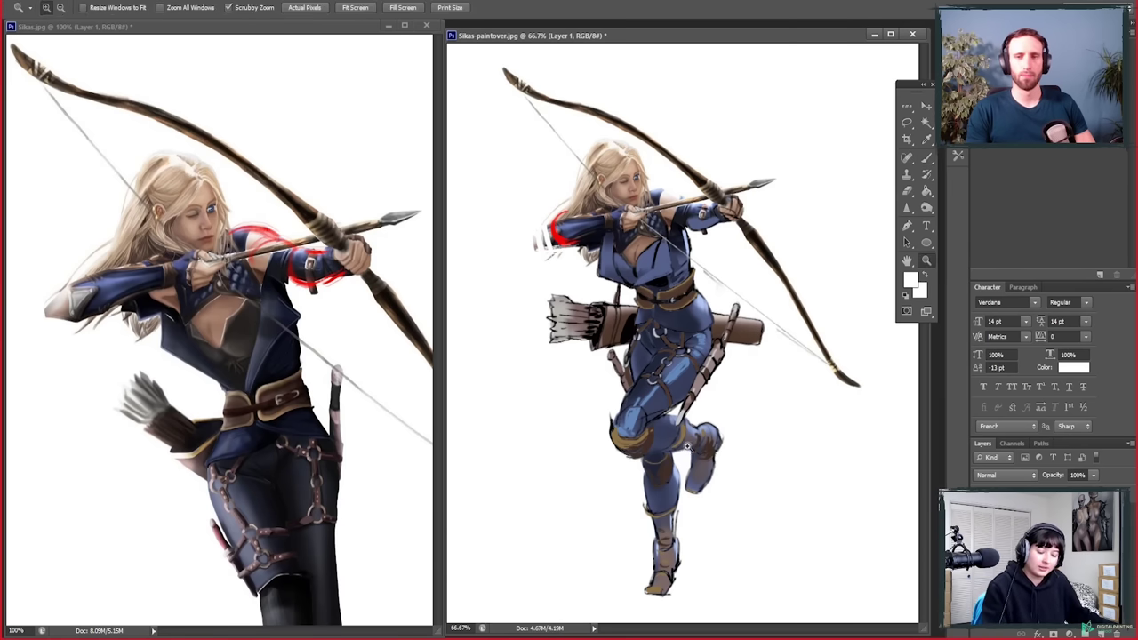
pyautogui.click(724, 423)
pyautogui.moveTo(778, 361); pyautogui.dragTo(773, 441)
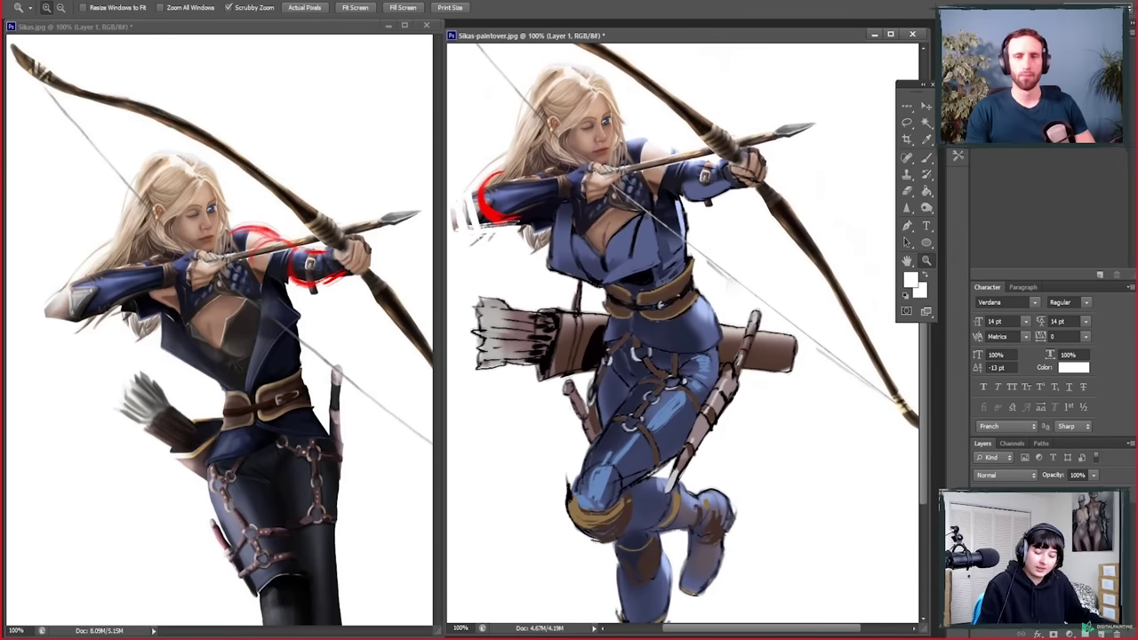
pyautogui.press('b')
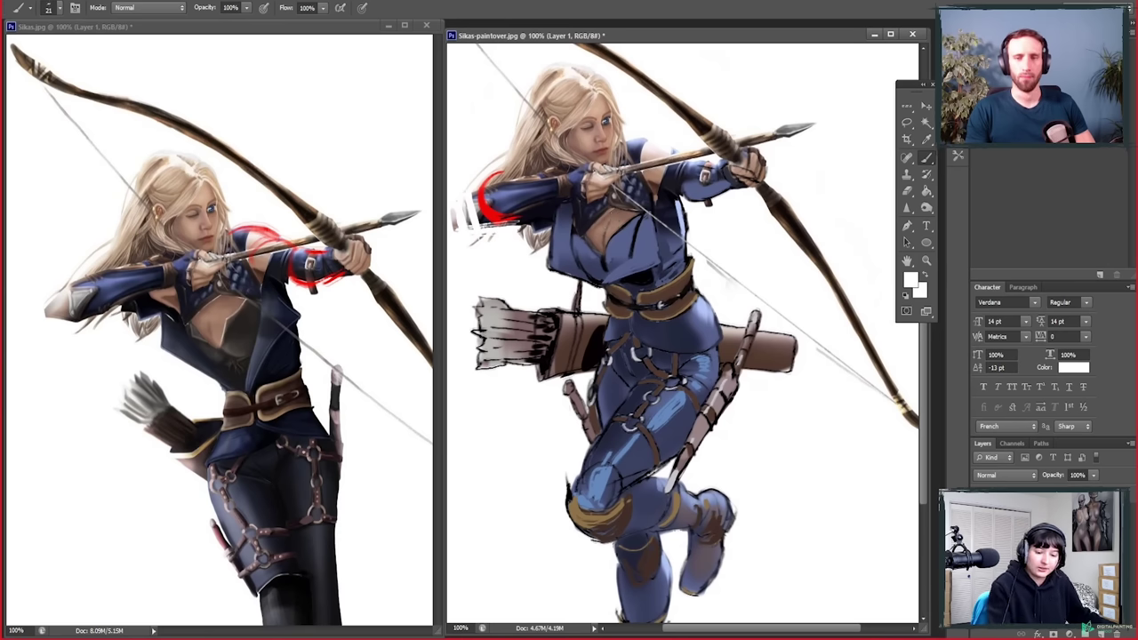
pyautogui.keyDown('alt'); pyautogui.click(487, 194); pyautogui.keyUp('alt')
pyautogui.moveTo(610, 265)
pyautogui.mouseDown()
pyautogui.moveTo(606, 233)
pyautogui.moveTo(578, 260)
pyautogui.moveTo(658, 264)
pyautogui.mouseUp()
pyautogui.moveTo(658, 191); pyautogui.dragTo(656, 260)
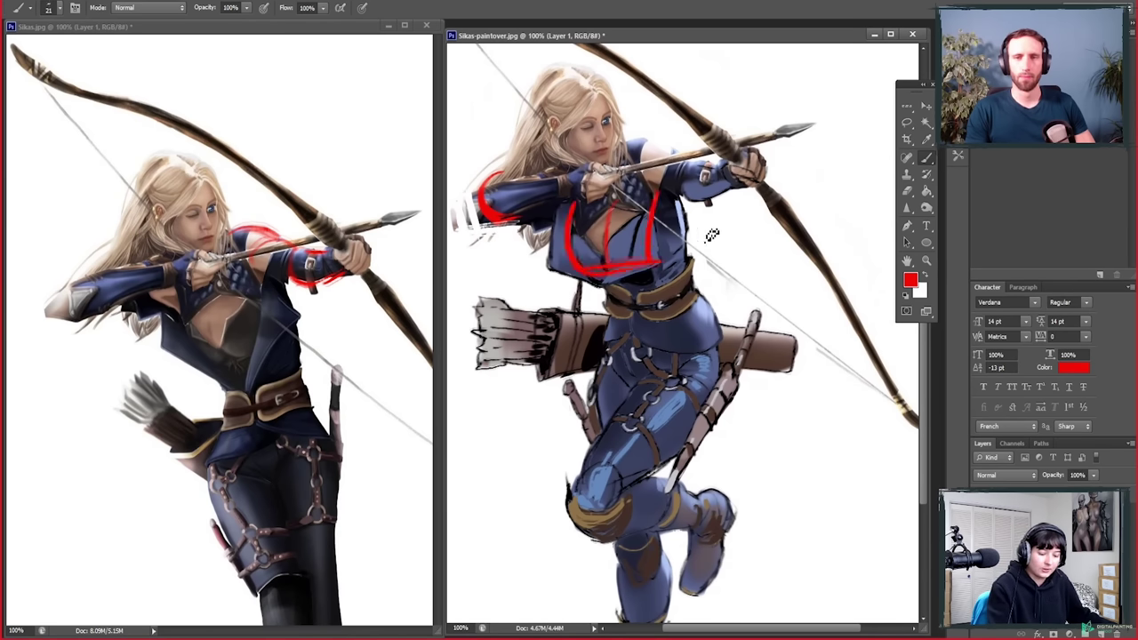
pyautogui.moveTo(679, 192)
pyautogui.mouseDown()
pyautogui.moveTo(681, 264)
pyautogui.moveTo(640, 309)
pyautogui.moveTo(662, 307)
pyautogui.moveTo(693, 276)
pyautogui.moveTo(692, 303)
pyautogui.mouseUp()
pyautogui.scroll(-3, 693, 302)
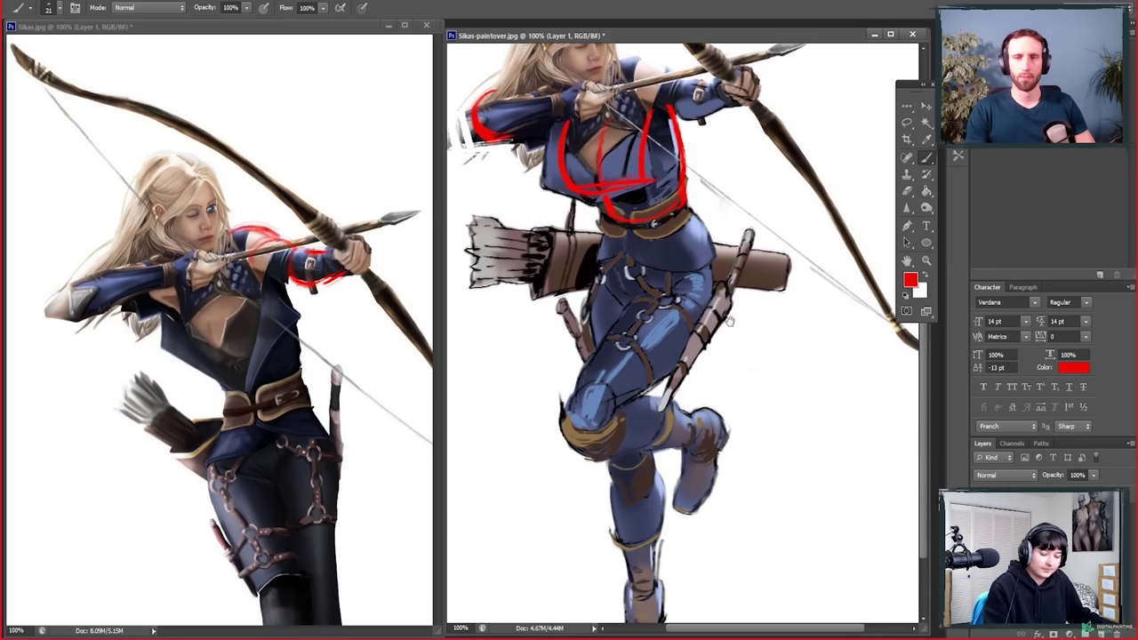
# Step: Outline the pelvis in red on the paintover and draw the torso's center line from the chest to the crotch
pyautogui.moveTo(615, 226); pyautogui.dragTo(597, 277)
pyautogui.moveTo(691, 203); pyautogui.dragTo(716, 283)
pyautogui.moveTo(608, 229); pyautogui.dragTo(703, 224)
pyautogui.moveTo(597, 274)
pyautogui.mouseDown()
pyautogui.moveTo(635, 306)
pyautogui.moveTo(716, 280)
pyautogui.mouseUp()
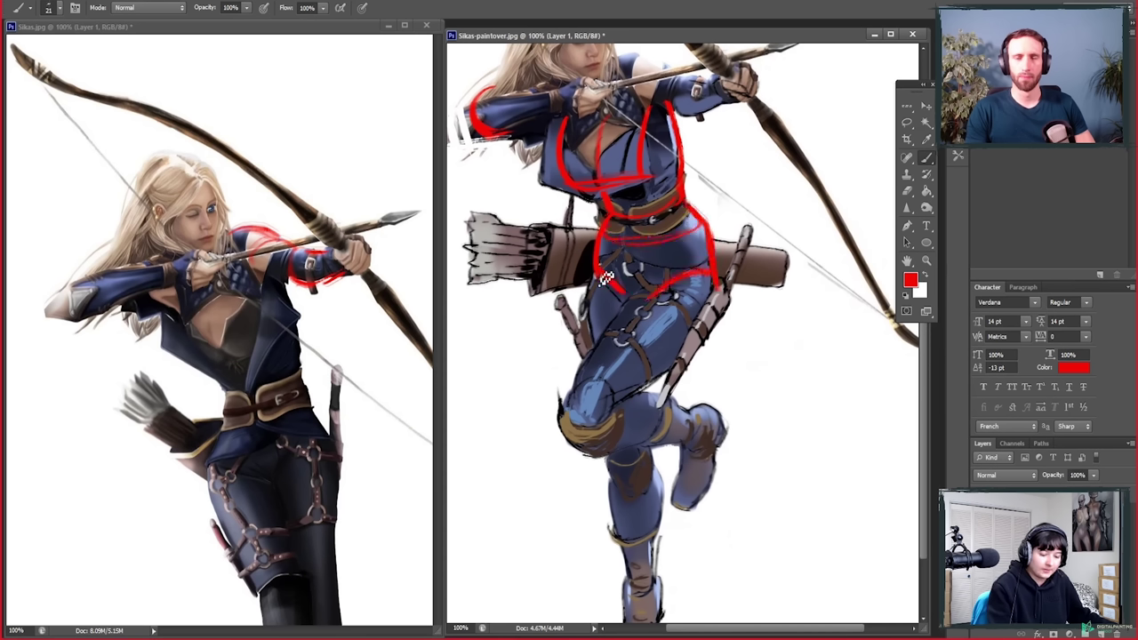
pyautogui.moveTo(635, 245); pyautogui.dragTo(638, 294)
pyautogui.moveTo(601, 131)
pyautogui.mouseDown()
pyautogui.moveTo(611, 197)
pyautogui.moveTo(615, 176)
pyautogui.moveTo(633, 214)
pyautogui.mouseUp()
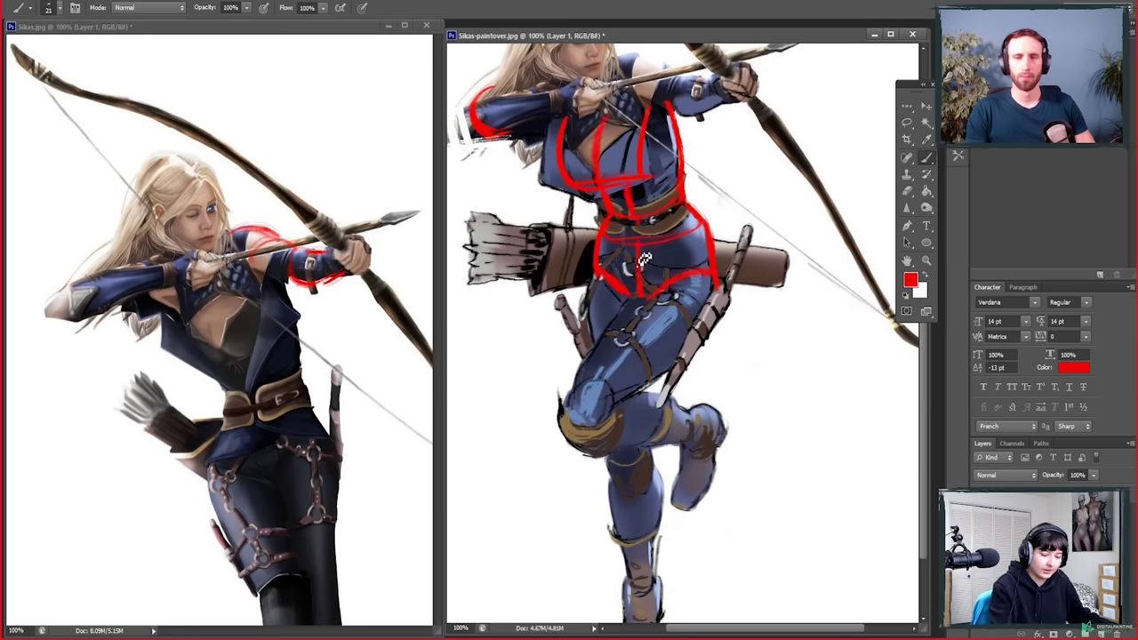
pyautogui.moveTo(600, 133); pyautogui.dragTo(593, 156)
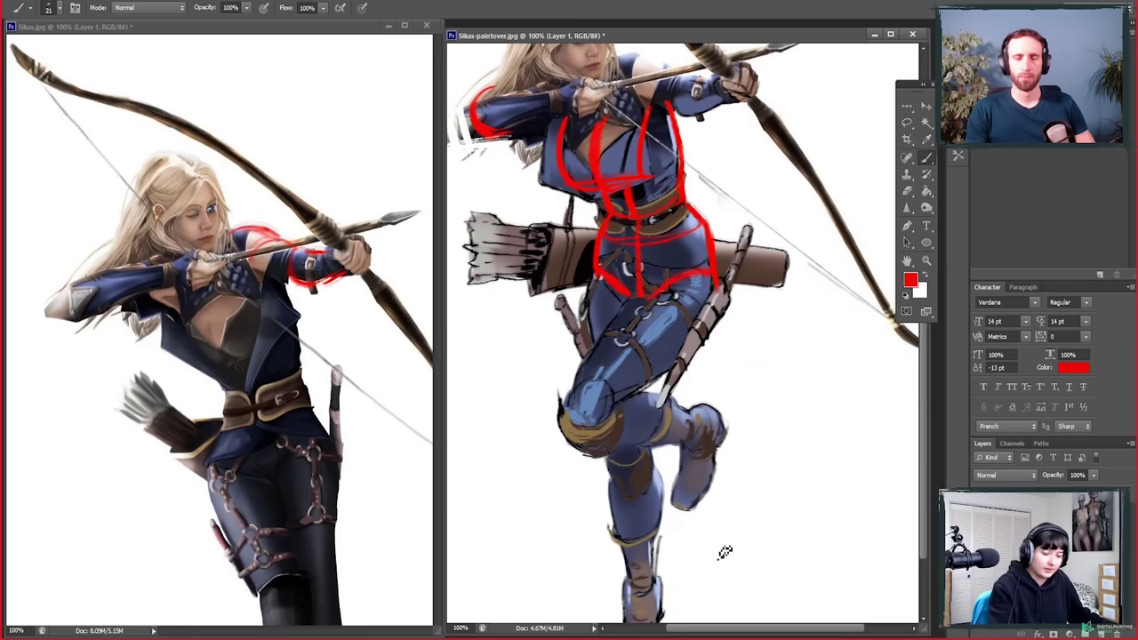
# Step: Outline the raised leg in red on the paintover, covering the thigh, a circle for the knee and the folded-back lower leg
pyautogui.scroll(-2, 724, 545)
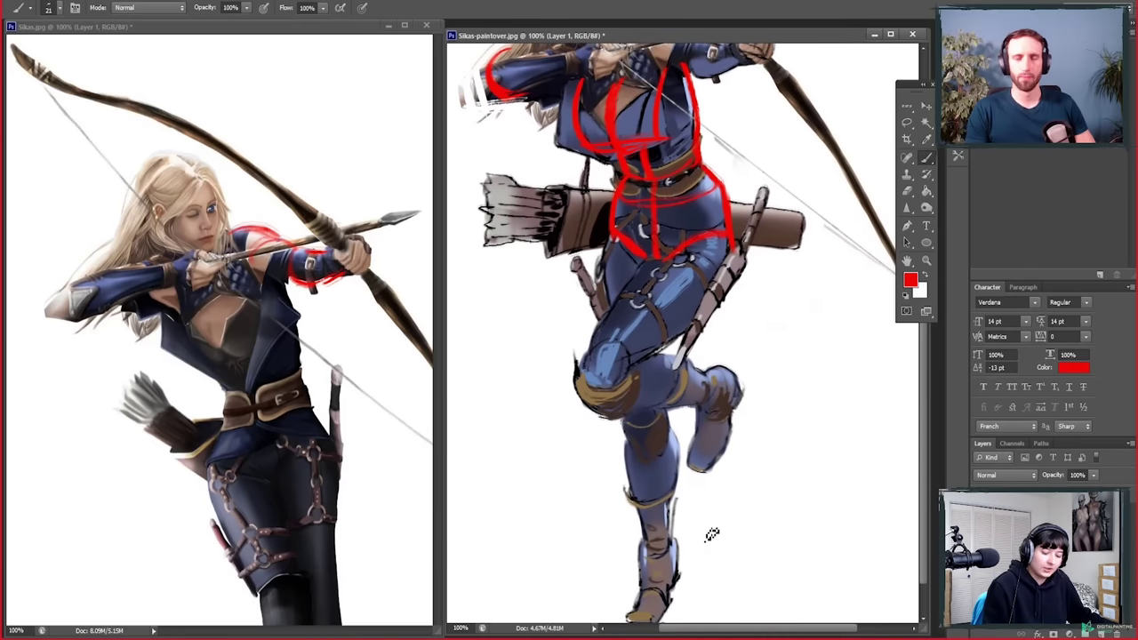
pyautogui.scroll(-3, 706, 536)
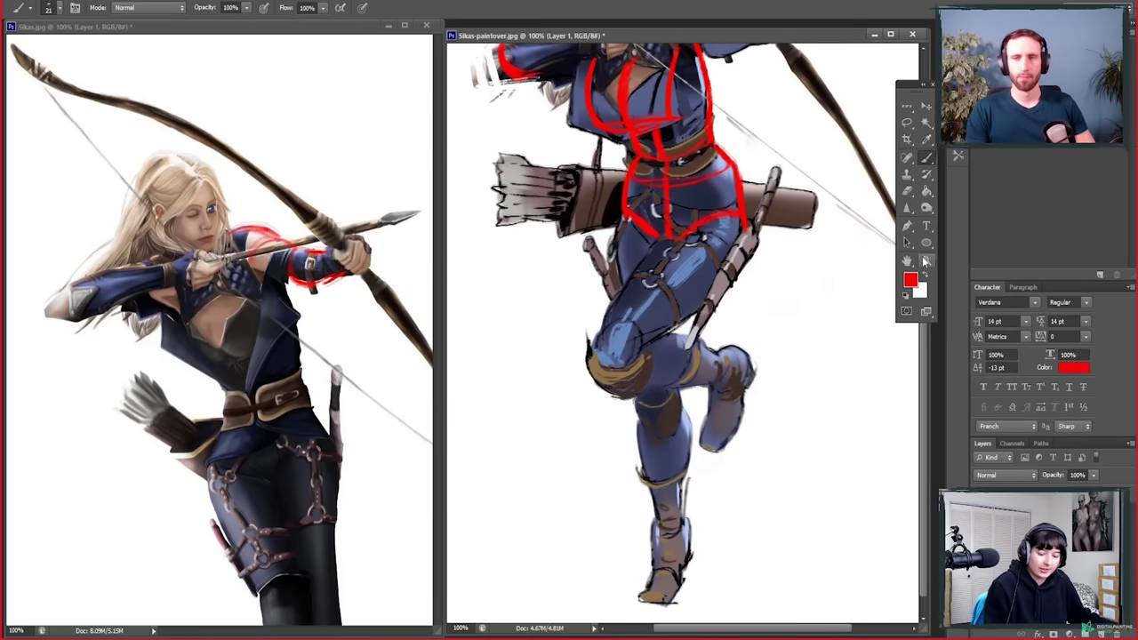
pyautogui.press('z')
pyautogui.keyDown('alt'); pyautogui.click(722, 489); pyautogui.keyUp('alt')
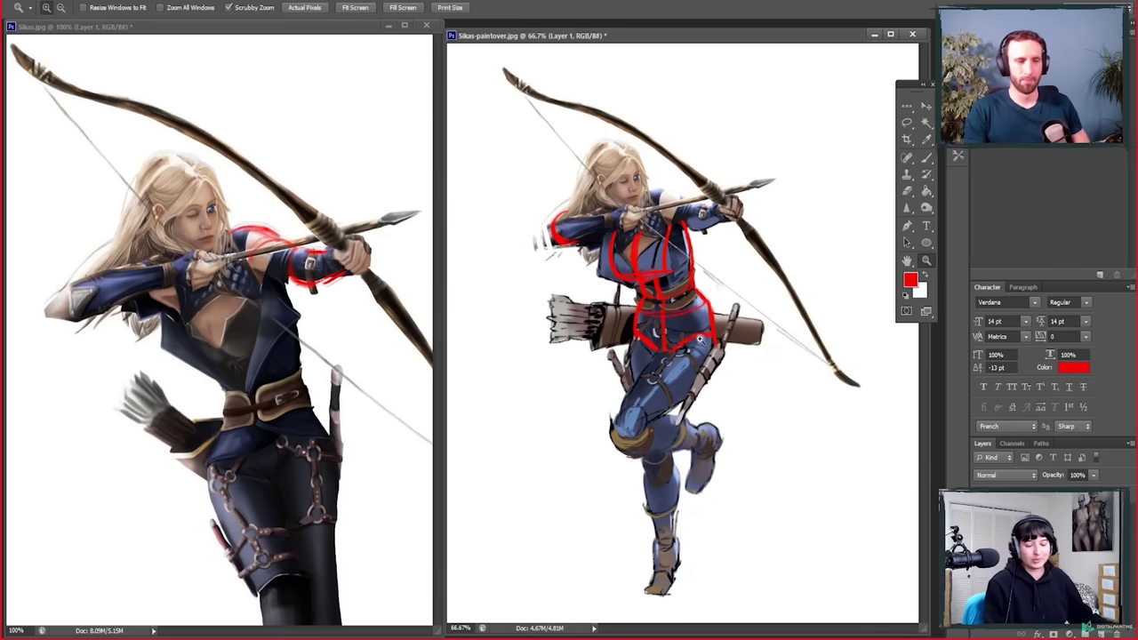
pyautogui.press('b')
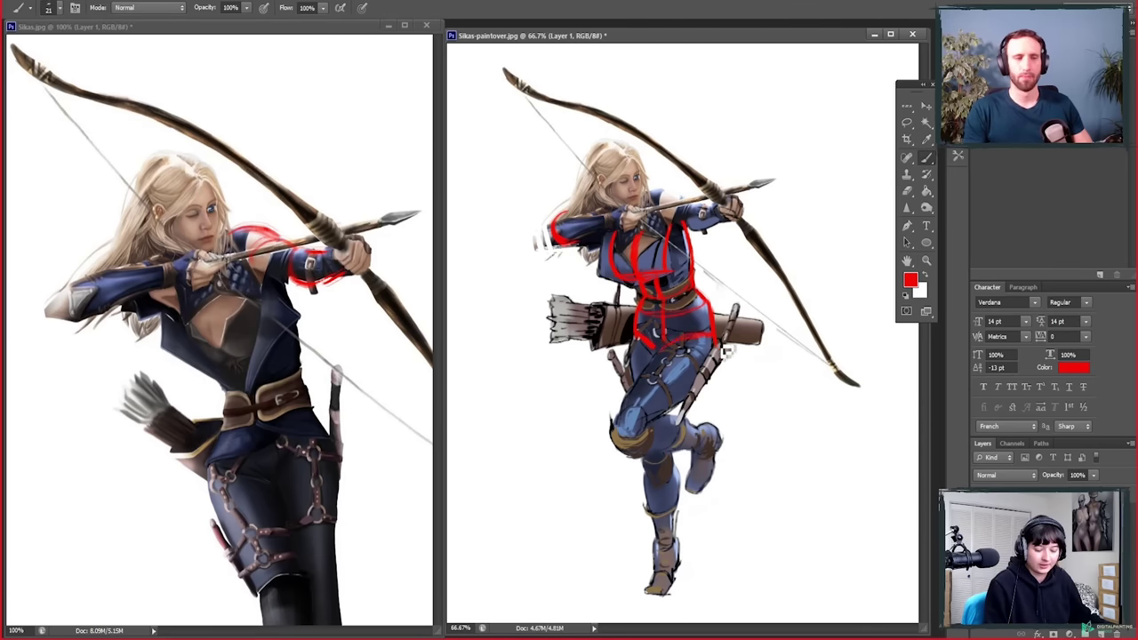
pyautogui.moveTo(649, 376); pyautogui.dragTo(658, 412)
pyautogui.moveTo(720, 352)
pyautogui.mouseDown()
pyautogui.moveTo(719, 377)
pyautogui.moveTo(659, 429)
pyautogui.moveTo(627, 425)
pyautogui.moveTo(644, 414)
pyautogui.moveTo(659, 462)
pyautogui.moveTo(670, 447)
pyautogui.moveTo(648, 430)
pyautogui.moveTo(681, 458)
pyautogui.moveTo(655, 460)
pyautogui.moveTo(705, 450)
pyautogui.moveTo(682, 430)
pyautogui.moveTo(712, 449)
pyautogui.mouseUp()
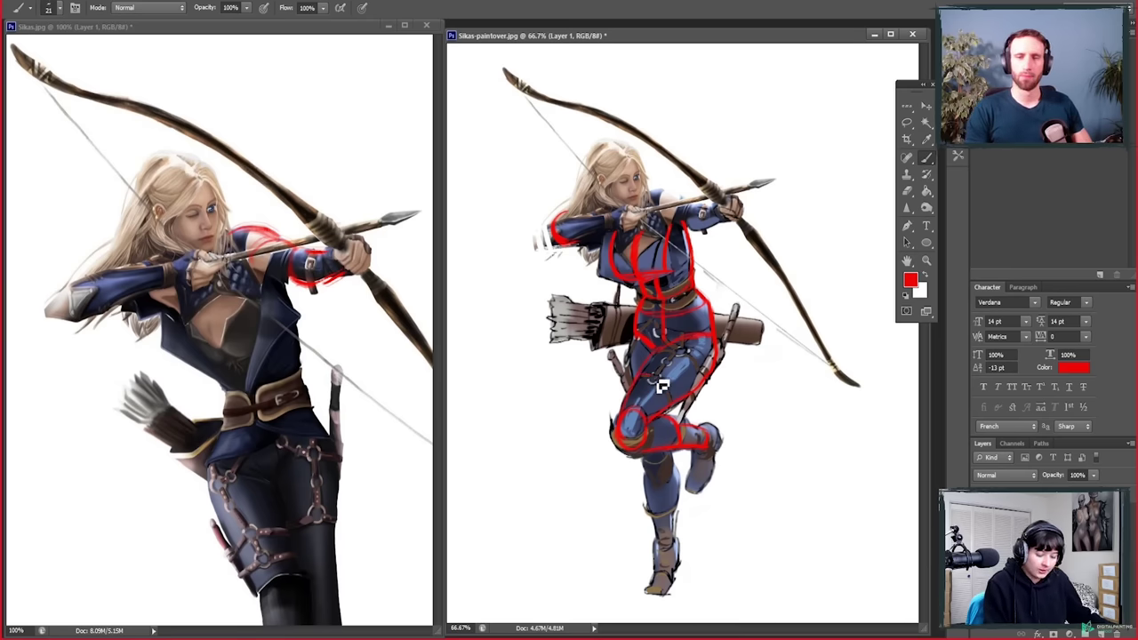
# Step: Sketch red strokes over the original's thighs, erase them, and draw a red contour curve across the paintover's raised thigh
pyautogui.click(311, 449)
pyautogui.moveTo(247, 471)
pyautogui.mouseDown()
pyautogui.moveTo(236, 508)
pyautogui.moveTo(271, 577)
pyautogui.moveTo(253, 586)
pyautogui.moveTo(276, 549)
pyautogui.moveTo(240, 568)
pyautogui.moveTo(288, 451)
pyautogui.moveTo(334, 470)
pyautogui.moveTo(321, 456)
pyautogui.moveTo(316, 530)
pyautogui.mouseUp()
pyautogui.press('e')
pyautogui.moveTo(233, 455)
pyautogui.mouseDown()
pyautogui.moveTo(233, 570)
pyautogui.moveTo(284, 522)
pyautogui.moveTo(338, 524)
pyautogui.mouseUp()
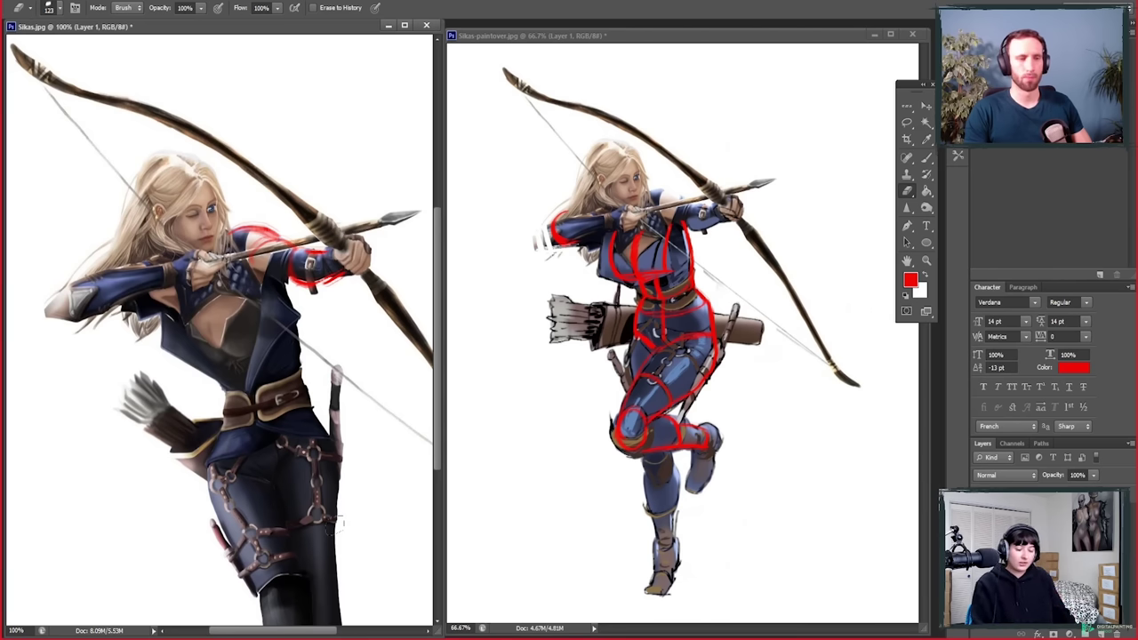
pyautogui.press('b')
pyautogui.click(666, 378)
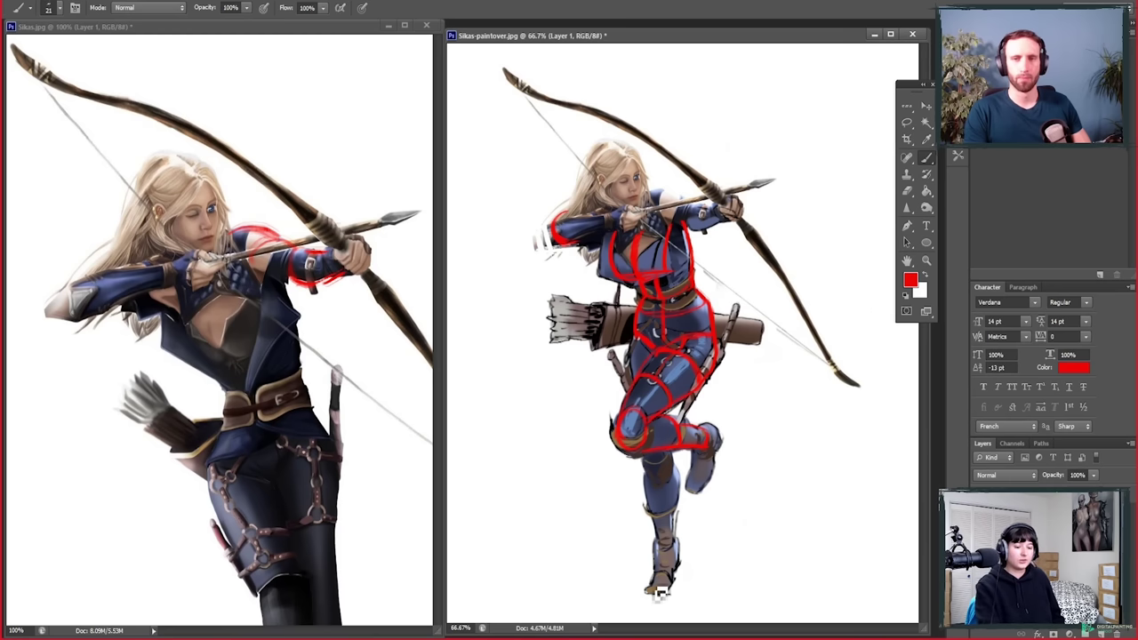
# Step: Draw red zigzag arrows down the paintover along the bow, arrow, hips and raised thigh, and one flowing curve through their turns
pyautogui.click(515, 65)
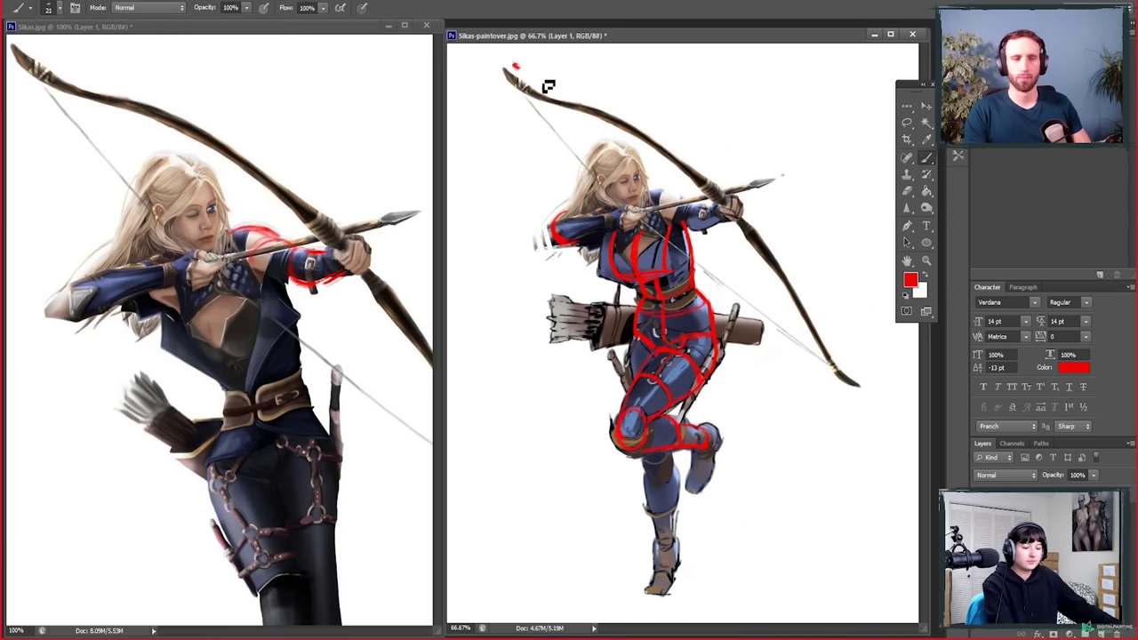
pyautogui.moveTo(516, 66)
pyautogui.mouseDown()
pyautogui.moveTo(716, 156)
pyautogui.moveTo(699, 160)
pyautogui.mouseUp()
pyautogui.moveTo(818, 167); pyautogui.dragTo(531, 212)
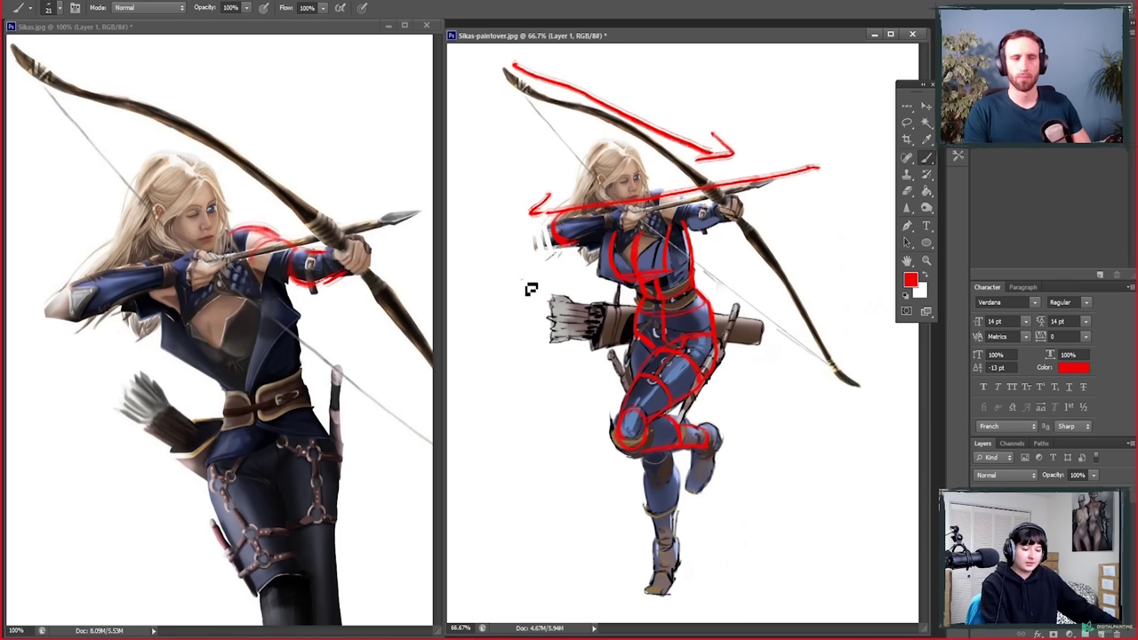
pyautogui.moveTo(521, 280); pyautogui.dragTo(789, 320)
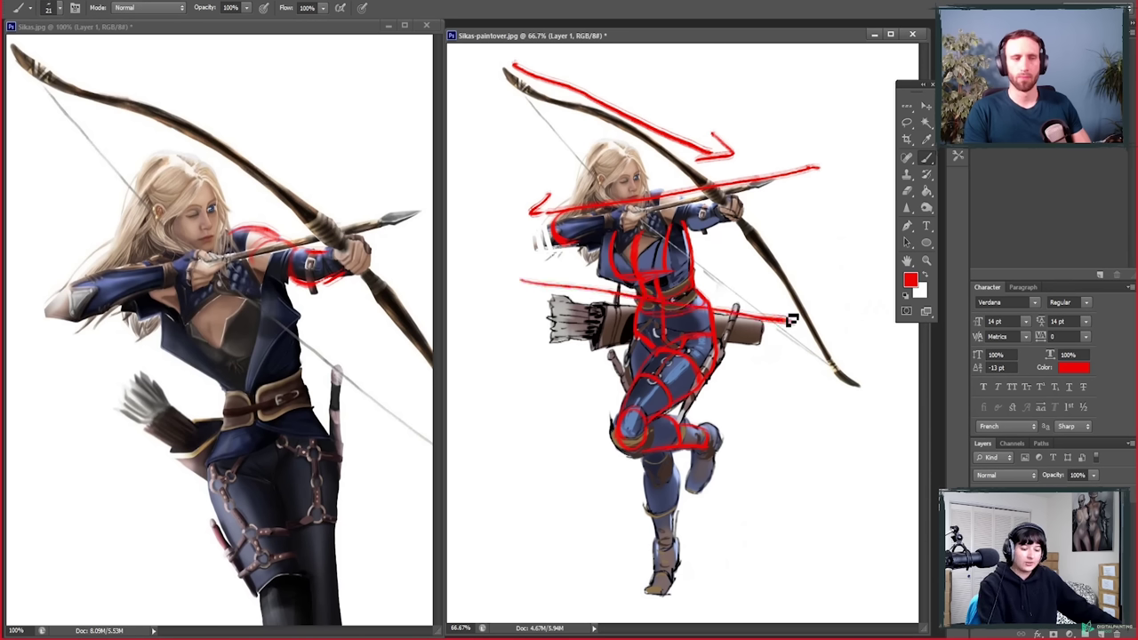
pyautogui.moveTo(776, 306); pyautogui.dragTo(782, 345)
pyautogui.moveTo(673, 93)
pyautogui.mouseDown()
pyautogui.moveTo(836, 182)
pyautogui.moveTo(597, 216)
pyautogui.moveTo(579, 305)
pyautogui.moveTo(820, 400)
pyautogui.moveTo(522, 449)
pyautogui.mouseUp()
pyautogui.hotkey('ctrl', 'z')
pyautogui.moveTo(773, 347)
pyautogui.mouseDown()
pyautogui.moveTo(697, 378)
pyautogui.moveTo(582, 464)
pyautogui.moveTo(597, 477)
pyautogui.mouseUp()
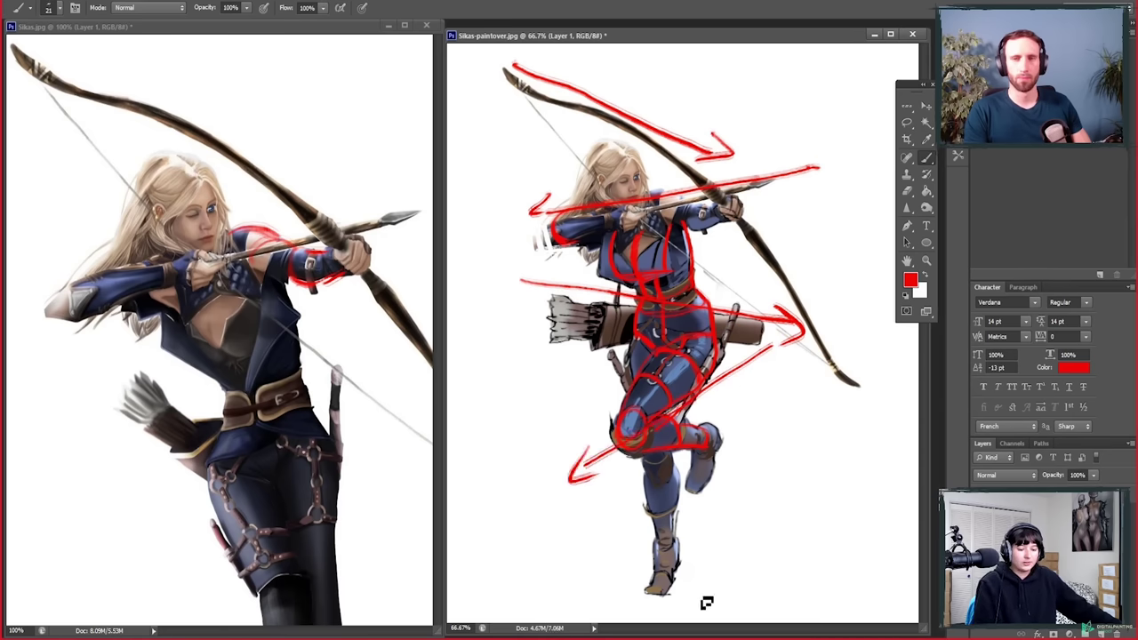
pyautogui.moveTo(655, 102)
pyautogui.mouseDown()
pyautogui.moveTo(779, 165)
pyautogui.moveTo(720, 188)
pyautogui.moveTo(510, 220)
pyautogui.moveTo(521, 264)
pyautogui.moveTo(843, 360)
pyautogui.moveTo(569, 462)
pyautogui.mouseUp()
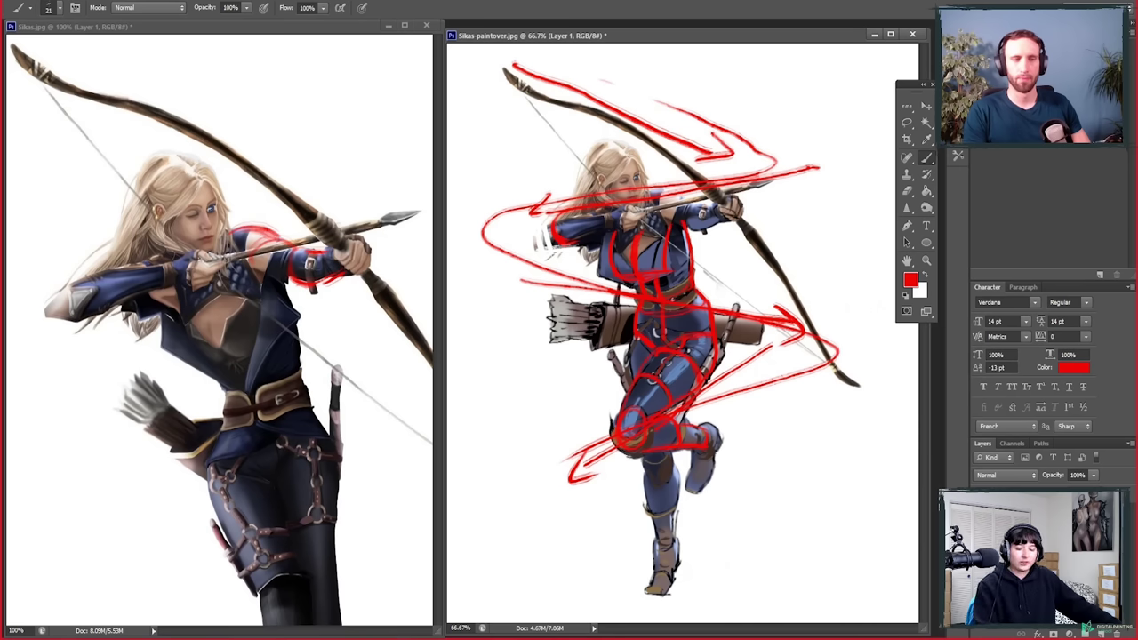
# Step: Undo the latest flow strokes and delete the red annotation layer from the archer paintover
pyautogui.hotkey('ctrl', 'z')
pyautogui.hotkey('ctrl', 'alt', 'z')
pyautogui.hotkey('ctrl', 'alt', 'z')
pyautogui.hotkey('ctrl', 'alt', 'z')
pyautogui.hotkey('ctrl', 'alt', 'z')
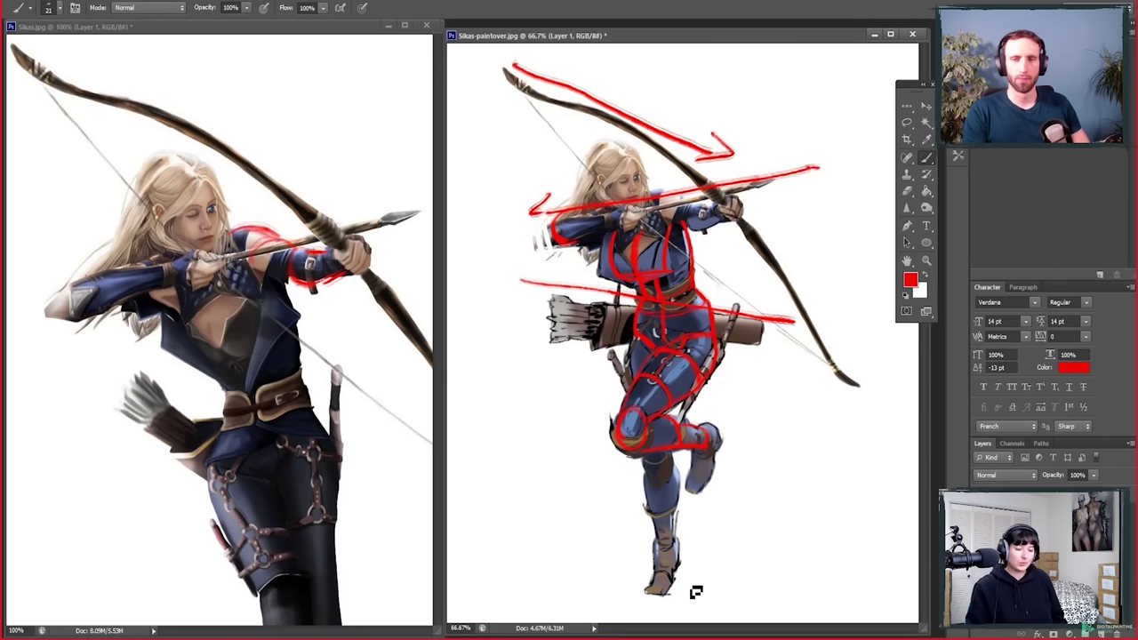
pyautogui.press('Delete')
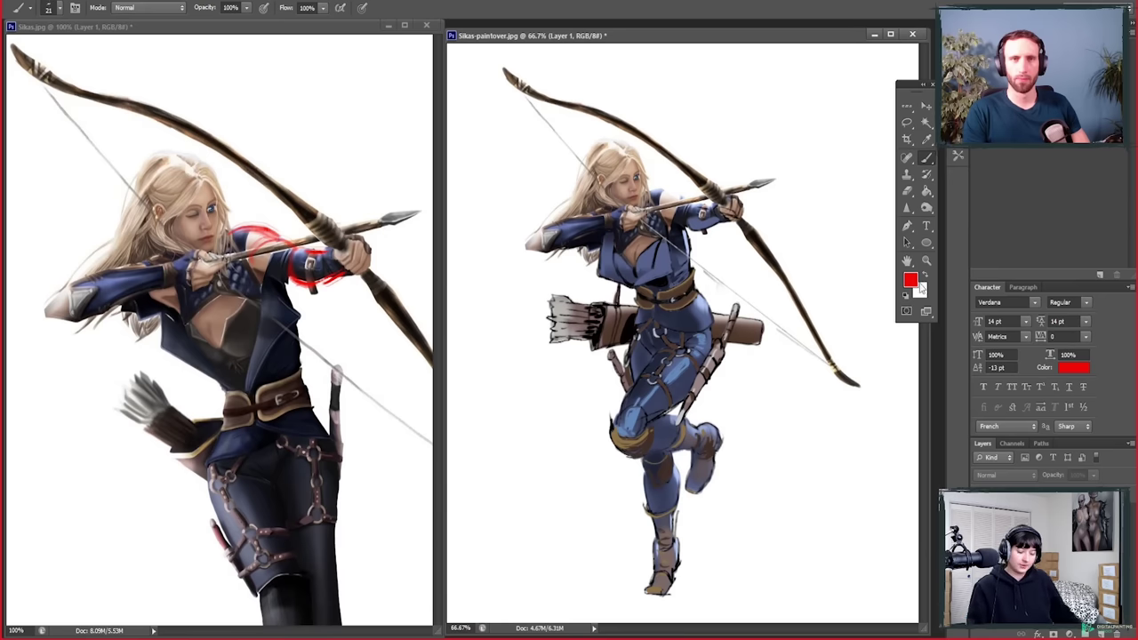
# Step: Compare the archer's full figure and legs in the original and the paintover, both shown whole at 66.7%
pyautogui.click(926, 259)
pyautogui.keyDown('alt'); pyautogui.click(684, 414); pyautogui.keyUp('alt')
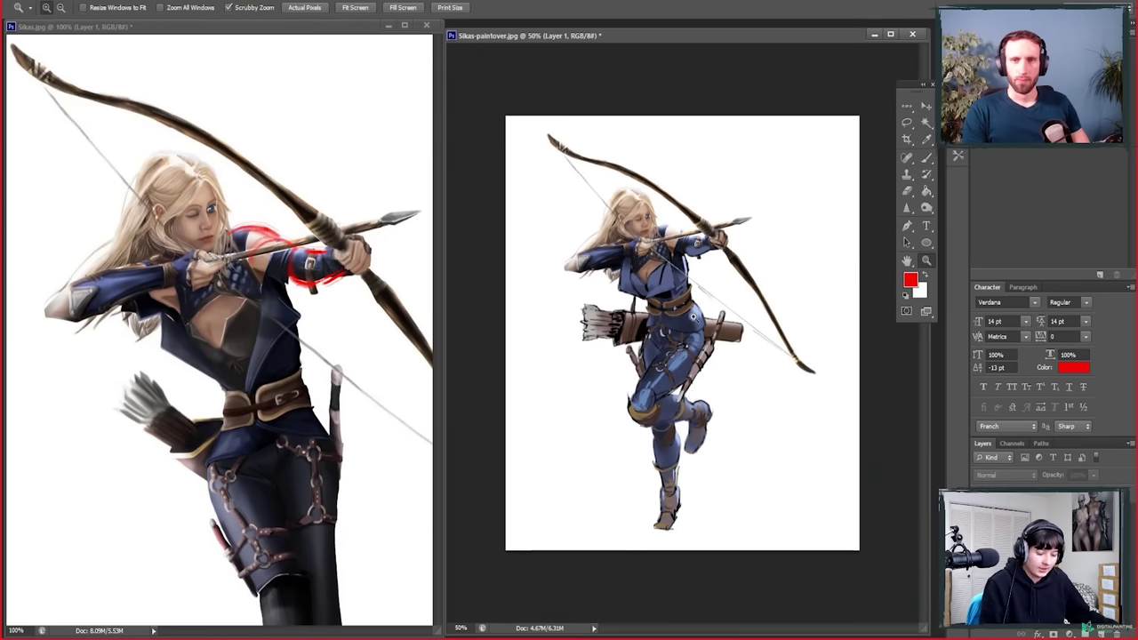
pyautogui.click(678, 532)
pyautogui.keyDown('alt'); pyautogui.click(329, 513); pyautogui.keyUp('alt')
pyautogui.moveTo(328, 513); pyautogui.dragTo(304, 449)
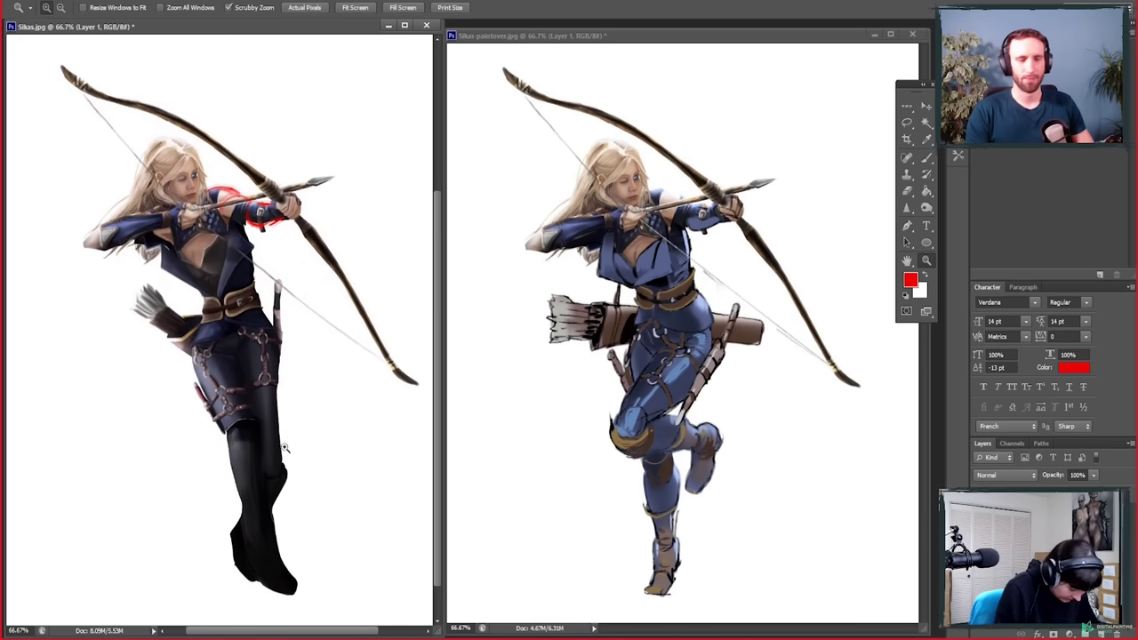
pyautogui.click(296, 480)
pyautogui.keyDown('alt'); pyautogui.click(307, 511); pyautogui.keyUp('alt')
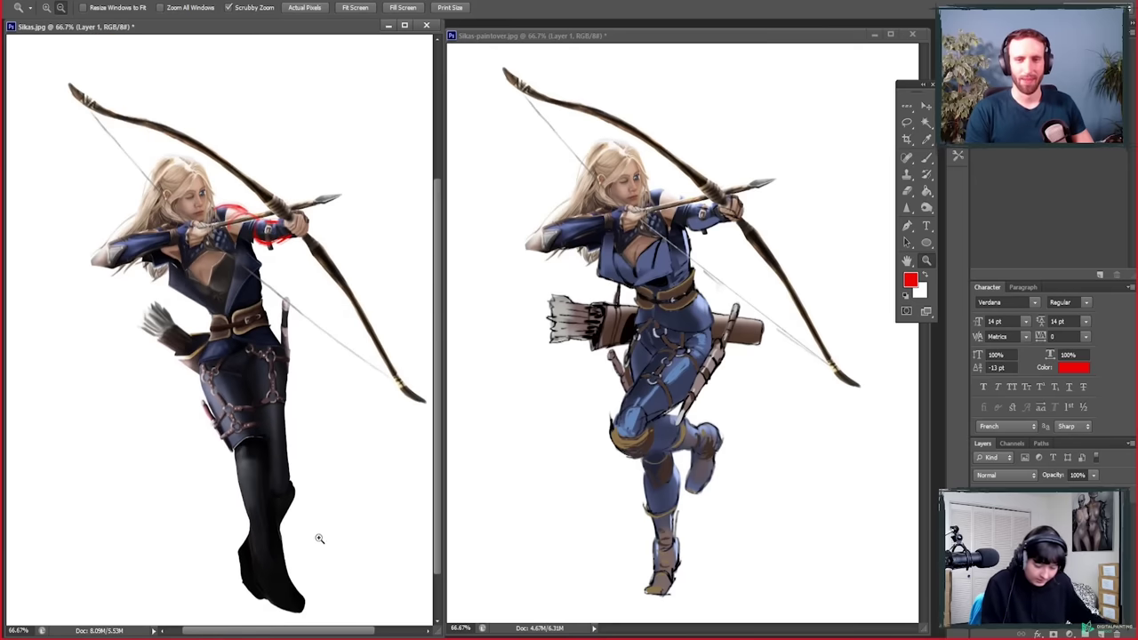
pyautogui.moveTo(328, 582); pyautogui.dragTo(335, 533)
# Step: Add a new layer to the archer paintover and sample black from the belt area for the brush
pyautogui.click(556, 560)
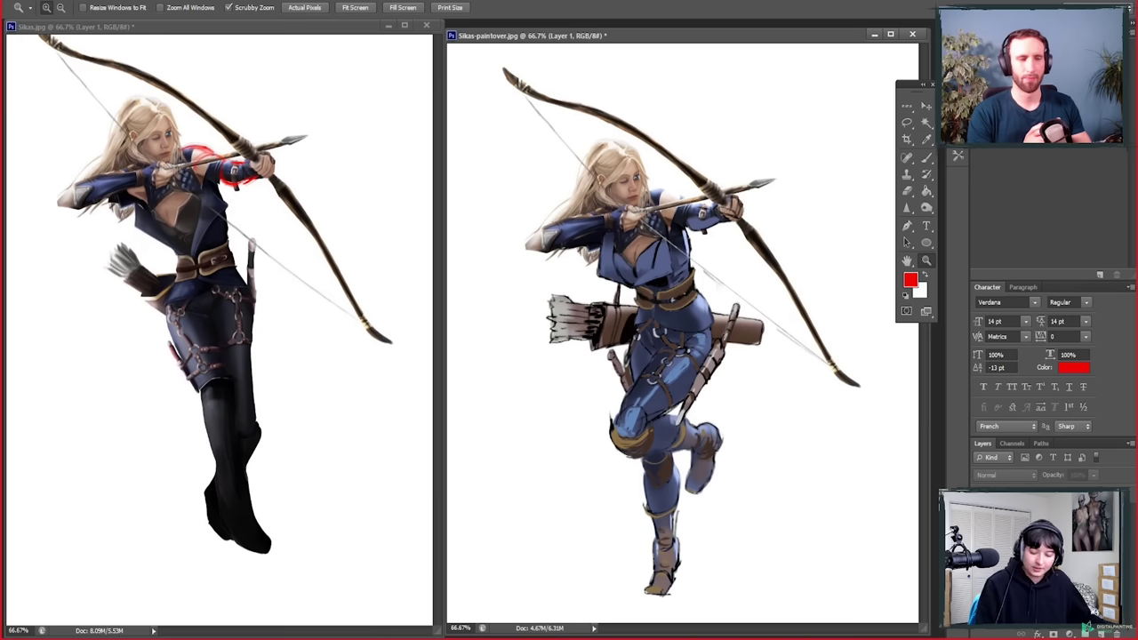
pyautogui.hotkey('ctrl', 'shift', 'alt', 'n')
pyautogui.press('i')
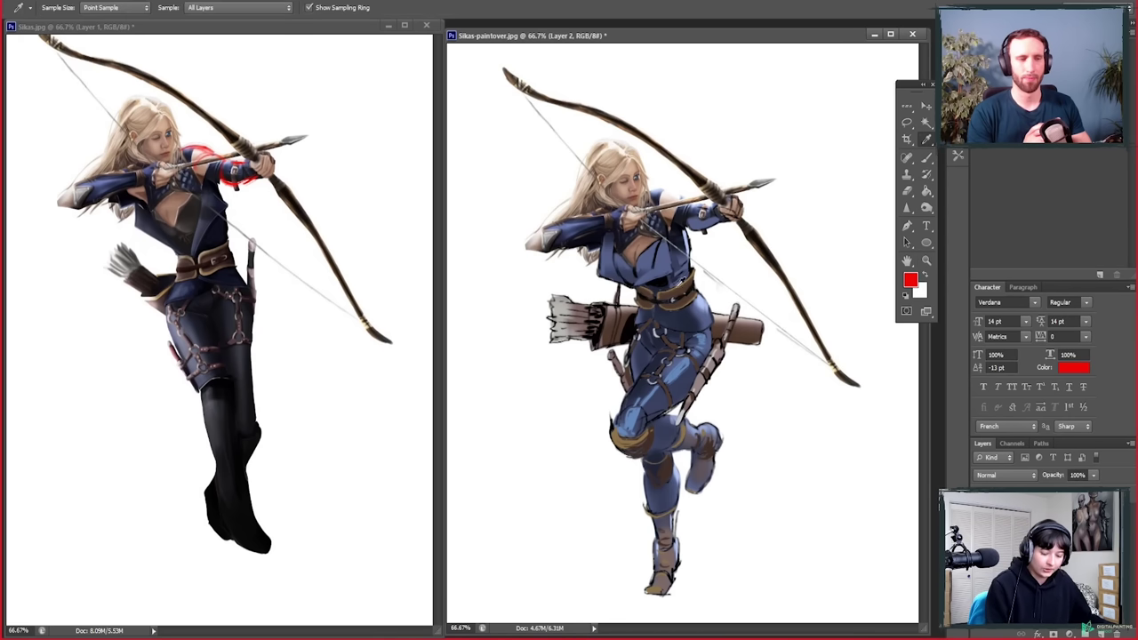
pyautogui.click(676, 277)
pyautogui.press('b')
# Step: Set the brush size to 12 px and paint black shading beneath the tunic hem around the raised thigh's hip straps
pyautogui.press('z')
pyautogui.click(671, 314)
pyautogui.press('b')
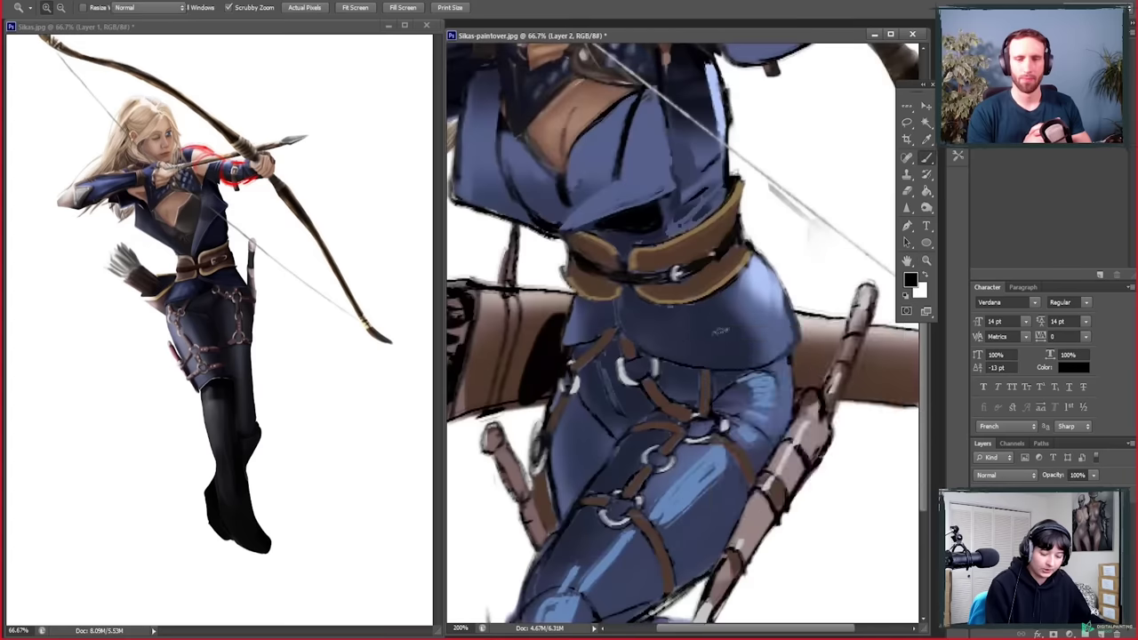
pyautogui.rightClick(799, 386)
pyautogui.write('12')
pyautogui.press('Return')
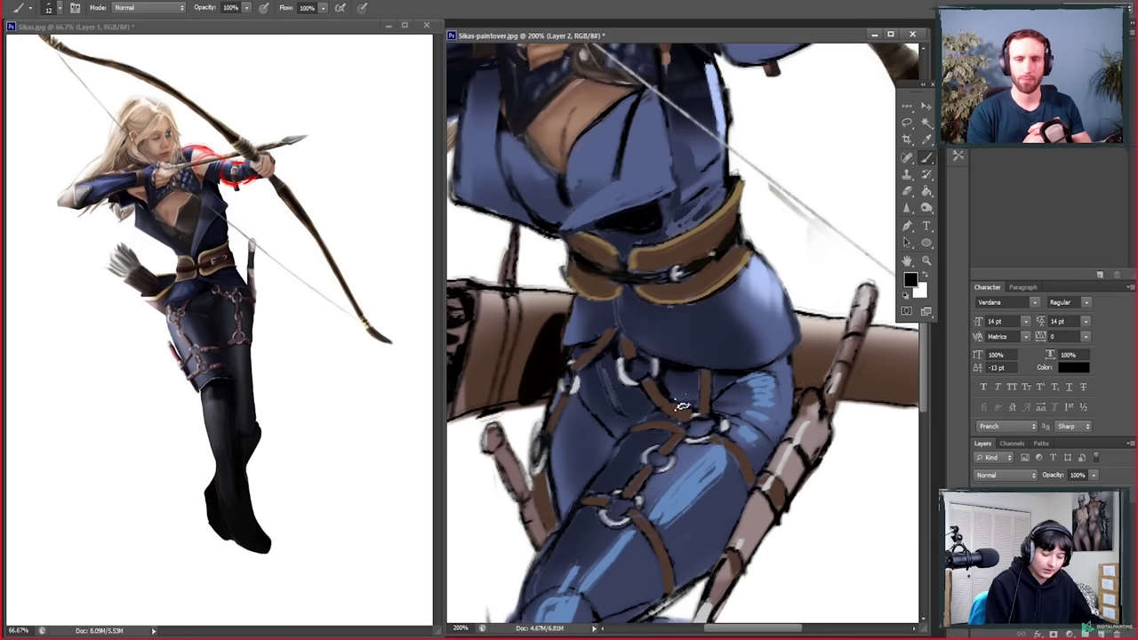
pyautogui.moveTo(650, 404); pyautogui.dragTo(736, 398)
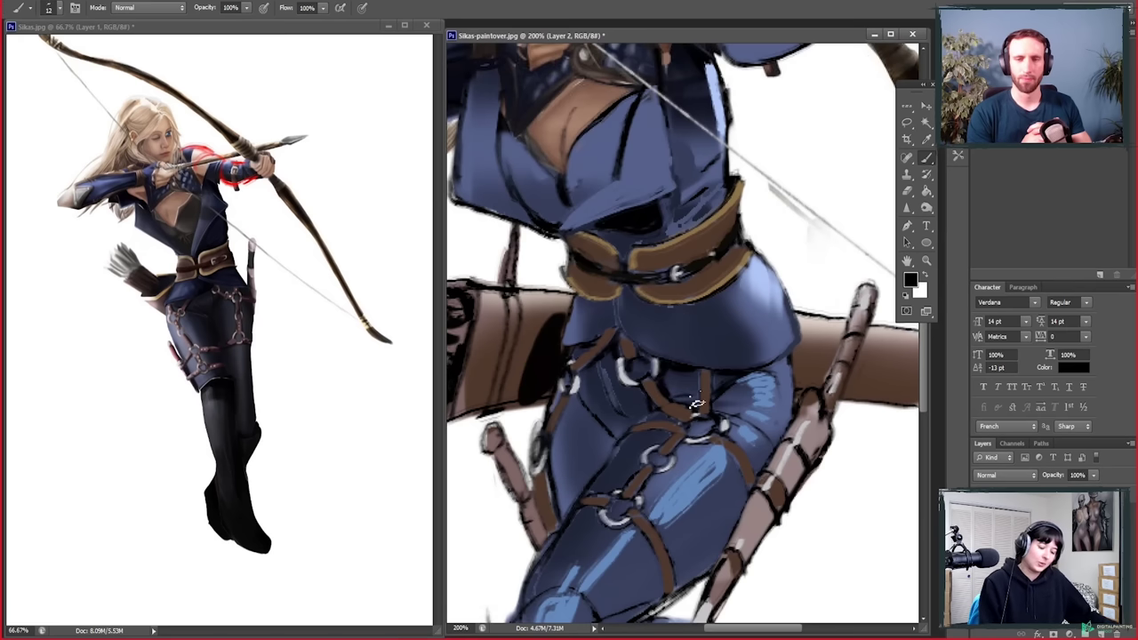
# Step: Set the brush size to 16 px and darken the crotch and inner-thigh area between the harness straps
pyautogui.scroll(-2, 639, 591)
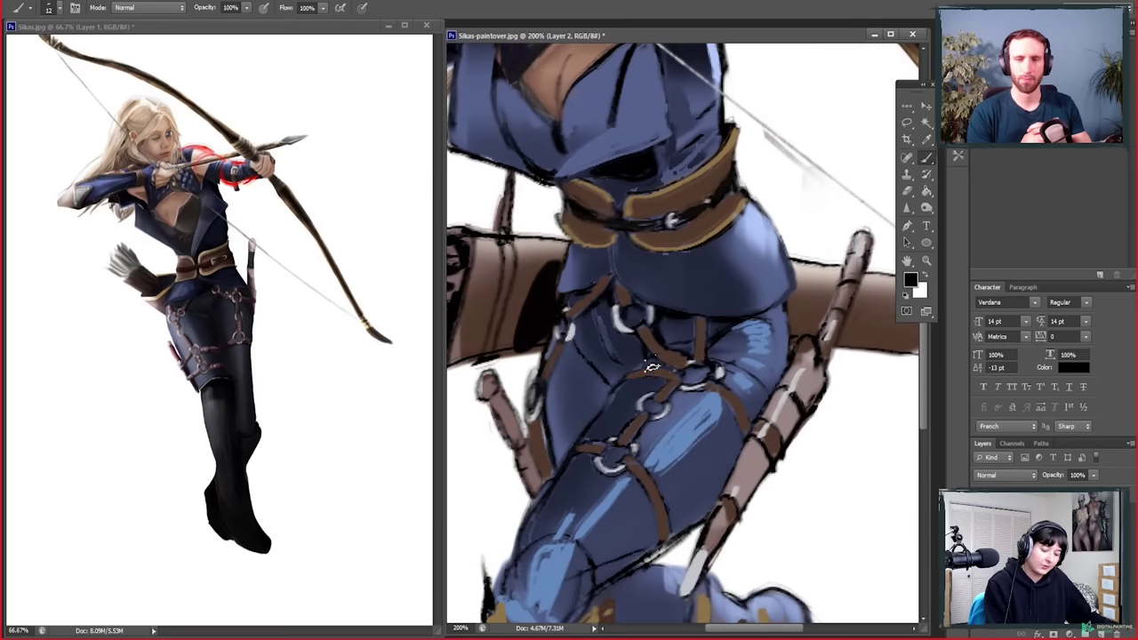
pyautogui.rightClick(702, 358)
pyautogui.doubleClick(806, 373)
pyautogui.write('16')
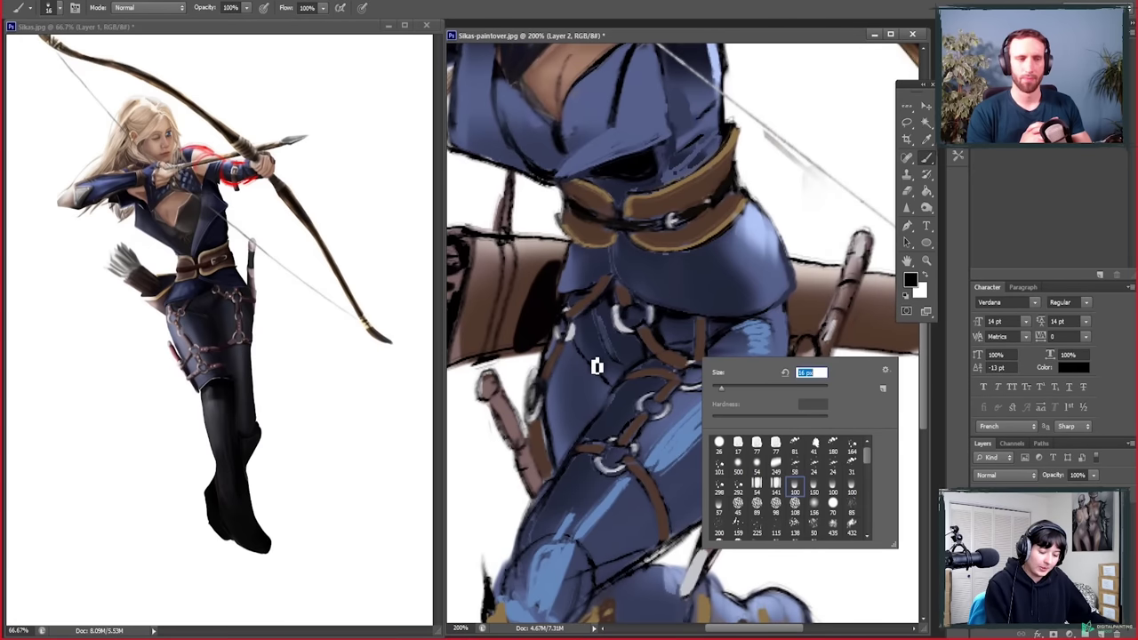
pyautogui.press('Return')
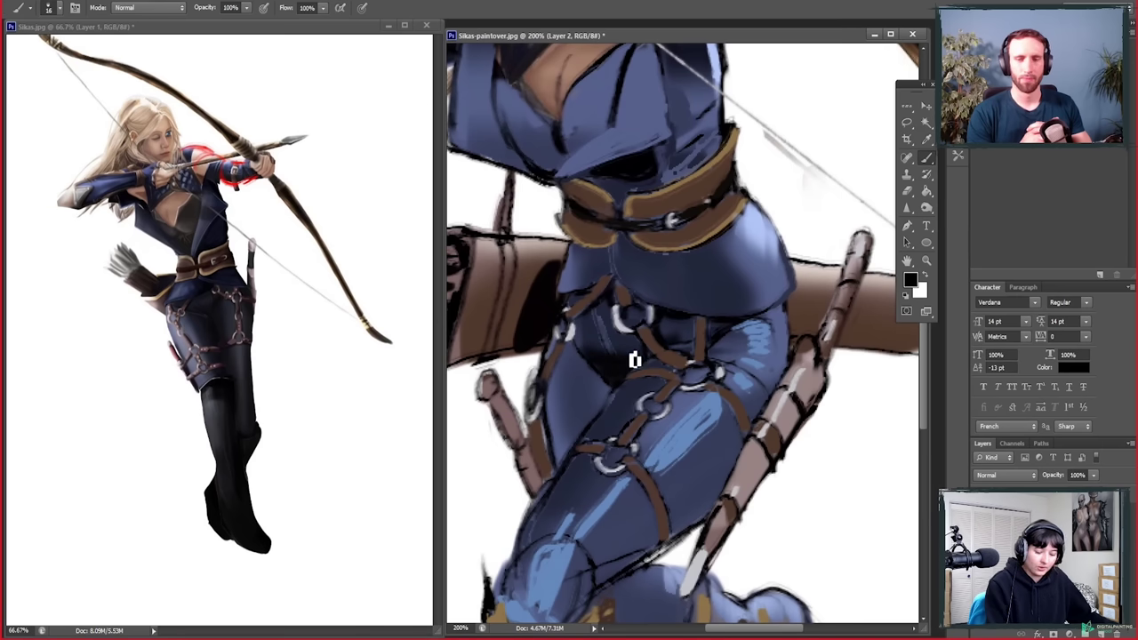
# Step: Sample light grey, set the brush size to 14 px and retouch the harness's metal ring beneath the tunic hem
pyautogui.rightClick(669, 337)
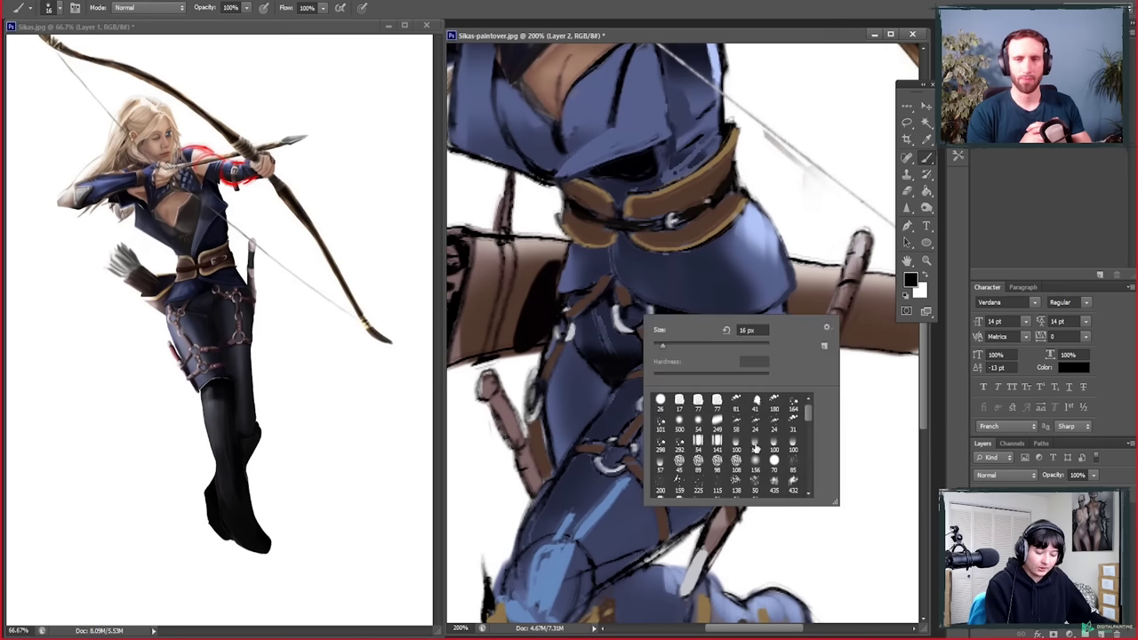
pyautogui.click(622, 336)
pyautogui.keyDown('alt'); pyautogui.click(662, 311); pyautogui.keyUp('alt')
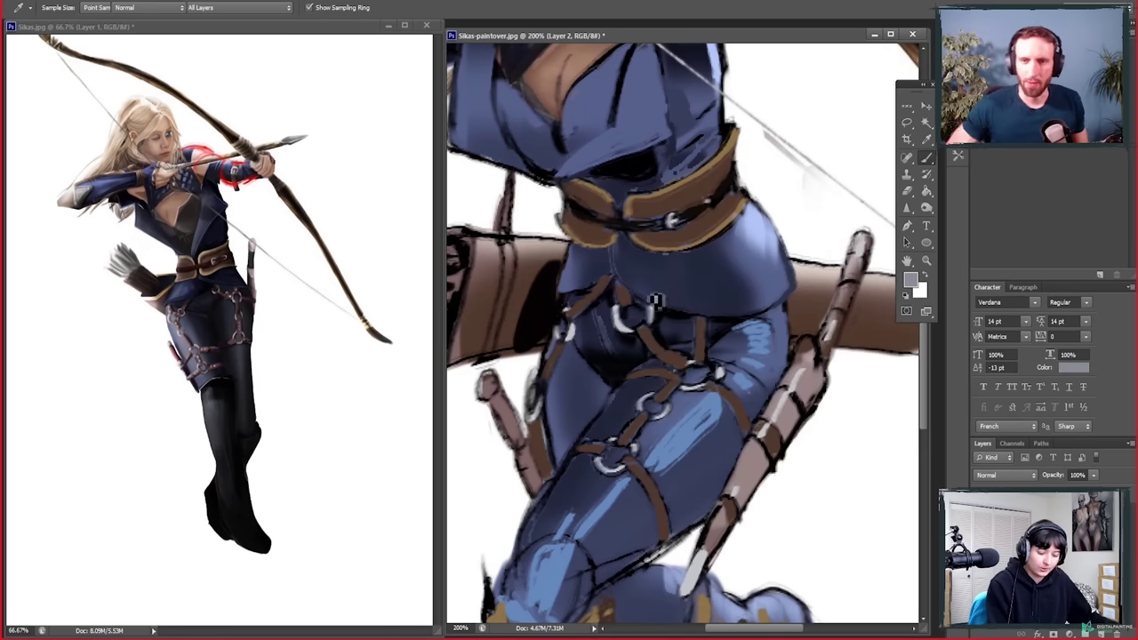
pyautogui.rightClick(658, 309)
pyautogui.click(657, 317)
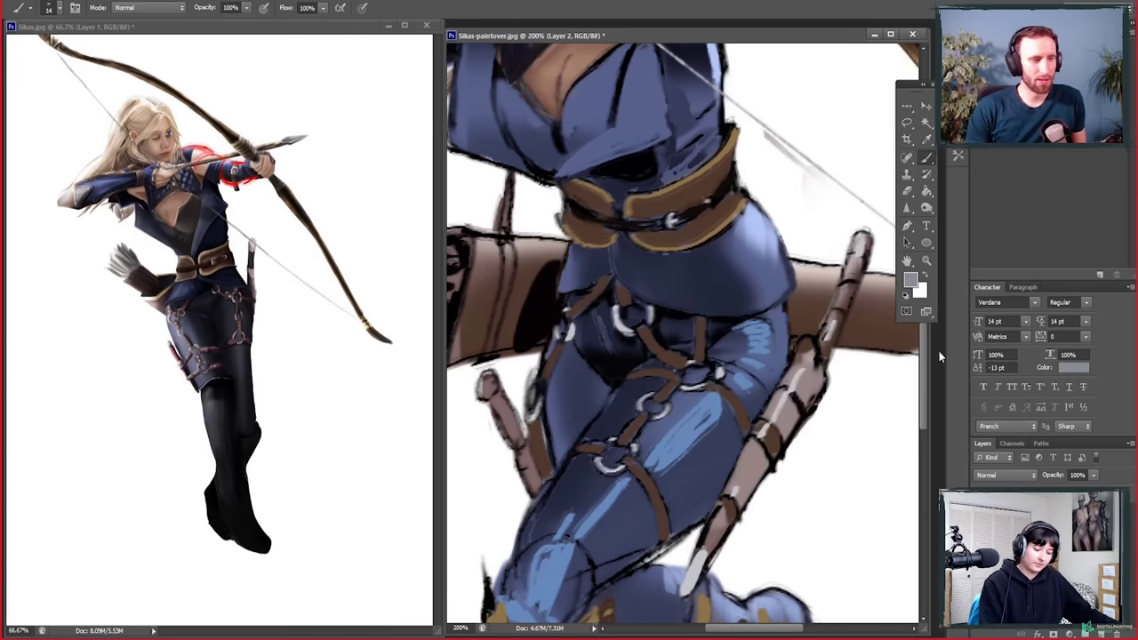
pyautogui.press('z')
pyautogui.hotkey('ctrl', '0')
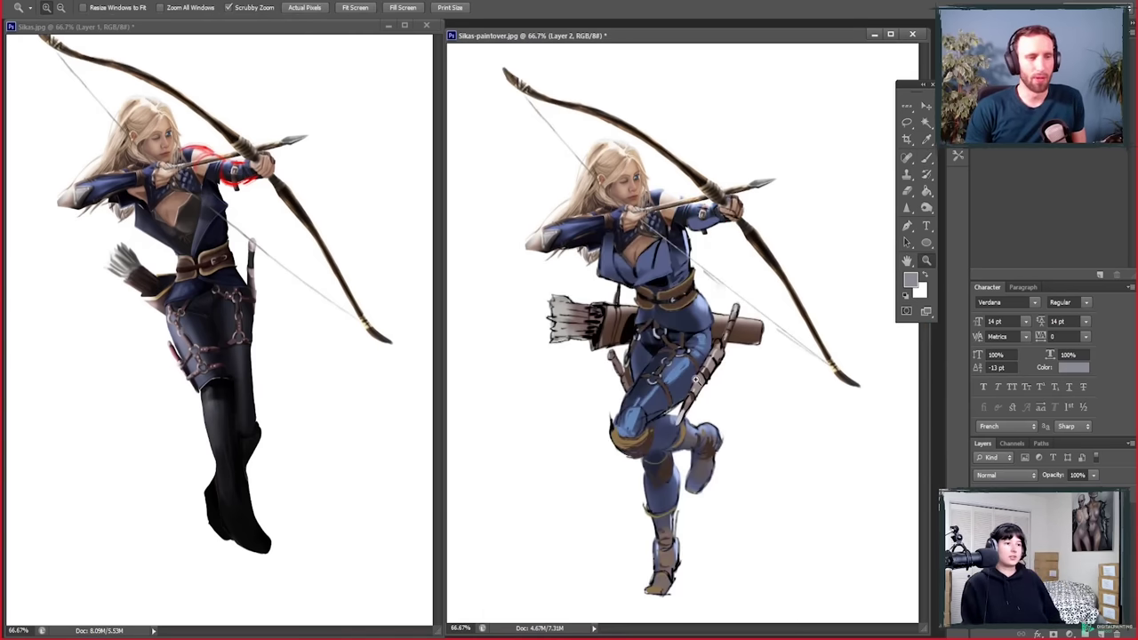
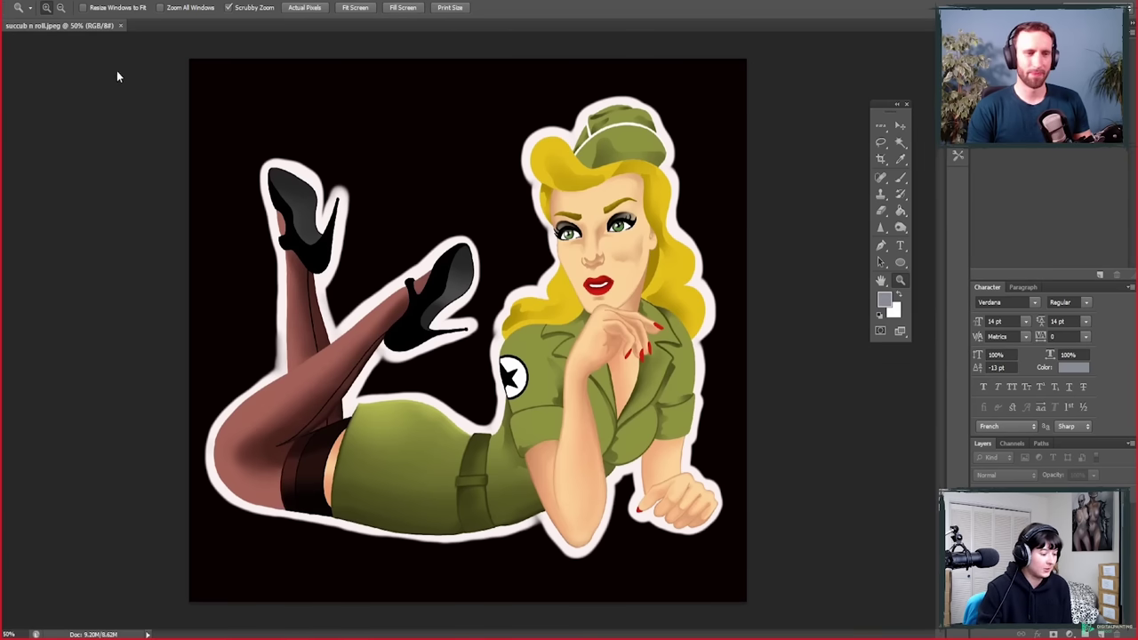
# Step: Float and shrink the succub n roll.jpeg window beside its paintover, and frame the original's upper body at 50% zoom
pyautogui.moveTo(60, 25)
pyautogui.mouseDown()
pyautogui.moveTo(119, 107)
pyautogui.moveTo(60, 32)
pyautogui.mouseUp()
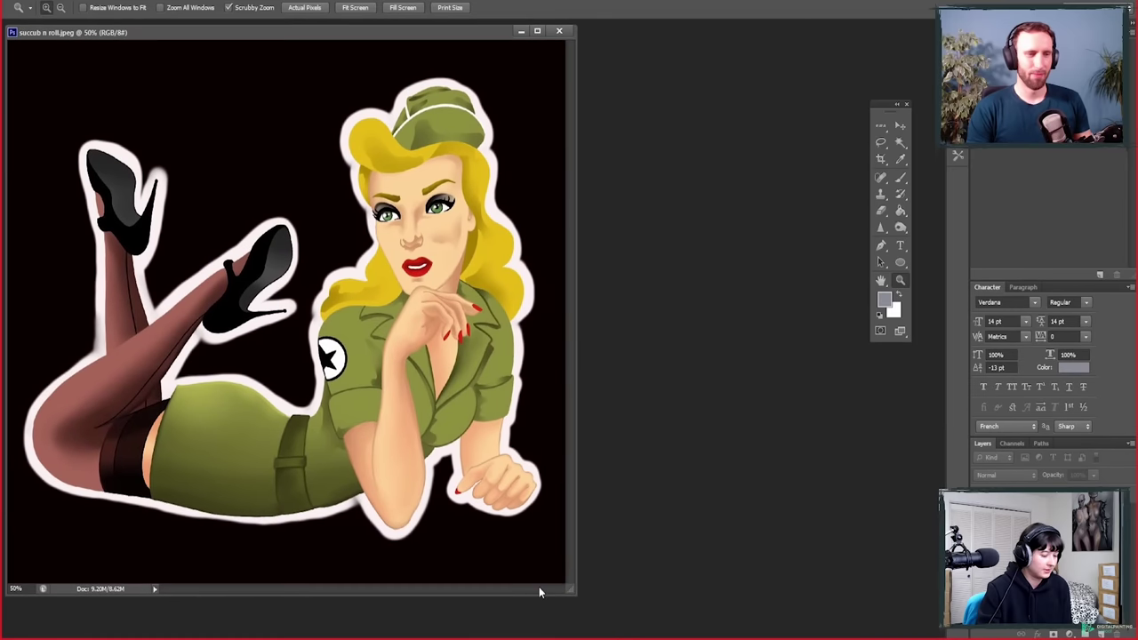
pyautogui.moveTo(570, 594); pyautogui.dragTo(423, 539)
pyautogui.keyDown('alt'); pyautogui.click(272, 397); pyautogui.keyUp('alt')
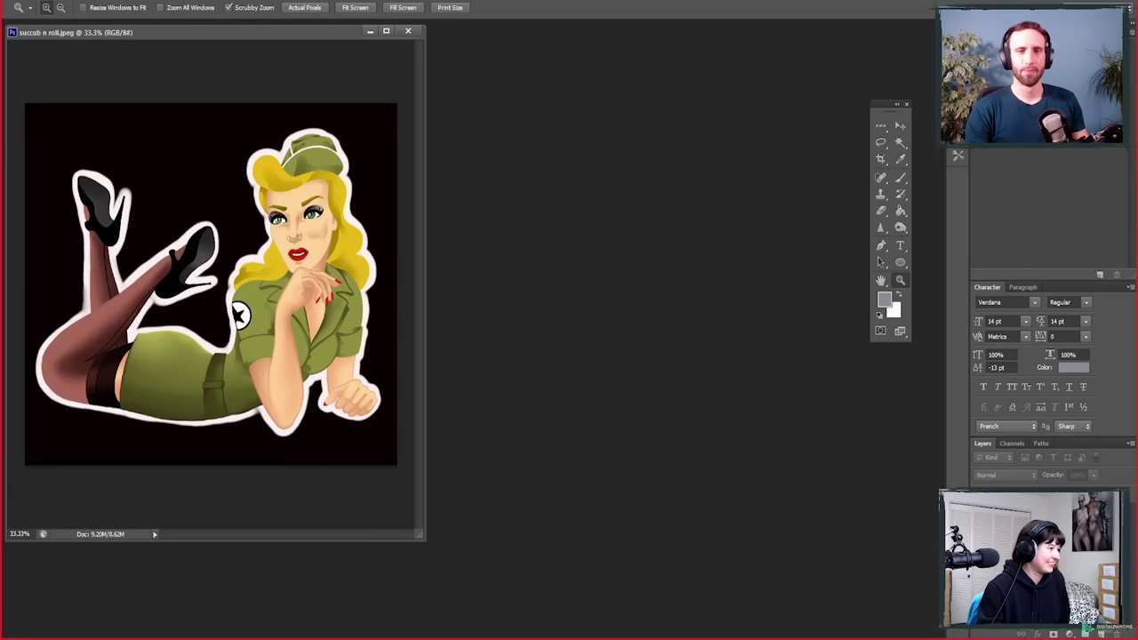
pyautogui.moveTo(232, 47)
pyautogui.mouseDown()
pyautogui.moveTo(488, 190)
pyautogui.moveTo(571, 83)
pyautogui.moveTo(552, 68)
pyautogui.mouseUp()
pyautogui.moveTo(492, 541); pyautogui.dragTo(377, 508)
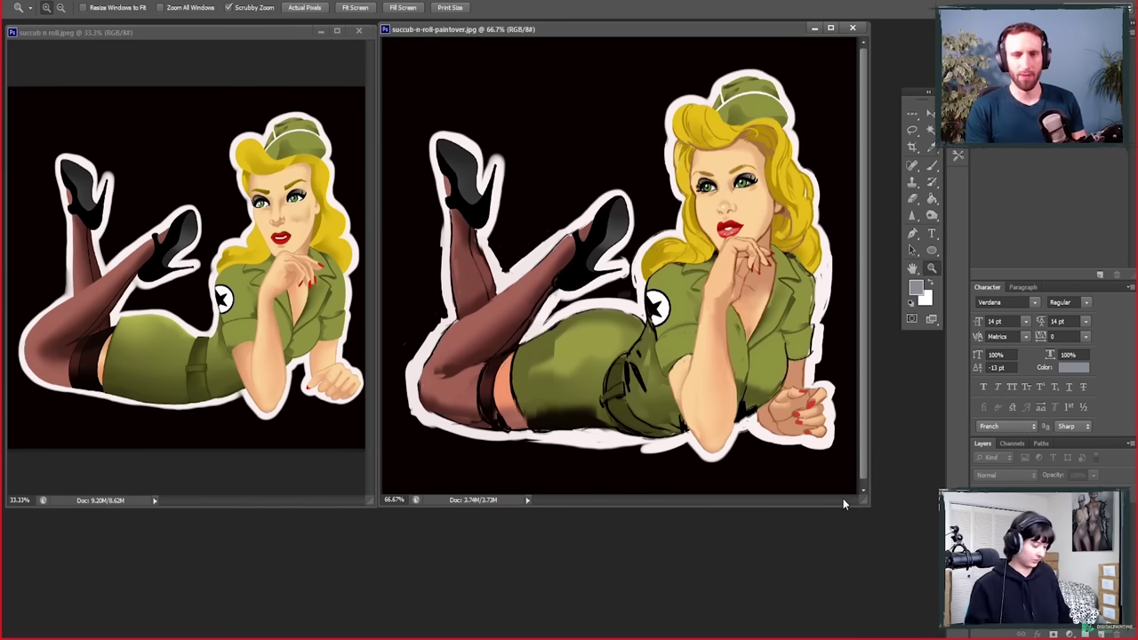
pyautogui.click(351, 294)
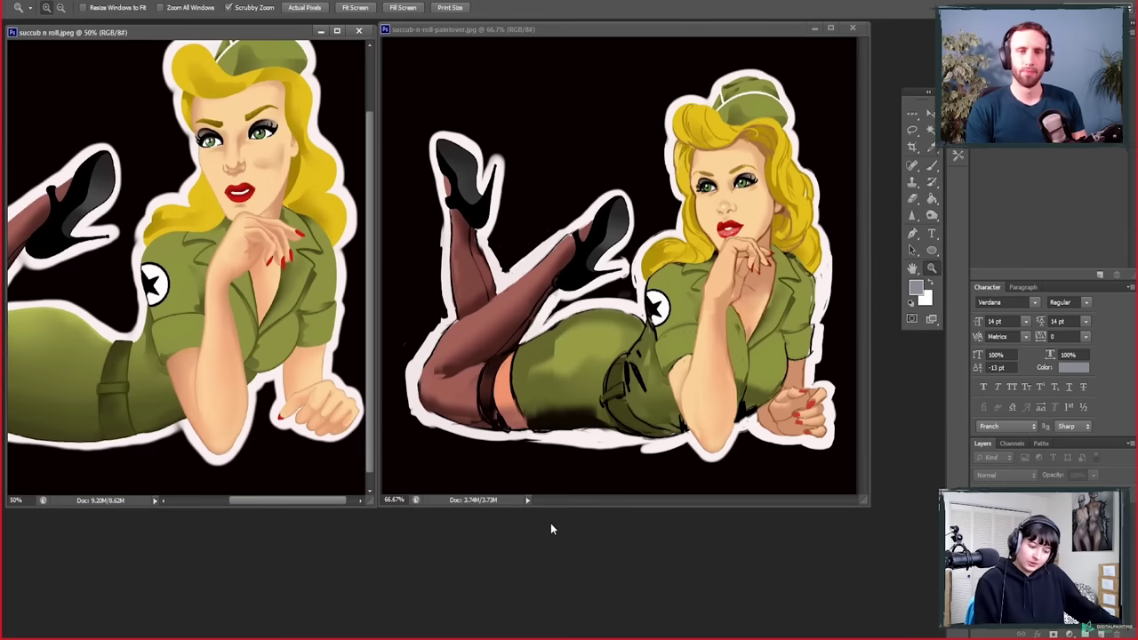
pyautogui.scroll(2, 289, 401)
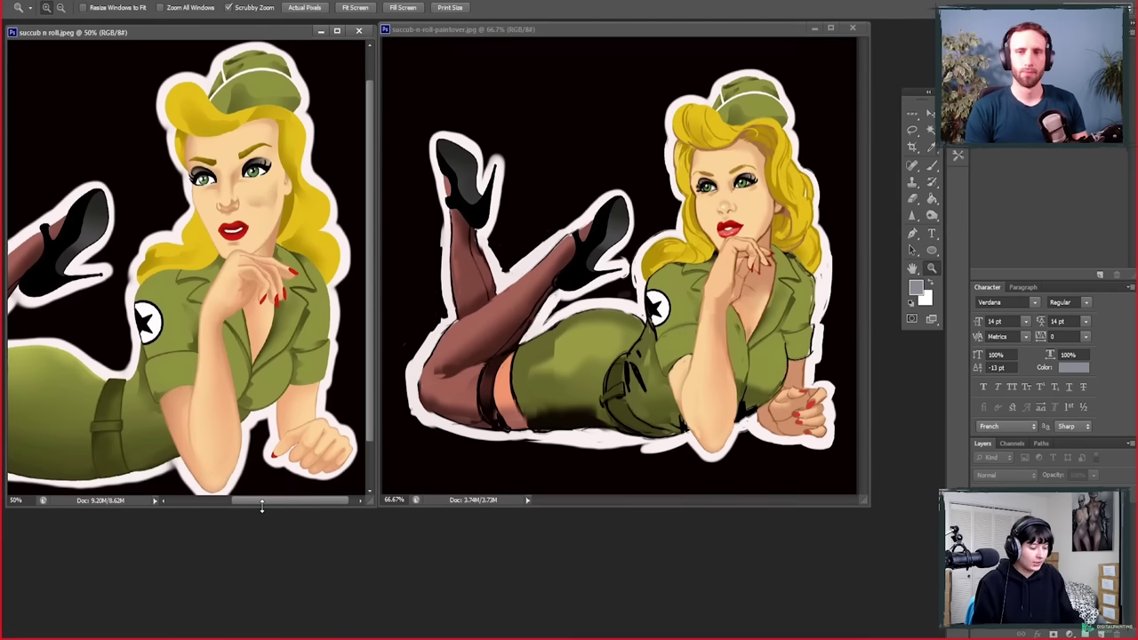
# Step: Enlarge the original to 66.7%, add a new layer and mark the cheek's lower edge and outer contour in red
pyautogui.click(272, 217)
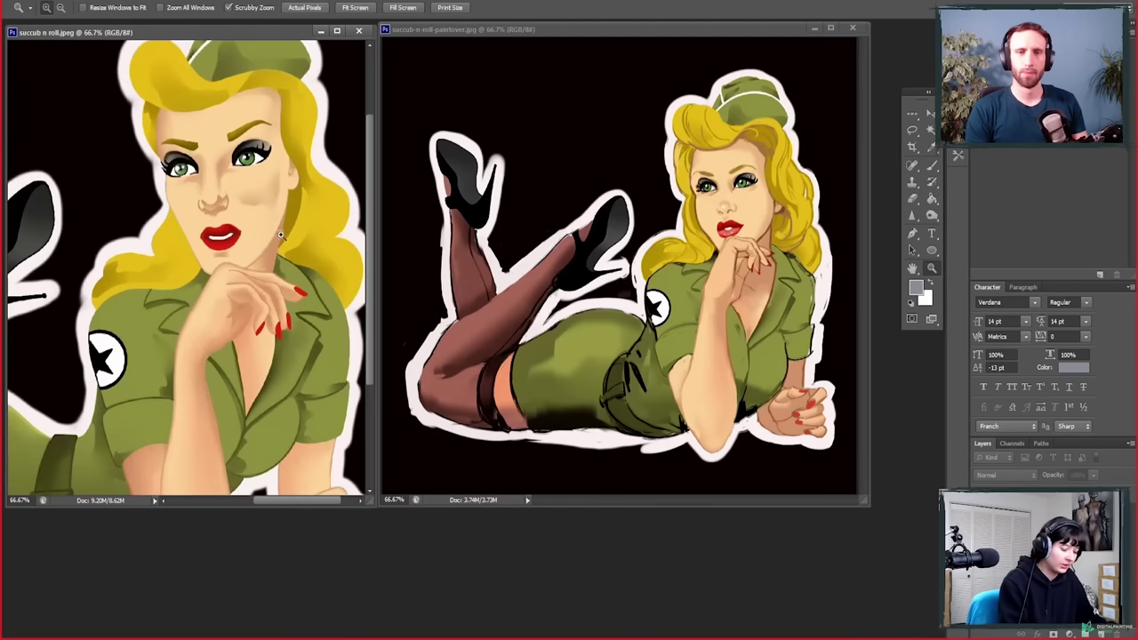
pyautogui.click(1101, 633)
pyautogui.press('b')
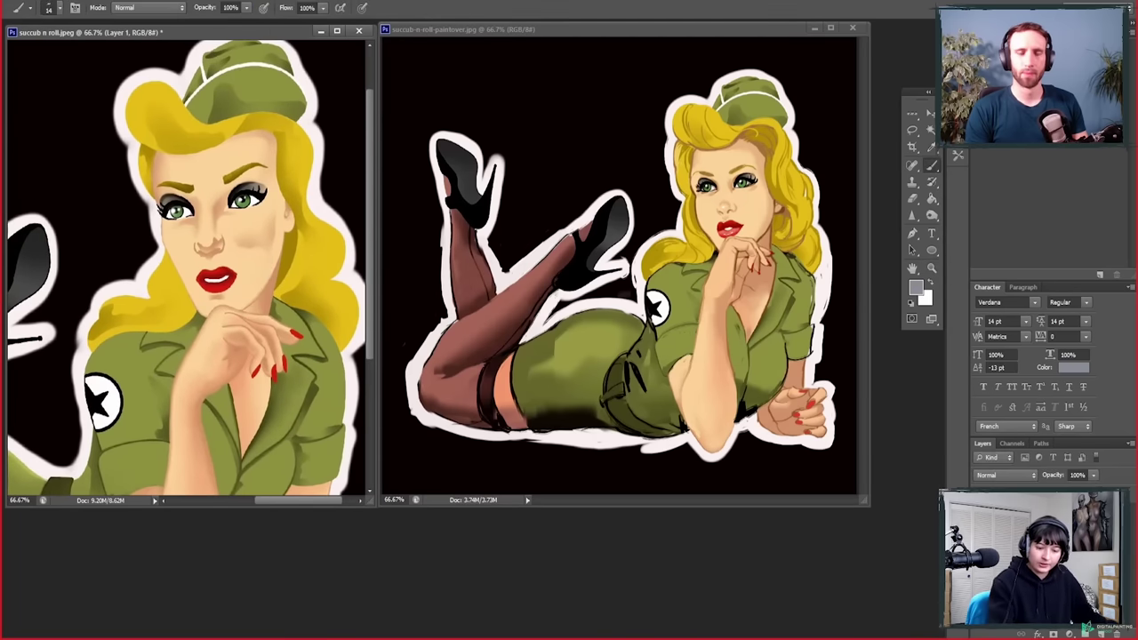
pyautogui.moveTo(256, 252); pyautogui.dragTo(234, 247)
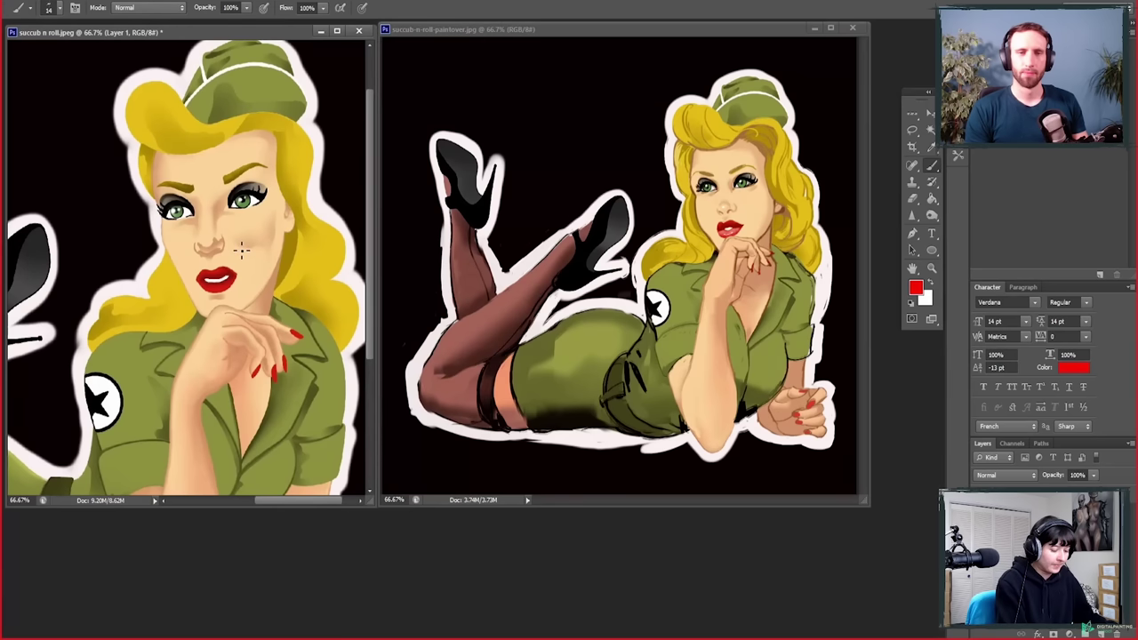
pyautogui.moveTo(276, 208); pyautogui.dragTo(274, 255)
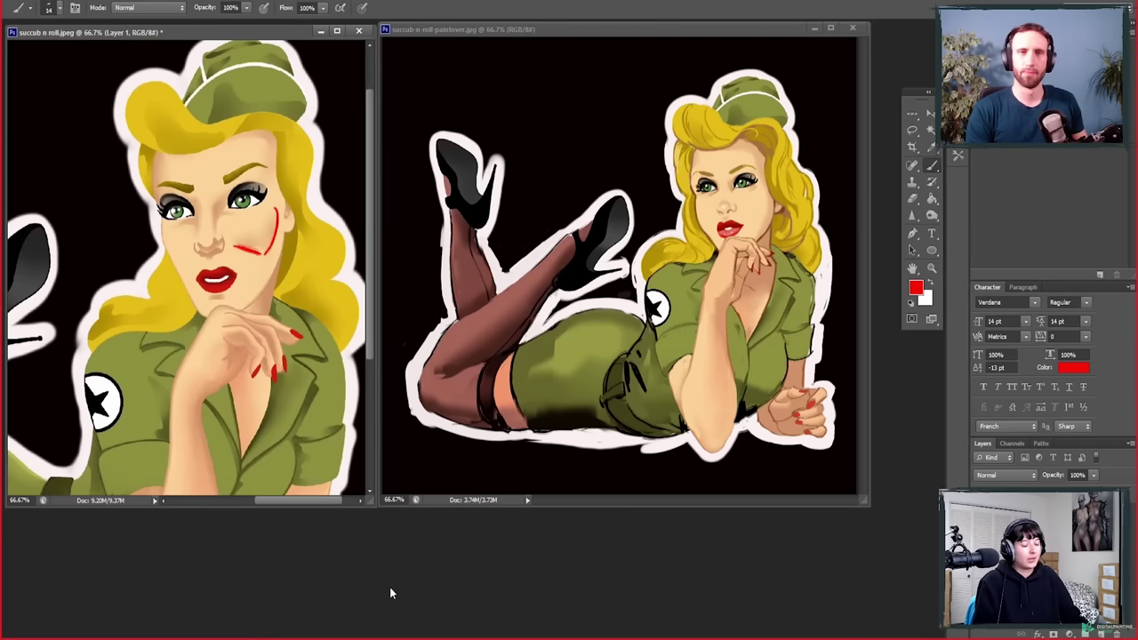
# Step: Erase the red cheek marks from the original painting
pyautogui.press('e')
pyautogui.moveTo(233, 250)
pyautogui.mouseDown()
pyautogui.moveTo(271, 233)
pyautogui.moveTo(277, 209)
pyautogui.mouseUp()
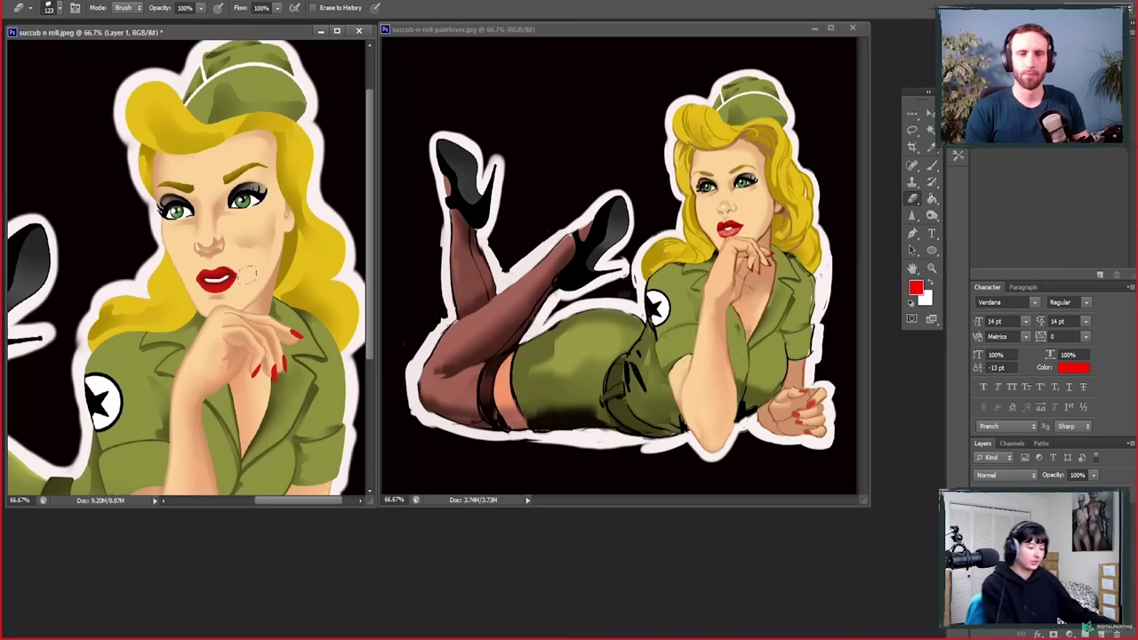
pyautogui.moveTo(246, 274); pyautogui.dragTo(237, 277)
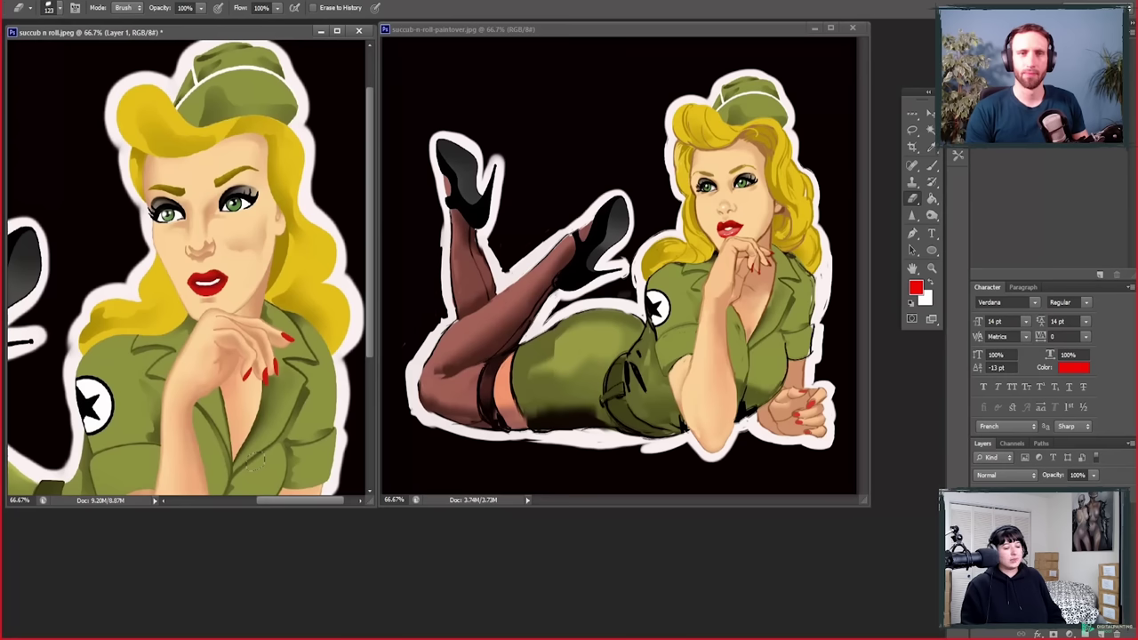
# Step: Enlarge the paintover to 100% around the face and draw red marks beneath both eyes
pyautogui.click(755, 203)
pyautogui.click(931, 268)
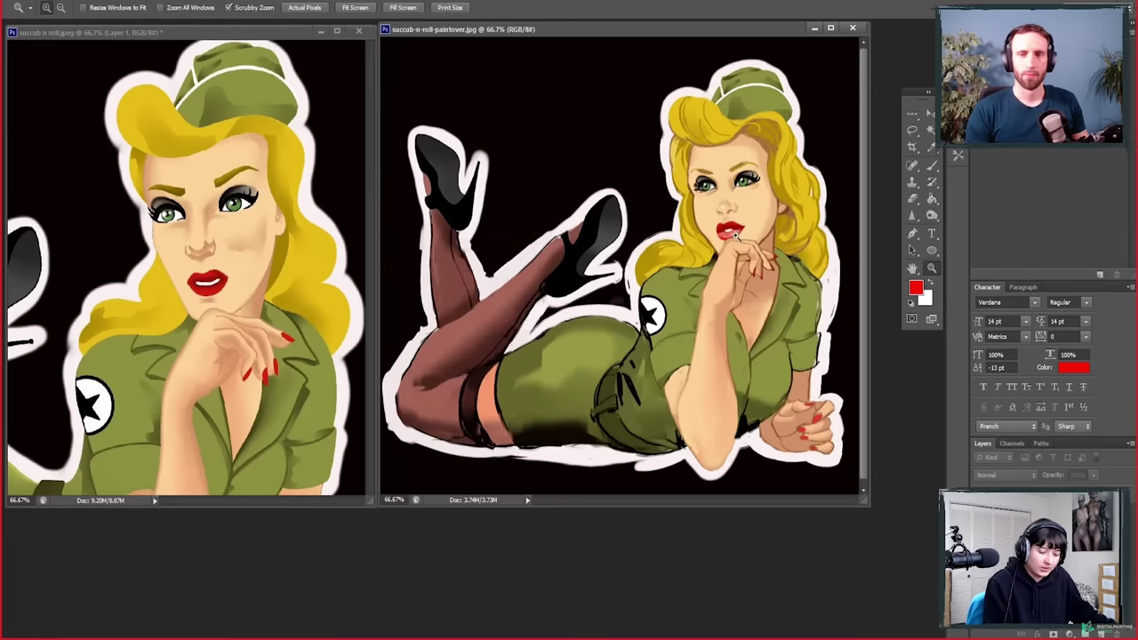
pyautogui.click(734, 208)
pyautogui.moveTo(707, 468); pyautogui.dragTo(640, 431)
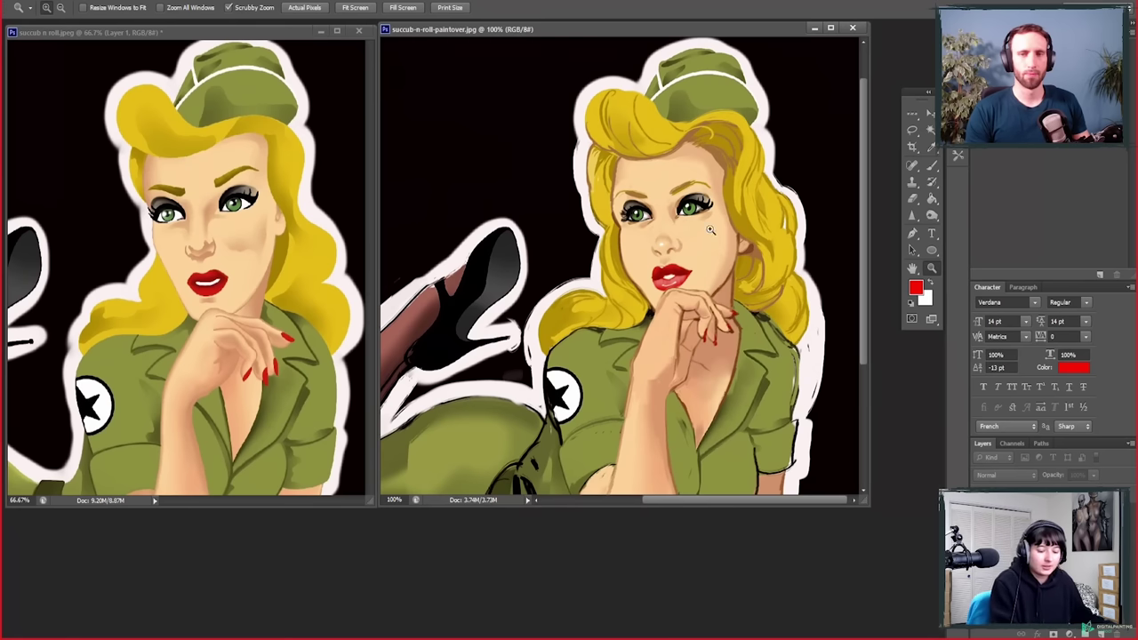
pyautogui.scroll(1, 711, 229)
pyautogui.press('b')
pyautogui.moveTo(712, 215); pyautogui.dragTo(633, 235)
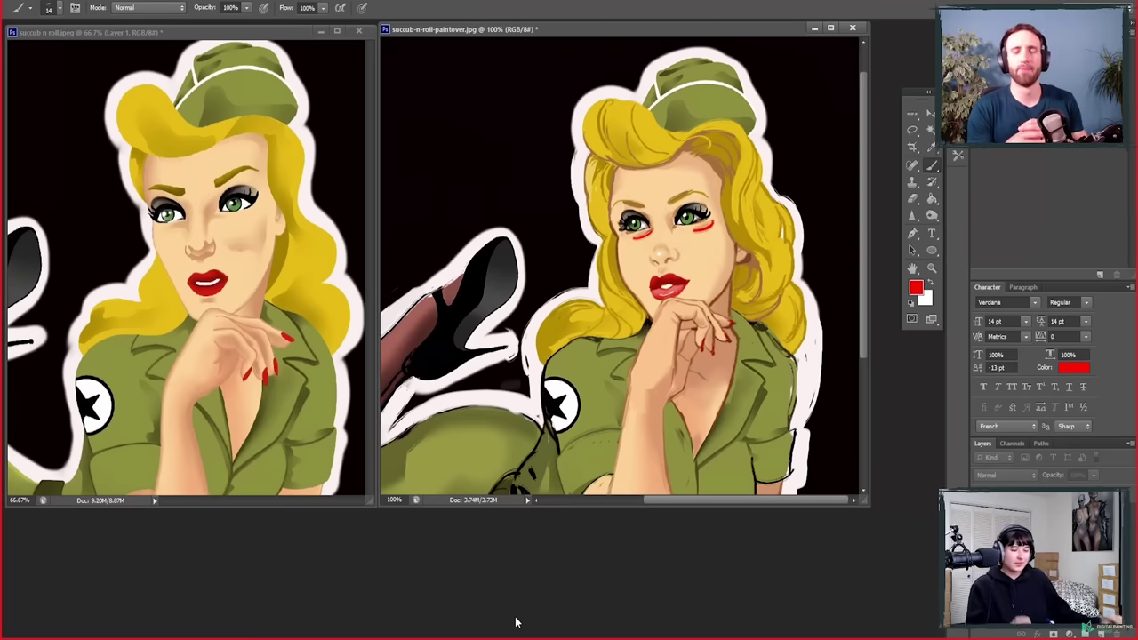
# Step: Erase the red marks beneath both eyes in the paintover
pyautogui.press('e')
pyautogui.moveTo(649, 215); pyautogui.dragTo(711, 223)
pyautogui.hotkey('ctrl', 'z')
pyautogui.moveTo(629, 233); pyautogui.dragTo(724, 225)
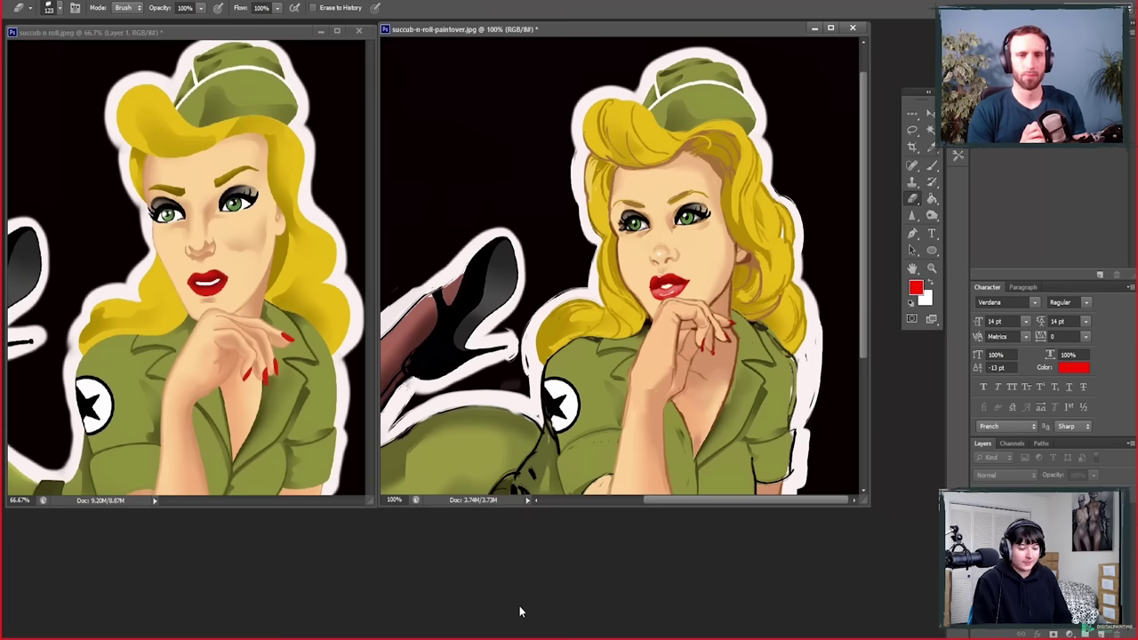
# Step: Circle both sides of the original's nose bridge in red, and erase these marks
pyautogui.press('b')
pyautogui.click(214, 206)
pyautogui.moveTo(213, 206)
pyautogui.mouseDown()
pyautogui.moveTo(202, 195)
pyautogui.moveTo(206, 236)
pyautogui.moveTo(192, 214)
pyautogui.moveTo(181, 224)
pyautogui.moveTo(192, 240)
pyautogui.mouseUp()
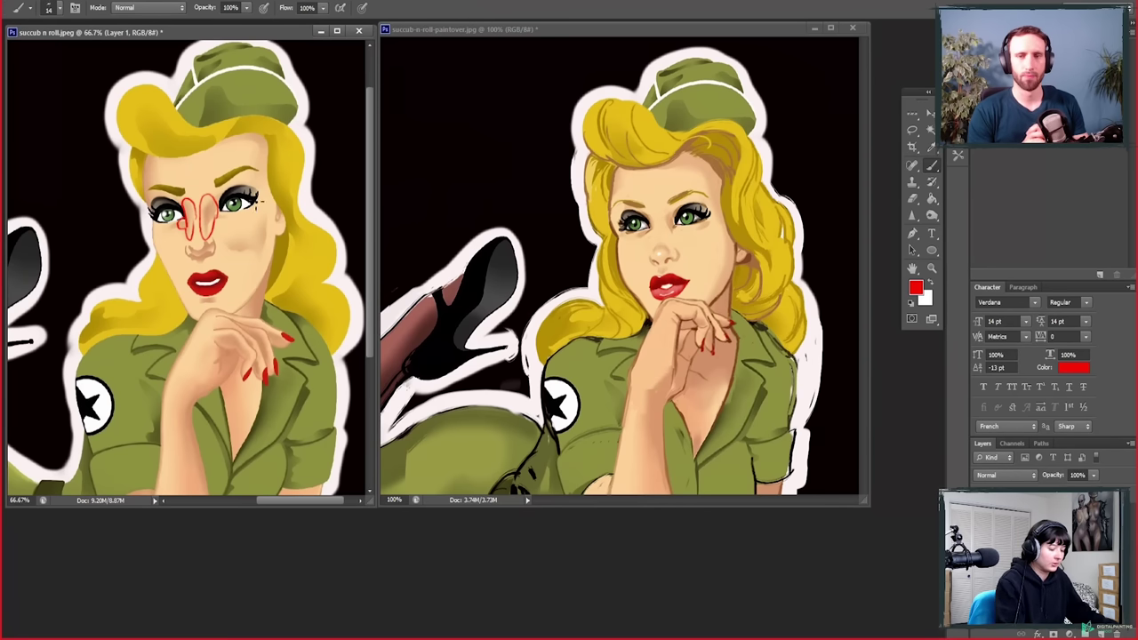
pyautogui.press('e')
pyautogui.moveTo(191, 196)
pyautogui.mouseDown()
pyautogui.moveTo(210, 233)
pyautogui.moveTo(177, 223)
pyautogui.moveTo(212, 240)
pyautogui.moveTo(198, 257)
pyautogui.moveTo(222, 254)
pyautogui.mouseUp()
pyautogui.press('b')
pyautogui.press('e')
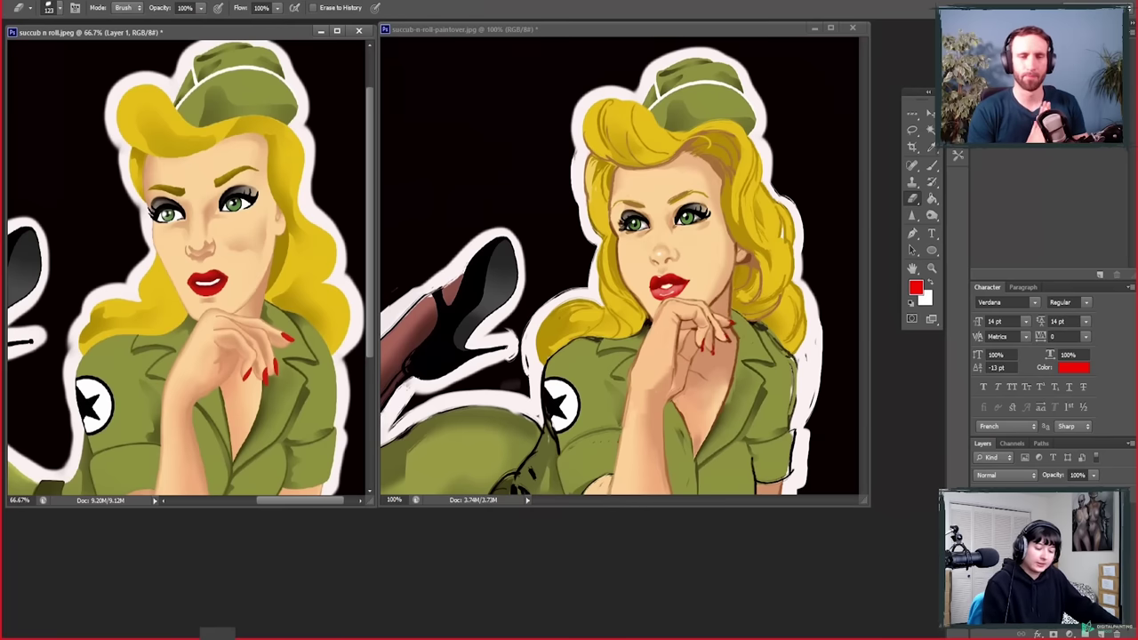
# Step: Outline the nose tip and nostril area in red on the paintover, and undo the strokes
pyautogui.press('b')
pyautogui.click(673, 267)
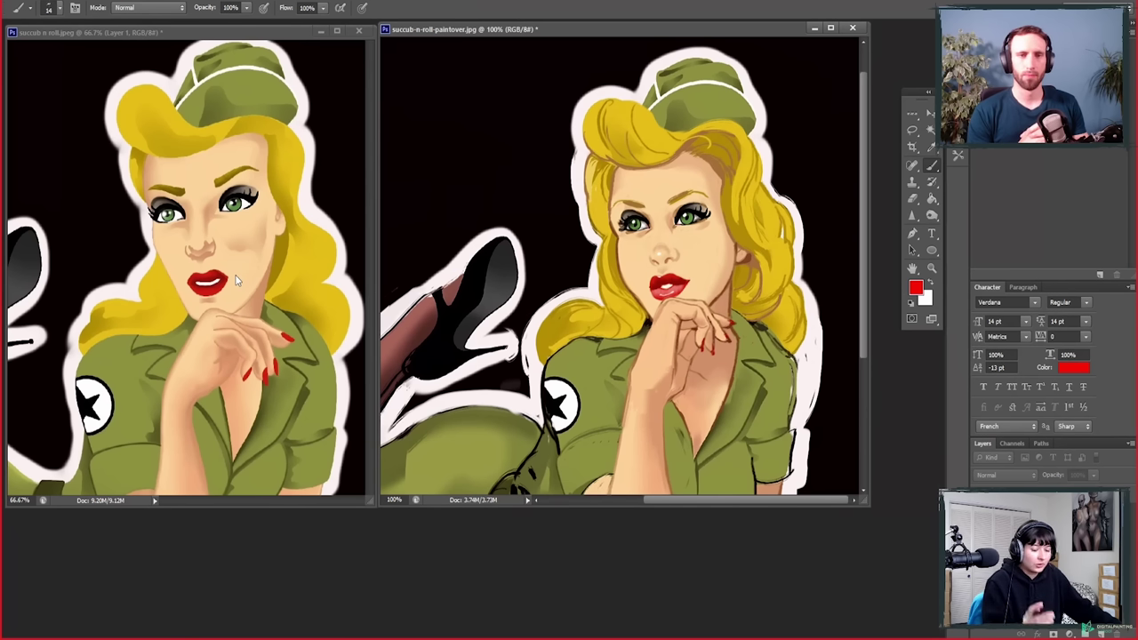
pyautogui.moveTo(667, 248)
pyautogui.mouseDown()
pyautogui.moveTo(658, 263)
pyautogui.moveTo(672, 263)
pyautogui.mouseUp()
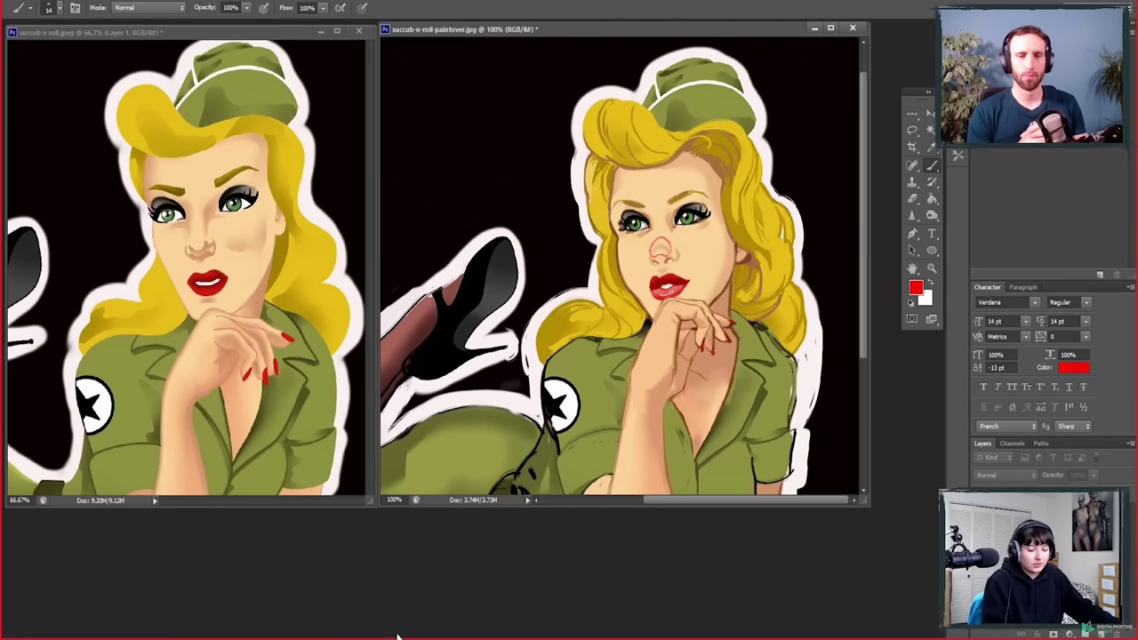
pyautogui.hotkey('ctrl', 'z')
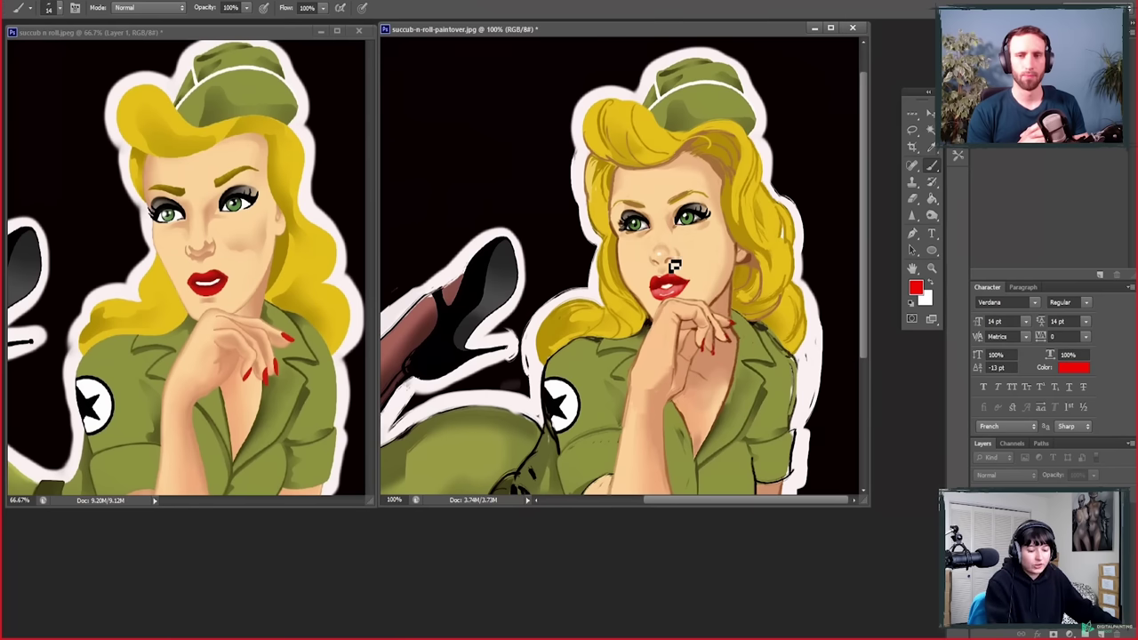
pyautogui.moveTo(669, 250); pyautogui.dragTo(654, 243)
pyautogui.hotkey('ctrl', 'z')
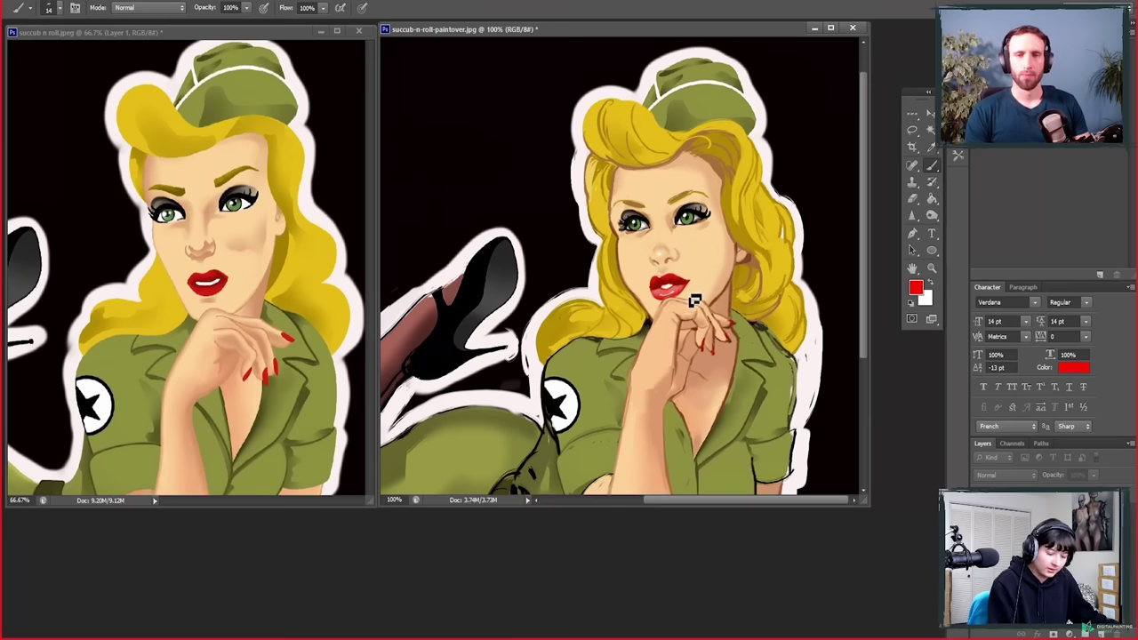
# Step: Mark the lip contour in red on the paintover and the original, and undo the original's lip strokes
pyautogui.moveTo(681, 279); pyautogui.dragTo(699, 275)
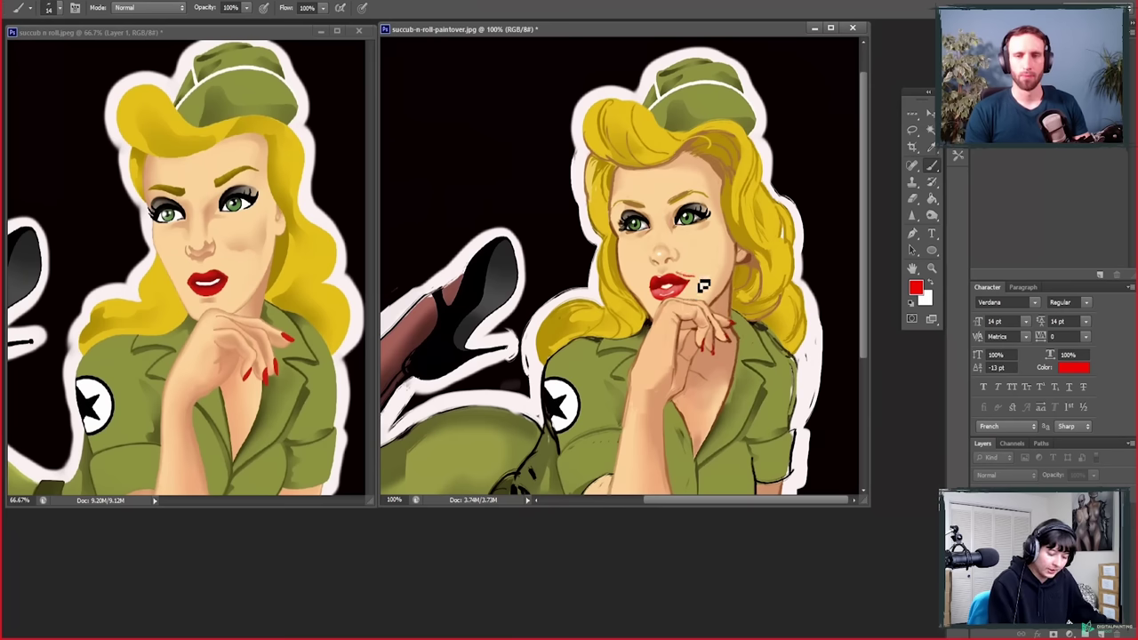
pyautogui.click(230, 274)
pyautogui.moveTo(218, 263)
pyautogui.mouseDown()
pyautogui.moveTo(220, 279)
pyautogui.moveTo(201, 279)
pyautogui.moveTo(235, 279)
pyautogui.moveTo(208, 270)
pyautogui.moveTo(178, 286)
pyautogui.moveTo(216, 299)
pyautogui.moveTo(228, 283)
pyautogui.mouseUp()
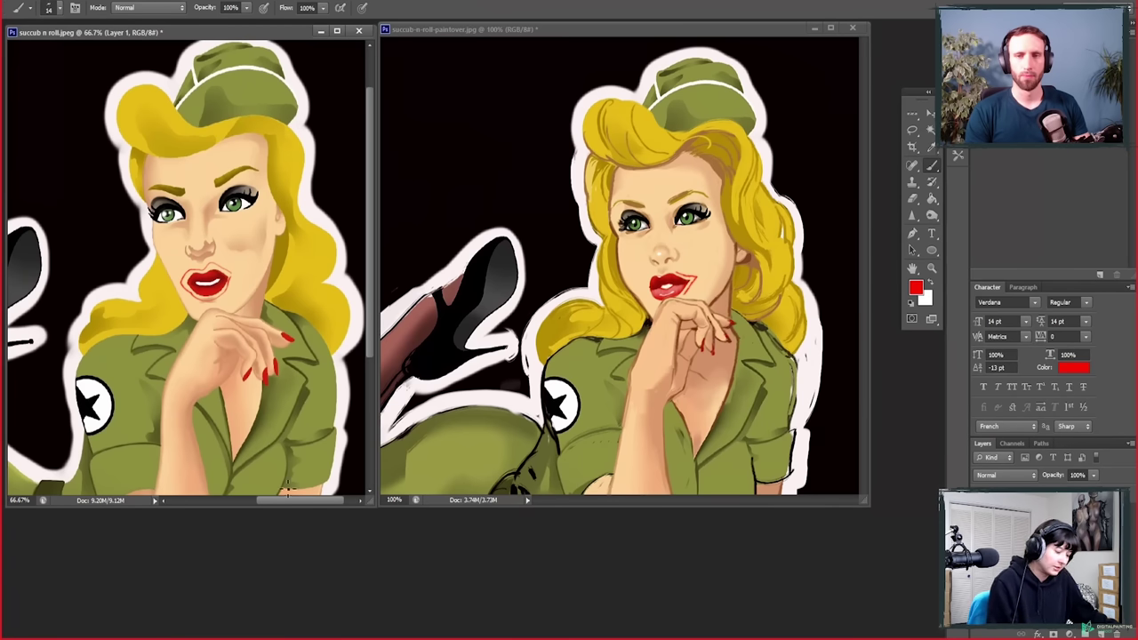
pyautogui.hotkey('ctrl', 'alt', 'z')
pyautogui.hotkey('ctrl', 'alt', 'z')
pyautogui.hotkey('ctrl', 'alt', 'z')
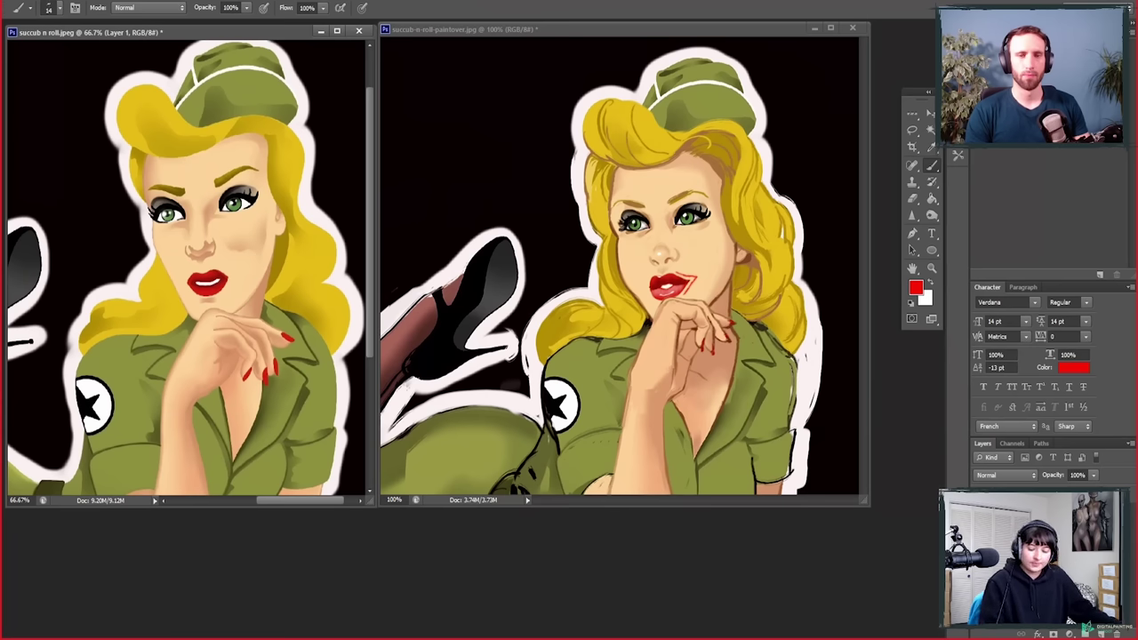
# Step: Set the brush size to 249 px and cover the original's face around the mouth in red on a new layer
pyautogui.rightClick(267, 278)
pyautogui.click(333, 388)
pyautogui.press('Return')
pyautogui.moveTo(152, 221)
pyautogui.mouseDown()
pyautogui.moveTo(277, 214)
pyautogui.moveTo(98, 236)
pyautogui.moveTo(102, 365)
pyautogui.moveTo(285, 356)
pyautogui.moveTo(293, 209)
pyautogui.mouseUp()
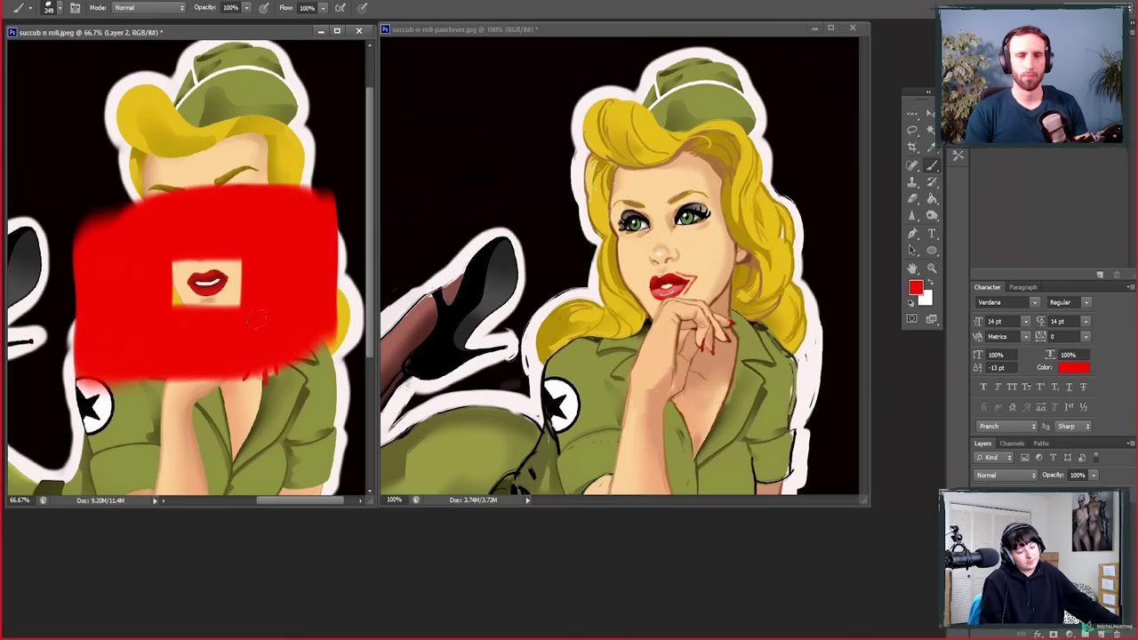
# Step: Undo the red block-out around the original's mouth and the red lip marks on the paintover
pyautogui.hotkey('ctrl', 'alt', 'z')
pyautogui.hotkey('ctrl', 'alt', 'z')
pyautogui.hotkey('ctrl', 'alt', 'z')
pyautogui.hotkey('ctrl', 'alt', 'z')
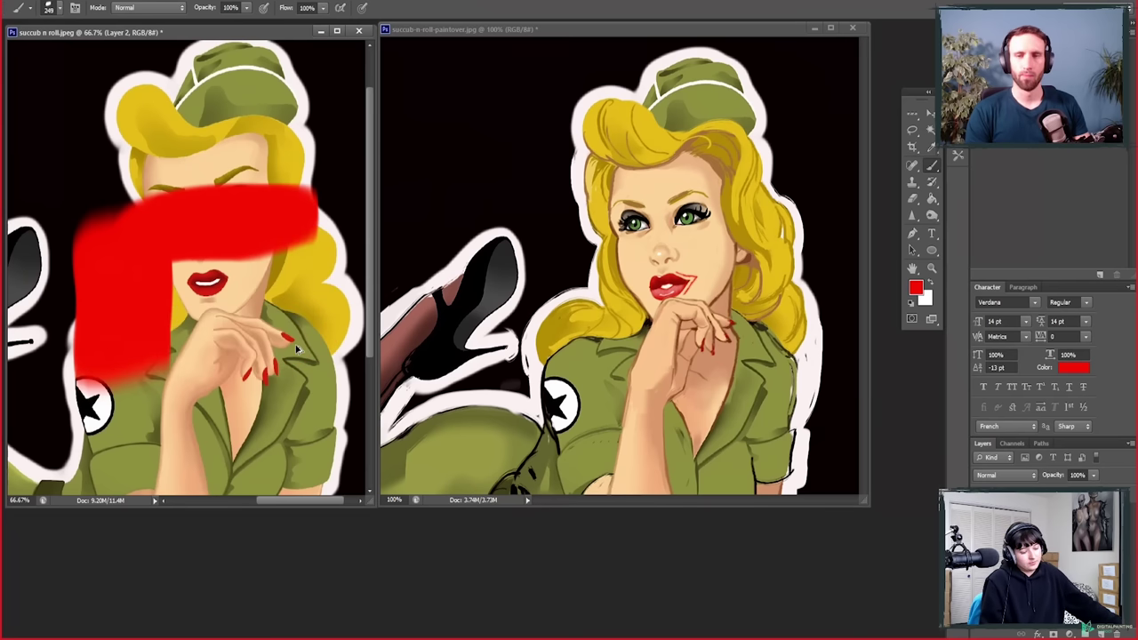
pyautogui.click(703, 290)
pyautogui.hotkey('ctrl', 'alt', 'z')
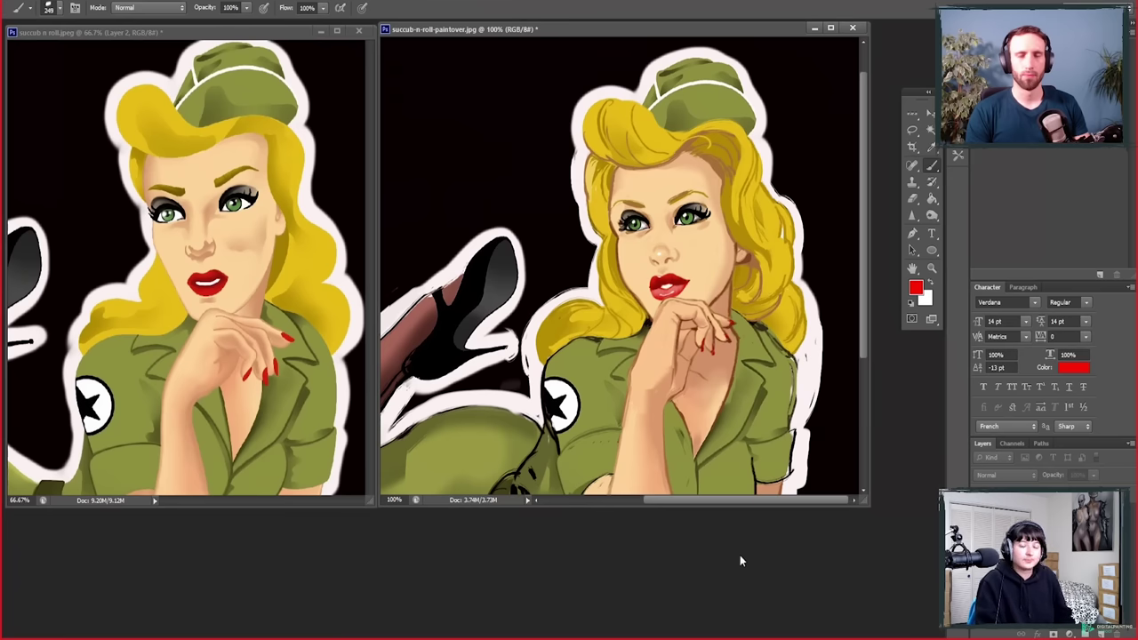
# Step: Set the brush size to 24 px, trace the original's hairline and skull arc in red, and erase the skull arc
pyautogui.moveTo(611, 454)
pyautogui.mouseDown()
pyautogui.moveTo(565, 429)
pyautogui.moveTo(515, 500)
pyautogui.mouseUp()
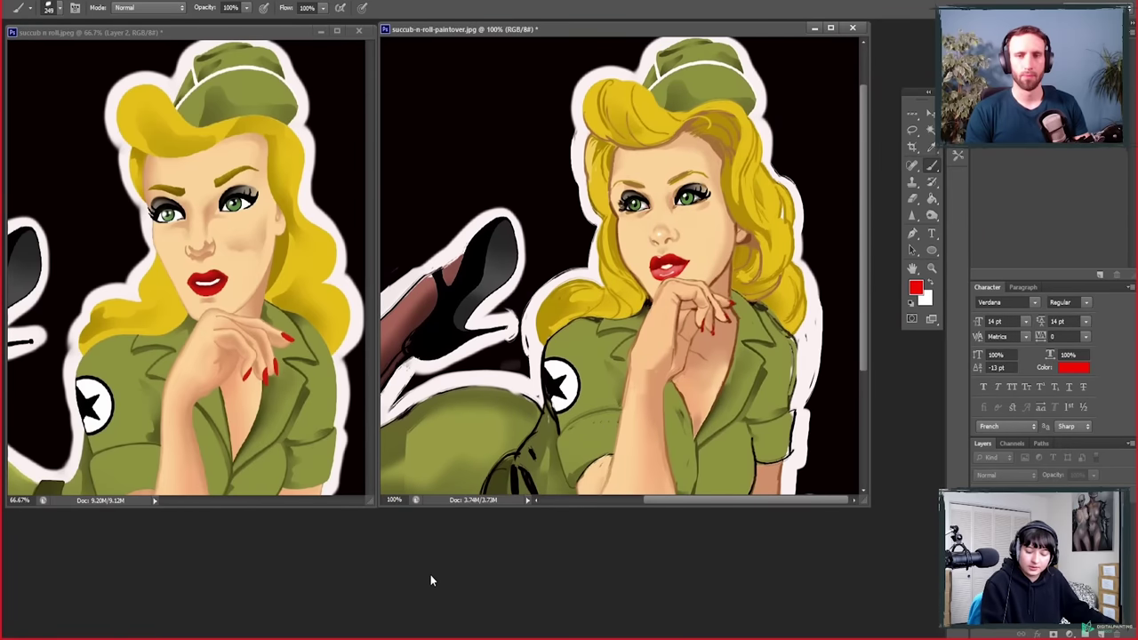
pyautogui.hotkey('ctrl', 'Tab')
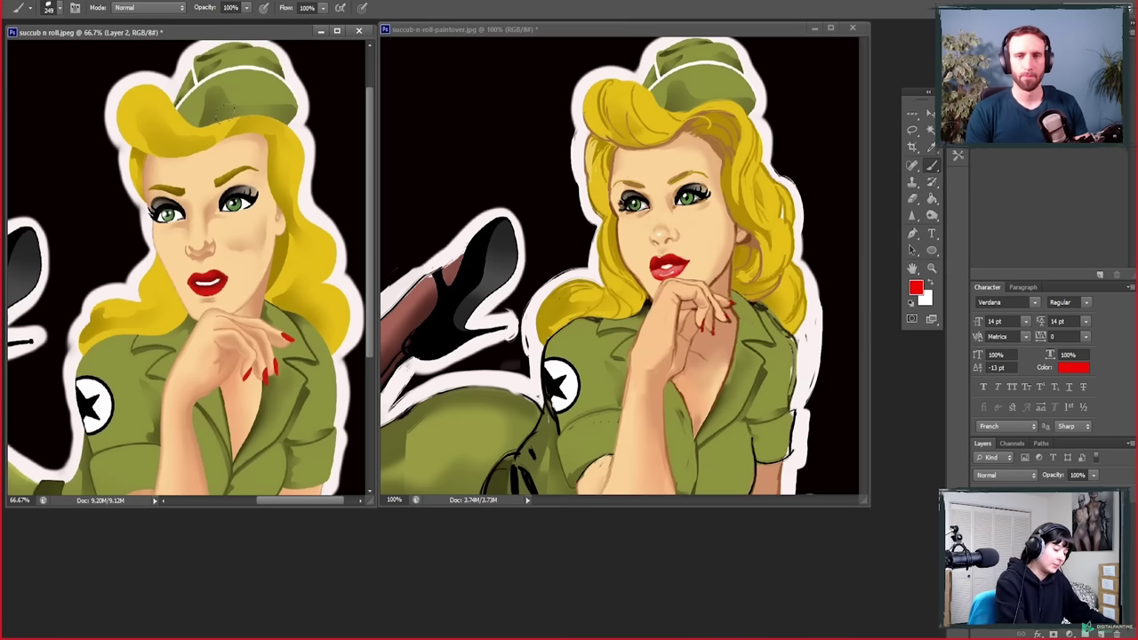
pyautogui.rightClick(272, 137)
pyautogui.click(404, 247)
pyautogui.click(251, 140)
pyautogui.moveTo(251, 140); pyautogui.dragTo(270, 183)
pyautogui.moveTo(159, 149)
pyautogui.mouseDown()
pyautogui.moveTo(152, 214)
pyautogui.moveTo(157, 154)
pyautogui.moveTo(176, 115)
pyautogui.moveTo(215, 90)
pyautogui.moveTo(280, 105)
pyautogui.moveTo(298, 129)
pyautogui.moveTo(303, 206)
pyautogui.mouseUp()
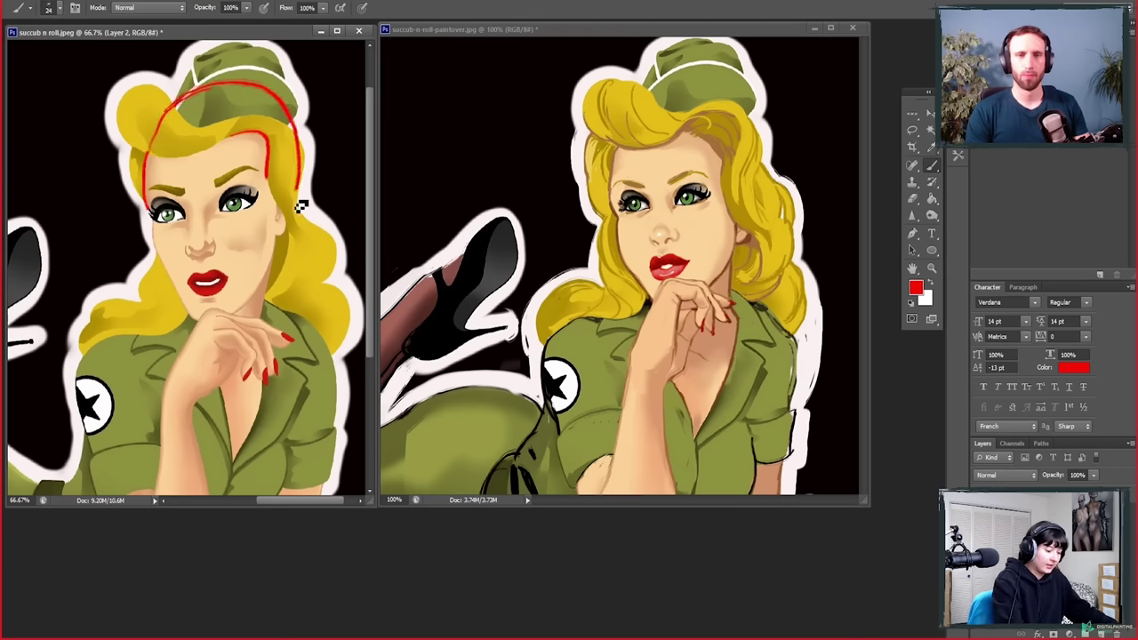
pyautogui.press('e')
pyautogui.moveTo(283, 100)
pyautogui.mouseDown()
pyautogui.moveTo(299, 210)
pyautogui.moveTo(249, 84)
pyautogui.moveTo(158, 142)
pyautogui.mouseUp()
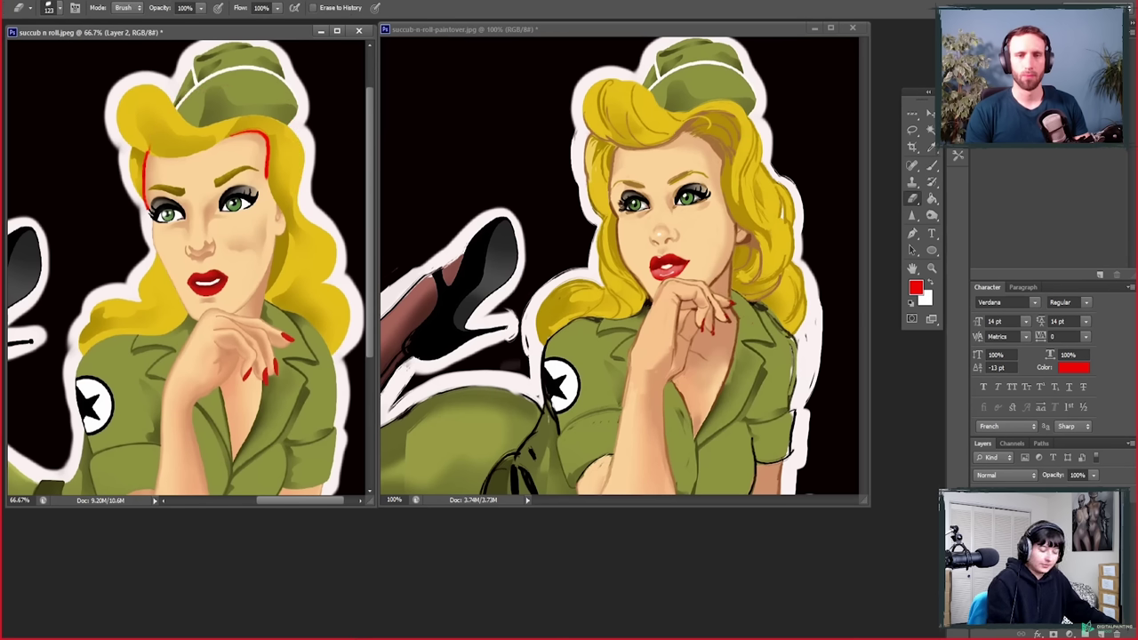
# Step: Retrace the original's far temple line in red and erase all the forehead marks
pyautogui.press('b')
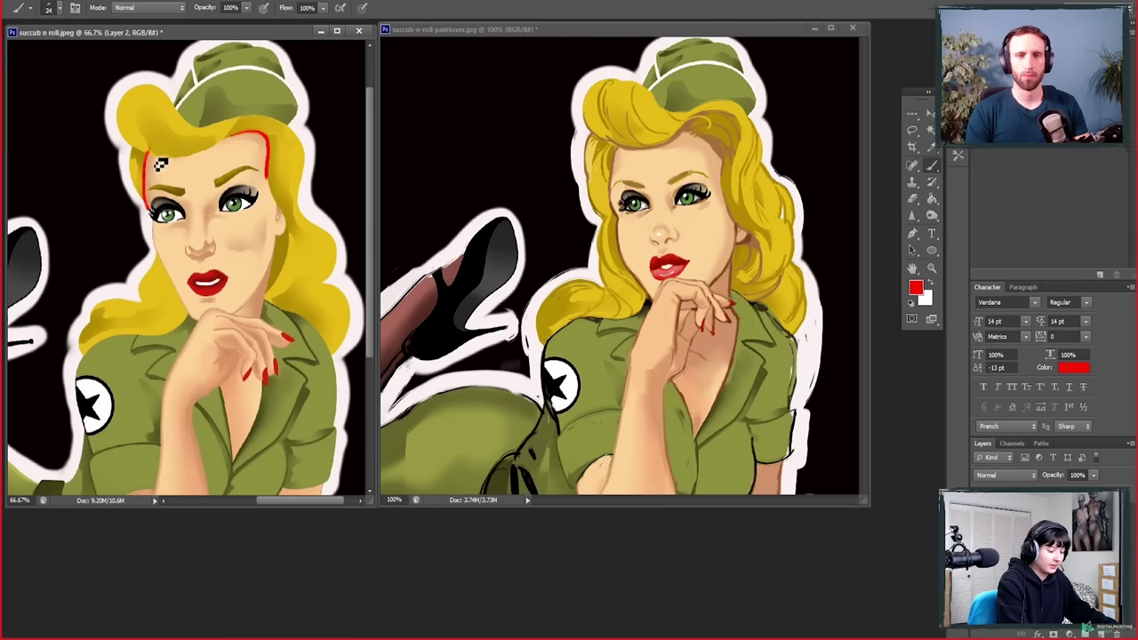
pyautogui.moveTo(151, 153); pyautogui.dragTo(148, 209)
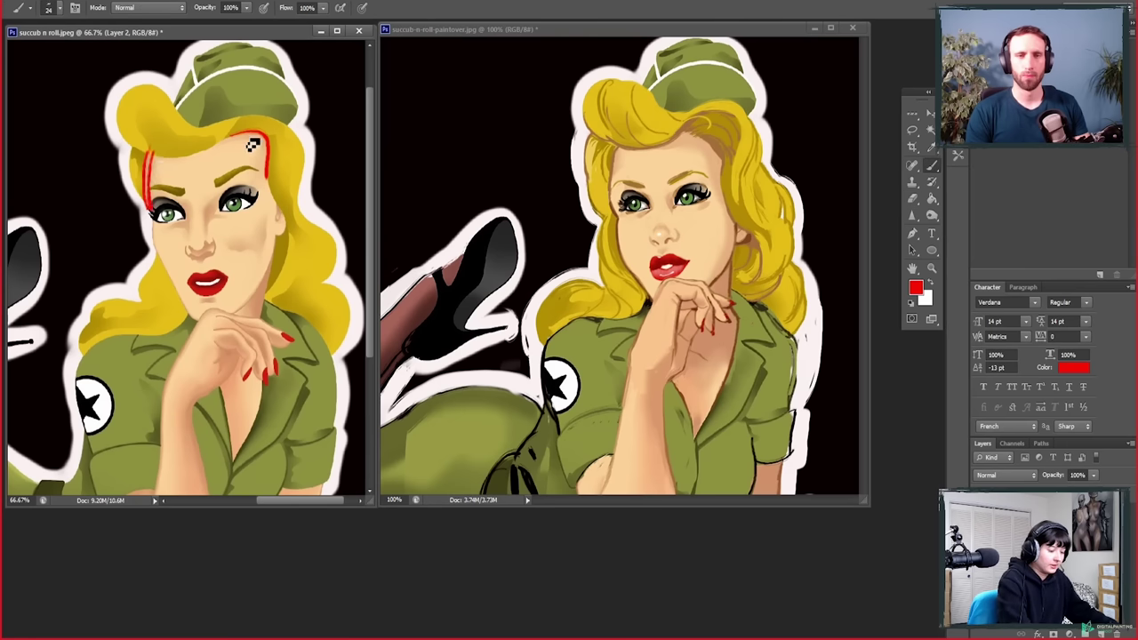
pyautogui.moveTo(252, 140)
pyautogui.mouseDown()
pyautogui.moveTo(213, 112)
pyautogui.moveTo(146, 177)
pyautogui.mouseUp()
pyautogui.press('e')
pyautogui.press('b')
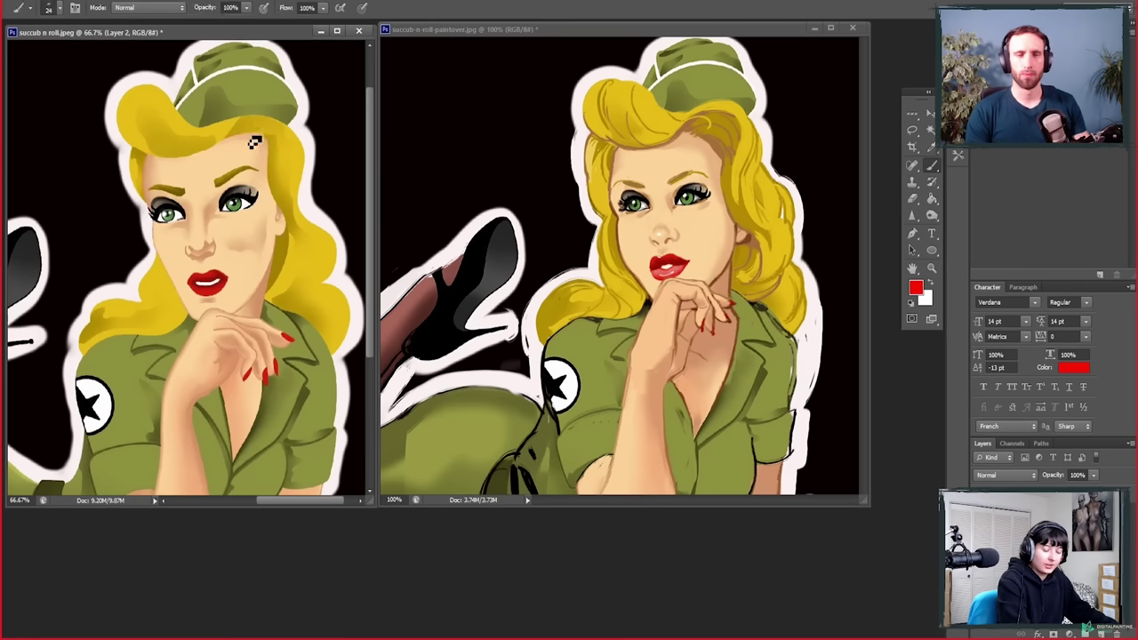
# Step: Trace the original's face outline in red from the hairline and temples down both cheeks to the chin
pyautogui.moveTo(251, 138)
pyautogui.mouseDown()
pyautogui.moveTo(272, 162)
pyautogui.moveTo(261, 151)
pyautogui.moveTo(260, 169)
pyautogui.moveTo(269, 149)
pyautogui.moveTo(273, 199)
pyautogui.mouseUp()
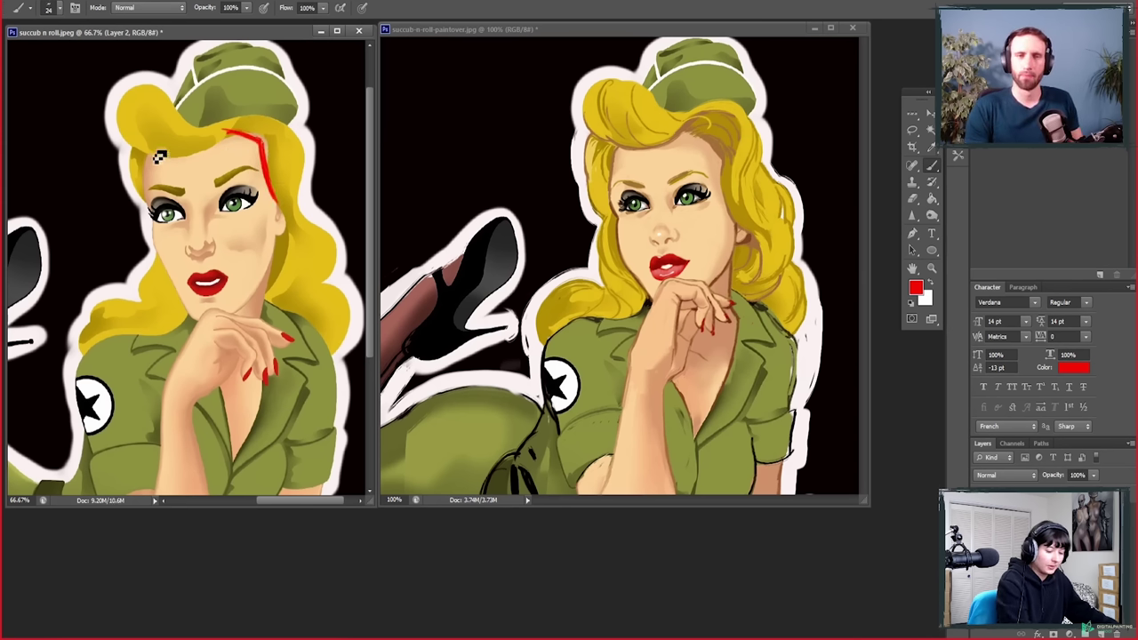
pyautogui.moveTo(148, 152); pyautogui.dragTo(145, 183)
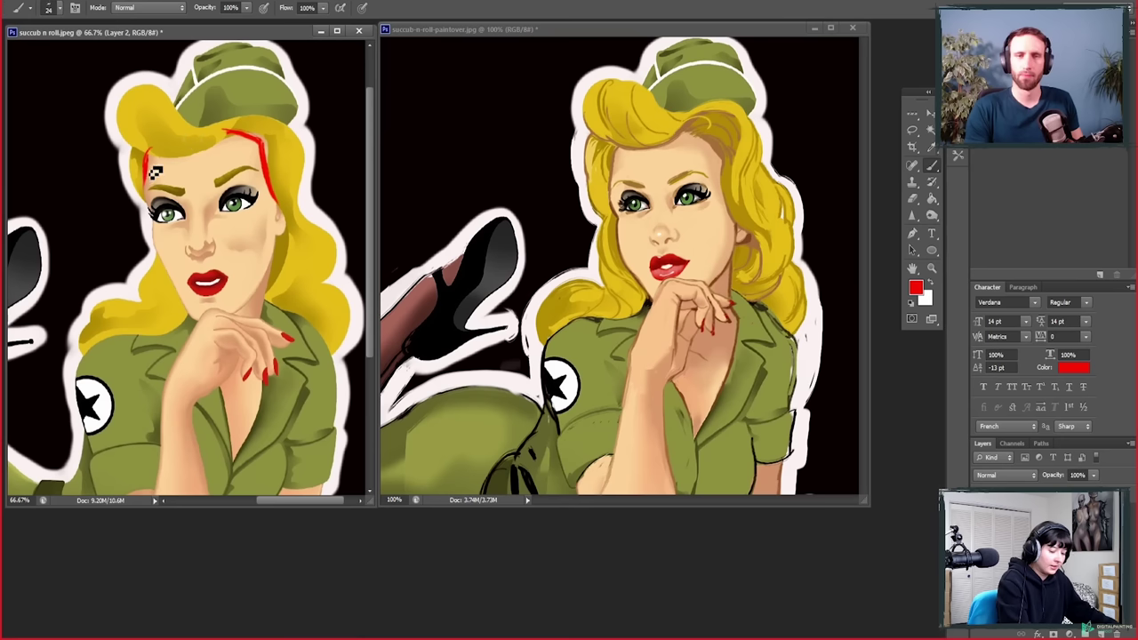
pyautogui.moveTo(151, 189); pyautogui.dragTo(146, 222)
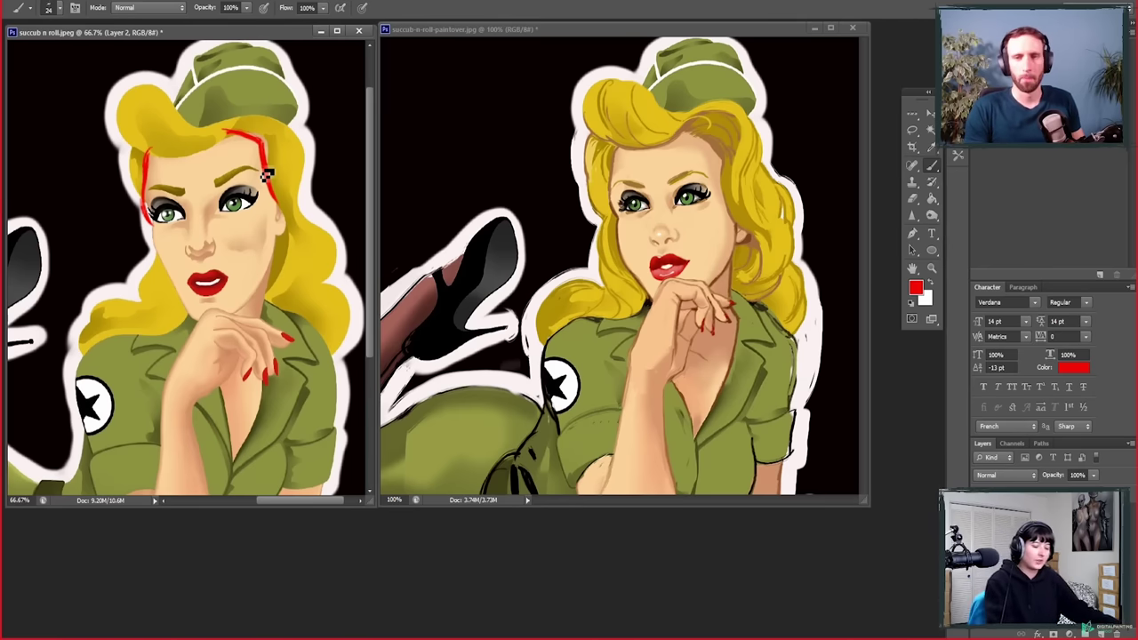
pyautogui.moveTo(158, 238)
pyautogui.mouseDown()
pyautogui.moveTo(182, 308)
pyautogui.moveTo(163, 287)
pyautogui.moveTo(188, 322)
pyautogui.mouseUp()
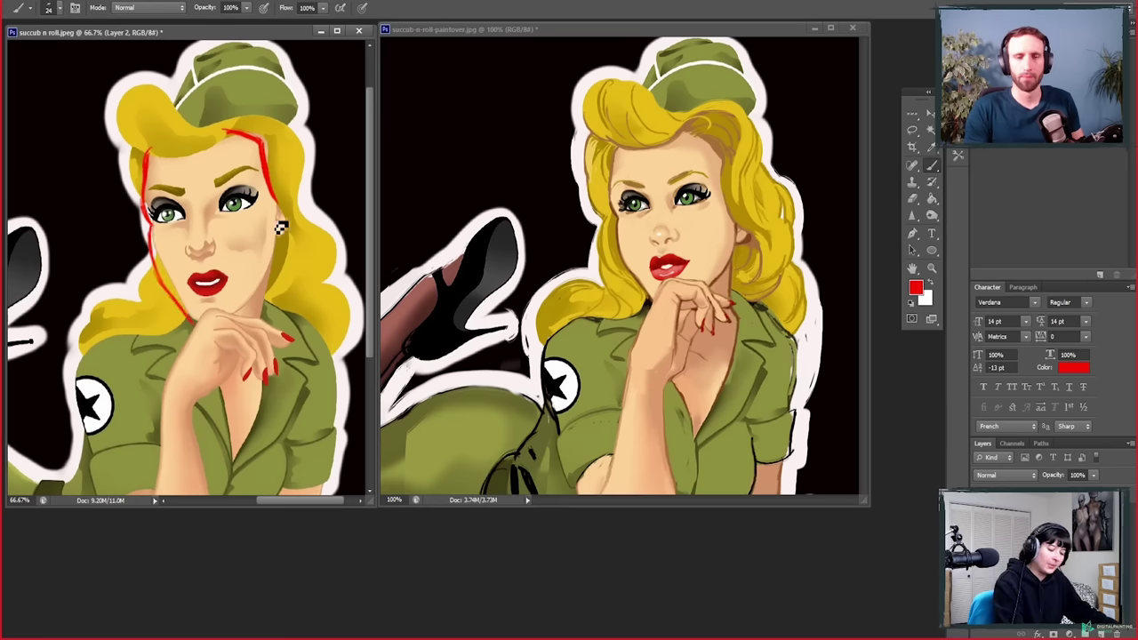
pyautogui.moveTo(275, 217)
pyautogui.mouseDown()
pyautogui.moveTo(280, 267)
pyautogui.moveTo(233, 320)
pyautogui.mouseUp()
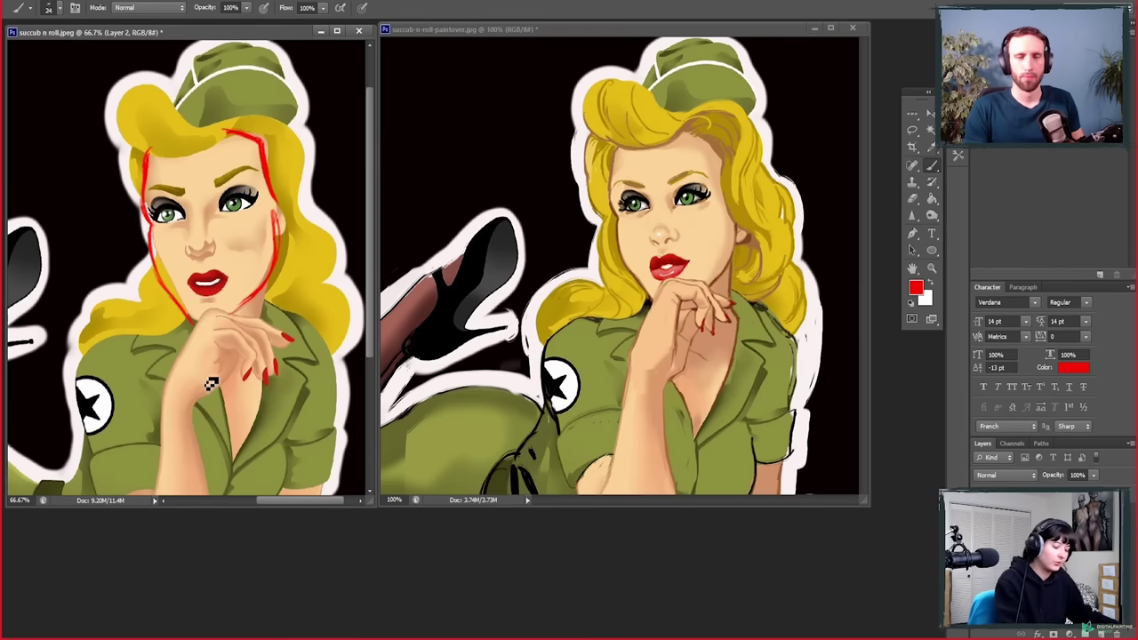
# Step: Erase the red face outline from the original and return to the Brush tool
pyautogui.press('e')
pyautogui.moveTo(274, 211); pyautogui.dragTo(236, 311)
pyautogui.moveTo(151, 217)
pyautogui.mouseDown()
pyautogui.moveTo(191, 327)
pyautogui.moveTo(143, 177)
pyautogui.moveTo(144, 147)
pyautogui.mouseUp()
pyautogui.moveTo(224, 128); pyautogui.dragTo(272, 203)
pyautogui.press('b')
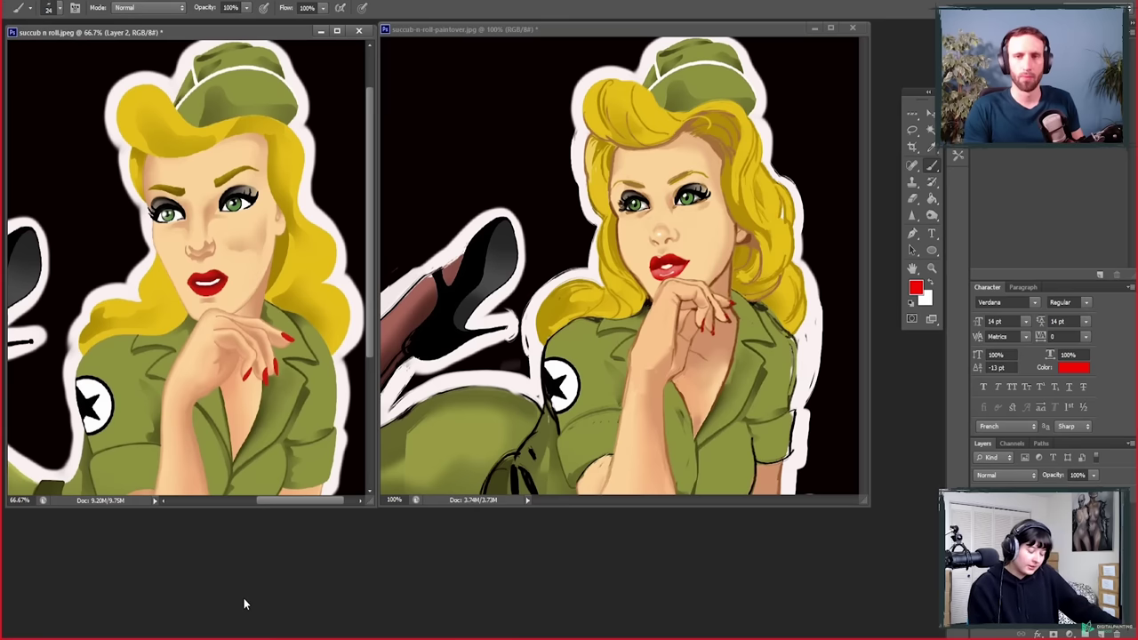
# Step: Draw red marks at the original's hairline, far temple and cheek, and erase them again
pyautogui.moveTo(233, 394); pyautogui.dragTo(255, 417)
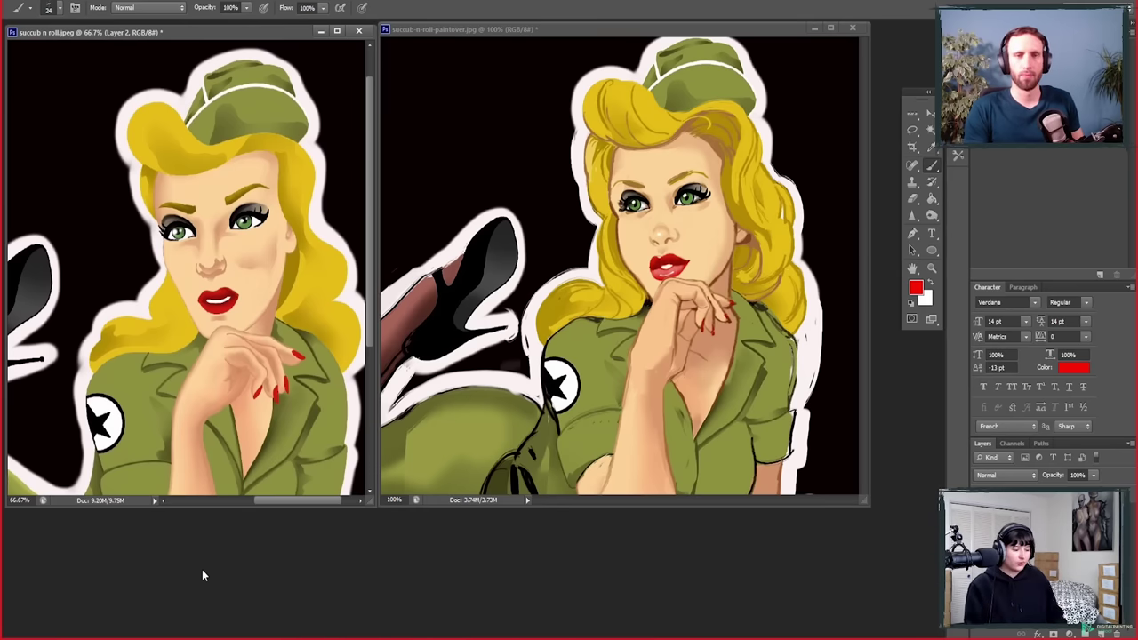
pyautogui.hotkey('ctrl', 'z')
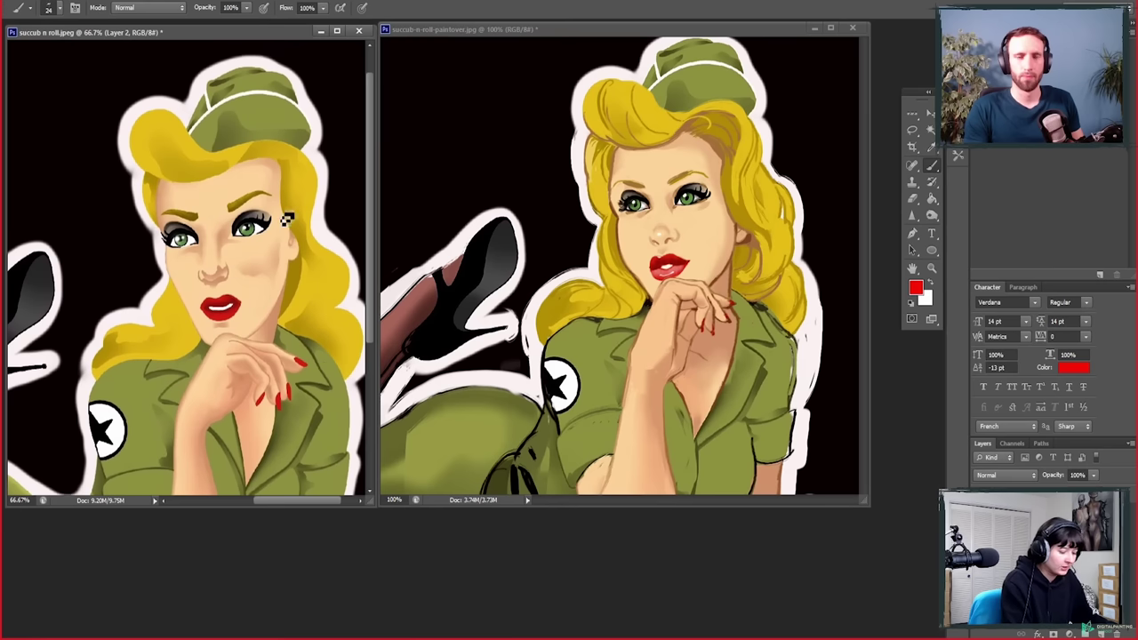
pyautogui.moveTo(244, 172)
pyautogui.mouseDown()
pyautogui.moveTo(226, 163)
pyautogui.moveTo(242, 151)
pyautogui.mouseUp()
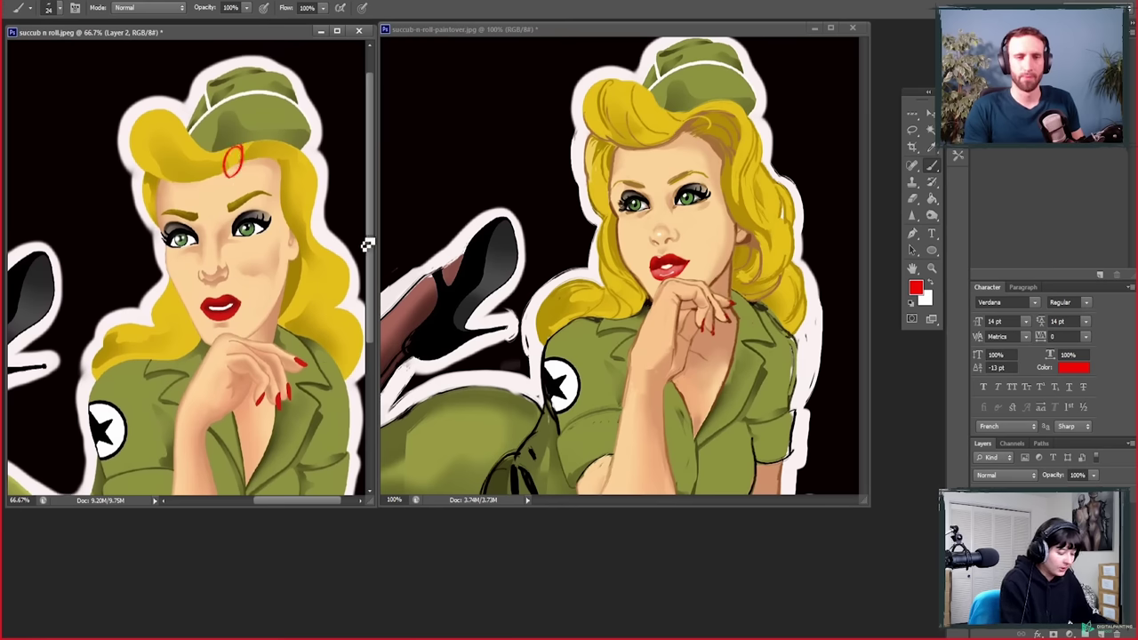
pyautogui.moveTo(185, 298)
pyautogui.mouseDown()
pyautogui.moveTo(190, 336)
pyautogui.moveTo(182, 295)
pyautogui.moveTo(215, 264)
pyautogui.mouseUp()
pyautogui.moveTo(174, 165)
pyautogui.mouseDown()
pyautogui.moveTo(178, 186)
pyautogui.moveTo(162, 171)
pyautogui.moveTo(171, 163)
pyautogui.moveTo(178, 189)
pyautogui.mouseUp()
pyautogui.press('e')
pyautogui.moveTo(187, 284); pyautogui.dragTo(200, 329)
pyautogui.moveTo(238, 151); pyautogui.dragTo(250, 174)
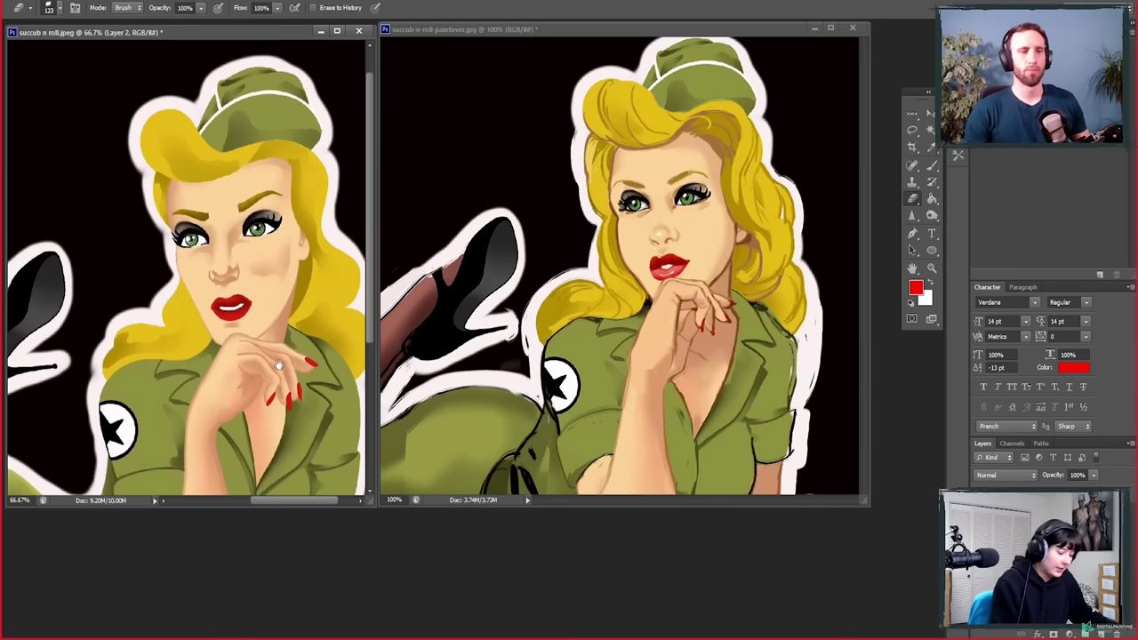
# Step: Draw test strokes over the original's face with the Brush tool and undo them
pyautogui.moveTo(240, 496); pyautogui.dragTo(254, 500)
pyautogui.press('b')
pyautogui.moveTo(285, 416); pyautogui.dragTo(258, 327)
pyautogui.moveTo(223, 257); pyautogui.dragTo(263, 256)
pyautogui.hotkey('ctrl', 'z')
pyautogui.scroll(4, 307, 267)
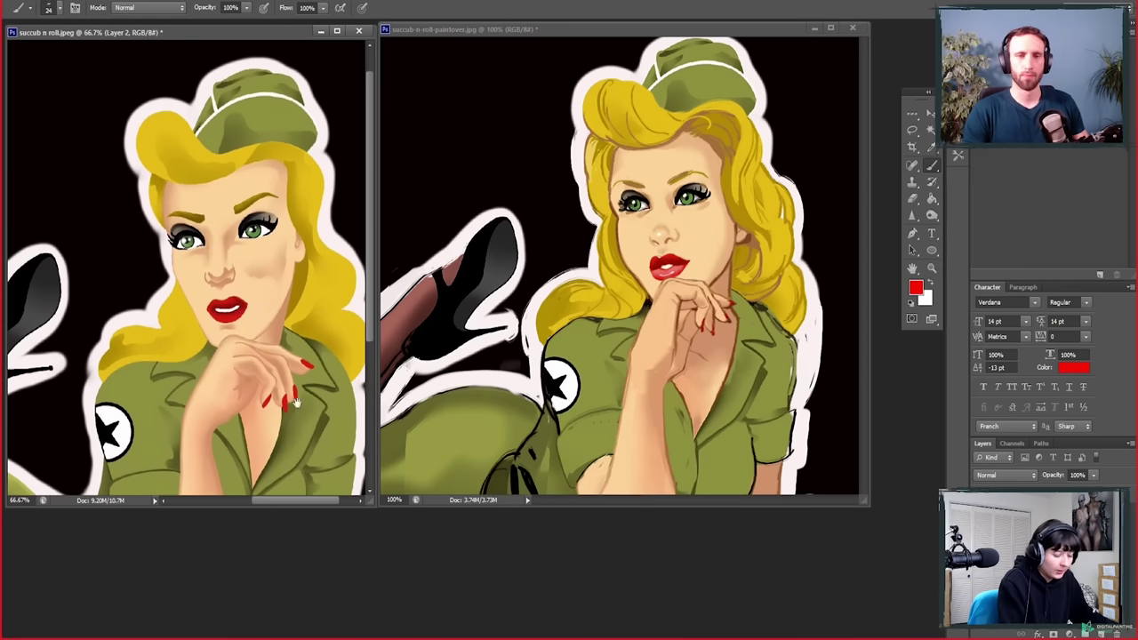
# Step: Erase the red line along the original's near cheek and trace a red hairline arc over the forehead up toward the cap
pyautogui.press('e')
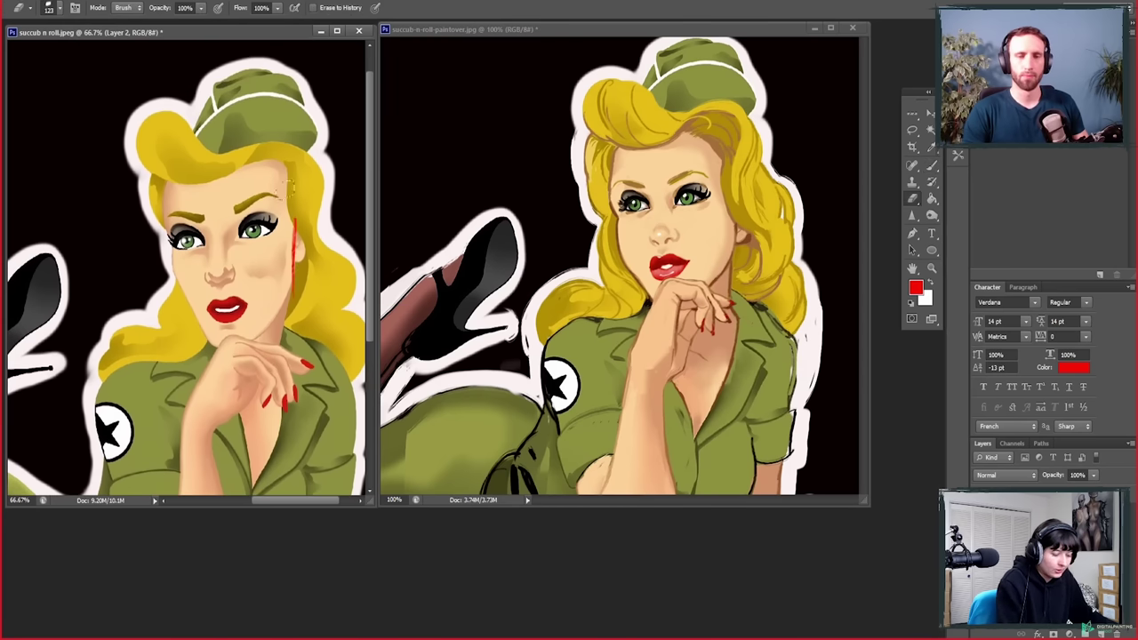
pyautogui.press('b')
pyautogui.moveTo(300, 162)
pyautogui.mouseDown()
pyautogui.moveTo(278, 146)
pyautogui.moveTo(227, 176)
pyautogui.mouseUp()
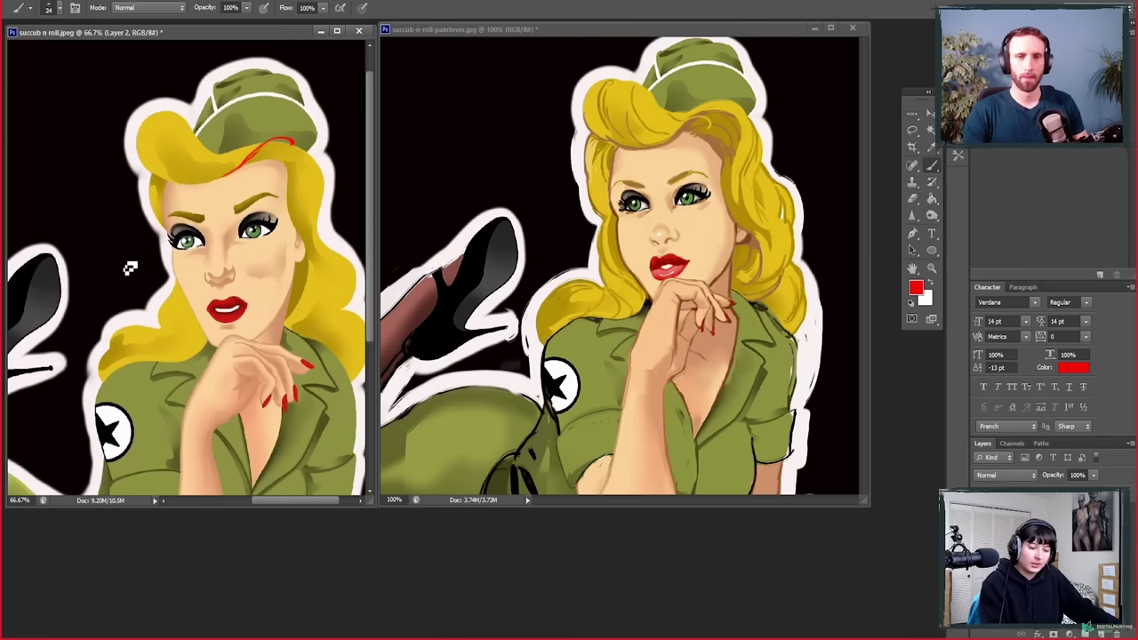
# Step: Trace the paintover's hairline in red, hatch the hair above the near temple, and outline both sides of the face
pyautogui.click(702, 116)
pyautogui.moveTo(662, 148)
pyautogui.mouseDown()
pyautogui.moveTo(725, 111)
pyautogui.moveTo(749, 122)
pyautogui.moveTo(733, 174)
pyautogui.mouseUp()
pyautogui.moveTo(690, 130); pyautogui.dragTo(724, 174)
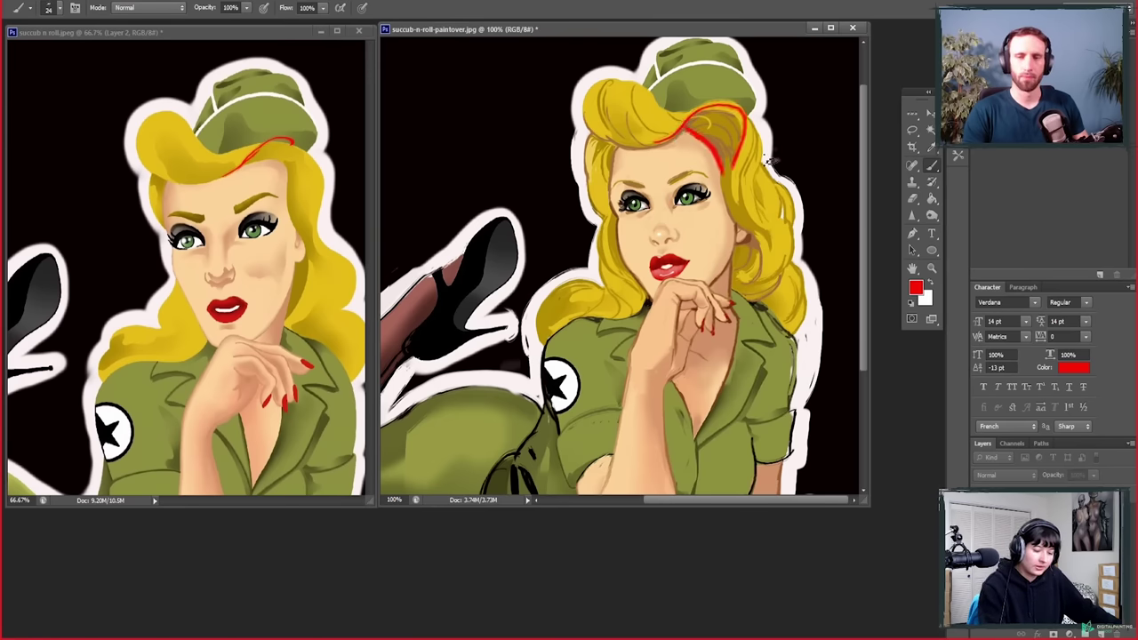
pyautogui.moveTo(707, 114)
pyautogui.mouseDown()
pyautogui.moveTo(716, 144)
pyautogui.moveTo(738, 153)
pyautogui.mouseUp()
pyautogui.moveTo(665, 150)
pyautogui.mouseDown()
pyautogui.moveTo(608, 143)
pyautogui.moveTo(627, 142)
pyautogui.moveTo(613, 175)
pyautogui.moveTo(611, 147)
pyautogui.mouseUp()
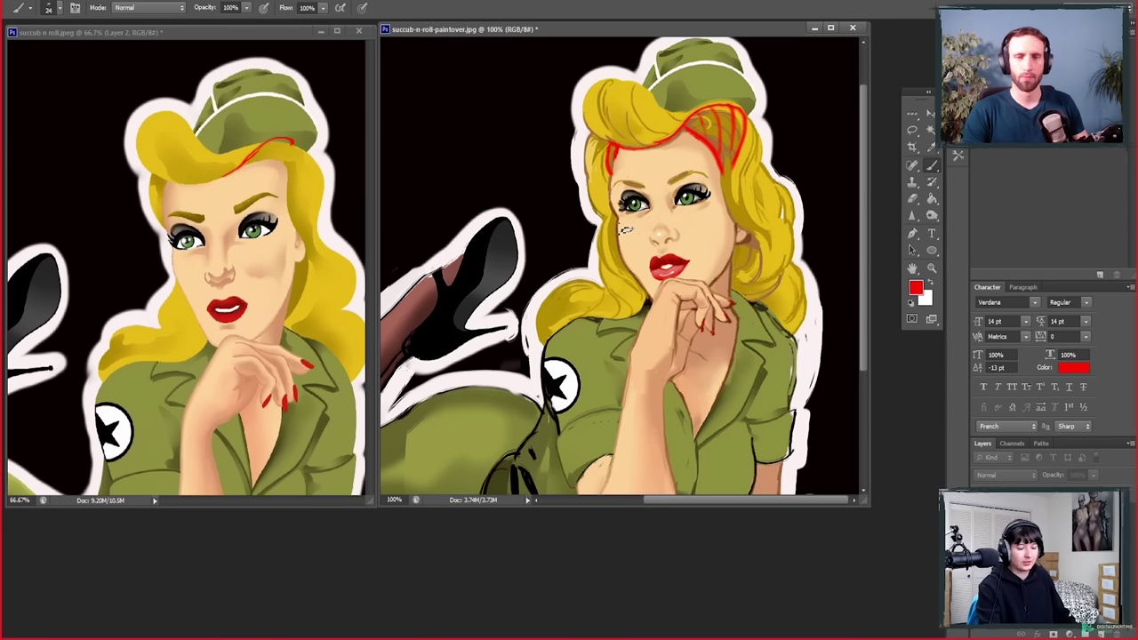
pyautogui.moveTo(608, 213)
pyautogui.mouseDown()
pyautogui.moveTo(614, 251)
pyautogui.moveTo(638, 283)
pyautogui.mouseUp()
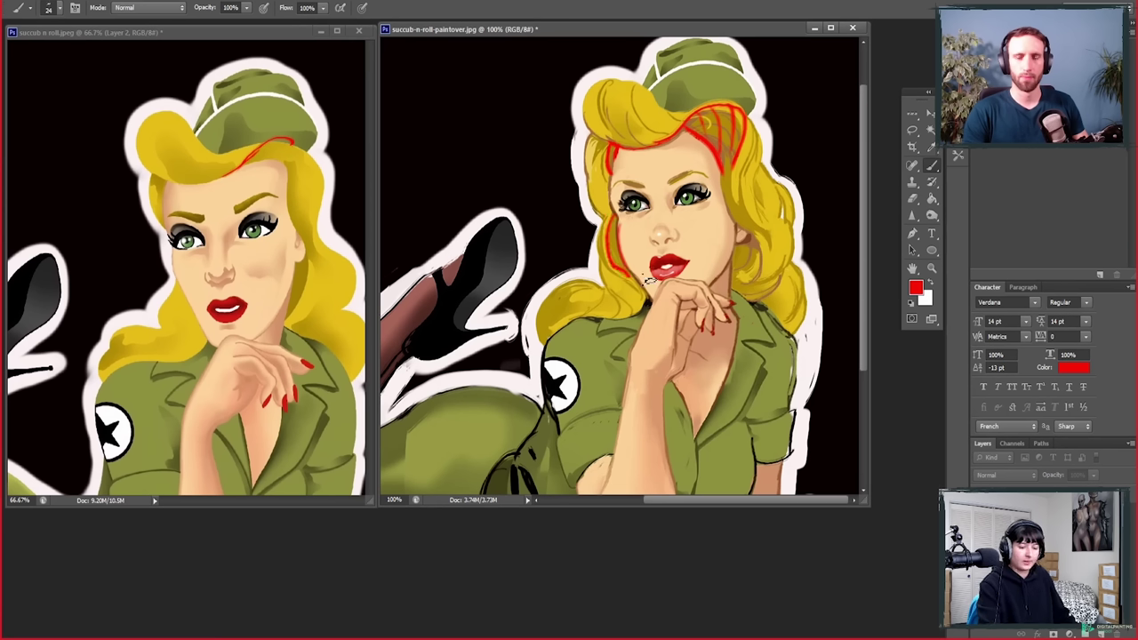
pyautogui.moveTo(722, 178); pyautogui.dragTo(752, 237)
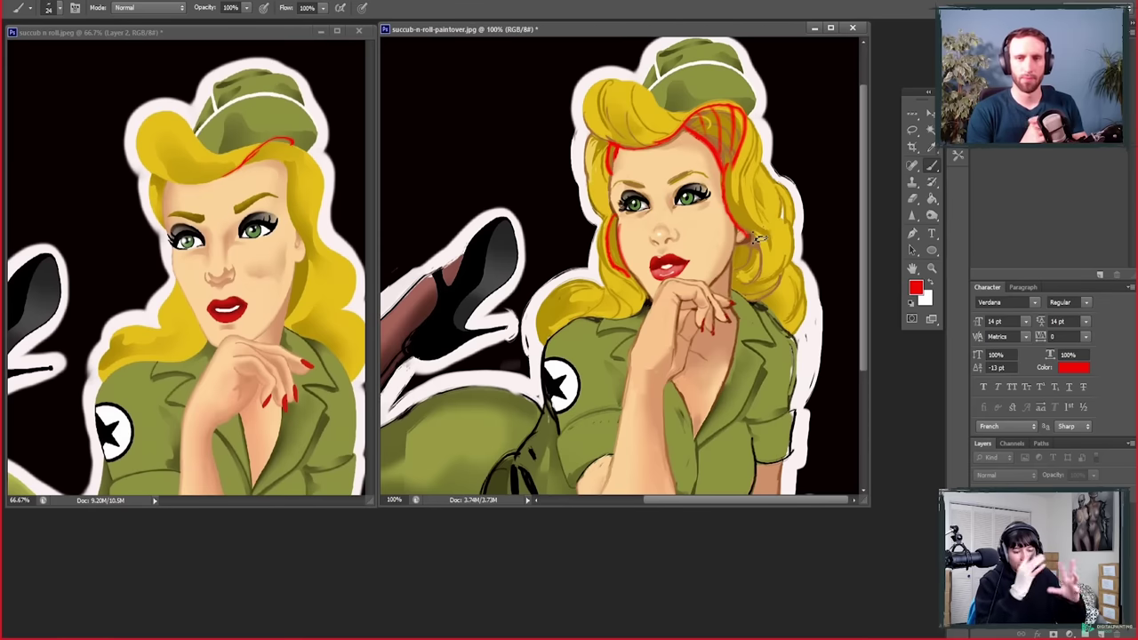
# Step: Undo all the red hairline and face marks on the paintover
pyautogui.hotkey('ctrl', 'alt', 'z')
pyautogui.hotkey('ctrl', 'alt', 'z')
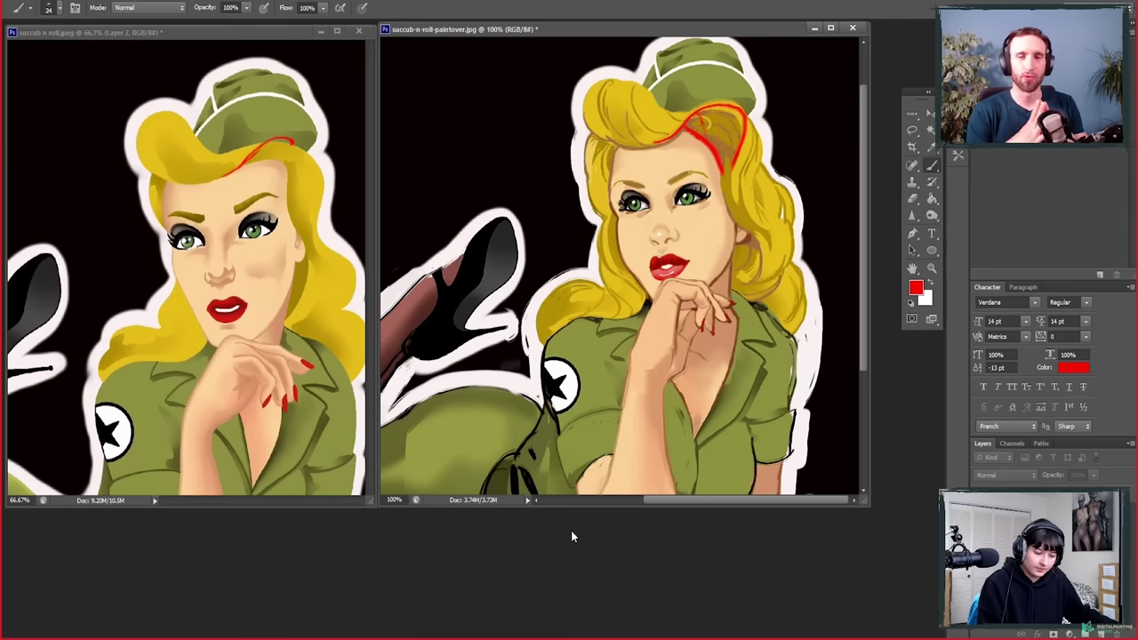
pyautogui.hotkey('ctrl', 'alt', 'z')
pyautogui.hotkey('ctrl', 'alt', 'z')
# Step: Enlarge the paintover window and compare the full figures with the original at 33.33% and the paintover at 66.67%
pyautogui.moveTo(704, 443)
pyautogui.mouseDown()
pyautogui.moveTo(684, 373)
pyautogui.moveTo(666, 442)
pyautogui.moveTo(658, 421)
pyautogui.mouseUp()
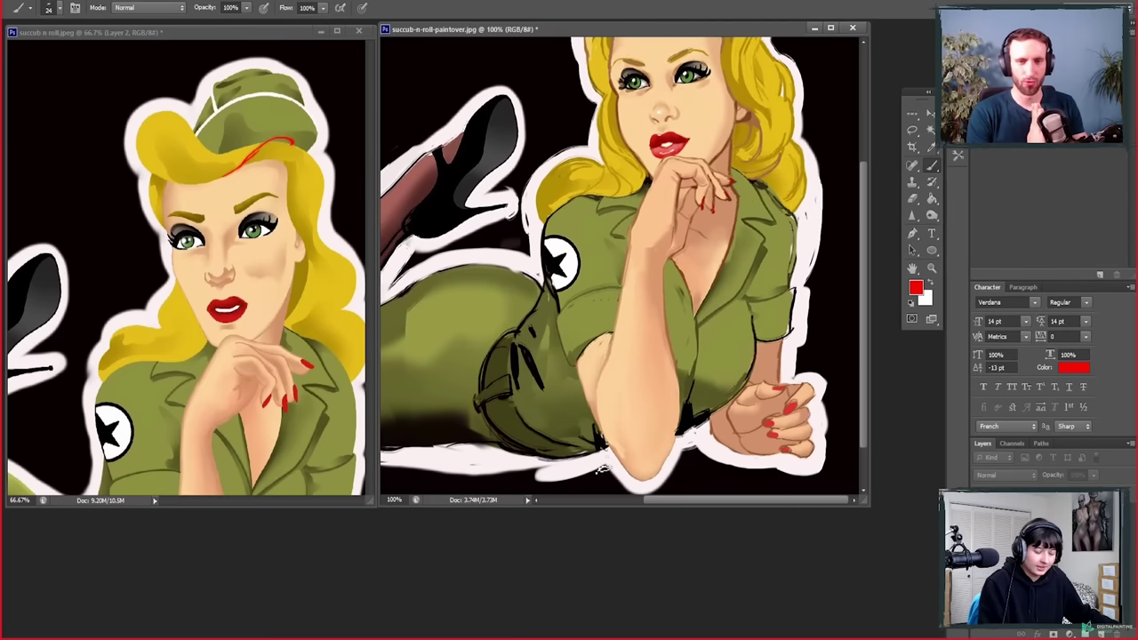
pyautogui.click(931, 269)
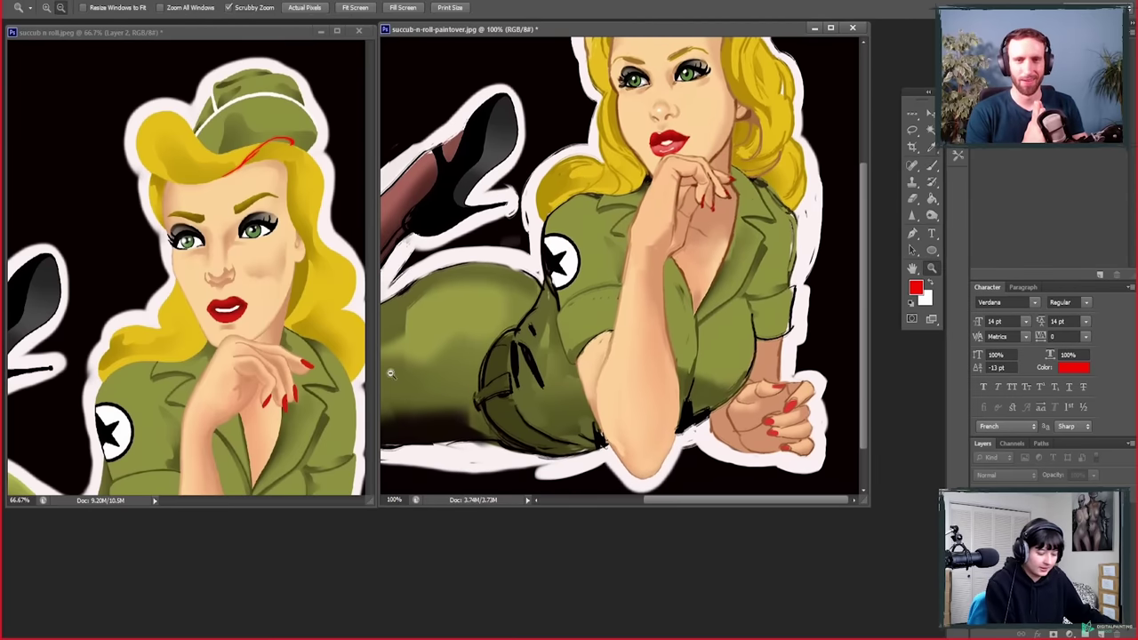
pyautogui.keyDown('alt'); pyautogui.click(302, 381); pyautogui.keyUp('alt')
pyautogui.keyDown('alt'); pyautogui.click(302, 380); pyautogui.keyUp('alt')
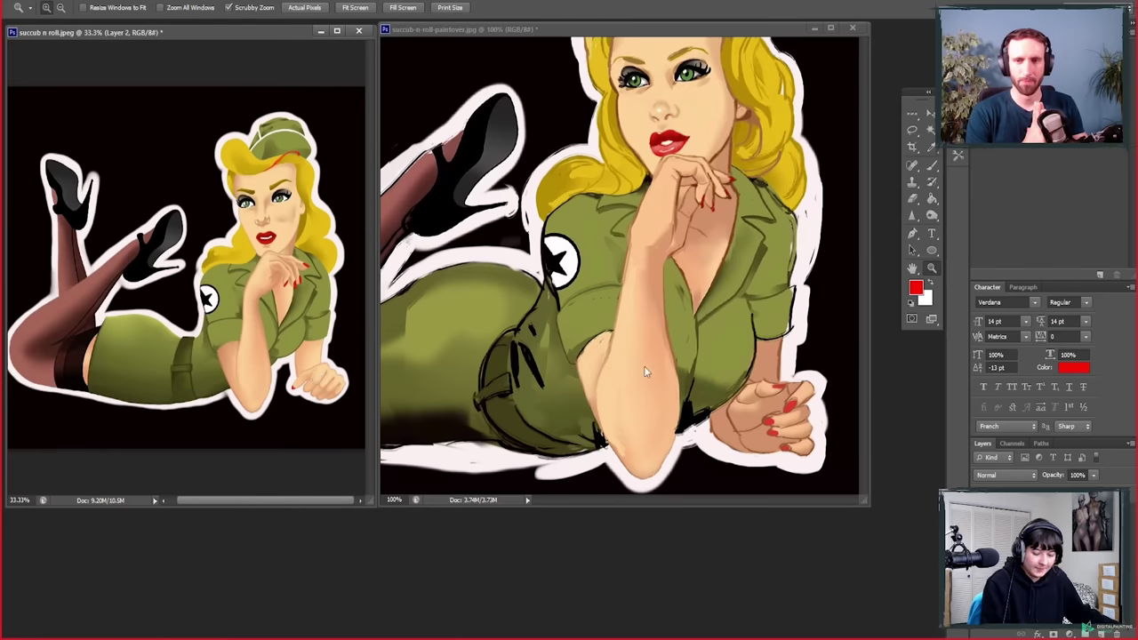
pyautogui.moveTo(866, 506); pyautogui.dragTo(925, 576)
pyautogui.moveTo(703, 480); pyautogui.dragTo(702, 485)
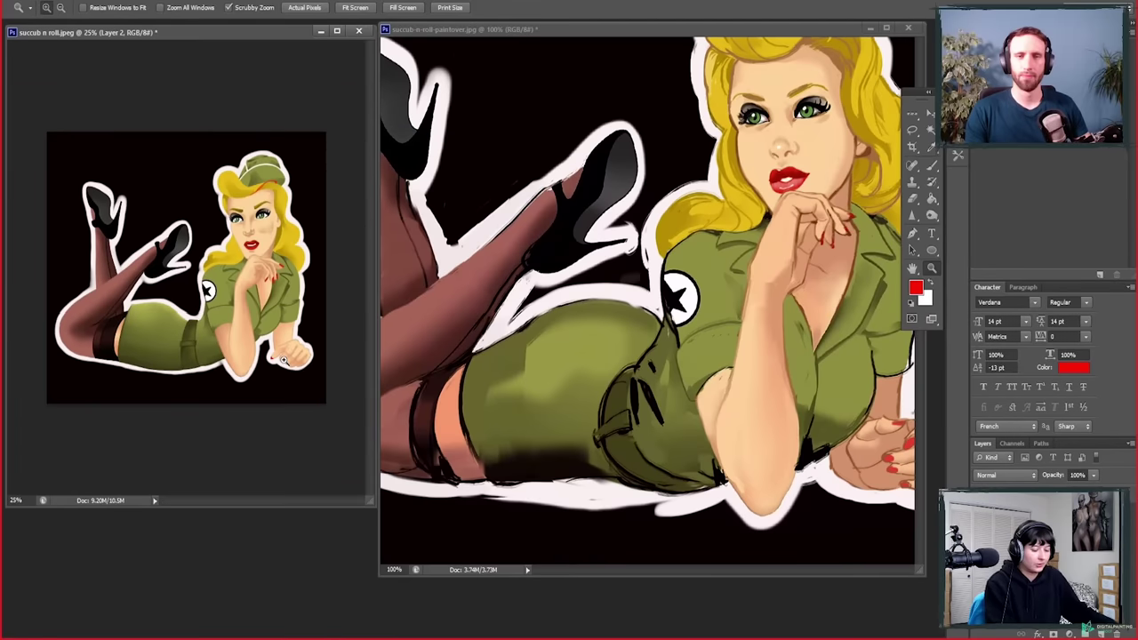
pyautogui.hotkey('ctrl', '+')
pyautogui.keyDown('alt'); pyautogui.click(685, 488); pyautogui.keyUp('alt')
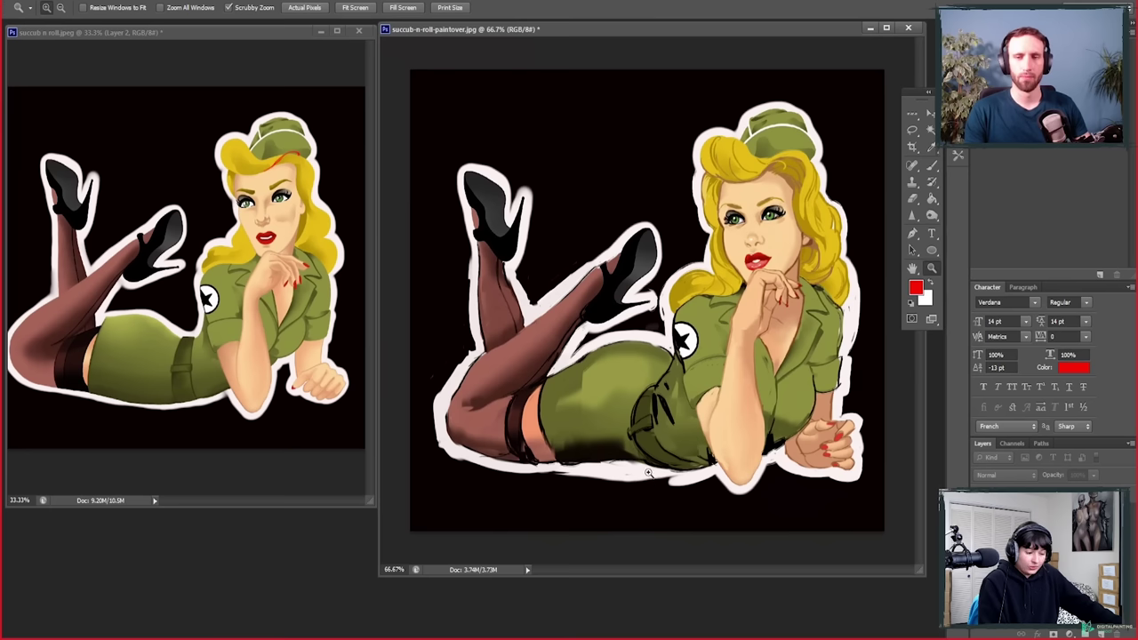
# Step: Zoom the original to 50% and trace the belt's edges and the skirt's hem in red, undoing the first belt strokes
pyautogui.click(194, 358)
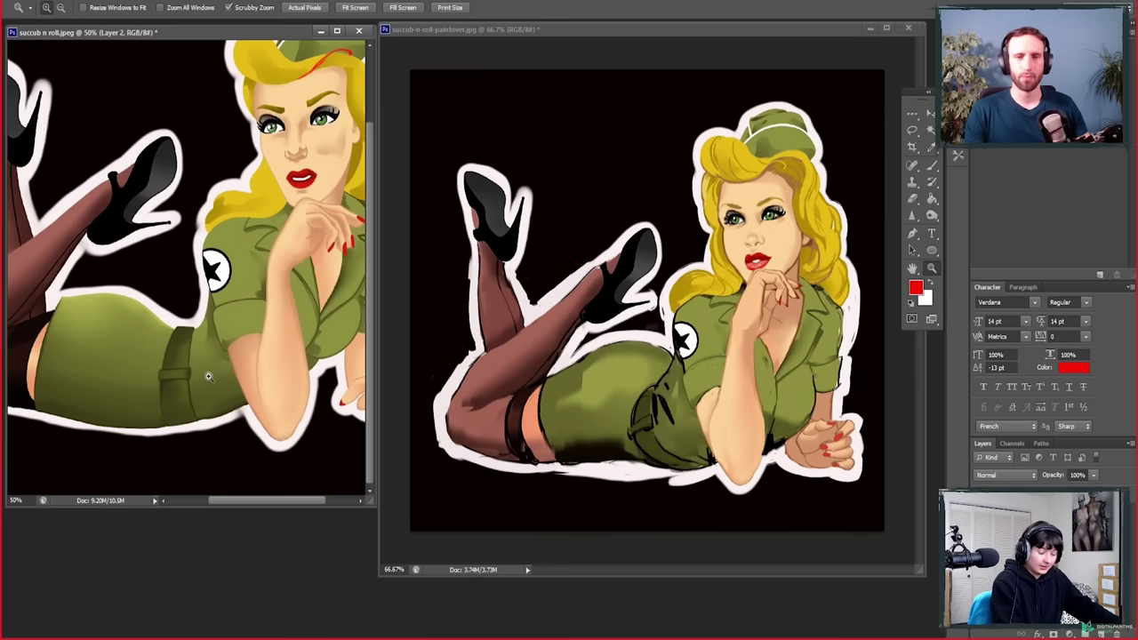
pyautogui.press('b')
pyautogui.moveTo(201, 344)
pyautogui.mouseDown()
pyautogui.moveTo(182, 376)
pyautogui.moveTo(208, 386)
pyautogui.moveTo(185, 414)
pyautogui.moveTo(177, 359)
pyautogui.moveTo(244, 416)
pyautogui.moveTo(164, 399)
pyautogui.moveTo(249, 391)
pyautogui.mouseUp()
pyautogui.hotkey('ctrl', 'alt', 'z')
pyautogui.hotkey('ctrl', 'alt', 'z')
pyautogui.moveTo(197, 331)
pyautogui.mouseDown()
pyautogui.moveTo(178, 338)
pyautogui.moveTo(169, 425)
pyautogui.moveTo(242, 449)
pyautogui.mouseUp()
pyautogui.moveTo(78, 294); pyautogui.dragTo(59, 410)
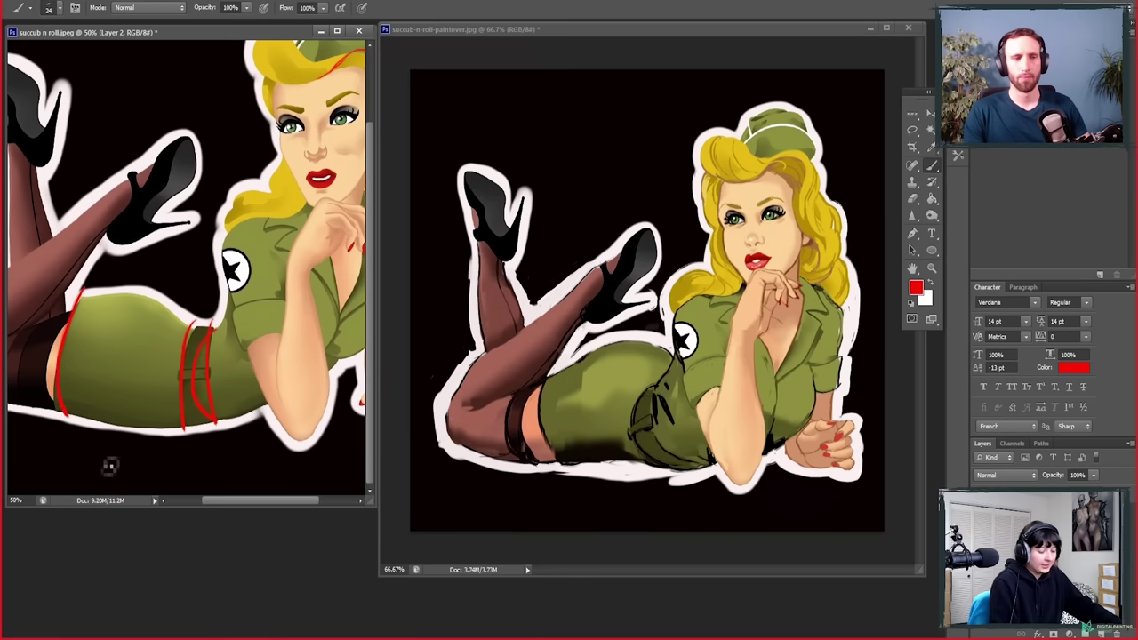
pyautogui.moveTo(265, 439)
pyautogui.mouseDown()
pyautogui.moveTo(225, 434)
pyautogui.moveTo(265, 449)
pyautogui.moveTo(242, 470)
pyautogui.moveTo(276, 482)
pyautogui.moveTo(270, 450)
pyautogui.moveTo(242, 474)
pyautogui.moveTo(291, 456)
pyautogui.moveTo(288, 469)
pyautogui.moveTo(284, 449)
pyautogui.moveTo(250, 434)
pyautogui.moveTo(226, 452)
pyautogui.moveTo(299, 452)
pyautogui.moveTo(215, 460)
pyautogui.moveTo(240, 413)
pyautogui.moveTo(236, 430)
pyautogui.moveTo(275, 458)
pyautogui.mouseUp()
pyautogui.press('e')
pyautogui.press('b')
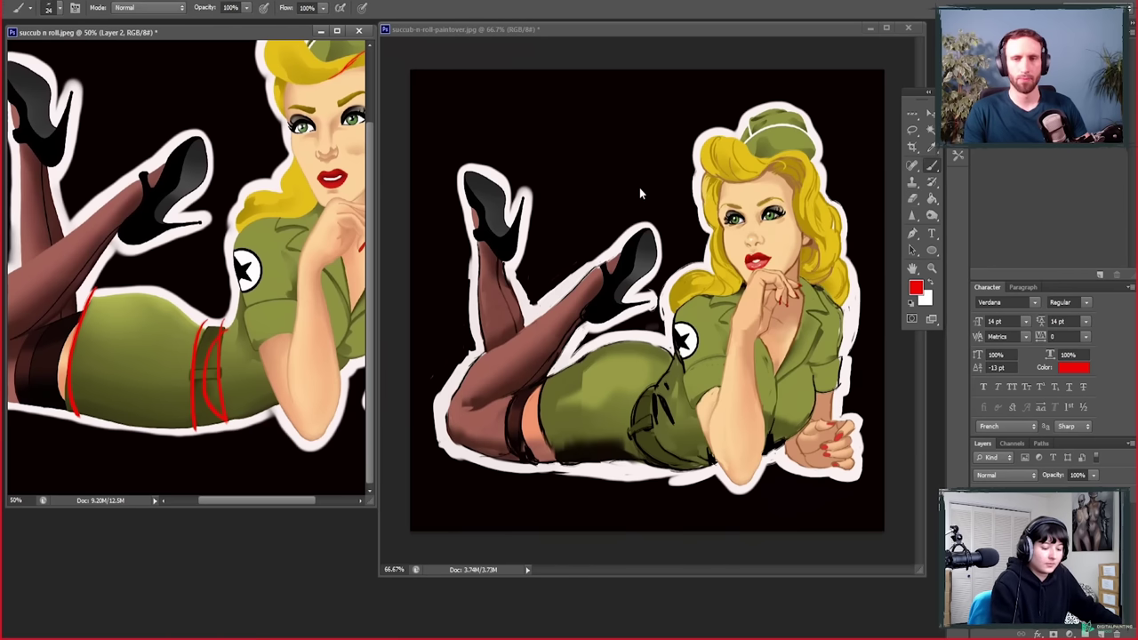
# Step: On a new paintover layer, sketch a red side view of the hips with a flat waist cut above the legs, and delete the layer
pyautogui.click(564, 105)
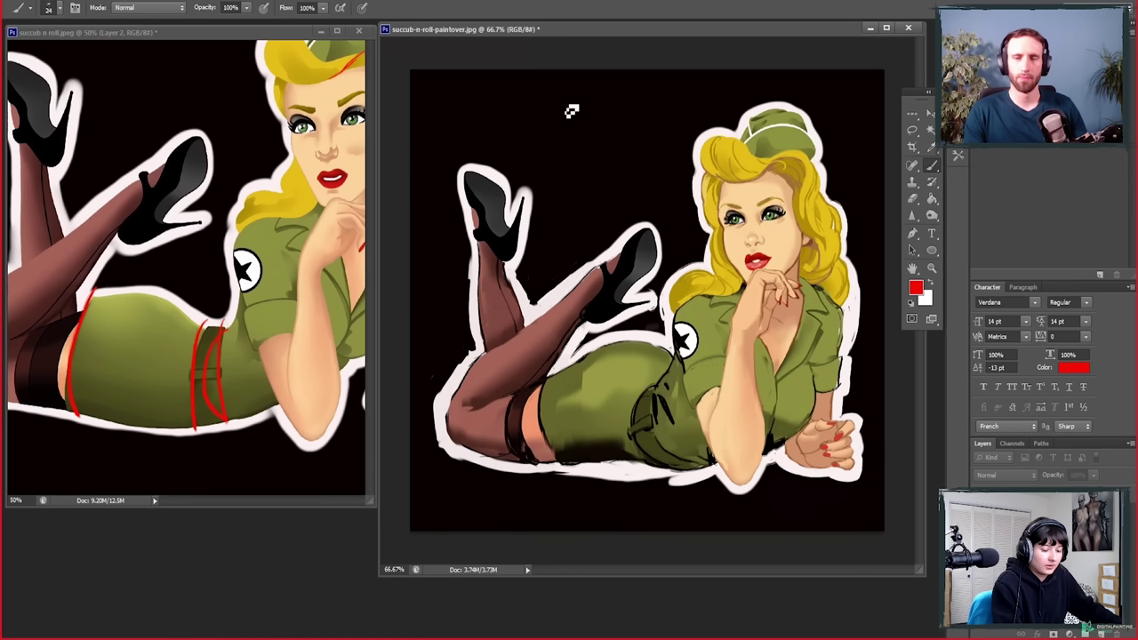
pyautogui.moveTo(569, 107); pyautogui.dragTo(569, 138)
pyautogui.hotkey('ctrl', 'z')
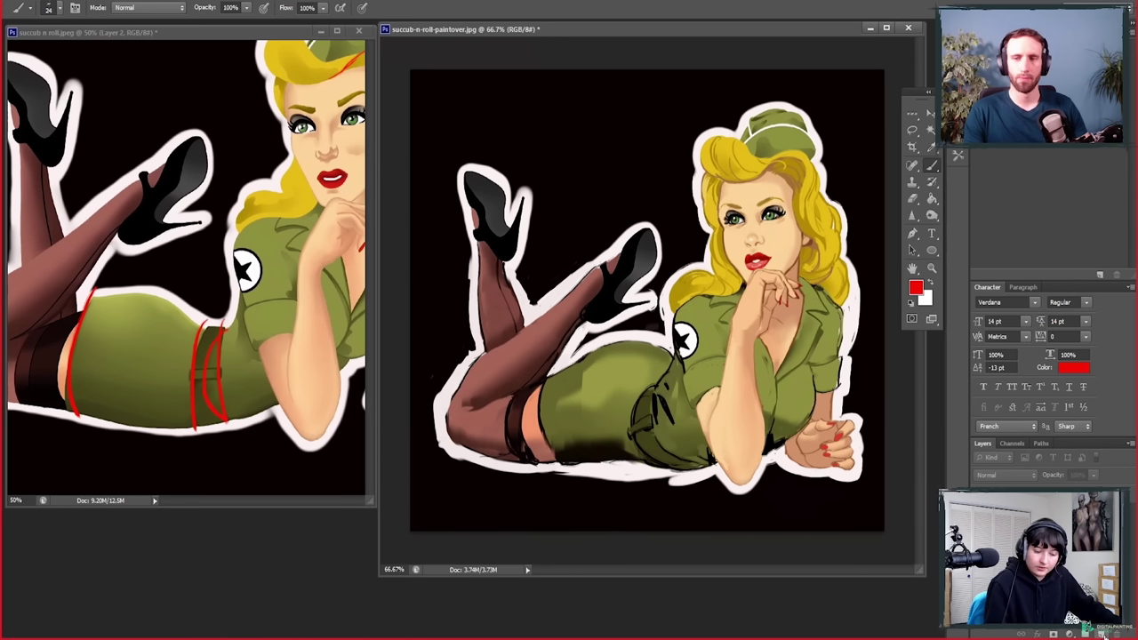
pyautogui.moveTo(592, 100); pyautogui.dragTo(592, 147)
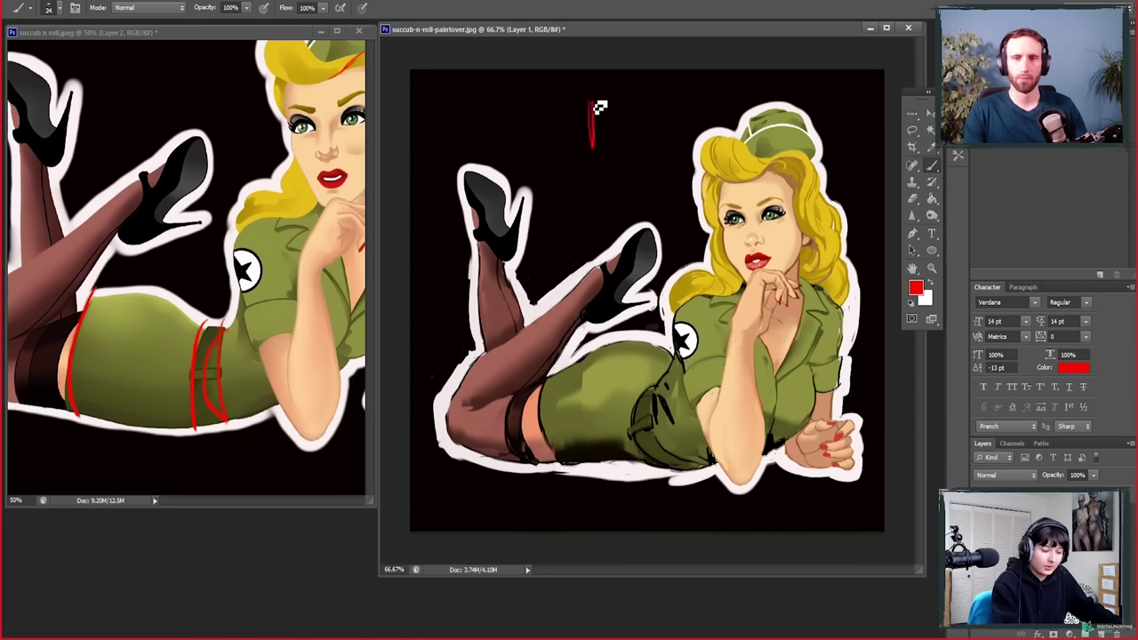
pyautogui.moveTo(586, 96)
pyautogui.mouseDown()
pyautogui.moveTo(470, 125)
pyautogui.moveTo(485, 139)
pyautogui.moveTo(466, 128)
pyautogui.moveTo(458, 149)
pyautogui.moveTo(504, 165)
pyautogui.moveTo(458, 166)
pyautogui.moveTo(557, 163)
pyautogui.moveTo(540, 146)
pyautogui.moveTo(579, 142)
pyautogui.moveTo(547, 157)
pyautogui.moveTo(590, 146)
pyautogui.mouseUp()
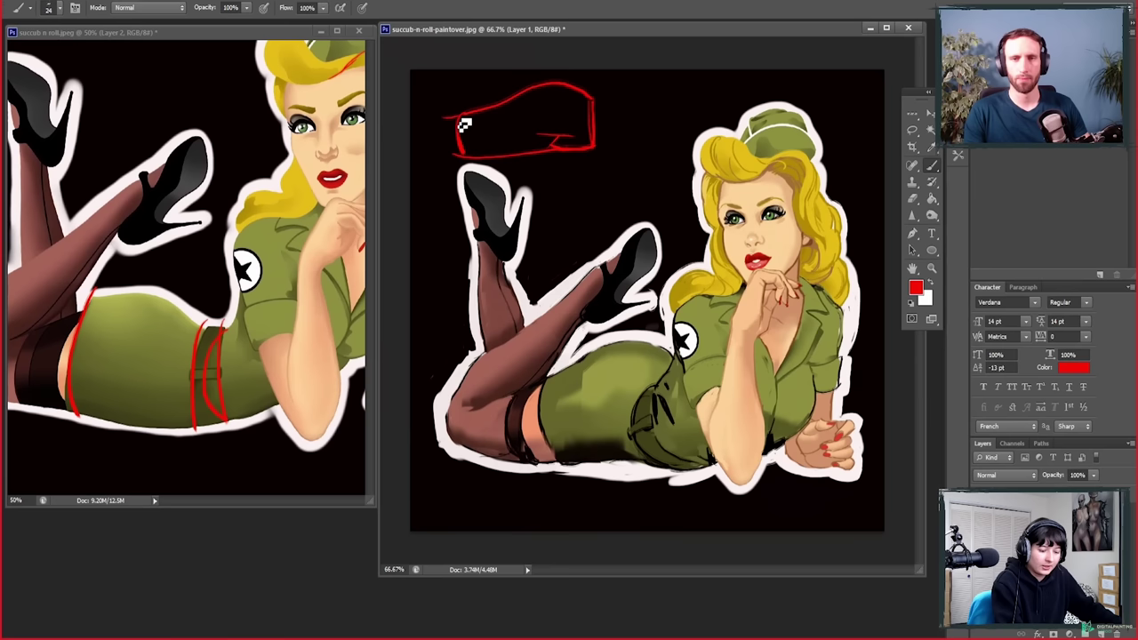
pyautogui.moveTo(596, 100); pyautogui.dragTo(635, 89)
pyautogui.moveTo(596, 149); pyautogui.dragTo(654, 142)
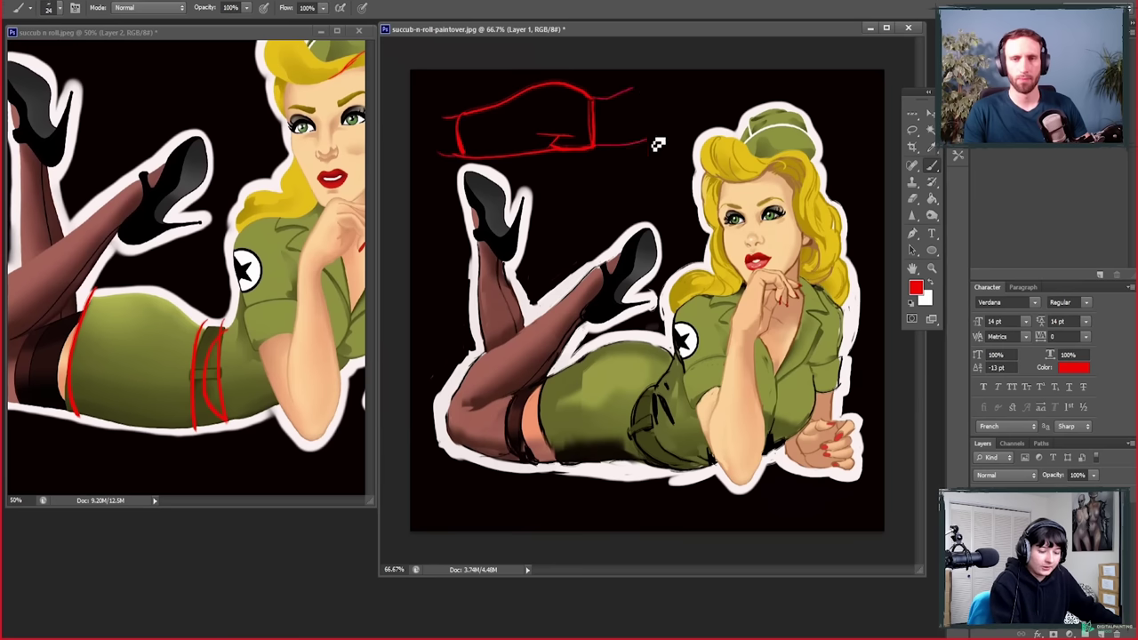
pyautogui.moveTo(633, 90); pyautogui.dragTo(667, 70)
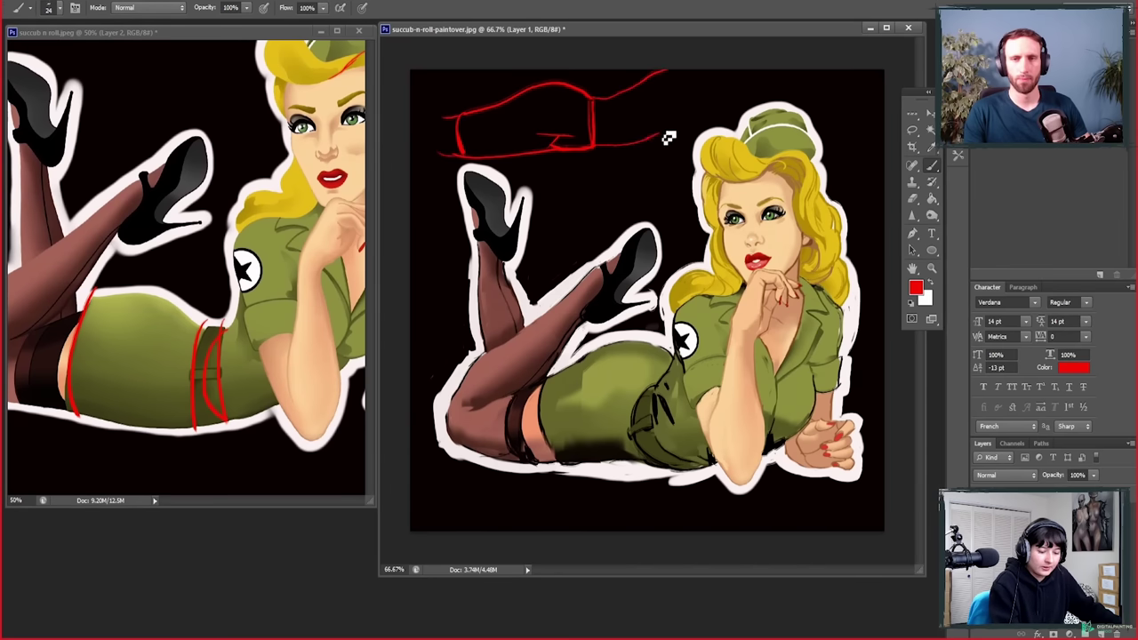
pyautogui.moveTo(656, 142); pyautogui.dragTo(687, 135)
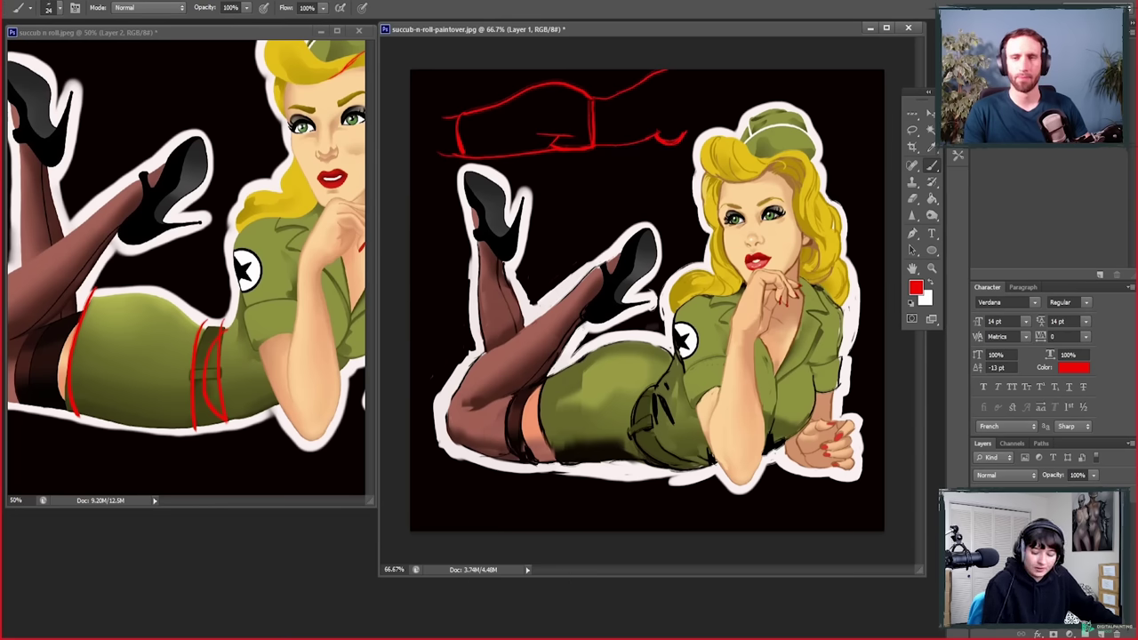
pyautogui.press('Delete')
# Step: Add a fresh layer and sketch the hips in red above the legs as a rounded form with a waist ellipse and curved belt lines
pyautogui.click(1100, 632)
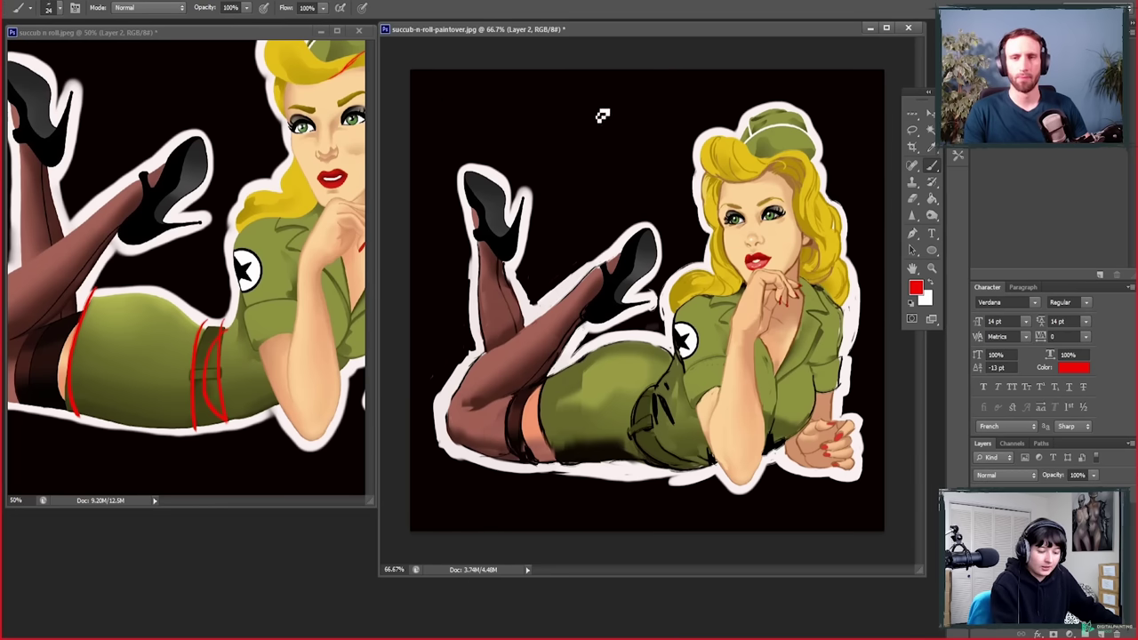
pyautogui.moveTo(578, 124)
pyautogui.mouseDown()
pyautogui.moveTo(617, 113)
pyautogui.moveTo(636, 128)
pyautogui.moveTo(582, 130)
pyautogui.moveTo(590, 156)
pyautogui.moveTo(580, 139)
pyautogui.moveTo(643, 149)
pyautogui.moveTo(644, 121)
pyautogui.moveTo(630, 157)
pyautogui.moveTo(647, 131)
pyautogui.moveTo(595, 152)
pyautogui.mouseUp()
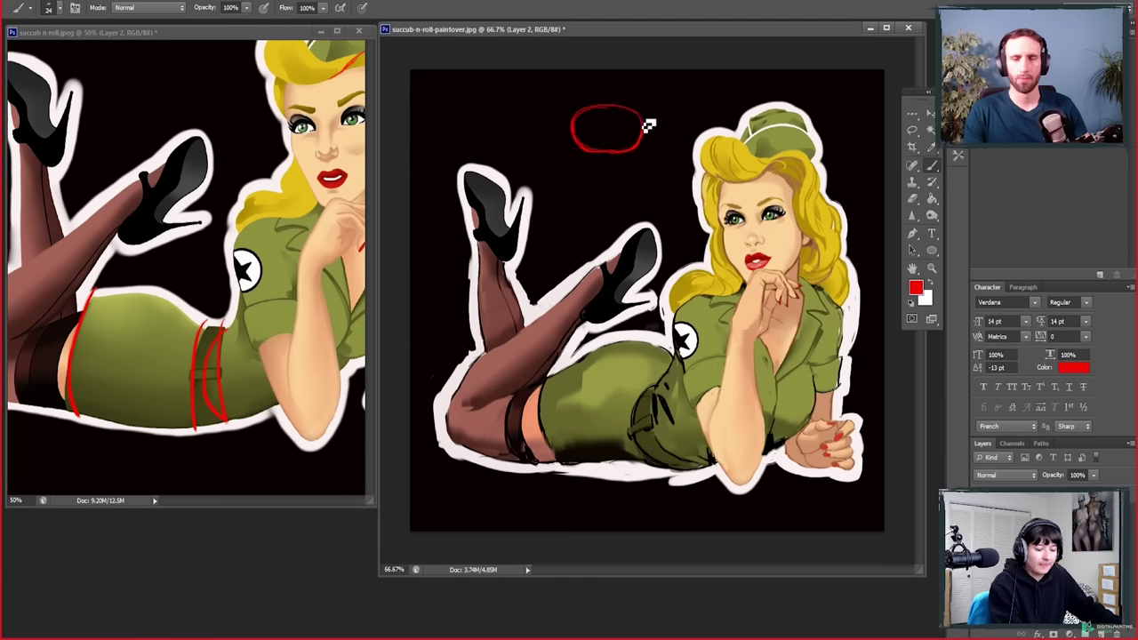
pyautogui.moveTo(651, 114)
pyautogui.mouseDown()
pyautogui.moveTo(556, 107)
pyautogui.moveTo(567, 97)
pyautogui.moveTo(531, 127)
pyautogui.moveTo(509, 127)
pyautogui.moveTo(518, 166)
pyautogui.moveTo(530, 163)
pyautogui.moveTo(511, 162)
pyautogui.moveTo(675, 158)
pyautogui.mouseUp()
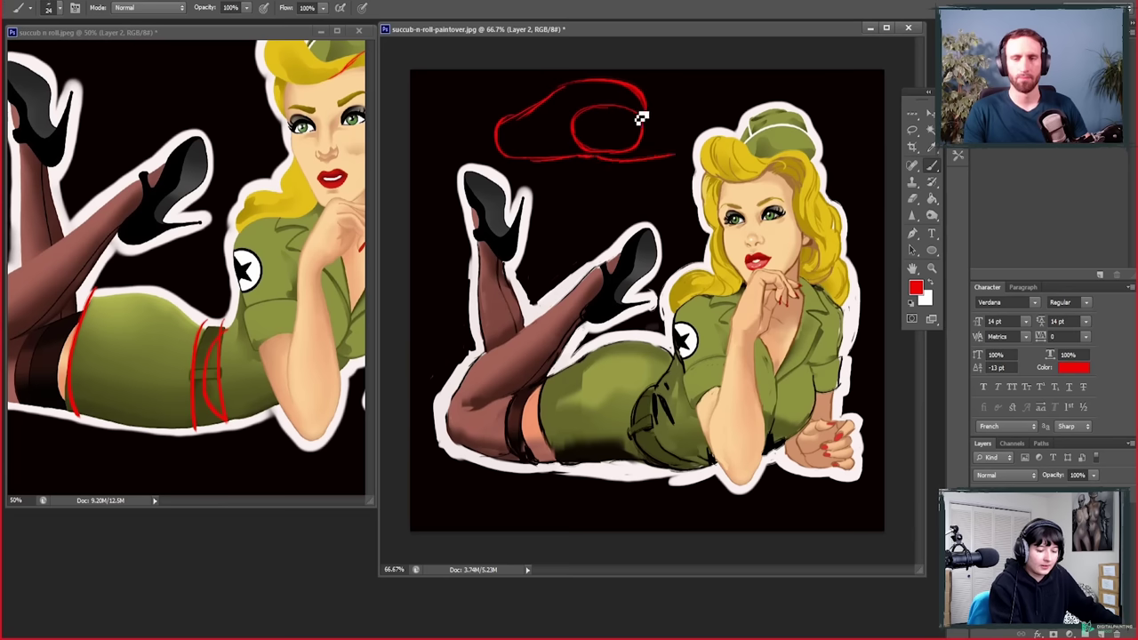
pyautogui.press('e')
pyautogui.moveTo(645, 104); pyautogui.dragTo(639, 107)
pyautogui.press('b')
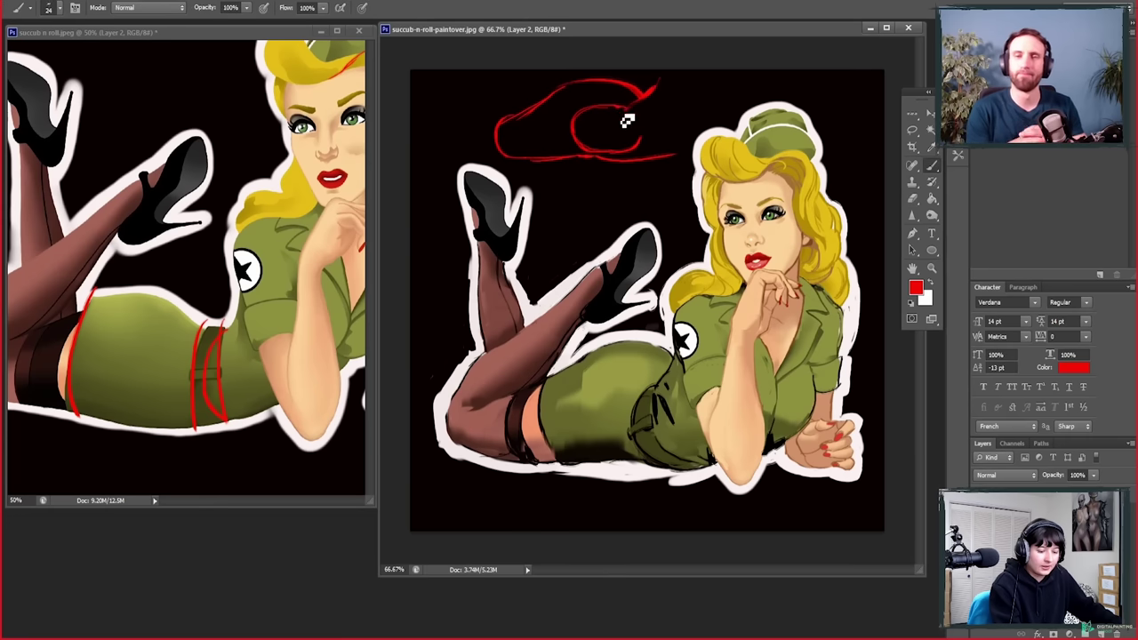
pyautogui.moveTo(596, 143); pyautogui.dragTo(612, 121)
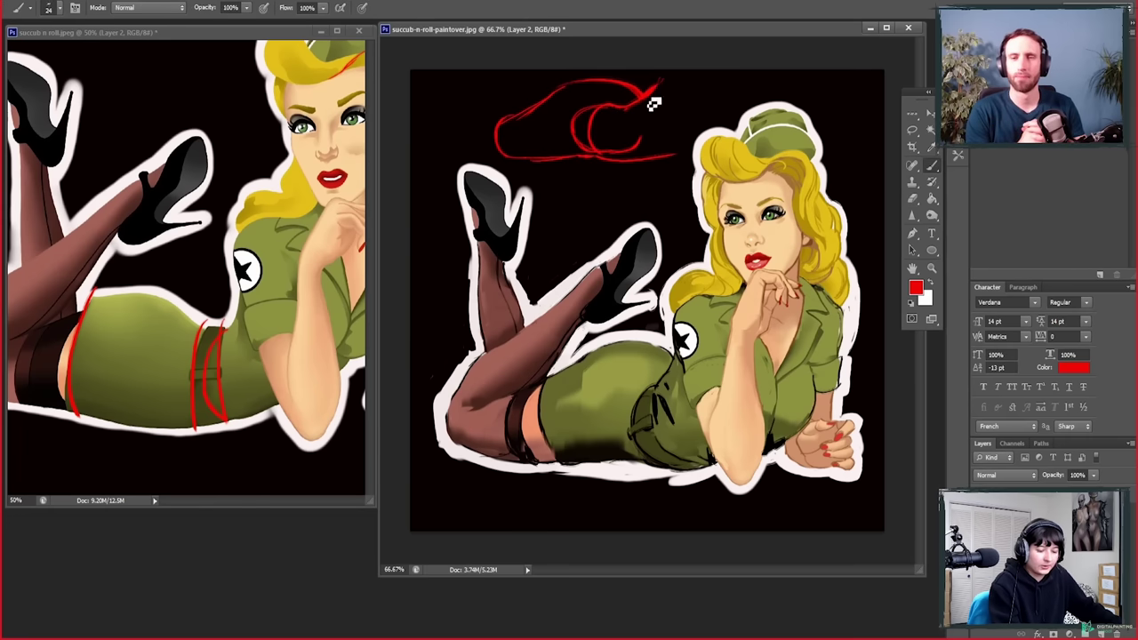
pyautogui.moveTo(619, 114); pyautogui.dragTo(616, 157)
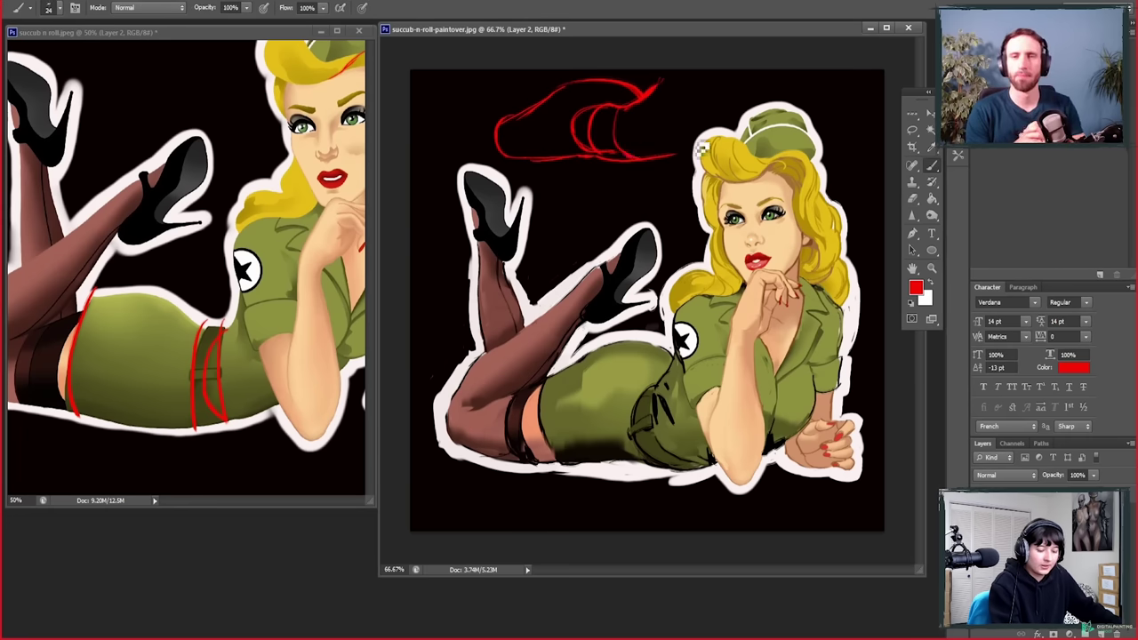
# Step: Trace the paintover's waist fold, curved belt edges and upper hip contour in red
pyautogui.moveTo(681, 343)
pyautogui.mouseDown()
pyautogui.moveTo(639, 430)
pyautogui.moveTo(648, 463)
pyautogui.mouseUp()
pyautogui.moveTo(657, 394)
pyautogui.mouseDown()
pyautogui.moveTo(640, 451)
pyautogui.moveTo(675, 478)
pyautogui.moveTo(664, 478)
pyautogui.moveTo(720, 463)
pyautogui.mouseUp()
pyautogui.moveTo(665, 396)
pyautogui.mouseDown()
pyautogui.moveTo(661, 435)
pyautogui.moveTo(698, 464)
pyautogui.mouseUp()
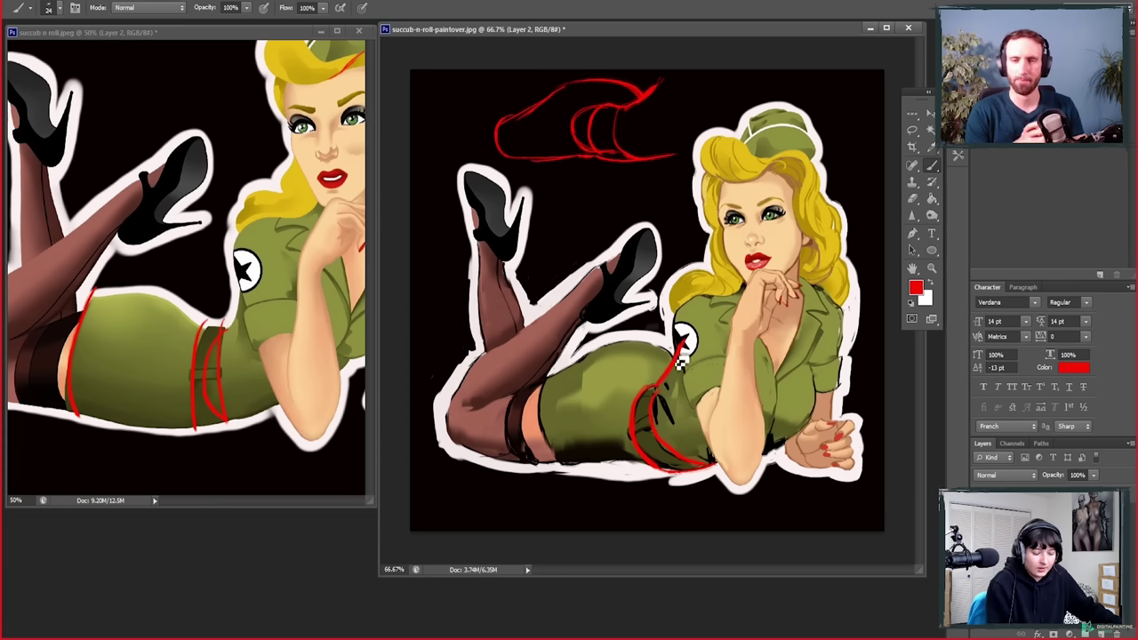
pyautogui.moveTo(677, 342)
pyautogui.mouseDown()
pyautogui.moveTo(611, 353)
pyautogui.moveTo(561, 381)
pyautogui.mouseUp()
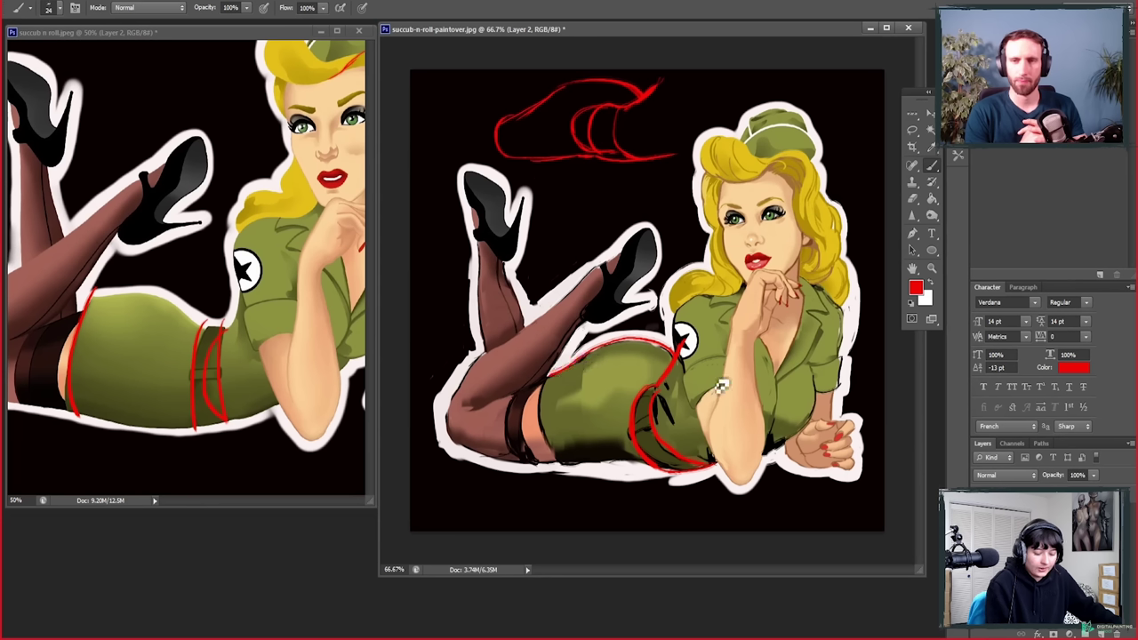
# Step: Trace the paintover's lower skirt contour, skirt hem and stocking bands in red as curved lines around the thigh
pyautogui.moveTo(564, 469); pyautogui.dragTo(636, 464)
pyautogui.moveTo(548, 376)
pyautogui.mouseDown()
pyautogui.moveTo(548, 439)
pyautogui.moveTo(565, 468)
pyautogui.mouseUp()
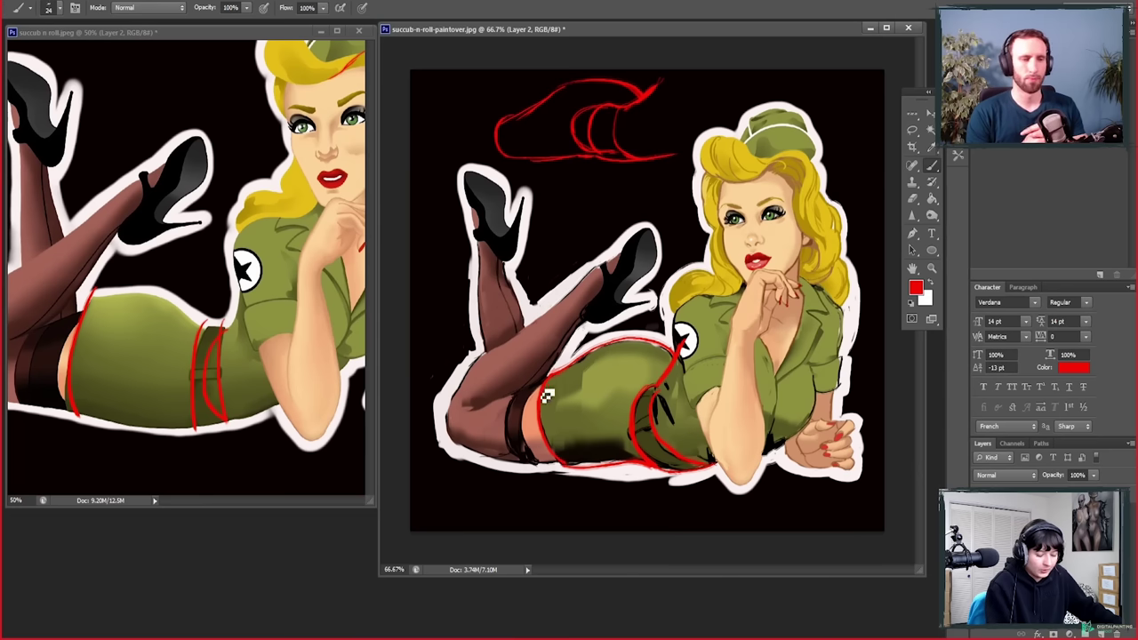
pyautogui.moveTo(541, 397)
pyautogui.mouseDown()
pyautogui.moveTo(529, 432)
pyautogui.moveTo(551, 469)
pyautogui.mouseUp()
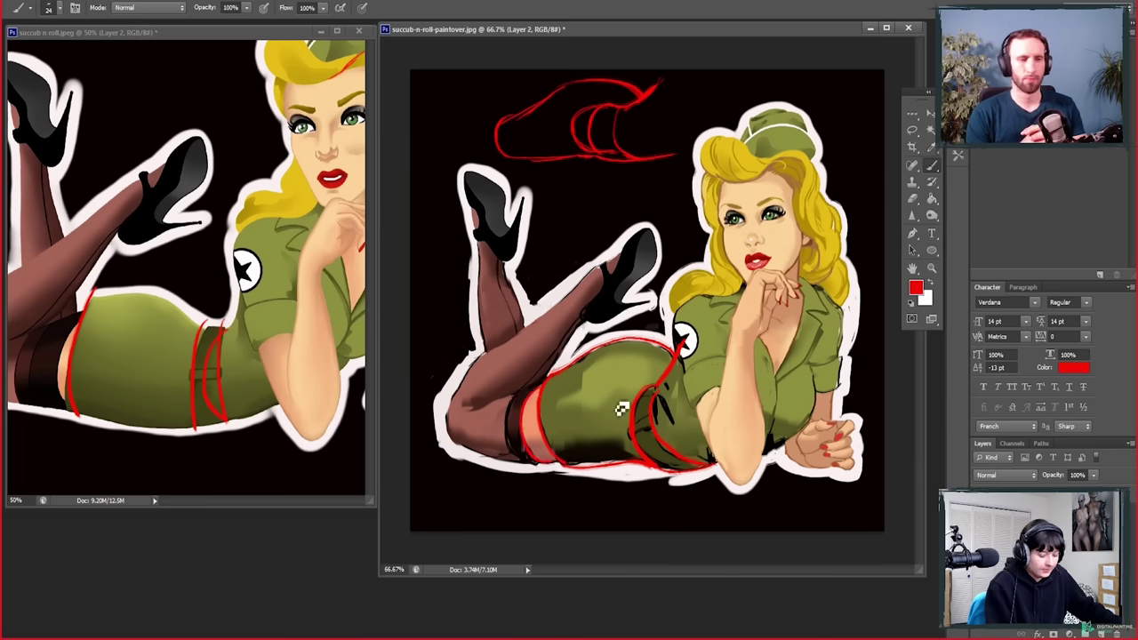
pyautogui.moveTo(133, 429); pyautogui.dragTo(200, 431)
pyautogui.click(541, 395)
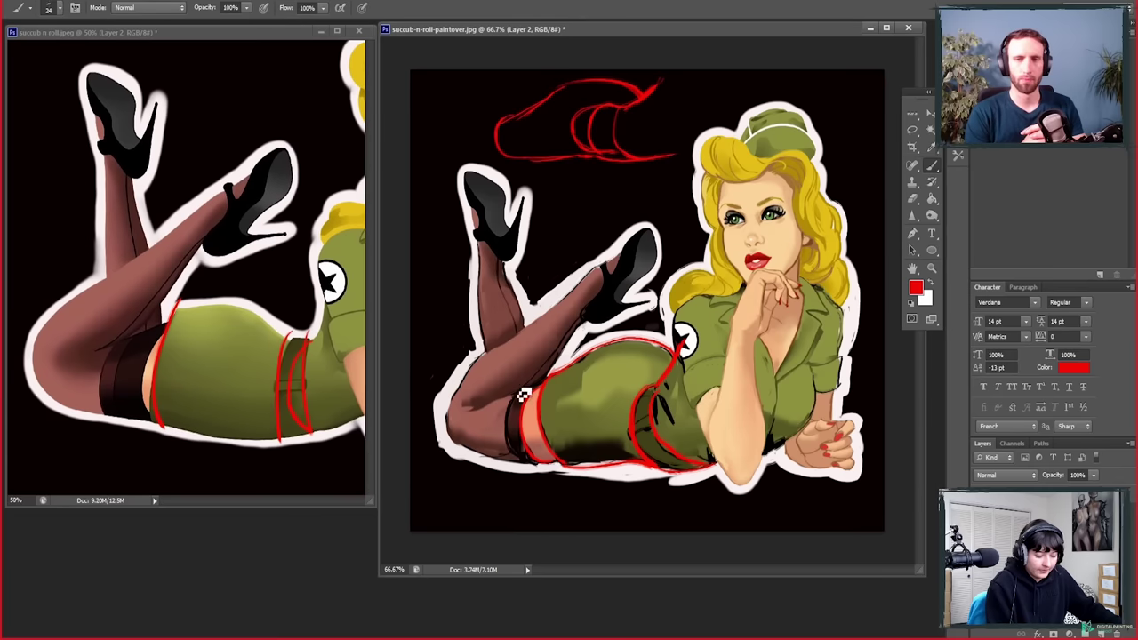
pyautogui.moveTo(480, 410)
pyautogui.mouseDown()
pyautogui.moveTo(549, 392)
pyautogui.moveTo(518, 407)
pyautogui.moveTo(521, 457)
pyautogui.mouseUp()
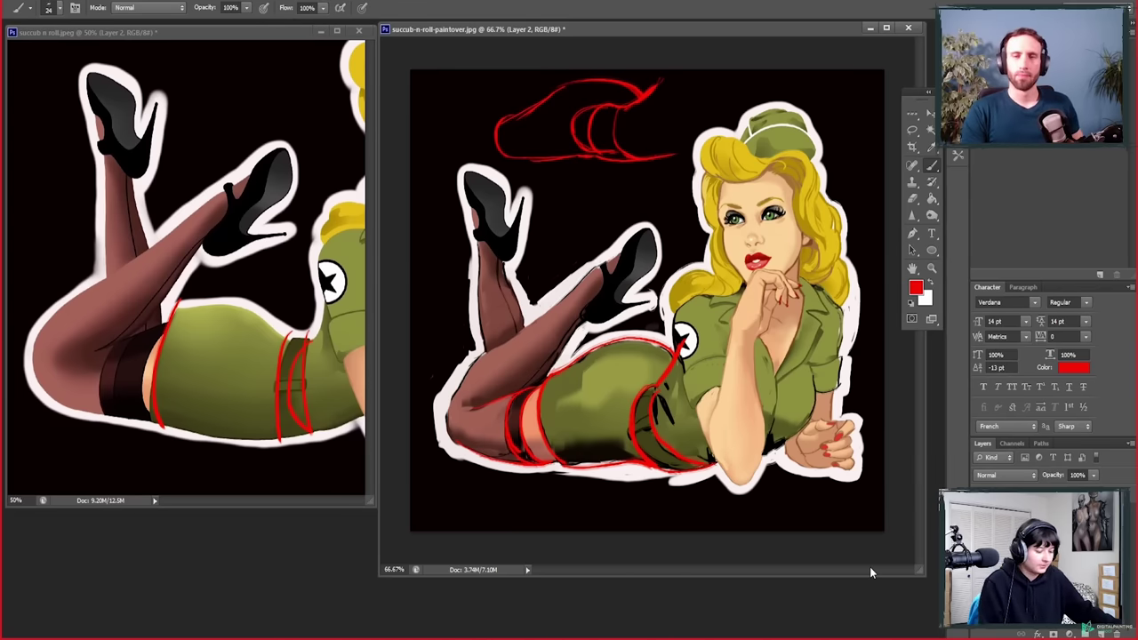
# Step: Outline the original's bent leg in red, erase the strokes around the knee, and redraw the crease between calf and thigh
pyautogui.click(98, 341)
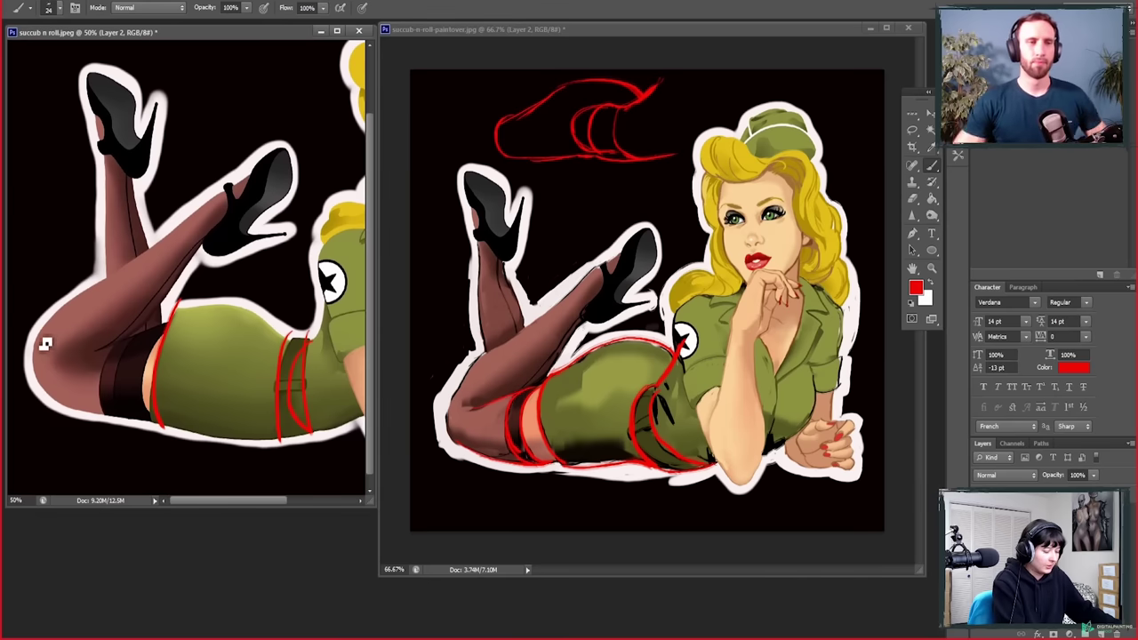
pyautogui.moveTo(38, 338)
pyautogui.mouseDown()
pyautogui.moveTo(242, 198)
pyautogui.moveTo(206, 261)
pyautogui.moveTo(58, 376)
pyautogui.mouseUp()
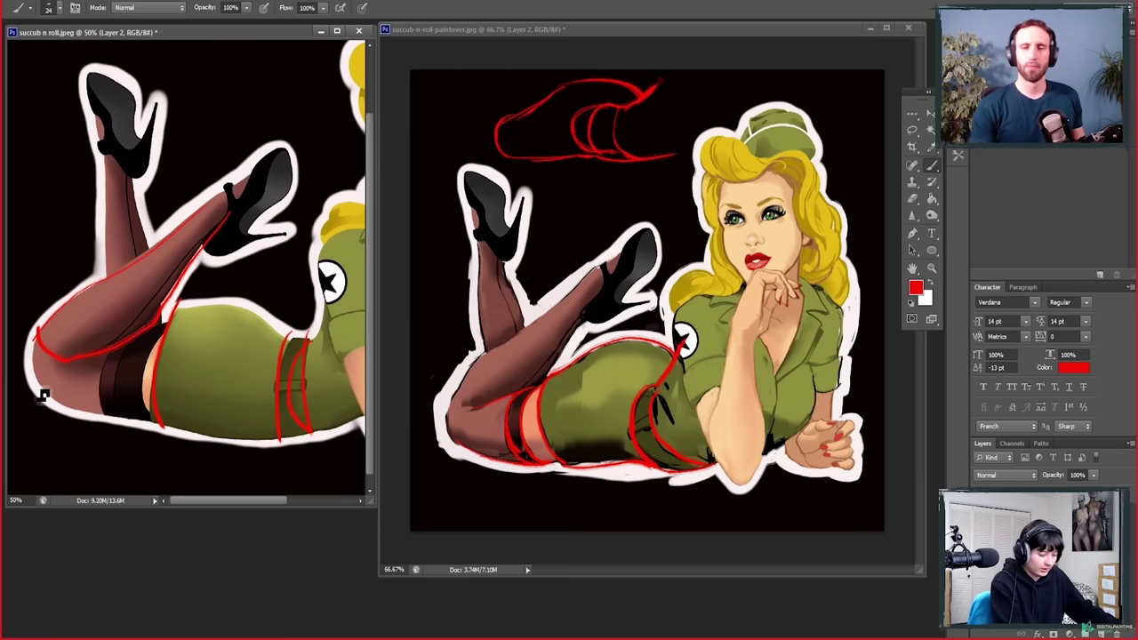
pyautogui.press('e')
pyautogui.moveTo(40, 327)
pyautogui.mouseDown()
pyautogui.moveTo(53, 366)
pyautogui.moveTo(164, 311)
pyautogui.mouseUp()
pyautogui.press('b')
pyautogui.moveTo(124, 349)
pyautogui.mouseDown()
pyautogui.moveTo(92, 361)
pyautogui.moveTo(88, 381)
pyautogui.moveTo(55, 361)
pyautogui.mouseUp()
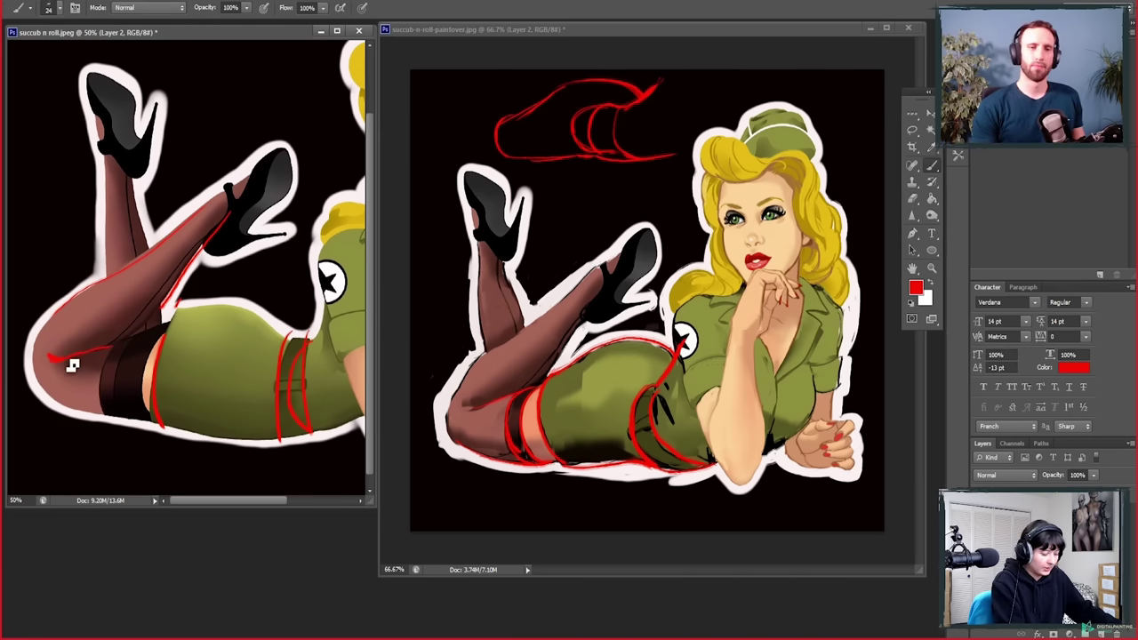
# Step: Sample the stocking's reddish brown, choose a different brush, and paint over the thigh beside the knee in the original
pyautogui.keyDown('alt'); pyautogui.click(89, 374); pyautogui.keyUp('alt')
pyautogui.rightClick(98, 365)
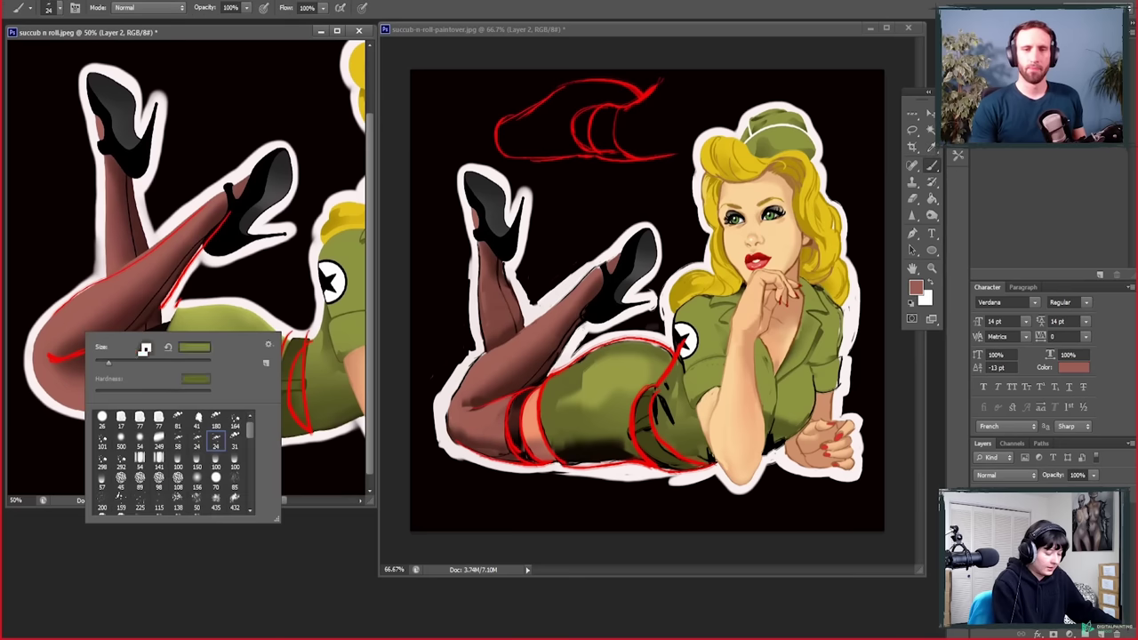
pyautogui.click(196, 465)
pyautogui.click(61, 376)
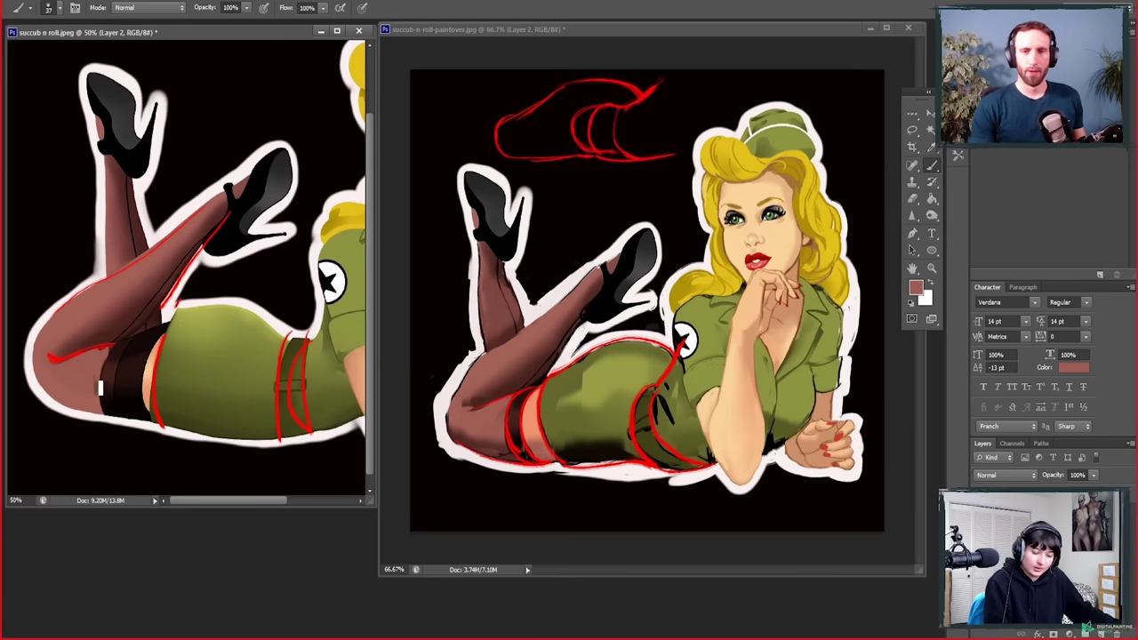
# Step: Delete the paintover's red sketch layer and zoom the original out to 33.3% to compare both full figures
pyautogui.click(645, 508)
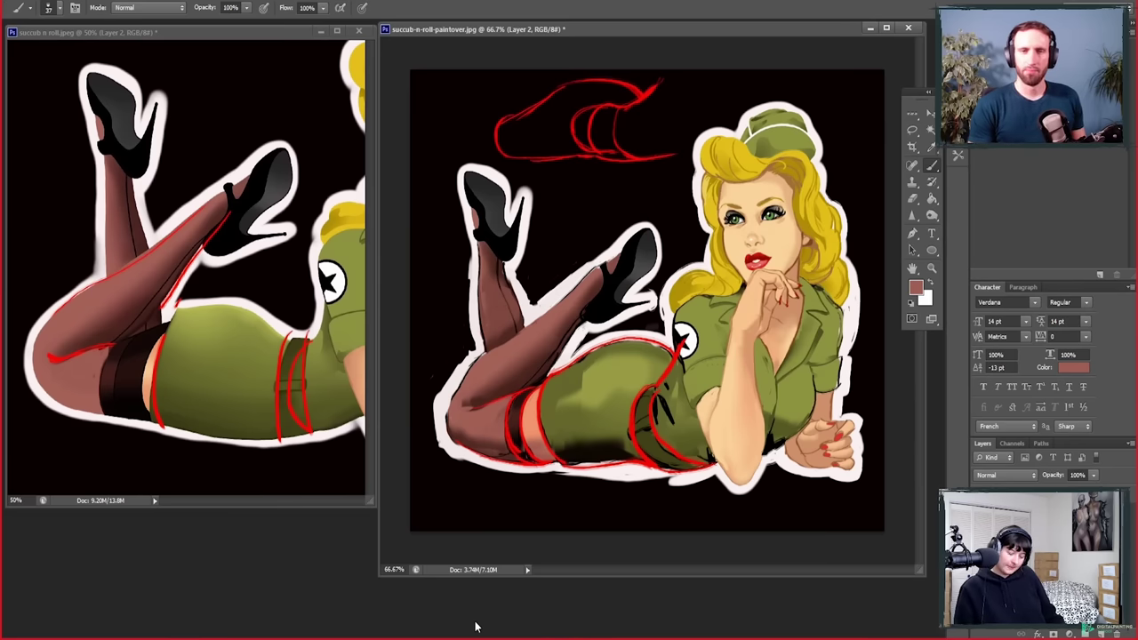
pyautogui.press('Delete')
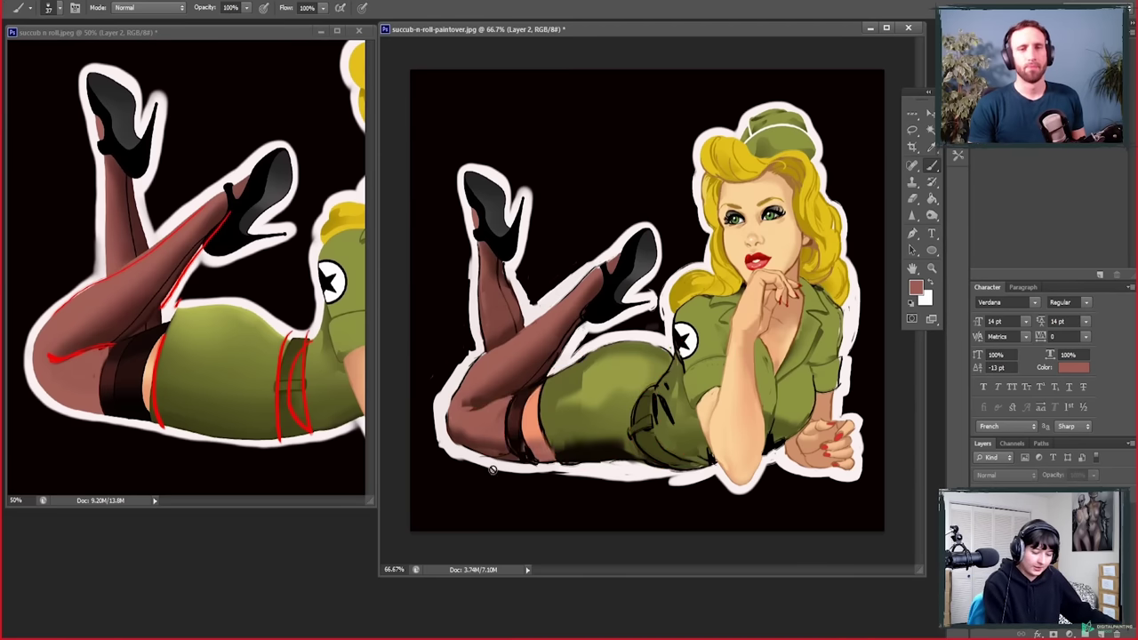
pyautogui.moveTo(307, 425); pyautogui.dragTo(214, 458)
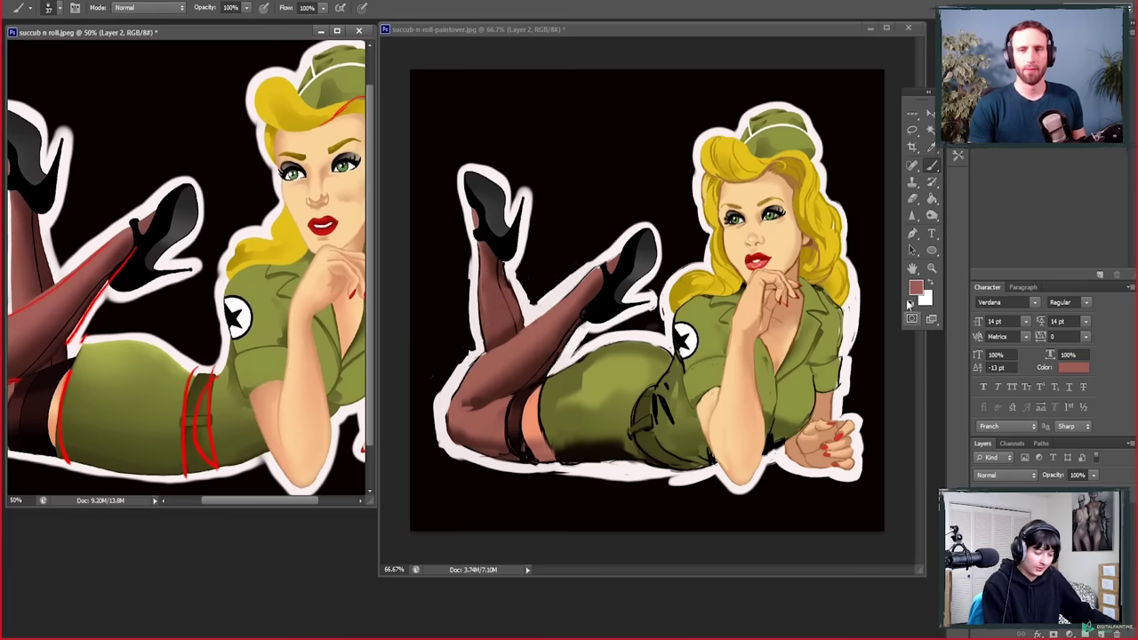
pyautogui.click(932, 269)
pyautogui.hotkey('ctrl', '-')
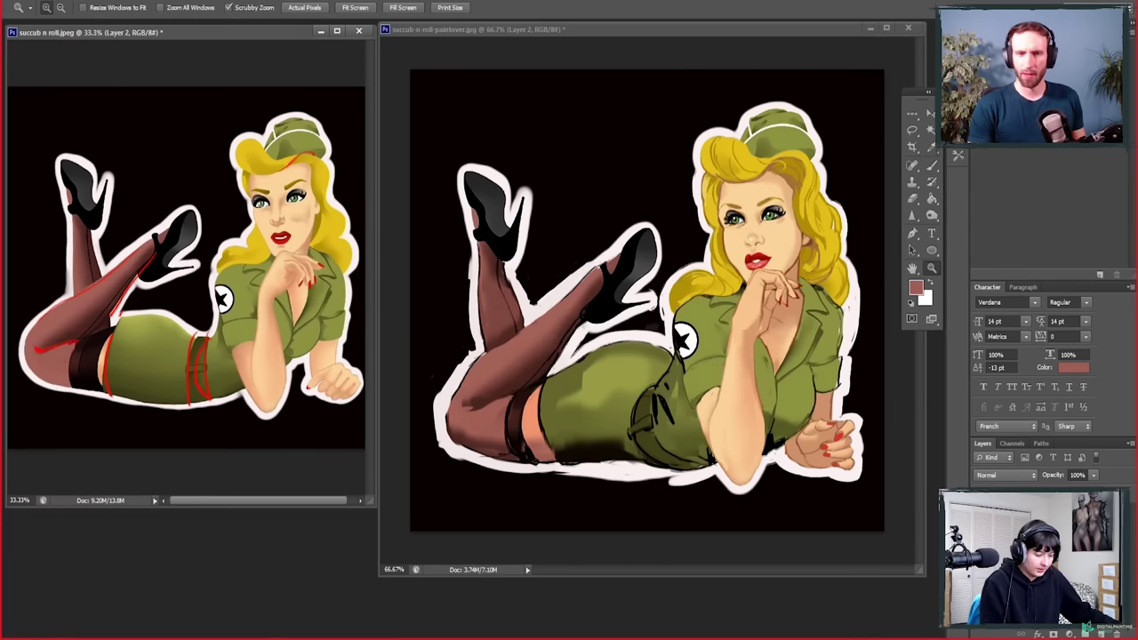
pyautogui.moveTo(288, 432)
pyautogui.mouseDown()
pyautogui.moveTo(297, 436)
pyautogui.moveTo(287, 447)
pyautogui.mouseUp()
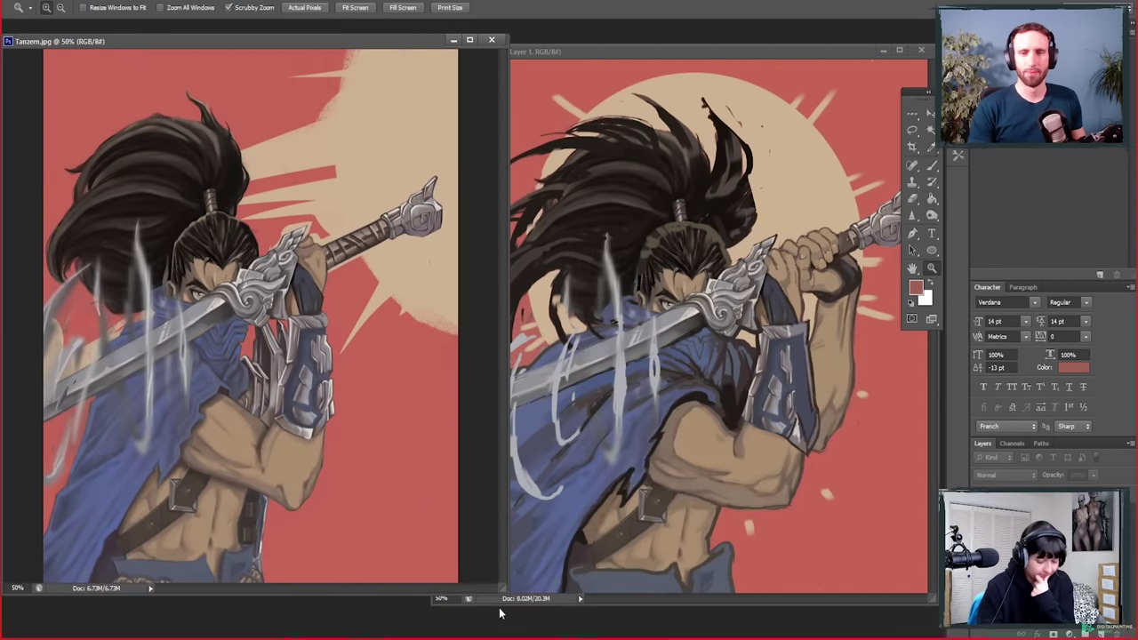
# Step: Arrange Tanzem.jpg and Tanzem.psd side by side and move the tool palette clear of the paintover's sword
pyautogui.moveTo(507, 587); pyautogui.dragTo(372, 578)
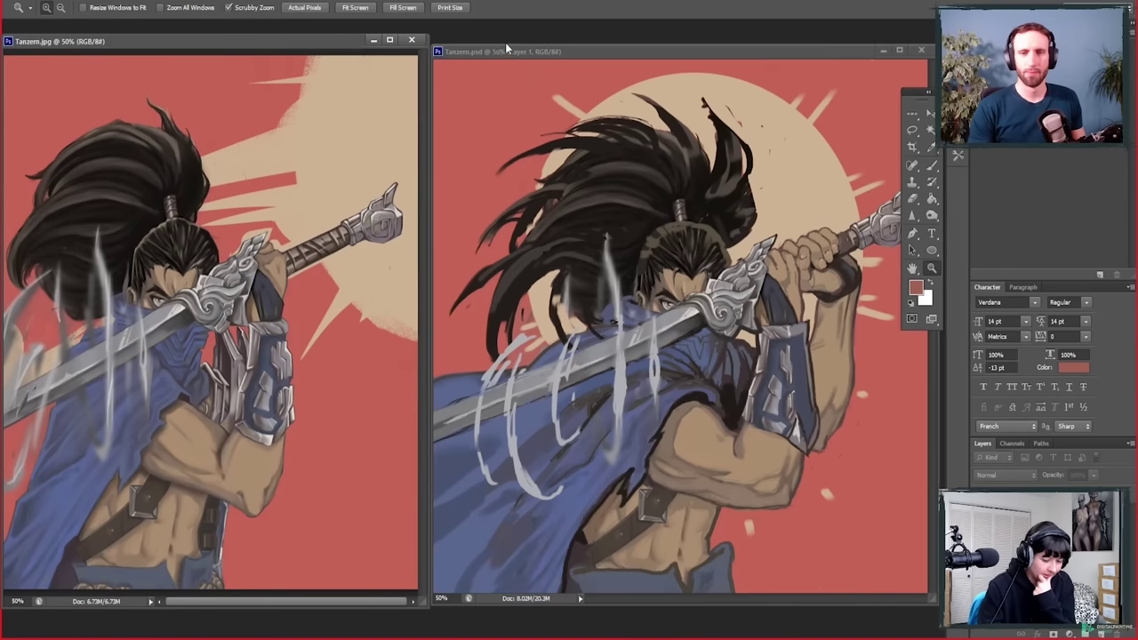
pyautogui.click(505, 43)
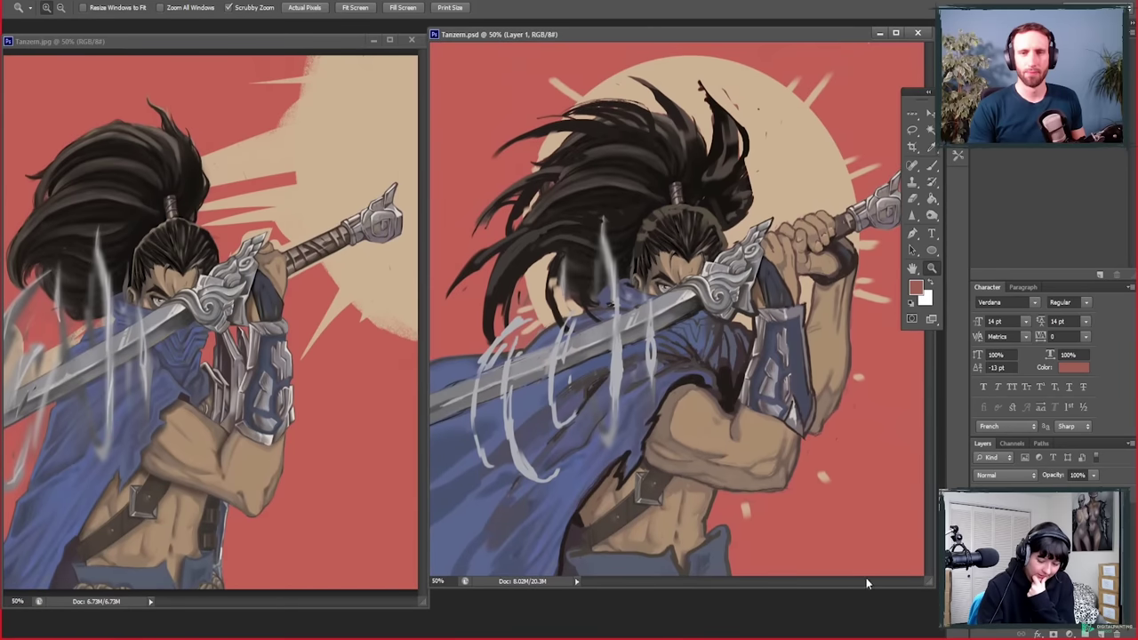
pyautogui.click(312, 31)
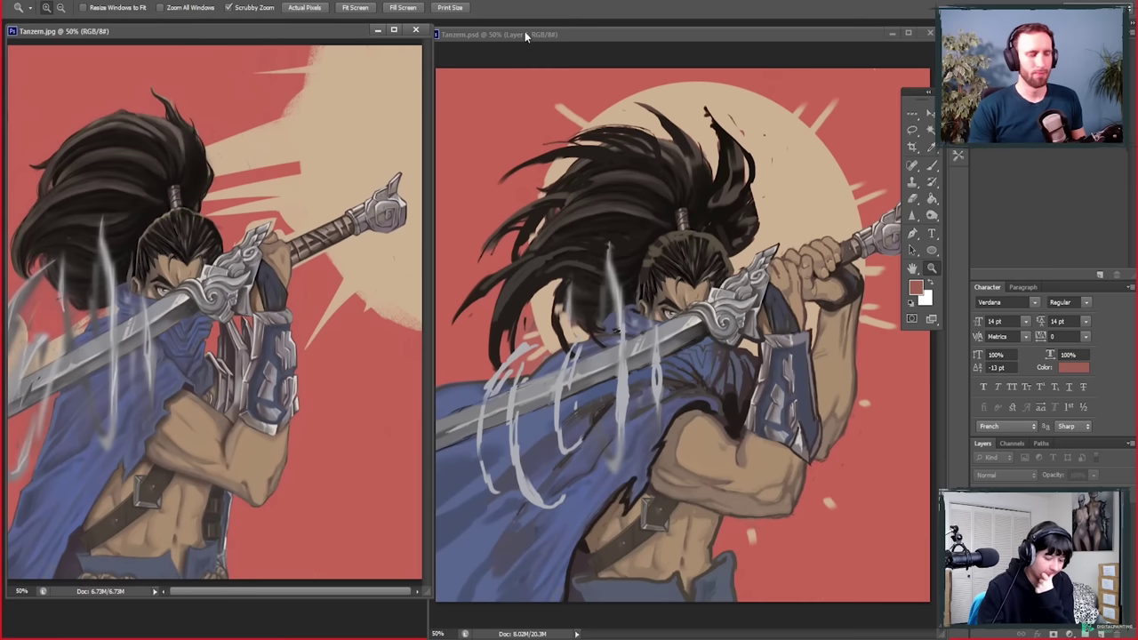
pyautogui.click(524, 35)
pyautogui.moveTo(913, 94); pyautogui.dragTo(405, 329)
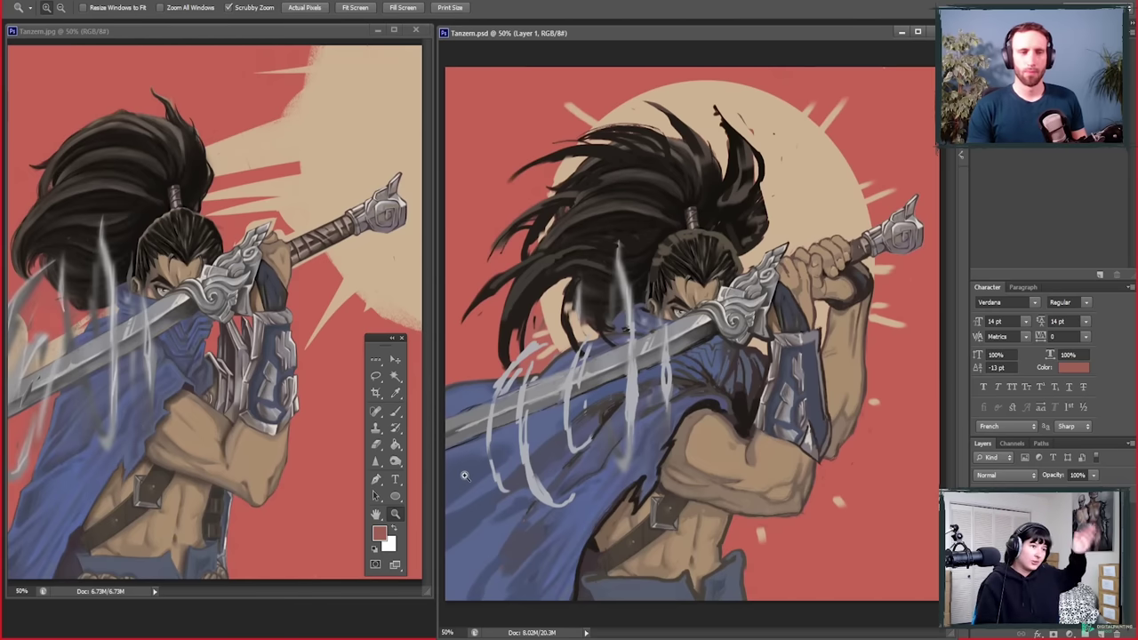
# Step: Add a new layer to Tanzem.jpg and mark the ponytail's outer edge near the canvas border in yellow
pyautogui.hotkey('ctrl', 'Tab')
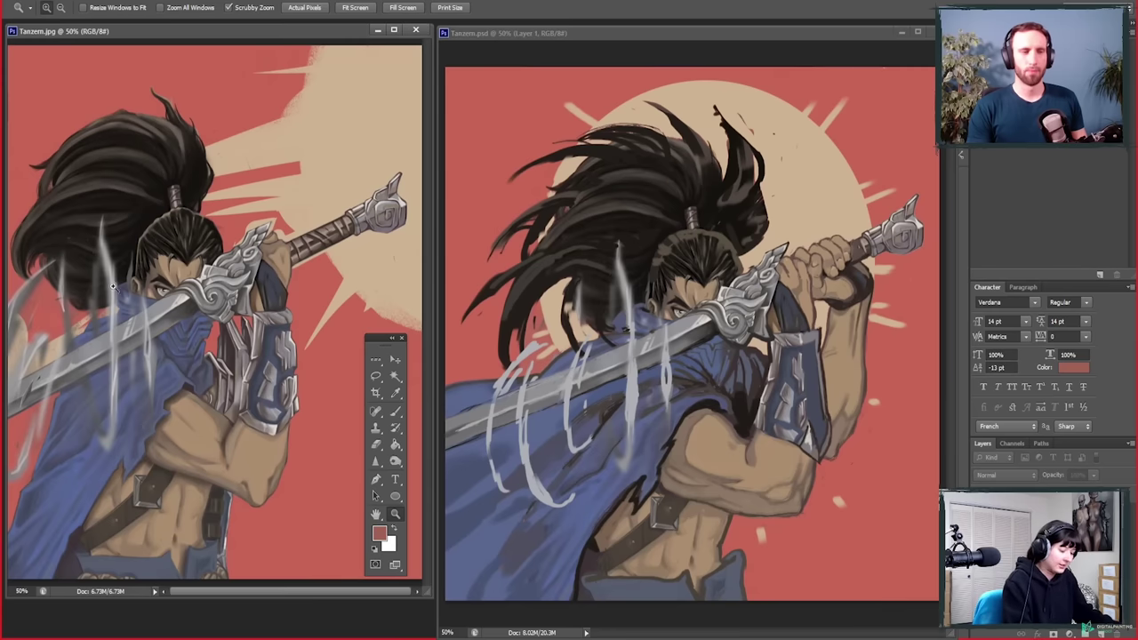
pyautogui.hotkey('ctrl', 'shift', 'alt', 'n')
pyautogui.press('b')
pyautogui.moveTo(33, 201); pyautogui.dragTo(18, 278)
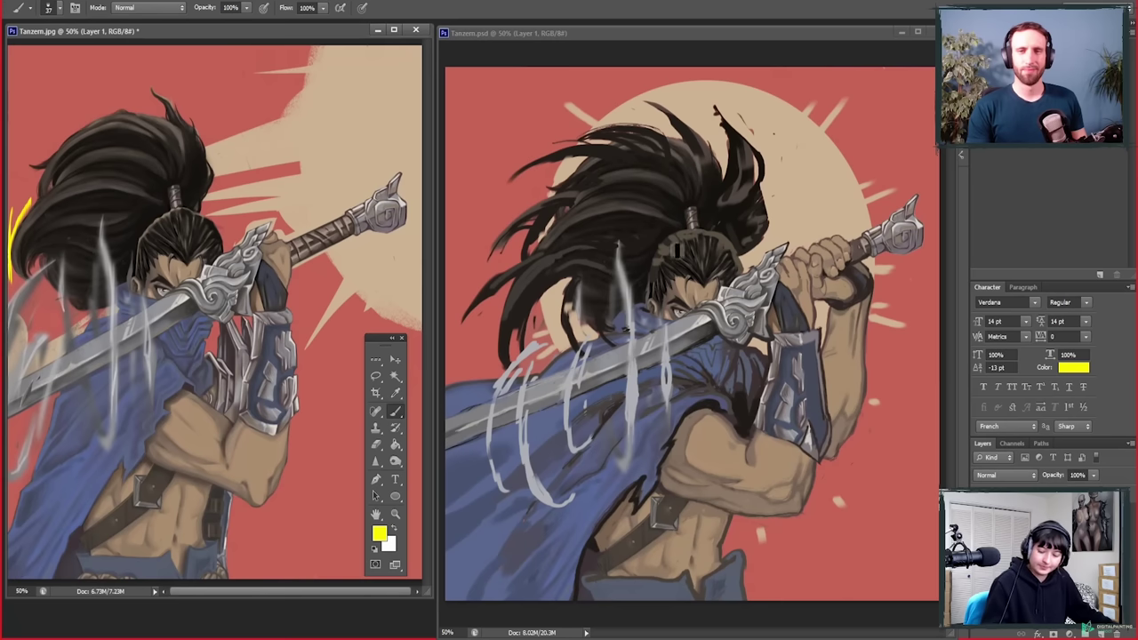
# Step: With a 50 px brush, draw yellow curves and arrows for the ponytail's flow in the paintover and the original
pyautogui.click(675, 251)
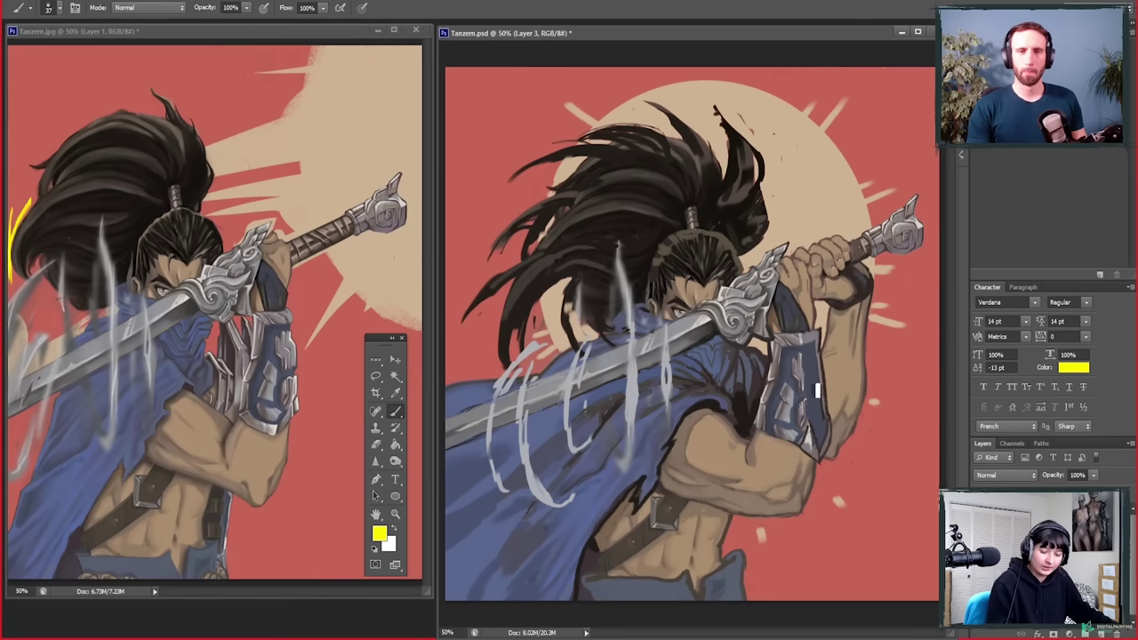
pyautogui.rightClick(747, 295)
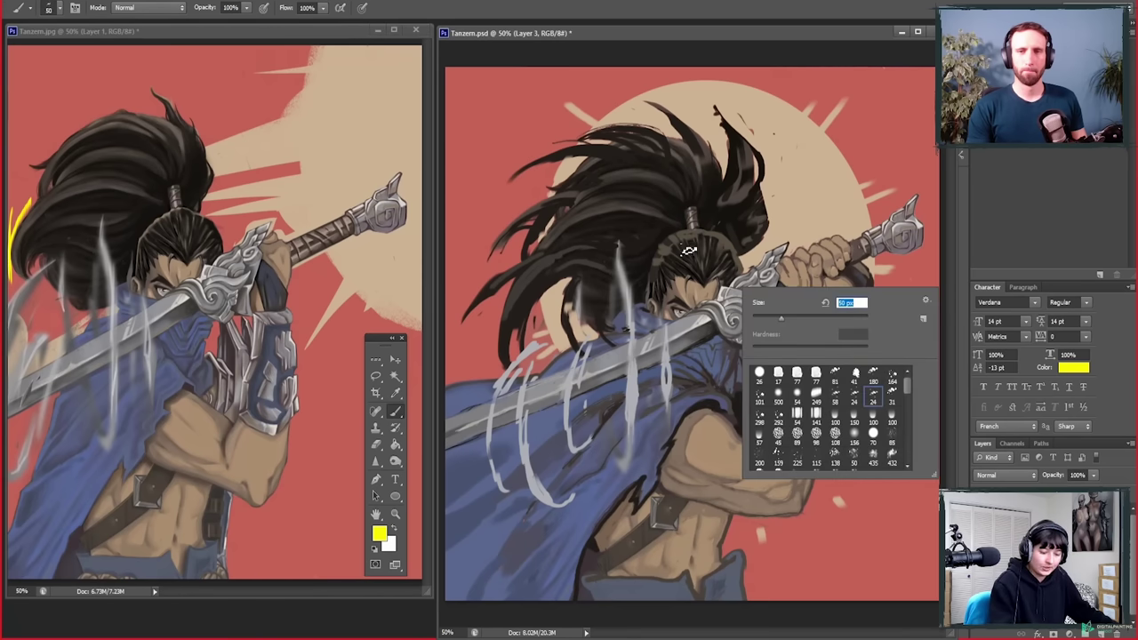
pyautogui.moveTo(668, 212)
pyautogui.mouseDown()
pyautogui.moveTo(563, 249)
pyautogui.moveTo(594, 374)
pyautogui.moveTo(622, 387)
pyautogui.mouseUp()
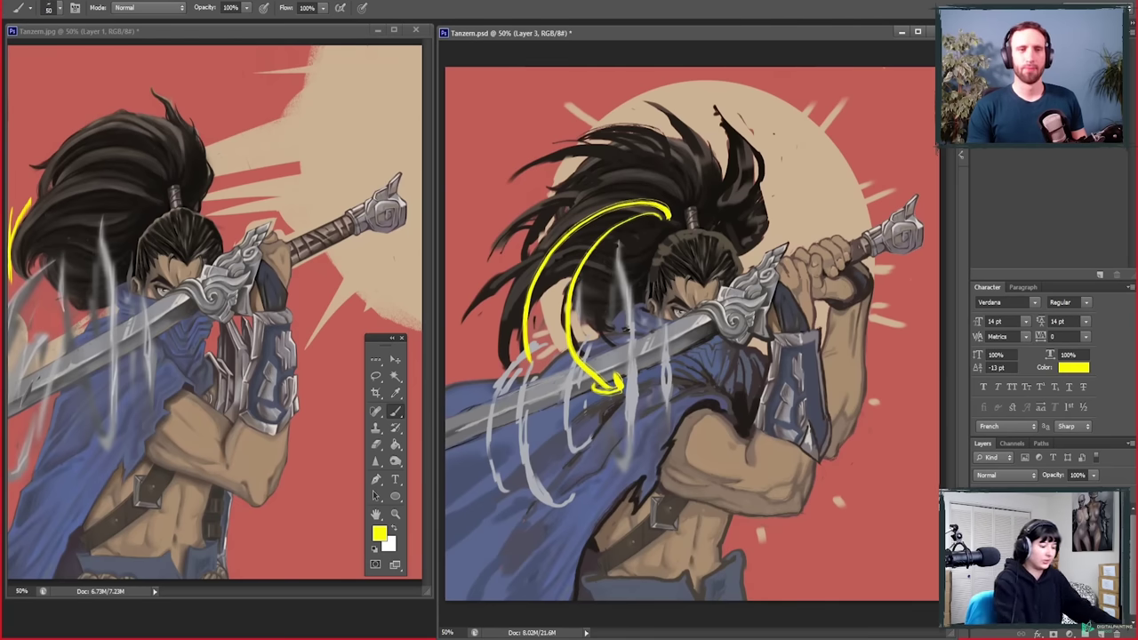
pyautogui.click(188, 188)
pyautogui.moveTo(195, 198)
pyautogui.mouseDown()
pyautogui.moveTo(140, 66)
pyautogui.moveTo(153, 89)
pyautogui.moveTo(28, 197)
pyautogui.mouseUp()
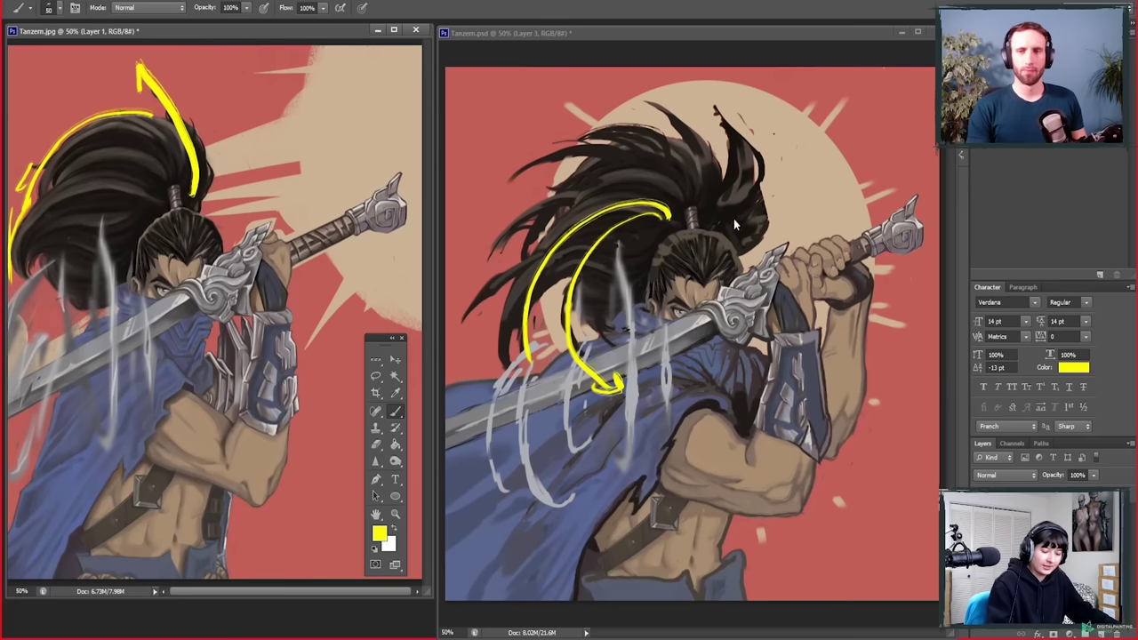
# Step: In the paintover, add a yellow upward arrow beside the ponytail and contour lines along the hands, raised forearm and elbows
pyautogui.moveTo(743, 236)
pyautogui.mouseDown()
pyautogui.moveTo(781, 178)
pyautogui.moveTo(788, 189)
pyautogui.mouseUp()
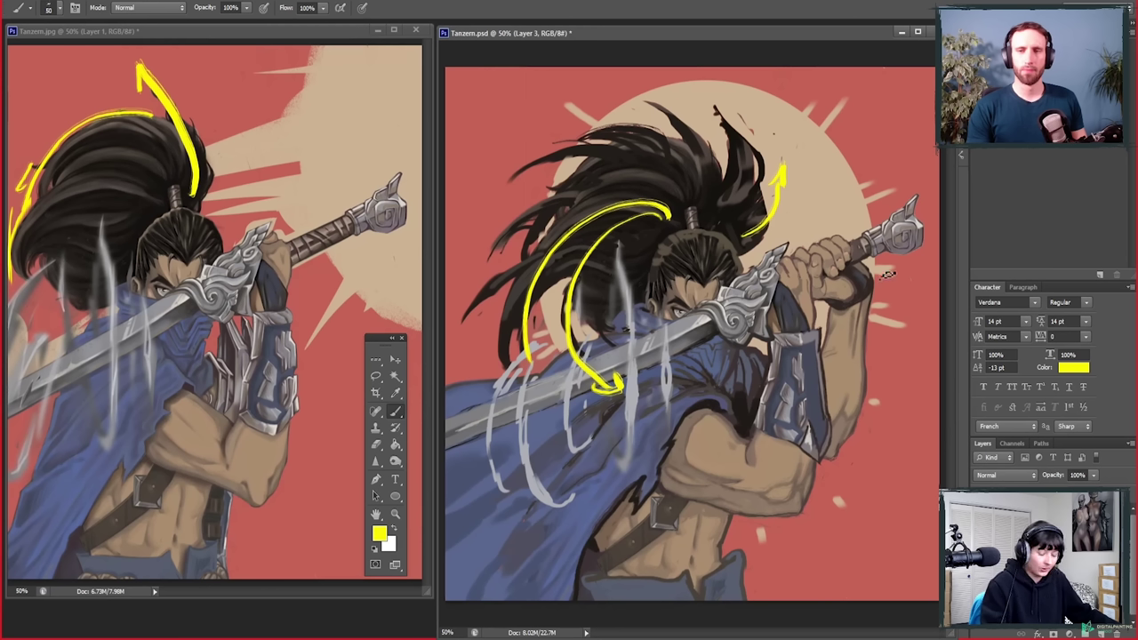
pyautogui.moveTo(794, 245); pyautogui.dragTo(852, 229)
pyautogui.moveTo(883, 266)
pyautogui.mouseDown()
pyautogui.moveTo(893, 309)
pyautogui.moveTo(882, 386)
pyautogui.moveTo(896, 396)
pyautogui.moveTo(825, 480)
pyautogui.moveTo(809, 528)
pyautogui.mouseUp()
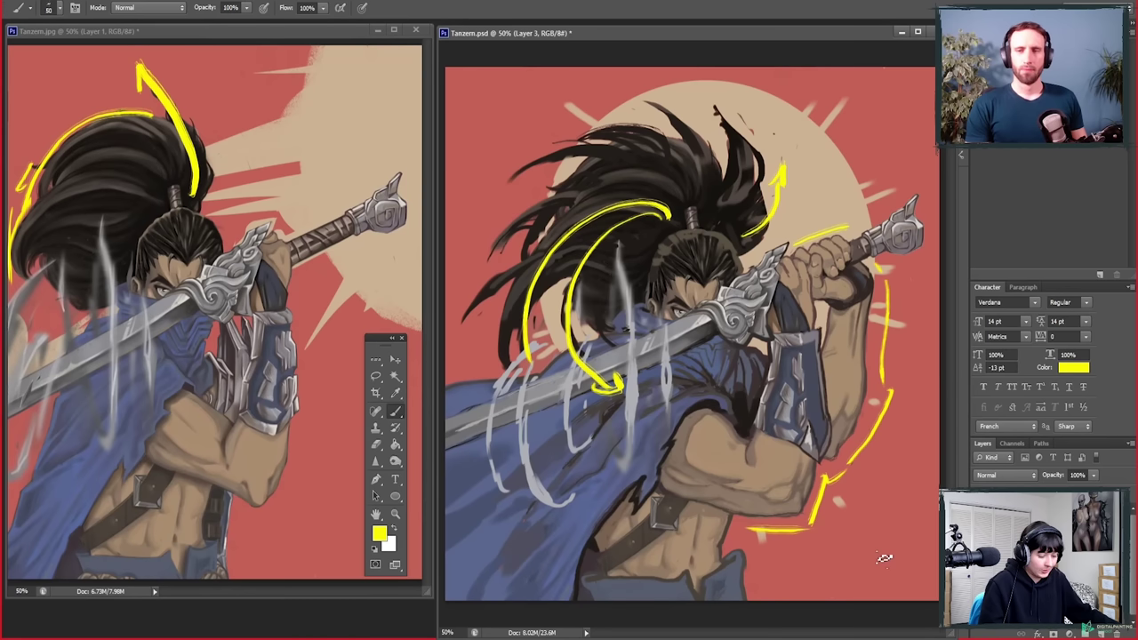
# Step: Outline in yellow the area enclosed by the sword, bracer and upper arm in both the original and the paintover
pyautogui.click(216, 333)
pyautogui.moveTo(215, 320)
pyautogui.mouseDown()
pyautogui.moveTo(190, 332)
pyautogui.moveTo(231, 434)
pyautogui.moveTo(247, 416)
pyautogui.moveTo(256, 321)
pyautogui.moveTo(231, 311)
pyautogui.moveTo(212, 324)
pyautogui.mouseUp()
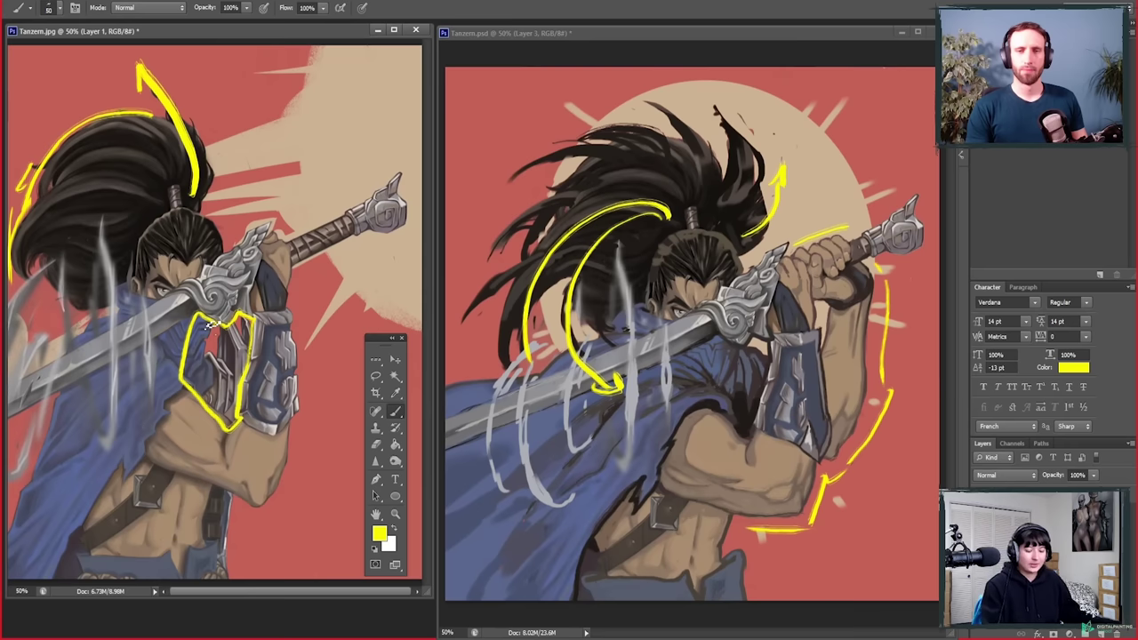
pyautogui.click(725, 401)
pyautogui.moveTo(705, 347)
pyautogui.mouseDown()
pyautogui.moveTo(682, 405)
pyautogui.moveTo(760, 443)
pyautogui.moveTo(776, 369)
pyautogui.moveTo(760, 343)
pyautogui.moveTo(736, 344)
pyautogui.mouseUp()
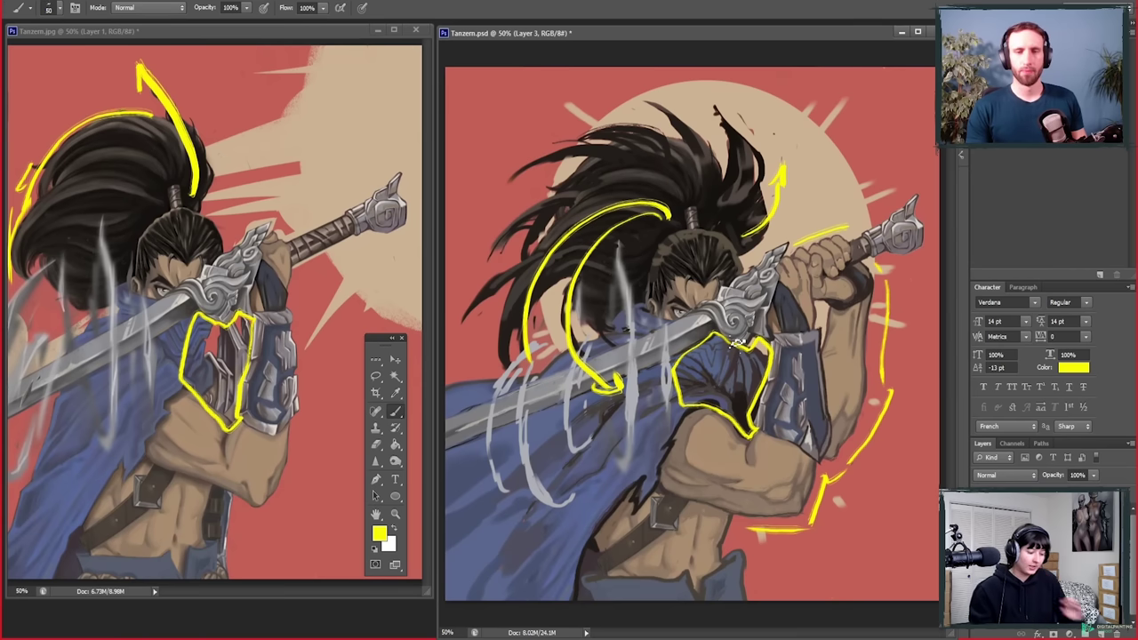
# Step: Undo the yellow outline between the scarf and the bracer in the original
pyautogui.click(249, 368)
pyautogui.hotkey('ctrl', 'alt', 'z')
pyautogui.hotkey('ctrl', 'alt', 'z')
# Step: At 100% zoom, reduce the brush to 19 px and draw yellow scarf-fold chevrons and a vertical face centre line on the original
pyautogui.press('z')
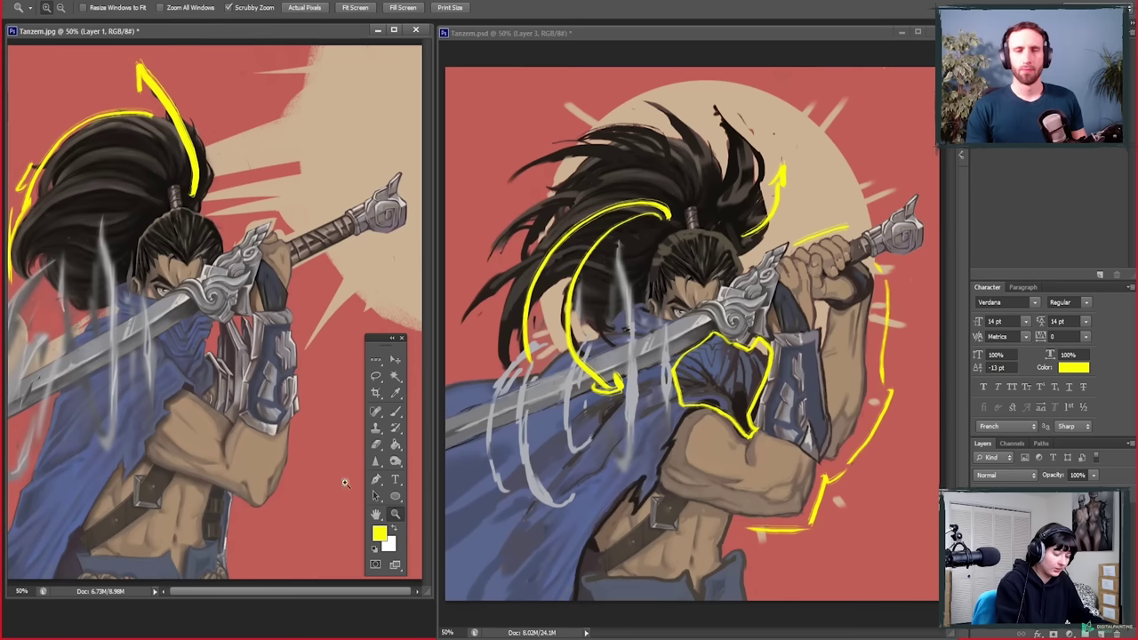
pyautogui.hotkey('ctrl', '1')
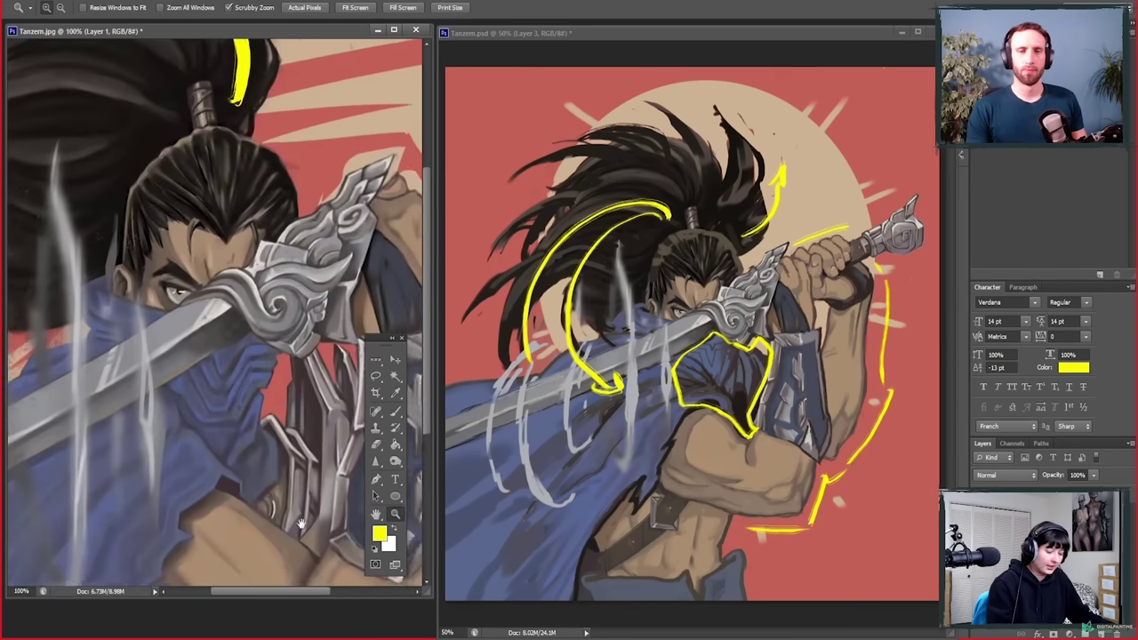
pyautogui.moveTo(301, 525); pyautogui.dragTo(291, 515)
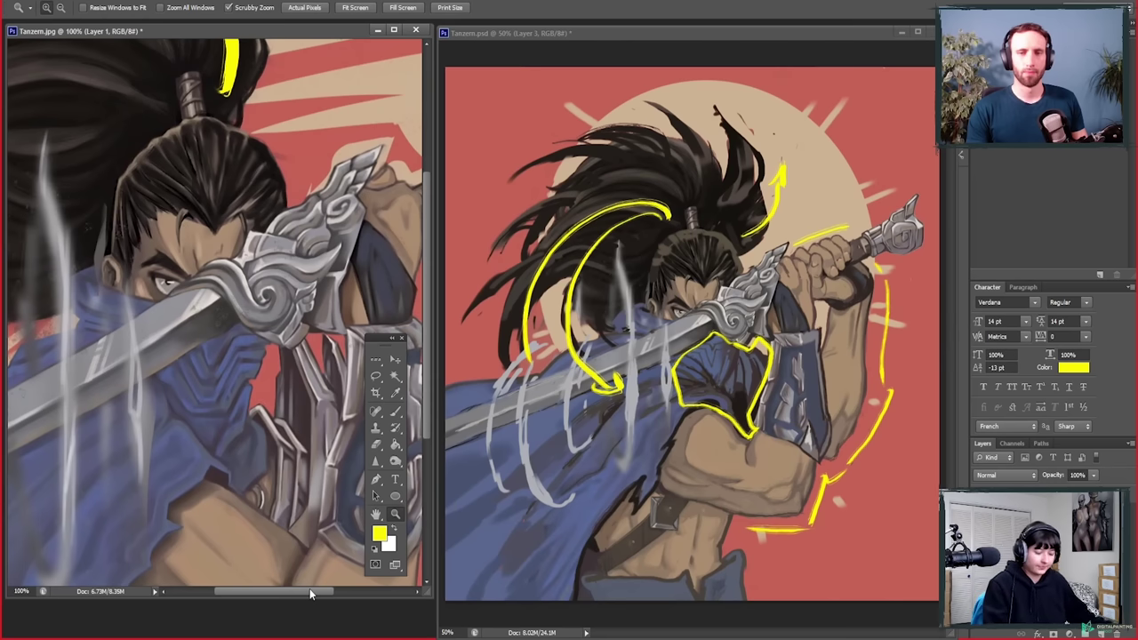
pyautogui.moveTo(721, 351); pyautogui.dragTo(714, 430)
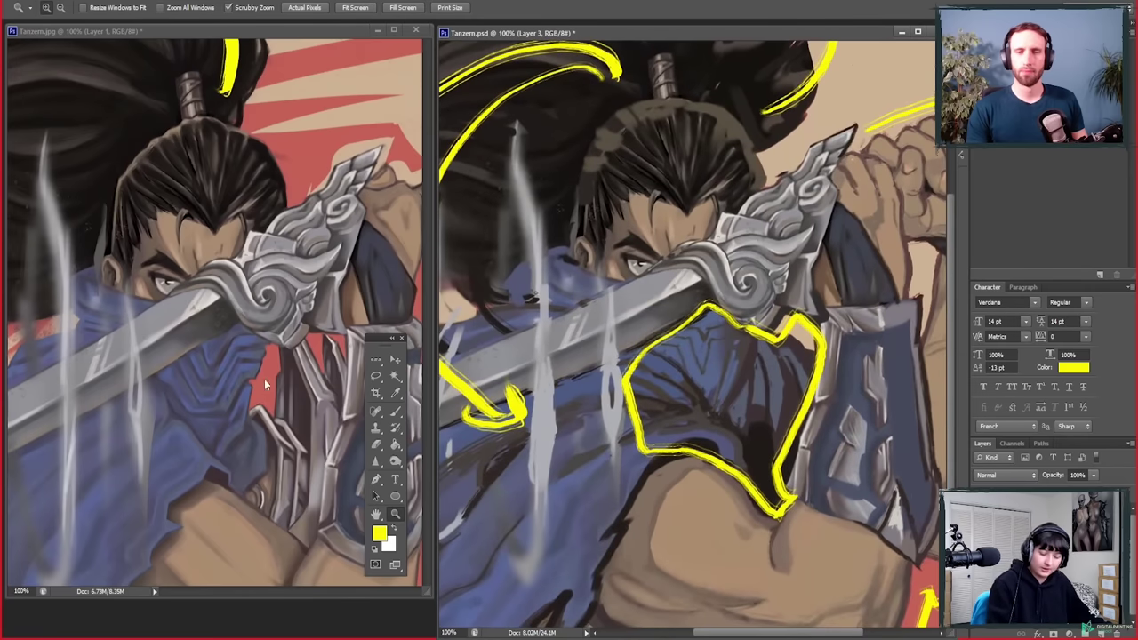
pyautogui.click(264, 378)
pyautogui.press('b')
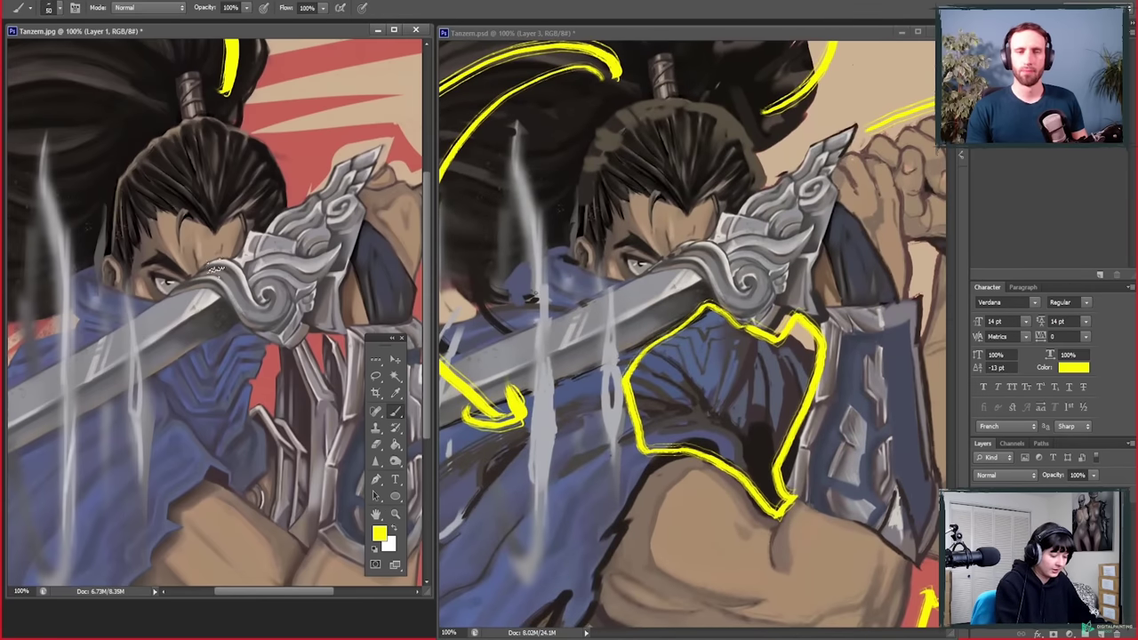
pyautogui.rightClick(225, 336)
pyautogui.moveTo(359, 367); pyautogui.dragTo(331, 367)
pyautogui.press('Return')
pyautogui.moveTo(201, 345)
pyautogui.mouseDown()
pyautogui.moveTo(209, 374)
pyautogui.moveTo(227, 363)
pyautogui.moveTo(209, 402)
pyautogui.moveTo(228, 378)
pyautogui.moveTo(196, 415)
pyautogui.moveTo(217, 415)
pyautogui.moveTo(247, 361)
pyautogui.mouseUp()
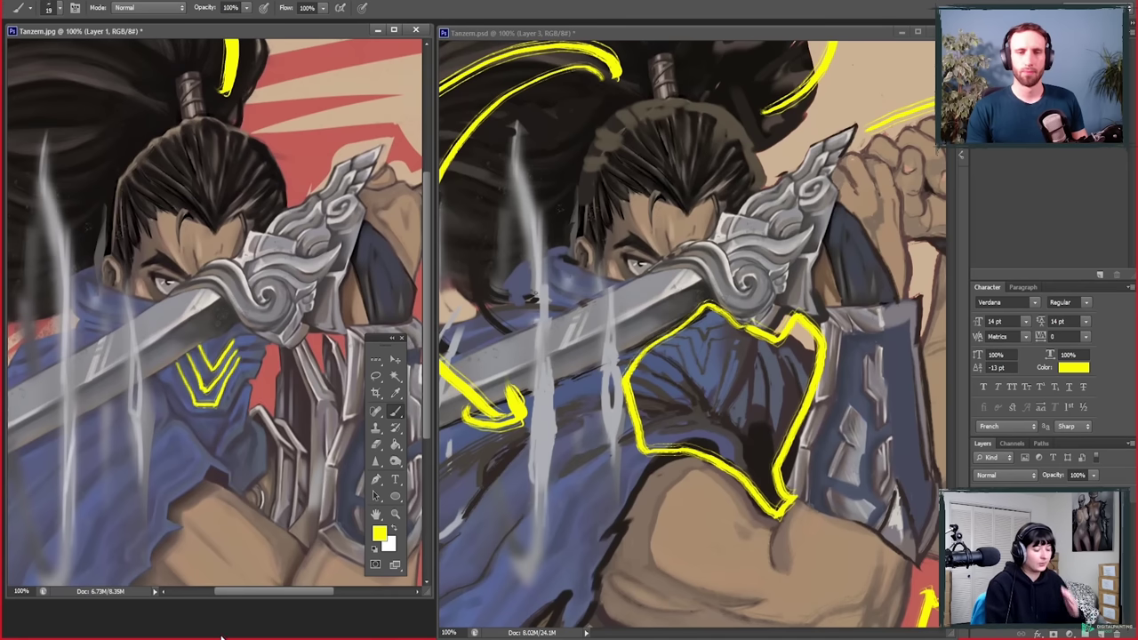
pyautogui.moveTo(216, 224)
pyautogui.mouseDown()
pyautogui.moveTo(218, 262)
pyautogui.moveTo(223, 224)
pyautogui.moveTo(216, 456)
pyautogui.mouseUp()
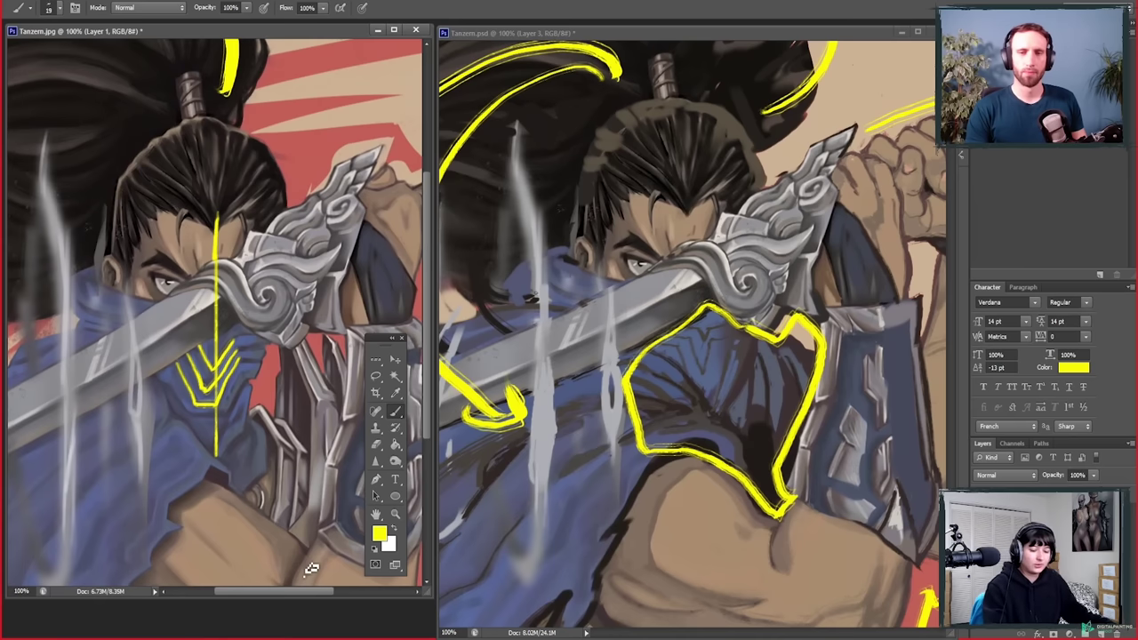
# Step: Erase the yellow outline enclosing the scarf between the sword, bracer and upper arm in the paintover
pyautogui.click(711, 258)
pyautogui.press('e')
pyautogui.moveTo(711, 307)
pyautogui.mouseDown()
pyautogui.moveTo(632, 391)
pyautogui.moveTo(778, 515)
pyautogui.mouseUp()
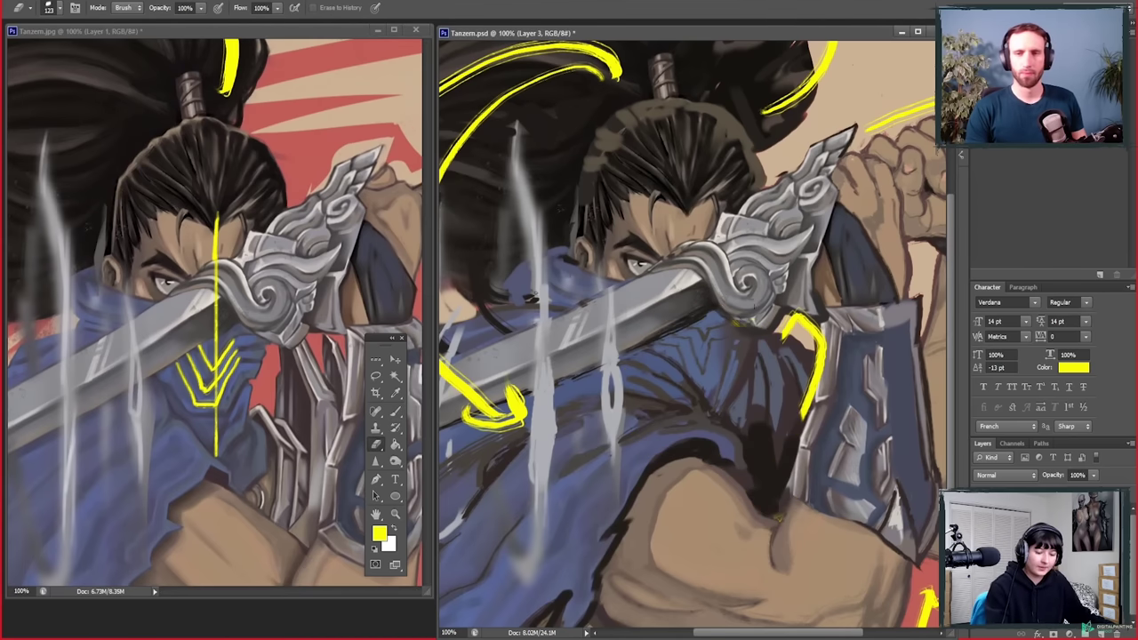
pyautogui.moveTo(800, 333); pyautogui.dragTo(805, 414)
# Step: Draw a yellow face centre line, scarf-fold chevrons and offset scarf centre line on the paintover, and add a matching second vertical line to the original's scarf
pyautogui.press('b')
pyautogui.moveTo(688, 195); pyautogui.dragTo(690, 238)
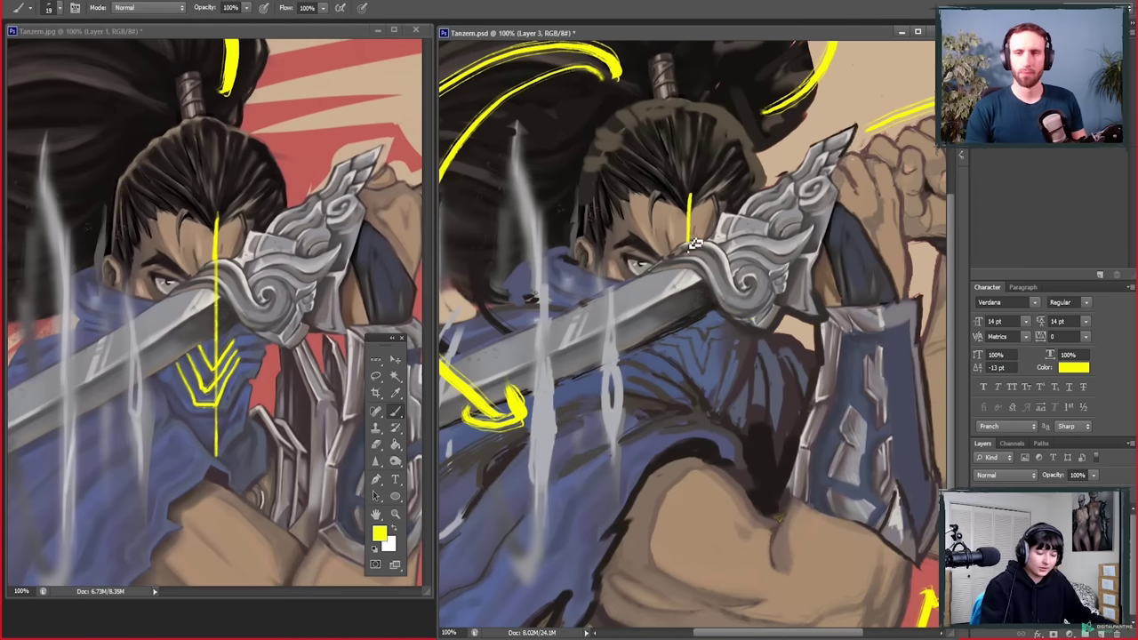
pyautogui.keyDown('shift'); pyautogui.click(689, 322); pyautogui.keyUp('shift')
pyautogui.moveTo(694, 329)
pyautogui.mouseDown()
pyautogui.moveTo(702, 343)
pyautogui.moveTo(731, 323)
pyautogui.mouseUp()
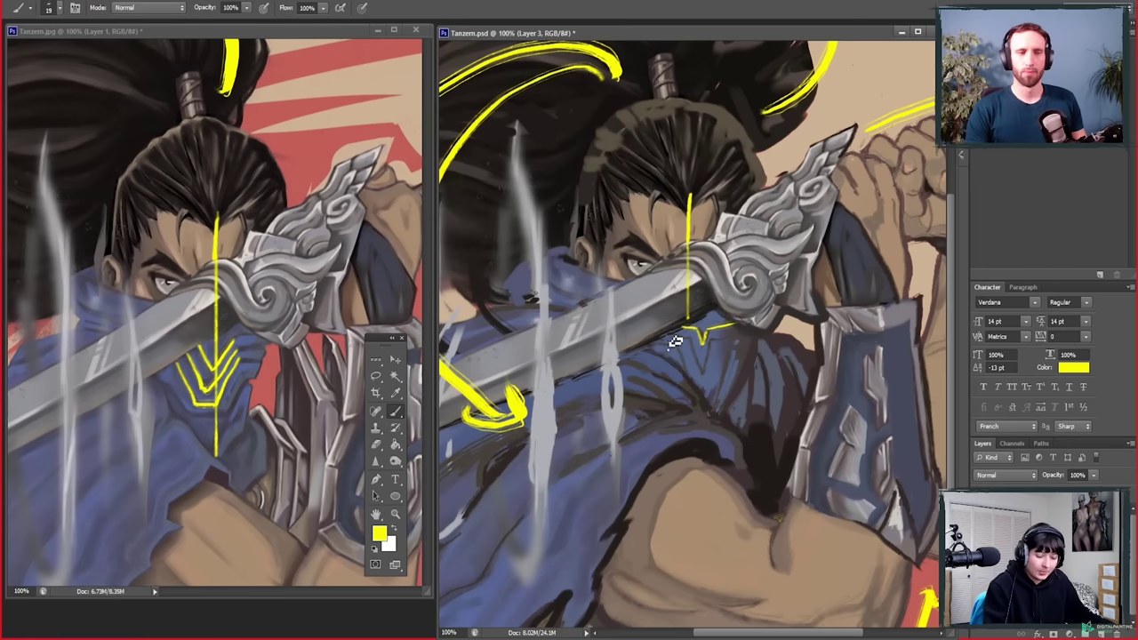
pyautogui.moveTo(701, 345)
pyautogui.mouseDown()
pyautogui.moveTo(704, 371)
pyautogui.moveTo(749, 343)
pyautogui.moveTo(686, 354)
pyautogui.moveTo(661, 344)
pyautogui.mouseUp()
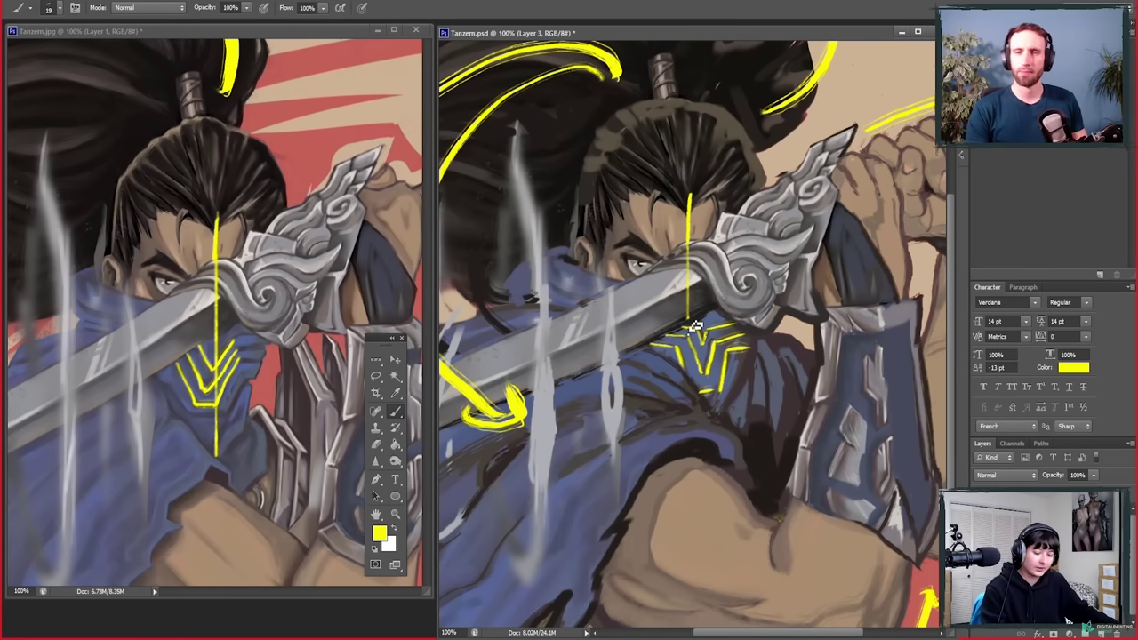
pyautogui.moveTo(704, 293); pyautogui.dragTo(706, 413)
pyautogui.click(206, 356)
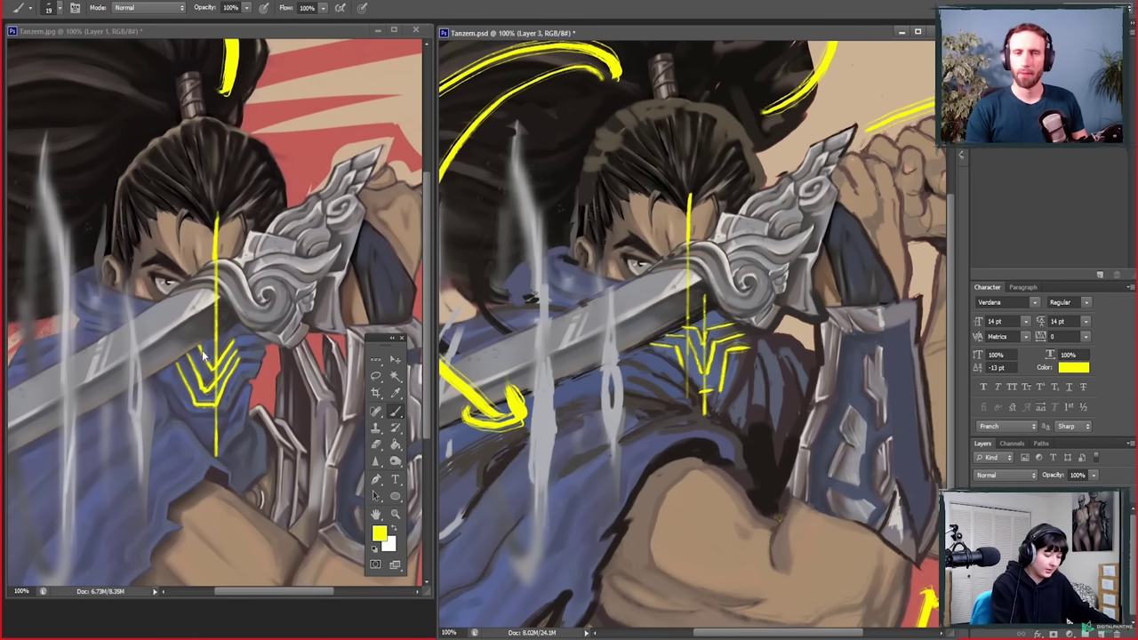
pyautogui.moveTo(199, 336); pyautogui.dragTo(199, 461)
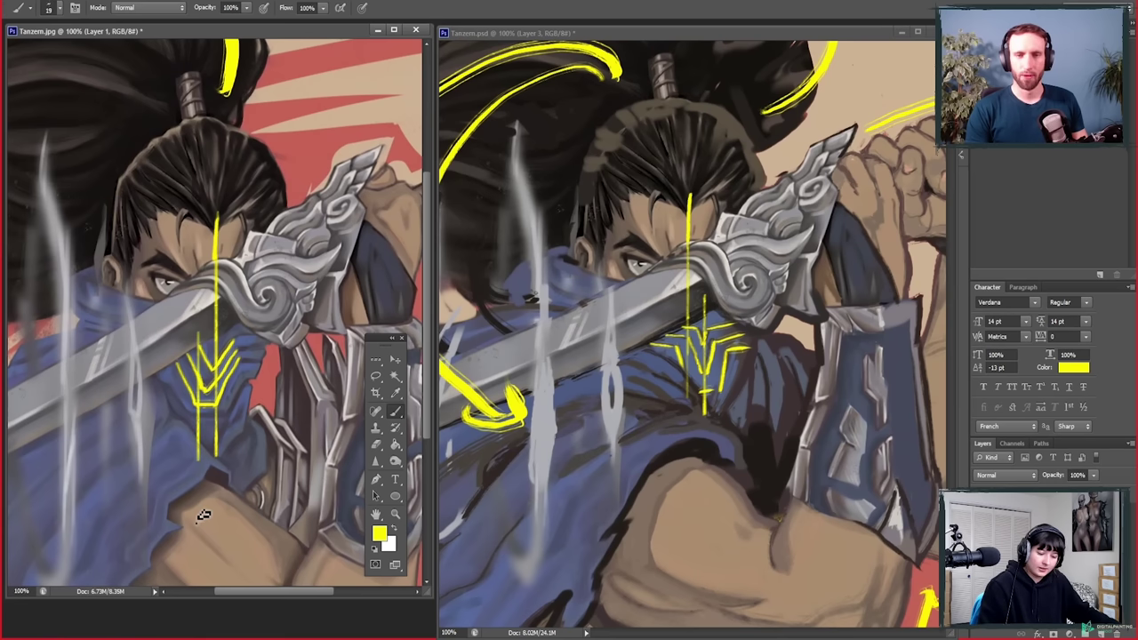
# Step: Clear all the yellow annotation marks from the paintover's layer
pyautogui.click(706, 491)
pyautogui.moveTo(705, 490); pyautogui.dragTo(751, 503)
pyautogui.moveTo(646, 542); pyautogui.dragTo(638, 544)
pyautogui.press('e')
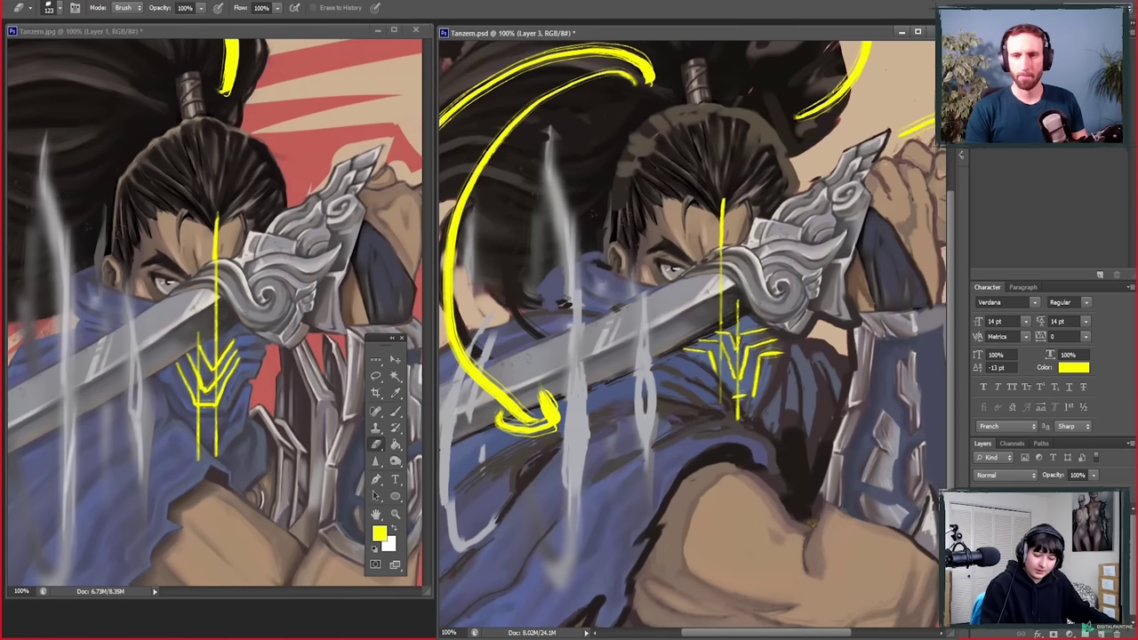
pyautogui.press('Delete')
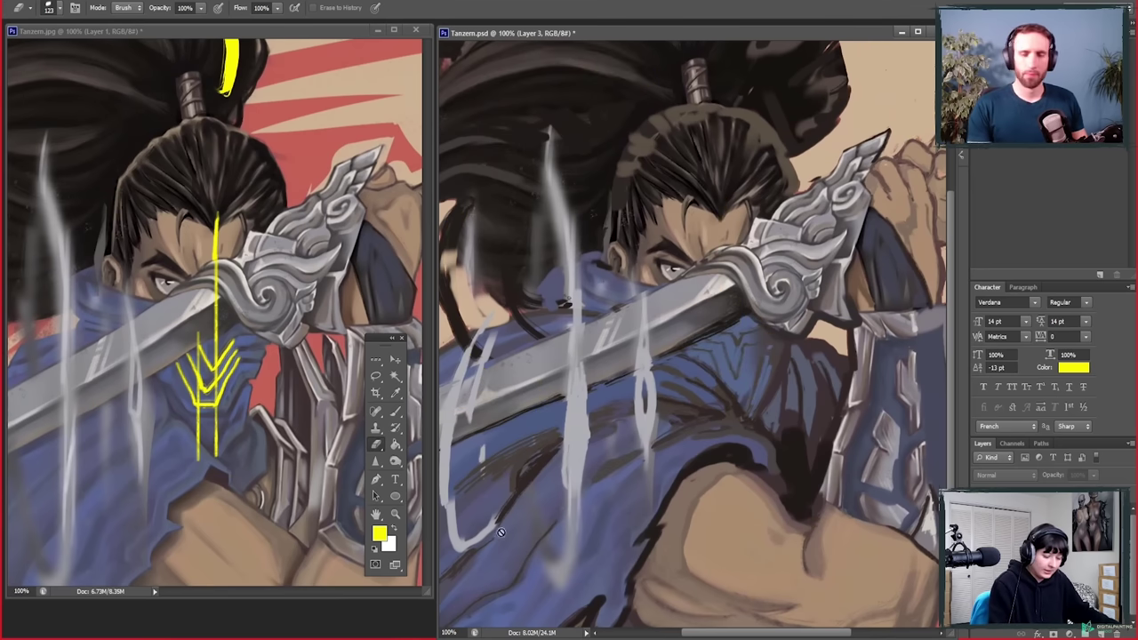
# Step: Erase the yellow centre lines and scarf-fold chevrons from the original, keeping the hair marks
pyautogui.press('z')
pyautogui.keyDown('alt'); pyautogui.click(314, 491); pyautogui.keyUp('alt')
pyautogui.keyDown('alt'); pyautogui.click(315, 491); pyautogui.keyUp('alt')
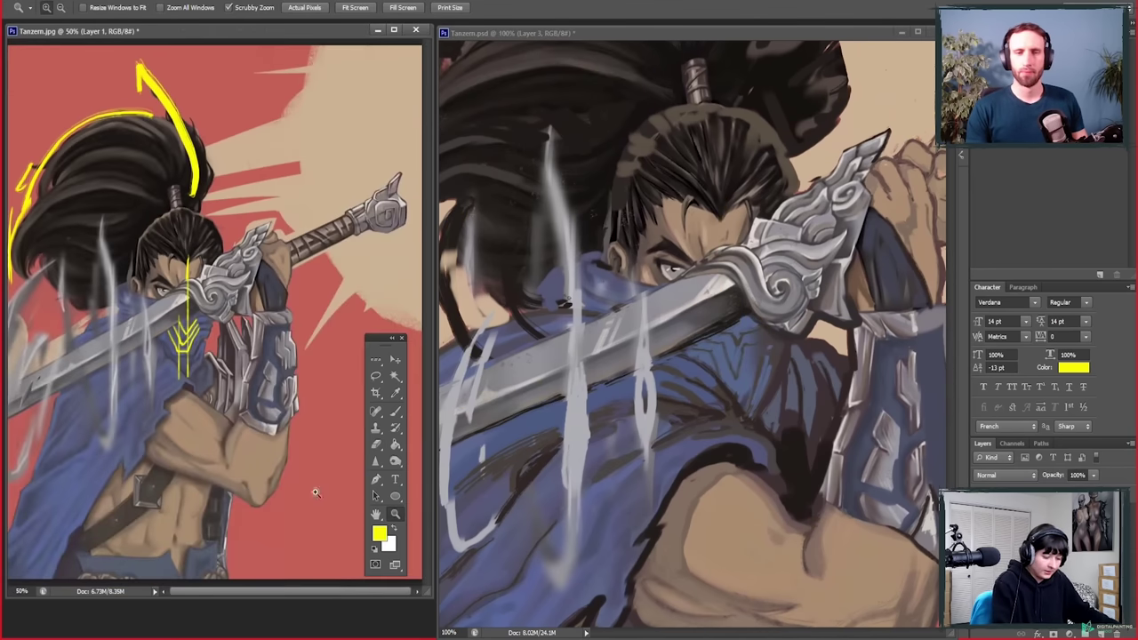
pyautogui.click(740, 508)
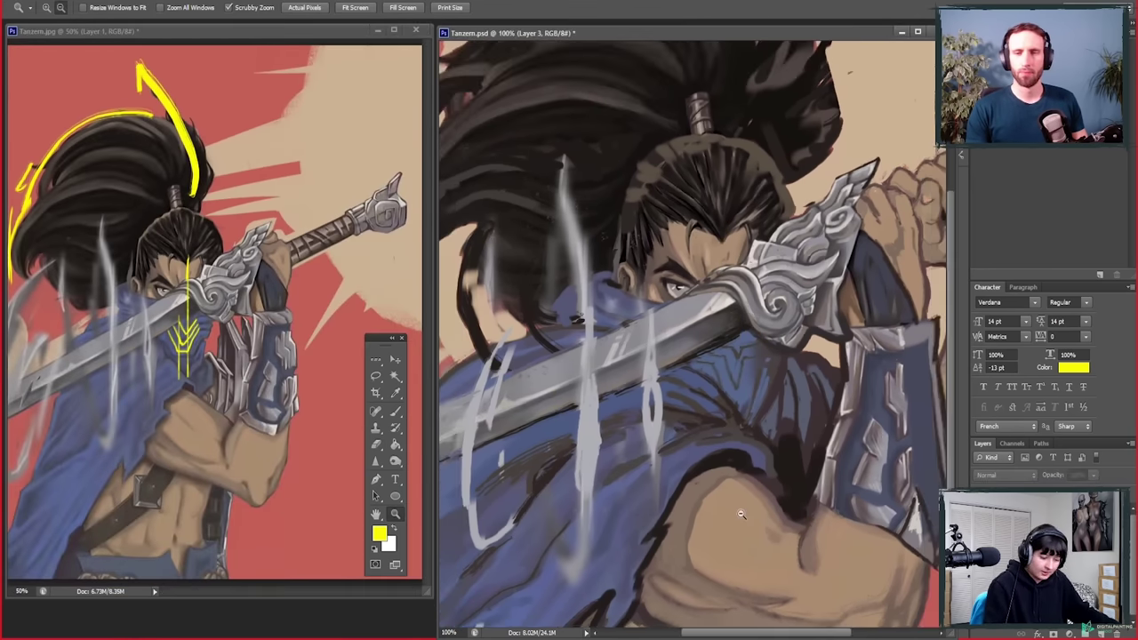
pyautogui.keyDown('alt'); pyautogui.click(740, 513); pyautogui.keyUp('alt')
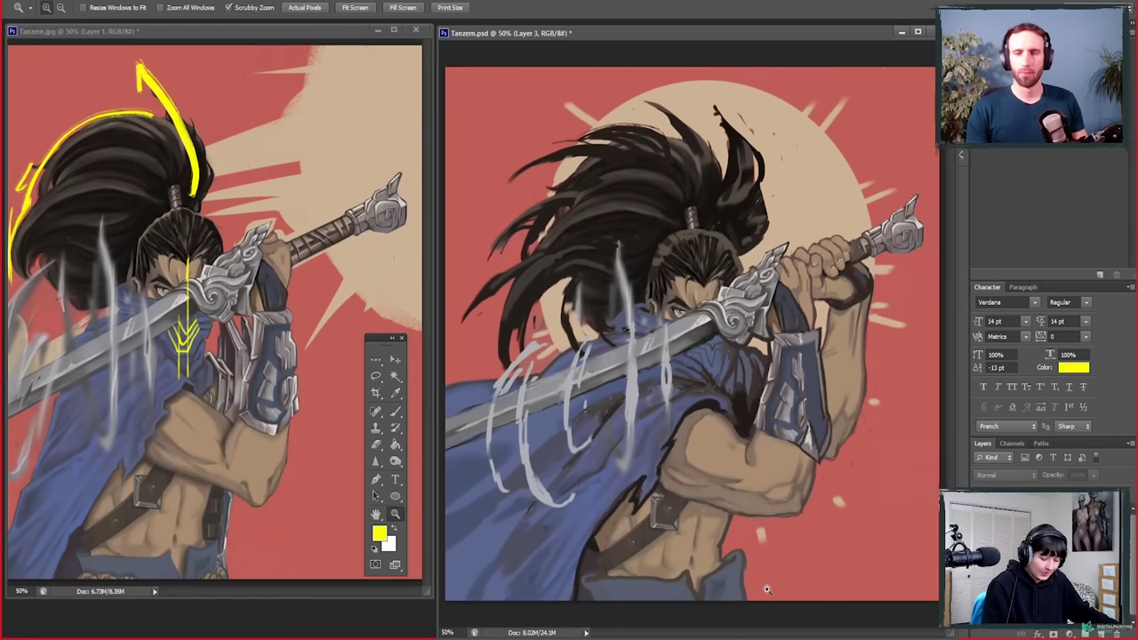
pyautogui.click(199, 399)
pyautogui.press('e')
pyautogui.moveTo(187, 256); pyautogui.dragTo(205, 380)
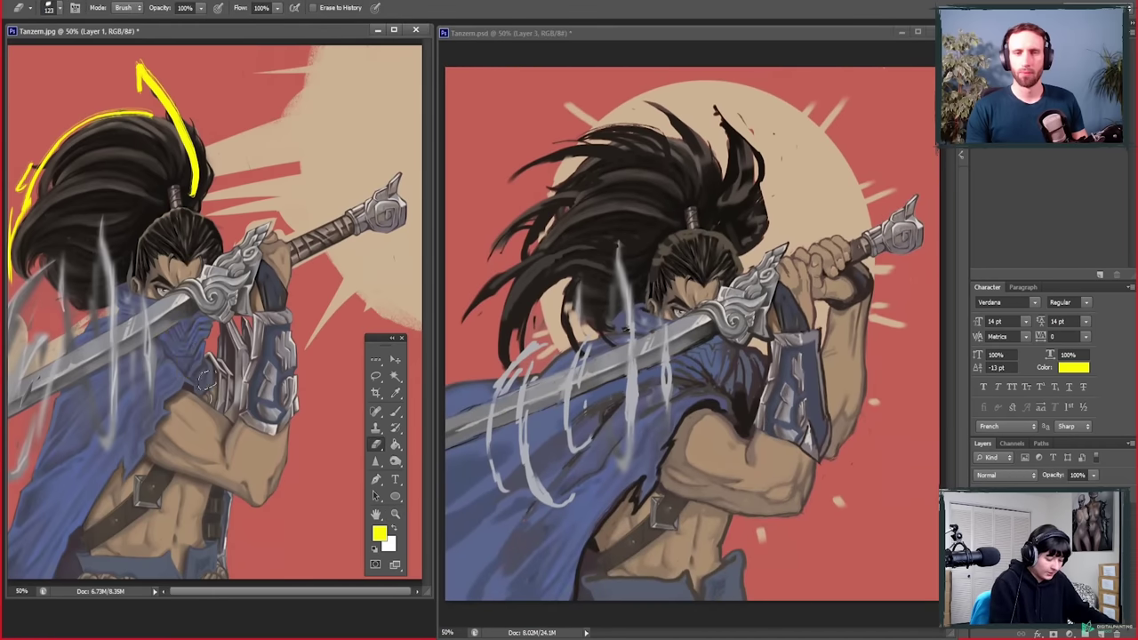
# Step: Outline in yellow the small rounded shapes cropped by the canvas edge below the waist in the original
pyautogui.press('b')
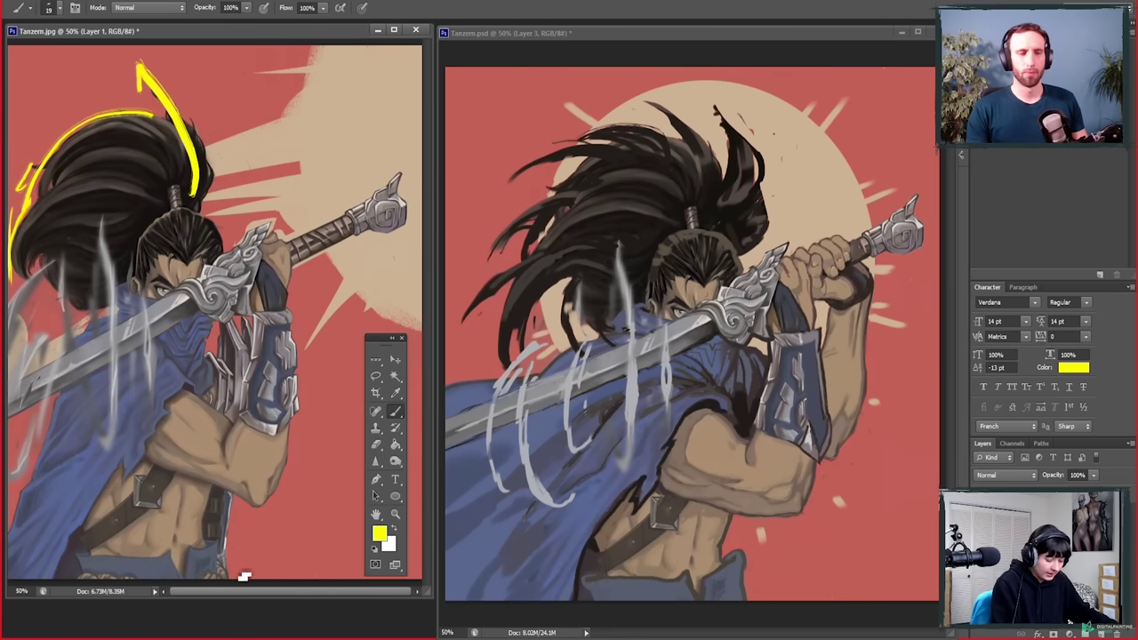
pyautogui.press('z')
pyautogui.click(348, 520)
pyautogui.moveTo(258, 531); pyautogui.dragTo(351, 517)
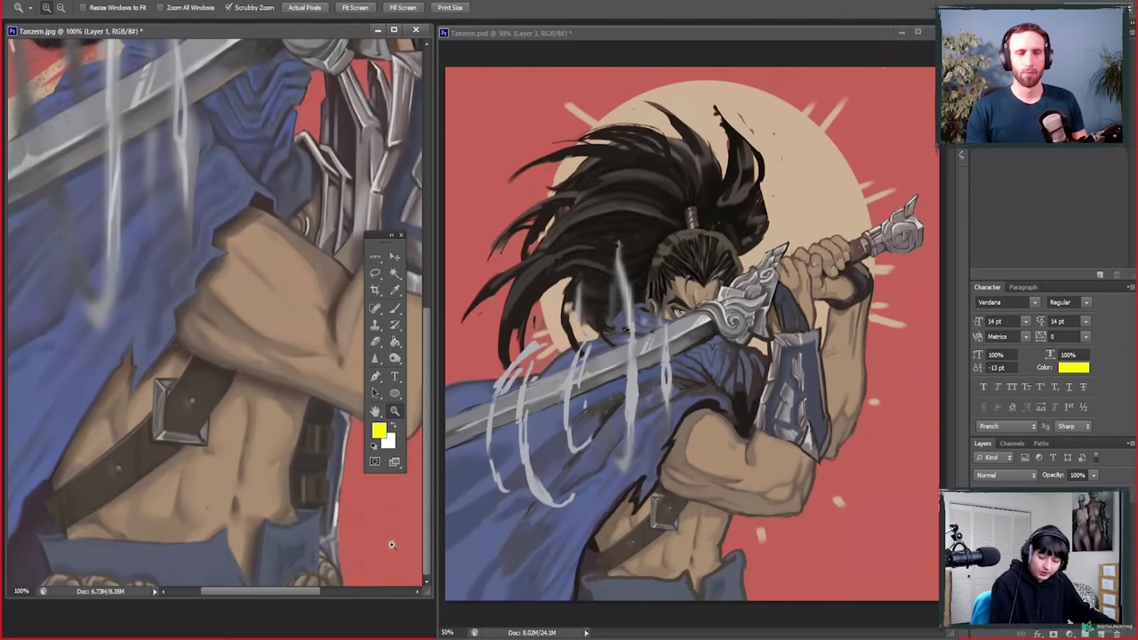
pyautogui.press('b')
pyautogui.moveTo(36, 583); pyautogui.dragTo(160, 584)
pyautogui.moveTo(313, 576)
pyautogui.mouseDown()
pyautogui.moveTo(331, 578)
pyautogui.moveTo(327, 546)
pyautogui.moveTo(345, 574)
pyautogui.mouseUp()
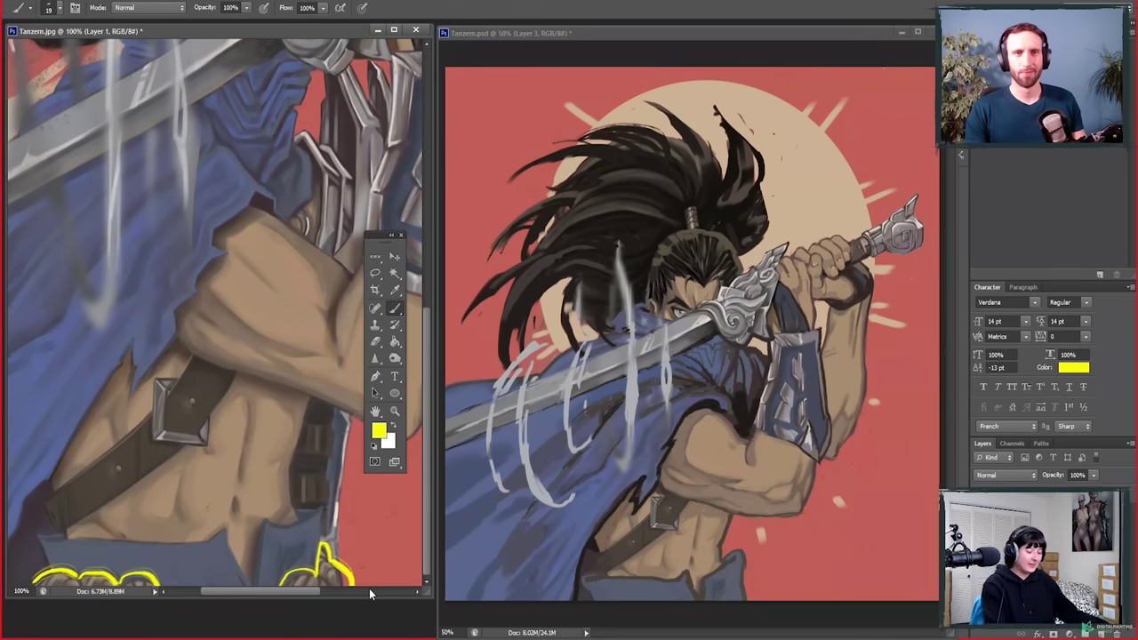
pyautogui.moveTo(183, 541); pyautogui.dragTo(289, 582)
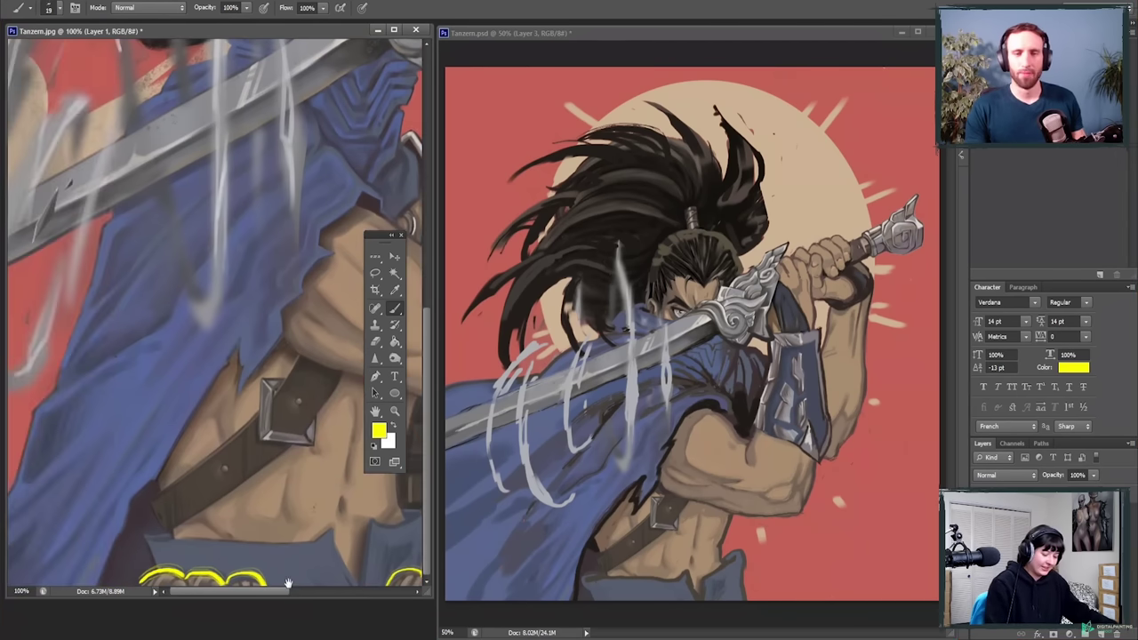
pyautogui.hscroll(3, 289, 582)
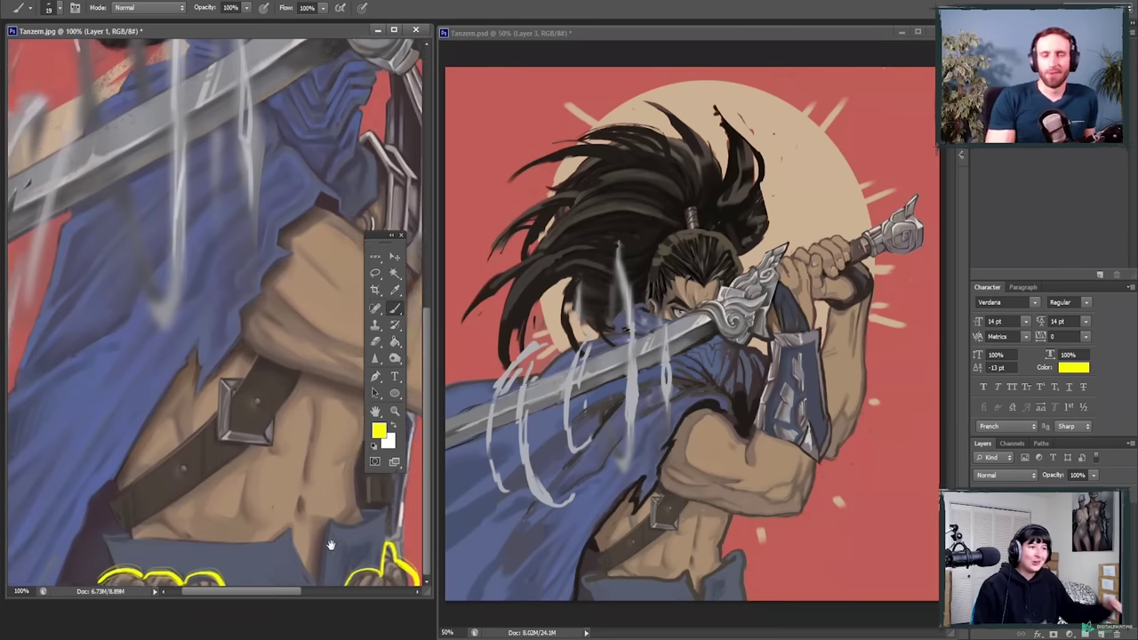
pyautogui.hscroll(3, 330, 544)
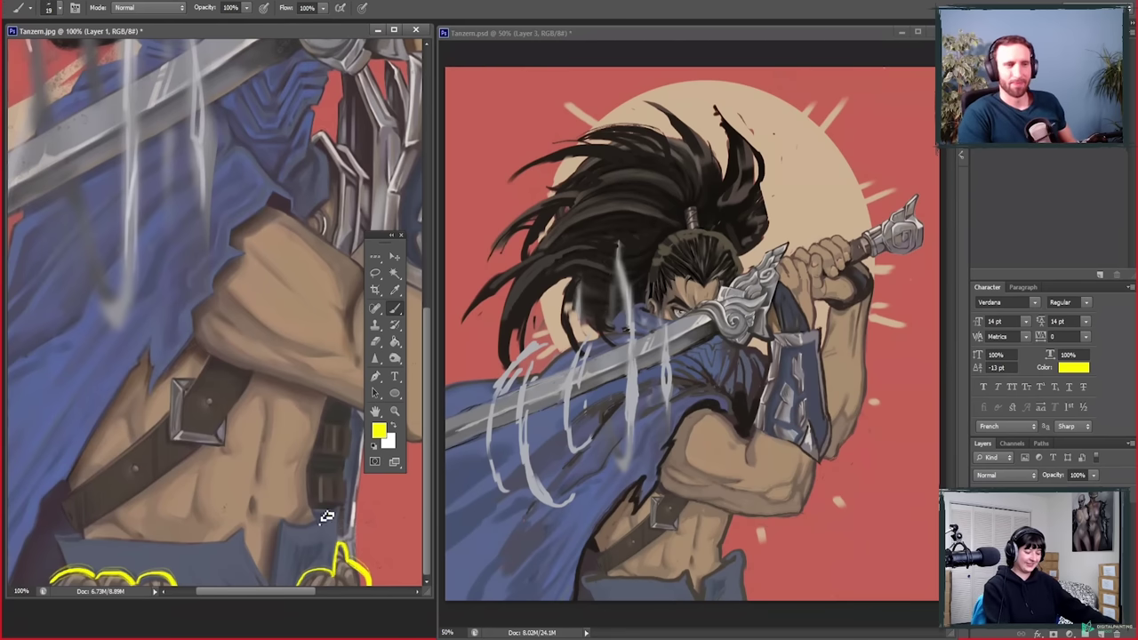
# Step: Erase the yellow outlines along the lower canvas edge of the original
pyautogui.press('e')
pyautogui.moveTo(307, 576); pyautogui.dragTo(342, 561)
pyautogui.moveTo(178, 578); pyautogui.dragTo(39, 561)
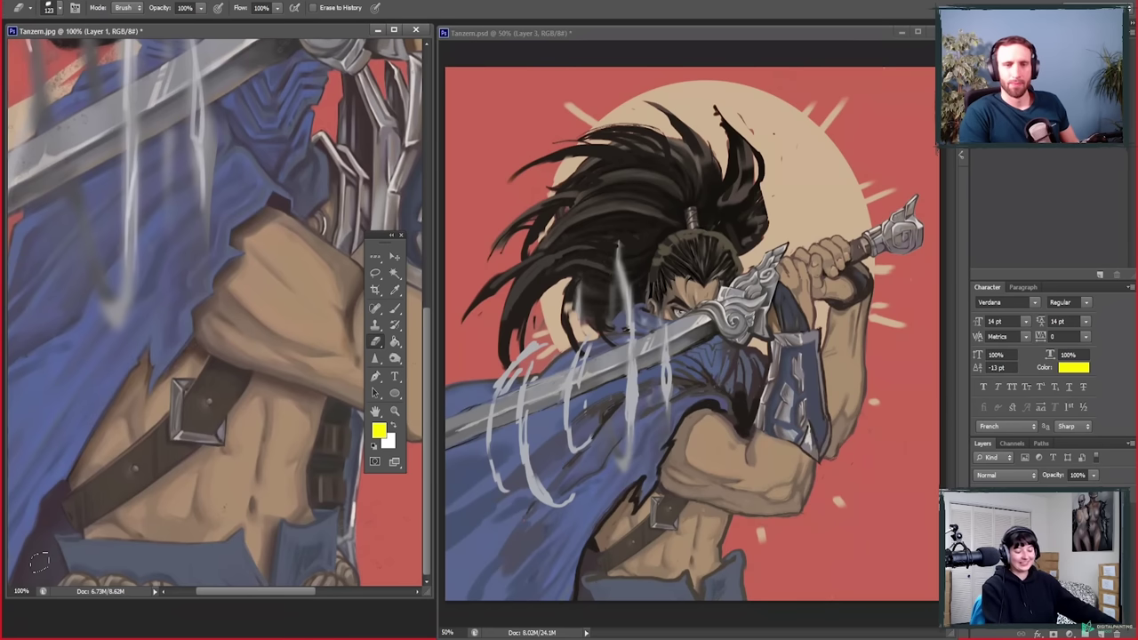
# Step: Compare the full original with the paintover, and examine the bent arms in both at 66.7% zoom
pyautogui.moveTo(354, 534); pyautogui.dragTo(389, 535)
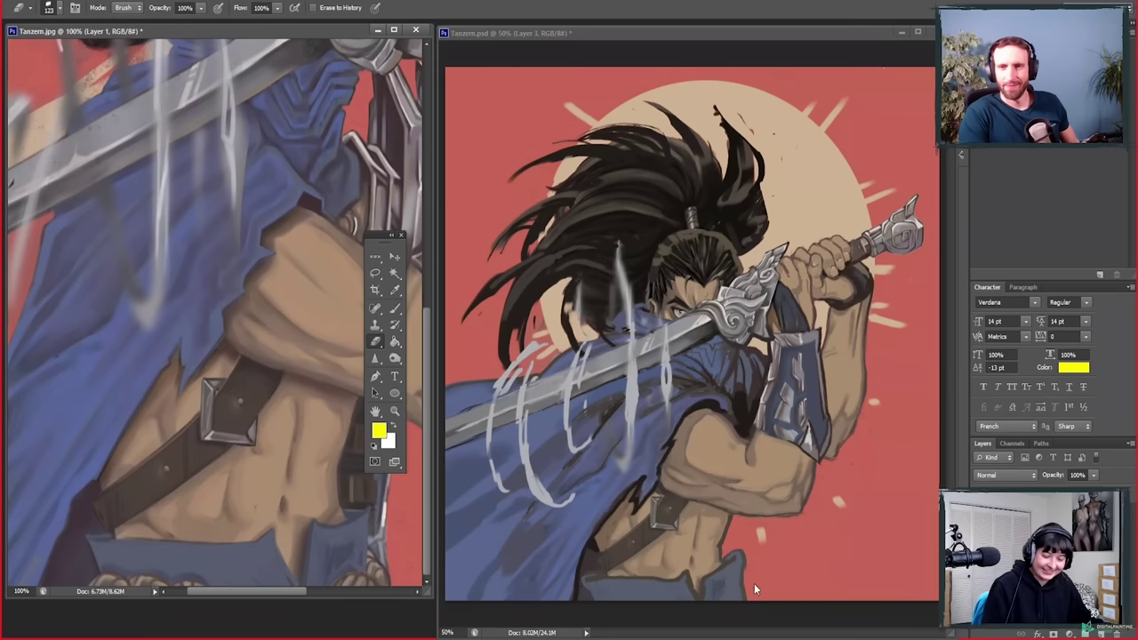
pyautogui.press('z')
pyautogui.moveTo(337, 390); pyautogui.dragTo(323, 386)
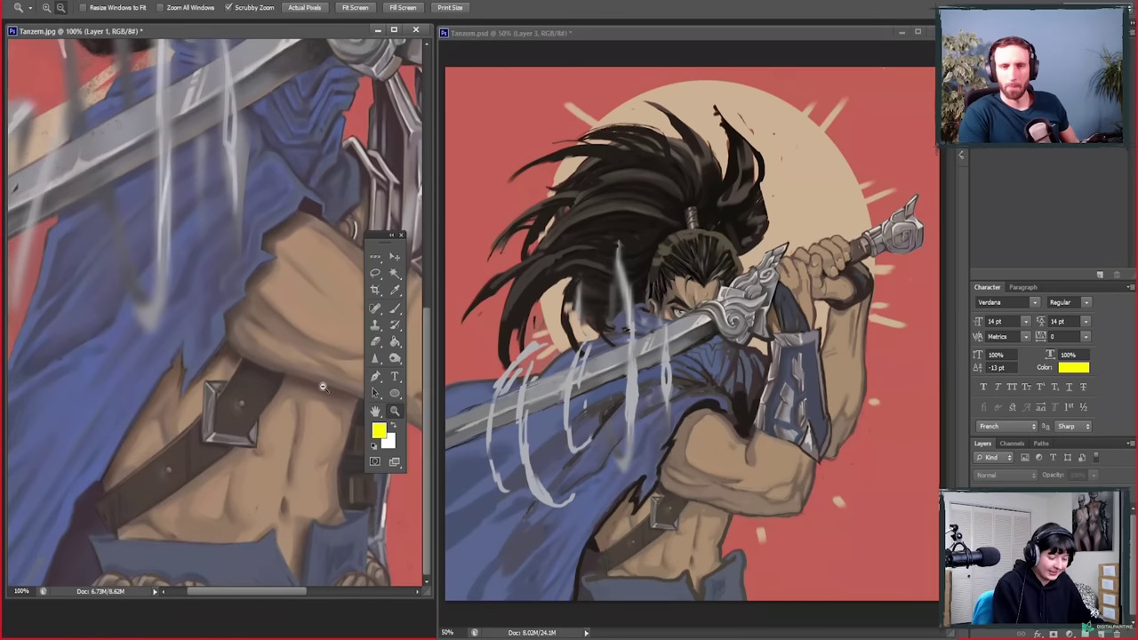
pyautogui.hotkey('ctrl', '-')
pyautogui.hotkey('ctrl', '-')
pyautogui.hotkey('ctrl', '+')
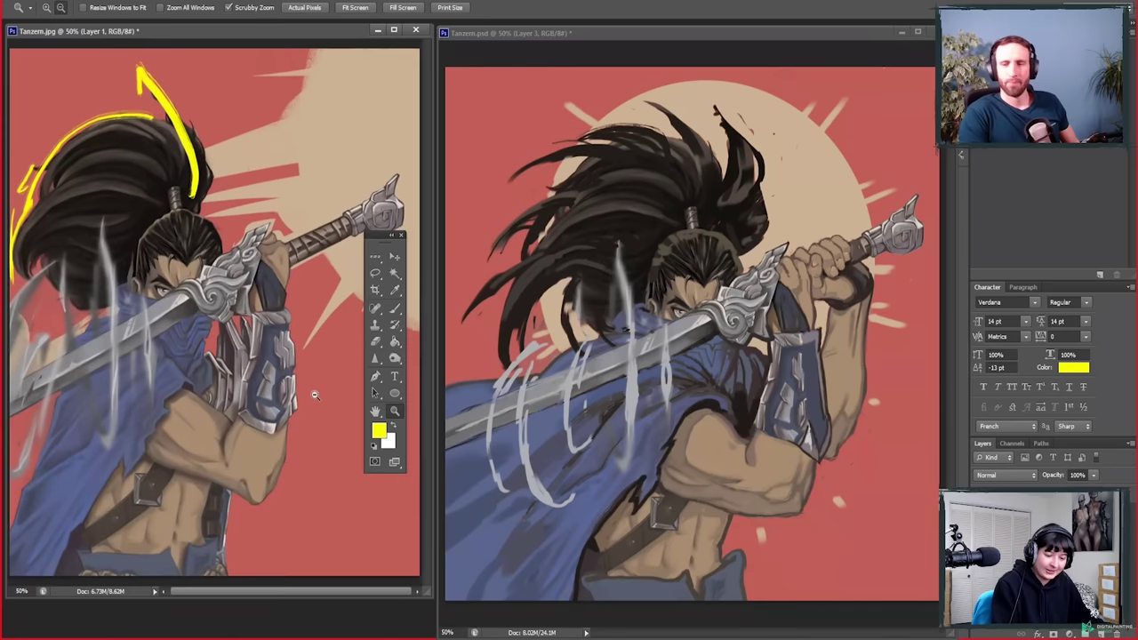
pyautogui.hotkey('ctrl', '-')
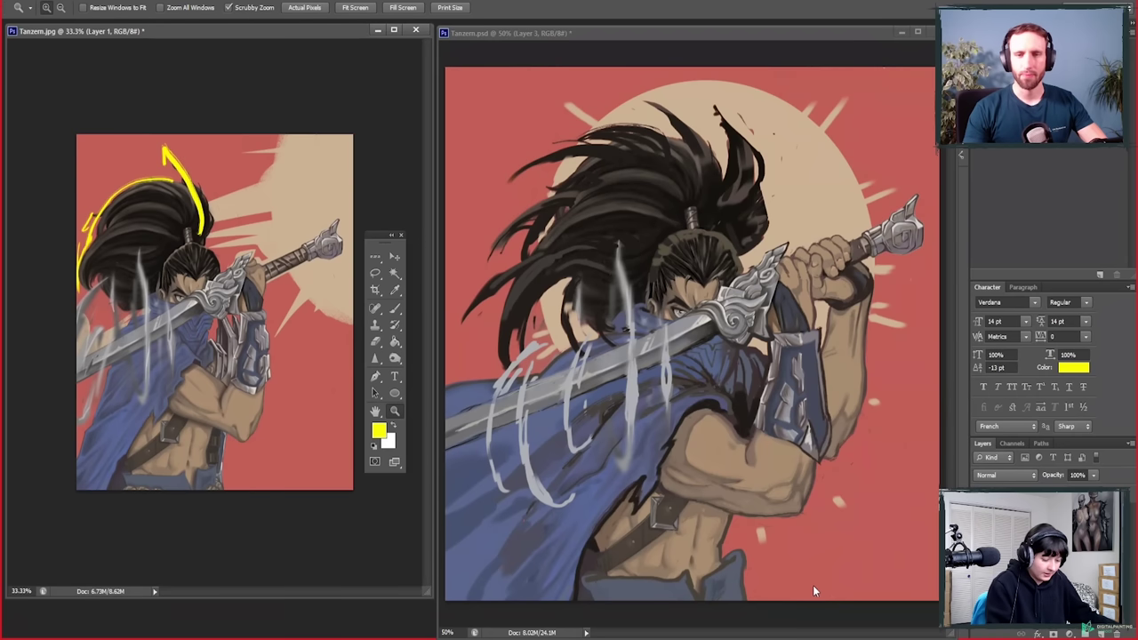
pyautogui.click(798, 496)
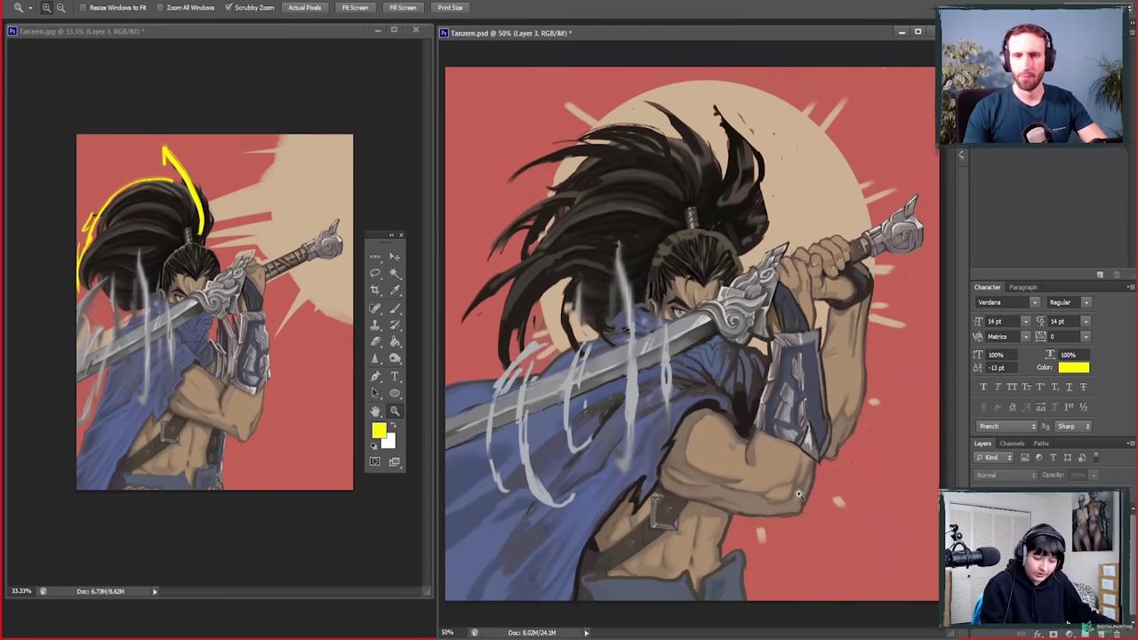
pyautogui.click(798, 496)
pyautogui.moveTo(774, 515); pyautogui.dragTo(750, 531)
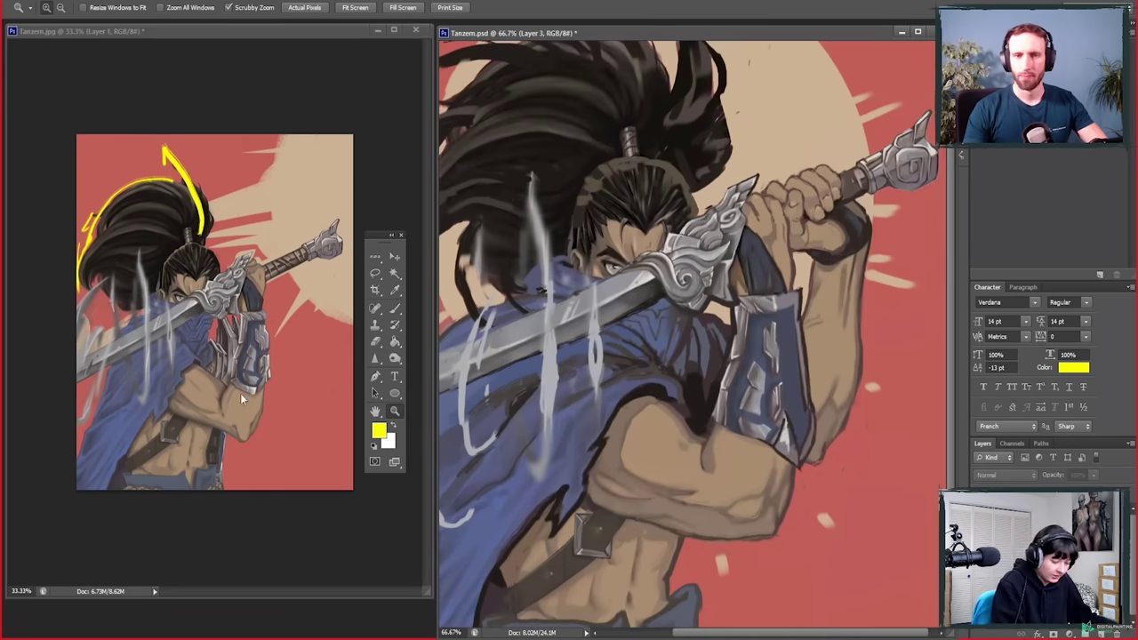
pyautogui.click(229, 373)
pyautogui.click(230, 373)
pyautogui.scroll(-1, 299, 503)
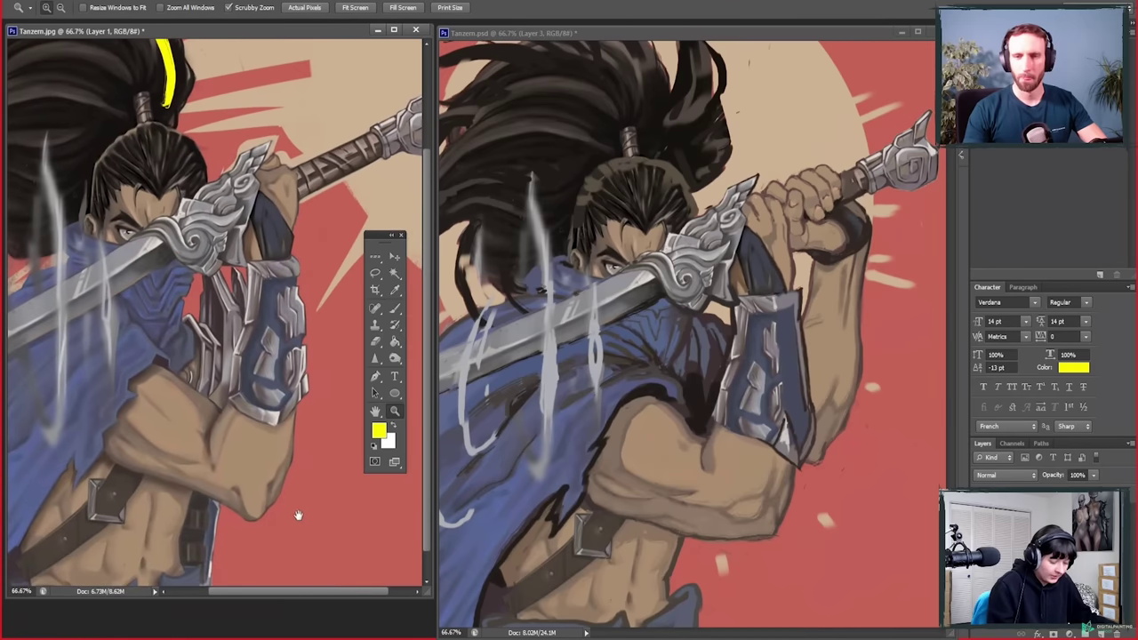
# Step: Mark the inner elbow crease with a yellow curve on a new layer in the paintover and with a matching curve in the original
pyautogui.click(729, 503)
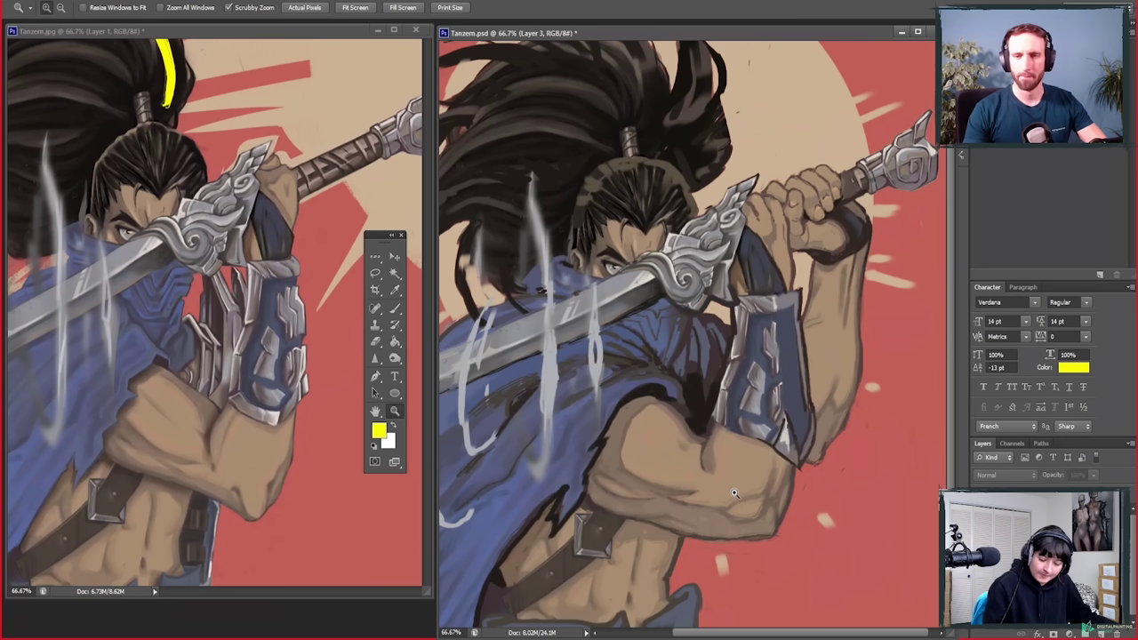
pyautogui.click(1101, 633)
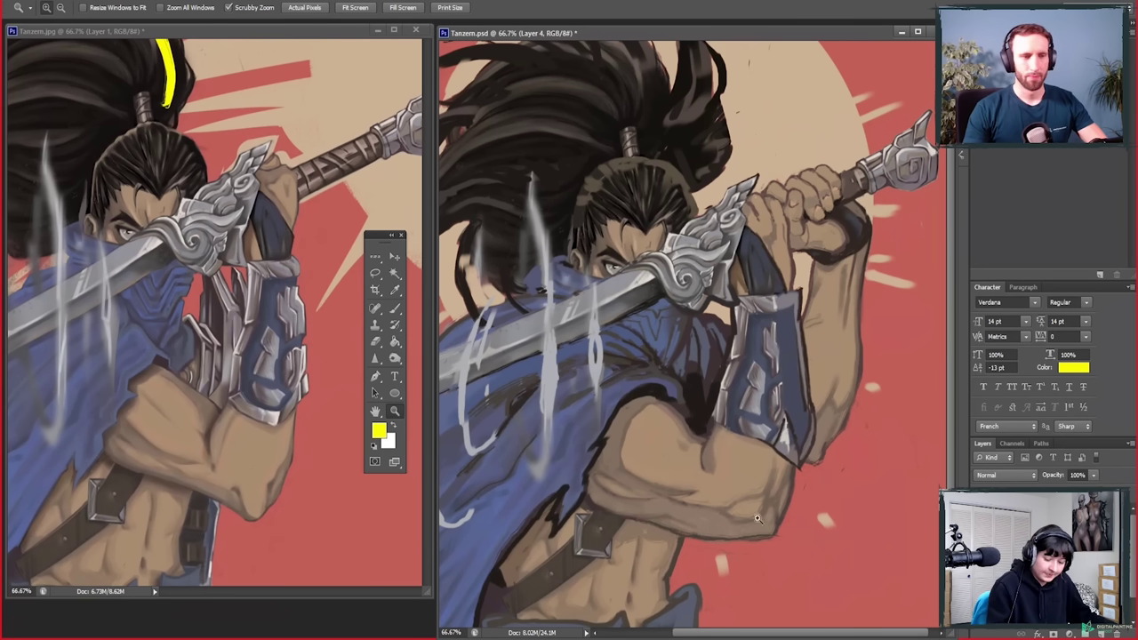
pyautogui.press('b')
pyautogui.moveTo(722, 425); pyautogui.dragTo(701, 470)
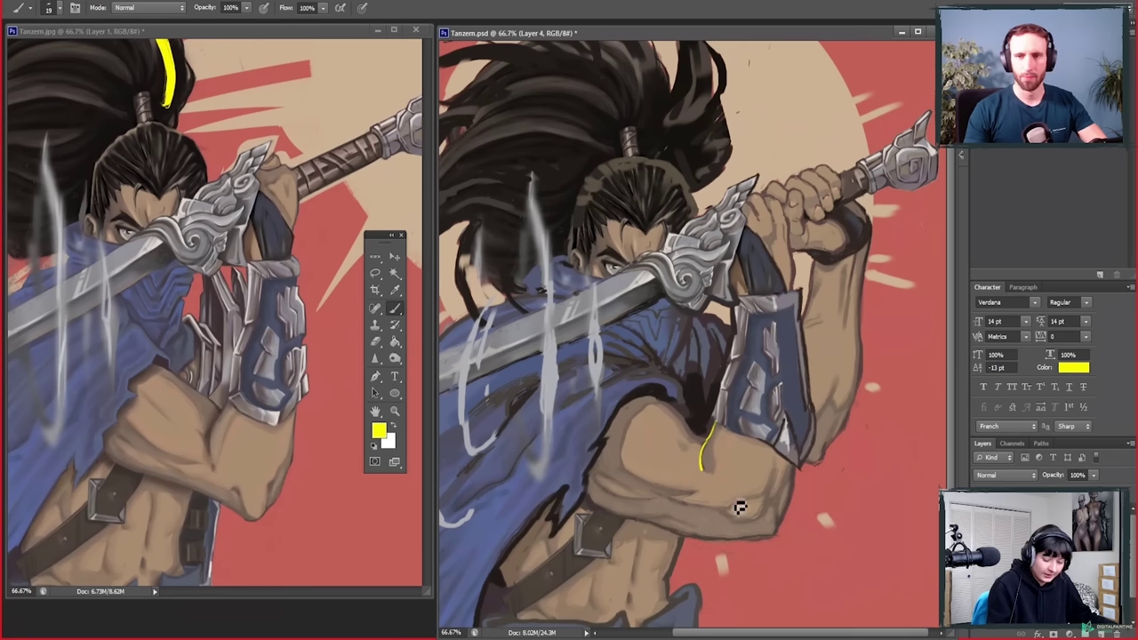
pyautogui.click(223, 413)
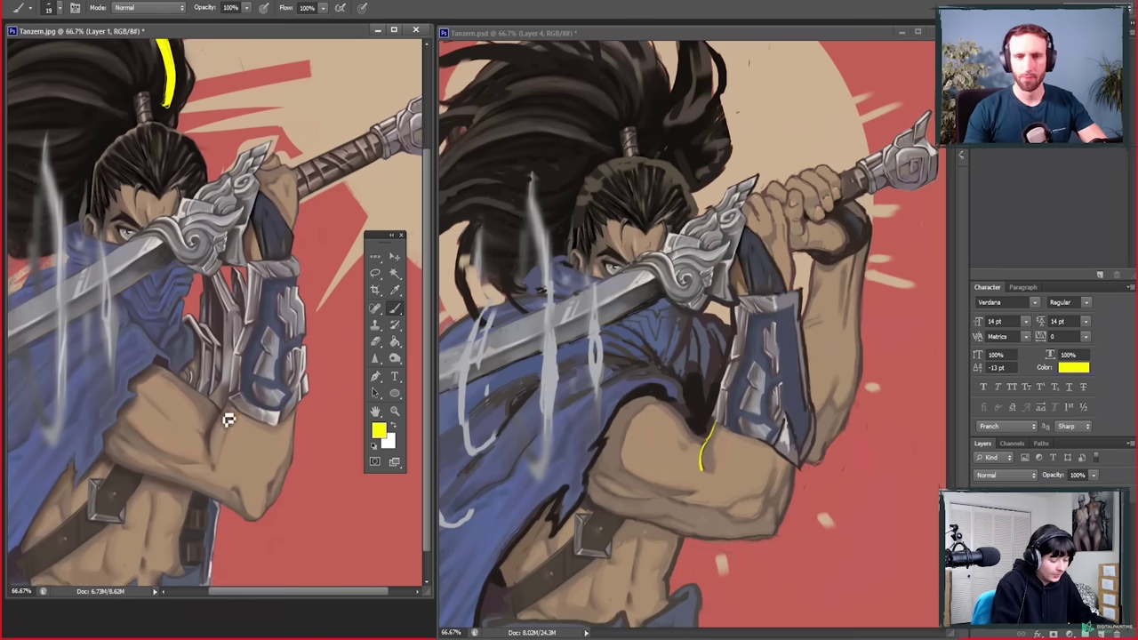
pyautogui.moveTo(226, 405)
pyautogui.mouseDown()
pyautogui.moveTo(216, 470)
pyautogui.moveTo(234, 406)
pyautogui.moveTo(210, 472)
pyautogui.mouseUp()
pyautogui.press('e')
pyautogui.press('b')
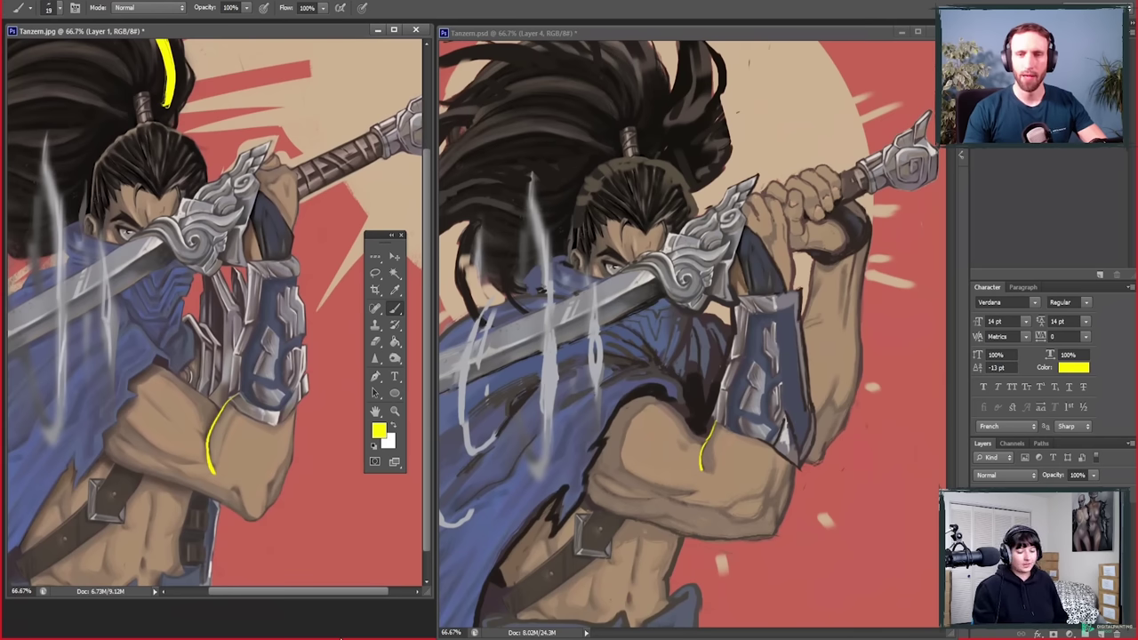
# Step: Erase the yellow elbow-crease curves from both the paintover and the original
pyautogui.press('e')
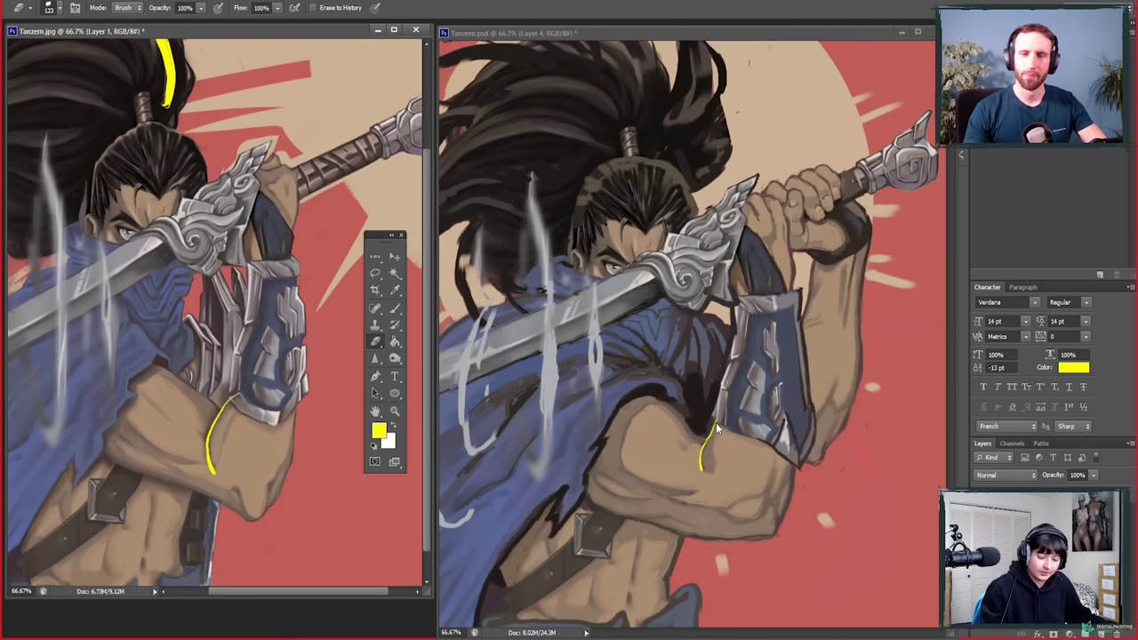
pyautogui.moveTo(713, 423); pyautogui.dragTo(700, 470)
pyautogui.moveTo(227, 398); pyautogui.dragTo(210, 471)
# Step: Trace the upper contour of the upper arm from the scarf to the elbow crease in yellow on the original
pyautogui.press('b')
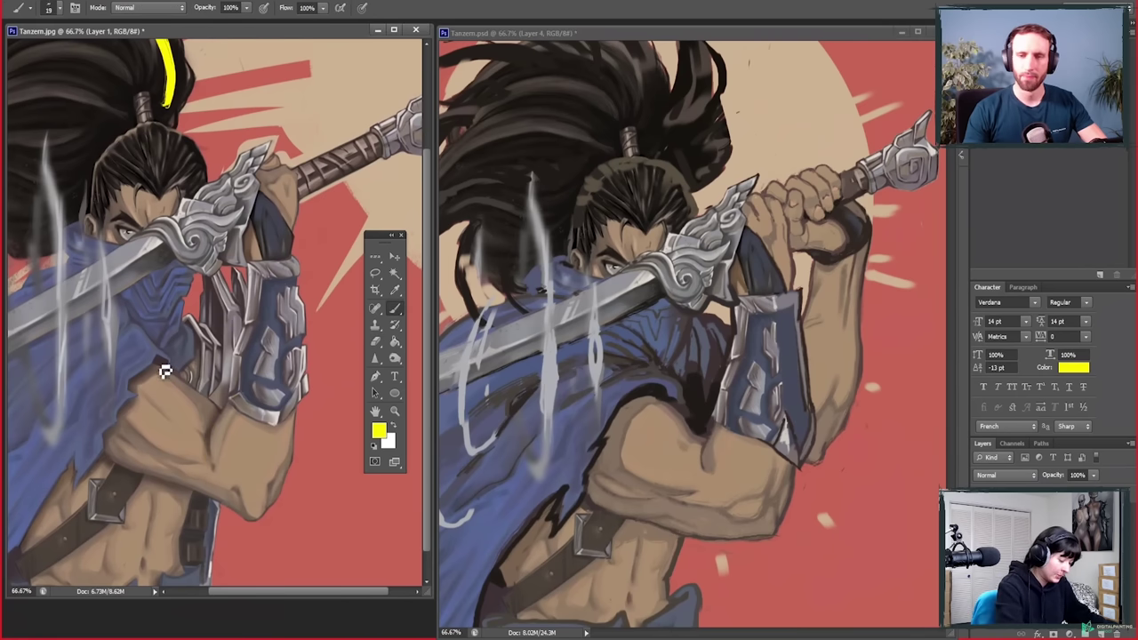
pyautogui.moveTo(159, 361); pyautogui.dragTo(225, 422)
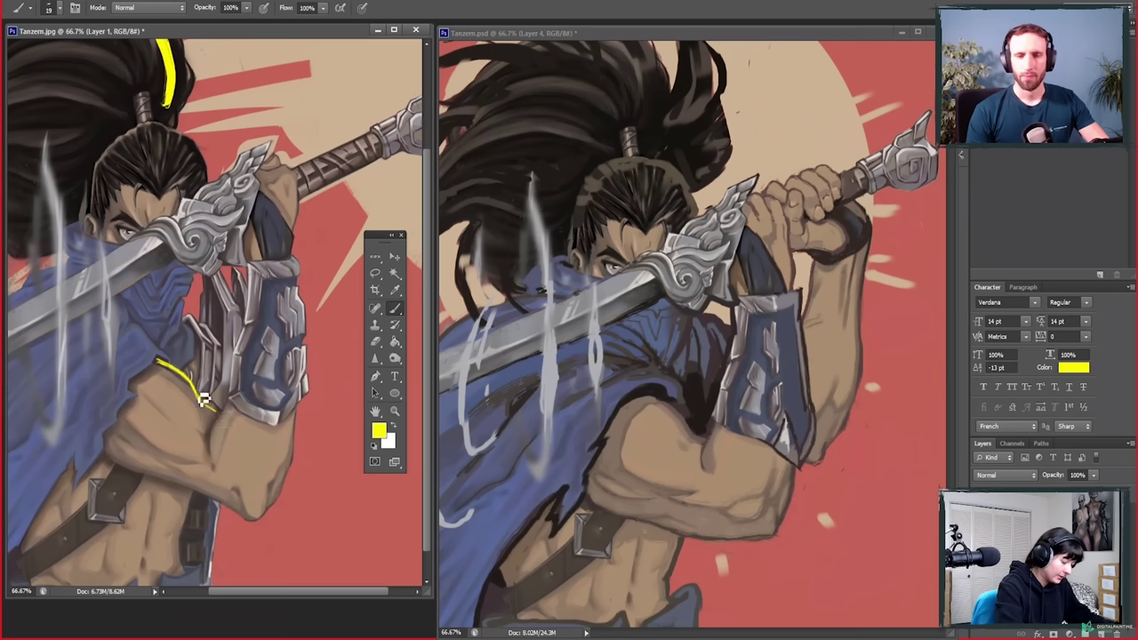
pyautogui.moveTo(157, 364); pyautogui.dragTo(218, 411)
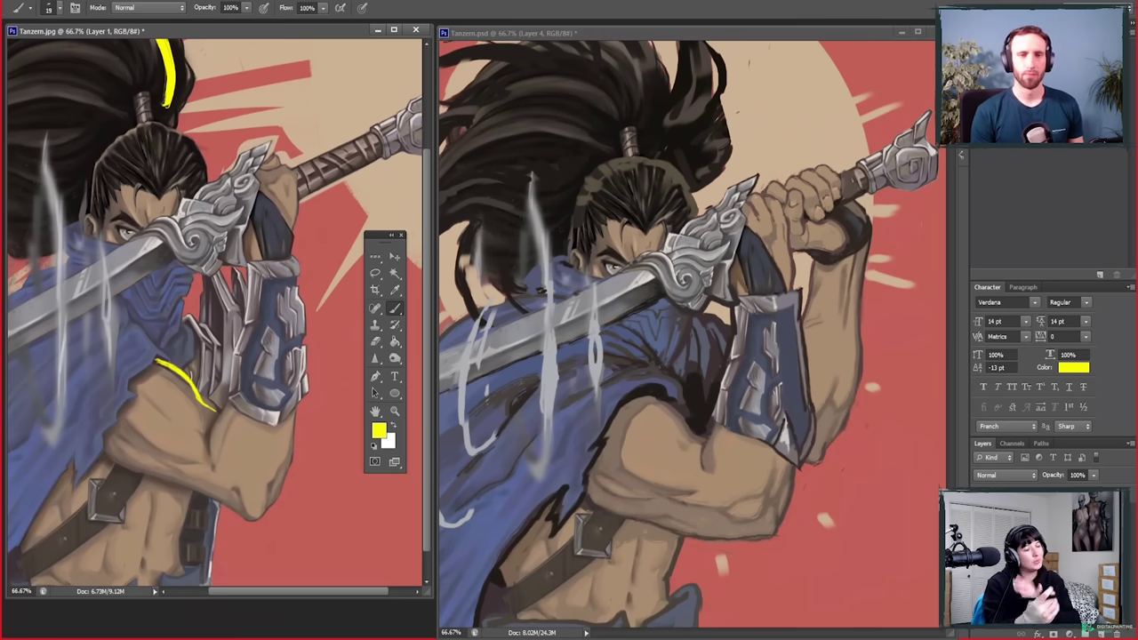
pyautogui.click(673, 401)
pyautogui.moveTo(647, 392); pyautogui.dragTo(667, 396)
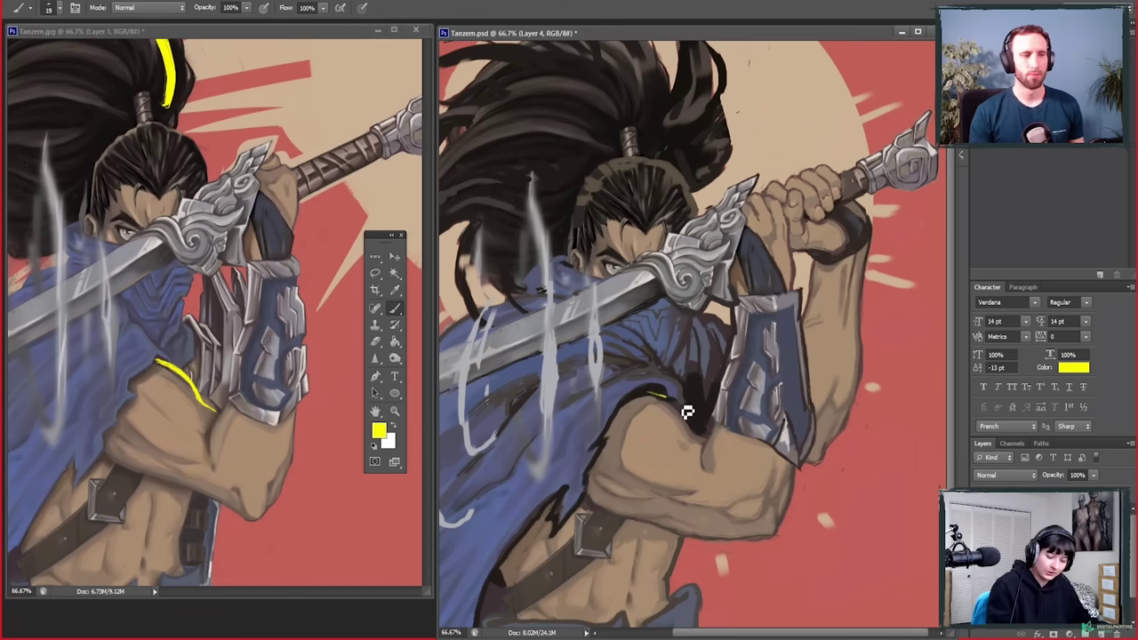
pyautogui.press('e')
pyautogui.hotkey('ctrl', 'z')
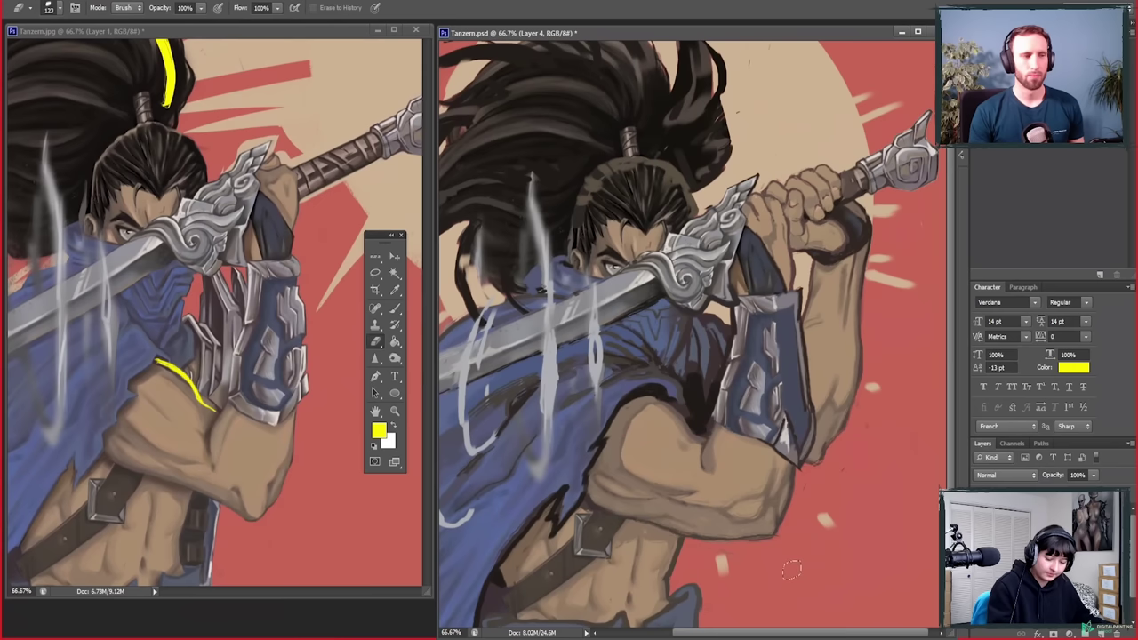
# Step: Erase the yellow upper-arm contour between the scarf and the elbow crease from the original
pyautogui.click(220, 440)
pyautogui.moveTo(206, 370); pyautogui.dragTo(155, 360)
pyautogui.press('b')
pyautogui.moveTo(147, 400)
pyautogui.mouseDown()
pyautogui.moveTo(204, 430)
pyautogui.moveTo(138, 395)
pyautogui.mouseUp()
pyautogui.press('e')
pyautogui.press('b')
pyautogui.press('e')
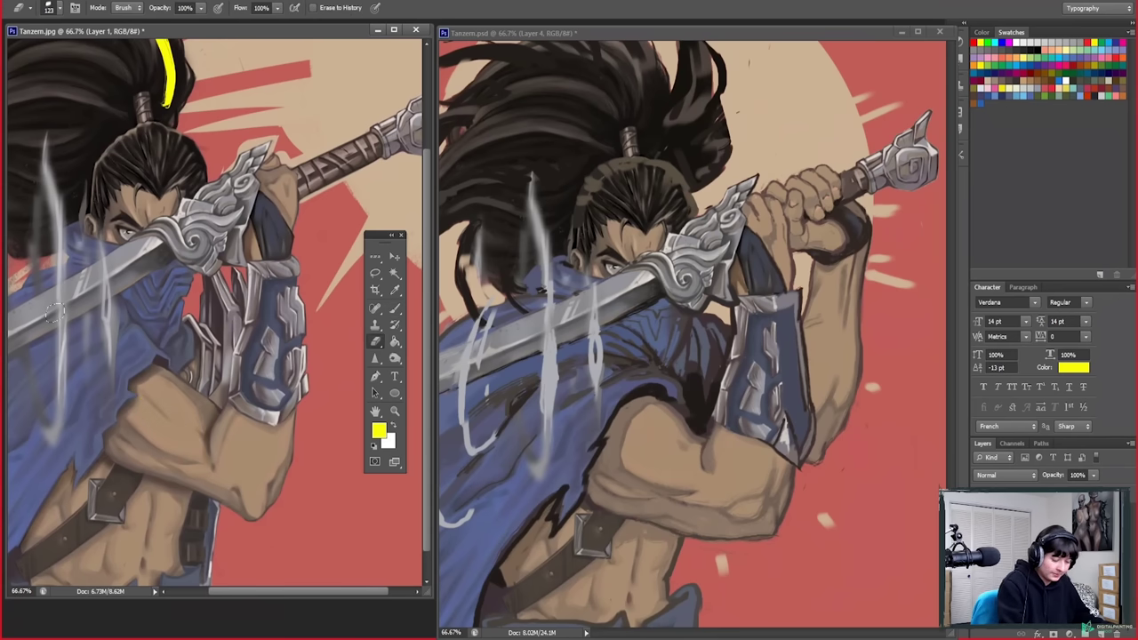
pyautogui.press('b')
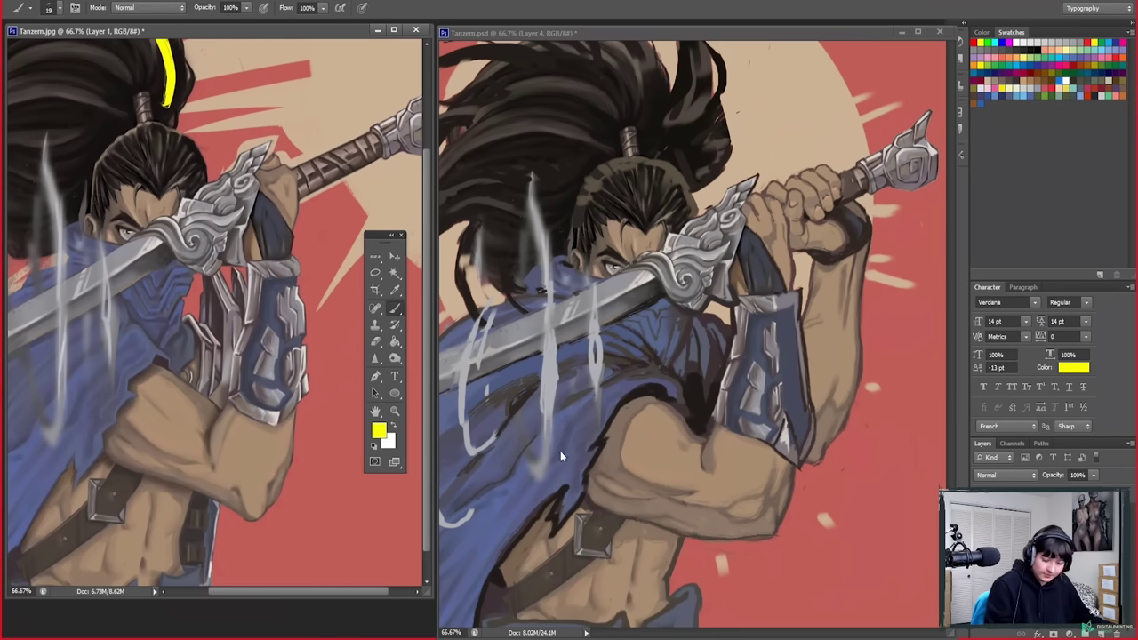
pyautogui.click(682, 459)
pyautogui.moveTo(686, 439)
pyautogui.mouseDown()
pyautogui.moveTo(683, 460)
pyautogui.moveTo(674, 454)
pyautogui.mouseUp()
pyautogui.press('e')
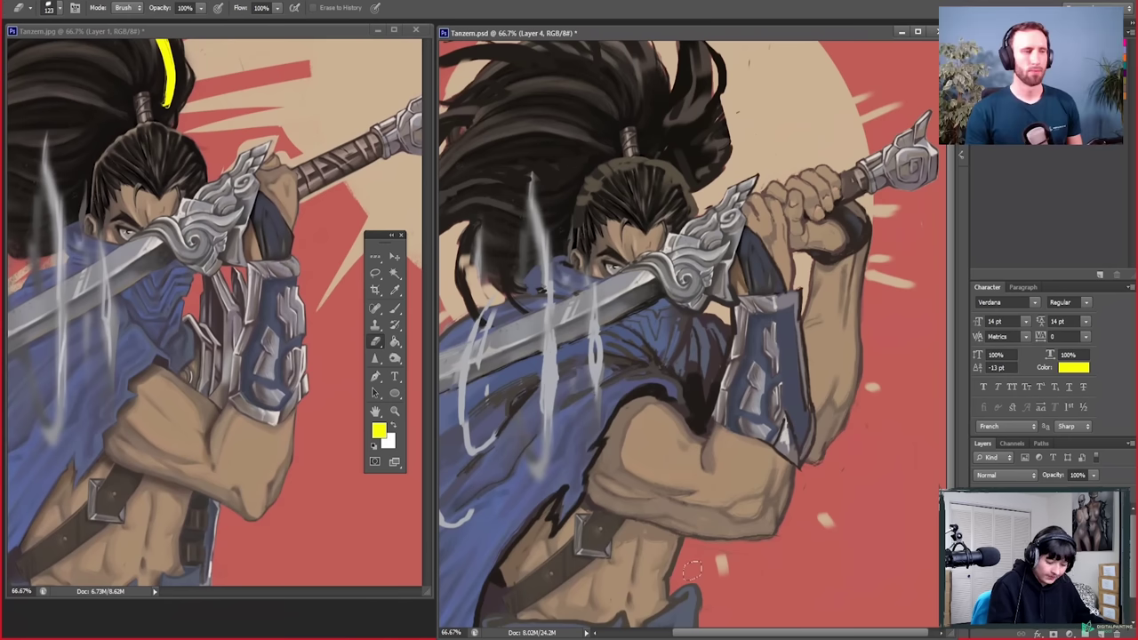
pyautogui.press('b')
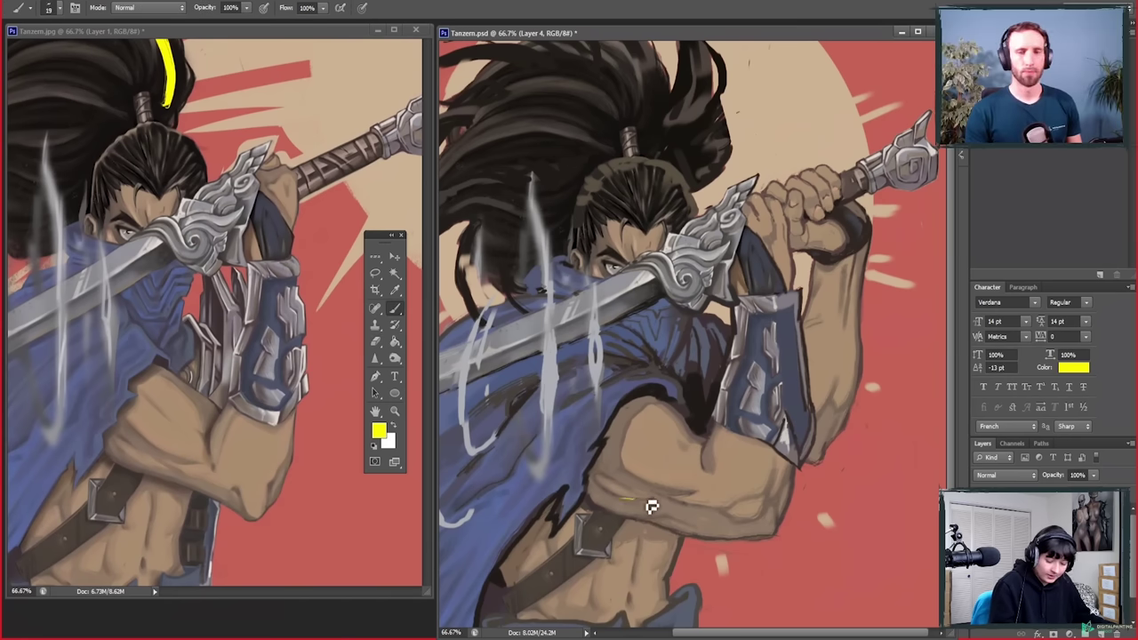
pyautogui.moveTo(654, 499)
pyautogui.mouseDown()
pyautogui.moveTo(603, 491)
pyautogui.moveTo(658, 520)
pyautogui.mouseUp()
pyautogui.press('e')
pyautogui.moveTo(591, 485)
pyautogui.mouseDown()
pyautogui.moveTo(622, 509)
pyautogui.moveTo(702, 525)
pyautogui.mouseUp()
# Step: Trace the bent arm's underside to the elbow in yellow on the paintover and on the original, ending the original's line in an arrow
pyautogui.press('b')
pyautogui.moveTo(597, 511); pyautogui.dragTo(711, 523)
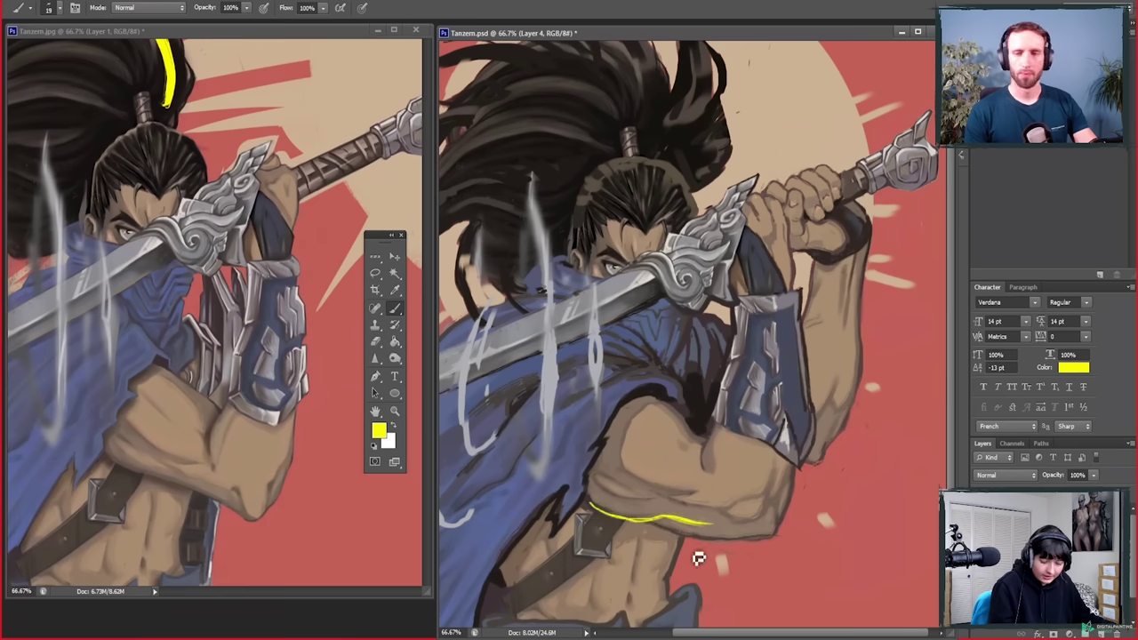
pyautogui.press('e')
pyautogui.moveTo(582, 508); pyautogui.dragTo(711, 521)
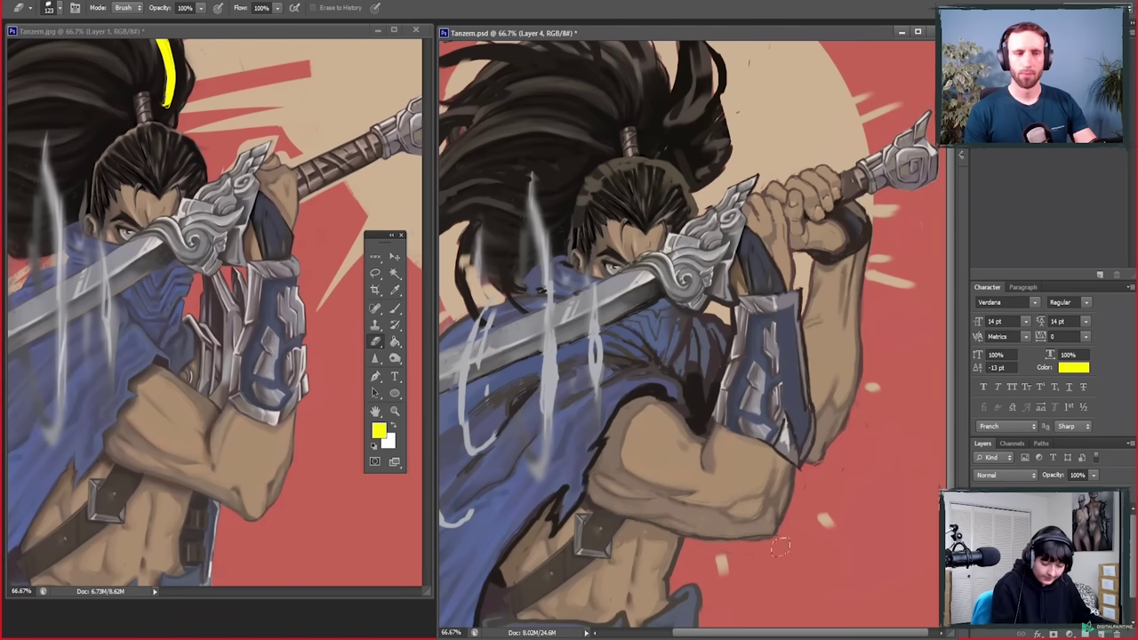
pyautogui.press('b')
pyautogui.moveTo(605, 513)
pyautogui.mouseDown()
pyautogui.moveTo(803, 534)
pyautogui.moveTo(755, 541)
pyautogui.moveTo(778, 534)
pyautogui.mouseUp()
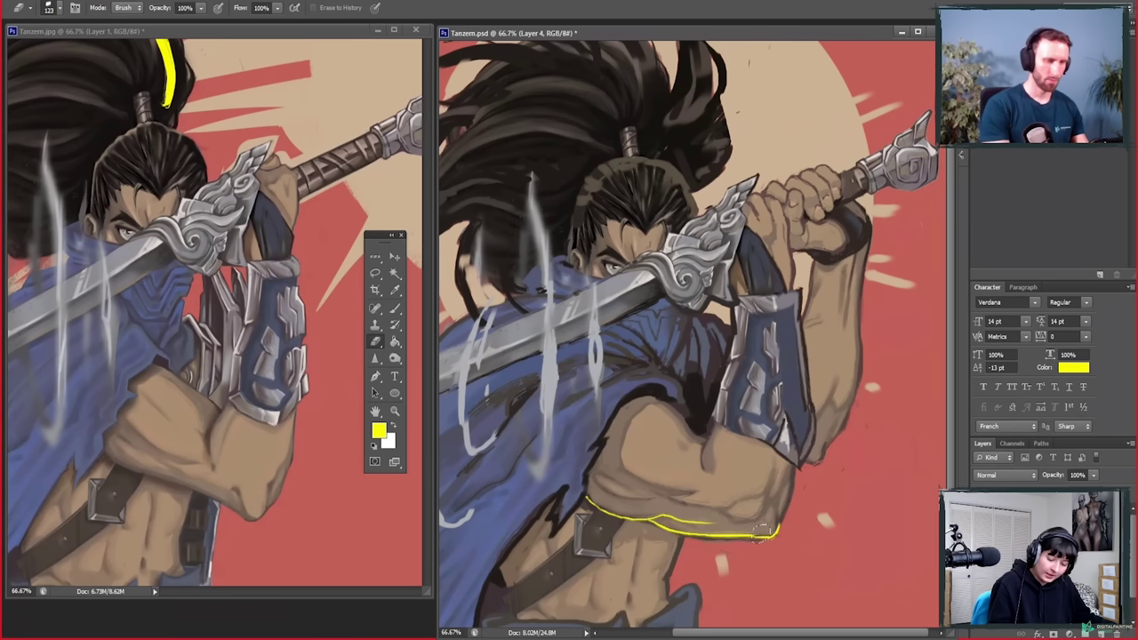
pyautogui.click(96, 453)
pyautogui.moveTo(87, 435)
pyautogui.mouseDown()
pyautogui.moveTo(229, 513)
pyautogui.moveTo(252, 529)
pyautogui.moveTo(256, 560)
pyautogui.mouseUp()
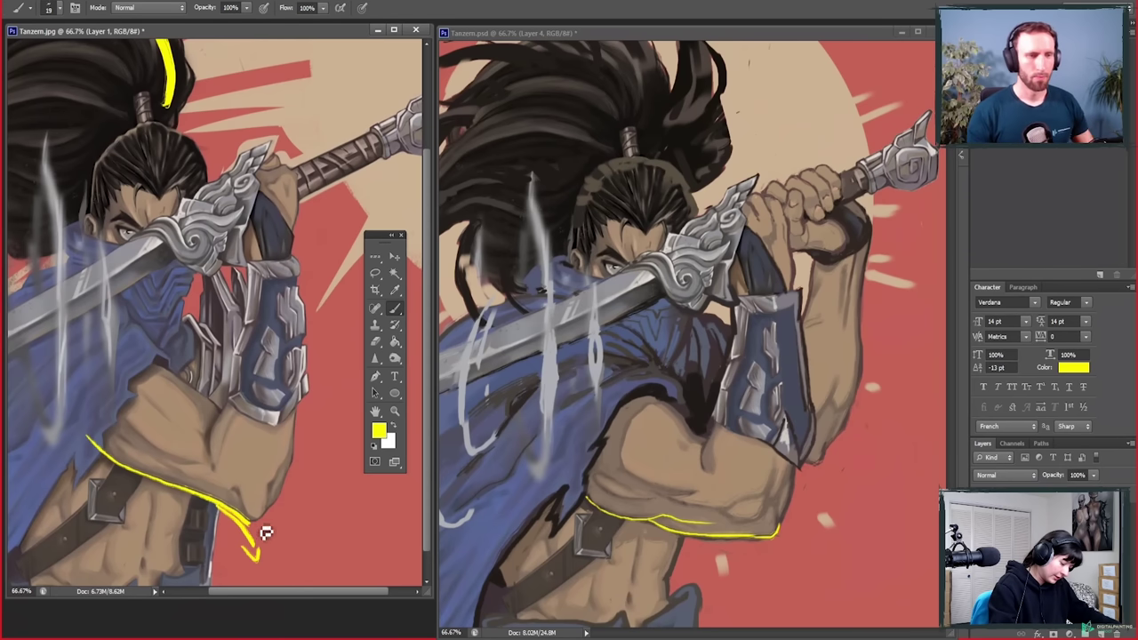
# Step: Sketch a yellow arrow beneath the paintover's arm, extend it with a curve sweeping from the scarf, and add short cross strokes
pyautogui.click(630, 554)
pyautogui.moveTo(638, 548); pyautogui.dragTo(807, 554)
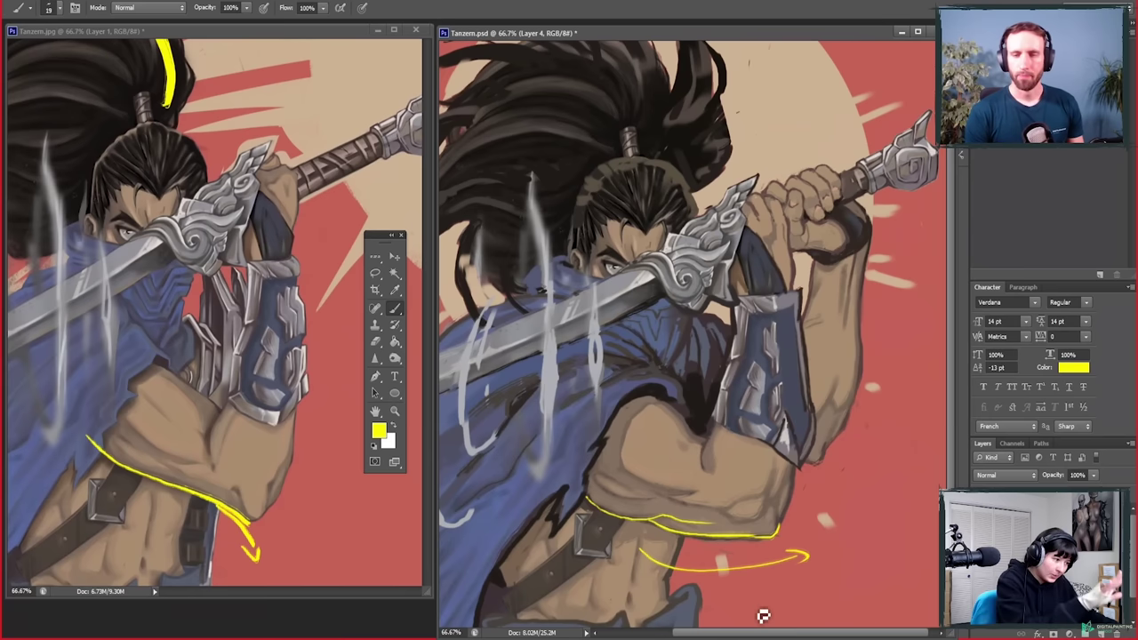
pyautogui.press('e')
pyautogui.moveTo(640, 557)
pyautogui.mouseDown()
pyautogui.moveTo(691, 548)
pyautogui.moveTo(770, 525)
pyautogui.moveTo(752, 519)
pyautogui.moveTo(791, 523)
pyautogui.moveTo(739, 544)
pyautogui.moveTo(779, 528)
pyautogui.mouseUp()
pyautogui.press('b')
pyautogui.moveTo(668, 563); pyautogui.dragTo(775, 557)
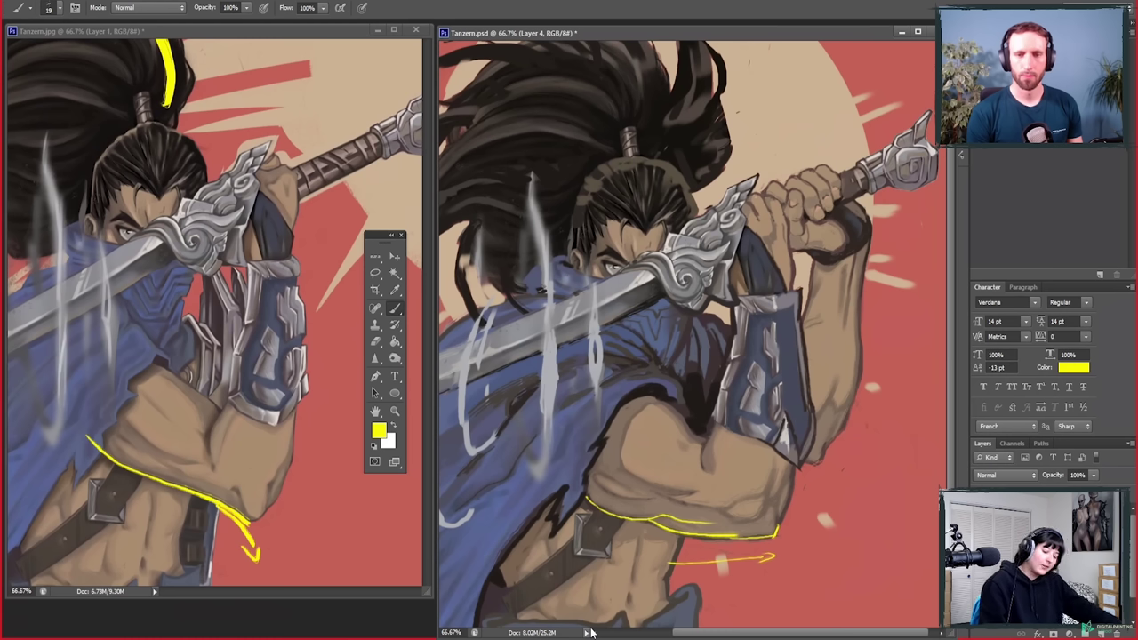
pyautogui.moveTo(582, 411)
pyautogui.mouseDown()
pyautogui.moveTo(626, 572)
pyautogui.moveTo(717, 564)
pyautogui.mouseUp()
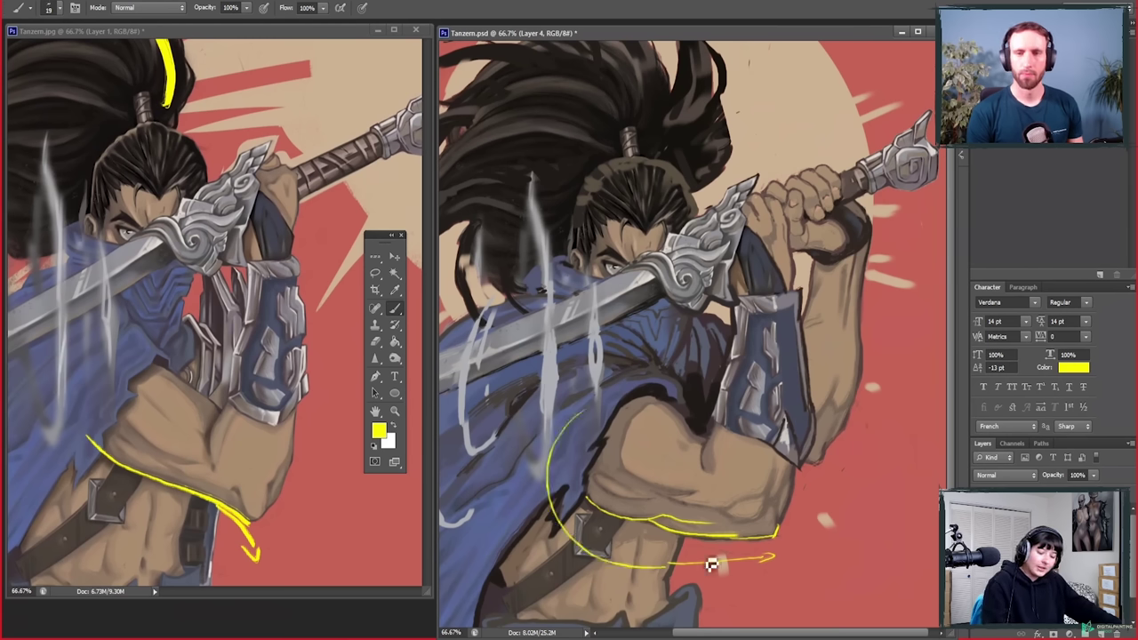
pyautogui.moveTo(640, 581)
pyautogui.mouseDown()
pyautogui.moveTo(663, 543)
pyautogui.moveTo(638, 539)
pyautogui.mouseUp()
pyautogui.moveTo(629, 588)
pyautogui.mouseDown()
pyautogui.moveTo(665, 544)
pyautogui.moveTo(679, 565)
pyautogui.mouseUp()
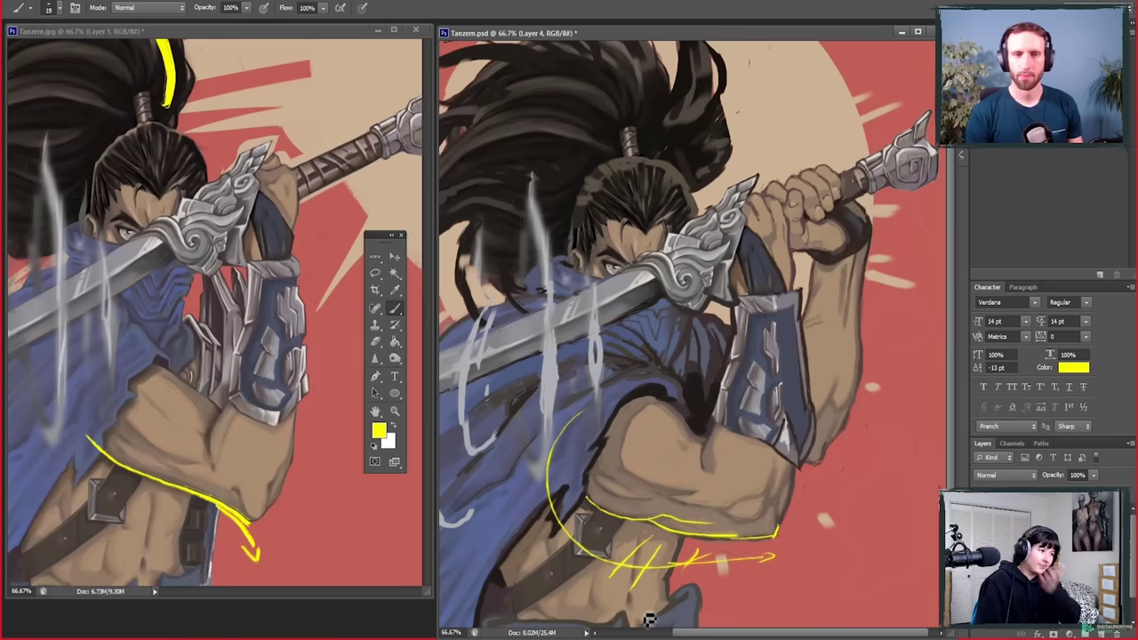
# Step: Erase the yellow underside trace, arrow, sweeping curve and cross strokes from the paintover's arm area
pyautogui.press('e')
pyautogui.moveTo(578, 418)
pyautogui.mouseDown()
pyautogui.moveTo(676, 560)
pyautogui.moveTo(781, 554)
pyautogui.moveTo(575, 514)
pyautogui.moveTo(580, 489)
pyautogui.moveTo(840, 530)
pyautogui.mouseUp()
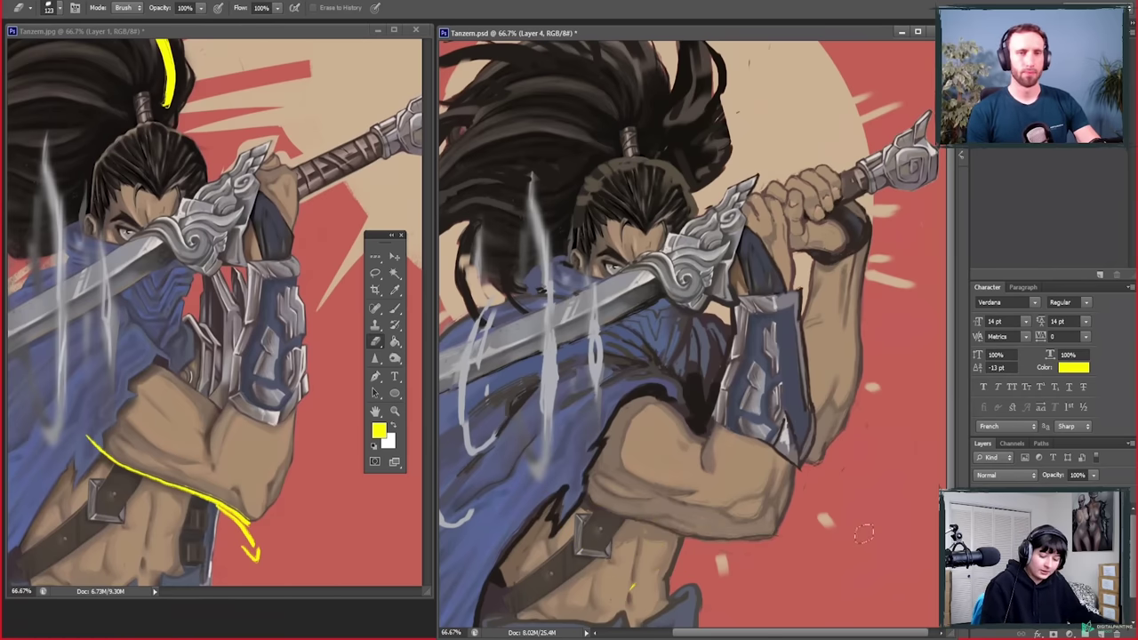
pyautogui.press('b')
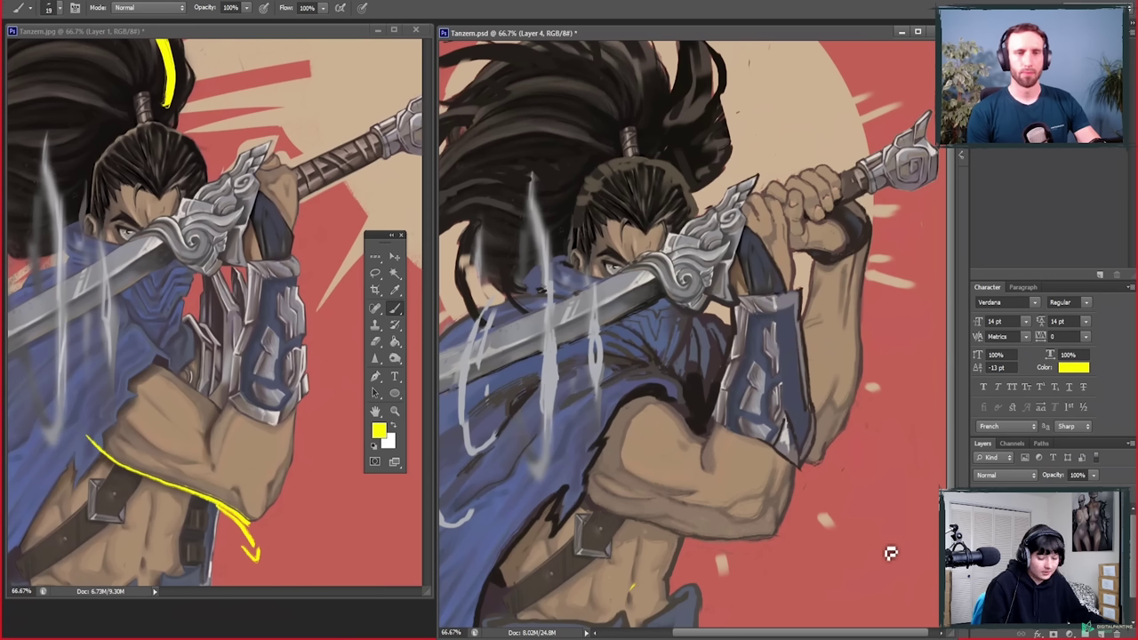
# Step: Mark the paintover's elbow tip with a yellow arrow, replace it with diagonal hatching along the underside, and erase the hatching
pyautogui.moveTo(767, 510)
pyautogui.mouseDown()
pyautogui.moveTo(779, 538)
pyautogui.moveTo(782, 519)
pyautogui.moveTo(776, 542)
pyautogui.moveTo(735, 544)
pyautogui.moveTo(775, 519)
pyautogui.mouseUp()
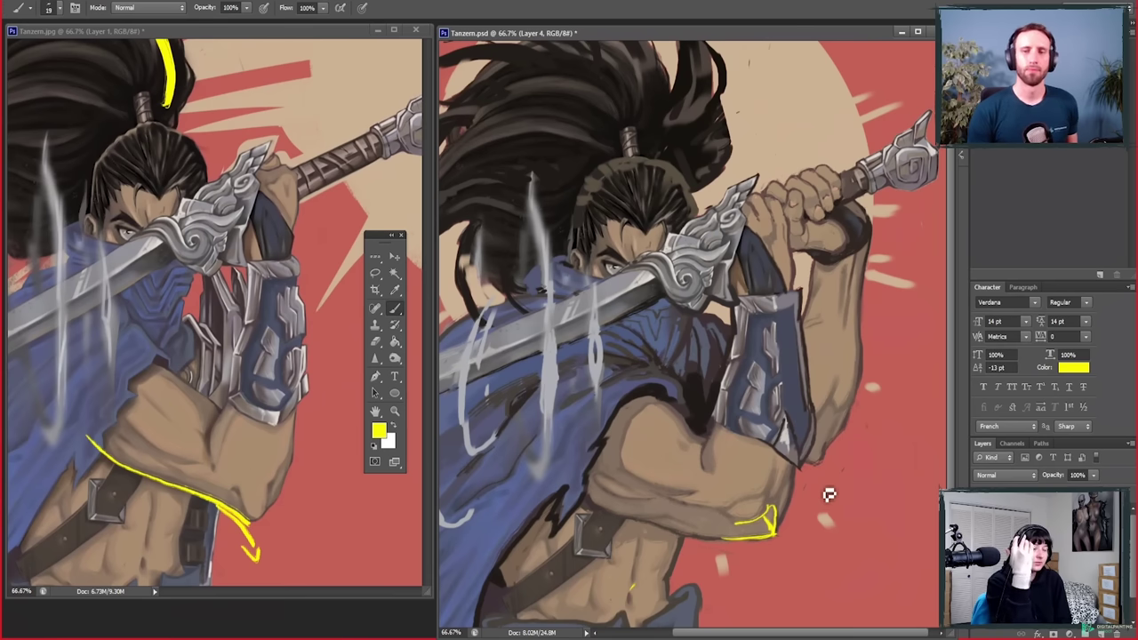
pyautogui.press('e')
pyautogui.moveTo(770, 520)
pyautogui.mouseDown()
pyautogui.moveTo(701, 539)
pyautogui.moveTo(744, 528)
pyautogui.moveTo(779, 536)
pyautogui.mouseUp()
pyautogui.press('b')
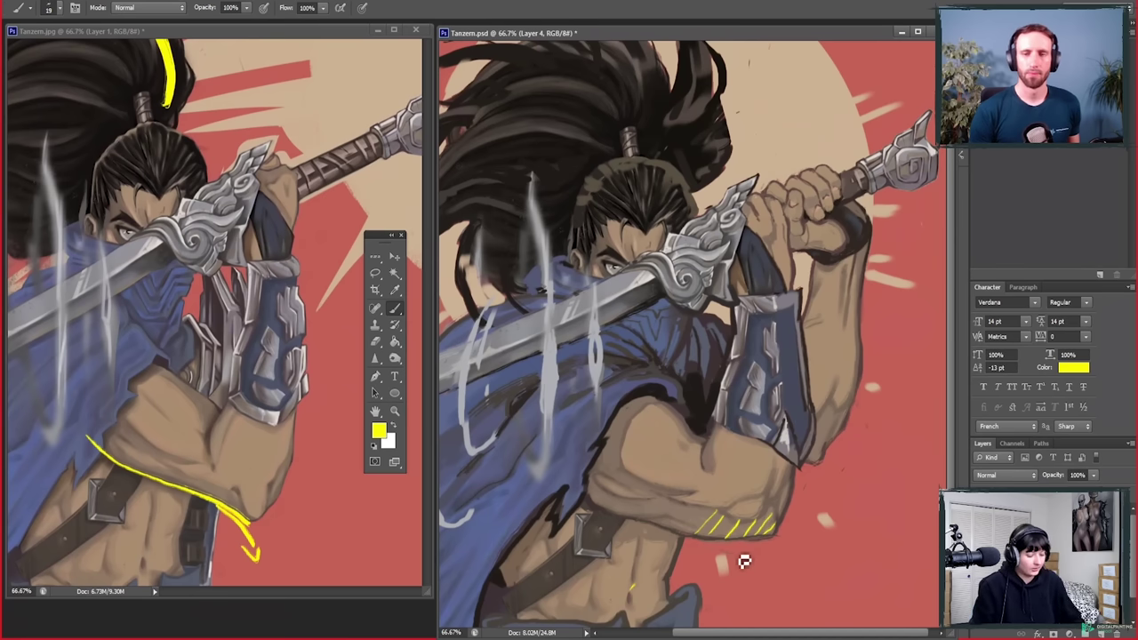
pyautogui.press('e')
pyautogui.moveTo(710, 516)
pyautogui.mouseDown()
pyautogui.moveTo(766, 526)
pyautogui.moveTo(739, 516)
pyautogui.moveTo(763, 508)
pyautogui.moveTo(737, 507)
pyautogui.moveTo(754, 503)
pyautogui.moveTo(739, 519)
pyautogui.moveTo(772, 507)
pyautogui.mouseUp()
# Step: Draw a short yellow curve just inside the elbow on the paintover and erase its excess upper strokes
pyautogui.press('b')
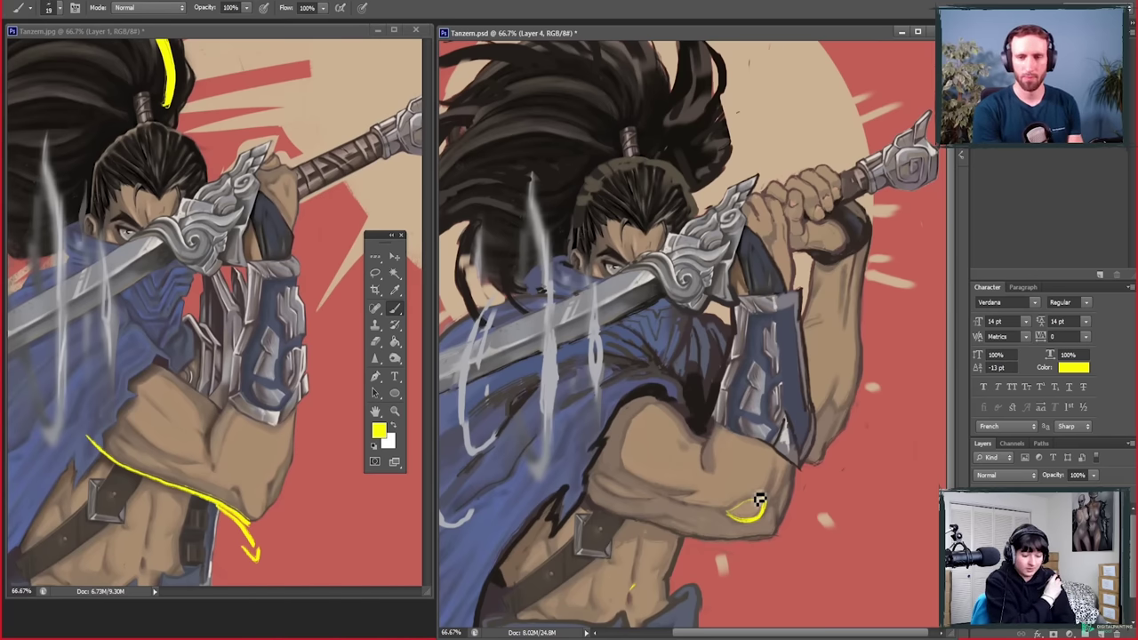
pyautogui.press('e')
pyautogui.moveTo(772, 503)
pyautogui.mouseDown()
pyautogui.moveTo(734, 515)
pyautogui.moveTo(755, 520)
pyautogui.moveTo(766, 504)
pyautogui.mouseUp()
pyautogui.press('b')
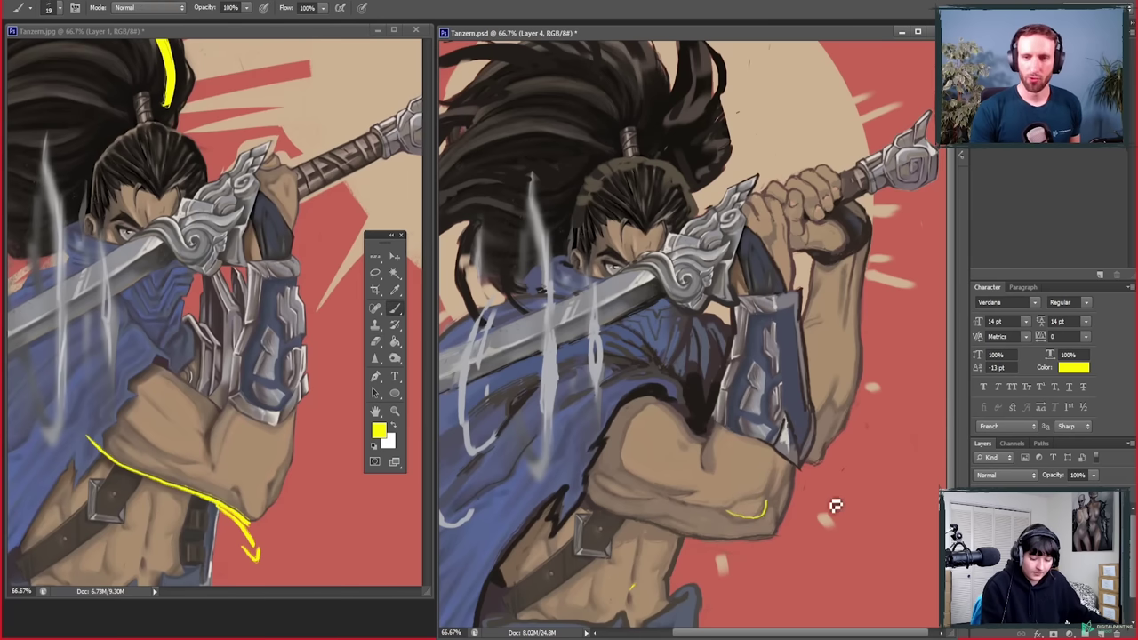
# Step: Compare the original and the paintover at 50% zoom, with the floating toolbox moved off the original painting
pyautogui.moveTo(590, 602); pyautogui.dragTo(606, 574)
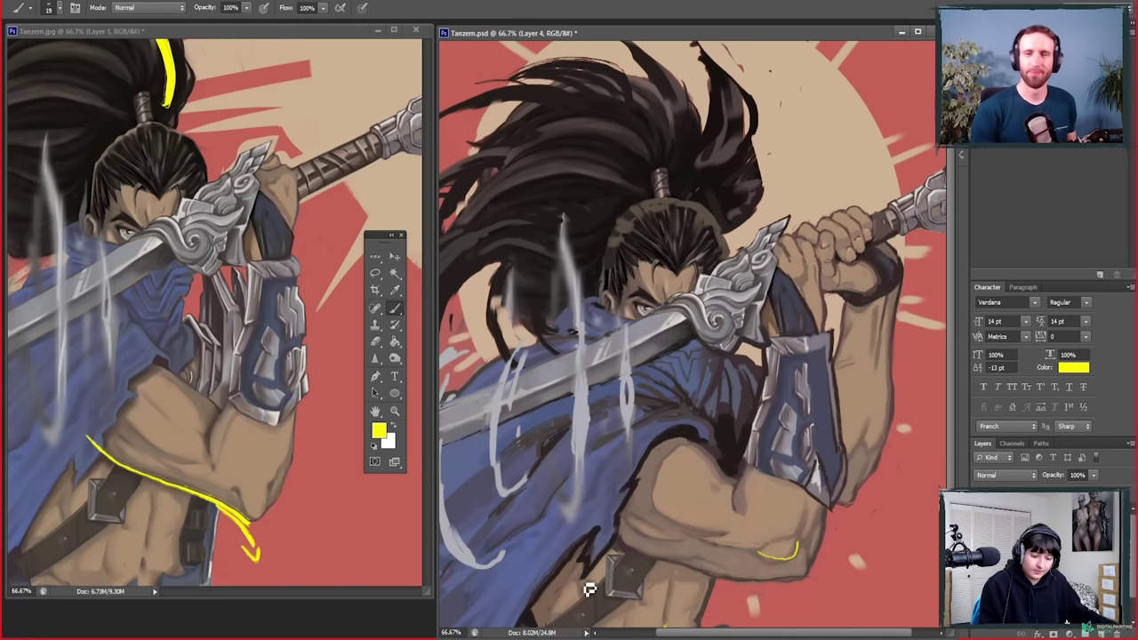
pyautogui.press('z')
pyautogui.keyDown('alt'); pyautogui.click(589, 582); pyautogui.keyUp('alt')
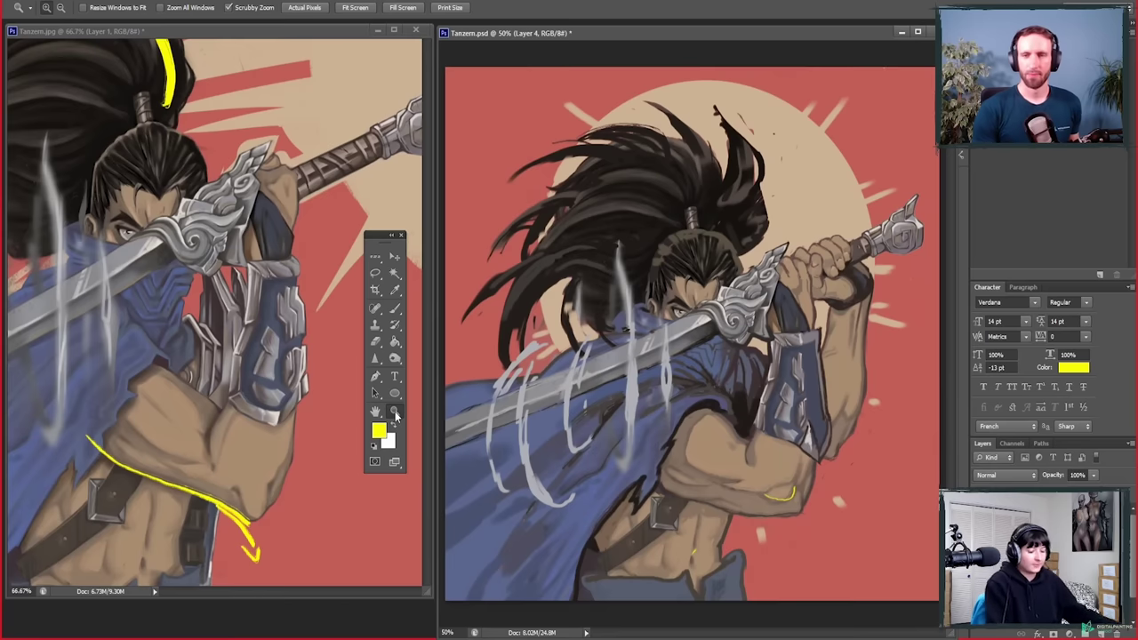
pyautogui.keyDown('alt'); pyautogui.click(286, 433); pyautogui.keyUp('alt')
pyautogui.keyDown('alt'); pyautogui.click(285, 432); pyautogui.keyUp('alt')
pyautogui.click(282, 430)
pyautogui.click(320, 448)
pyautogui.keyDown('alt'); pyautogui.click(360, 506); pyautogui.keyUp('alt')
pyautogui.moveTo(377, 237)
pyautogui.mouseDown()
pyautogui.moveTo(486, 160)
pyautogui.moveTo(471, 146)
pyautogui.mouseUp()
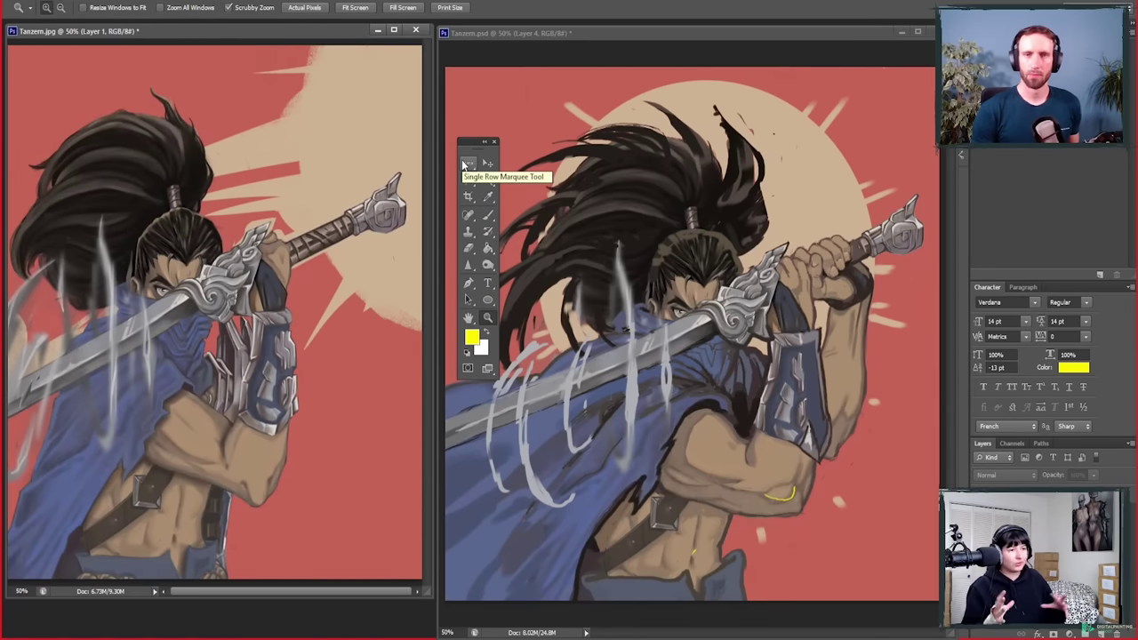